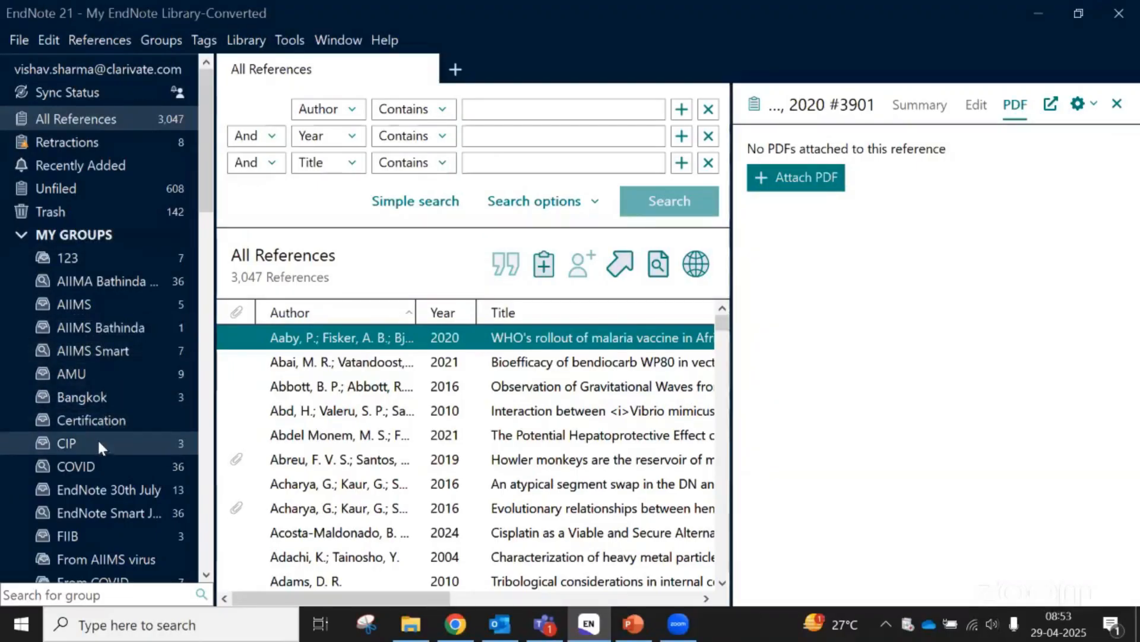
# Browse the All References list, previewing Abai 2021, Aaby 2020 and Abreu 2019's attached PDF
pyautogui.scroll(-3, 95, 443)
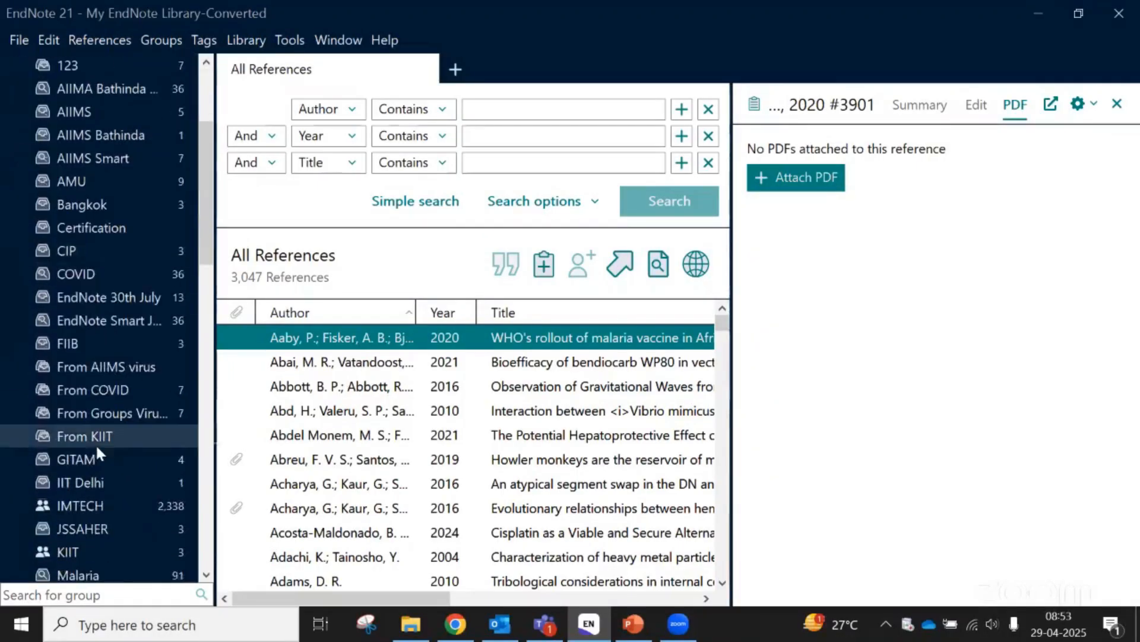
pyautogui.scroll(-6, 95, 443)
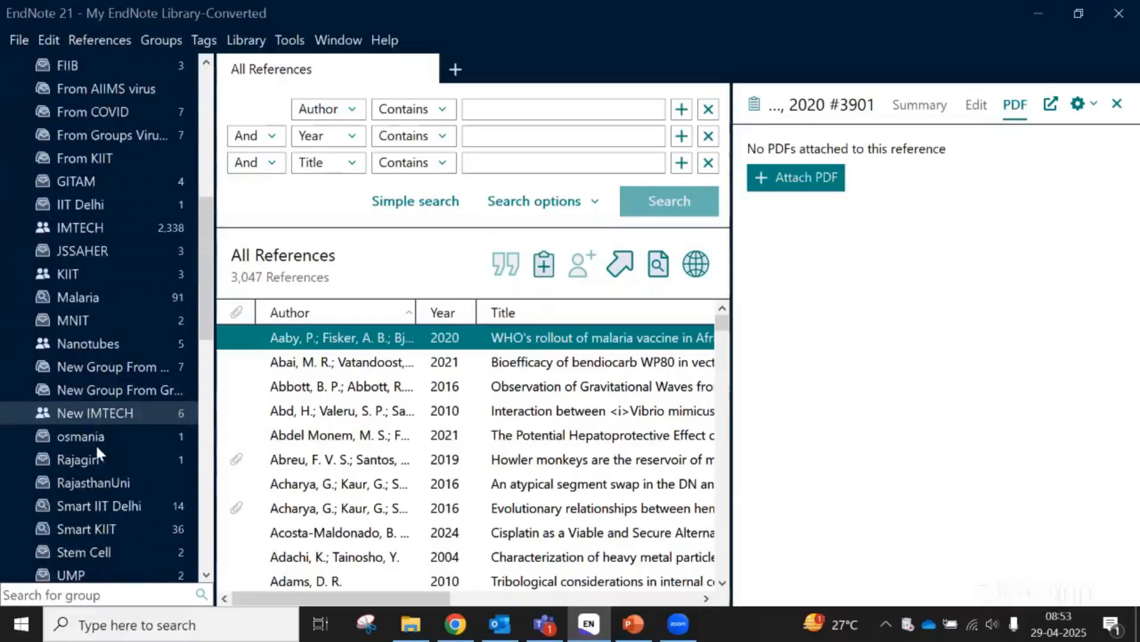
pyautogui.scroll(-7, 98, 449)
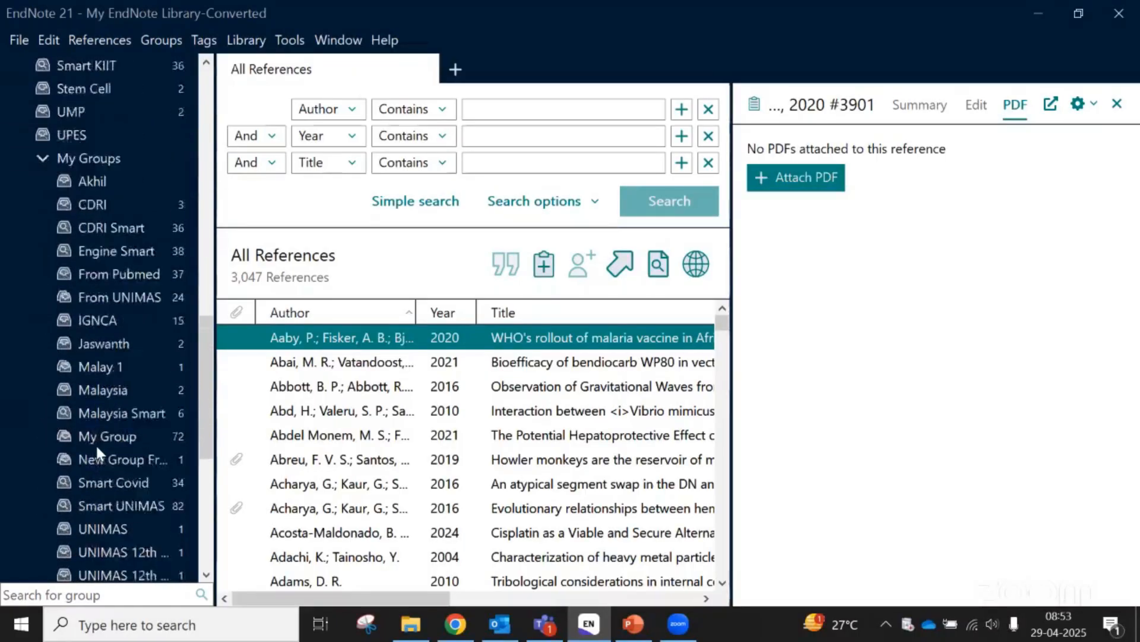
pyautogui.scroll(-2, 97, 455)
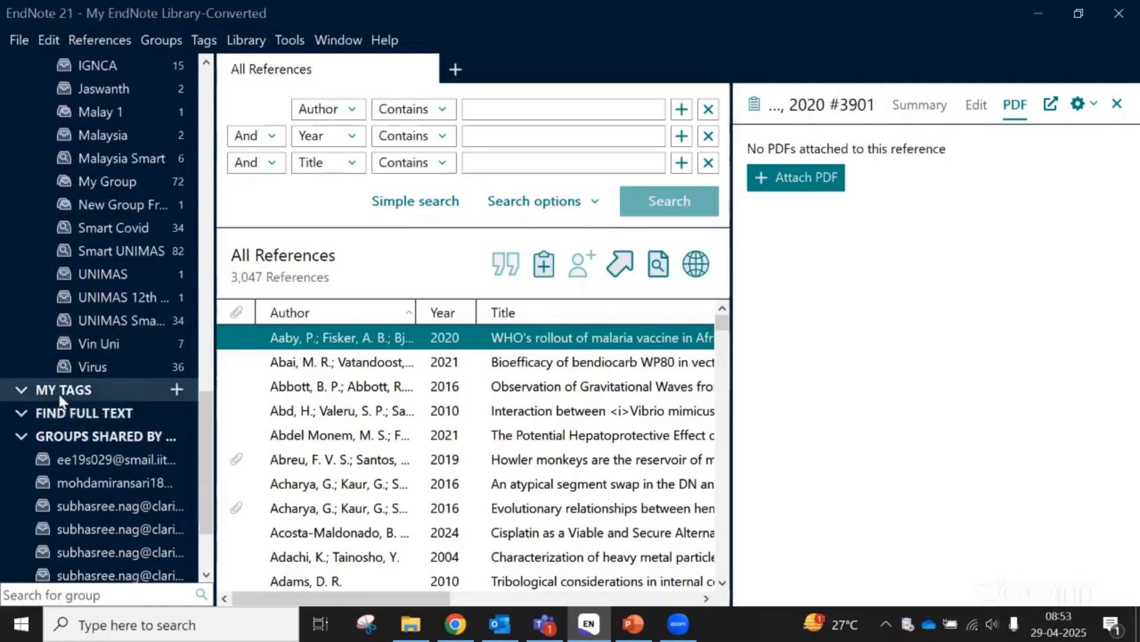
pyautogui.scroll(-2, 46, 461)
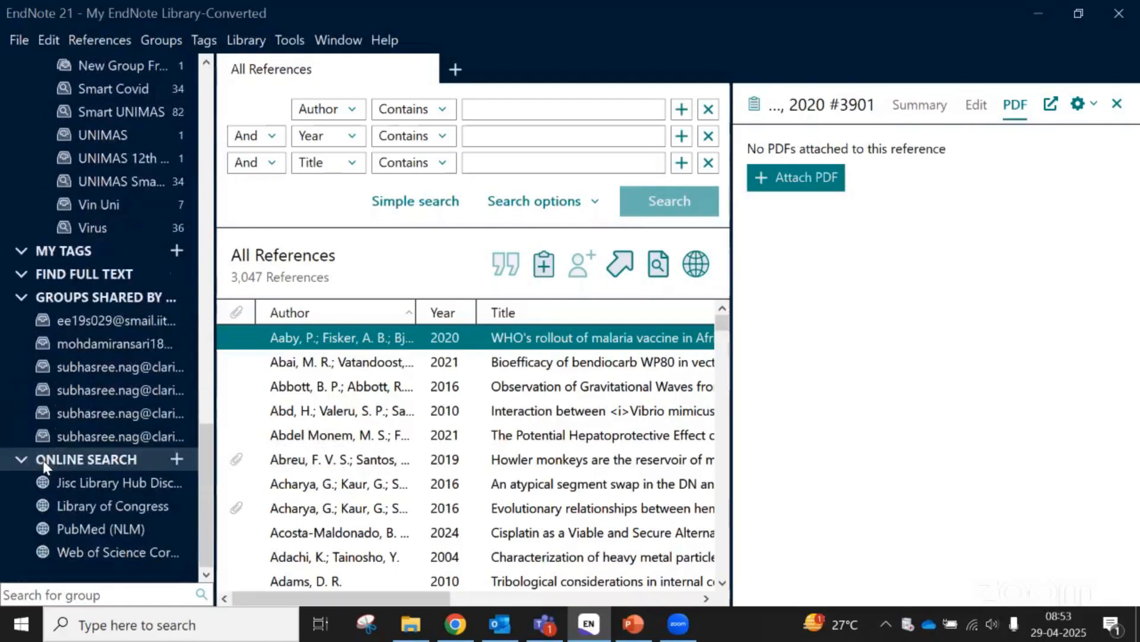
pyautogui.scroll(2, 43, 461)
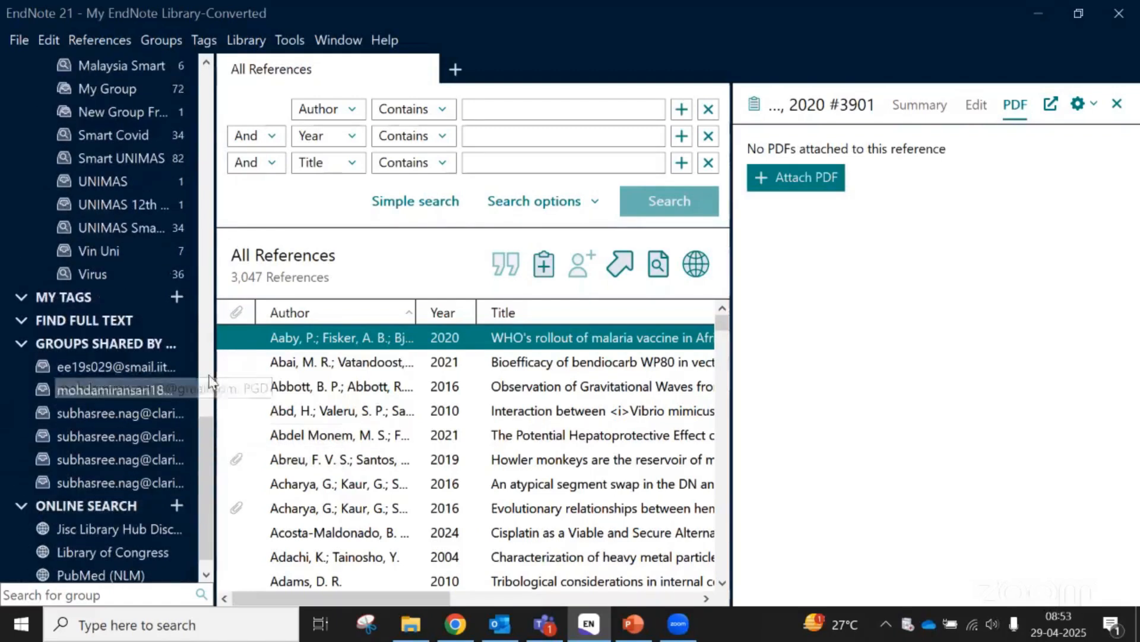
pyautogui.moveTo(205, 453); pyautogui.dragTo(237, 87)
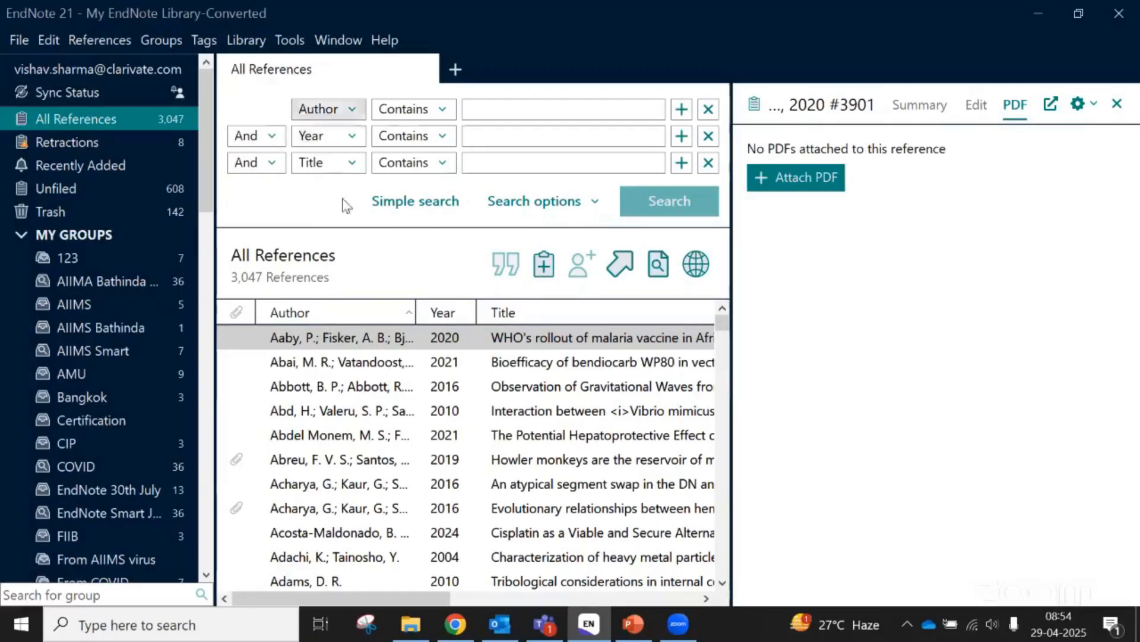
pyautogui.click(340, 256)
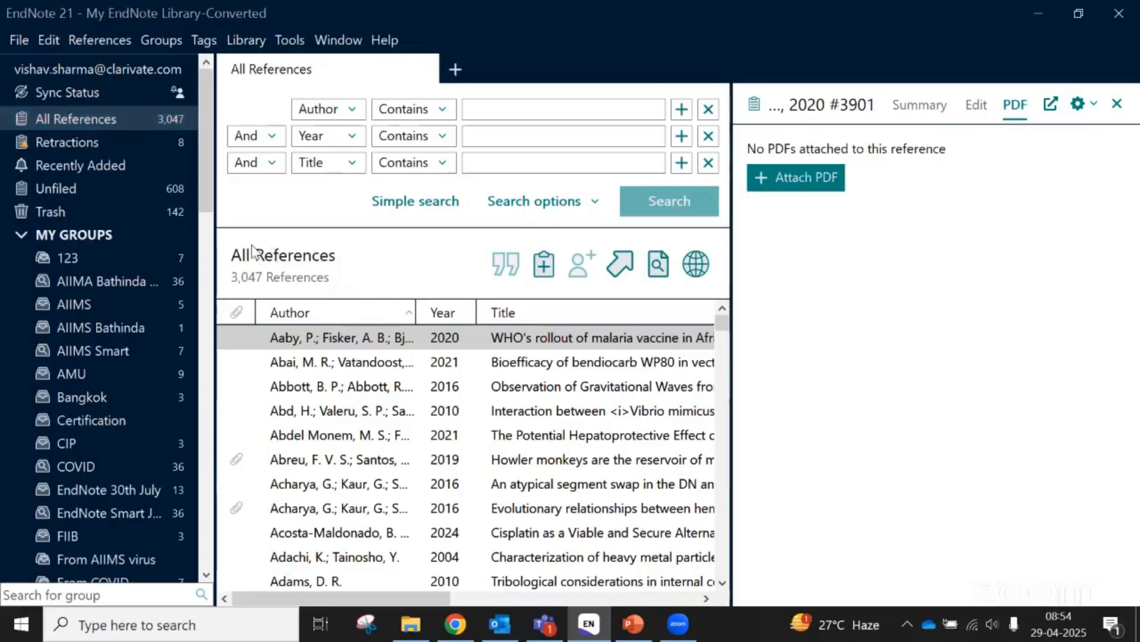
pyautogui.click(331, 363)
pyautogui.click(342, 339)
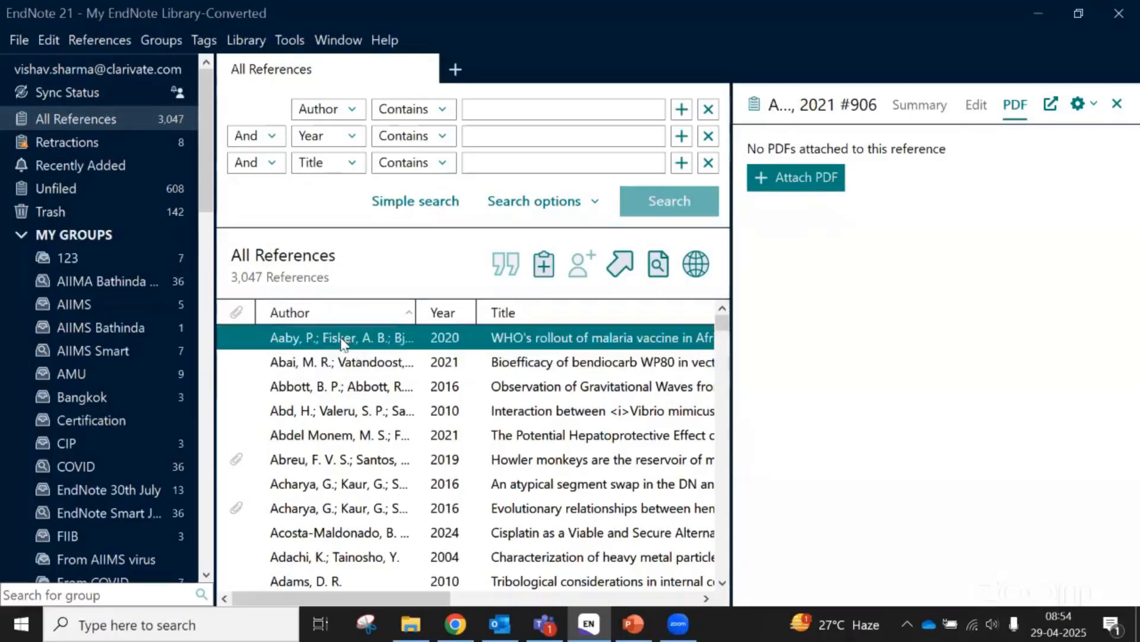
pyautogui.click(328, 460)
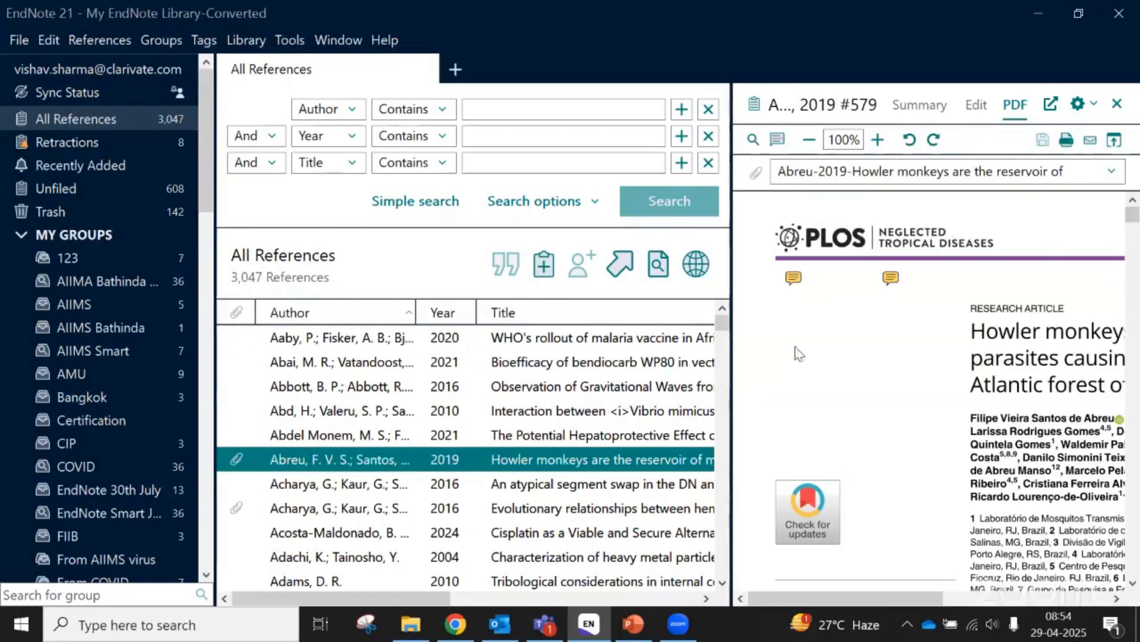
# Step through Aaby to Abreu, ending on the Acharya 2016 'Evolutionary relationships' PDF
pyautogui.click(314, 338)
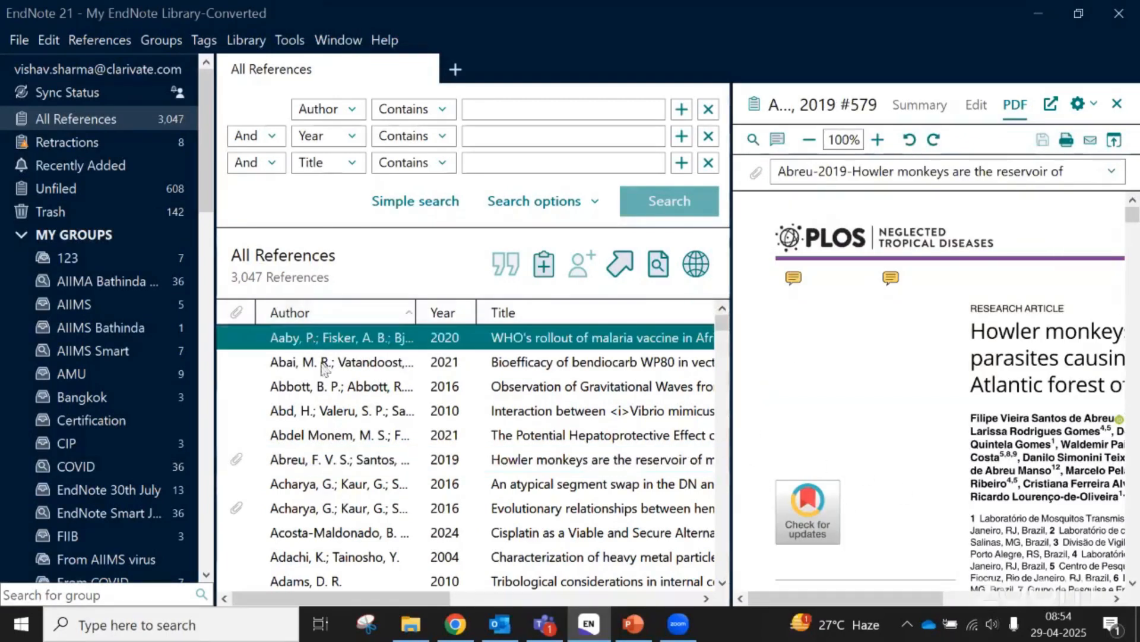
pyautogui.click(315, 363)
pyautogui.click(317, 389)
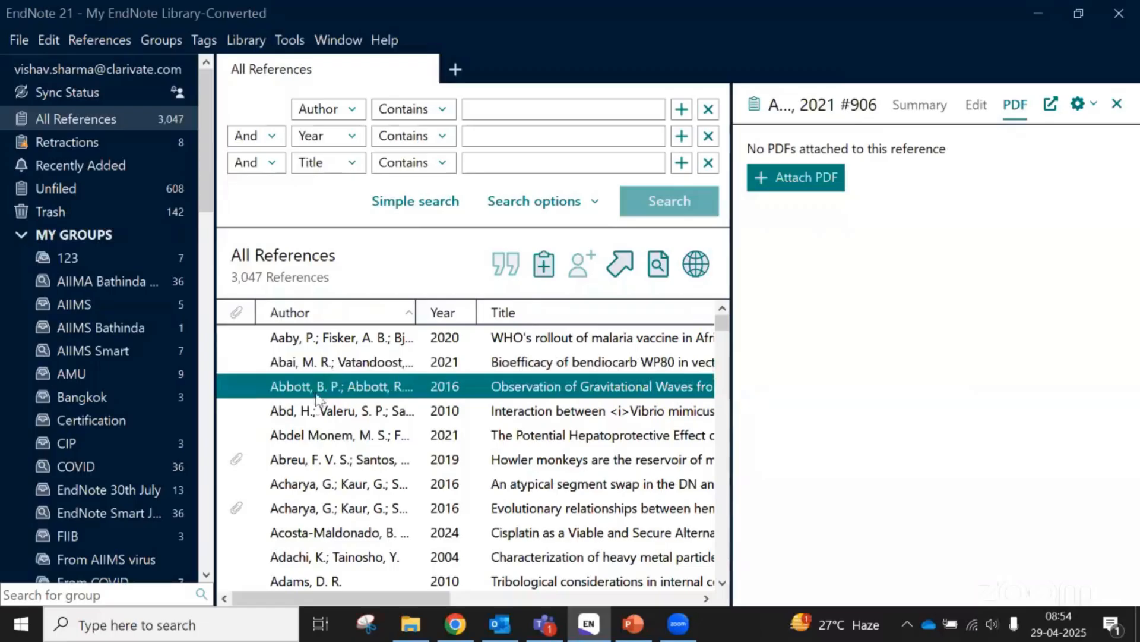
pyautogui.click(304, 439)
pyautogui.click(301, 462)
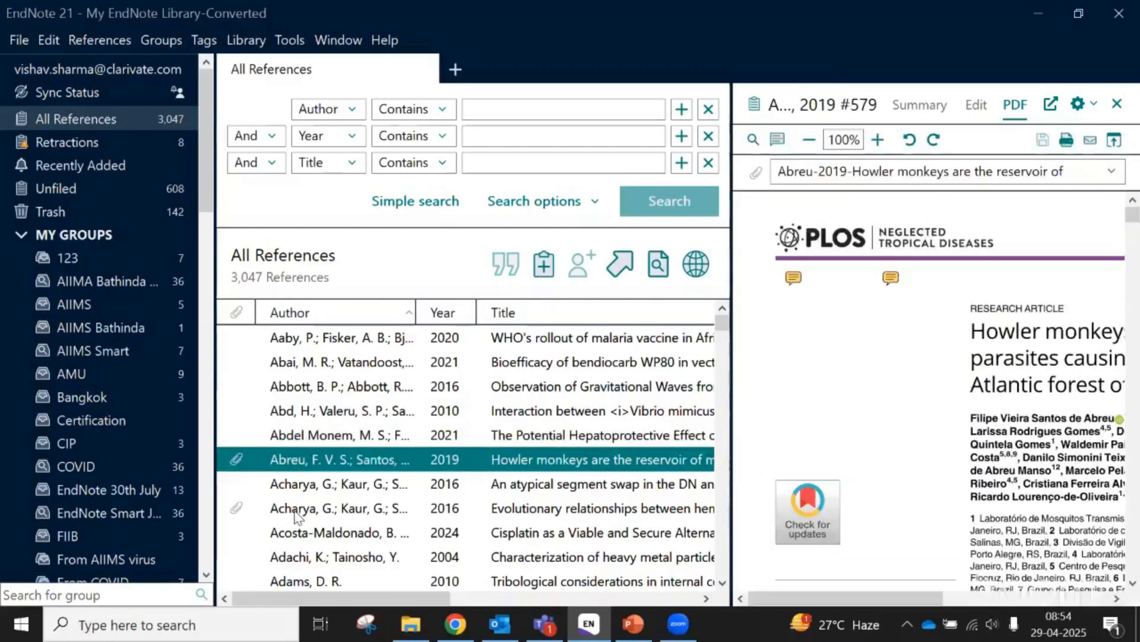
pyautogui.click(295, 512)
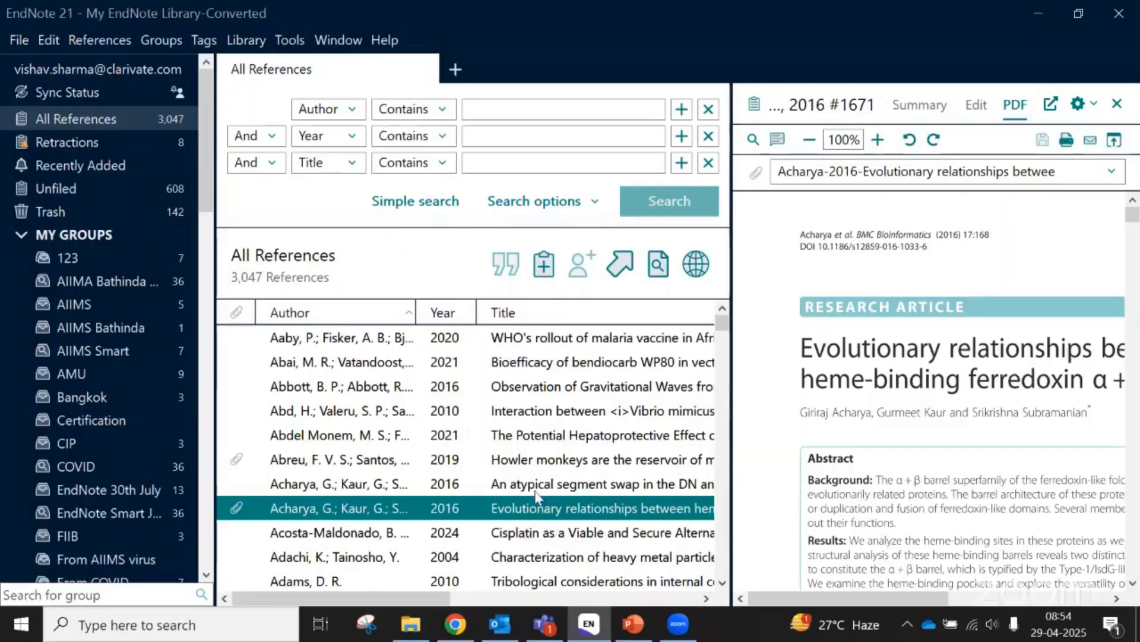
pyautogui.scroll(-2, 539, 499)
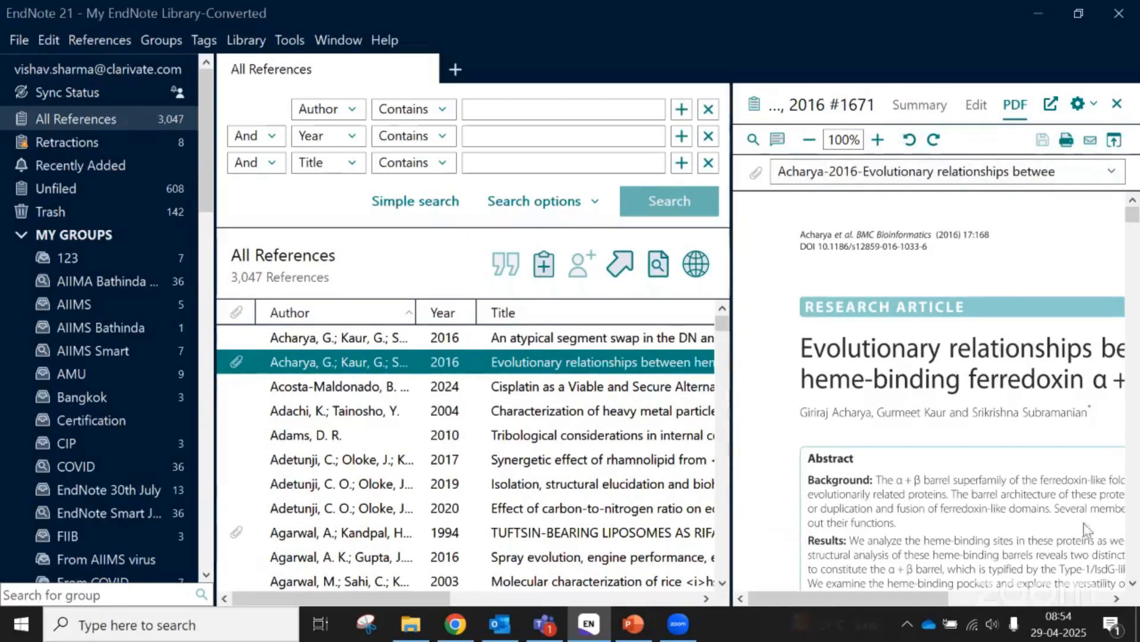
# Check the Summary, Edit and PDF views, then show the gear menu's Split Vertically/Horizontally choices
pyautogui.click(918, 106)
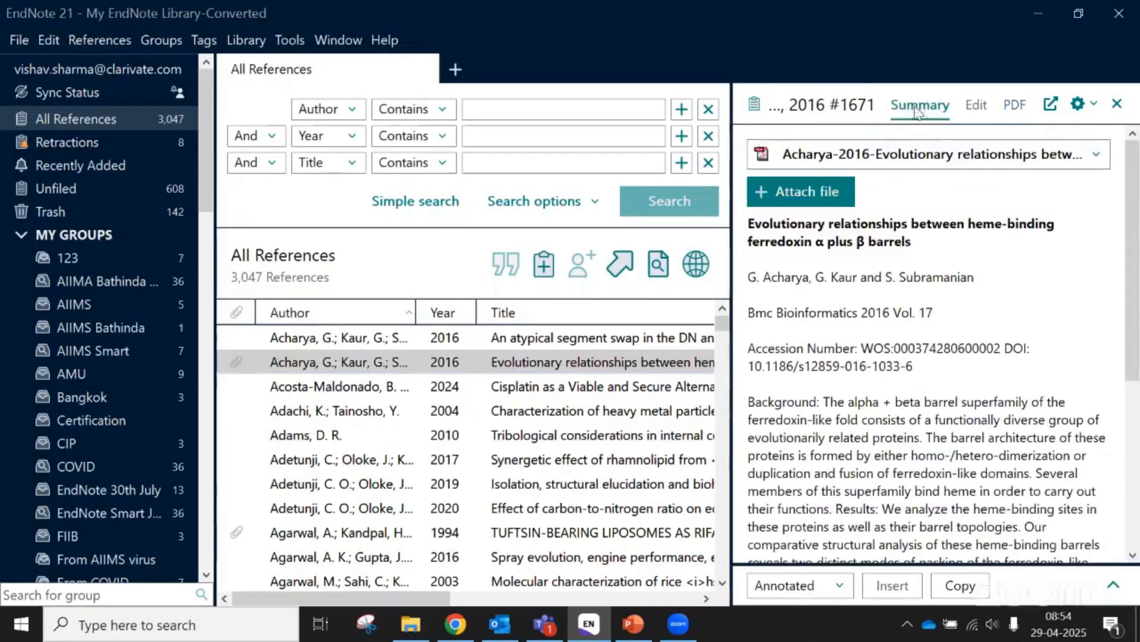
pyautogui.click(978, 111)
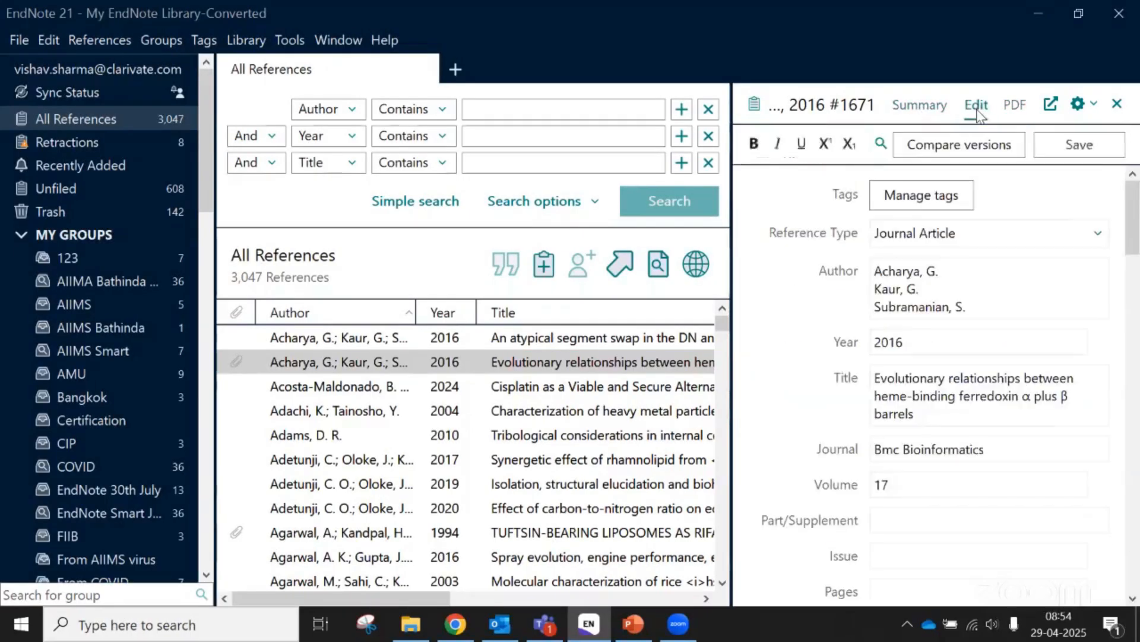
pyautogui.click(1015, 107)
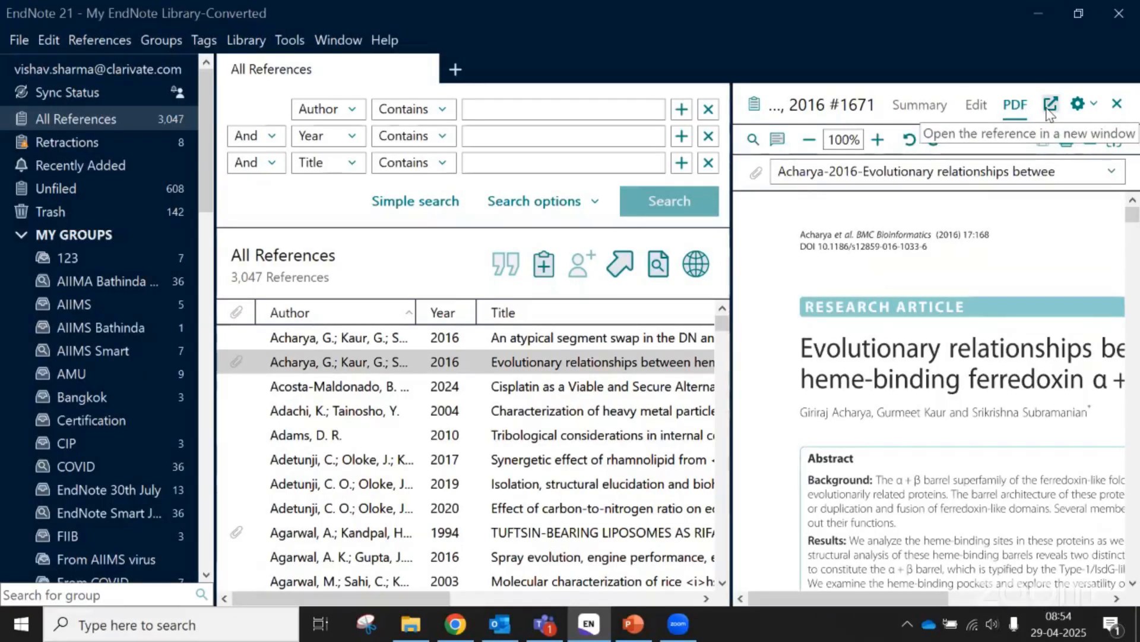
pyautogui.click(1094, 105)
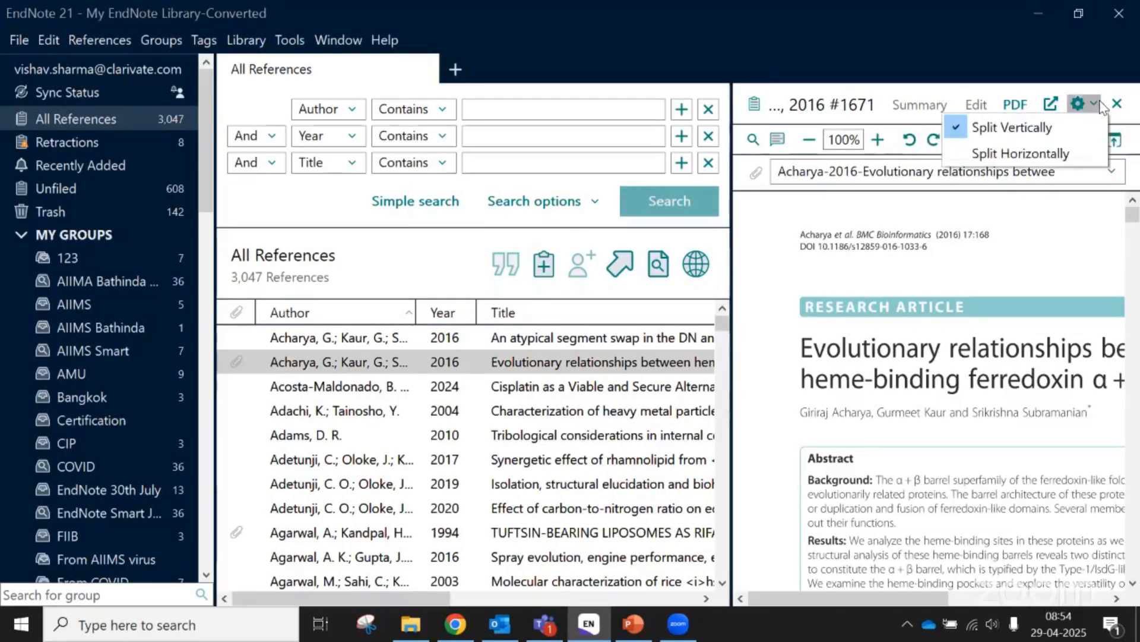
# Use Split Horizontally, revisit the Acharya 2016 rows and enlarge the preview, then restore Split Vertically
pyautogui.click(1008, 156)
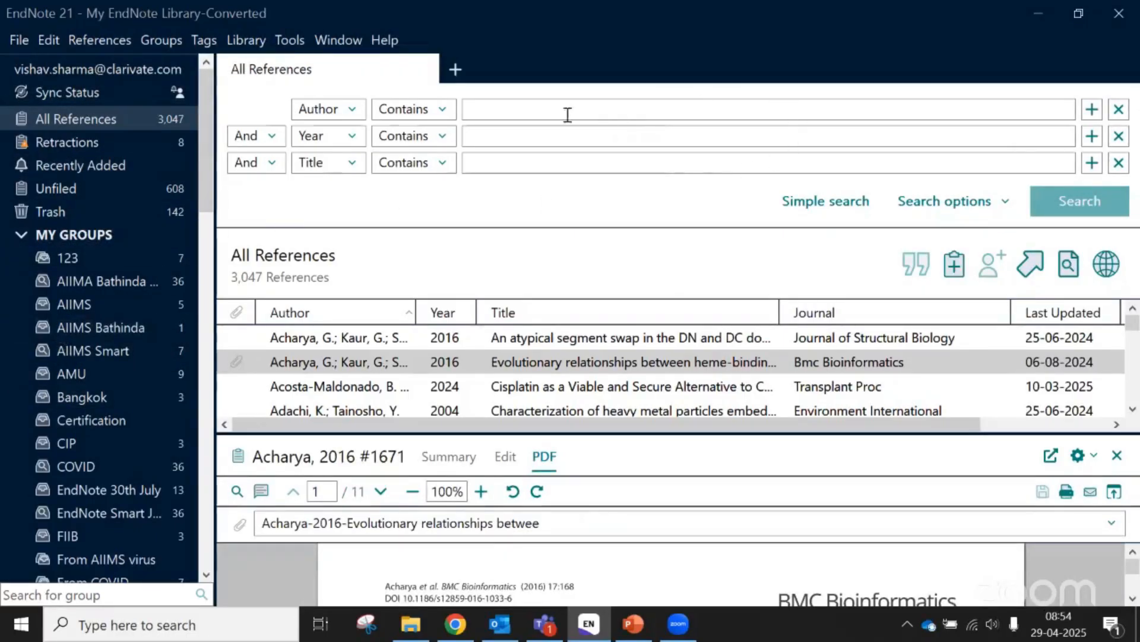
pyautogui.click(607, 344)
pyautogui.click(603, 366)
pyautogui.click(603, 386)
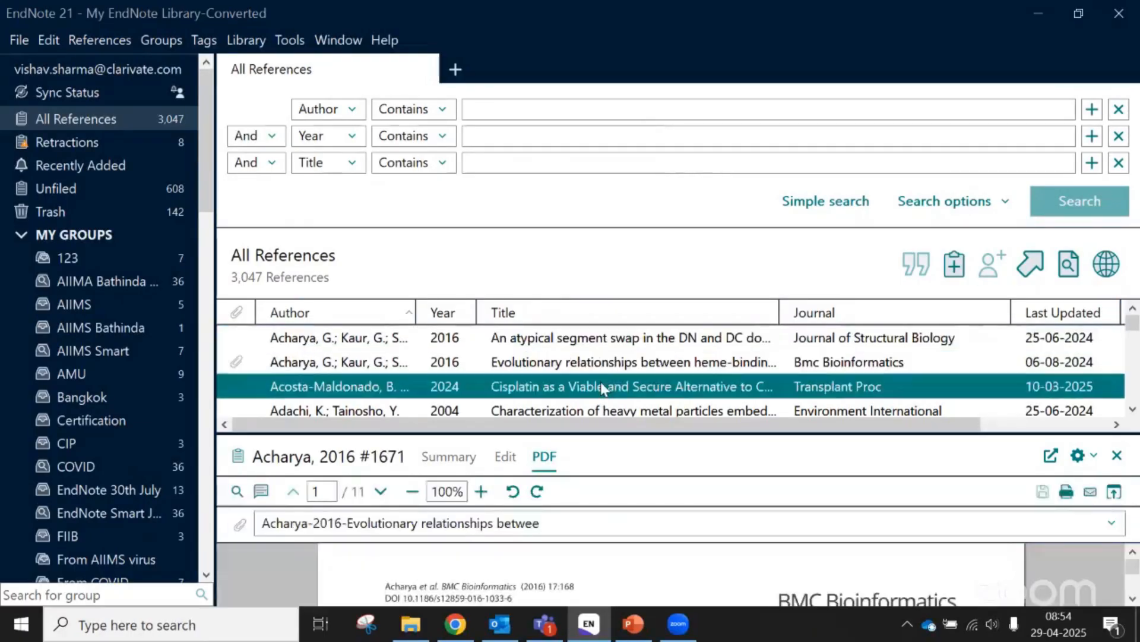
pyautogui.click(592, 345)
pyautogui.click(590, 365)
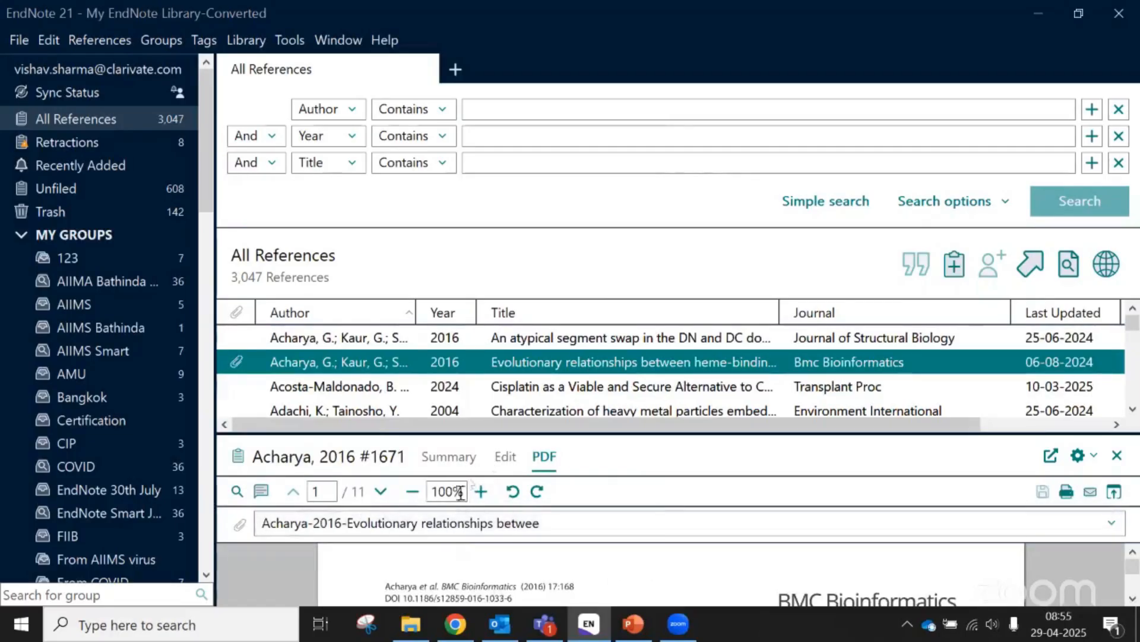
pyautogui.moveTo(576, 433); pyautogui.dragTo(580, 390)
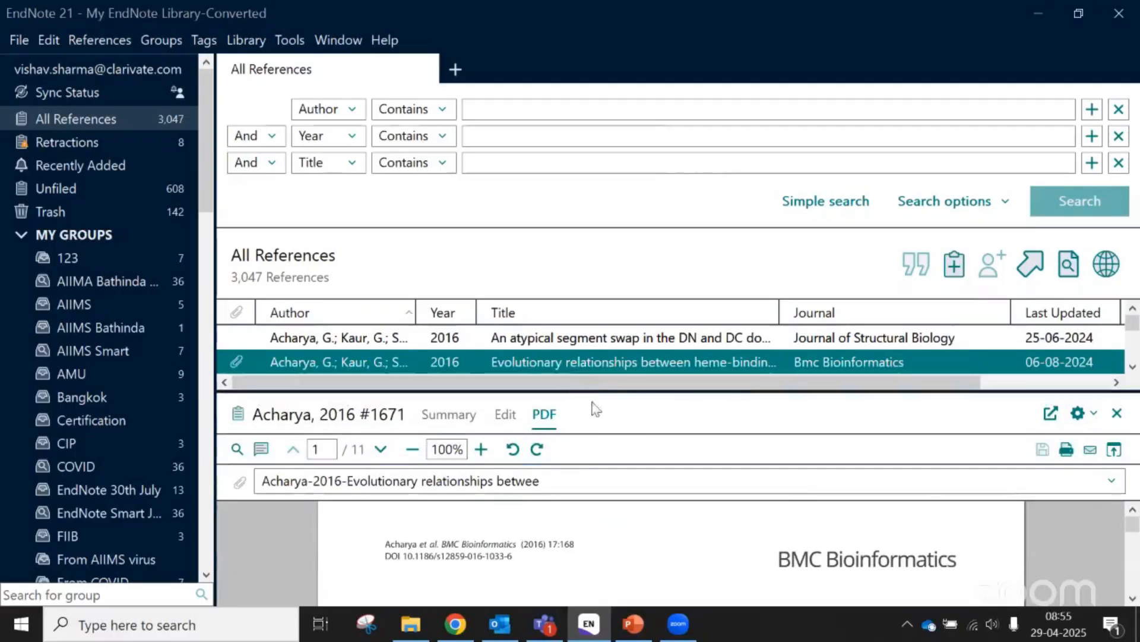
pyautogui.click(1079, 413)
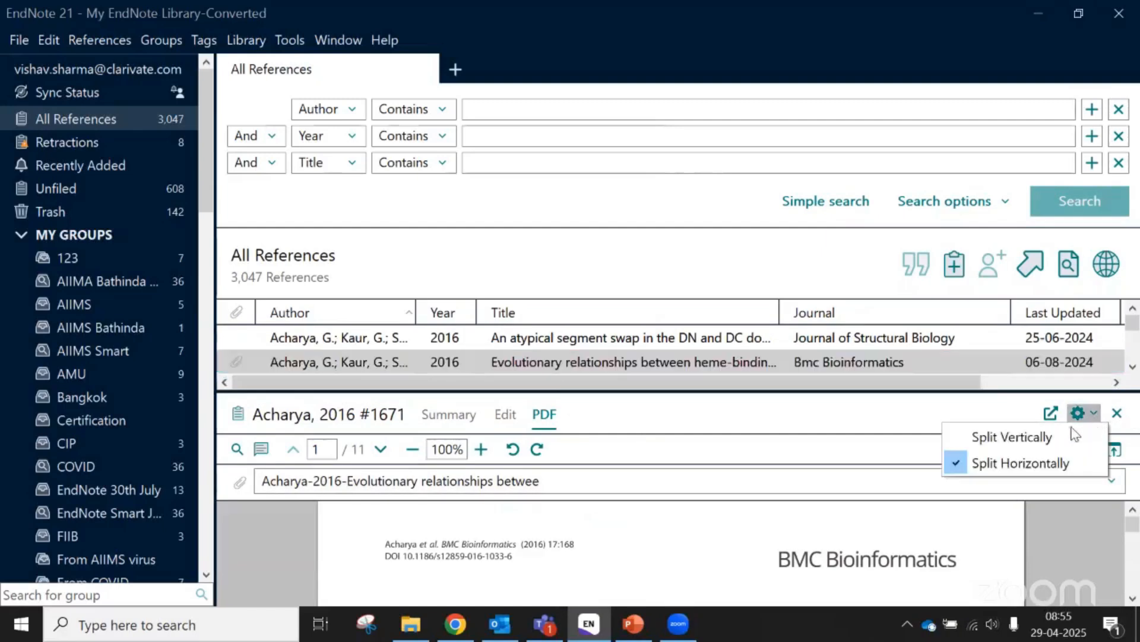
pyautogui.click(1019, 440)
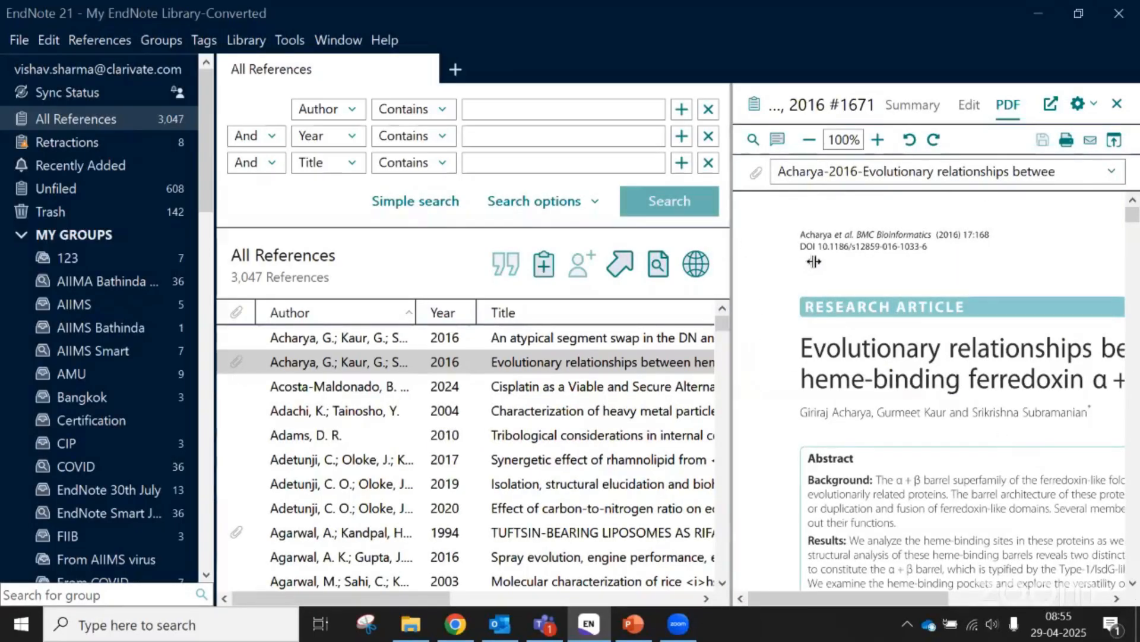
pyautogui.moveTo(735, 247); pyautogui.dragTo(772, 261)
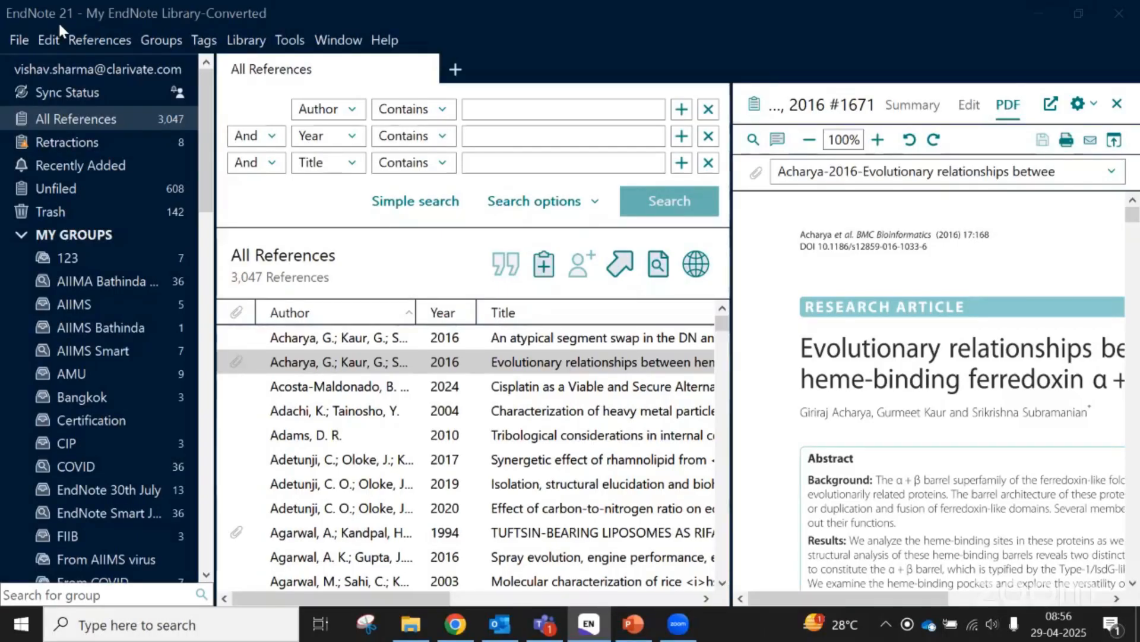
pyautogui.click(361, 76)
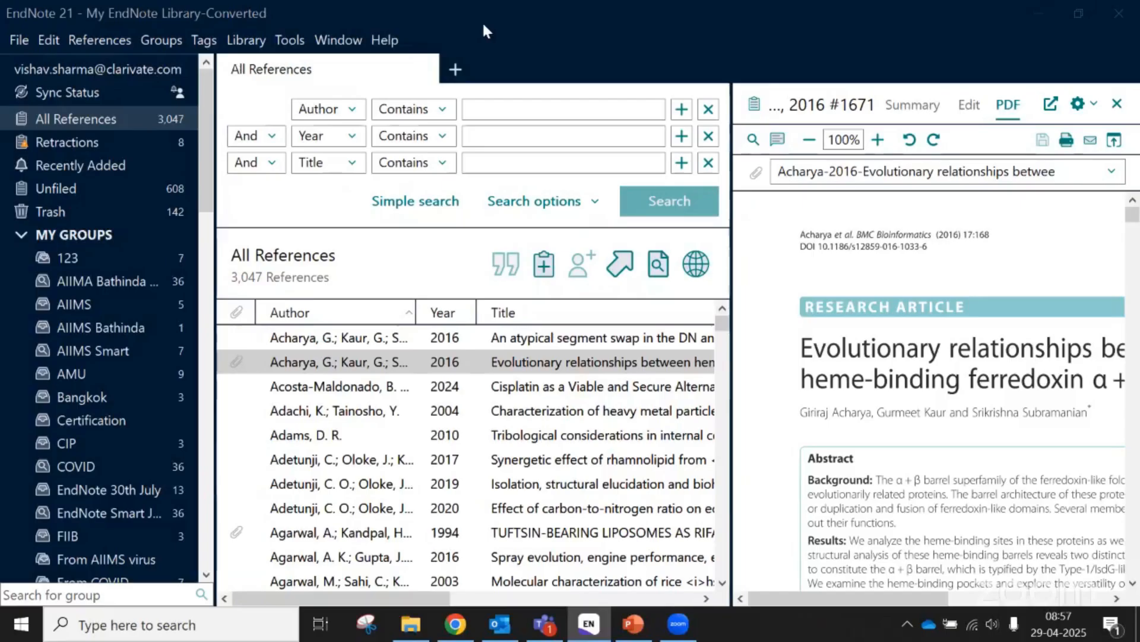
# Open EndNote online from the Help menu in the browser
pyautogui.click(380, 41)
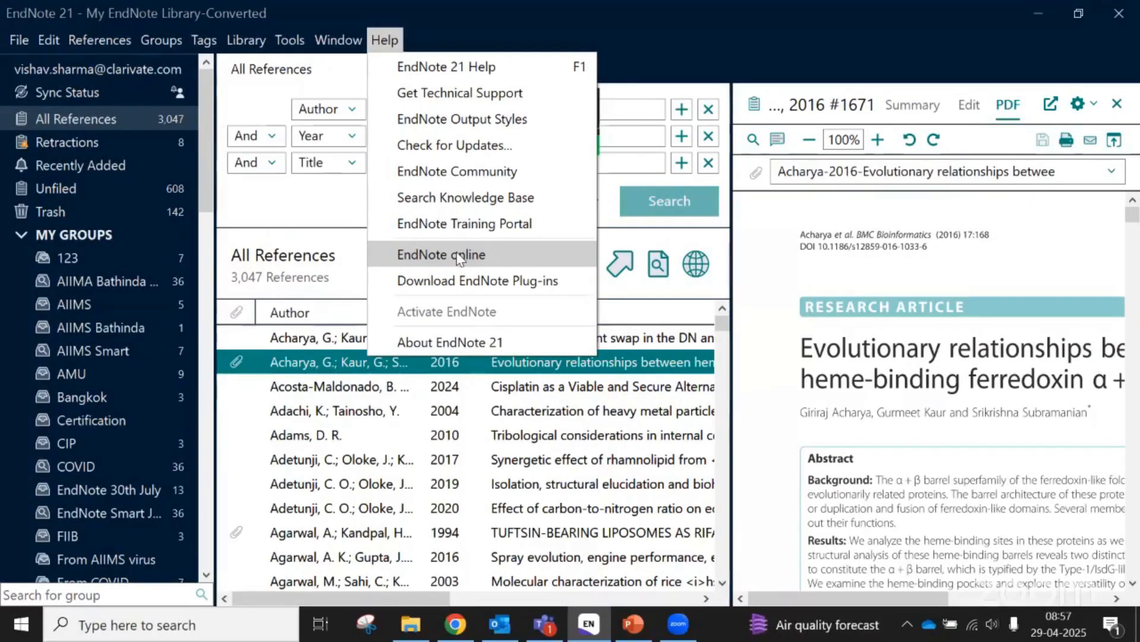
pyautogui.click(459, 255)
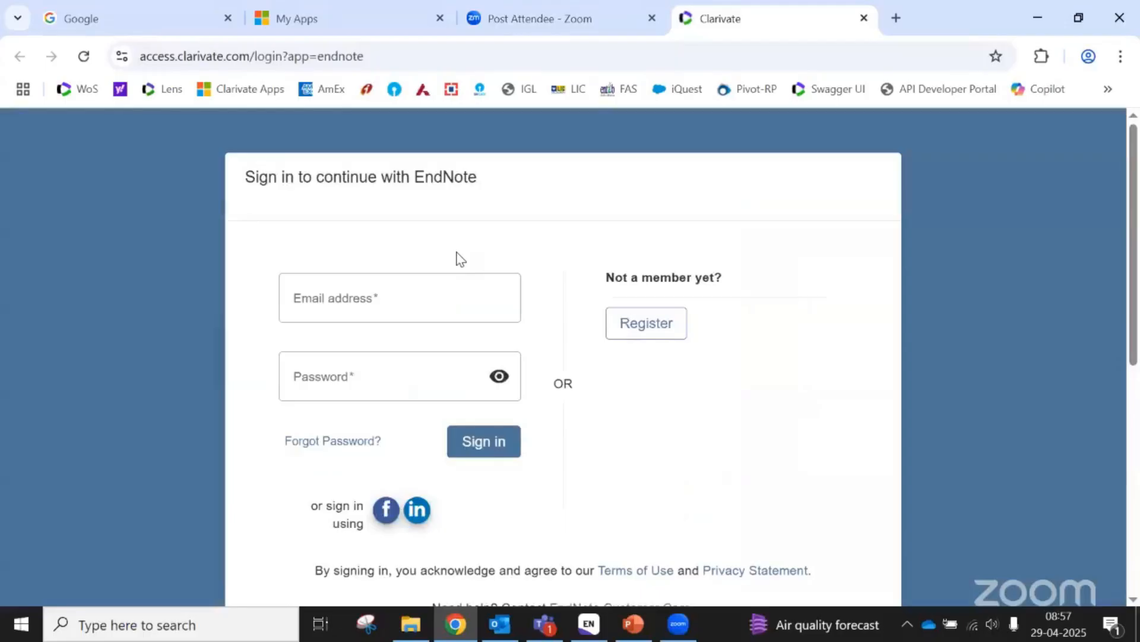
# Switch back to the EndNote 21 desktop library window
pyautogui.click(586, 626)
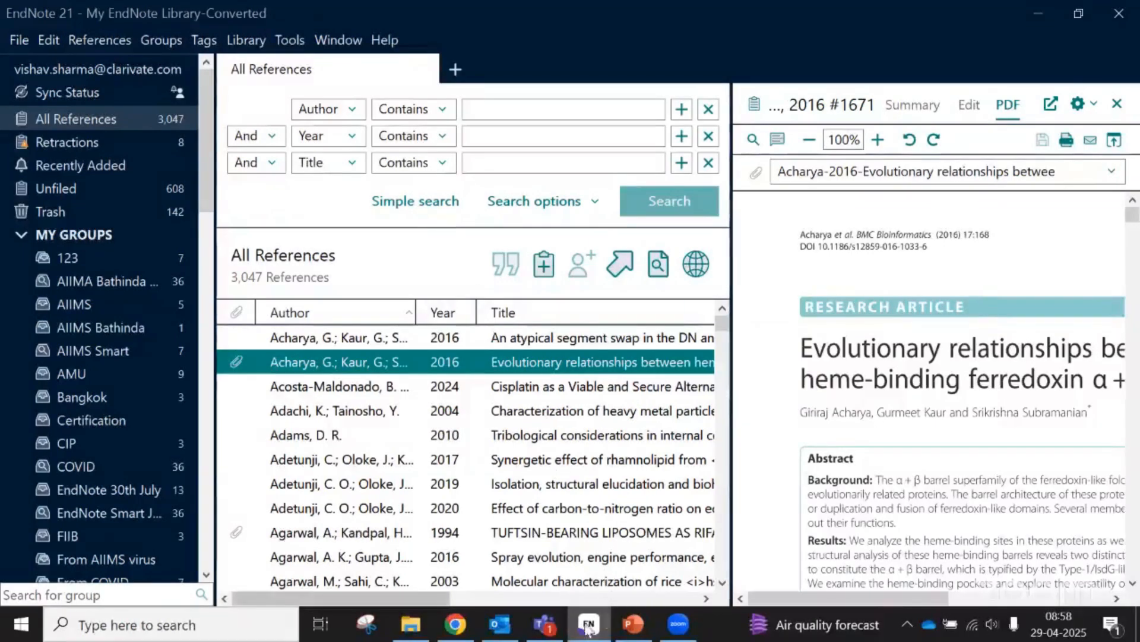
# Return to the Clarivate EndNote sign-in page in Chrome
pyautogui.click(455, 623)
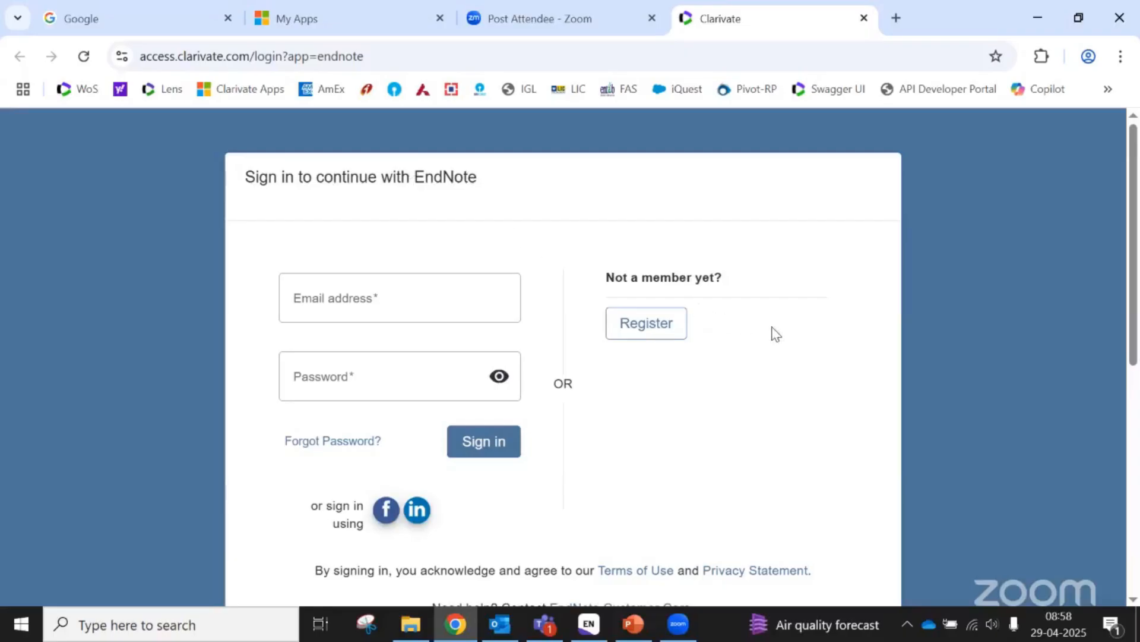
# Sign in with the saved account e-mail and the account password
pyautogui.click(379, 297)
pyautogui.click(450, 332)
pyautogui.click(399, 387)
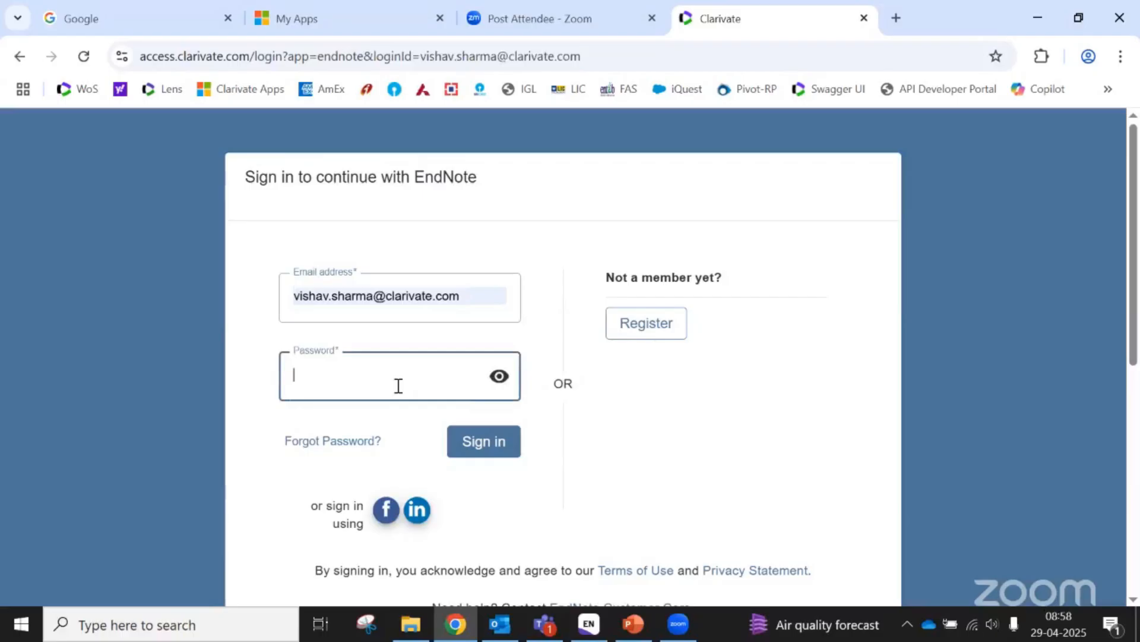
pyautogui.write('************')
pyautogui.click(480, 444)
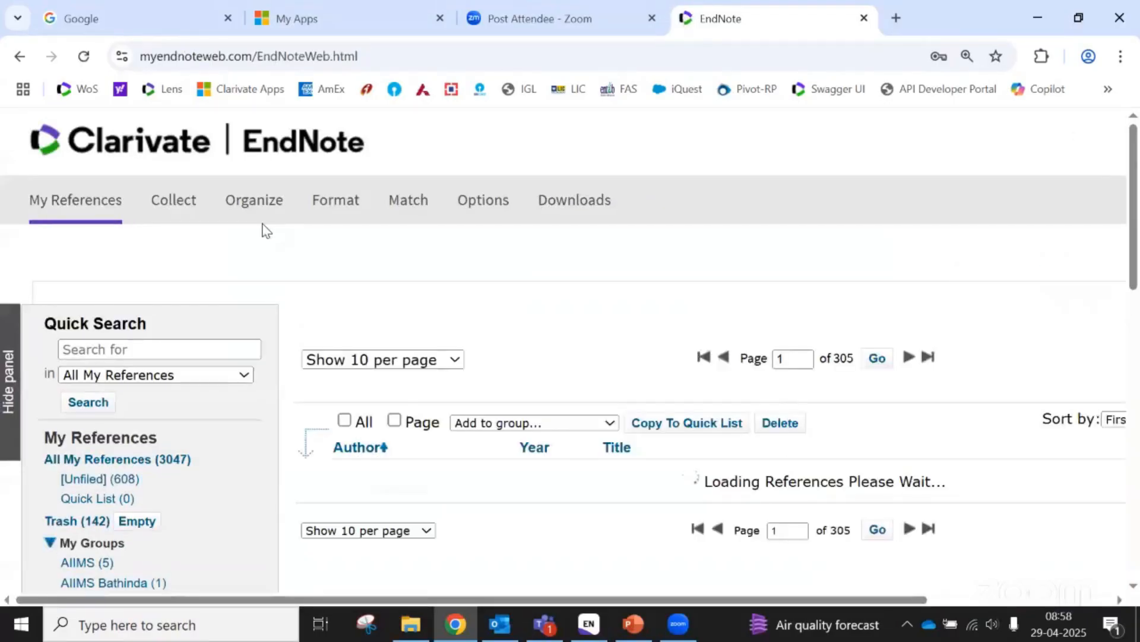
# Switch to EndNote 21 and open the Help menu showing the EndNote online link
pyautogui.click(590, 626)
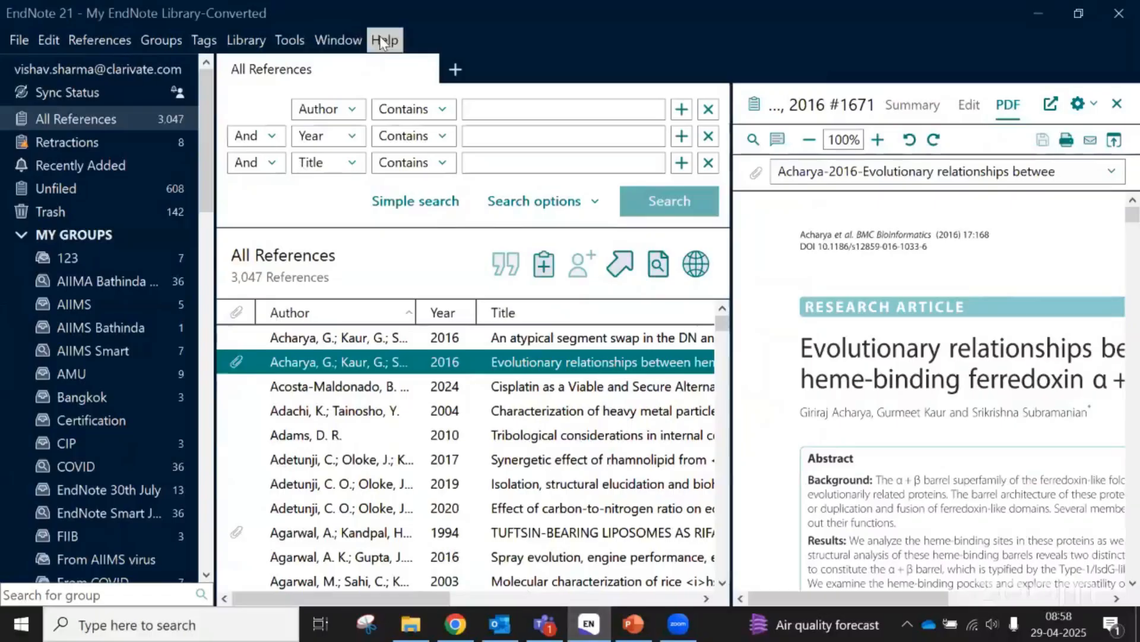
pyautogui.click(383, 40)
pyautogui.click(383, 40)
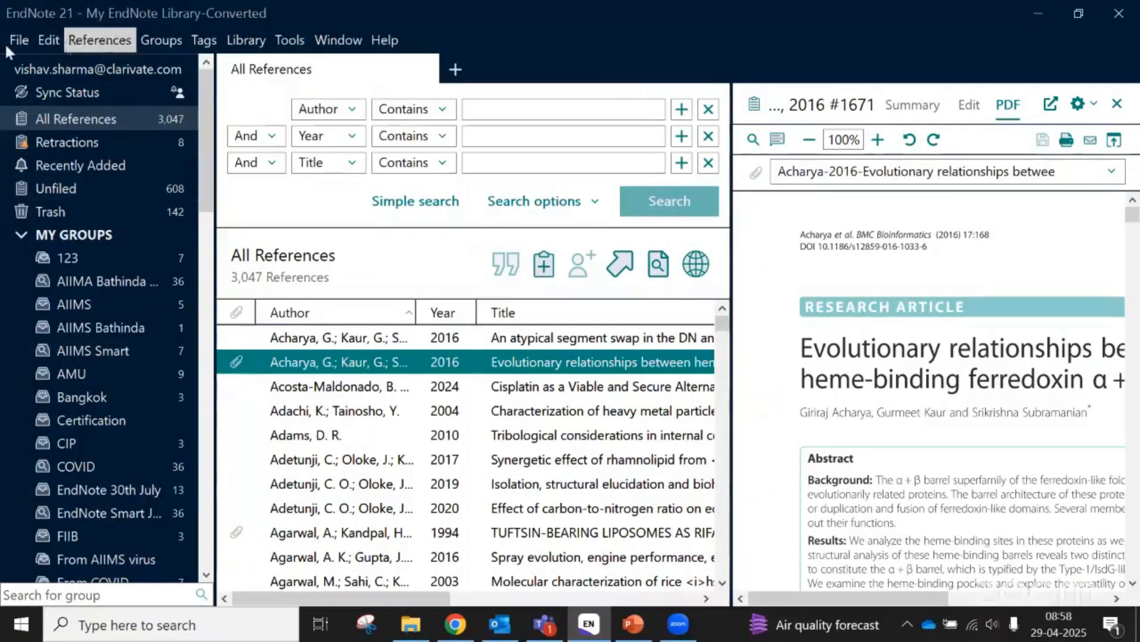
pyautogui.click(387, 42)
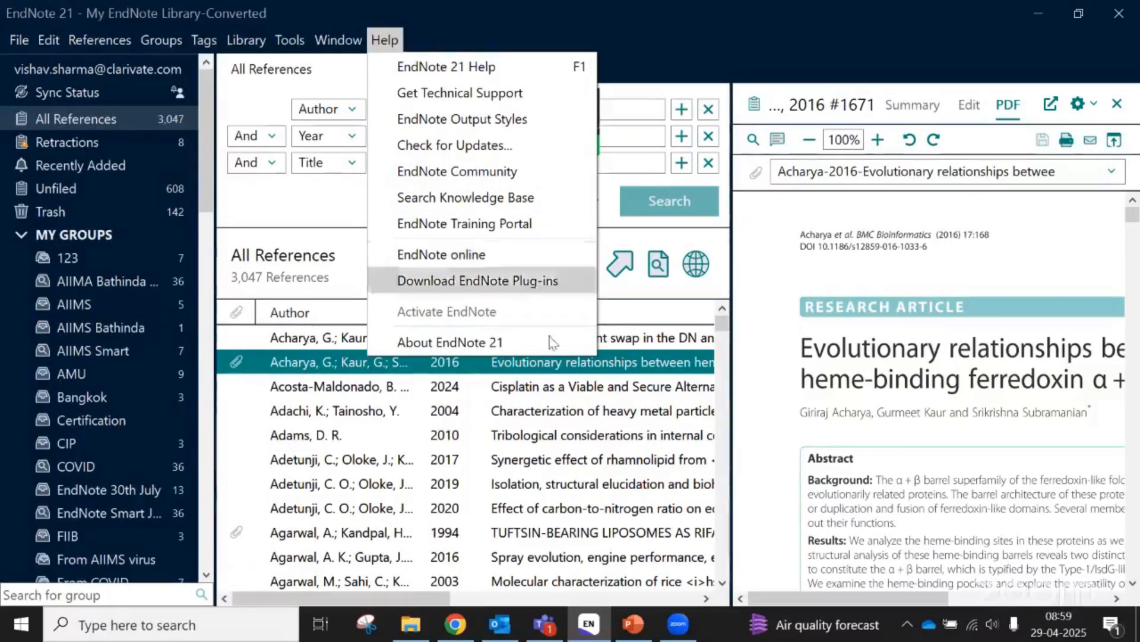
# In Chrome, reduce the page zoom to 100% from the browser menu
pyautogui.click(457, 625)
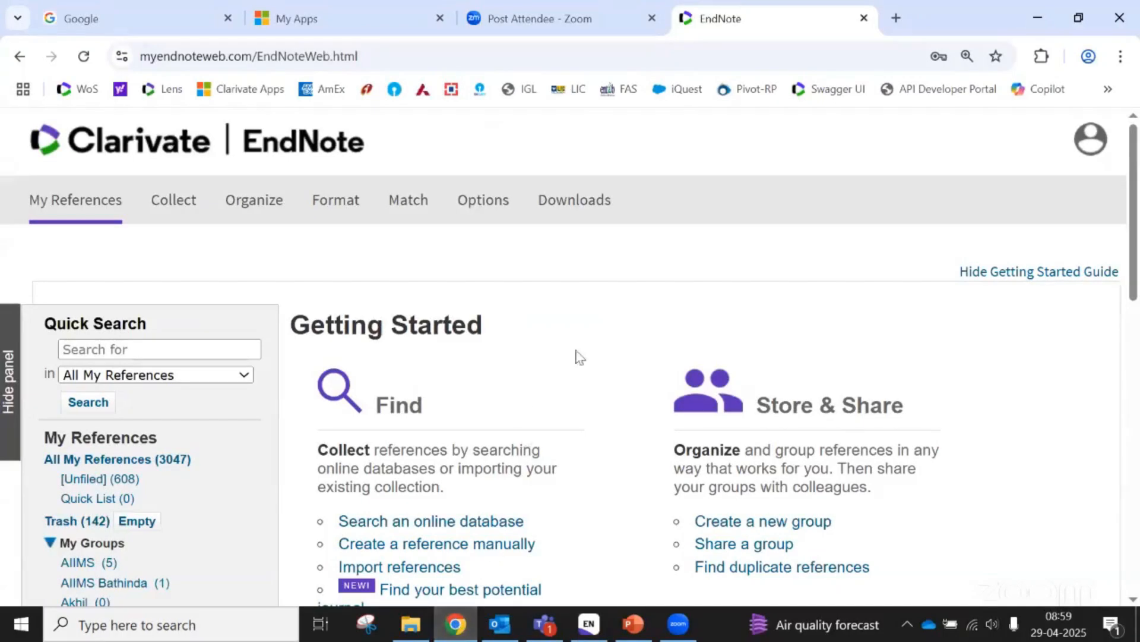
pyautogui.click(1121, 57)
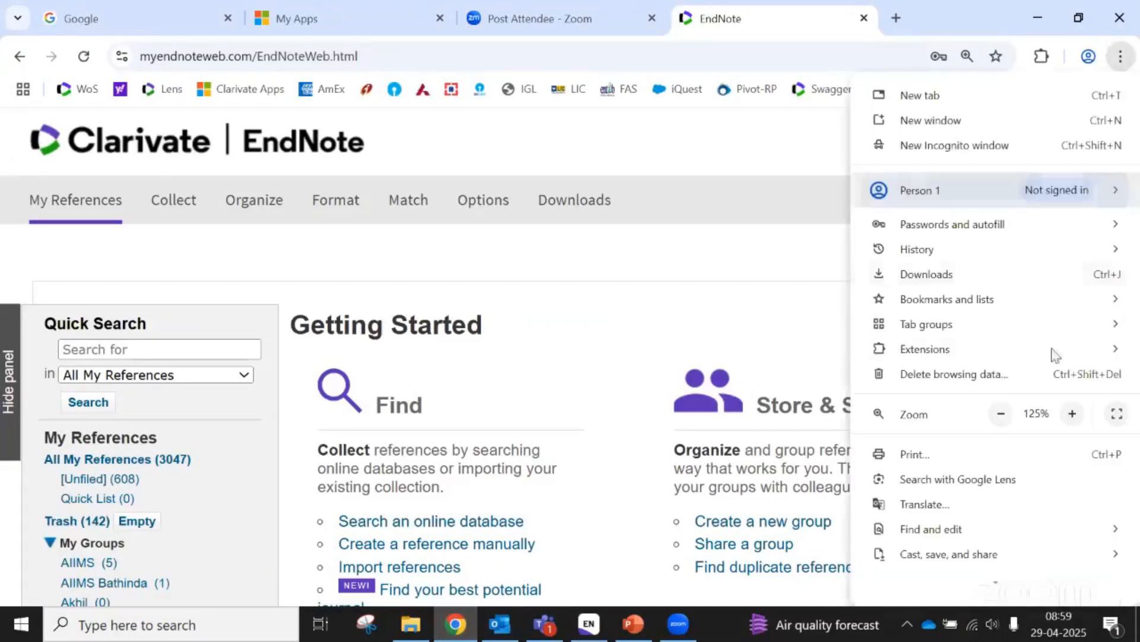
pyautogui.click(1001, 414)
pyautogui.click(1001, 413)
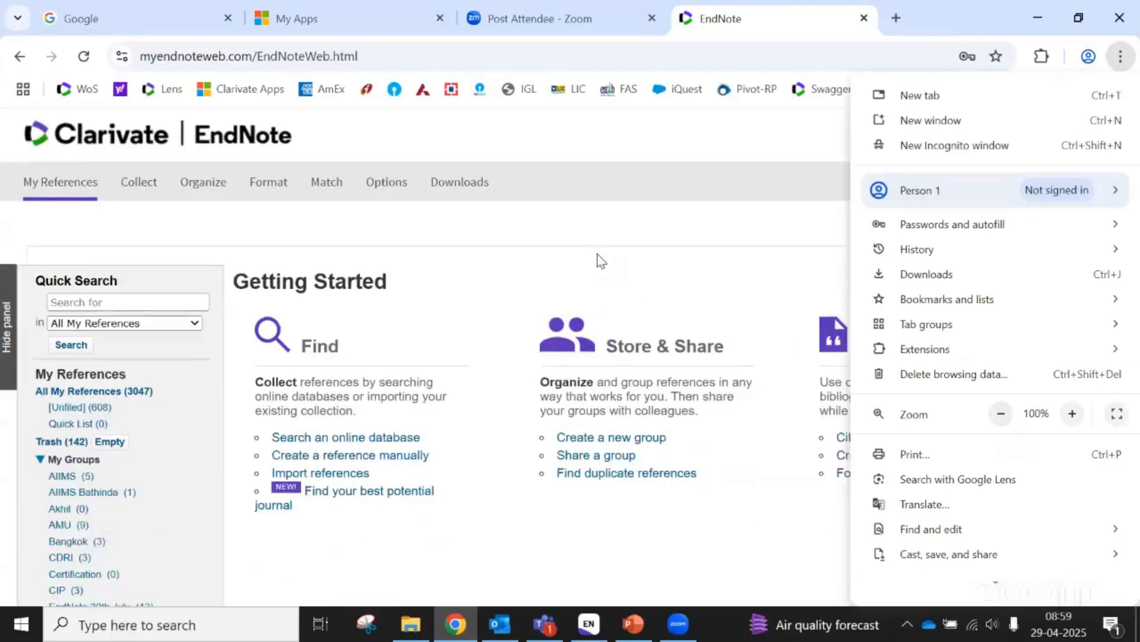
pyautogui.click(599, 253)
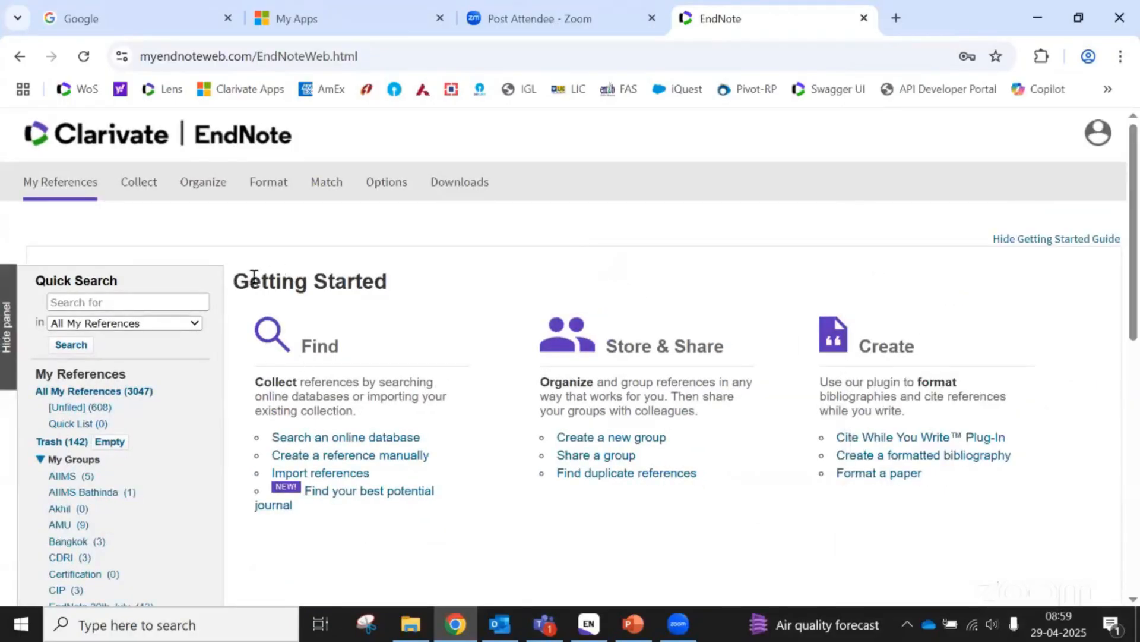
# Highlight the Getting Started, Find, Store & Share and Create headings, then clear the highlight
pyautogui.moveTo(237, 279); pyautogui.dragTo(399, 283)
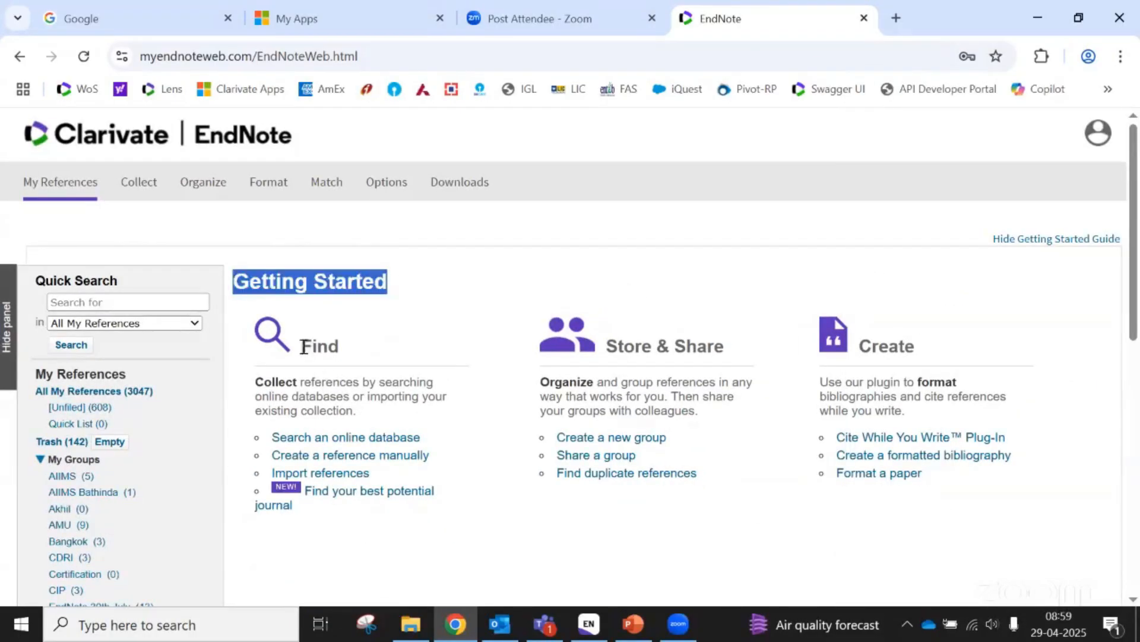
pyautogui.moveTo(304, 346); pyautogui.dragTo(358, 353)
pyautogui.moveTo(609, 349); pyautogui.dragTo(759, 358)
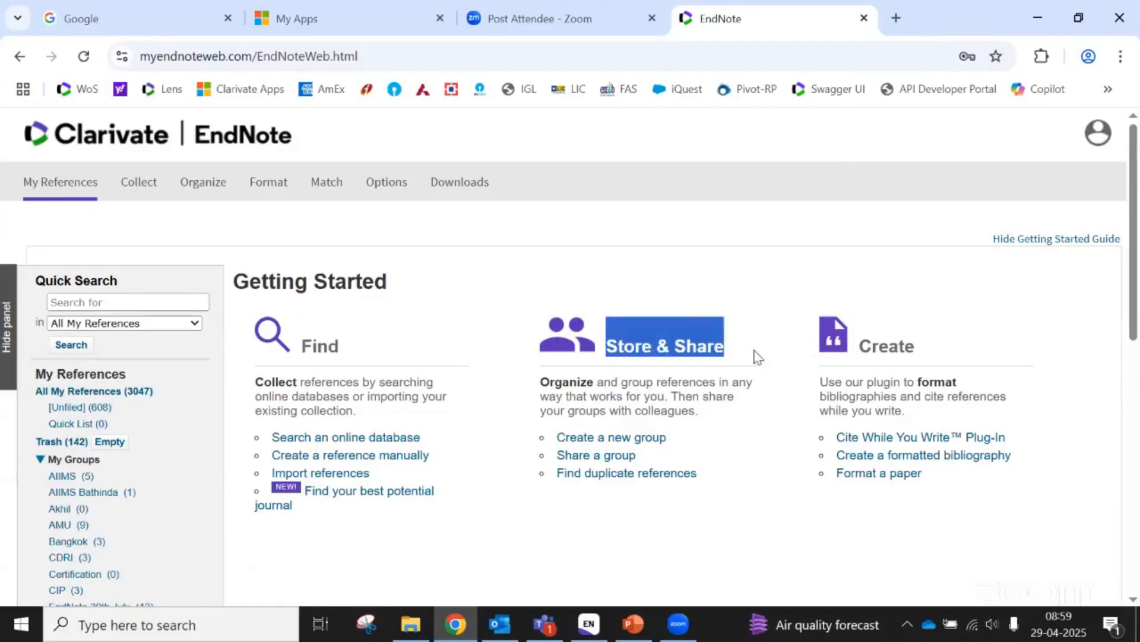
pyautogui.moveTo(860, 347); pyautogui.dragTo(926, 356)
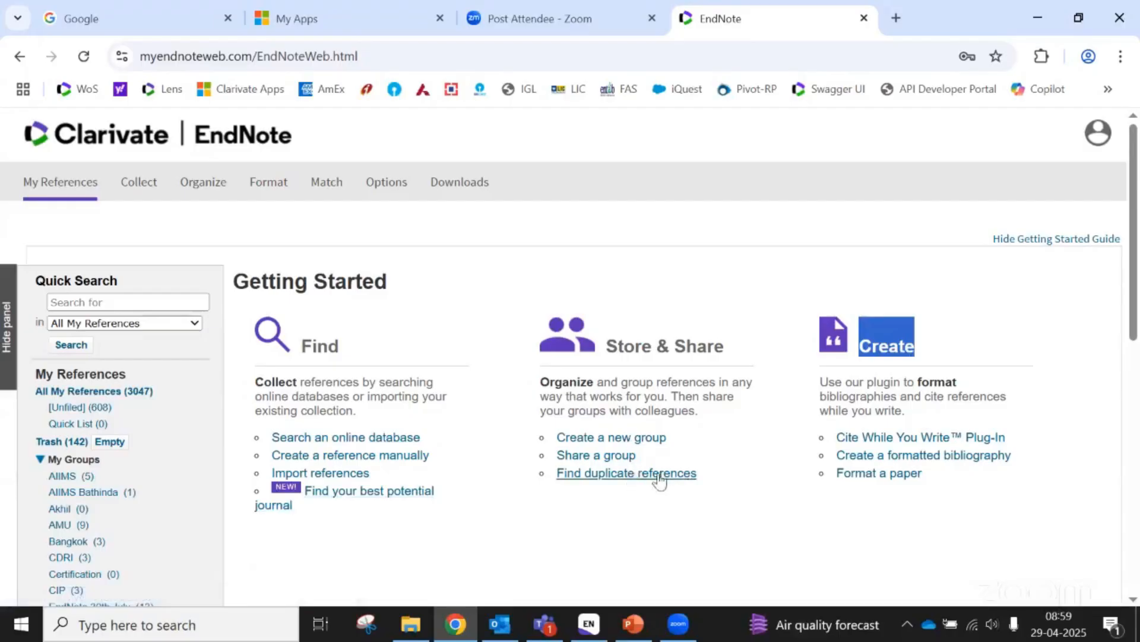
pyautogui.click(717, 243)
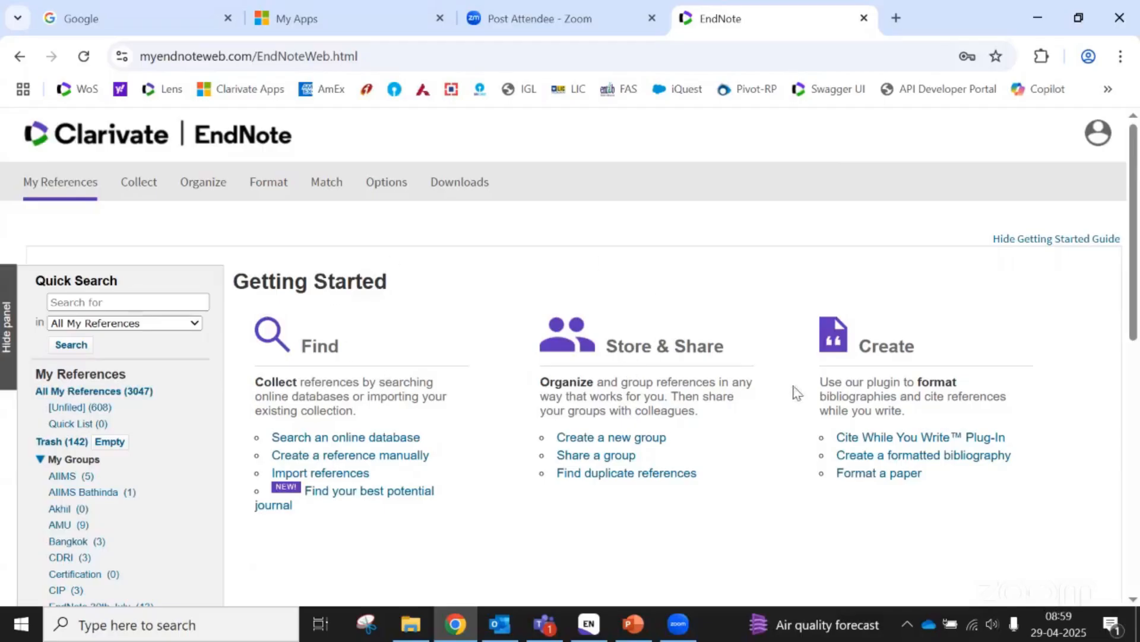
# Hide the Getting Started Guide to show All My References (3047 entries)
pyautogui.click(1002, 243)
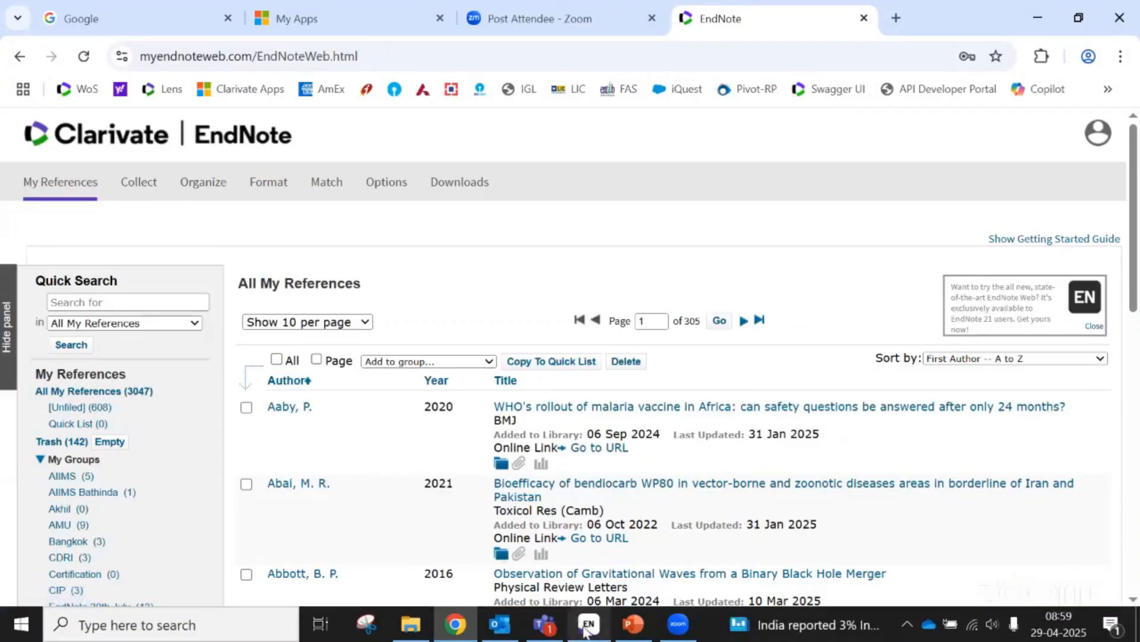
pyautogui.moveTo(590, 630)
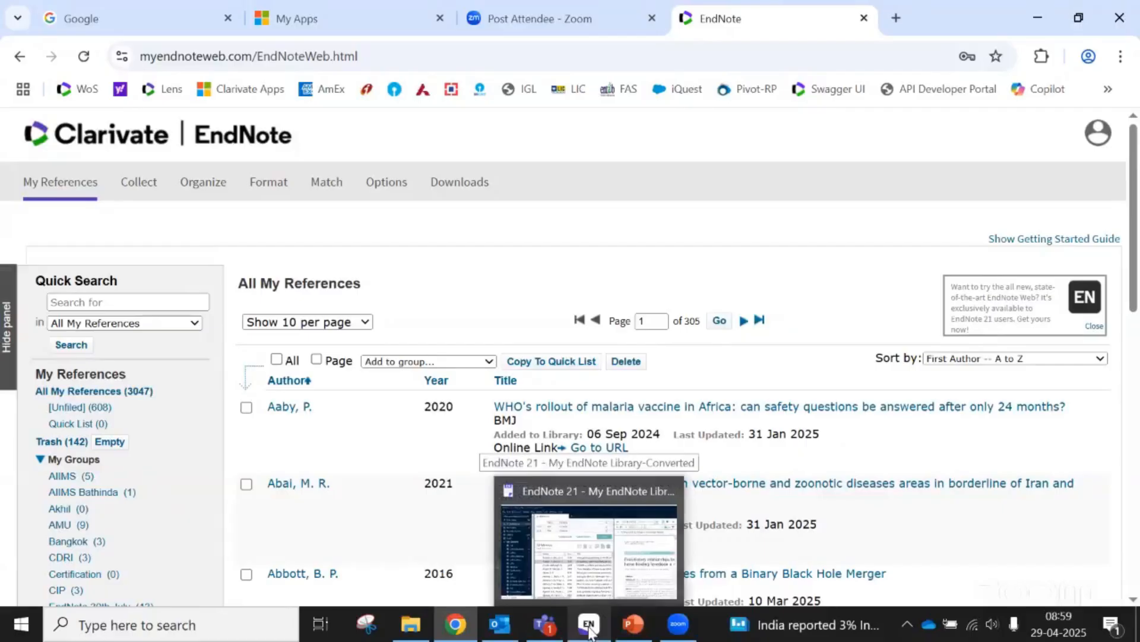
# Bring EndNote 21 forward and list All References, 3,047 in the library
pyautogui.click(590, 628)
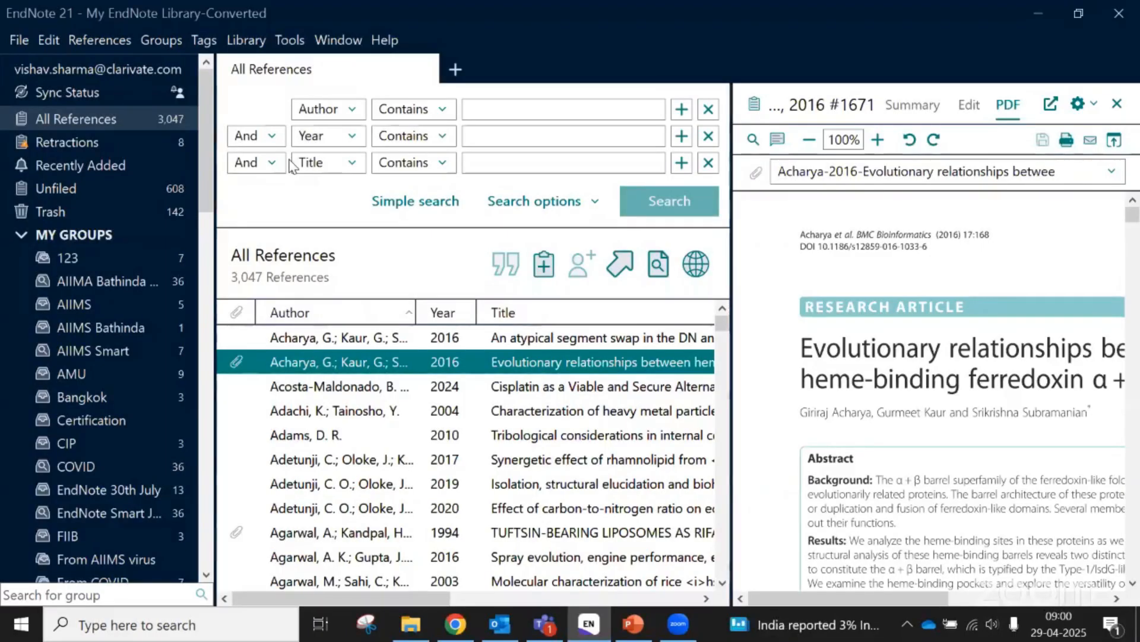
pyautogui.click(42, 123)
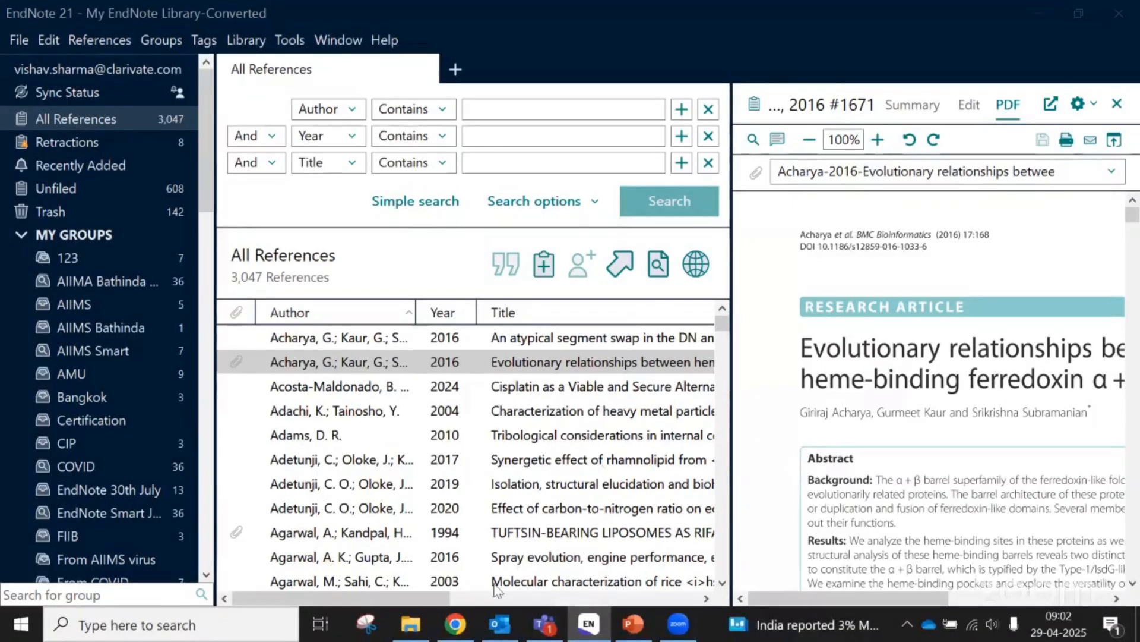
# Load Web of Science from the WoS bookmark in a new Chrome tab and stay signed in
pyautogui.click(455, 625)
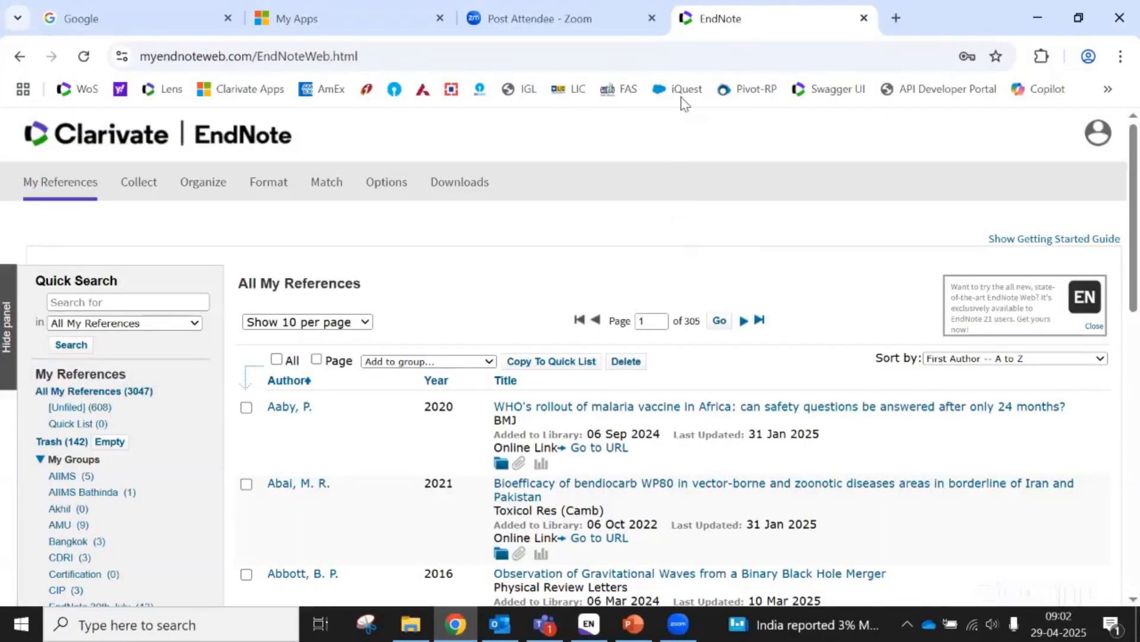
pyautogui.click(897, 18)
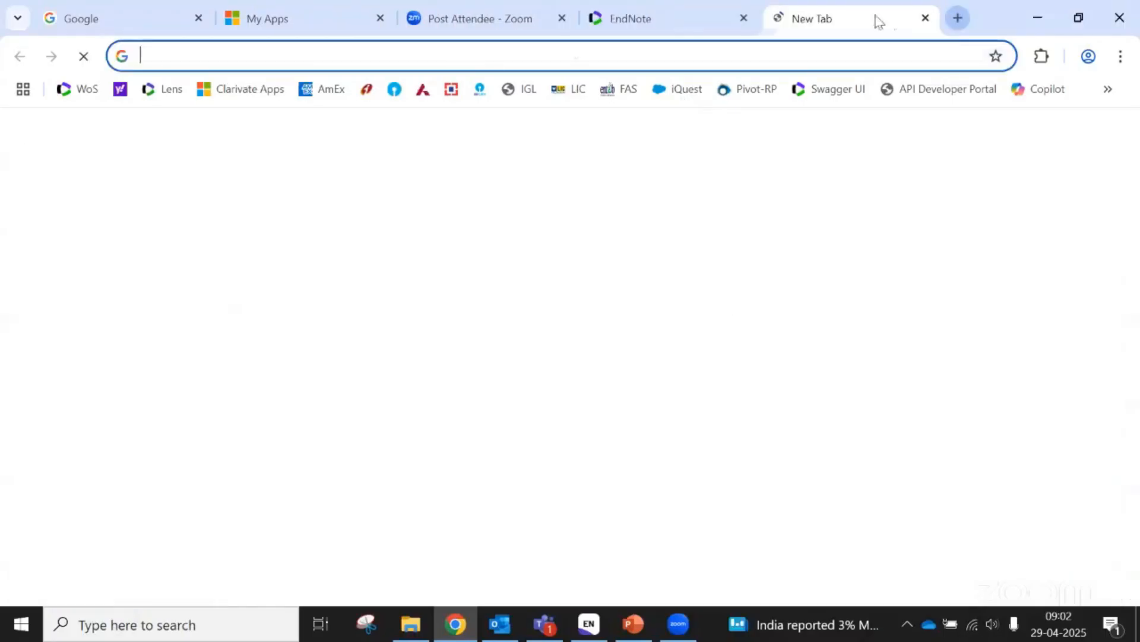
pyautogui.click(76, 90)
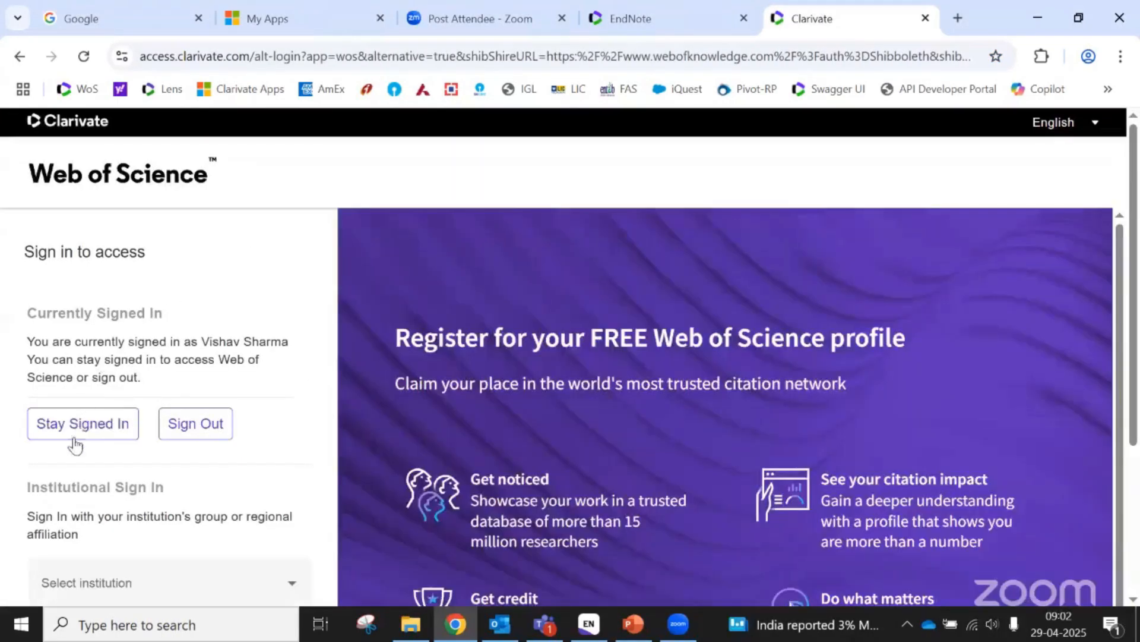
pyautogui.click(75, 442)
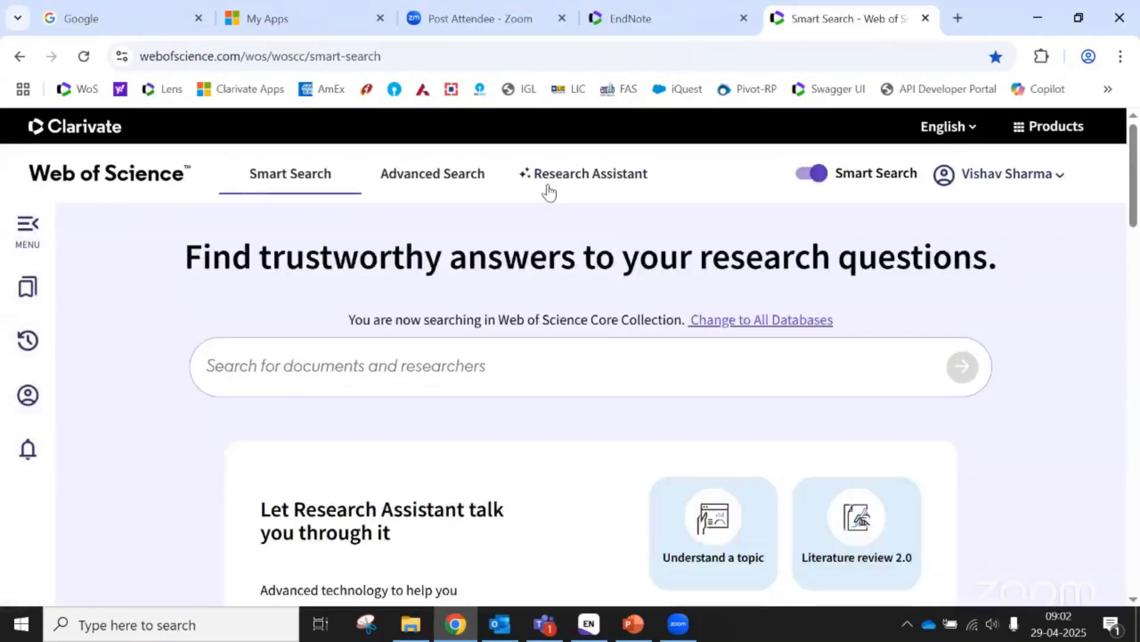
# Enter 'nano cells' as a Topic term on the Advanced Search document form
pyautogui.click(432, 175)
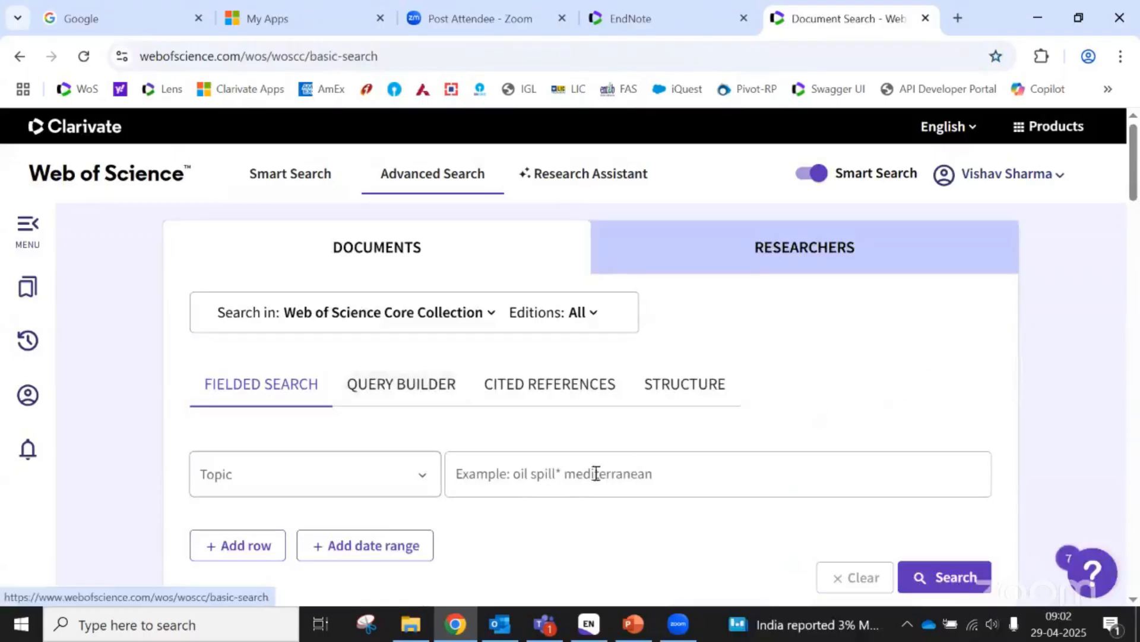
pyautogui.click(495, 483)
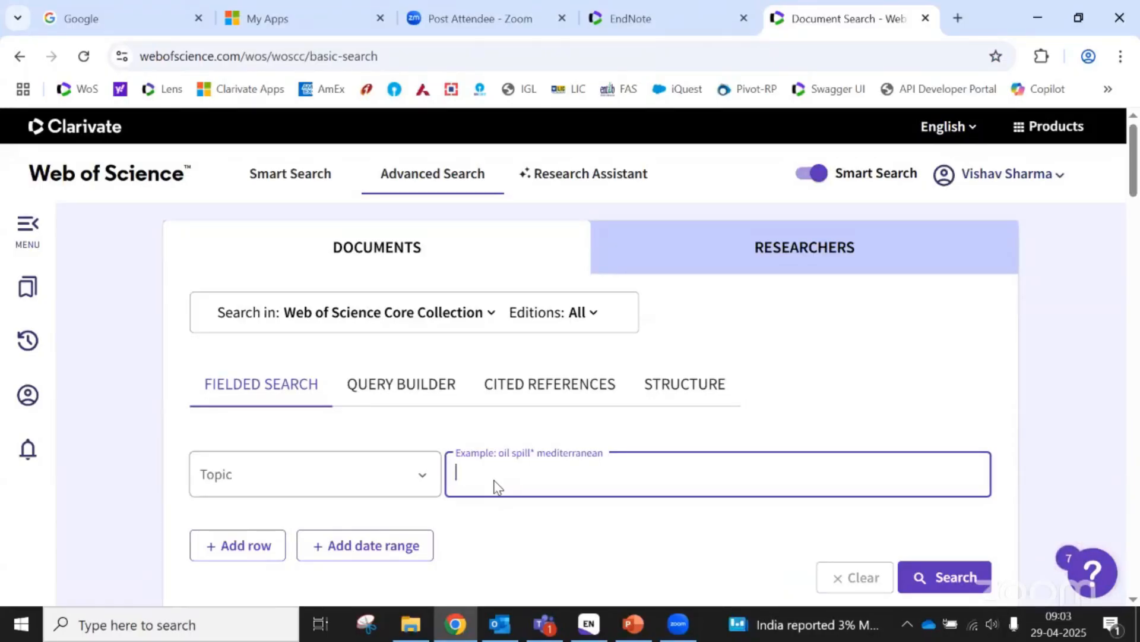
pyautogui.write('nano ce')
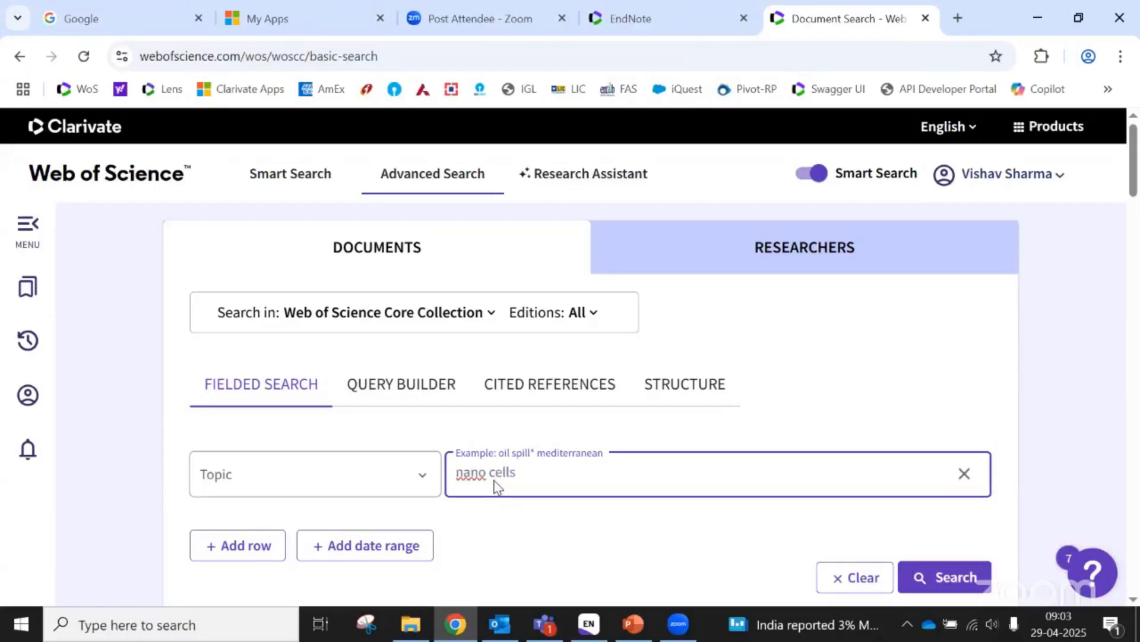
pyautogui.write('lls')
# Run the nano cells Topic search (65,500 results) and tick the first hydroxyapatite record
pyautogui.click(958, 575)
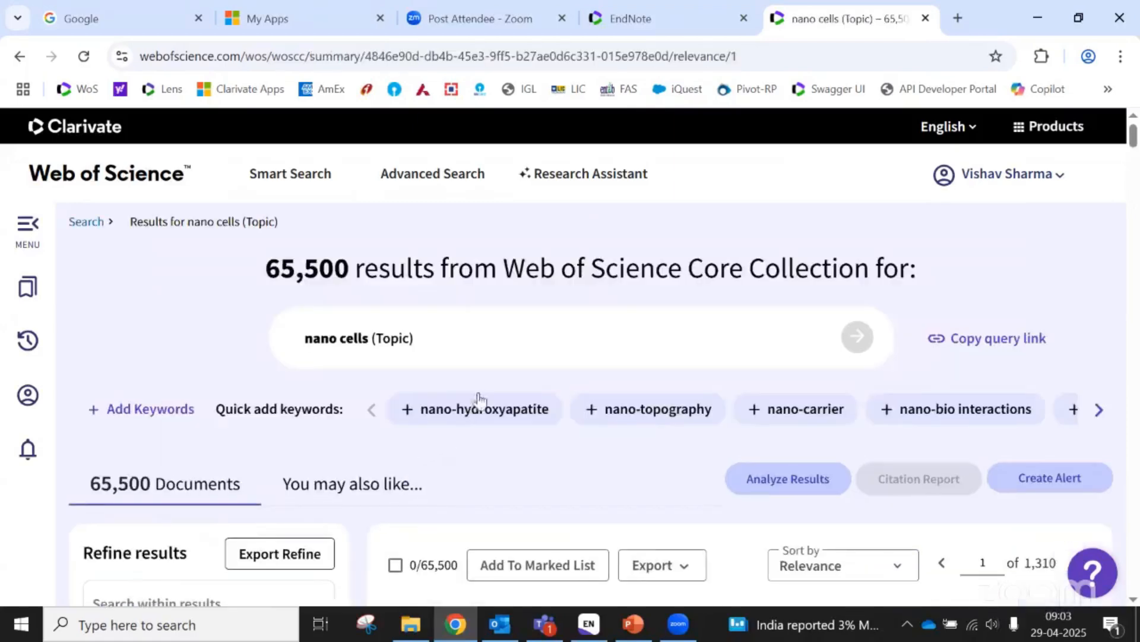
pyautogui.scroll(-3, 482, 397)
pyautogui.scroll(5, 433, 339)
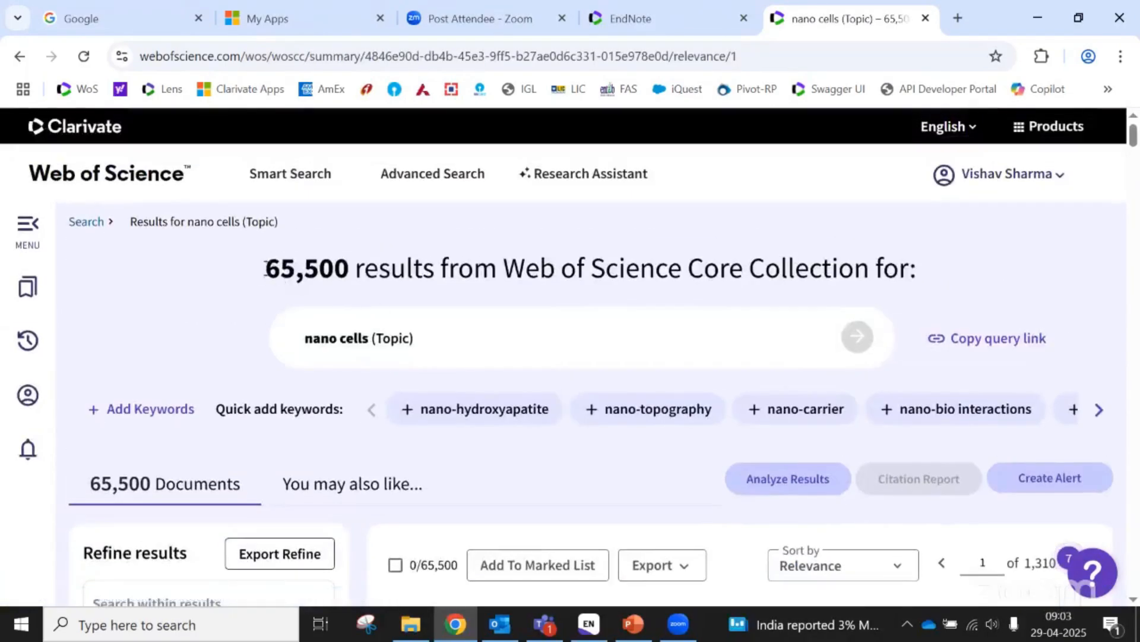
pyautogui.moveTo(266, 267); pyautogui.dragTo(392, 265)
pyautogui.click(158, 327)
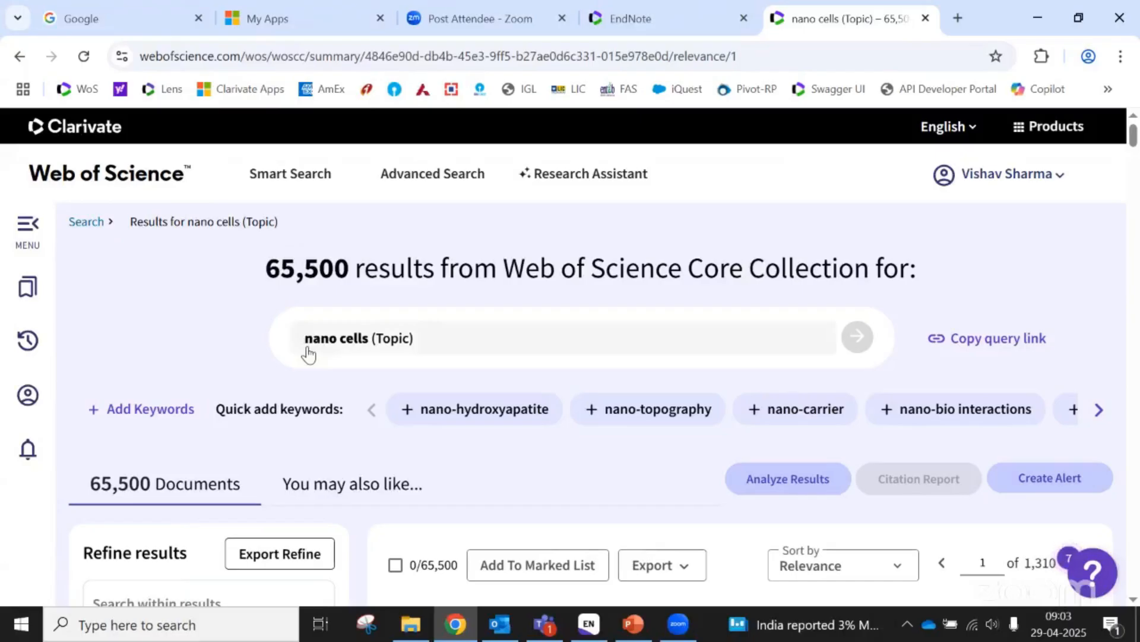
pyautogui.scroll(-5, 387, 354)
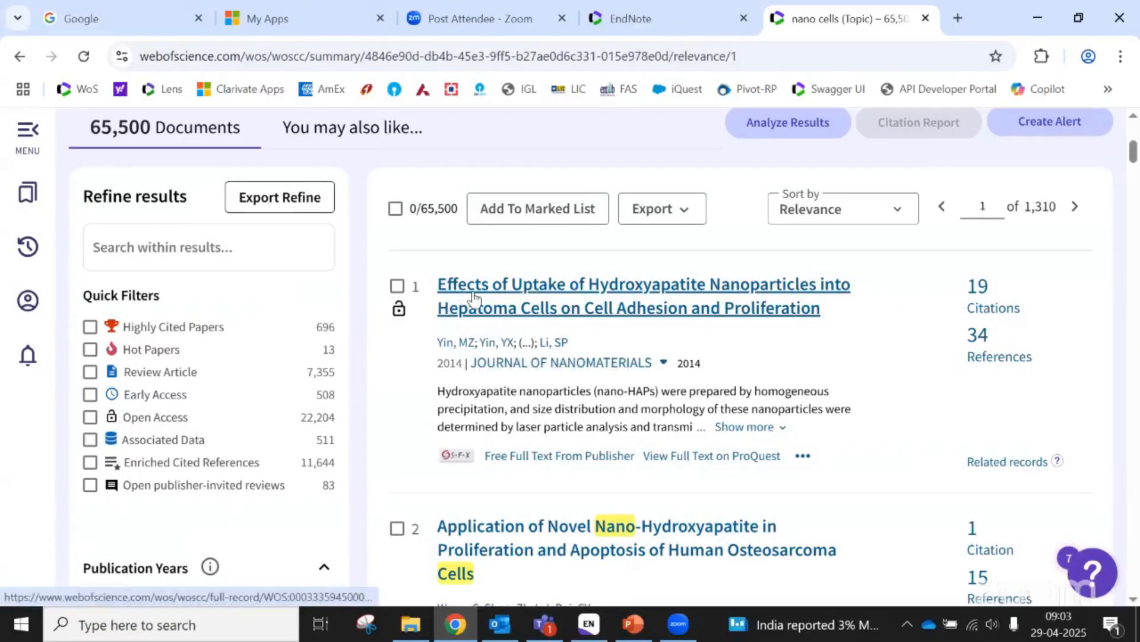
pyautogui.click(397, 286)
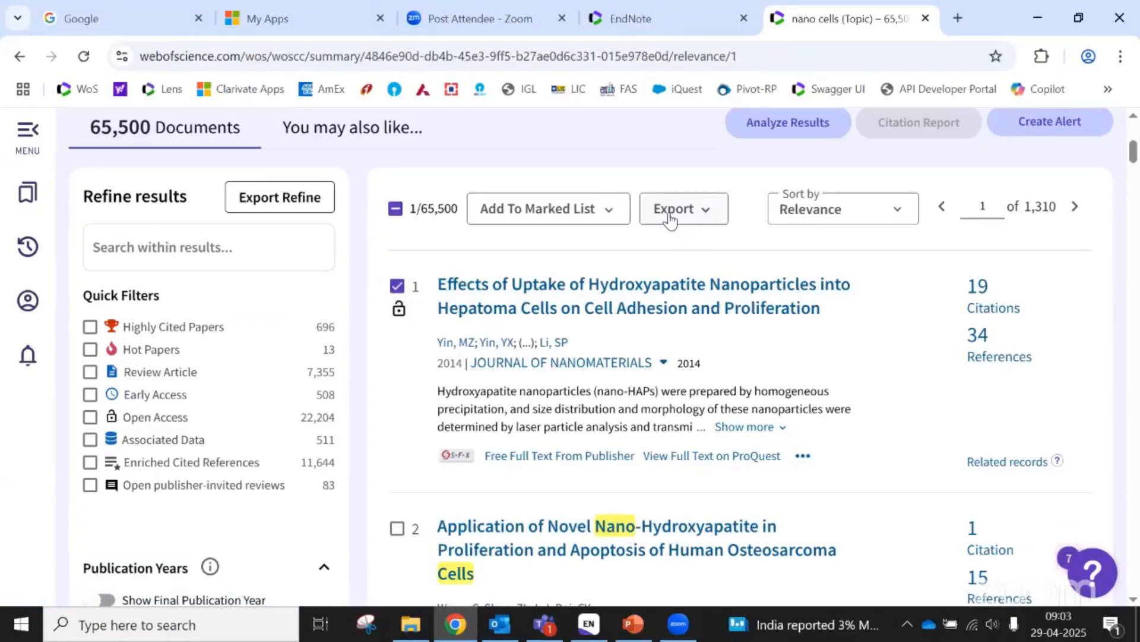
# Export the 1 selected result to EndNote desktop and expand the Record Content choices
pyautogui.click(707, 220)
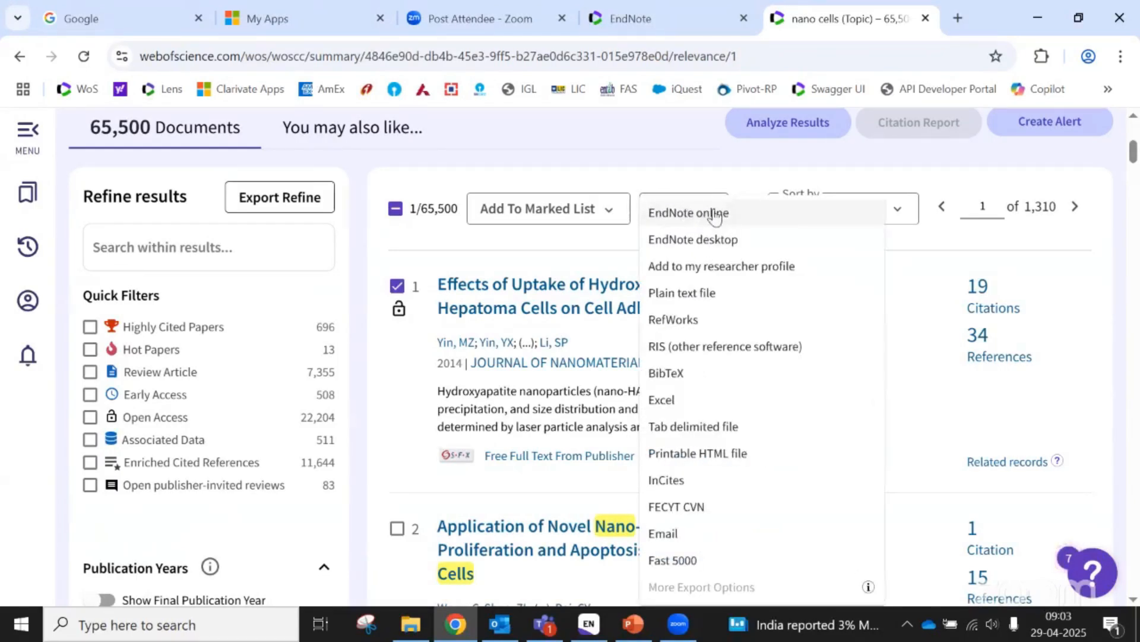
pyautogui.click(712, 245)
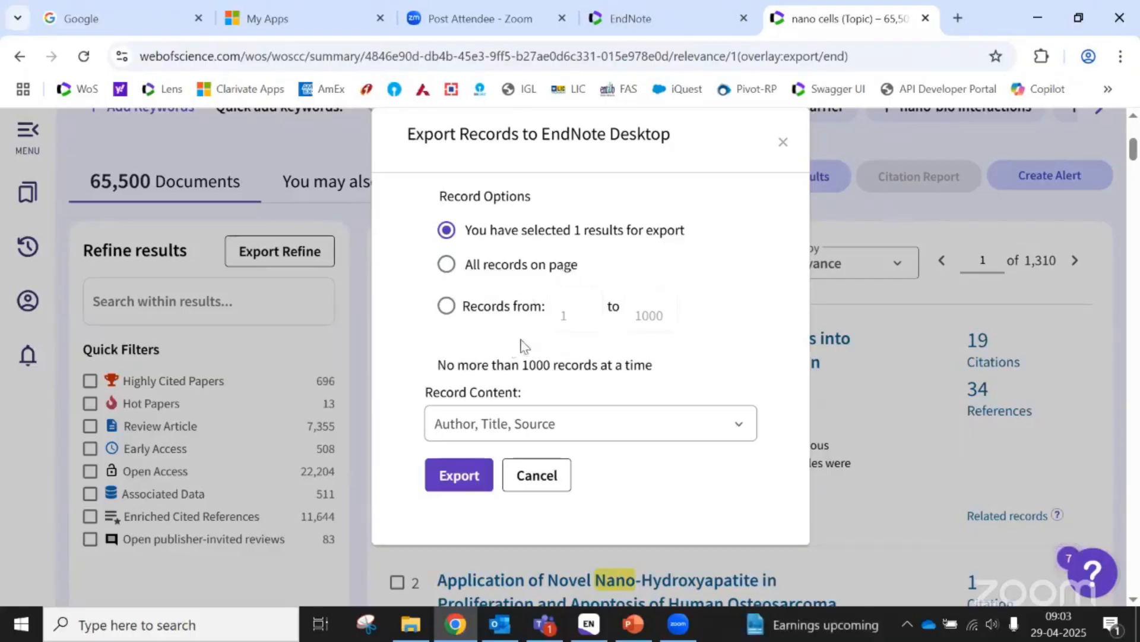
pyautogui.moveTo(523, 364); pyautogui.dragTo(625, 365)
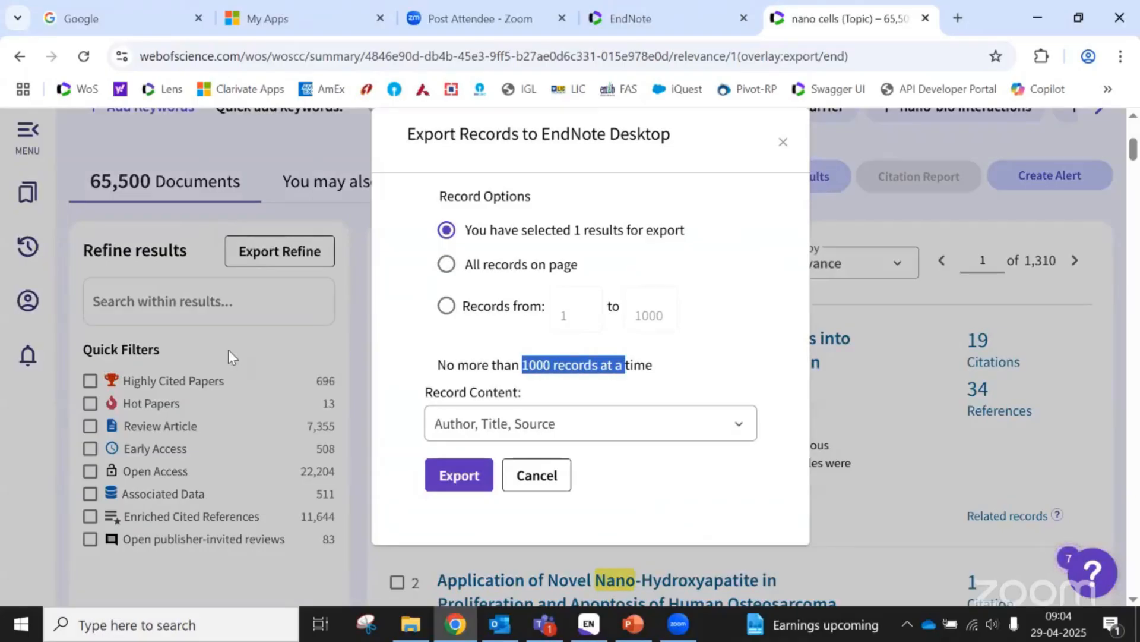
pyautogui.click(716, 345)
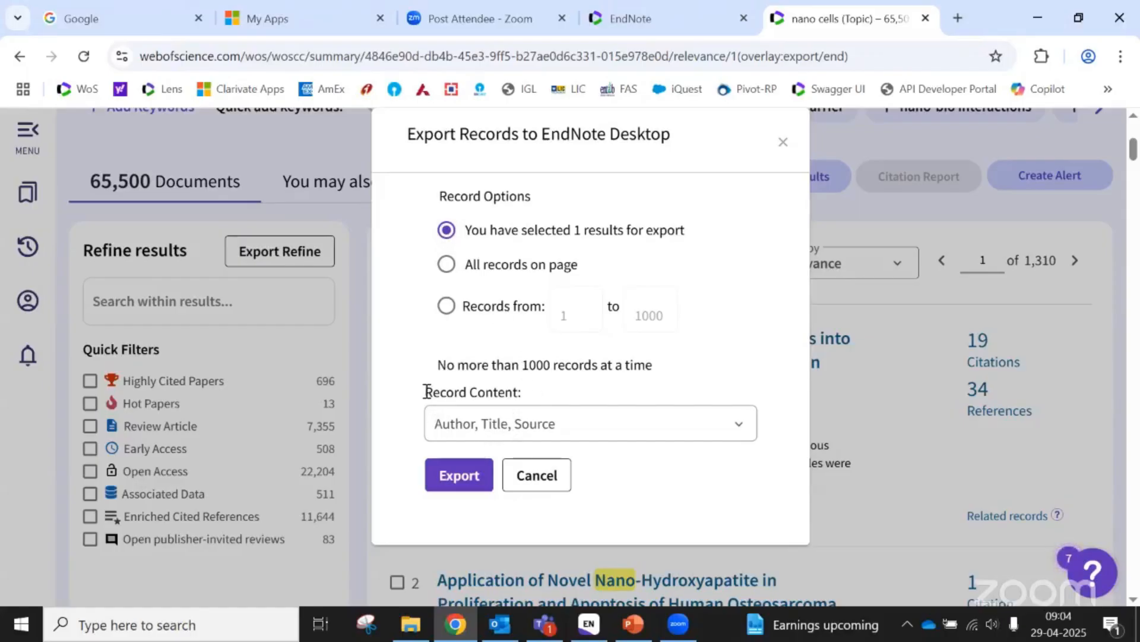
pyautogui.moveTo(426, 391); pyautogui.dragTo(517, 391)
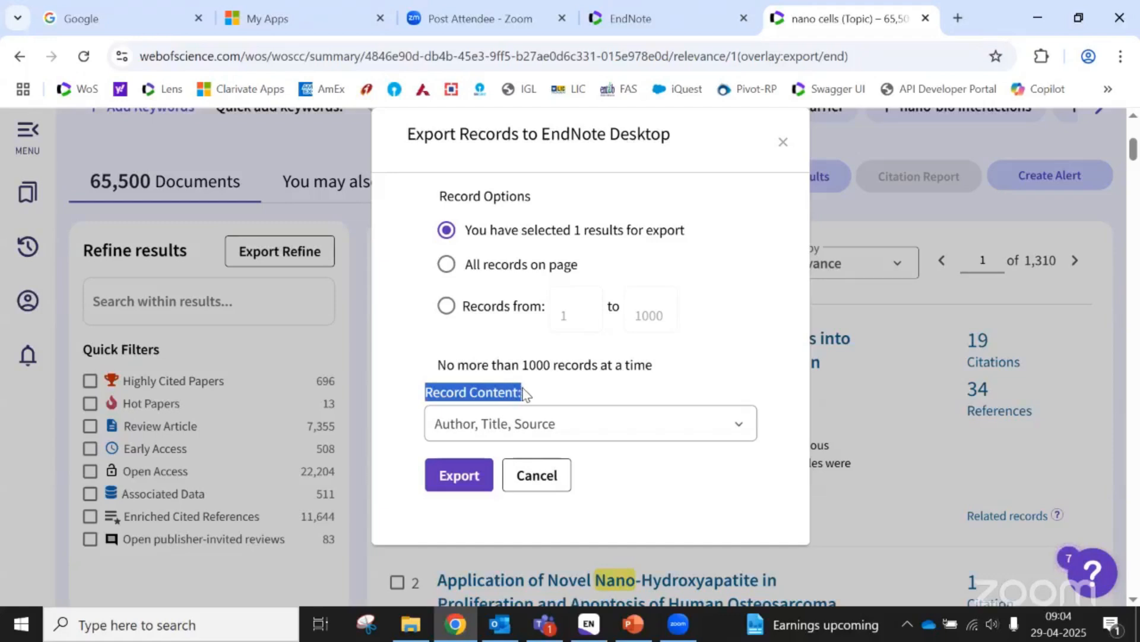
pyautogui.scroll(-1, 653, 368)
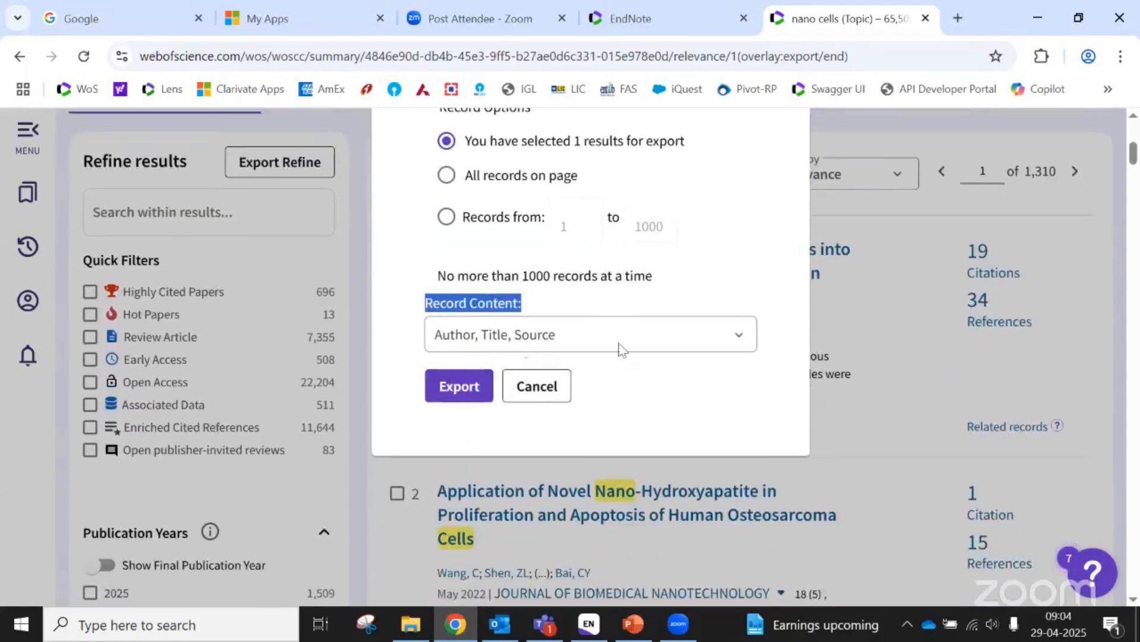
pyautogui.click(738, 338)
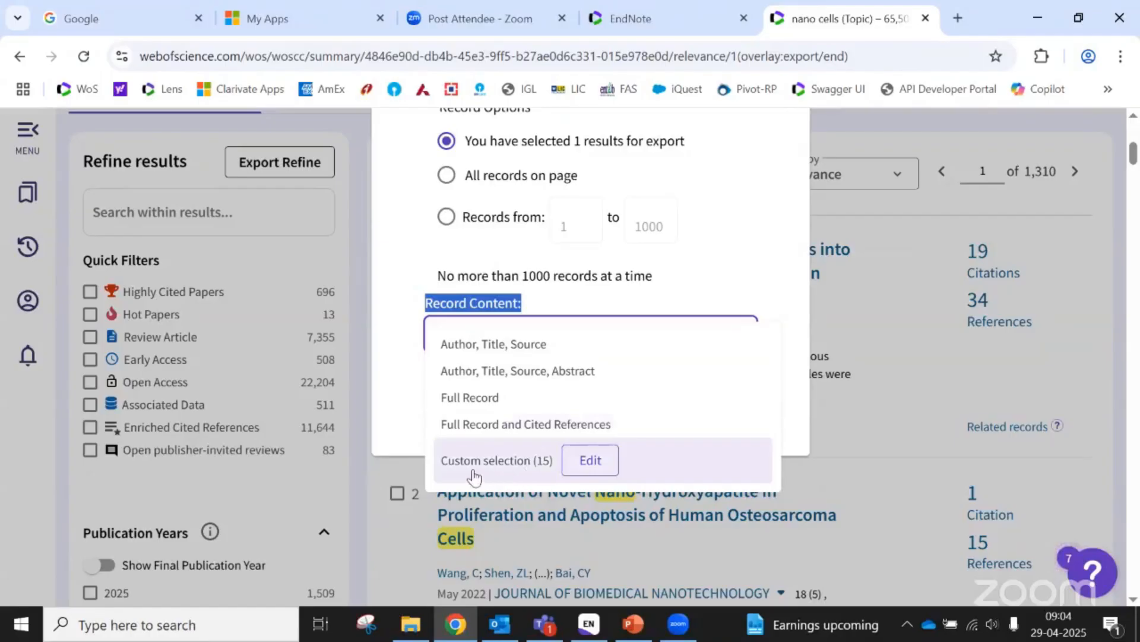
# Drop Open Access and WoS Categories, add Highly Cited and Funding Information, save, and export
pyautogui.click(589, 461)
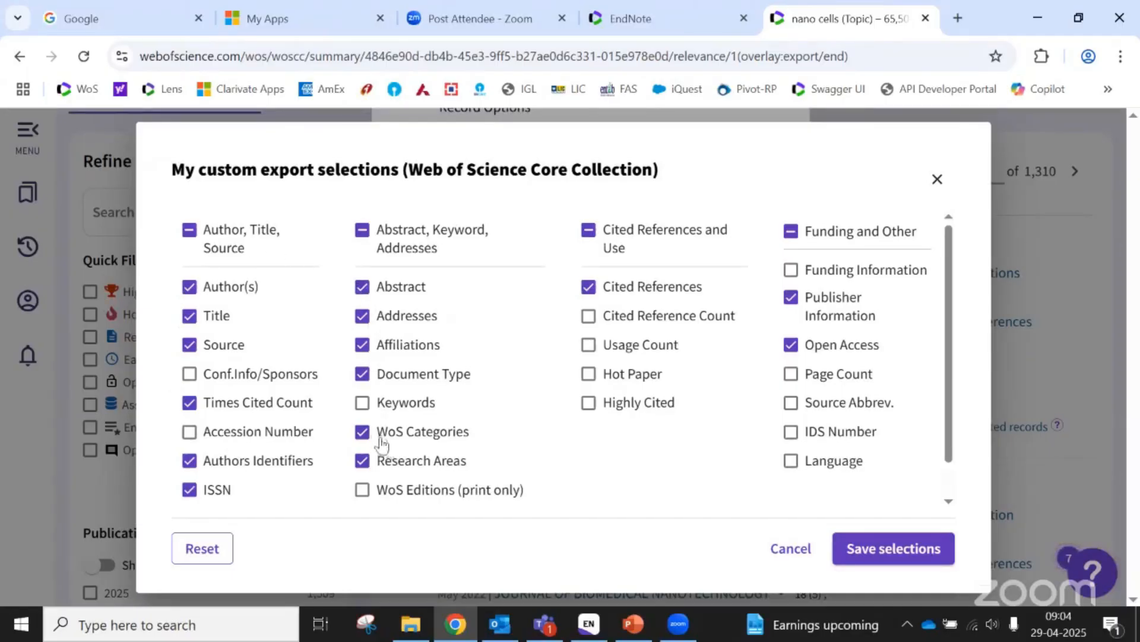
pyautogui.click(790, 344)
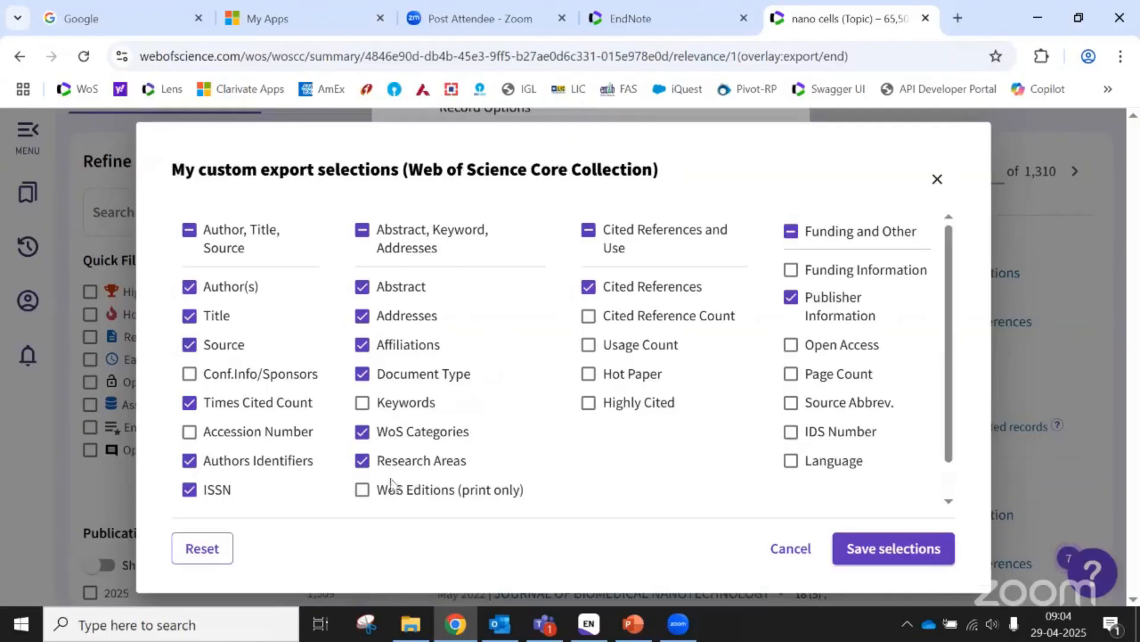
pyautogui.click(363, 432)
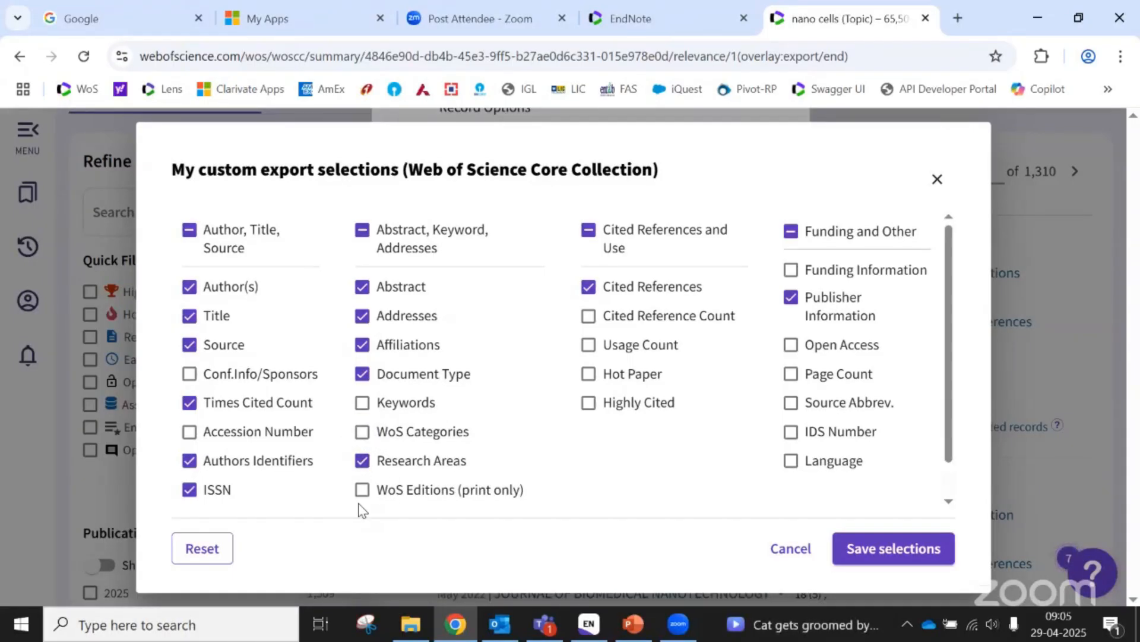
pyautogui.click(589, 403)
pyautogui.click(791, 270)
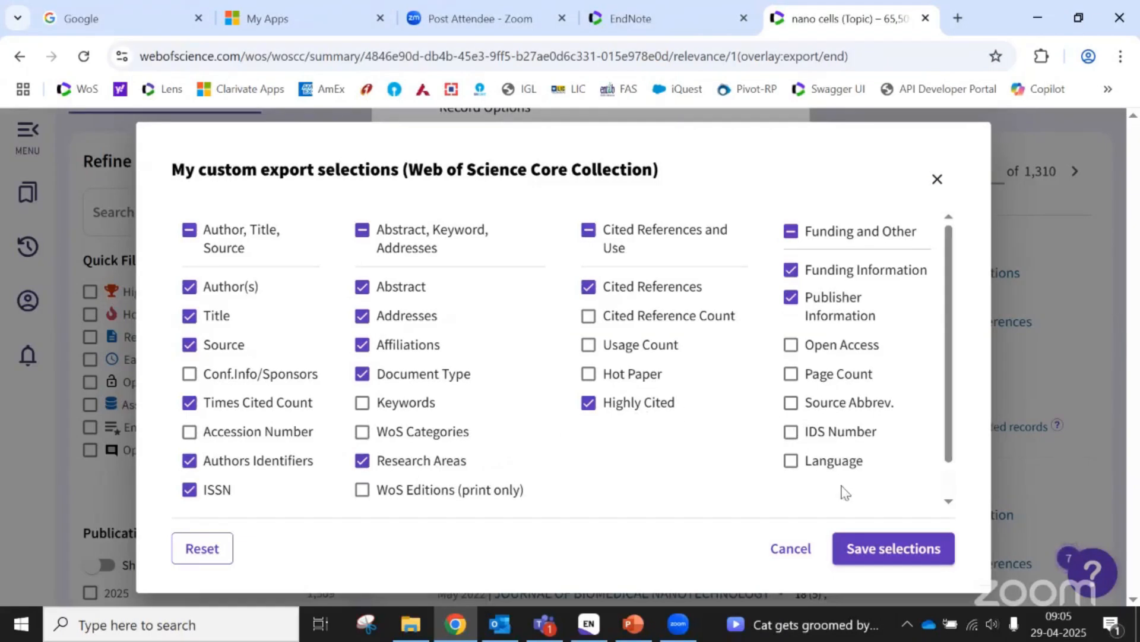
pyautogui.click(882, 548)
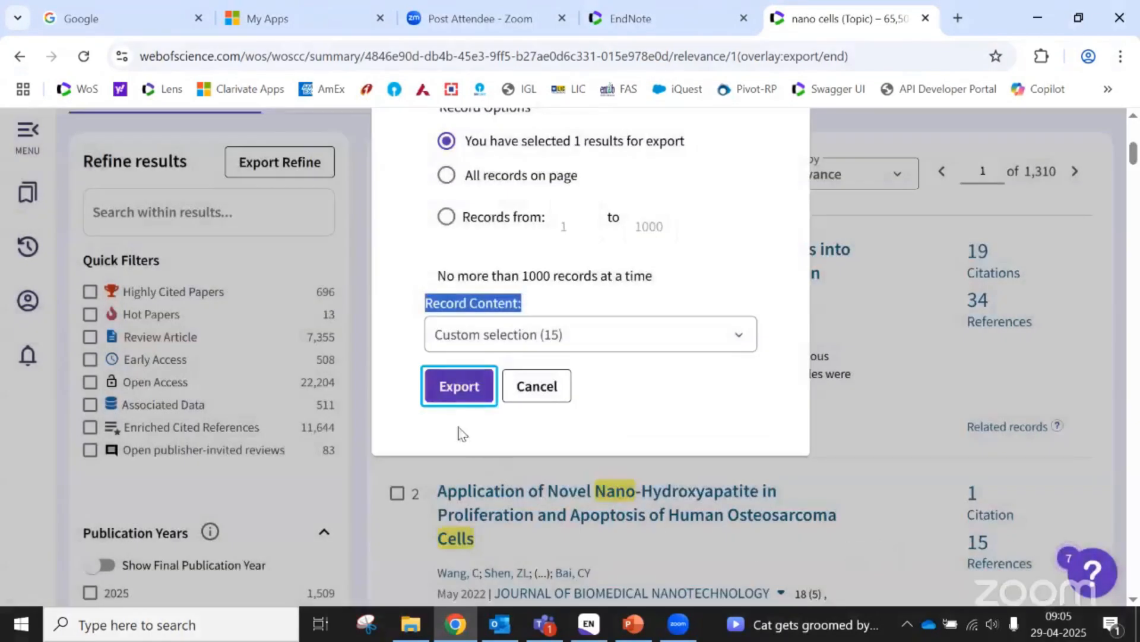
pyautogui.click(456, 390)
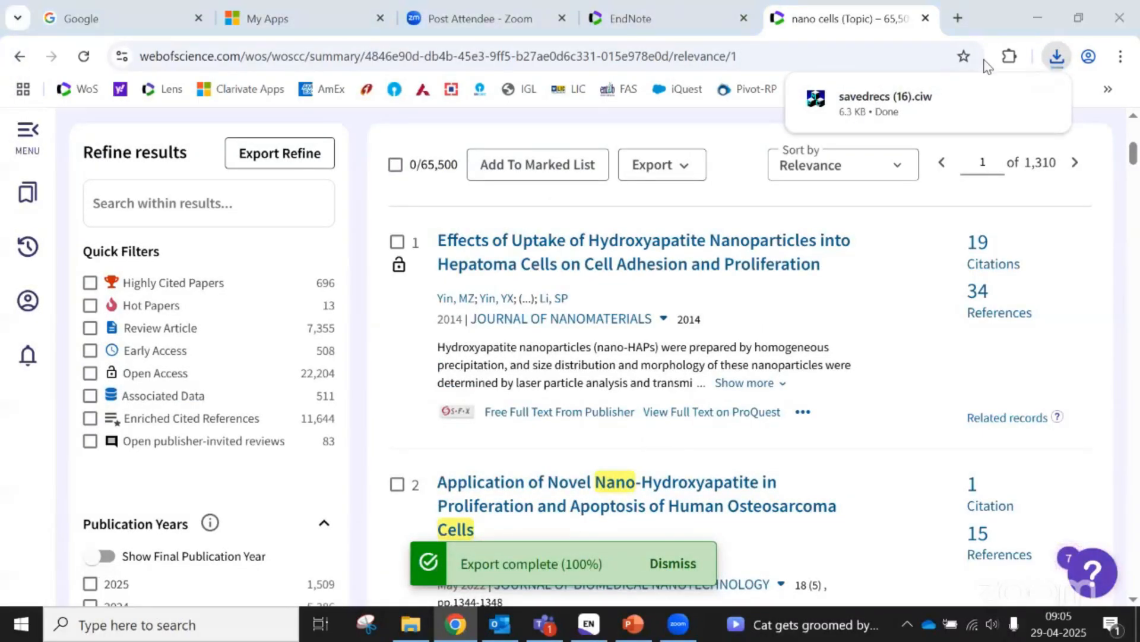
# Open the downloaded savedrecs (16).ciw file in EndNote 21
pyautogui.click(888, 98)
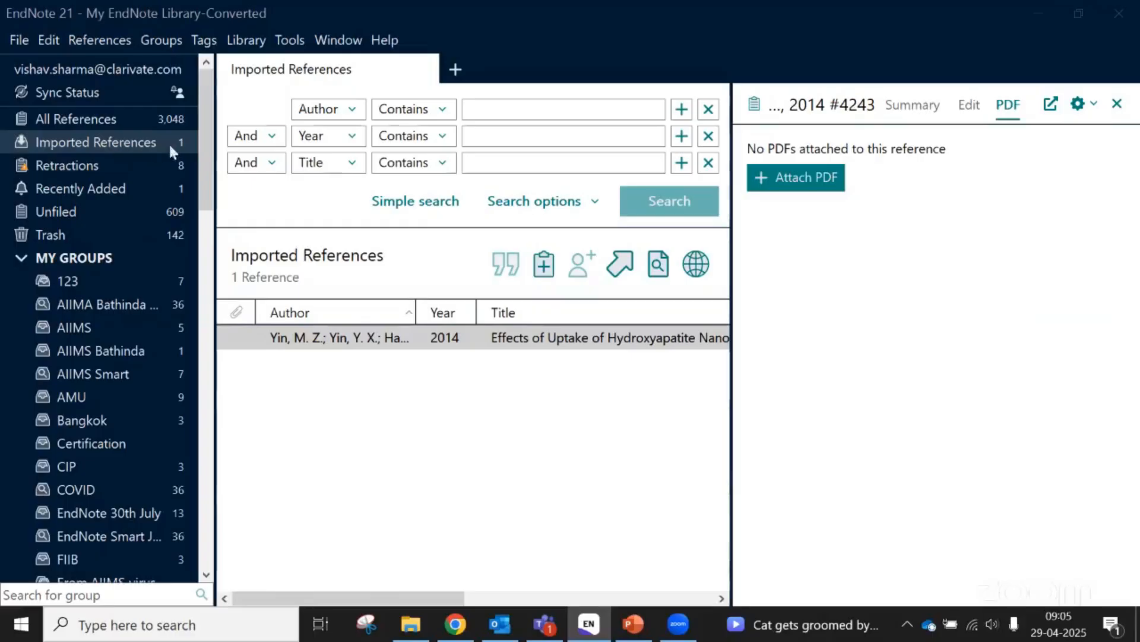
# Select the imported 2014 hydroxyapatite reference in EndNote, then go back to the Chrome results
pyautogui.click(537, 344)
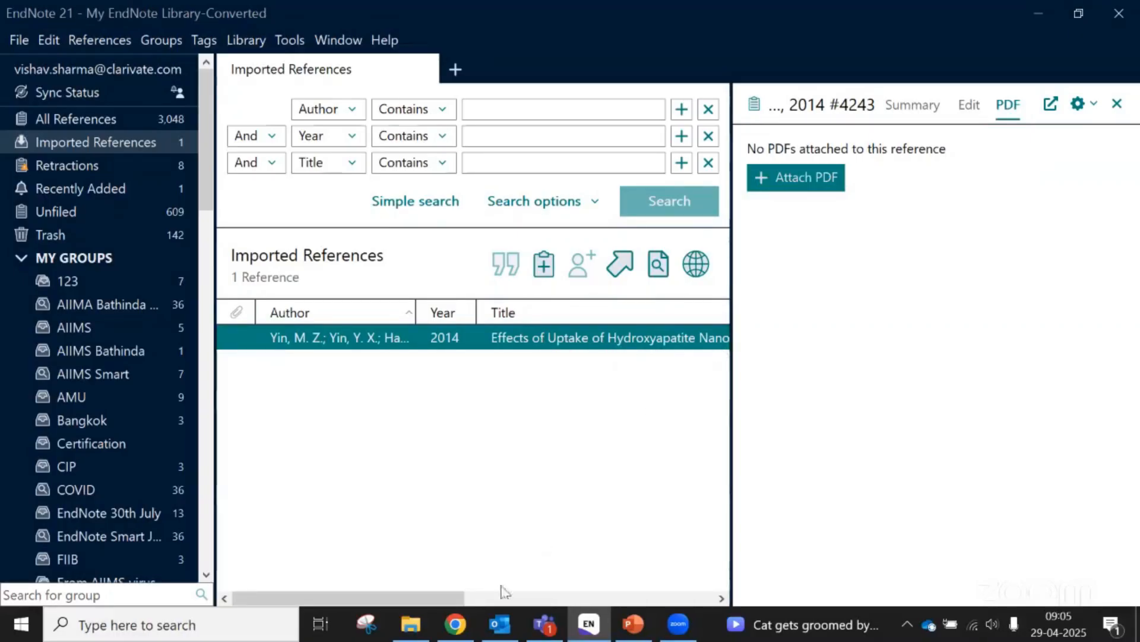
pyautogui.click(454, 624)
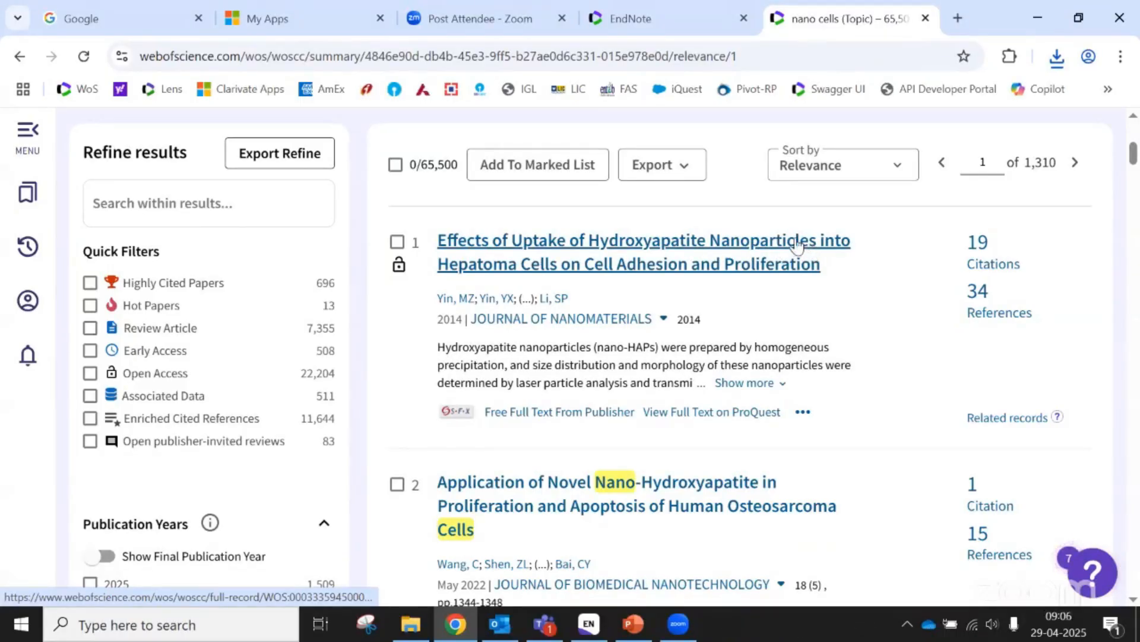
# Switch to EndNote 21, whose Imported References holds the hydroxyapatite record (3,048 total)
pyautogui.hotkey('alt', 'Tab')
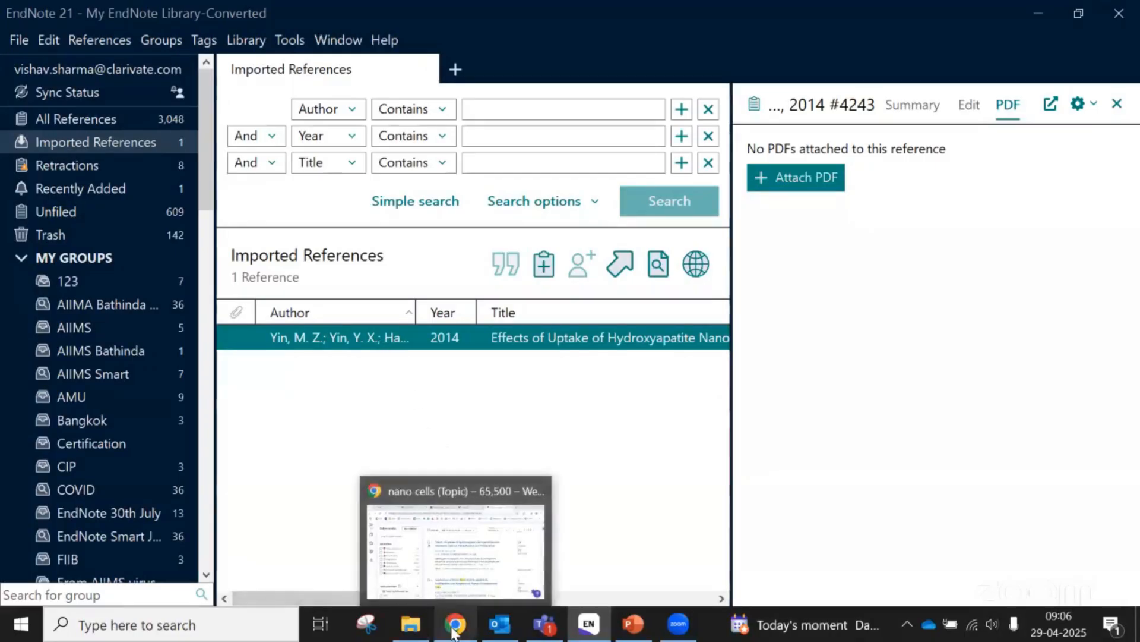
# Go to the EndNote Online tab in Chrome and reload the page
pyautogui.click(424, 546)
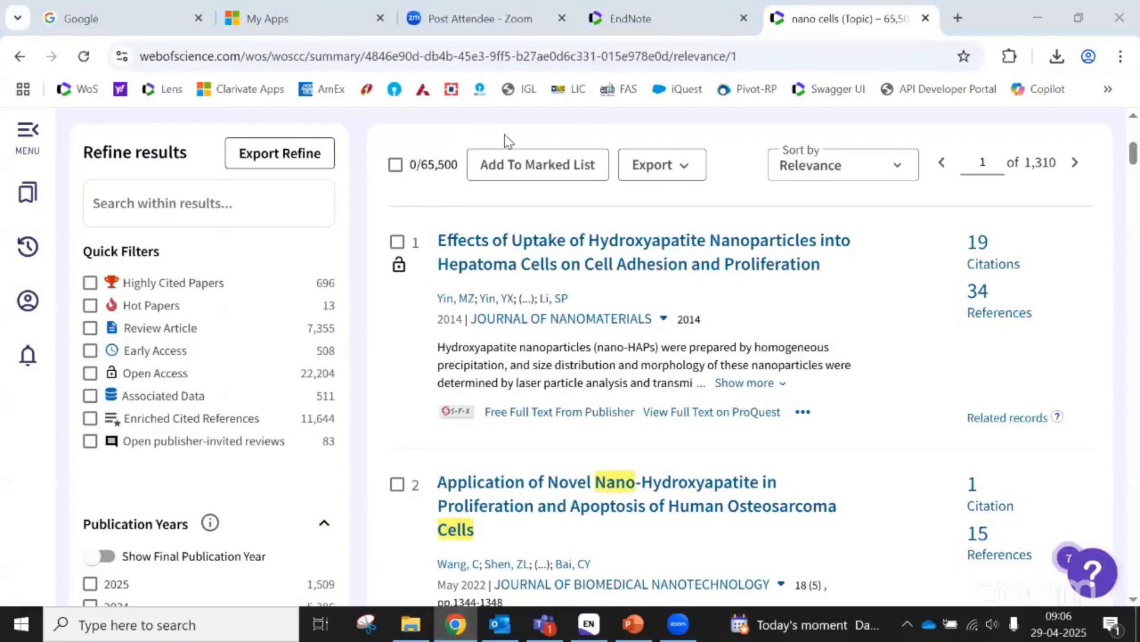
pyautogui.click(657, 23)
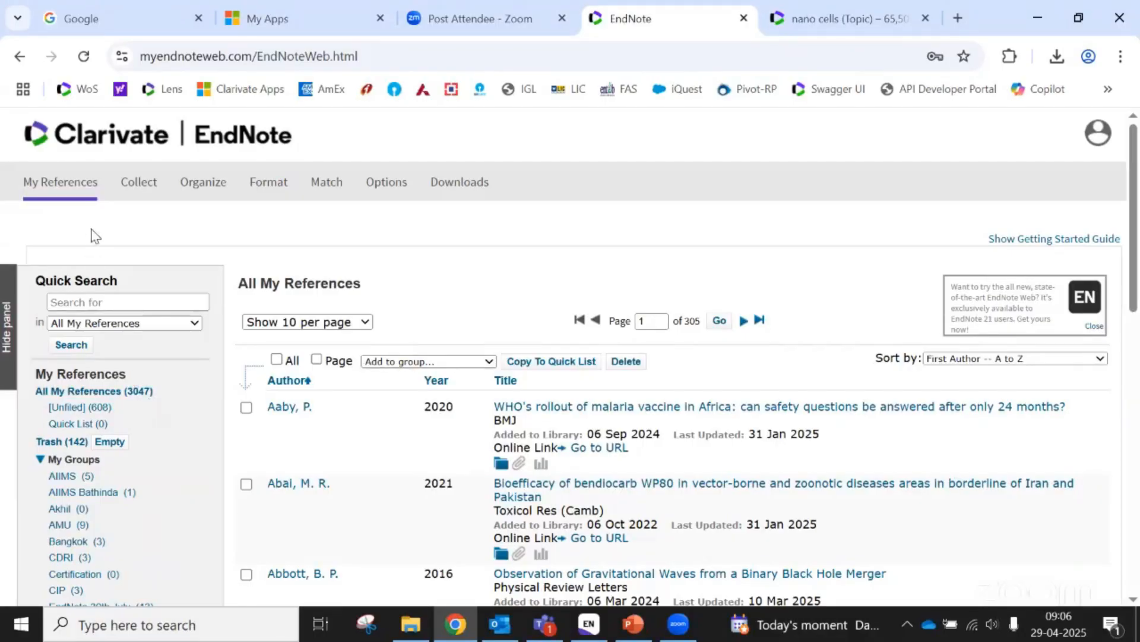
pyautogui.click(83, 57)
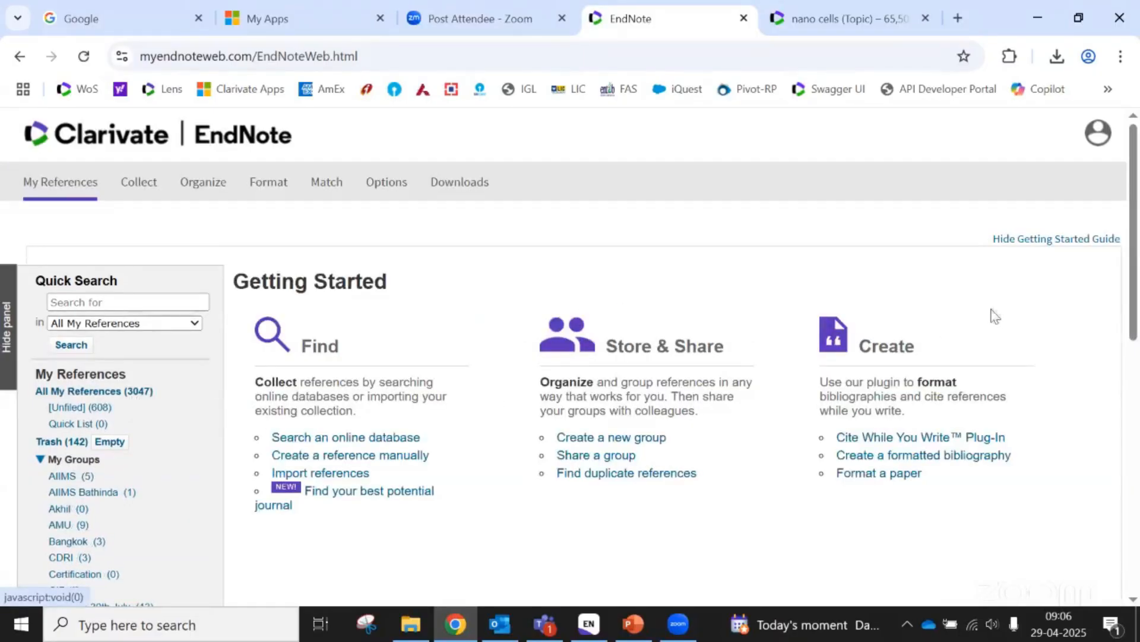
pyautogui.click(83, 55)
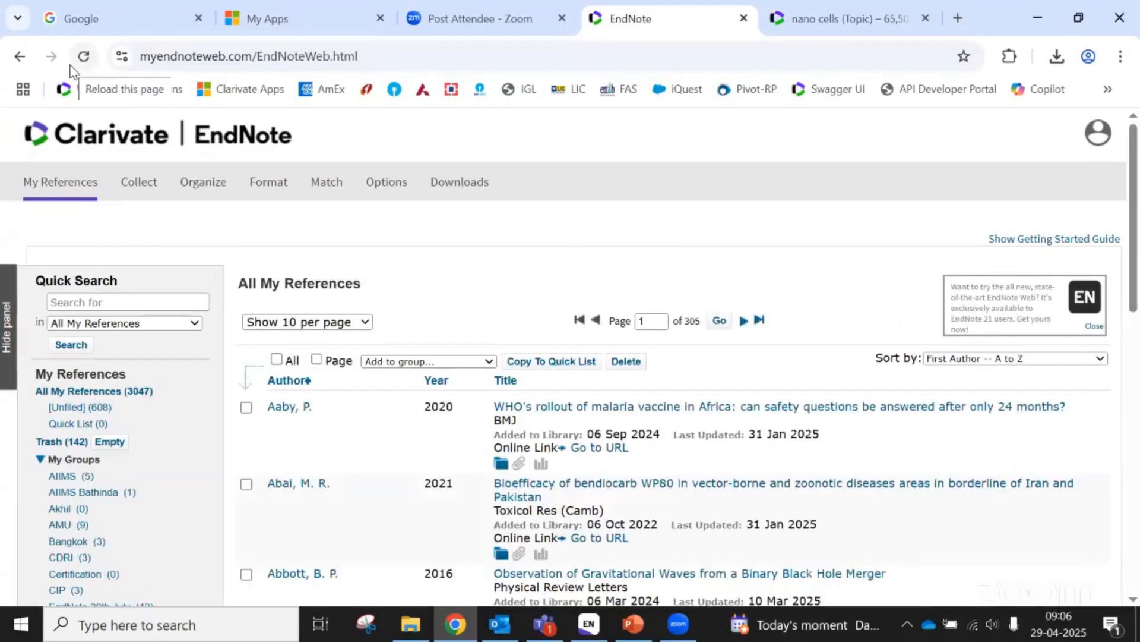
# Sign out of EndNote Online from the account menu and select the Email address field
pyautogui.click(1098, 133)
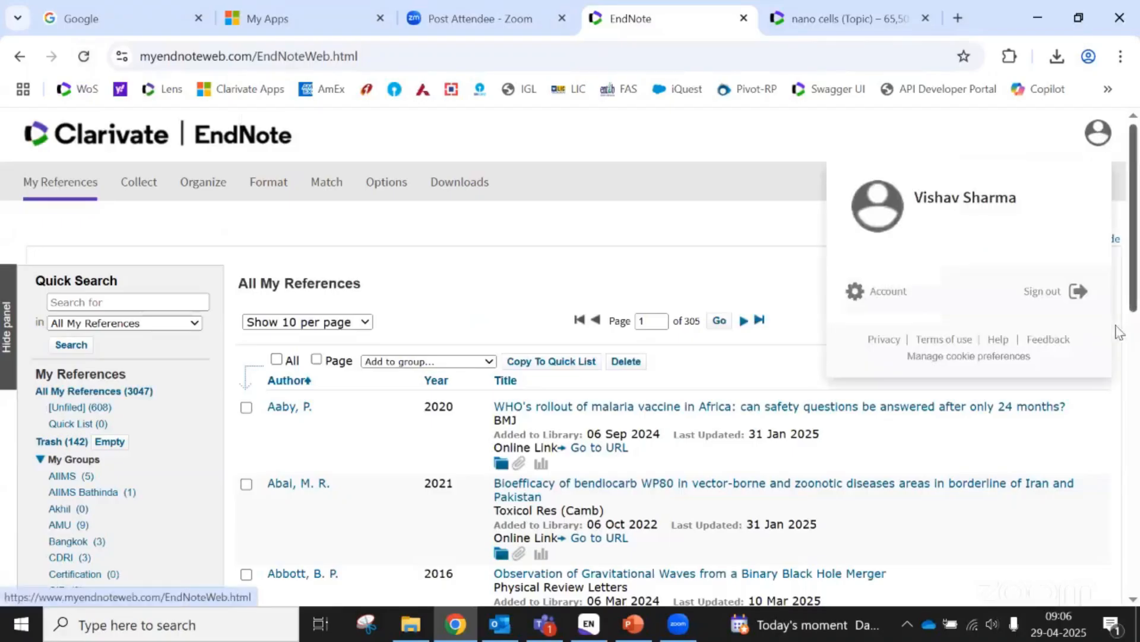
pyautogui.click(1050, 293)
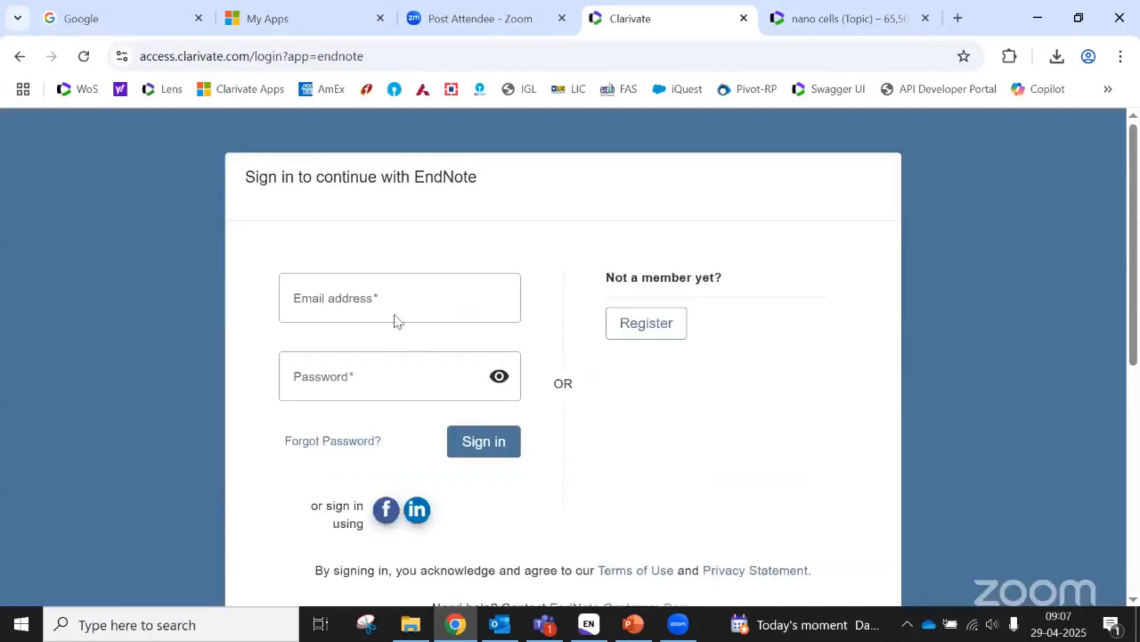
pyautogui.click(375, 304)
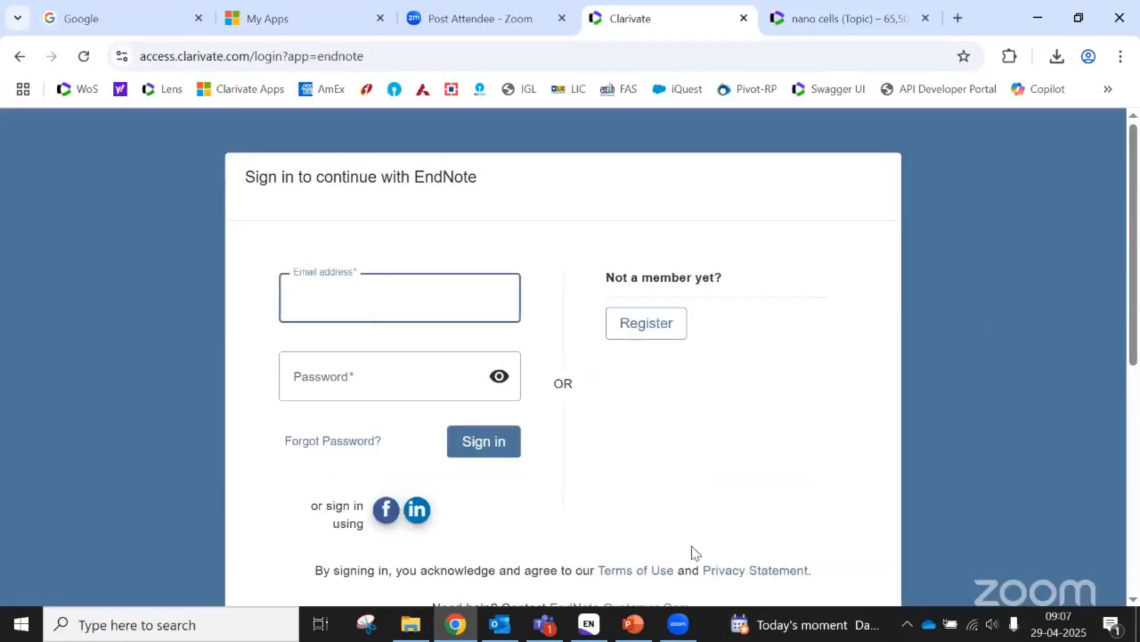
# Re-enter the EndNote account password in the Sync preferences and authorize the sync connection
pyautogui.click(589, 623)
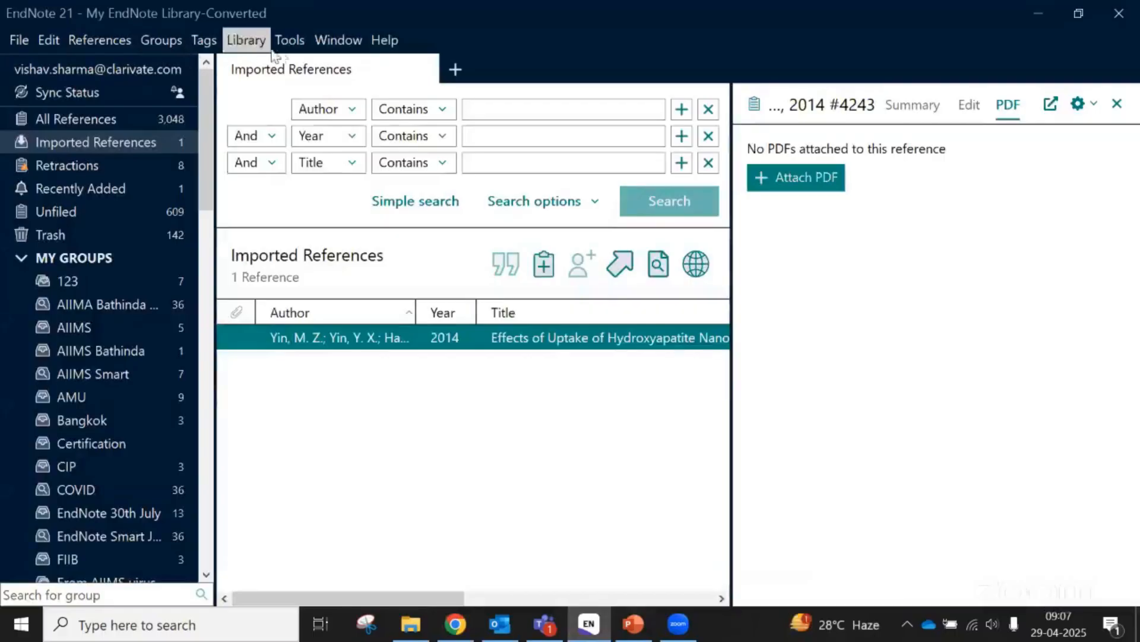
pyautogui.click(45, 45)
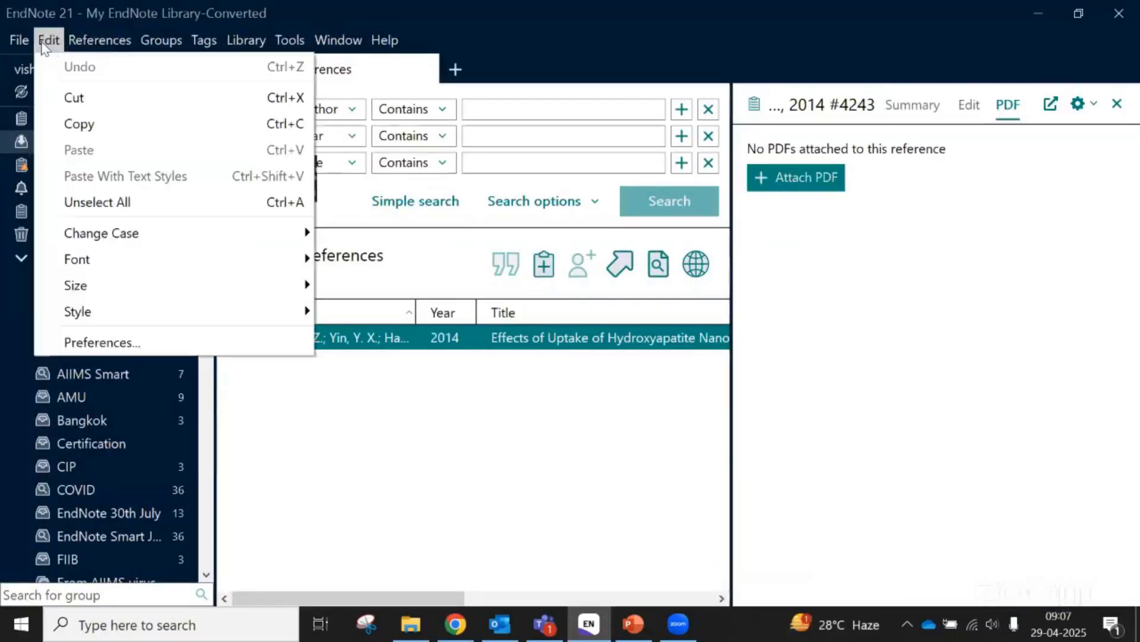
pyautogui.click(76, 339)
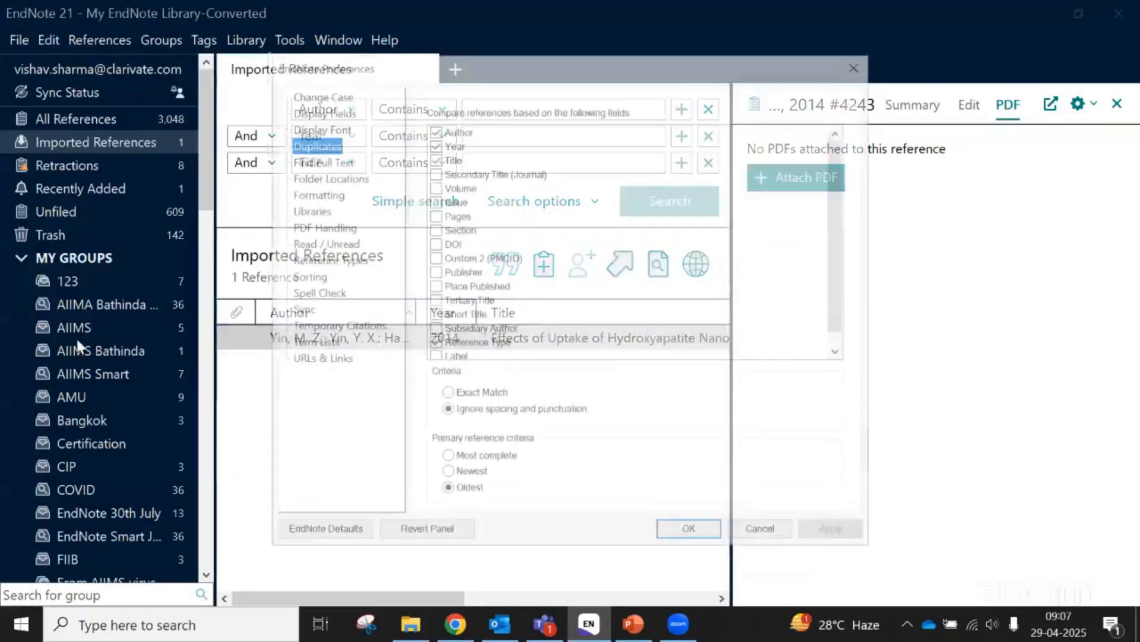
pyautogui.click(299, 311)
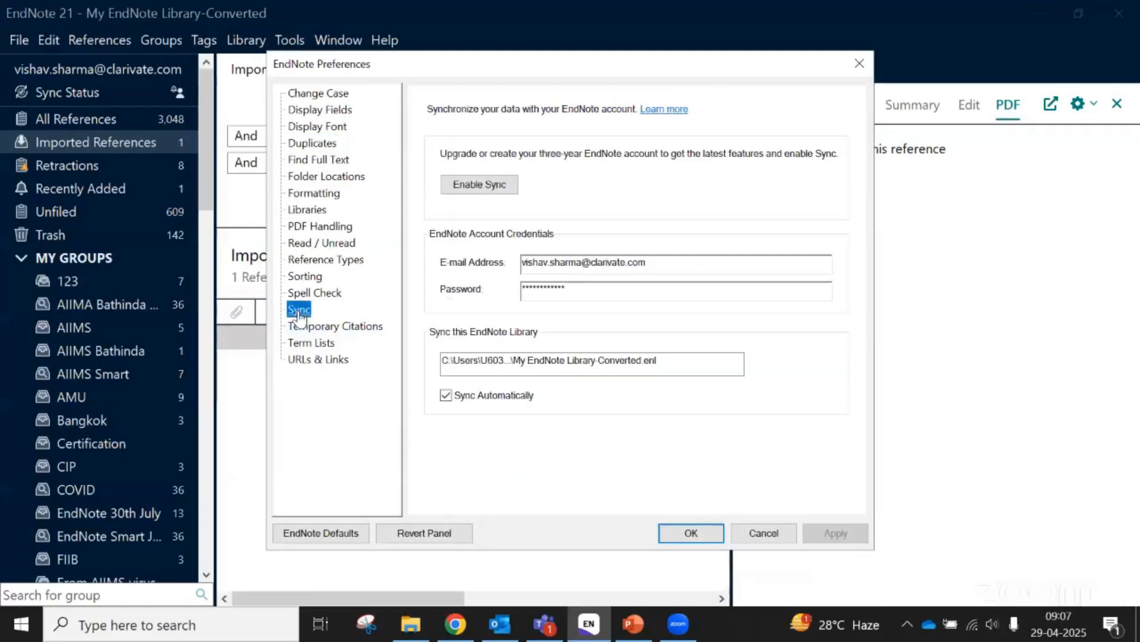
pyautogui.click(600, 293)
pyautogui.press('BackSpace')
pyautogui.press('BackSpace')
pyautogui.press('BackSpace')
pyautogui.press('BackSpace')
pyautogui.press('BackSpace')
pyautogui.press('BackSpace')
pyautogui.press('BackSpace')
pyautogui.press('BackSpace')
pyautogui.press('BackSpace')
pyautogui.press('BackSpace')
pyautogui.press('BackSpace')
pyautogui.press('BackSpace')
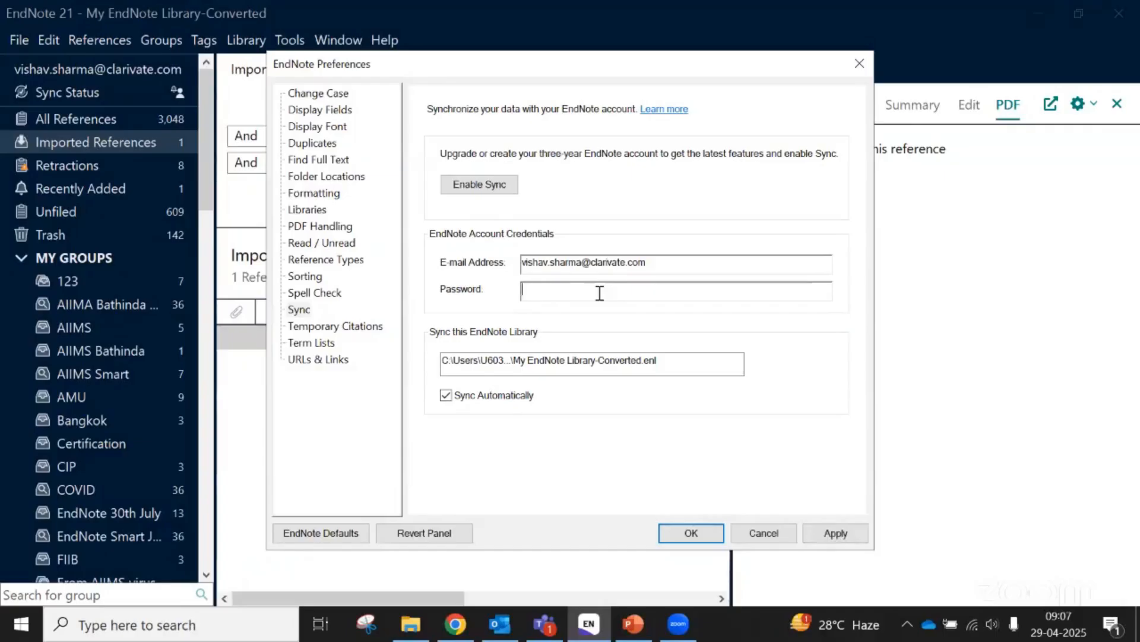
pyautogui.write('**')
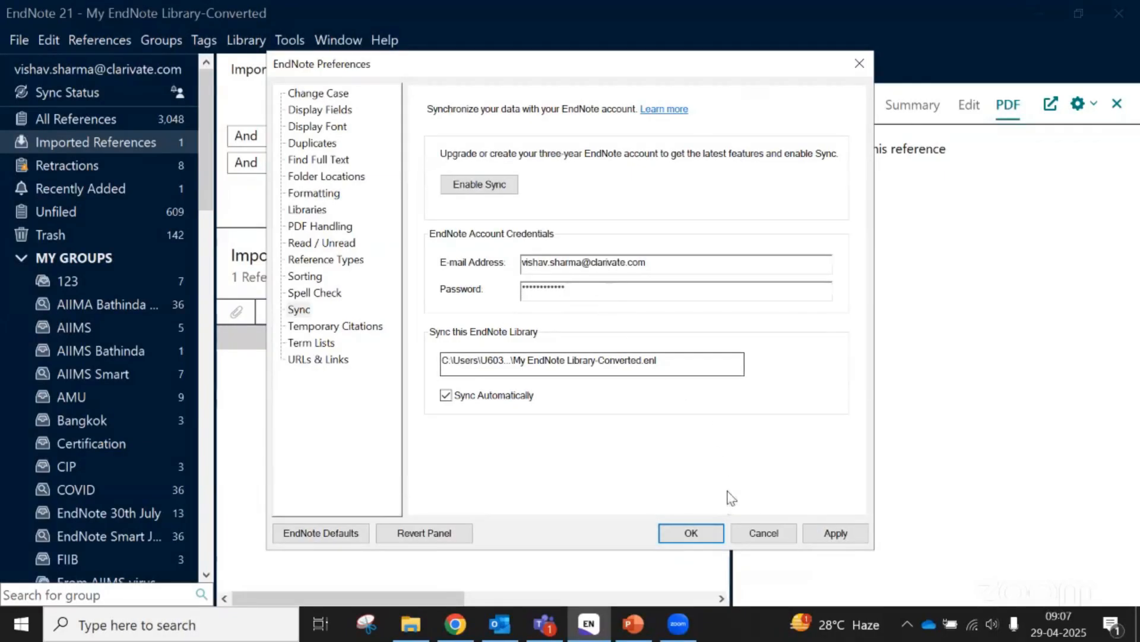
pyautogui.click(695, 533)
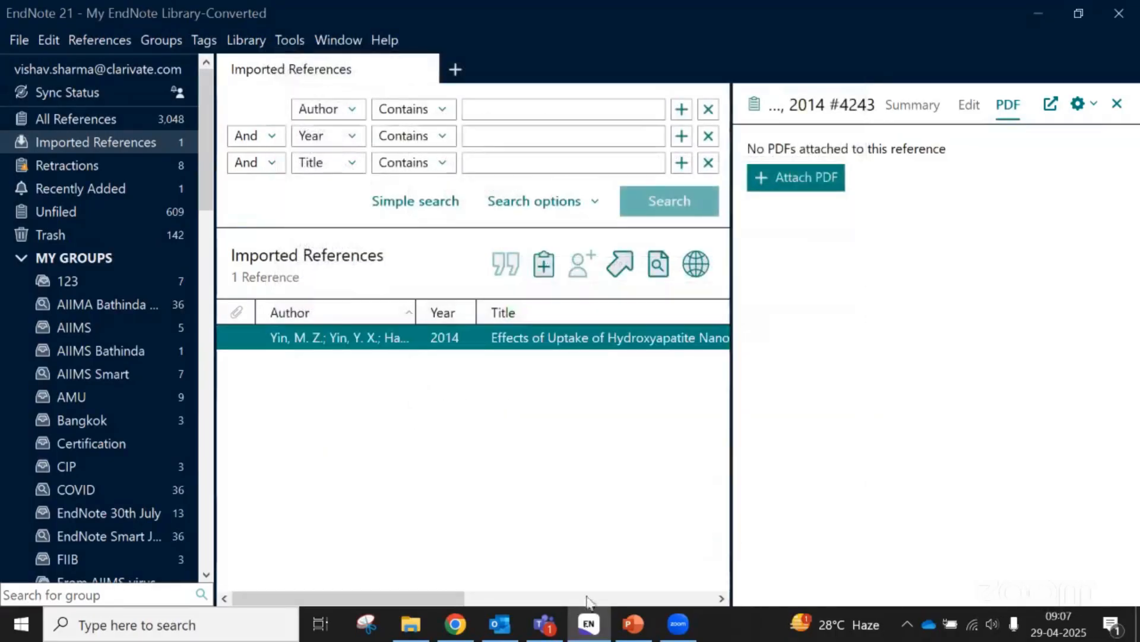
# Sign in to EndNote Web with the saved account e-mail and password, then reload All My References
pyautogui.click(456, 623)
pyautogui.click(355, 311)
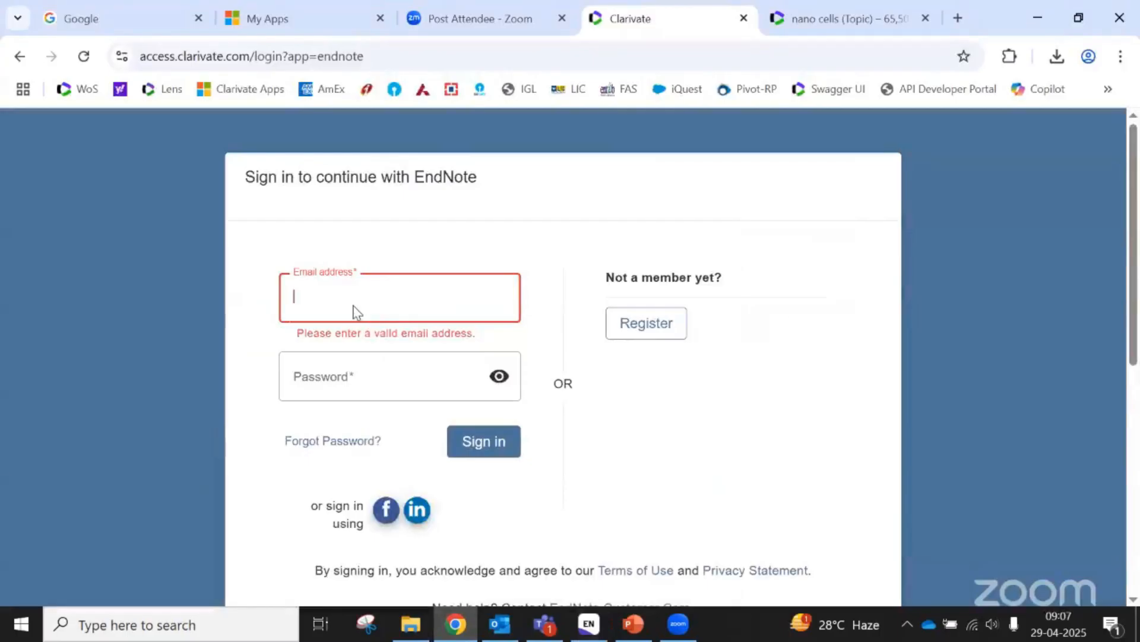
pyautogui.write('vishav')
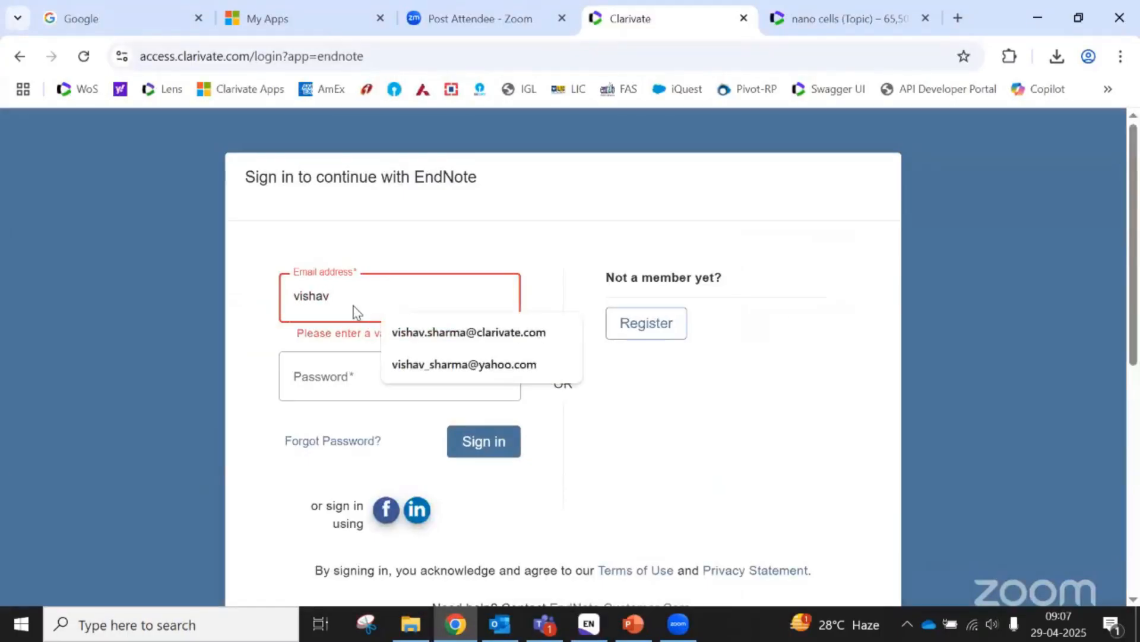
pyautogui.click(416, 332)
pyautogui.click(393, 380)
pyautogui.write('•••••')
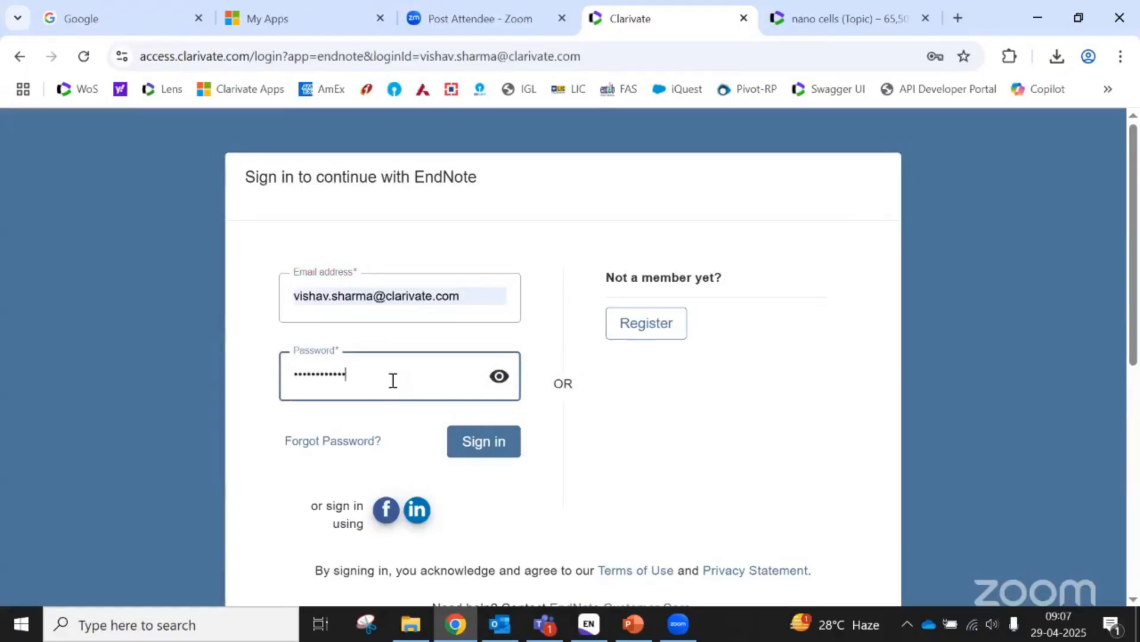
pyautogui.click(469, 447)
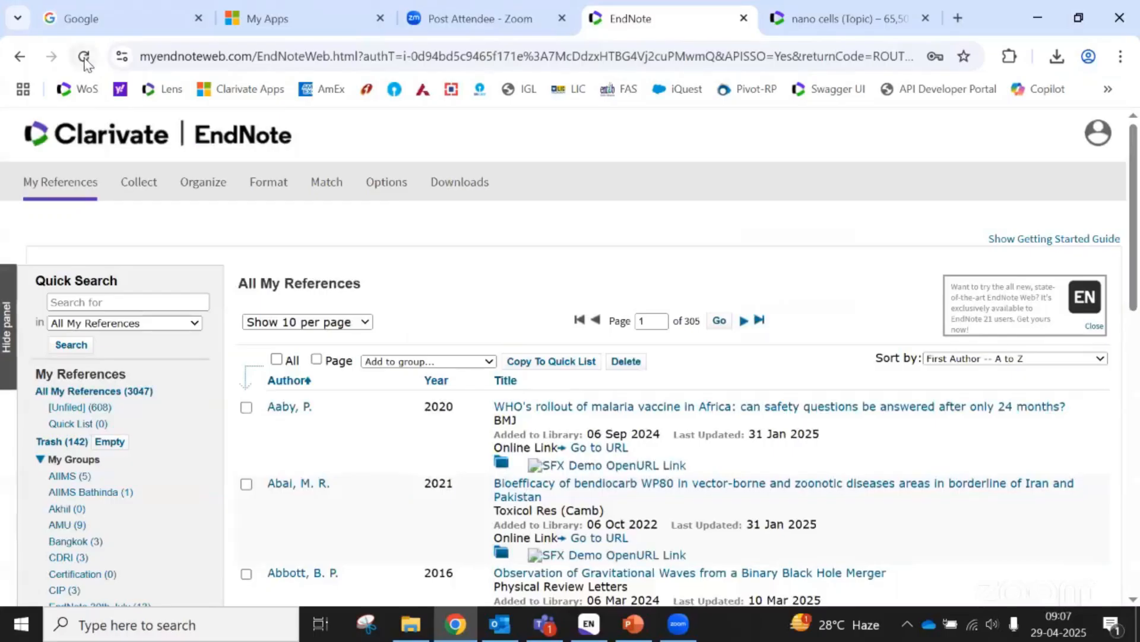
pyautogui.click(84, 58)
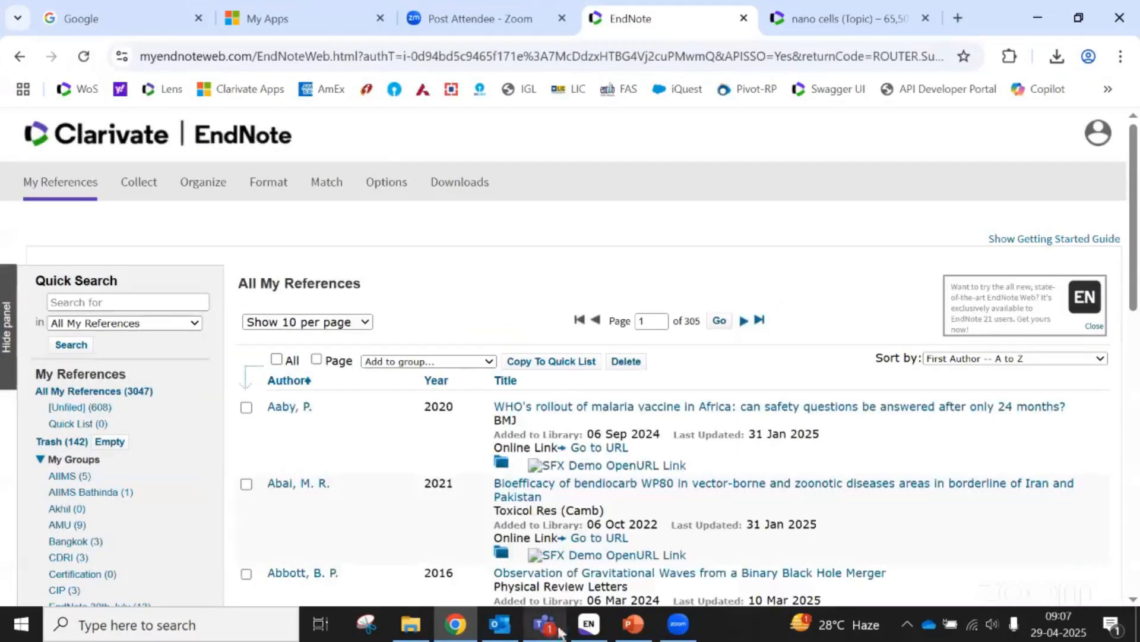
# View the imported reference's Reference Summary in EndNote 21, then close it
pyautogui.click(590, 626)
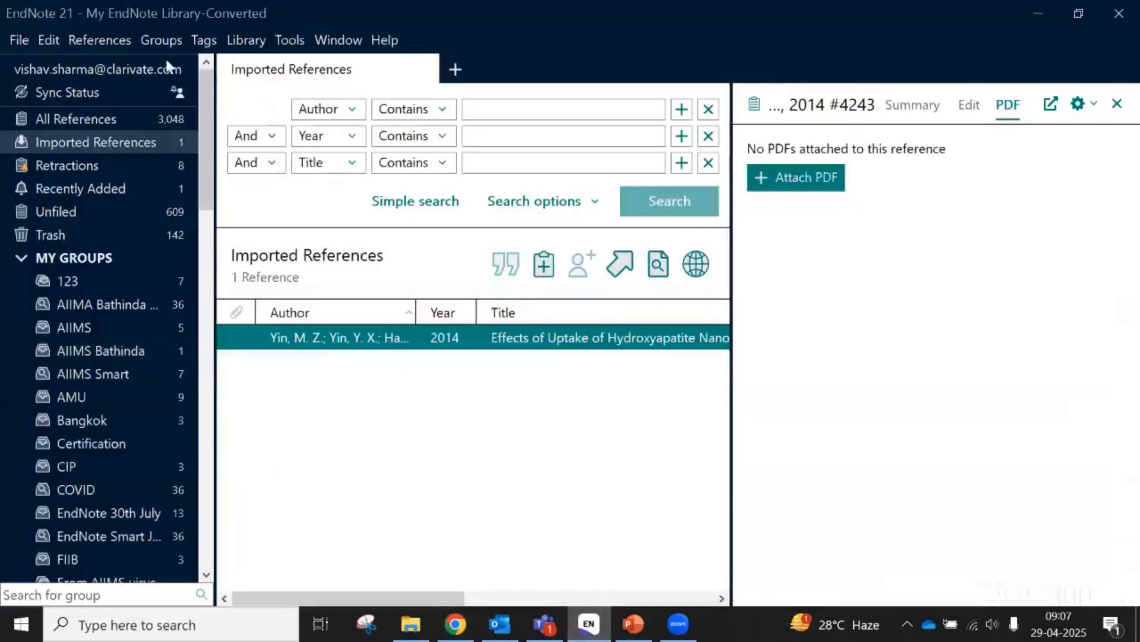
pyautogui.click(99, 39)
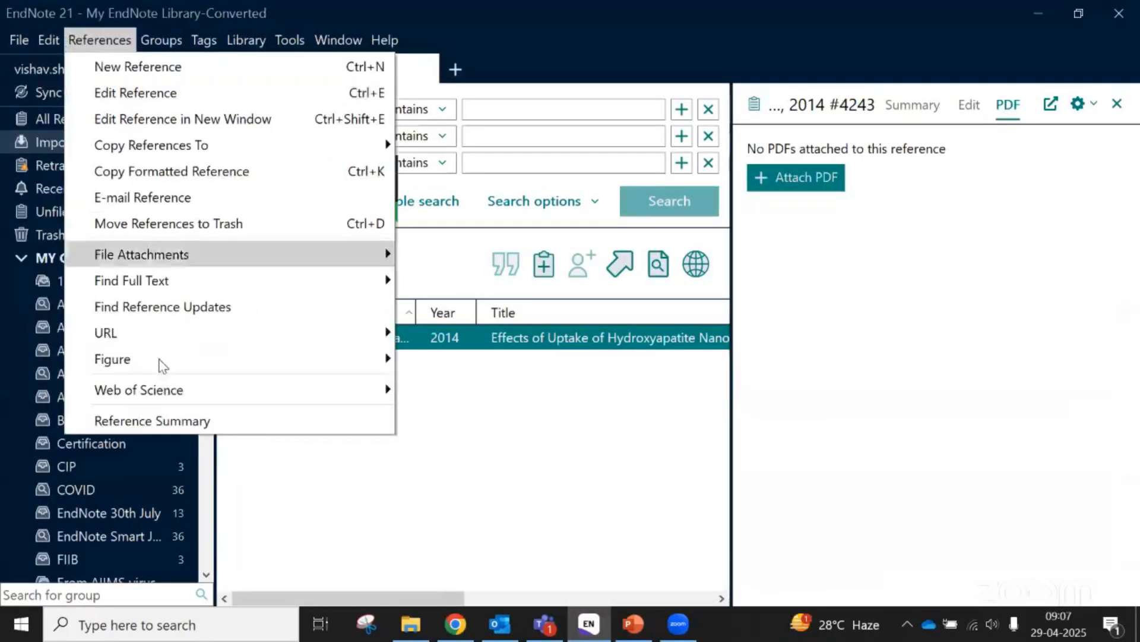
pyautogui.click(149, 420)
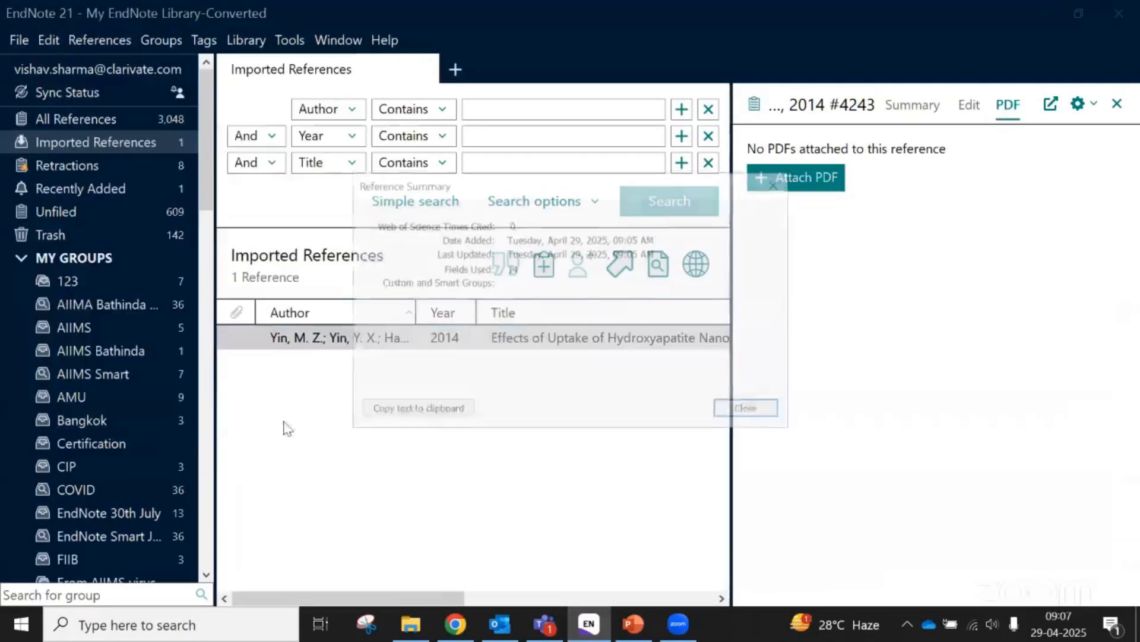
pyautogui.click(772, 411)
# Replace the sync account password, apply it to sync the library, and reload EndNote Web
pyautogui.click(47, 40)
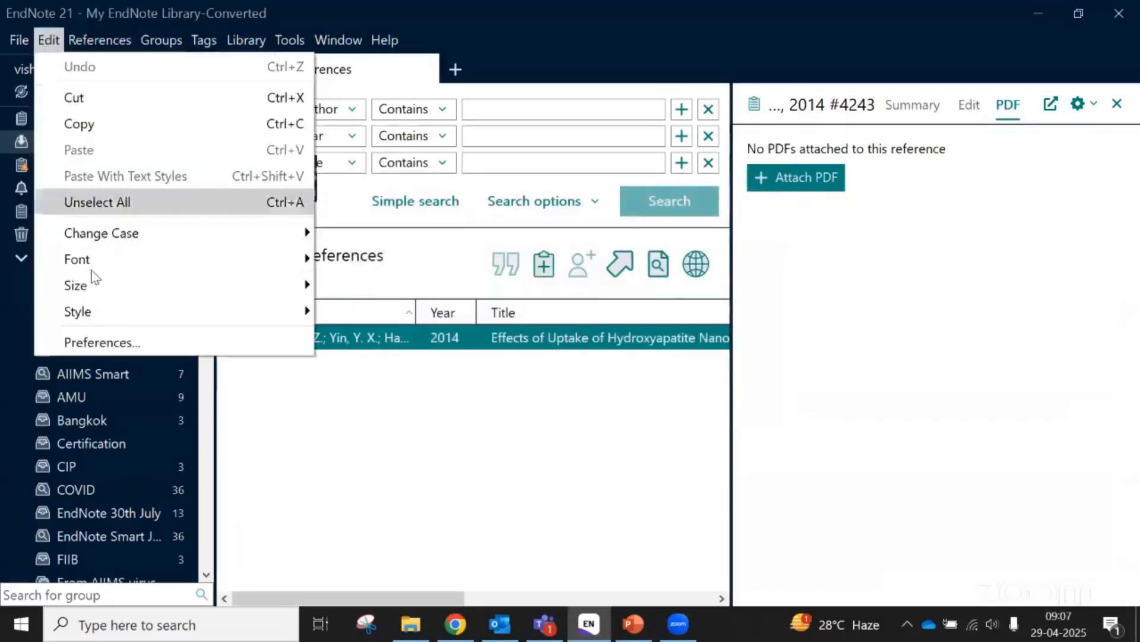
pyautogui.click(80, 343)
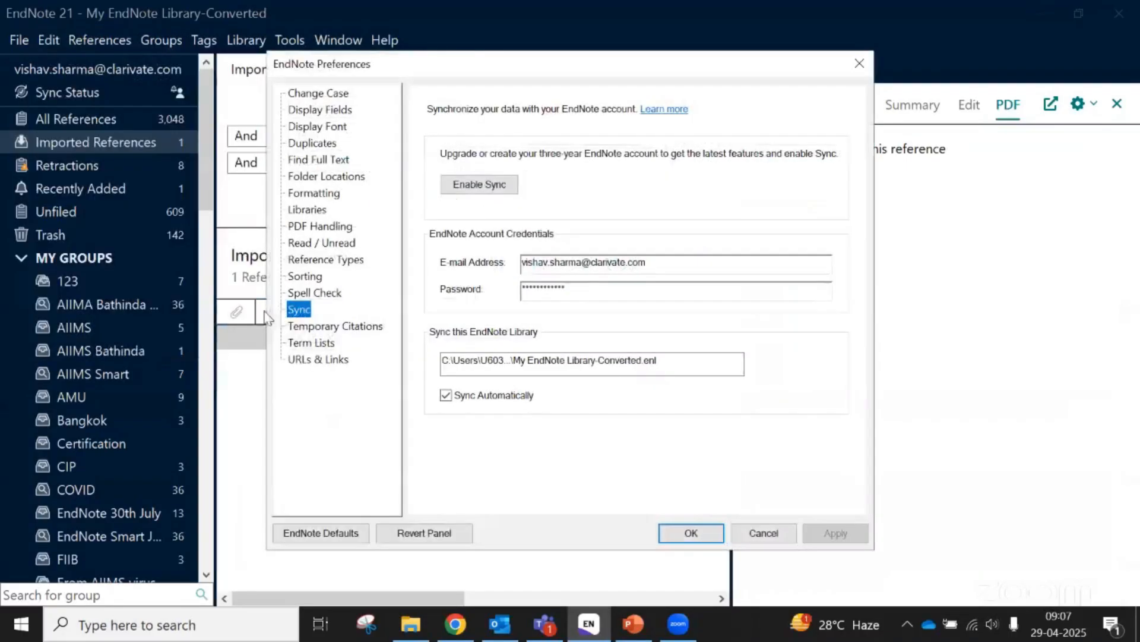
pyautogui.click(581, 291)
pyautogui.moveTo(567, 290); pyautogui.dragTo(442, 274)
pyautogui.write('******')
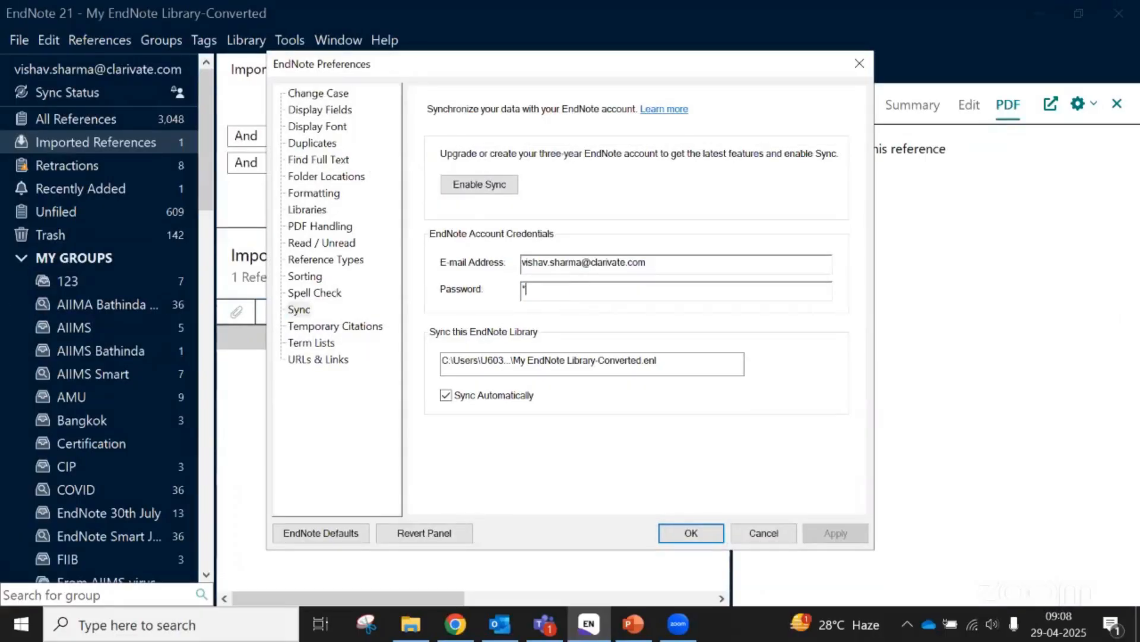
pyautogui.write('*')
pyautogui.click(836, 534)
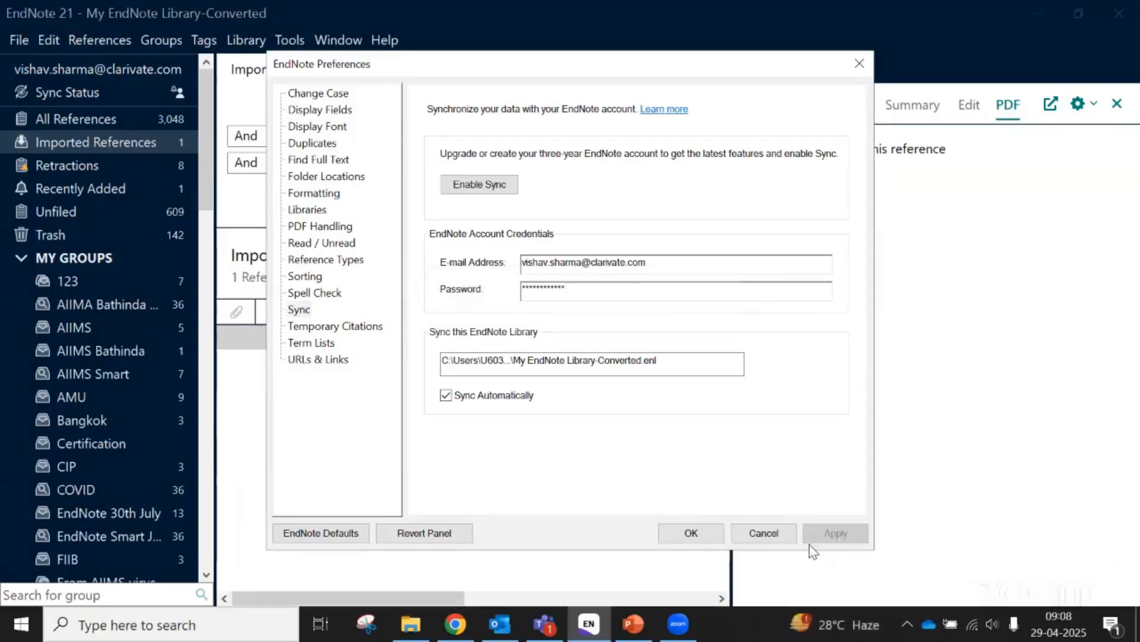
pyautogui.click(692, 533)
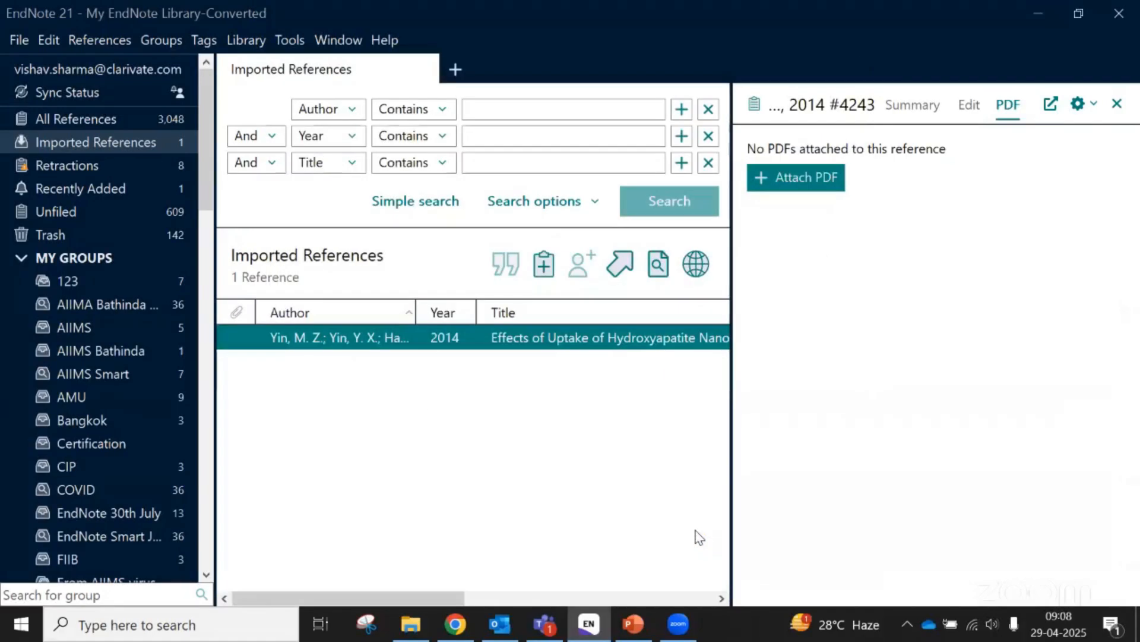
pyautogui.click(455, 623)
pyautogui.click(84, 58)
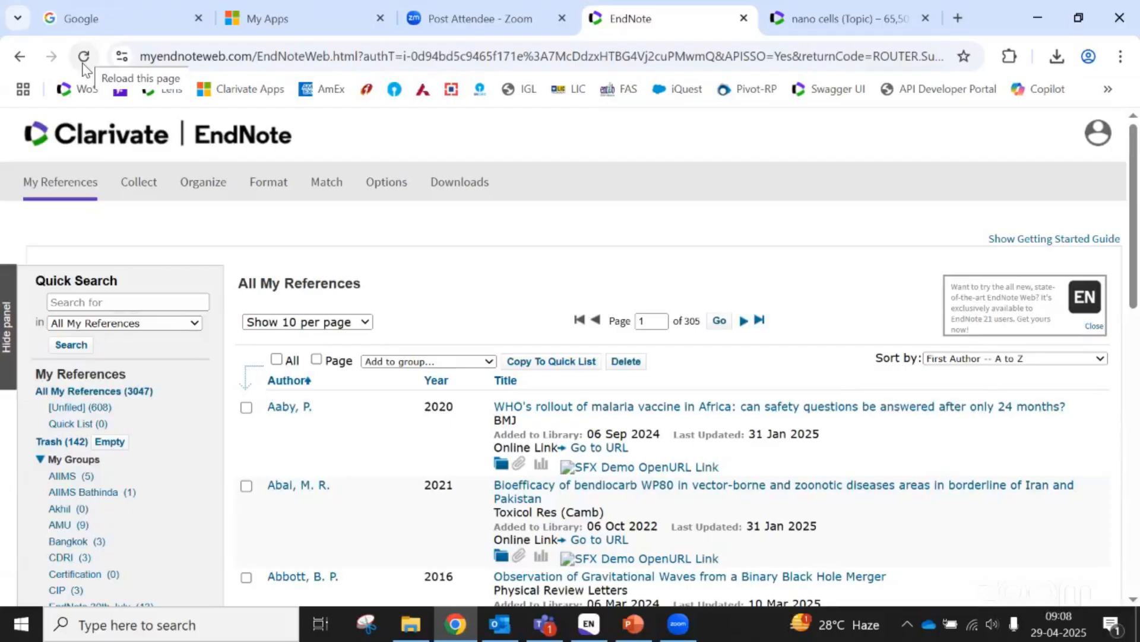
# Bring the EndNote 21 desktop library back to the front, showing Imported References
pyautogui.click(590, 625)
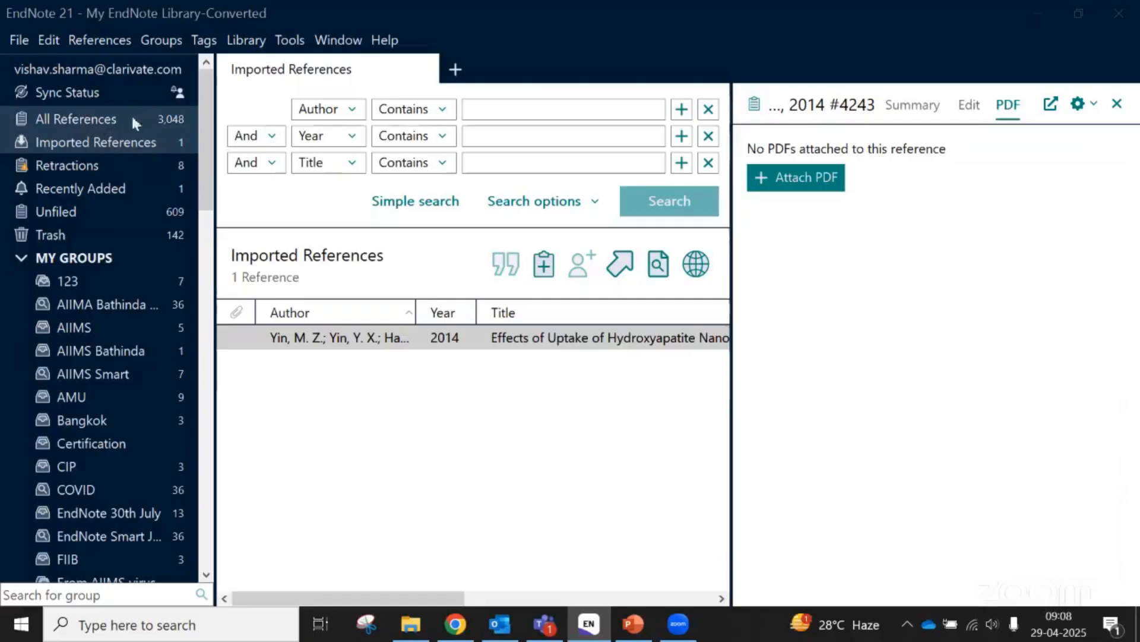
# Show All References (3,048) and scroll the list back to the top
pyautogui.click(84, 112)
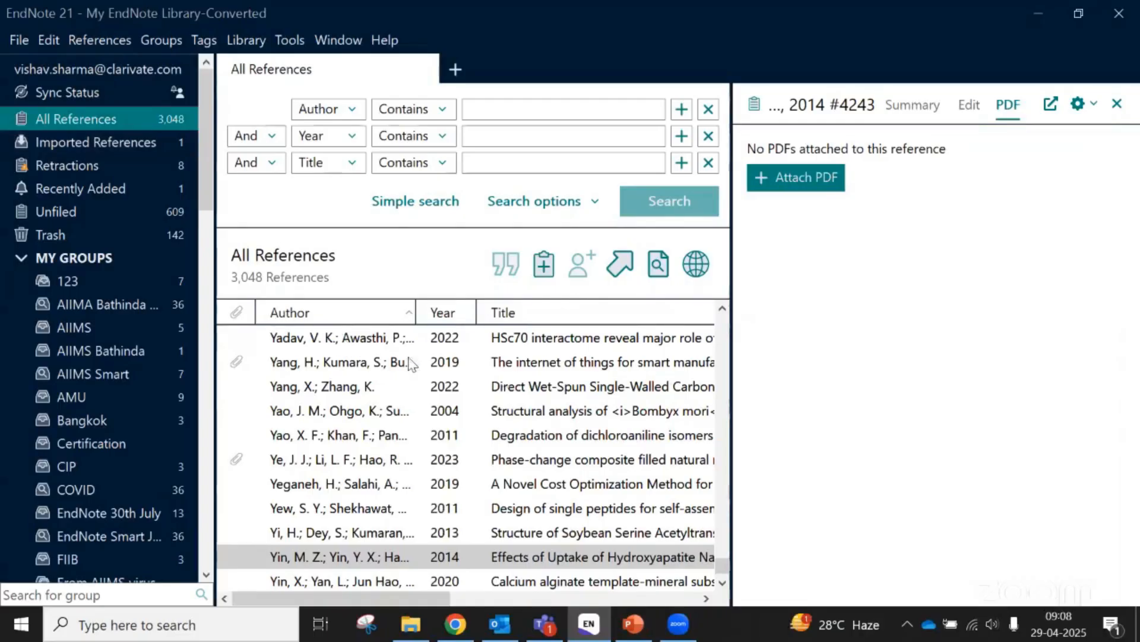
pyautogui.moveTo(722, 567); pyautogui.dragTo(739, 309)
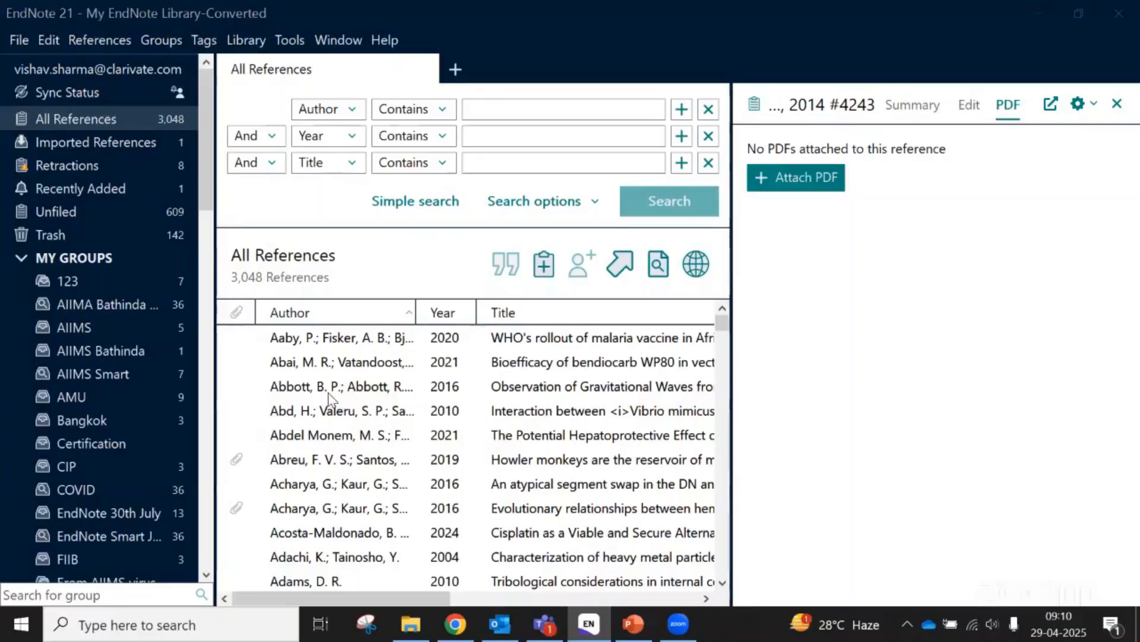
pyautogui.click(387, 40)
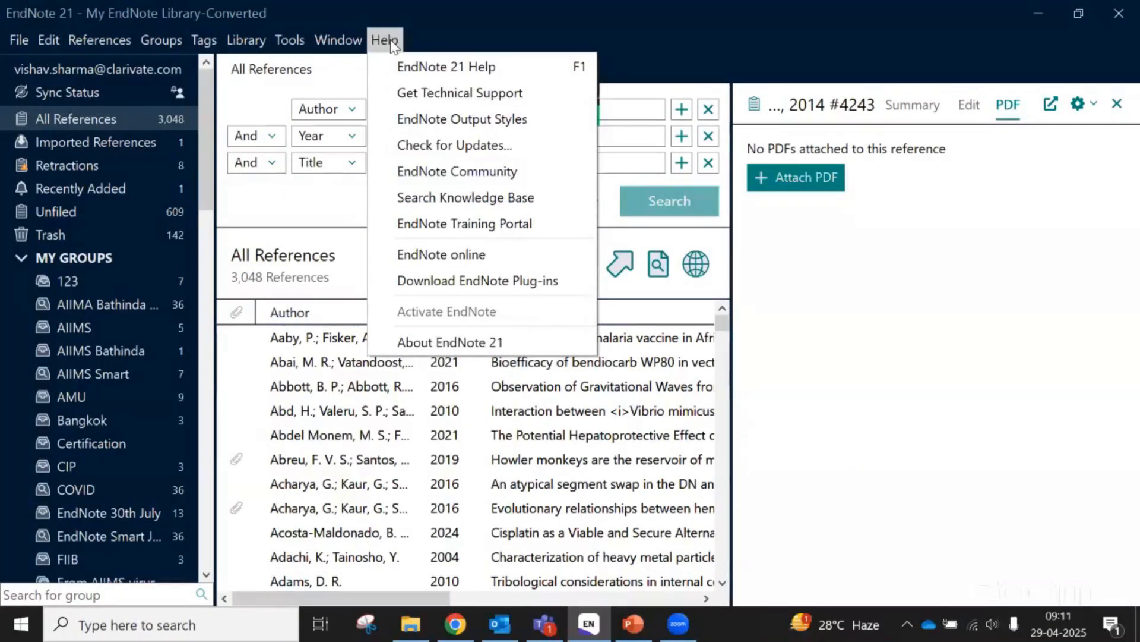
pyautogui.click(390, 44)
pyautogui.click(21, 42)
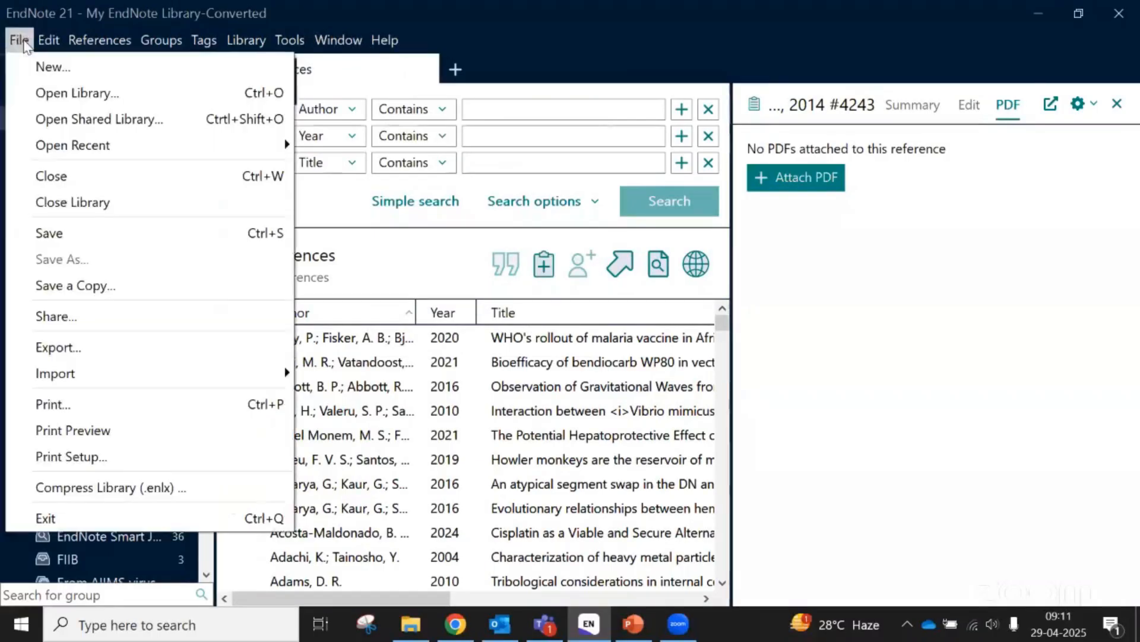
pyautogui.click(22, 40)
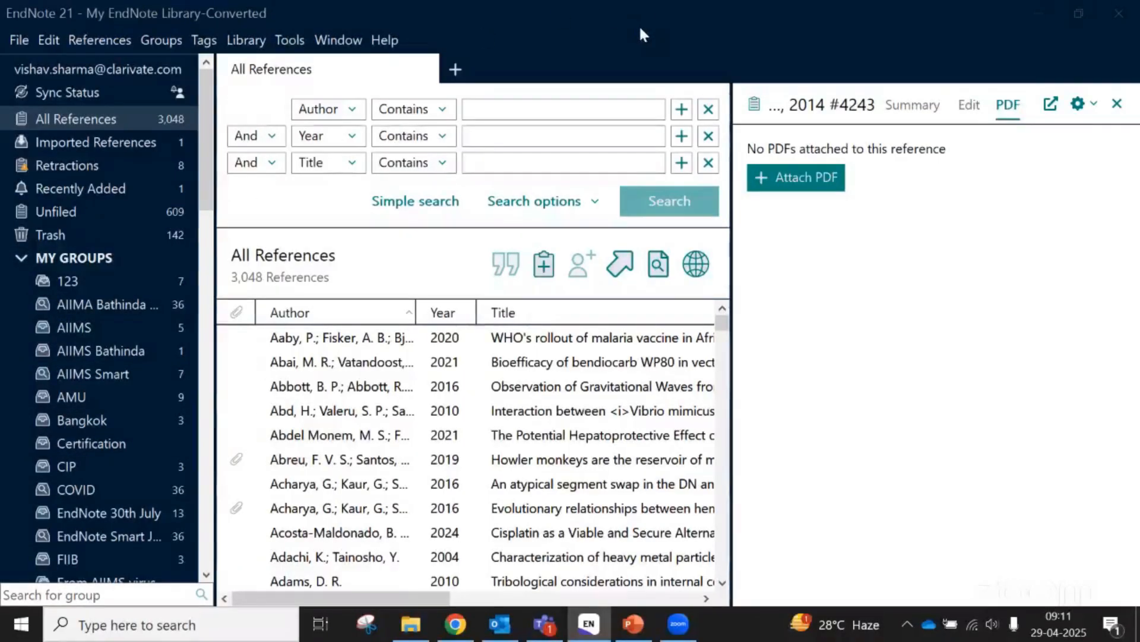
# Create a new custom group, which appears as New Group in the sidebar
pyautogui.click(162, 48)
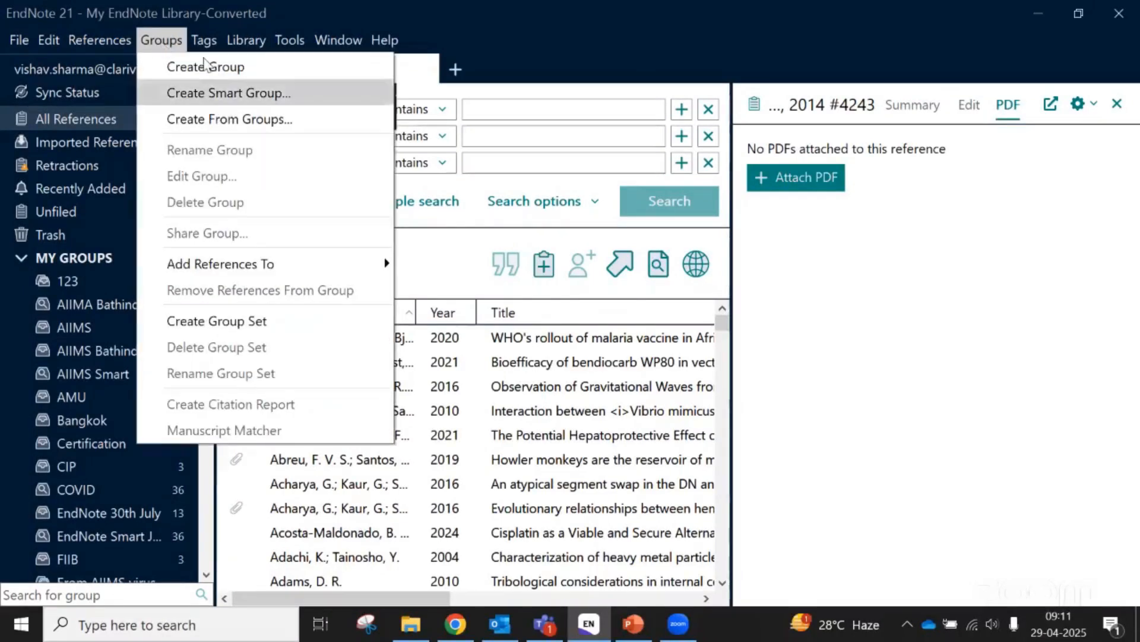
pyautogui.press('Escape')
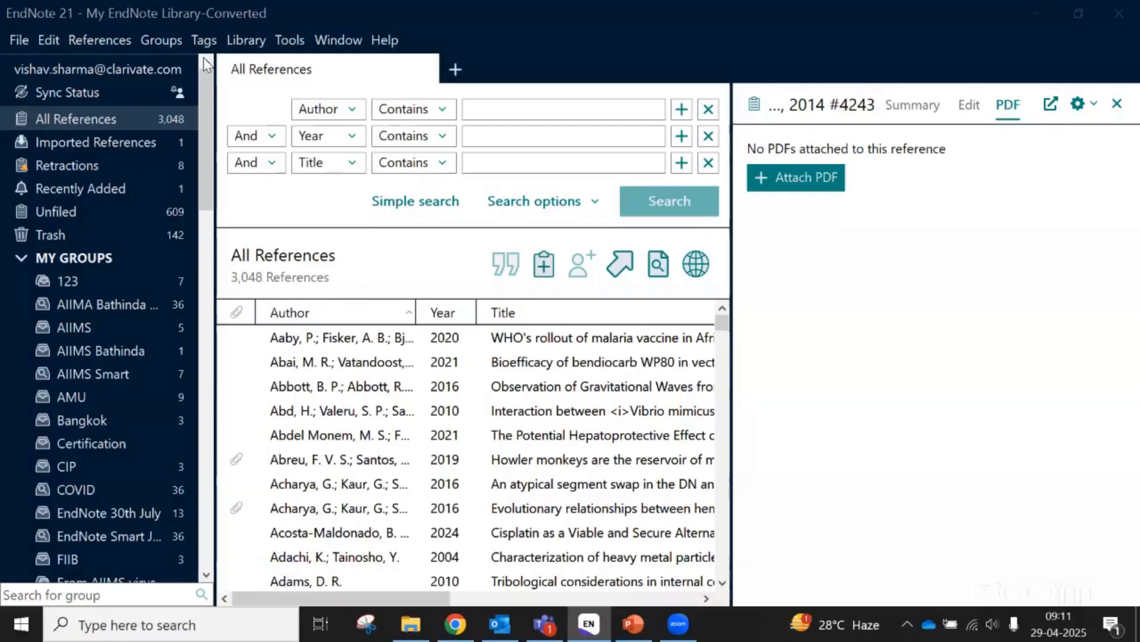
pyautogui.click(160, 42)
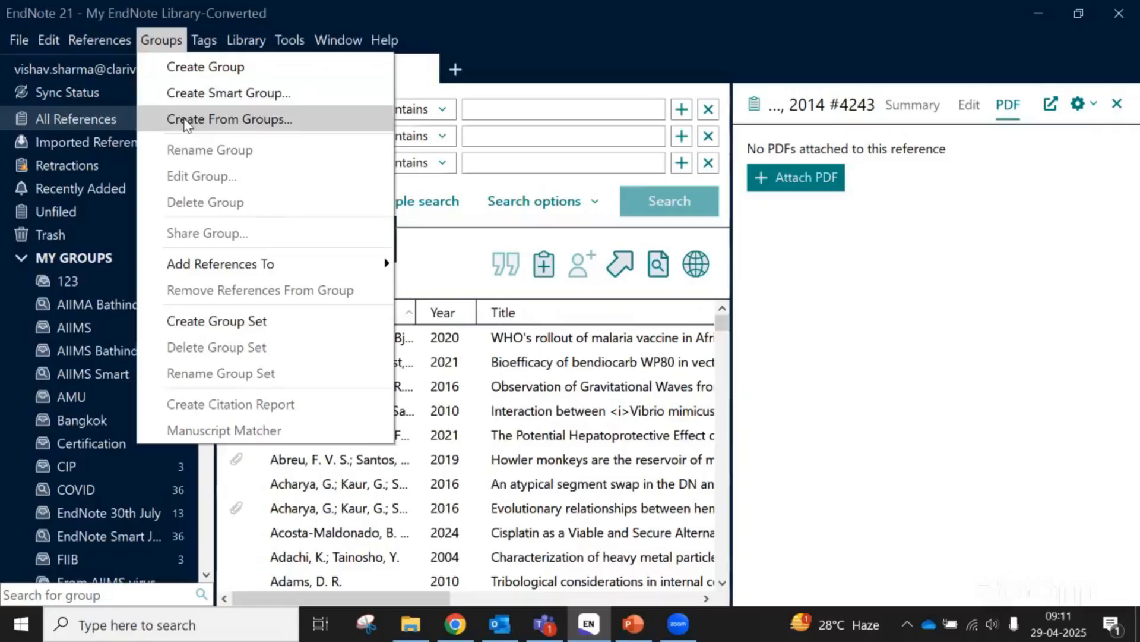
pyautogui.click(196, 73)
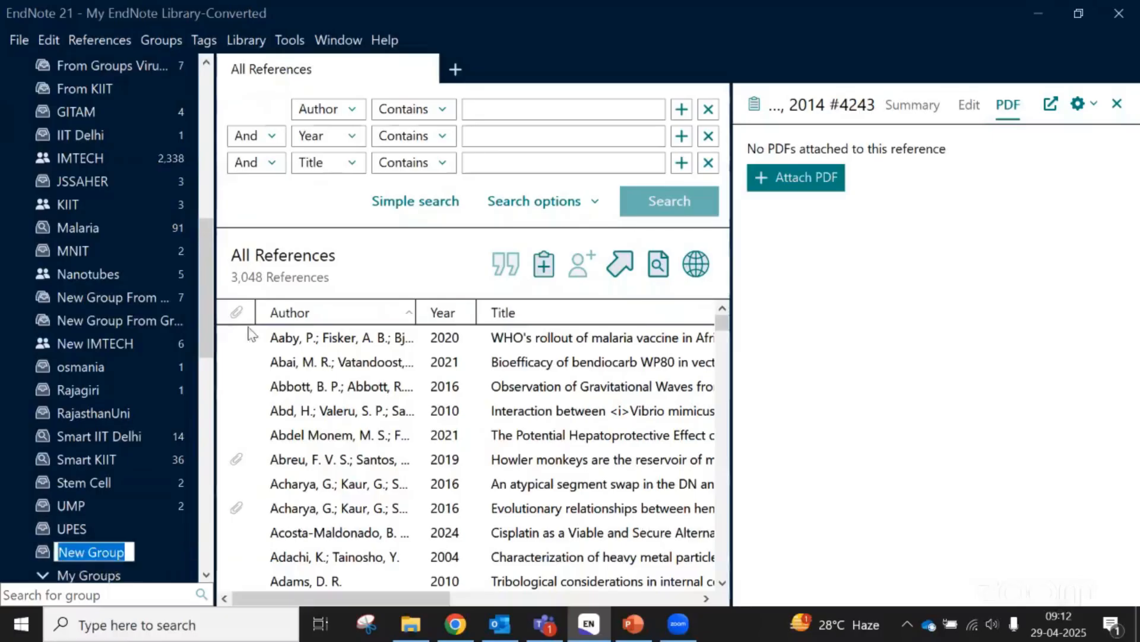
pyautogui.moveTo(208, 330)
pyautogui.mouseDown()
pyautogui.moveTo(204, 357)
pyautogui.moveTo(203, 320)
pyautogui.mouseUp()
pyautogui.click(106, 321)
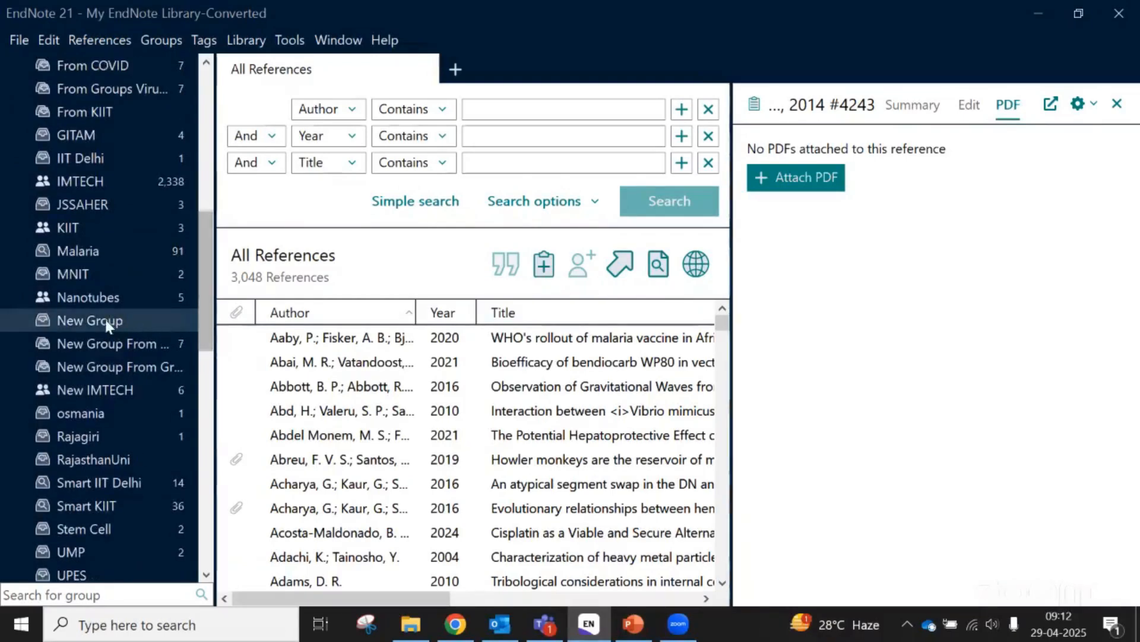
# Rename New Group to 'Thailand' and open the empty group
pyautogui.click(98, 324)
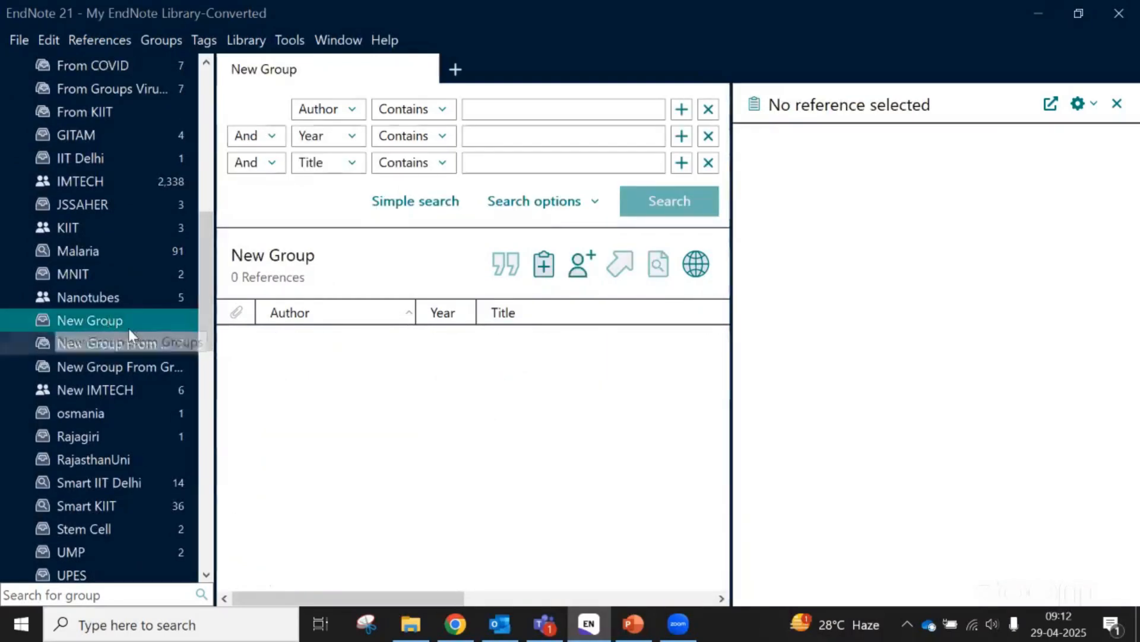
pyautogui.rightClick(94, 324)
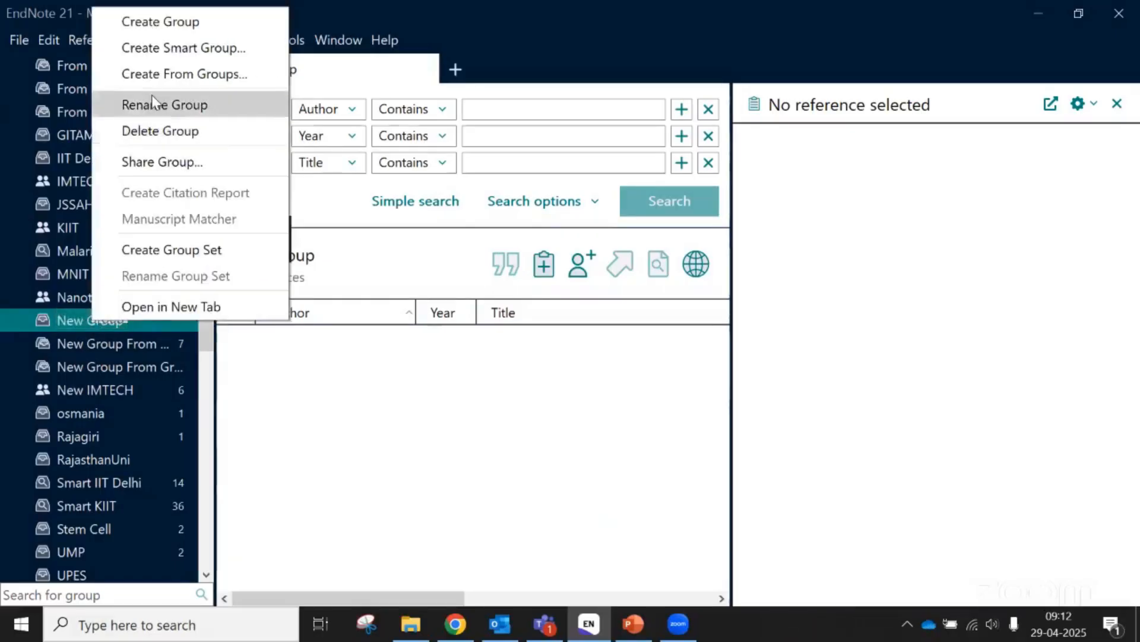
pyautogui.click(179, 104)
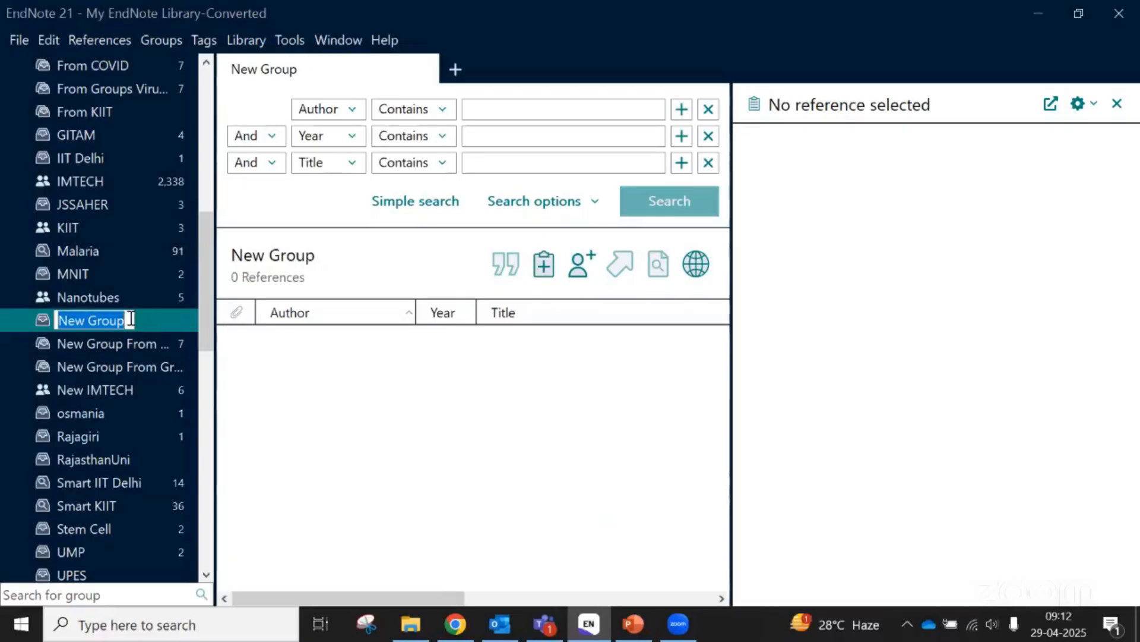
pyautogui.write('Thqai')
pyautogui.press('BackSpace')
pyautogui.press('BackSpace')
pyautogui.press('BackSpace')
pyautogui.write('ailand')
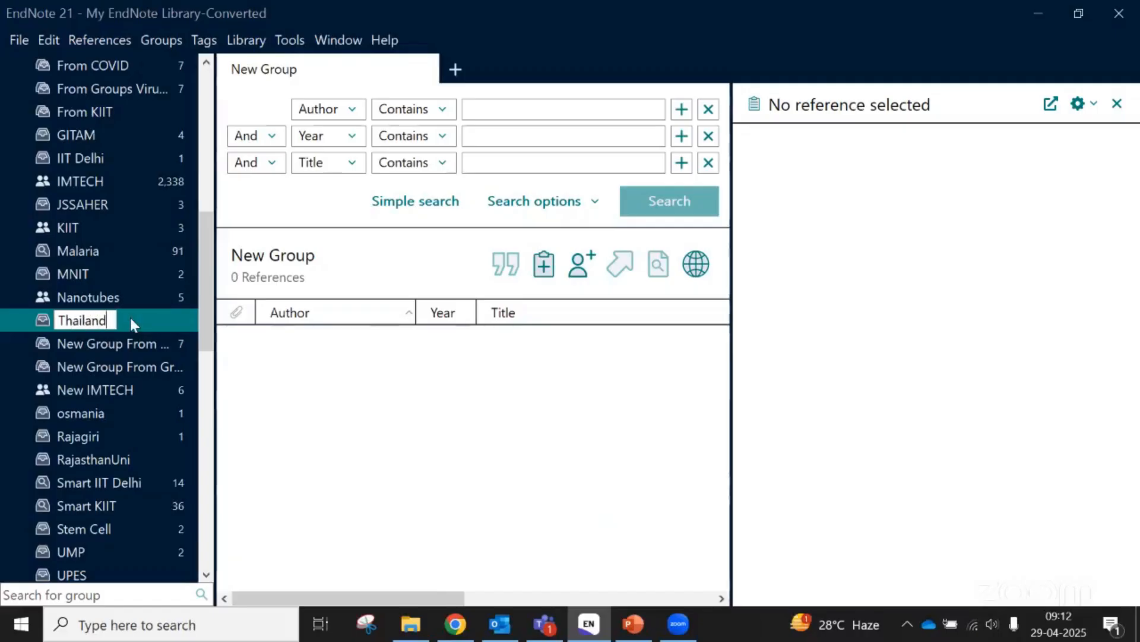
pyautogui.click(156, 318)
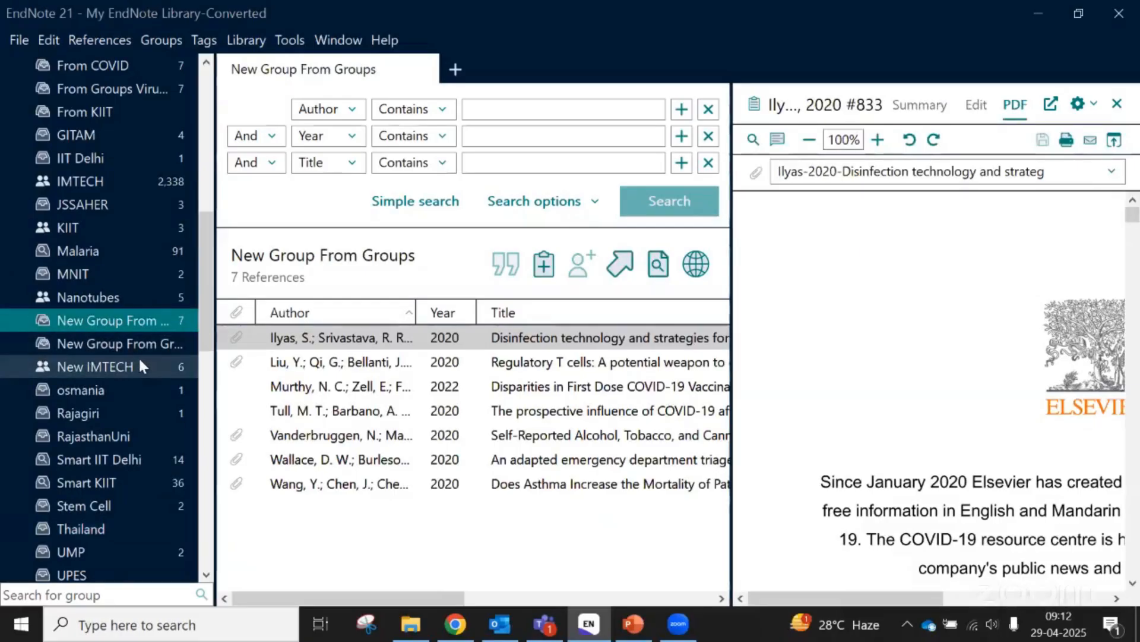
pyautogui.scroll(-4, 138, 357)
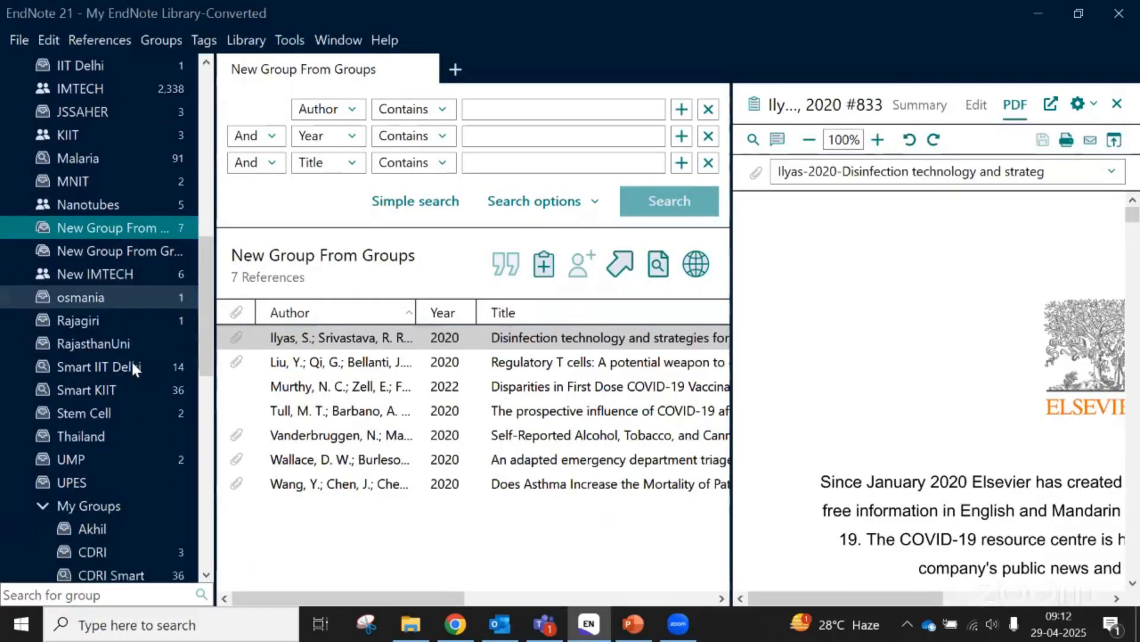
pyautogui.click(95, 432)
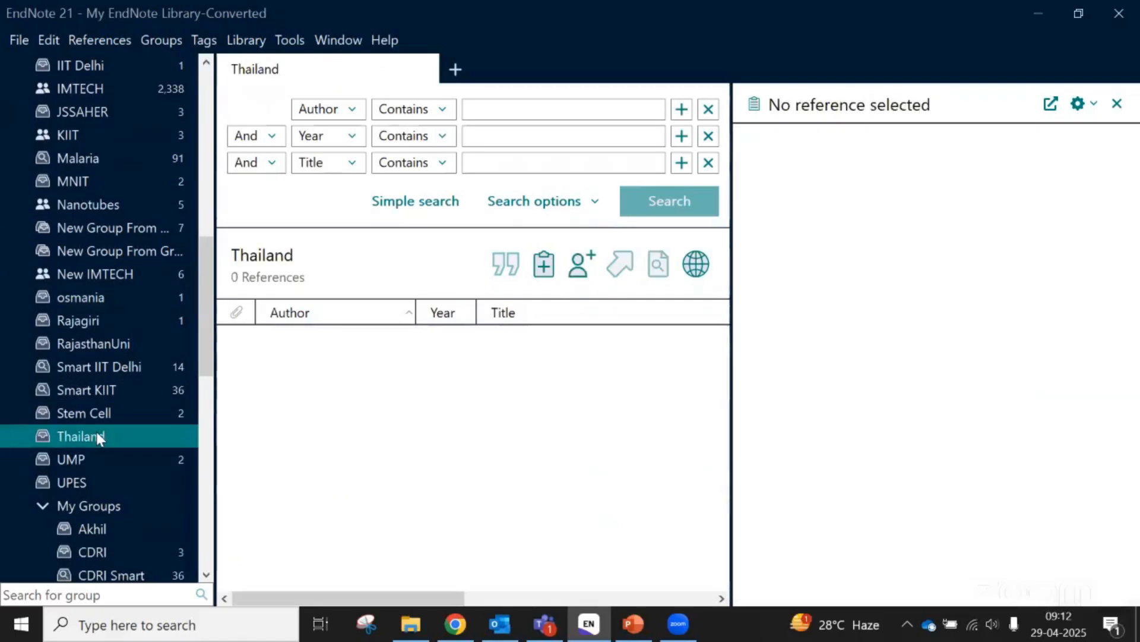
# Rename the Thailand group to 'Nano Cells', open it (0 references), and scroll the sidebar to the top
pyautogui.rightClick(96, 432)
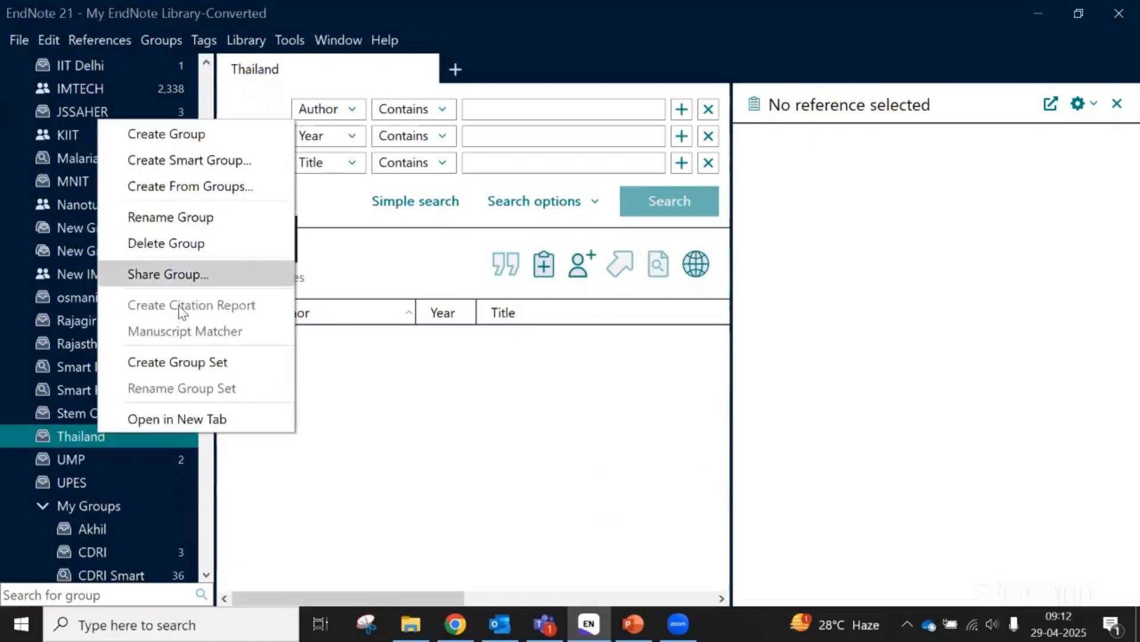
pyautogui.click(178, 278)
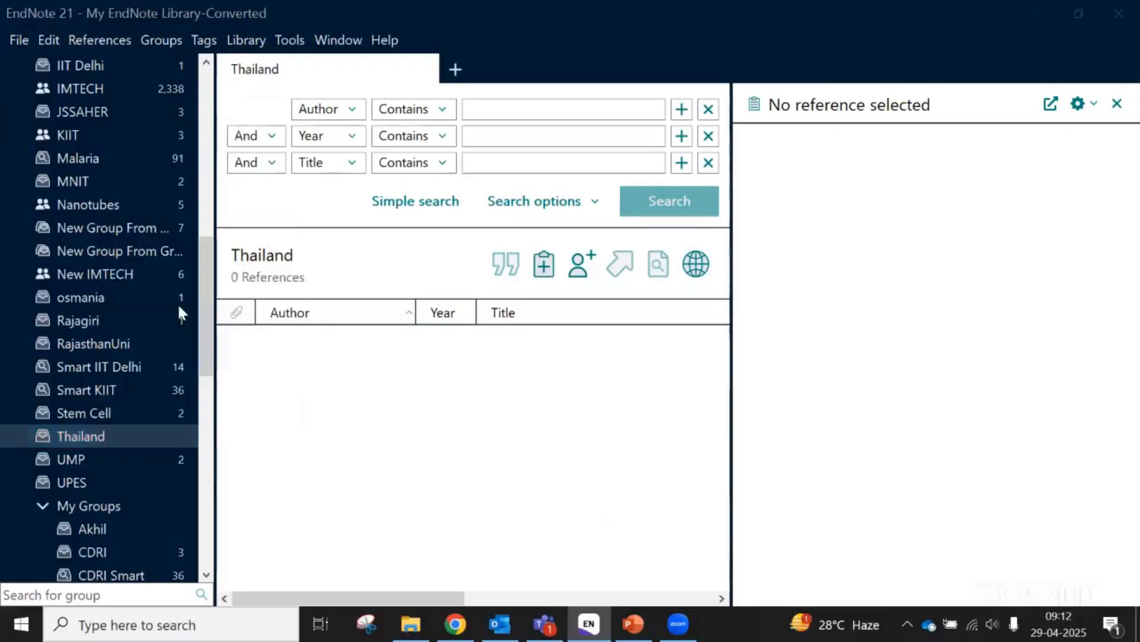
pyautogui.rightClick(100, 432)
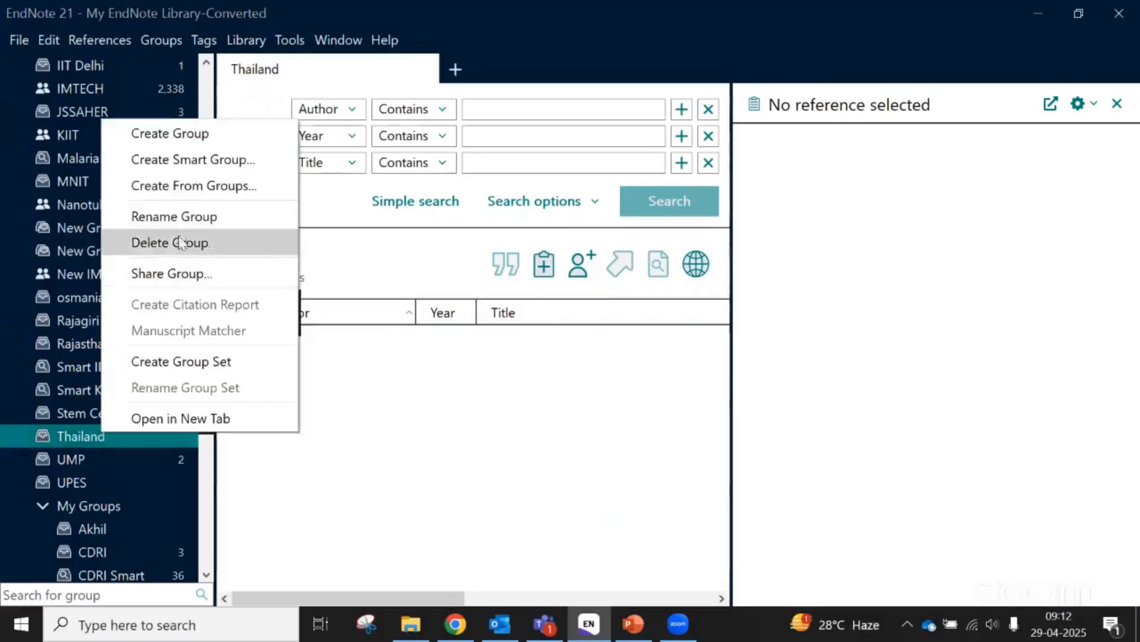
pyautogui.click(167, 215)
pyautogui.write('Nano Cells')
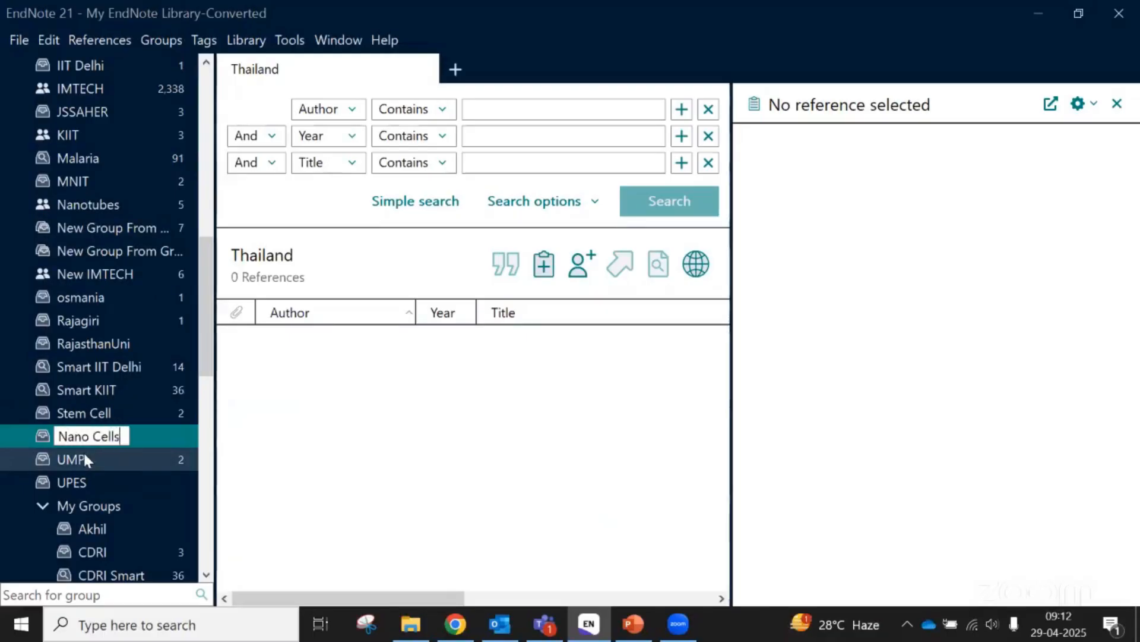
pyautogui.click(169, 434)
pyautogui.click(92, 204)
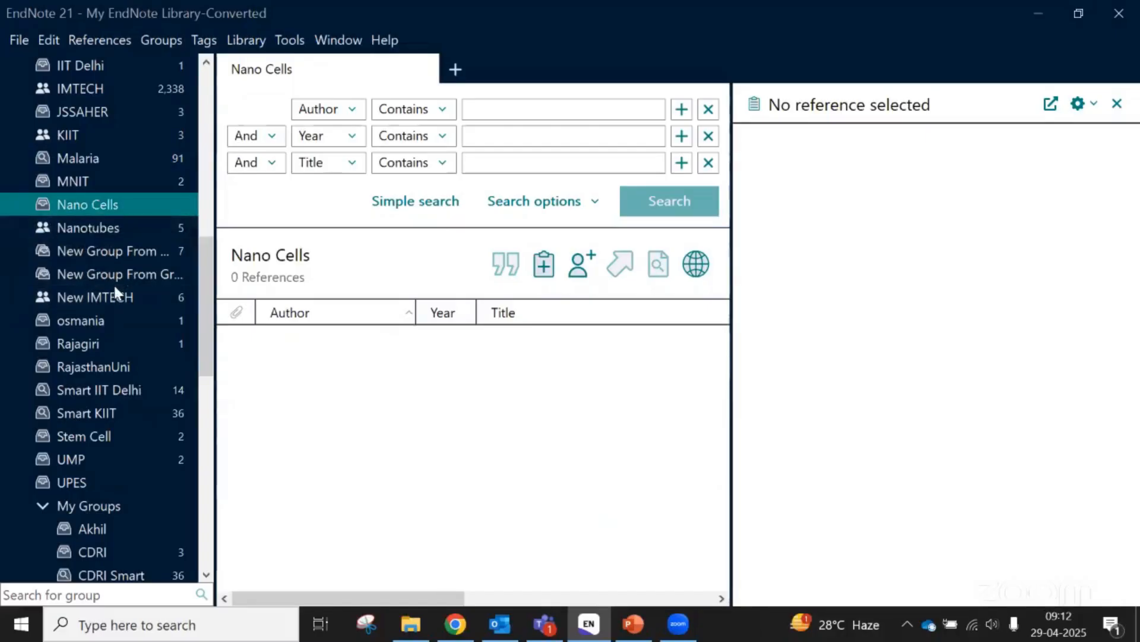
pyautogui.scroll(2, 120, 192)
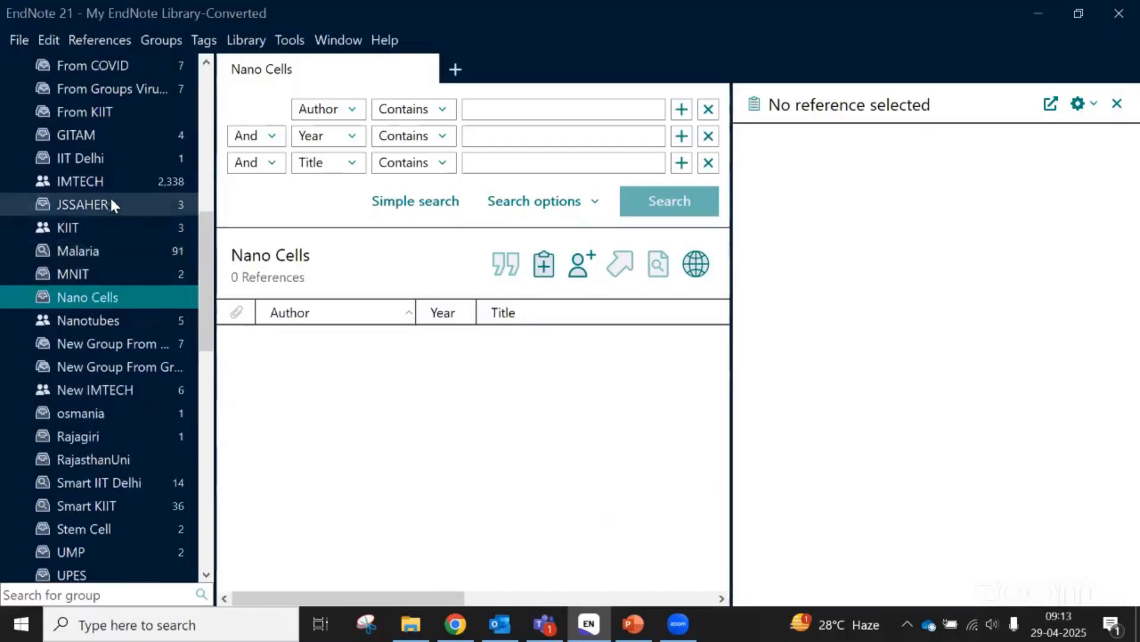
pyautogui.scroll(5, 112, 202)
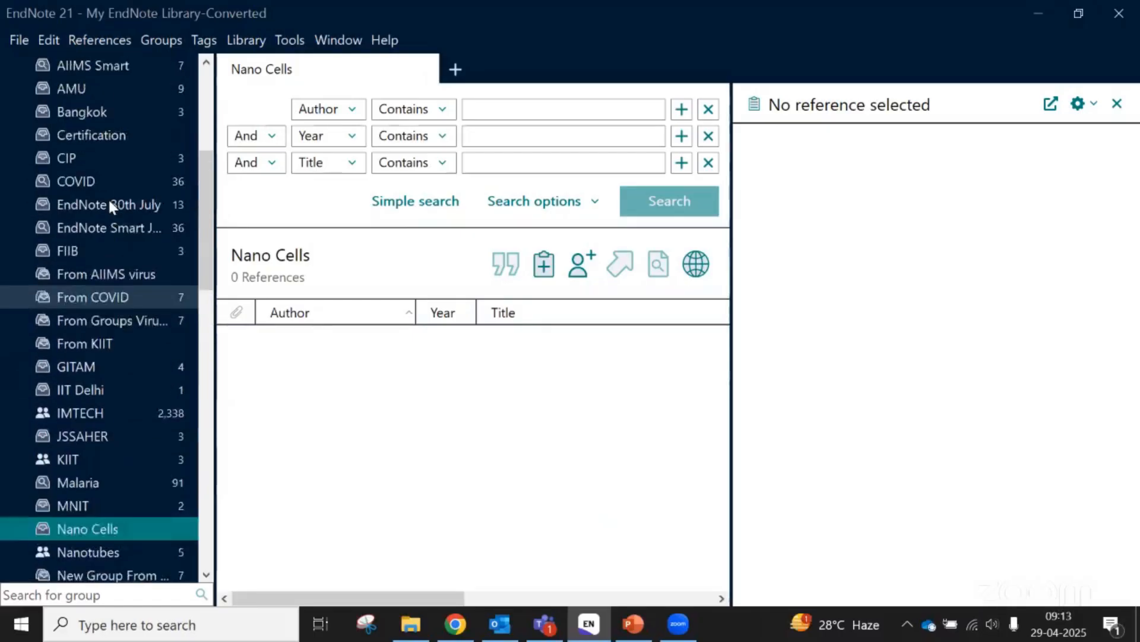
pyautogui.scroll(7, 110, 203)
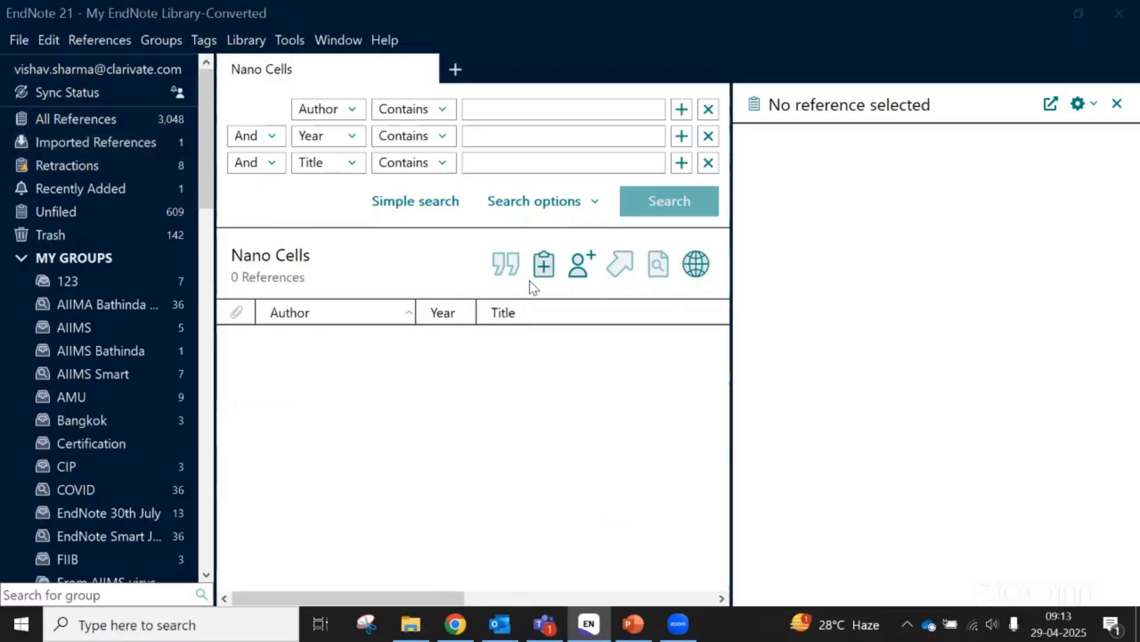
# Drag the 2014 hydroxyapatite reference from Imported References into Nano Cells, verify it, then show All References
pyautogui.click(94, 144)
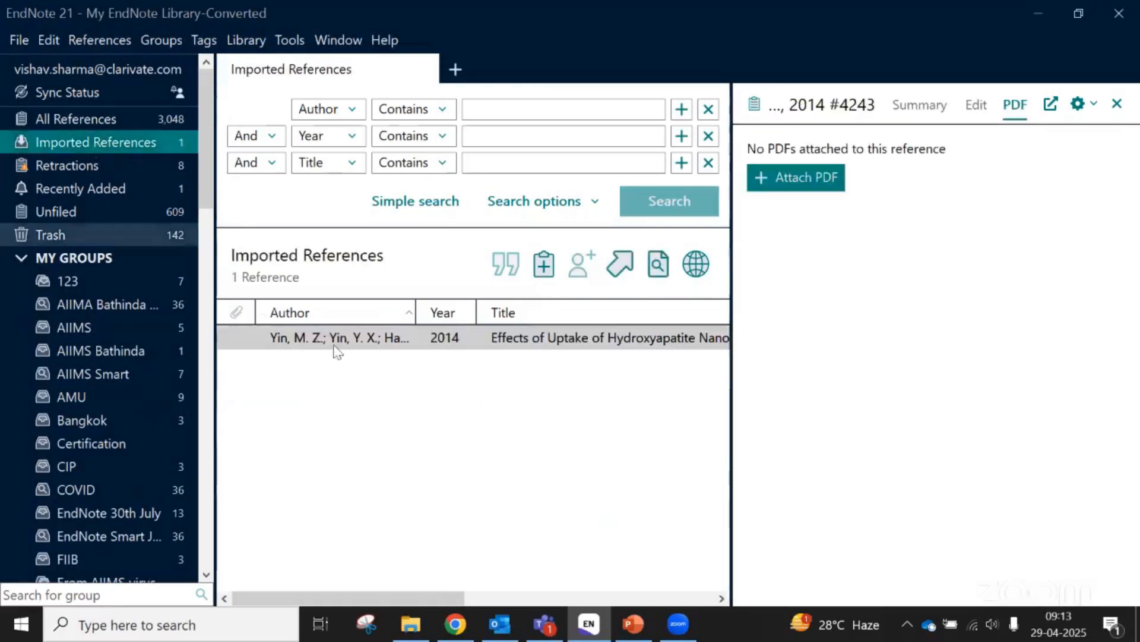
pyautogui.click(295, 340)
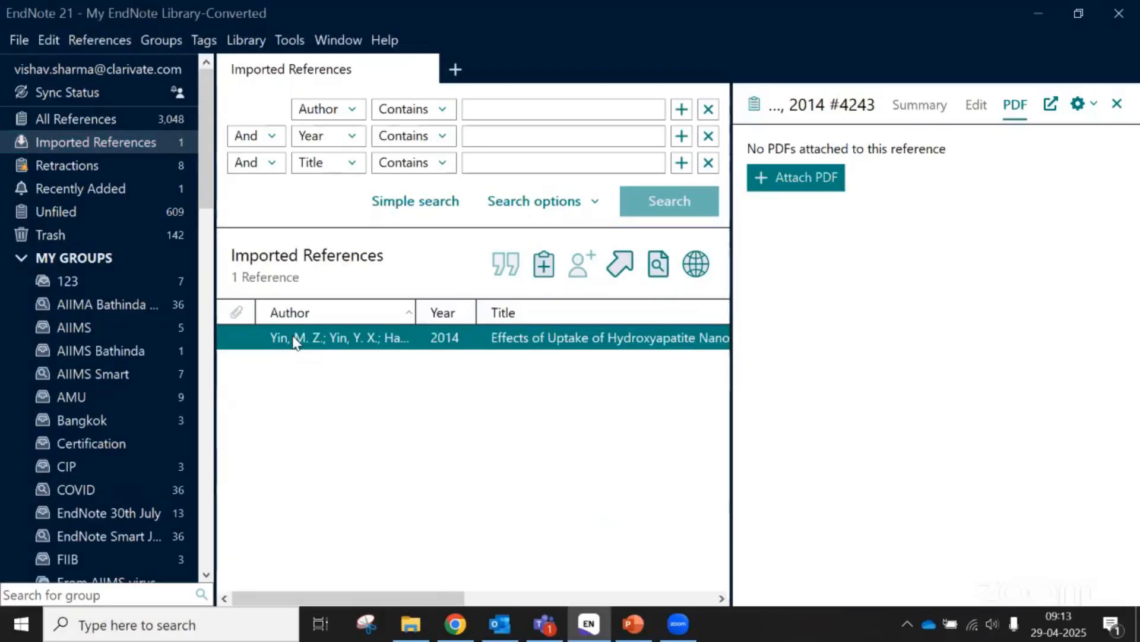
pyautogui.moveTo(295, 342); pyautogui.dragTo(99, 508)
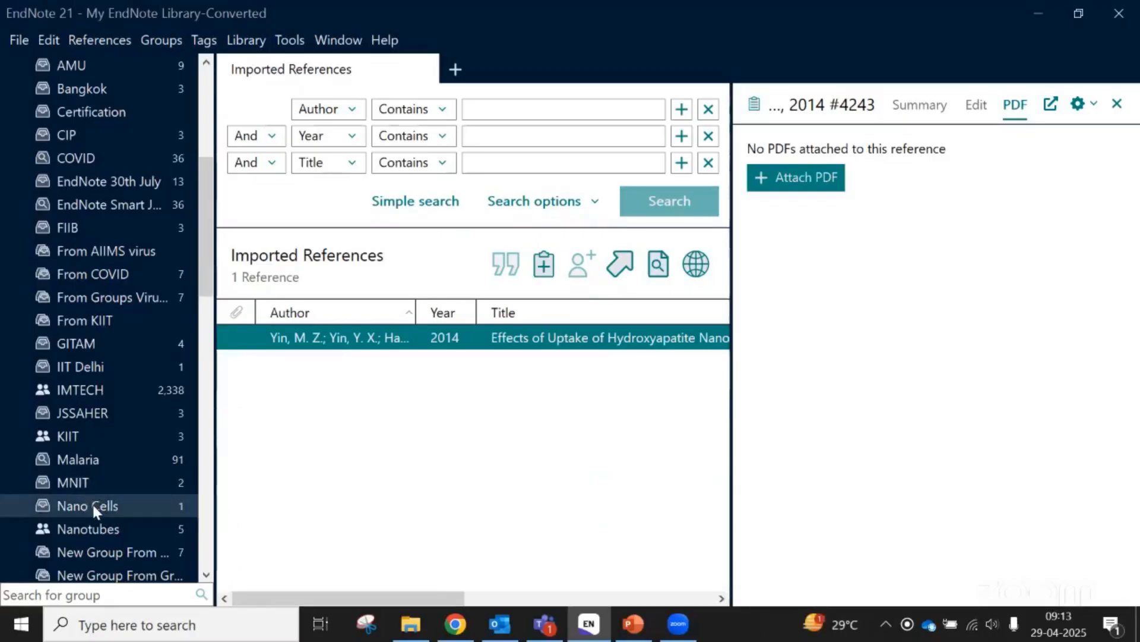
pyautogui.click(93, 505)
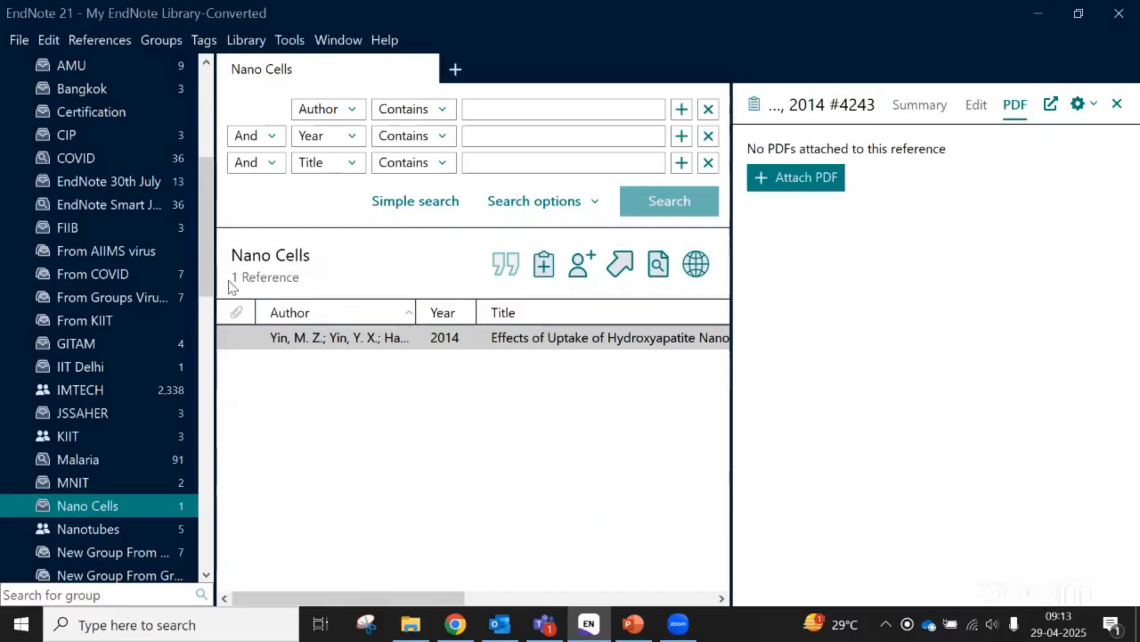
pyautogui.click(344, 337)
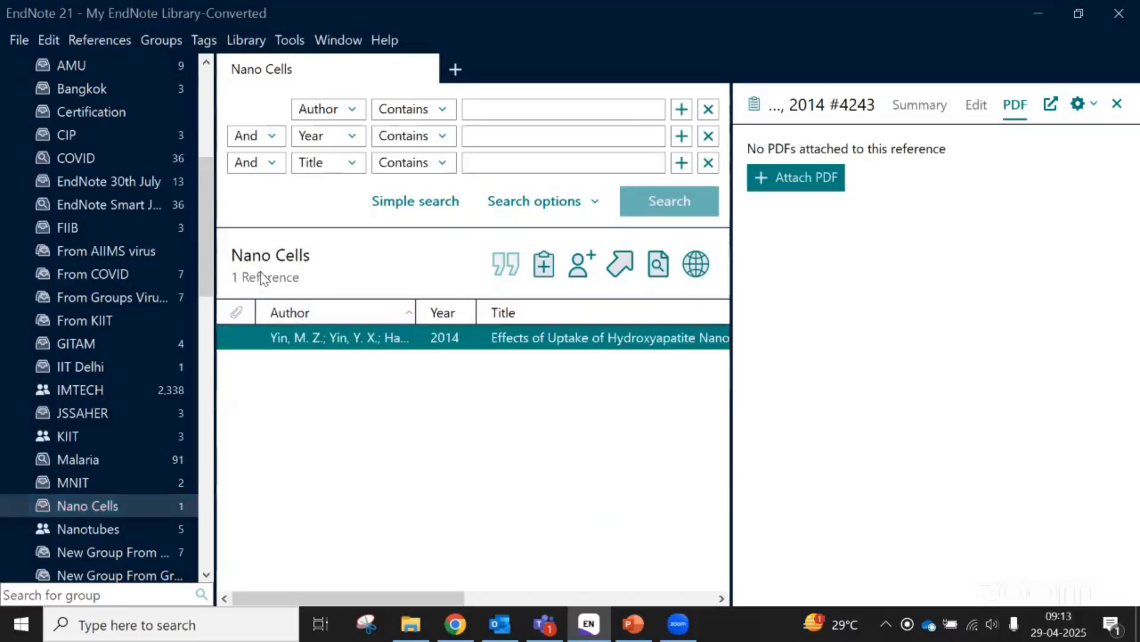
pyautogui.scroll(1, 101, 276)
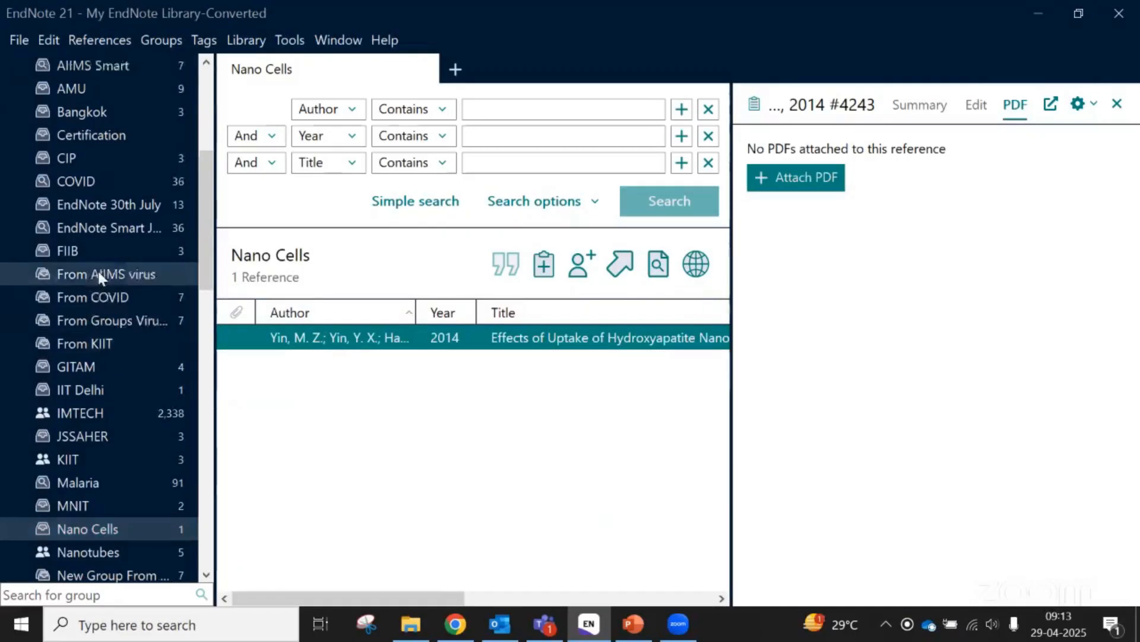
pyautogui.scroll(5, 98, 271)
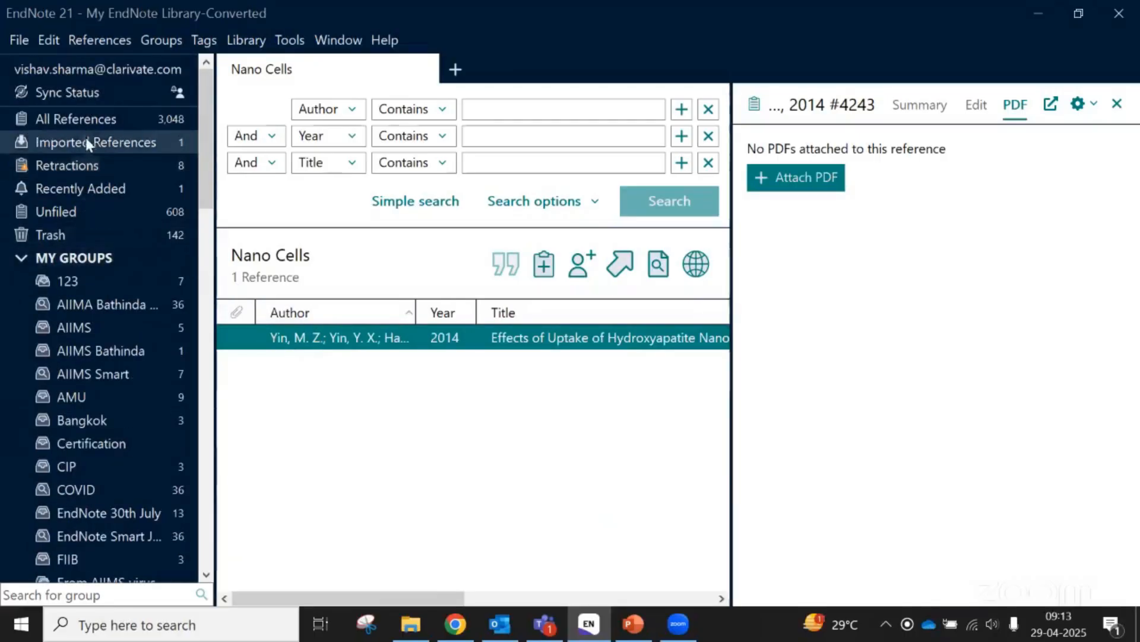
pyautogui.click(70, 120)
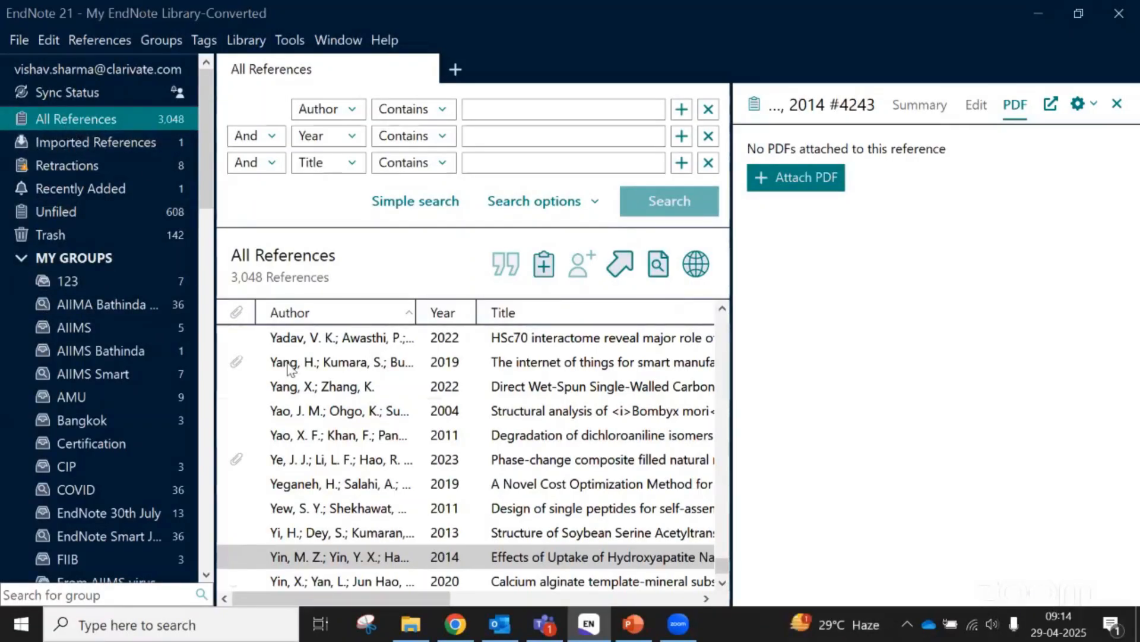
# Select the two 2020 stem cell references and try dragging them toward a group
pyautogui.scroll(-5, 290, 369)
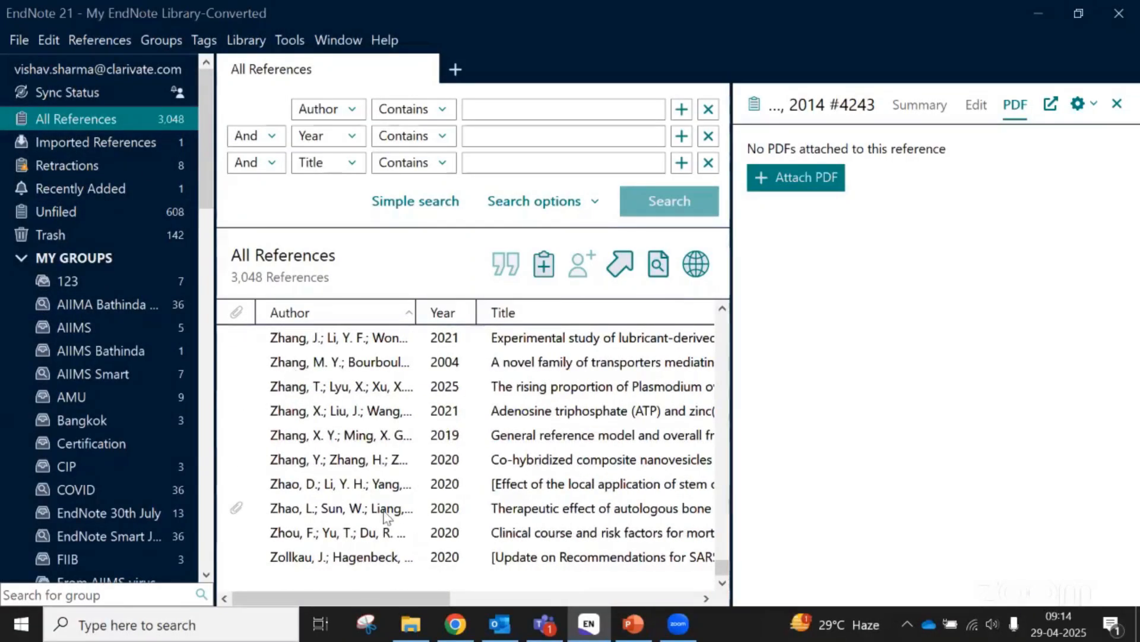
pyautogui.scroll(1, 385, 517)
pyautogui.scroll(-1, 306, 517)
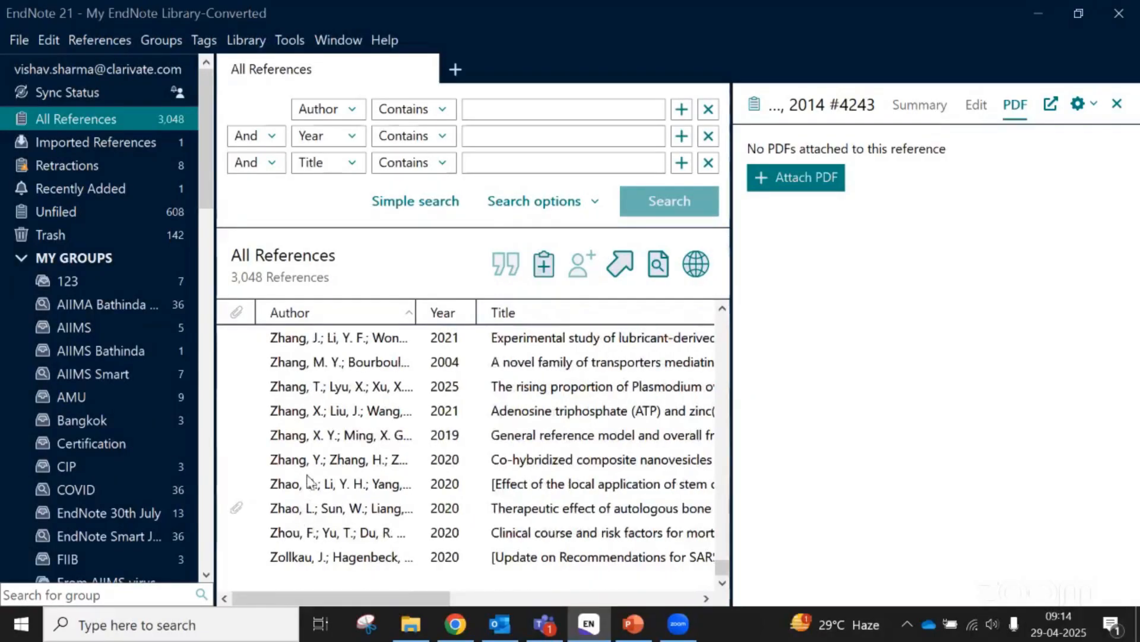
pyautogui.click(307, 482)
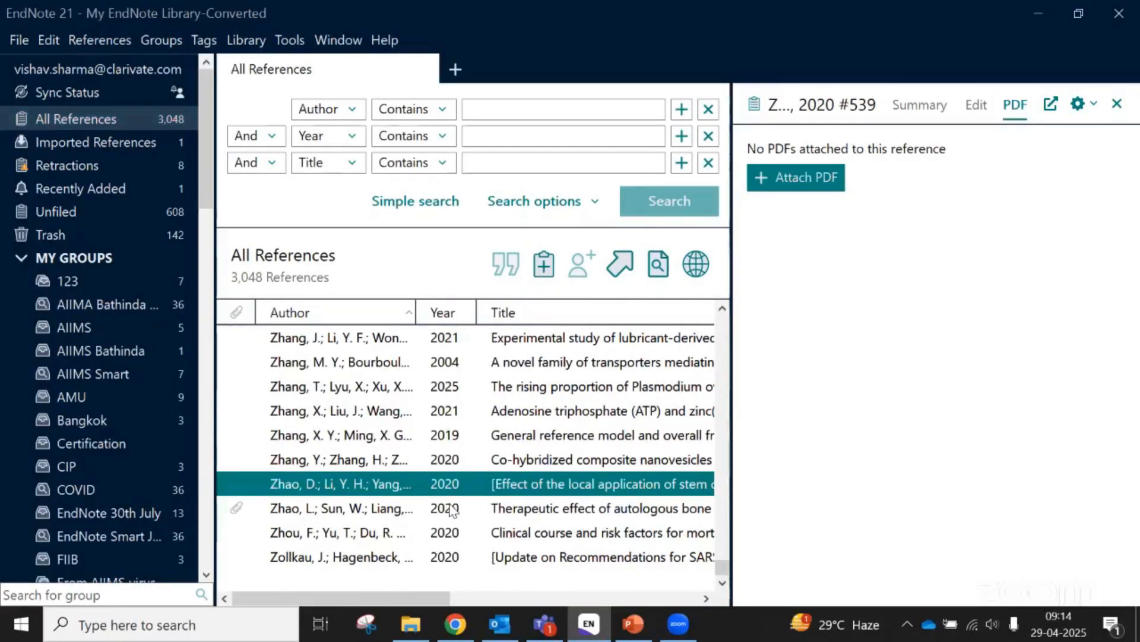
pyautogui.keyDown('shift'); pyautogui.click(451, 509); pyautogui.keyUp('shift')
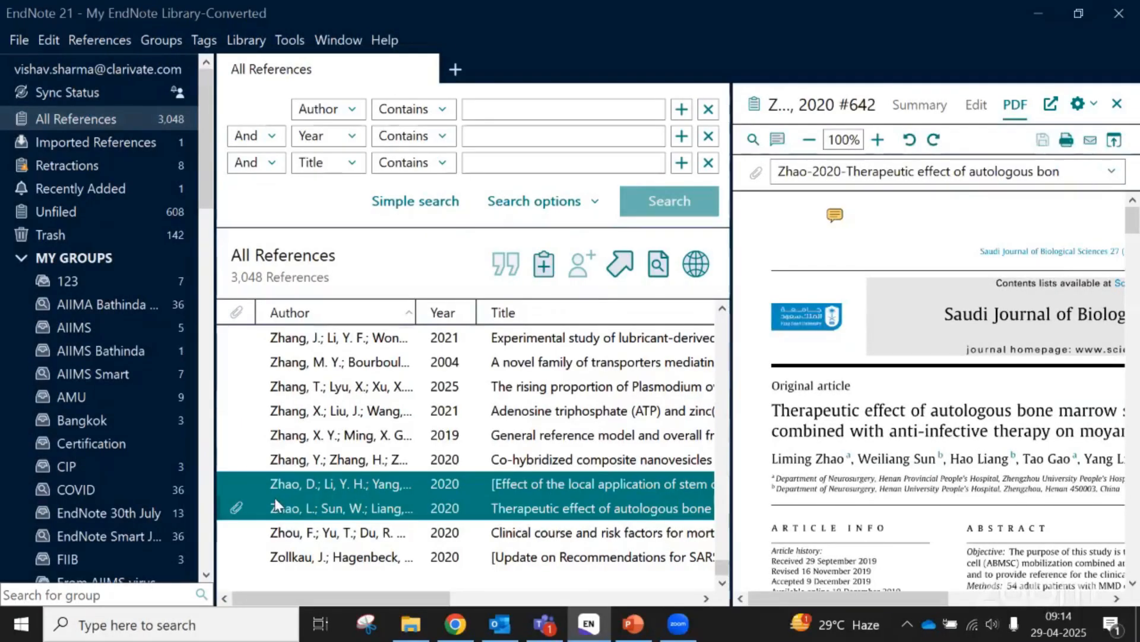
pyautogui.moveTo(274, 502); pyautogui.dragTo(335, 498)
pyautogui.moveTo(205, 231); pyautogui.dragTo(215, 291)
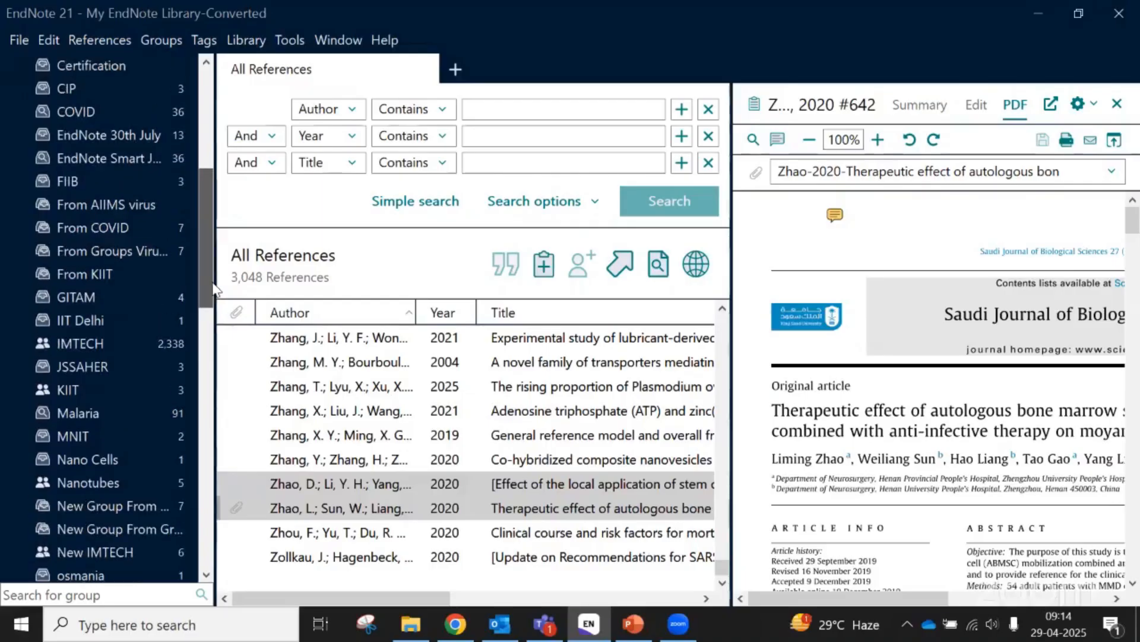
# Drag Zhao, D. and Zhao, L. 2020 into Nano Cells and open the group, now 3 references
pyautogui.click(261, 483)
pyautogui.press('Down')
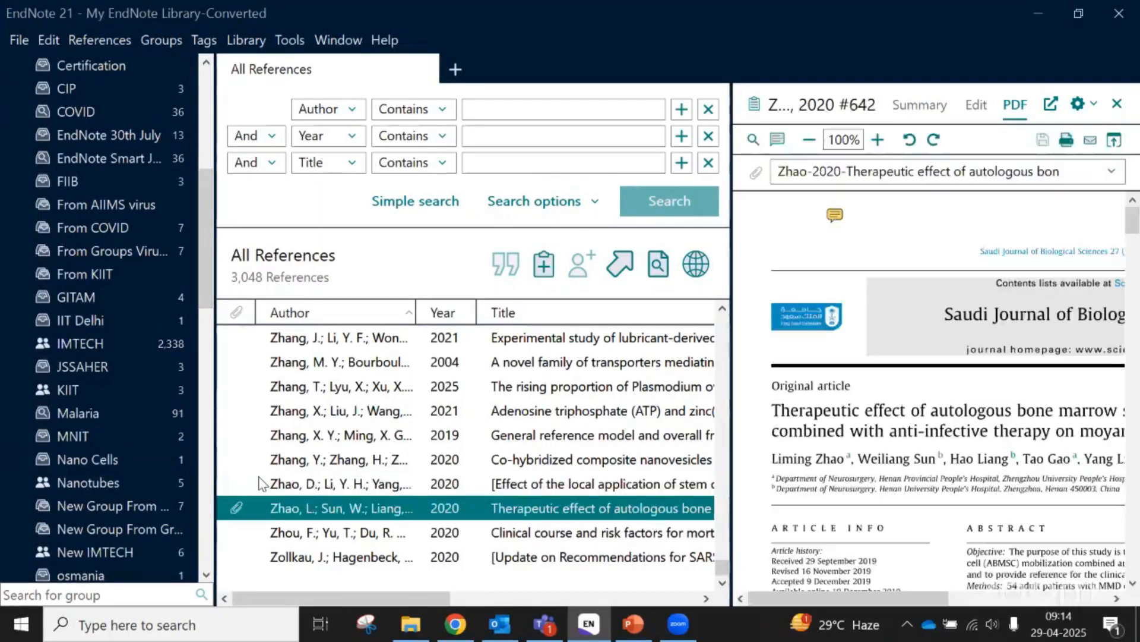
pyautogui.click(262, 483)
pyautogui.hotkey('shift', 'Down')
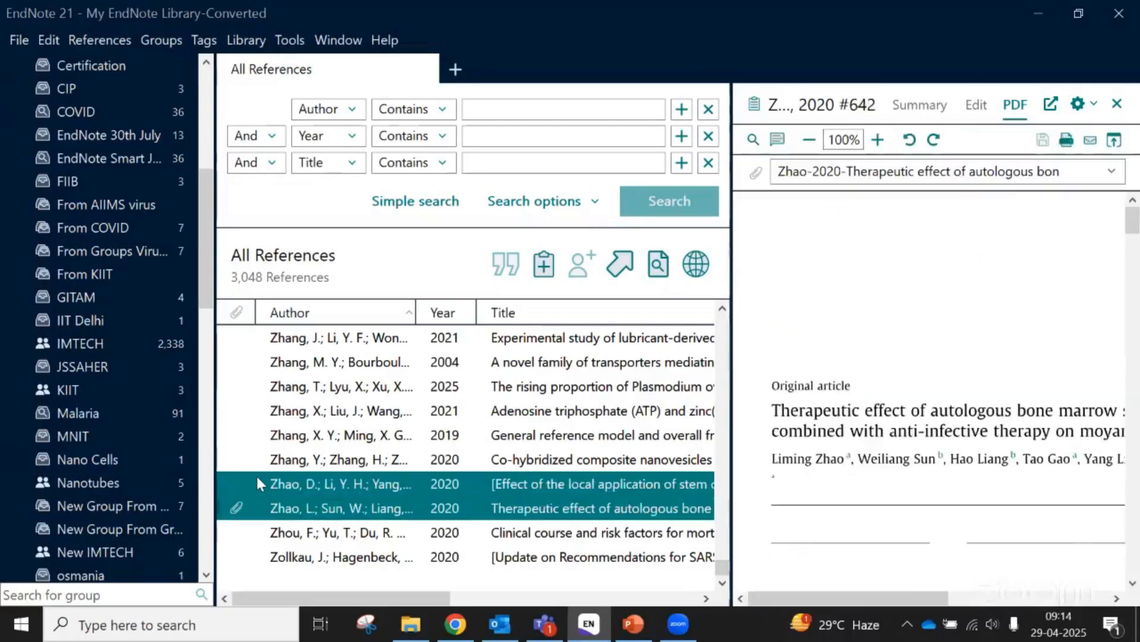
pyautogui.moveTo(227, 489); pyautogui.dragTo(136, 454)
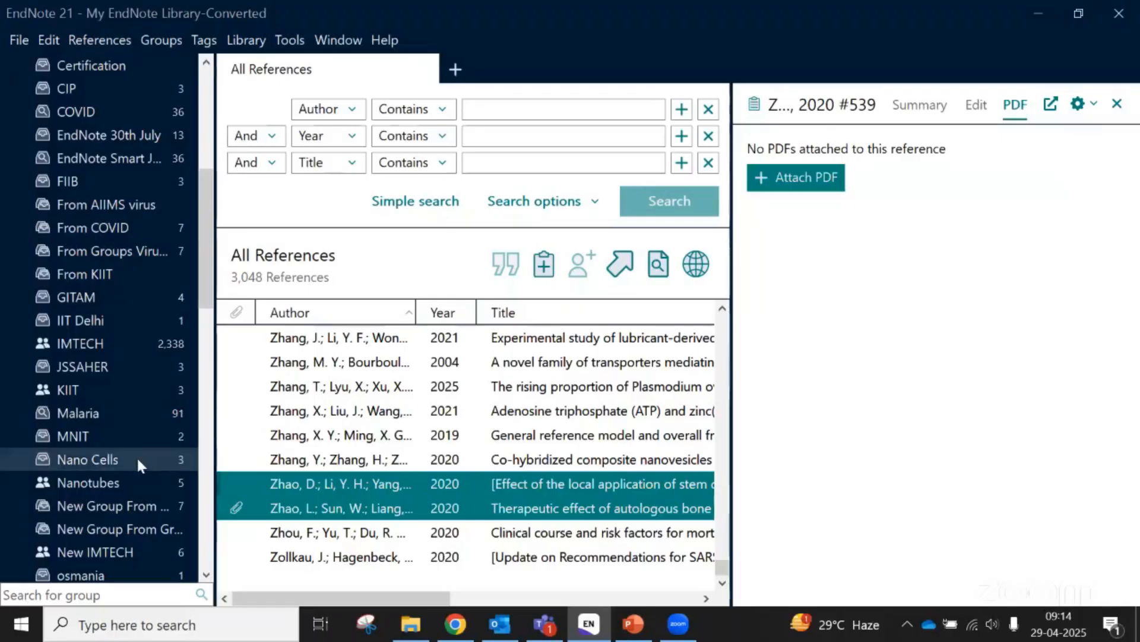
pyautogui.click(100, 461)
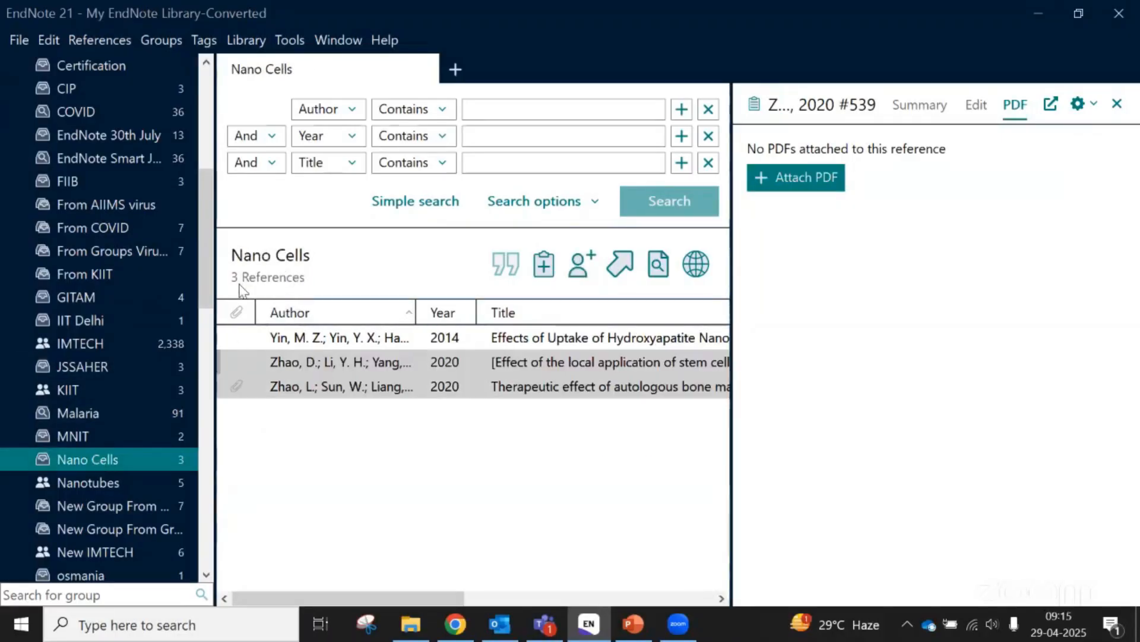
# Review the Yin 2014, Zhao D. and Zhao L. references, browse All References, then reopen Nano Cells
pyautogui.click(306, 342)
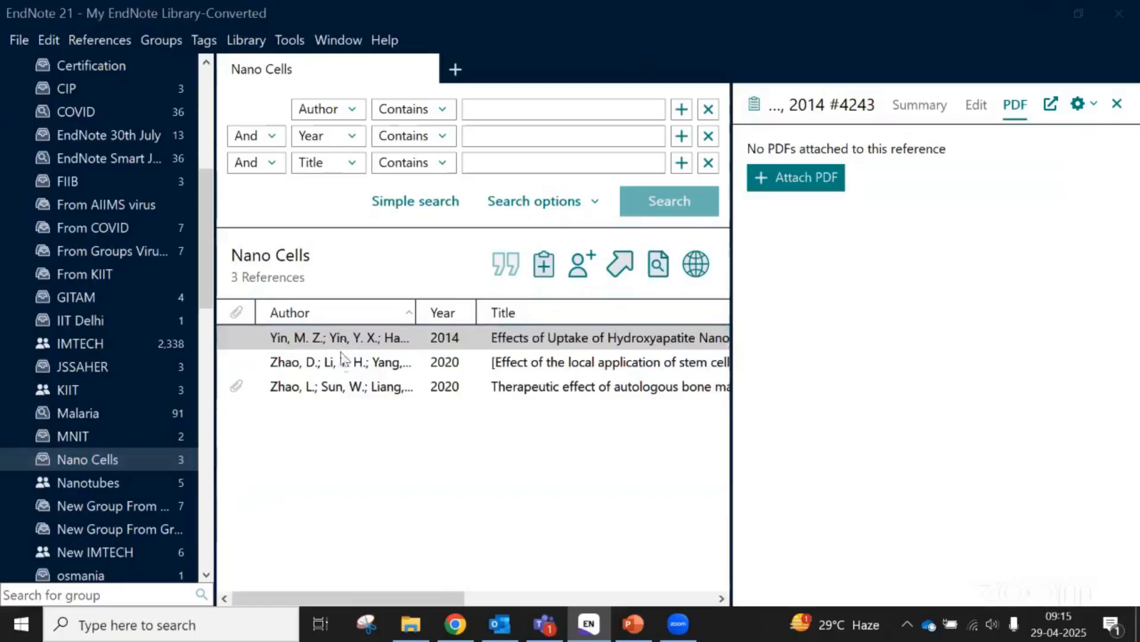
pyautogui.click(345, 361)
pyautogui.click(349, 387)
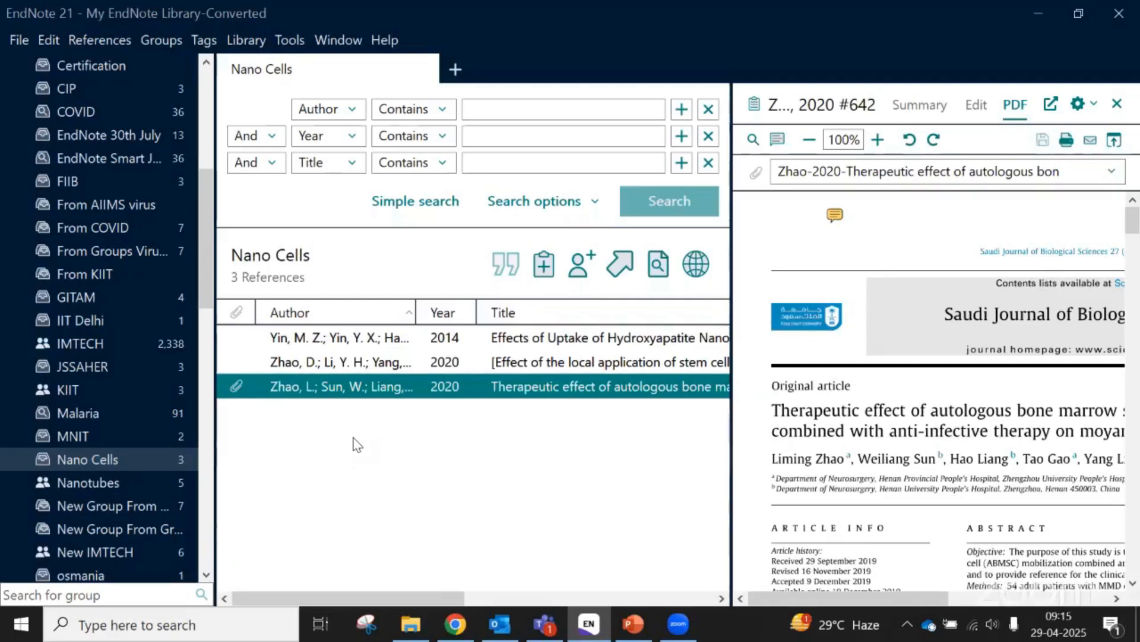
pyautogui.scroll(6, 77, 238)
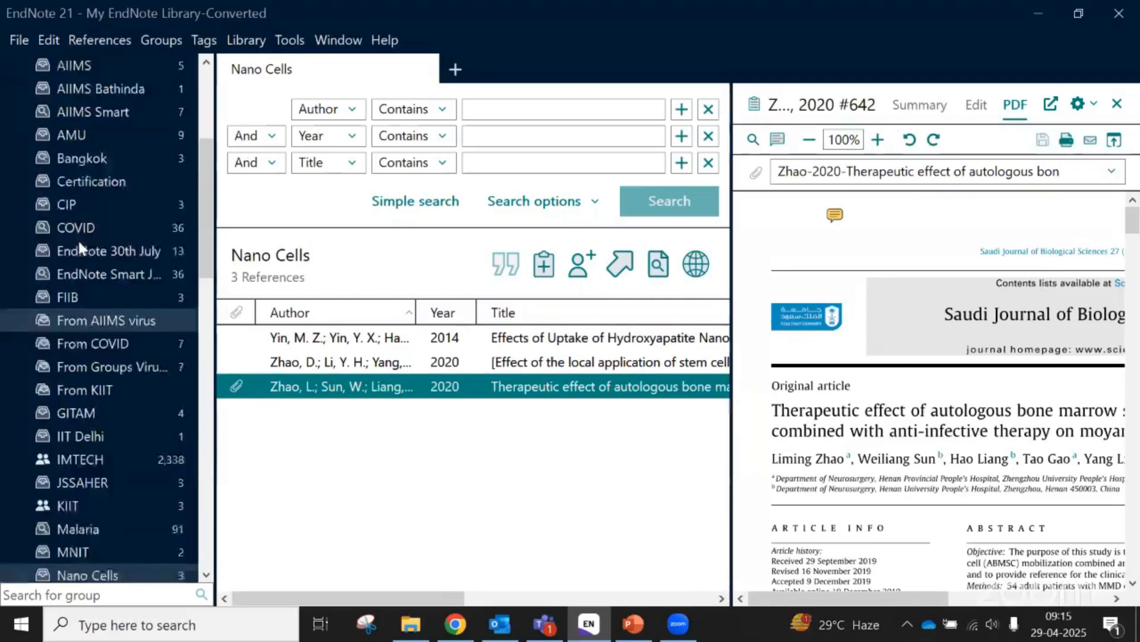
pyautogui.click(81, 117)
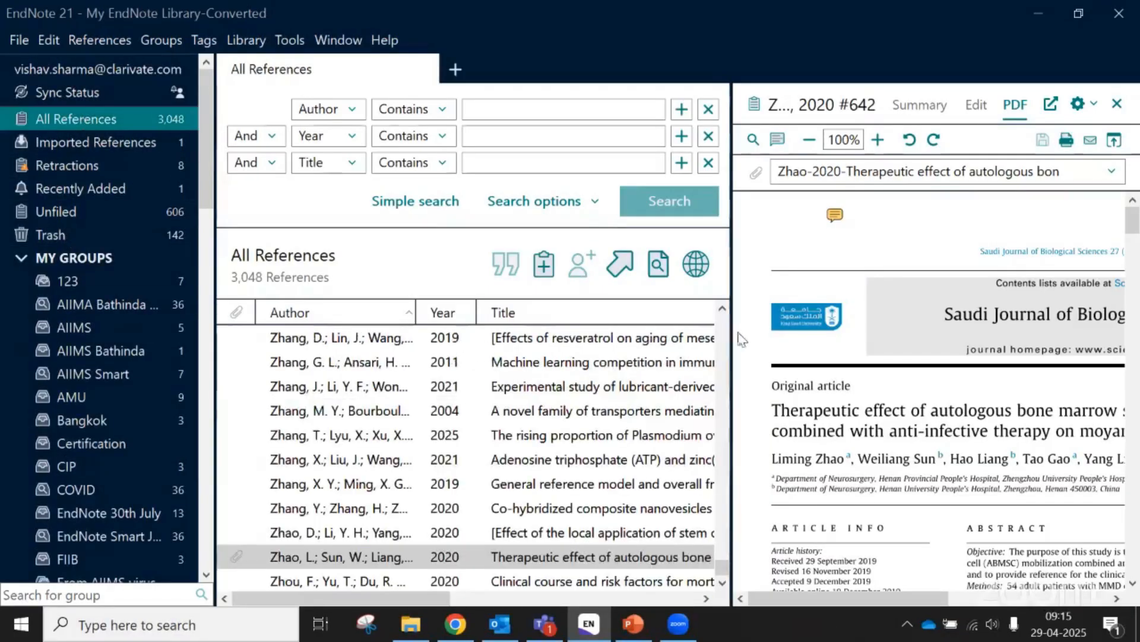
pyautogui.moveTo(720, 567); pyautogui.dragTo(737, 309)
pyautogui.click(54, 120)
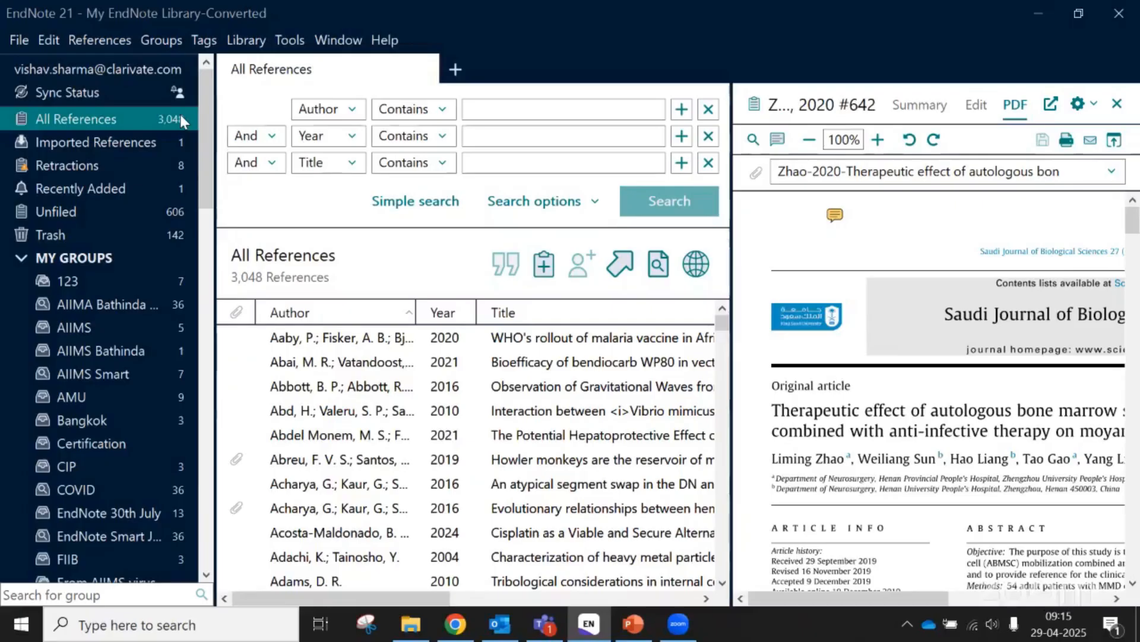
pyautogui.moveTo(205, 152); pyautogui.dragTo(236, 297)
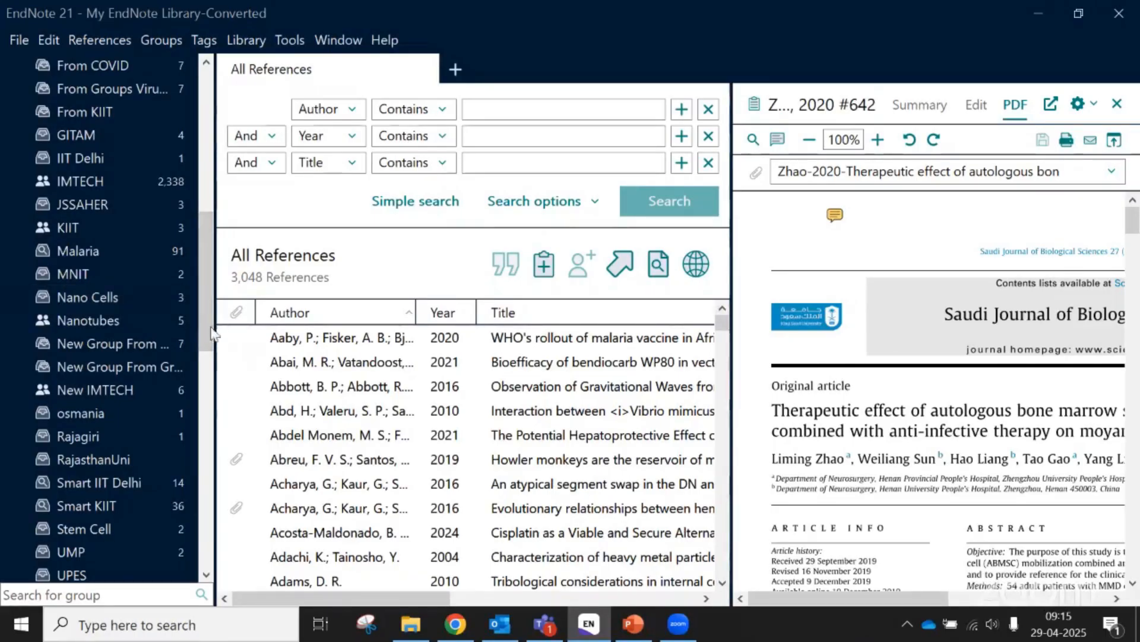
pyautogui.click(107, 301)
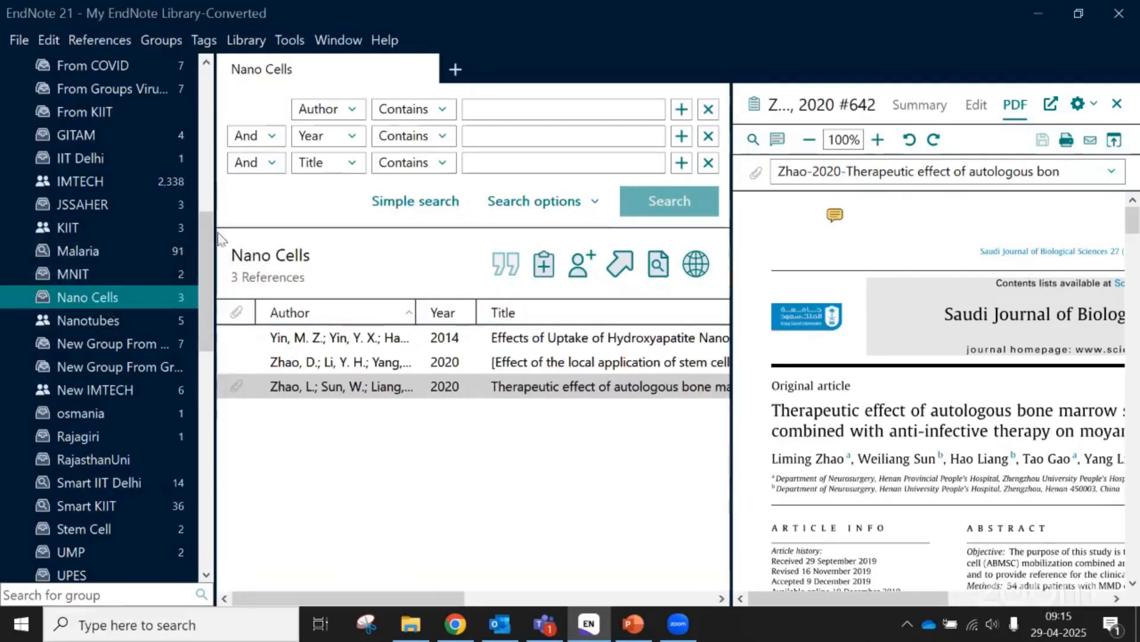
pyautogui.moveTo(203, 258); pyautogui.dragTo(206, 111)
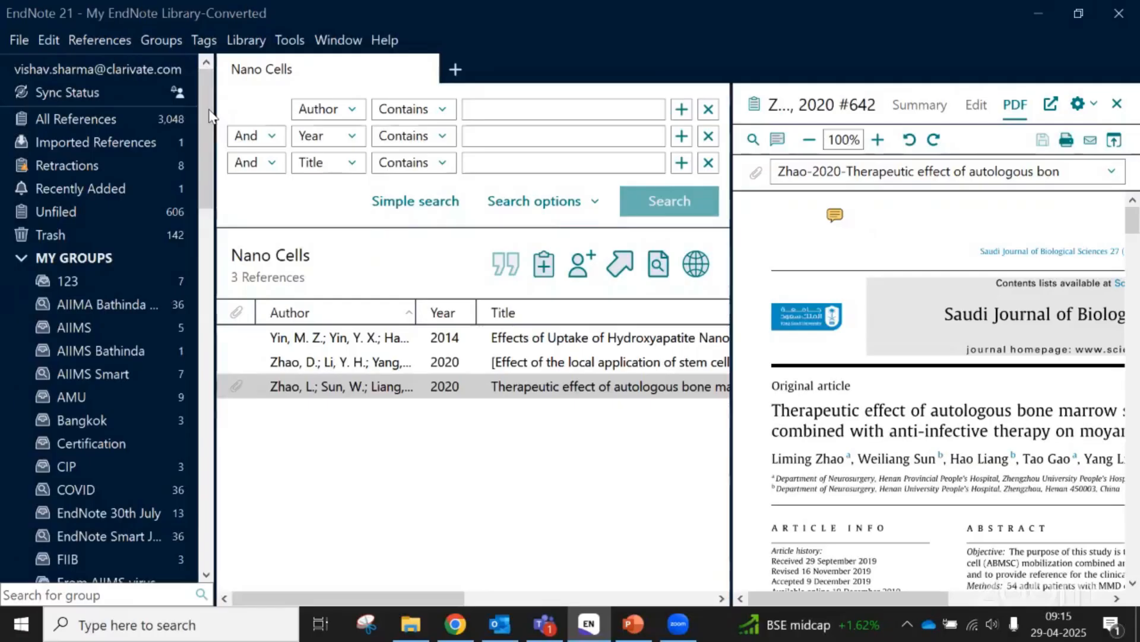
# Start a new smart group from Groups > Create Smart Group
pyautogui.click(161, 40)
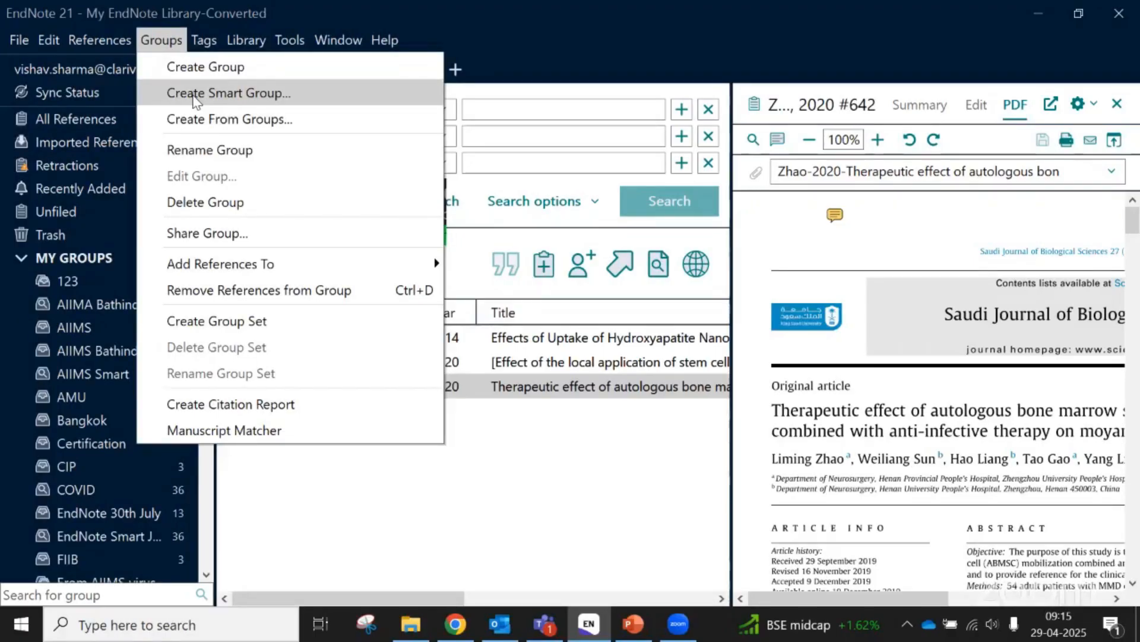
pyautogui.click(611, 181)
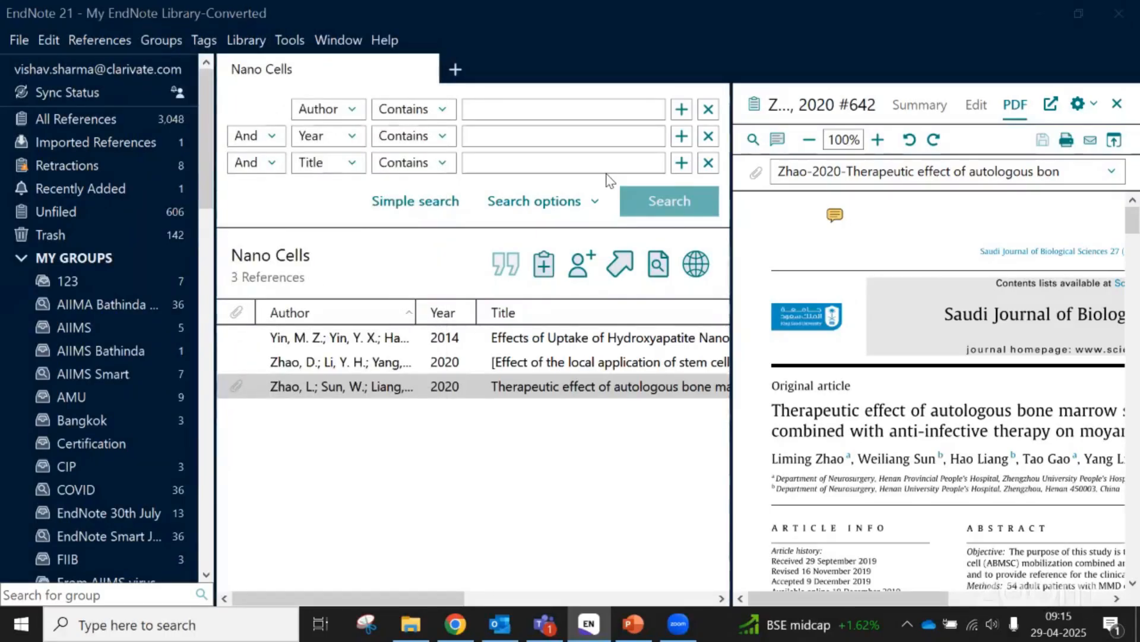
pyautogui.click(163, 40)
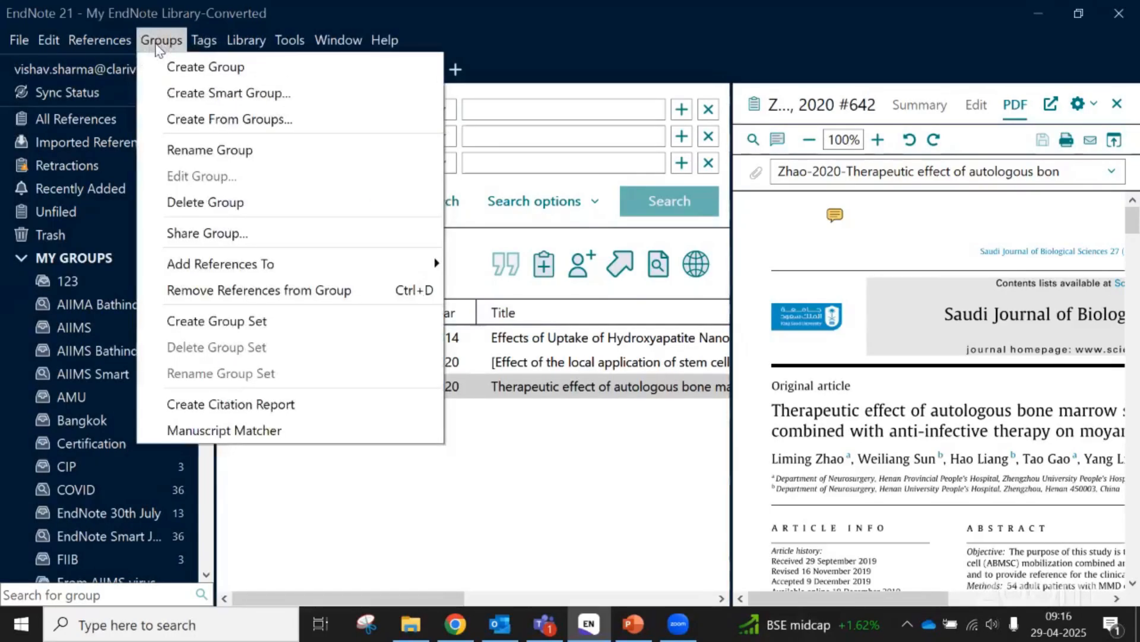
pyautogui.click(187, 94)
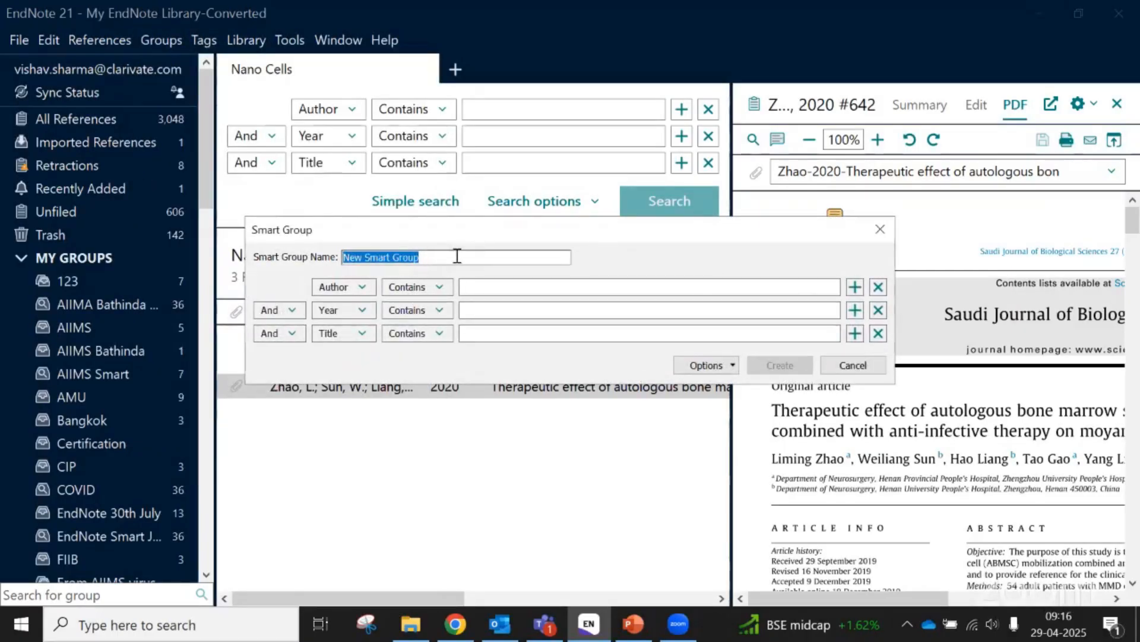
# Name the new smart group 'Smart Nano Cells', keeping Author as the first criterion field
pyautogui.write('Smart Nano Cells')
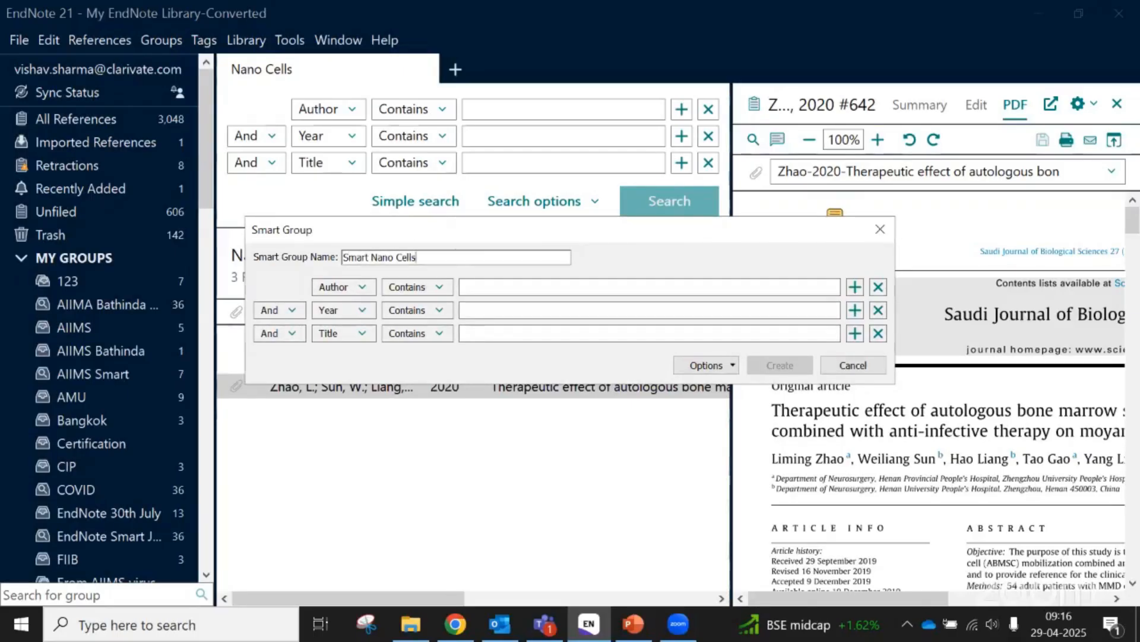
pyautogui.moveTo(369, 259); pyautogui.dragTo(342, 262)
pyautogui.click(449, 256)
pyautogui.click(359, 287)
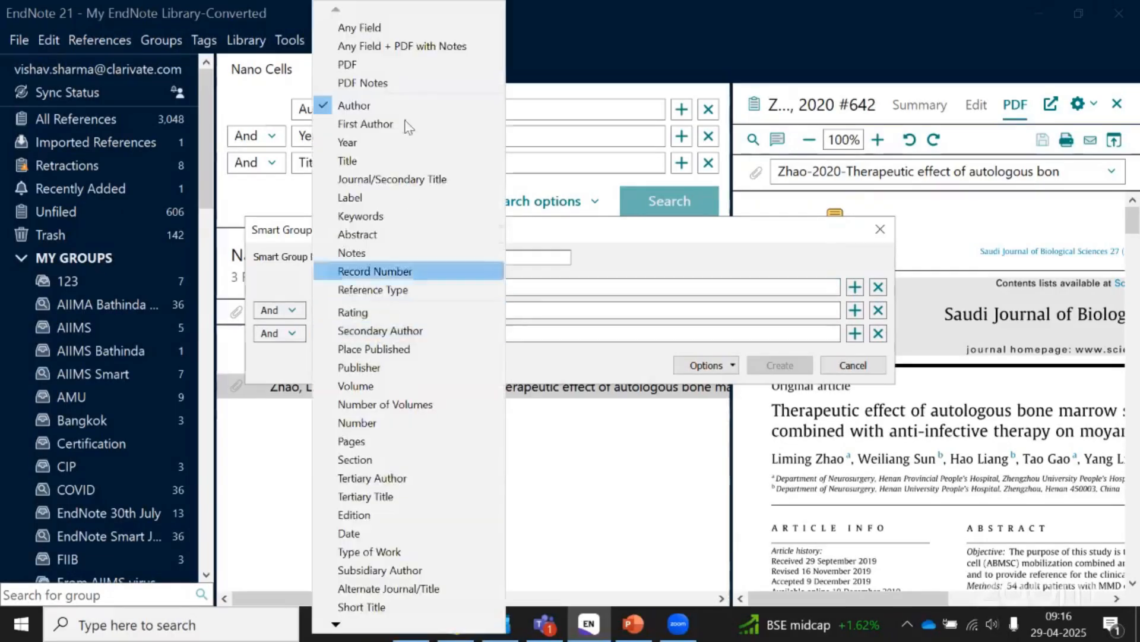
pyautogui.click(354, 105)
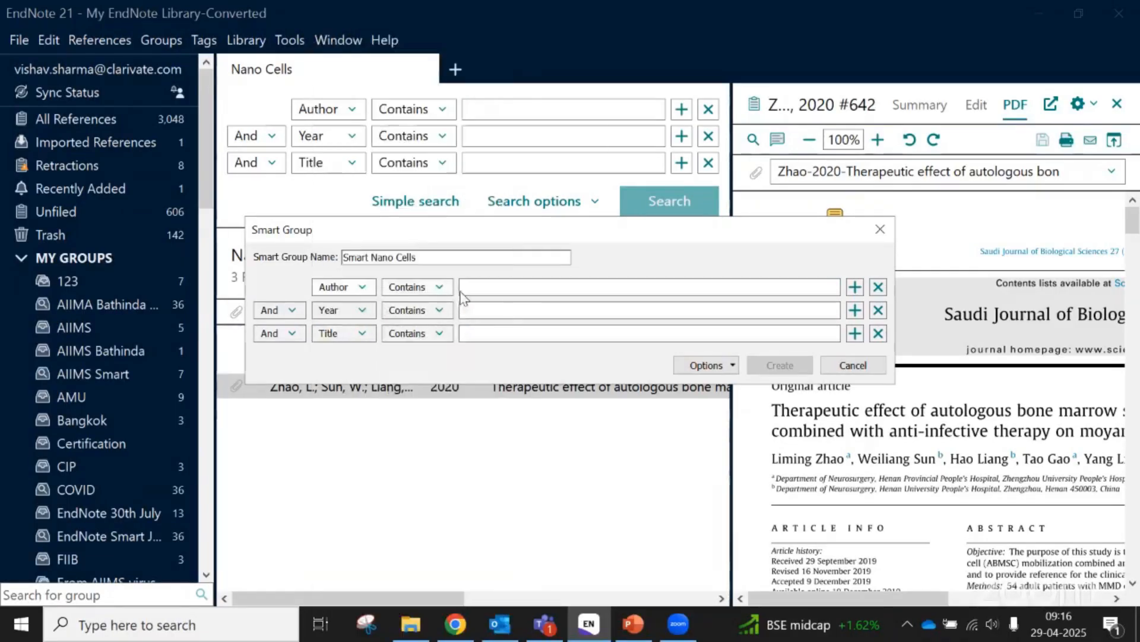
# Set the first criterion to Keywords contains 'nano cells'
pyautogui.click(494, 286)
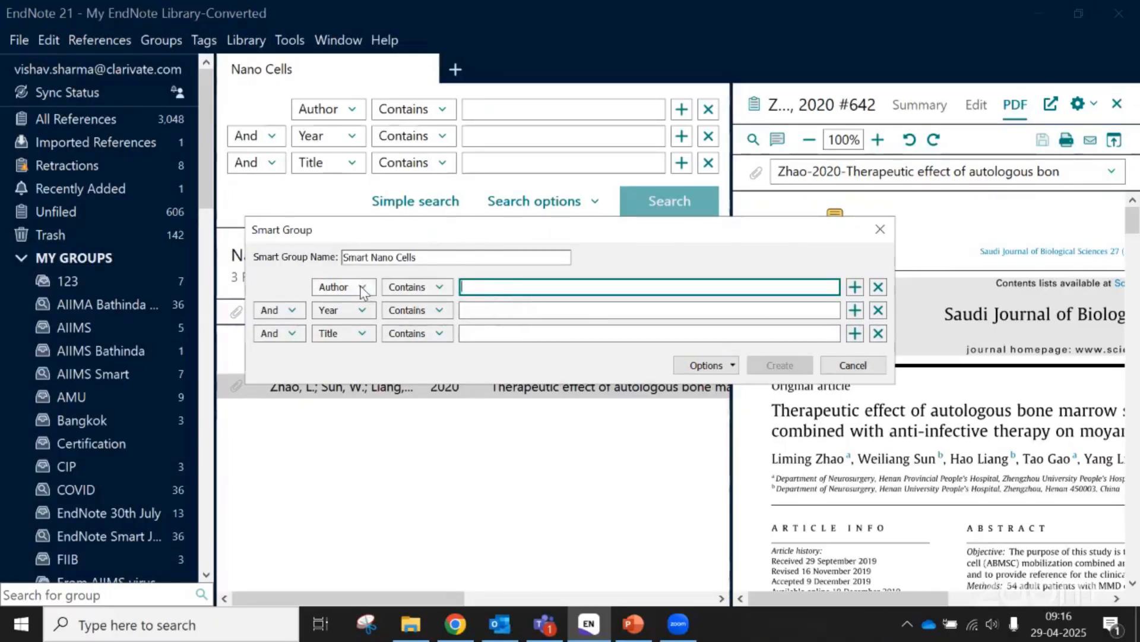
pyautogui.moveTo(370, 256); pyautogui.dragTo(433, 261)
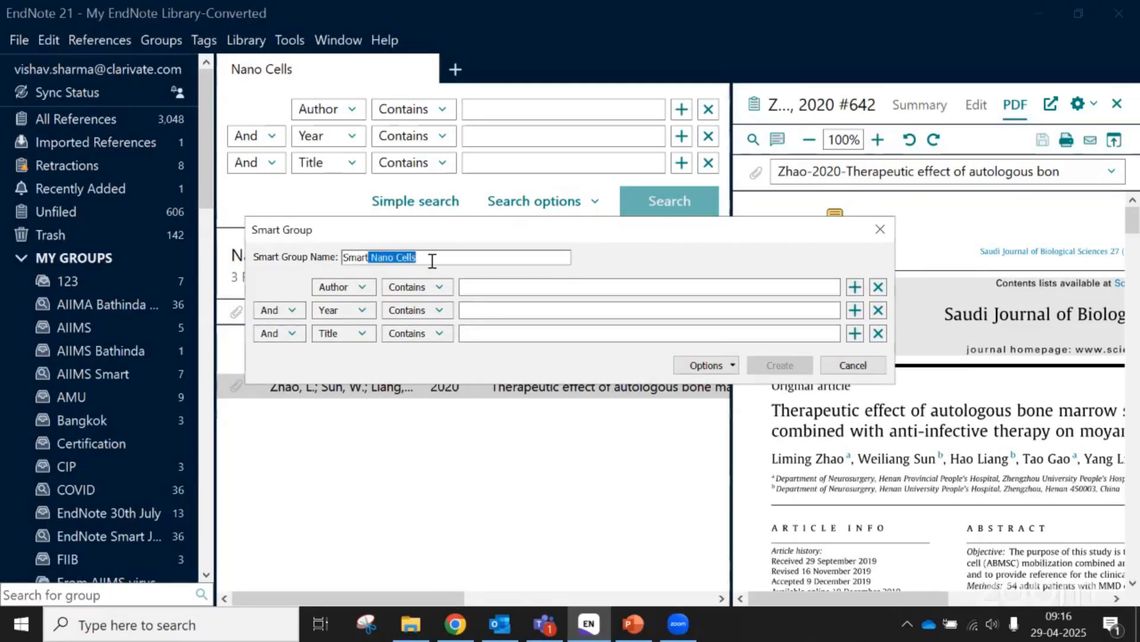
pyautogui.click(363, 290)
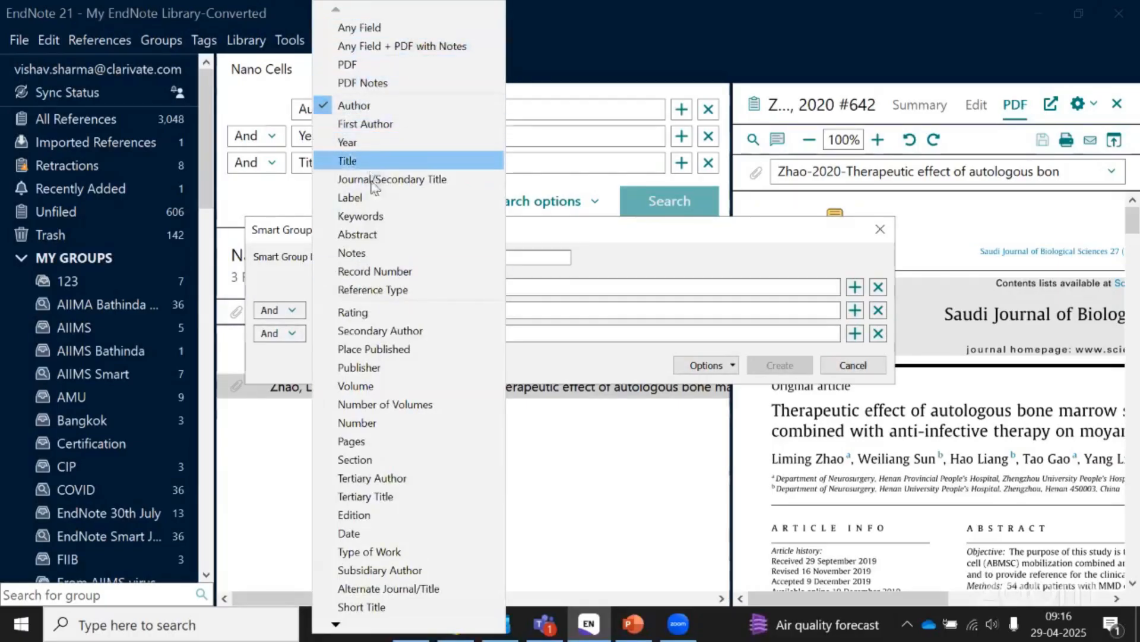
pyautogui.click(359, 216)
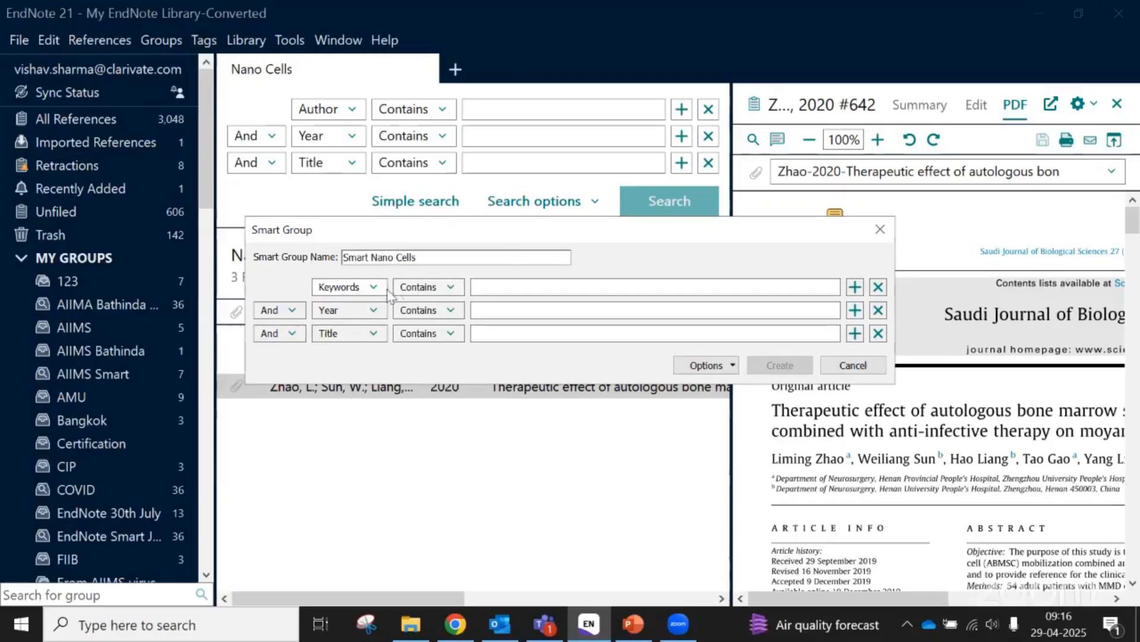
pyautogui.click(484, 288)
pyautogui.write('nano cells')
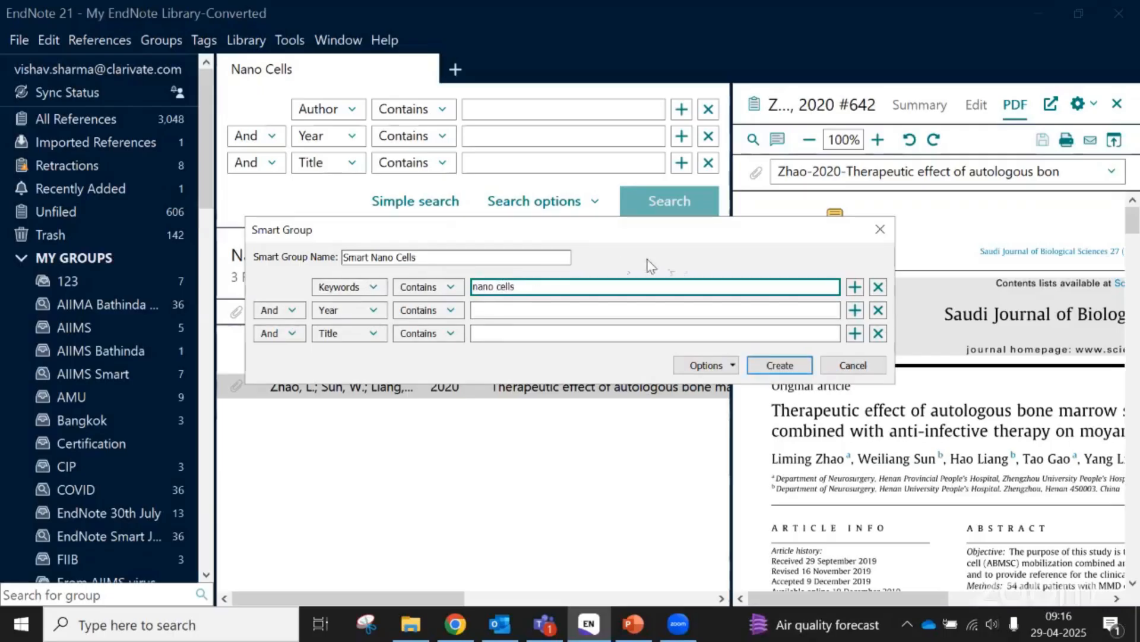
# Leave the second and third criteria as And Year and Title, then create the smart group
pyautogui.click(300, 313)
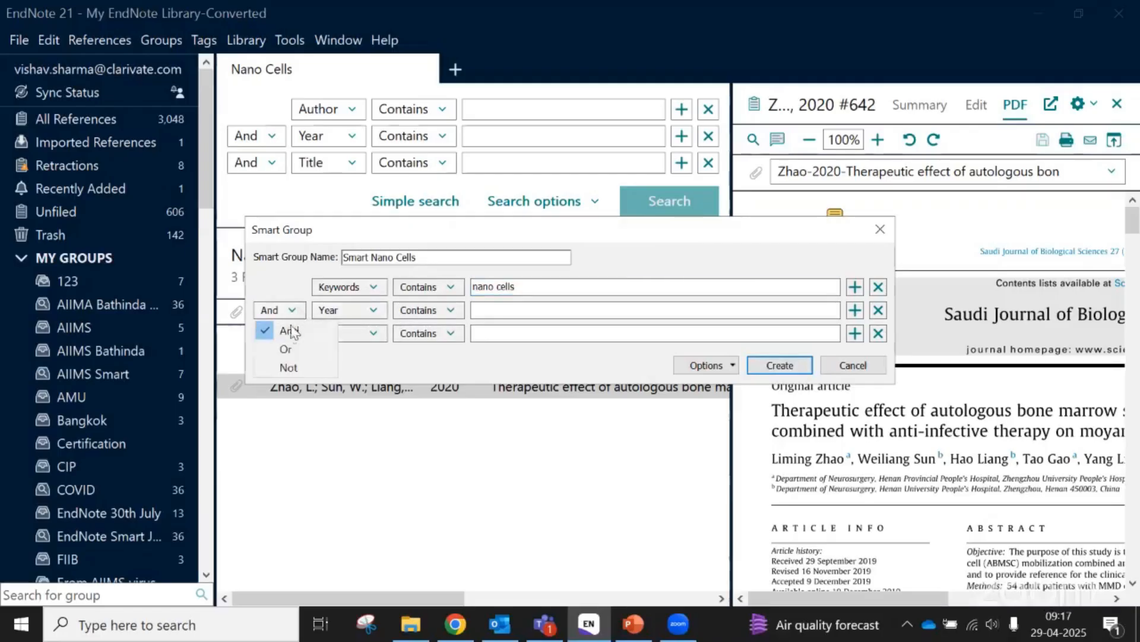
pyautogui.click(292, 317)
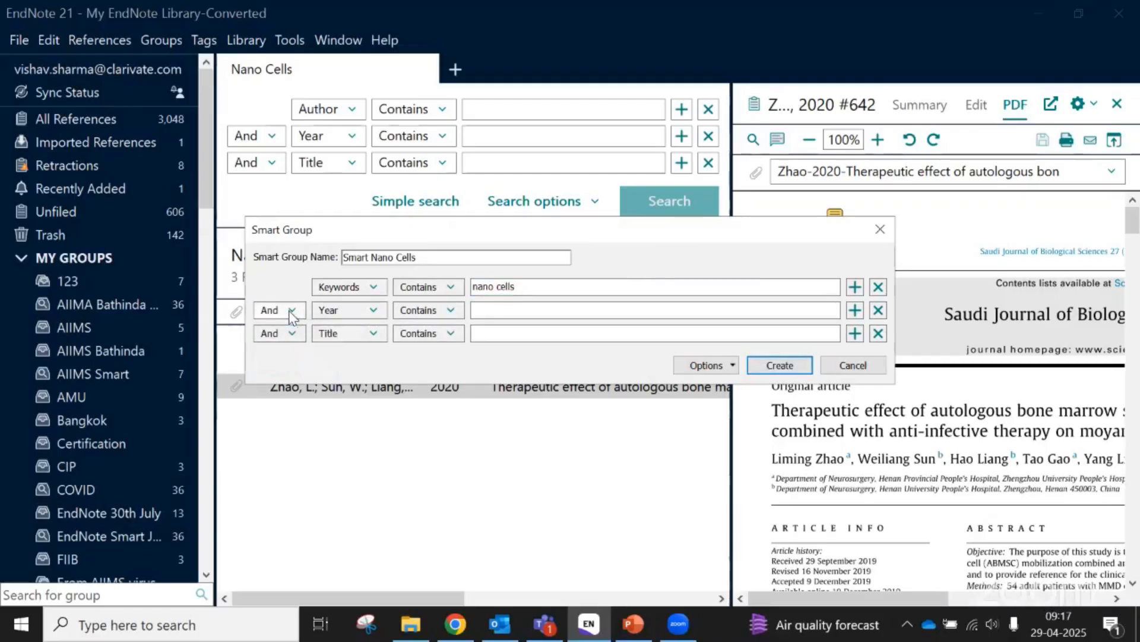
pyautogui.click(374, 310)
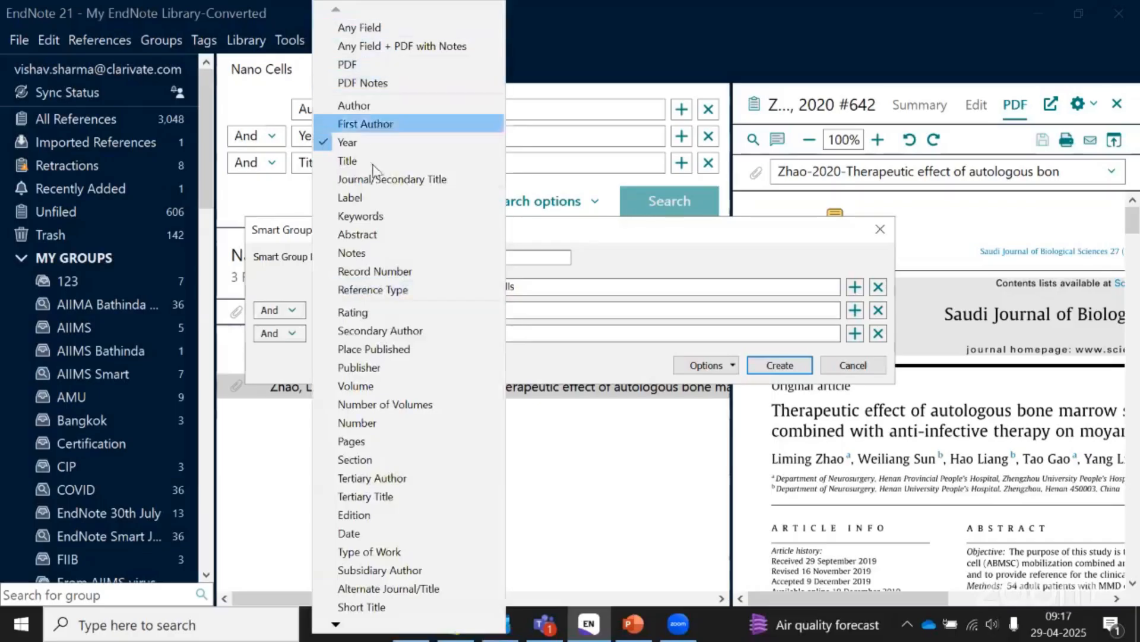
pyautogui.click(350, 143)
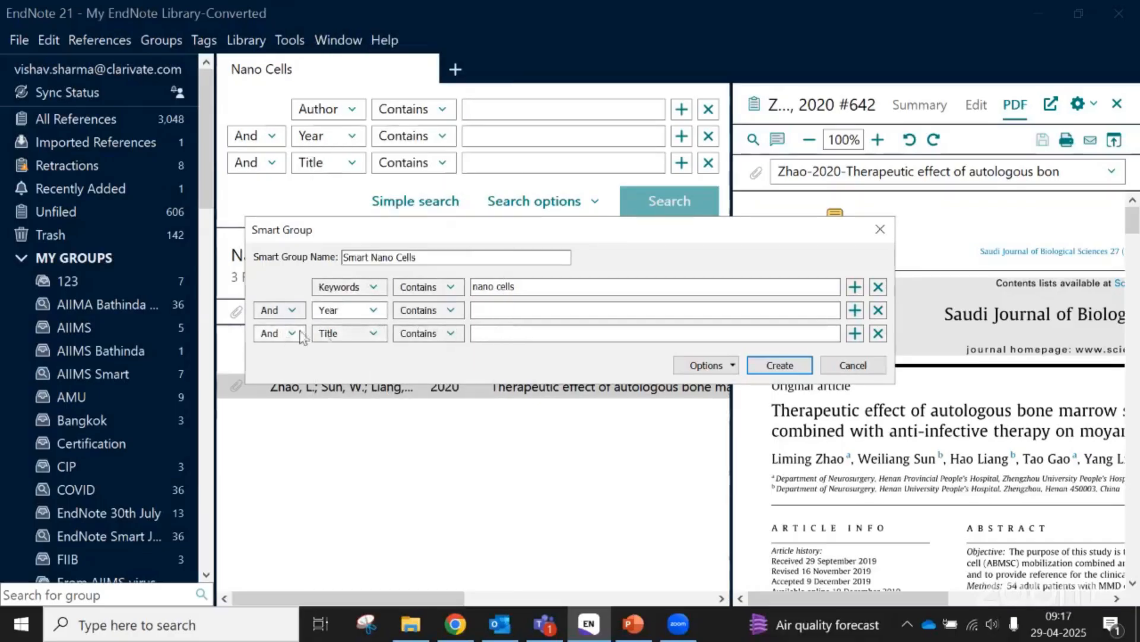
pyautogui.click(373, 334)
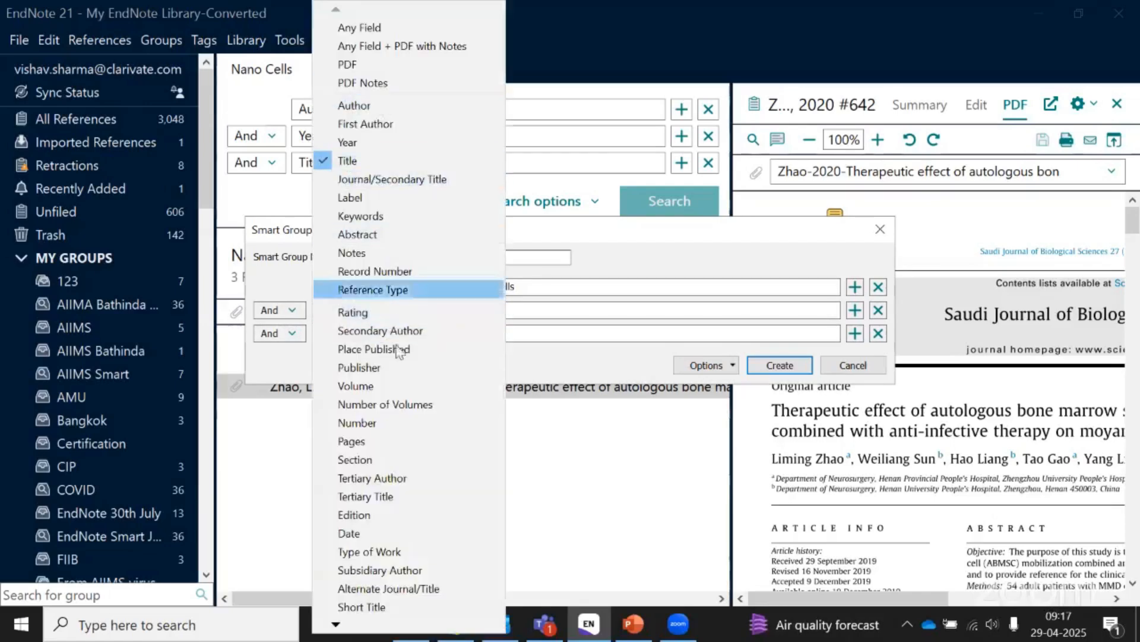
pyautogui.click(265, 279)
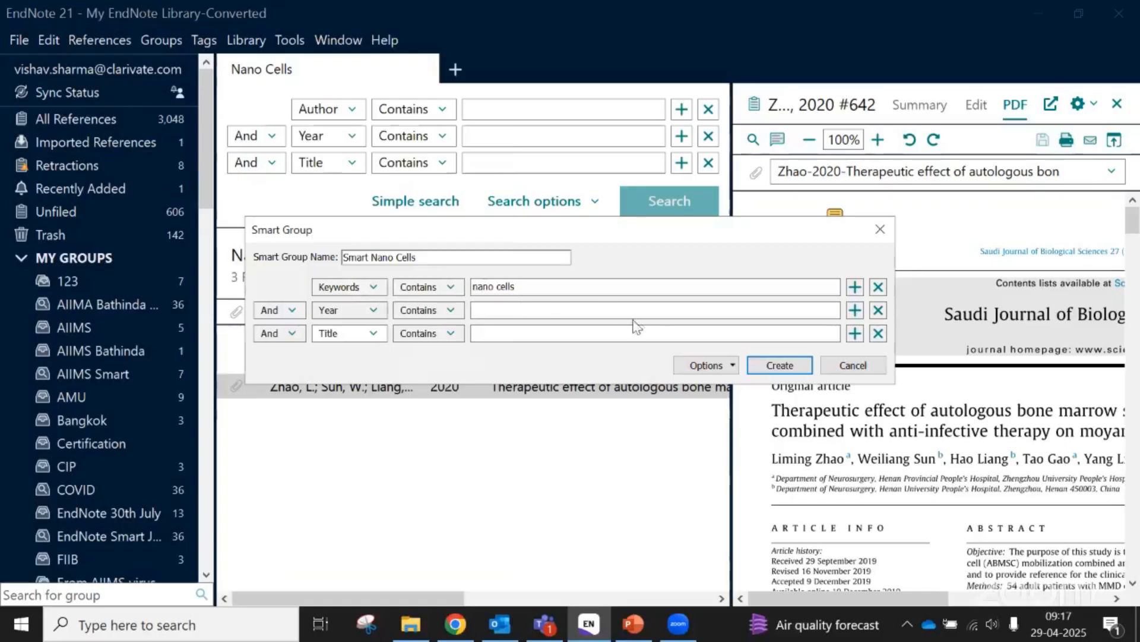
pyautogui.click(780, 365)
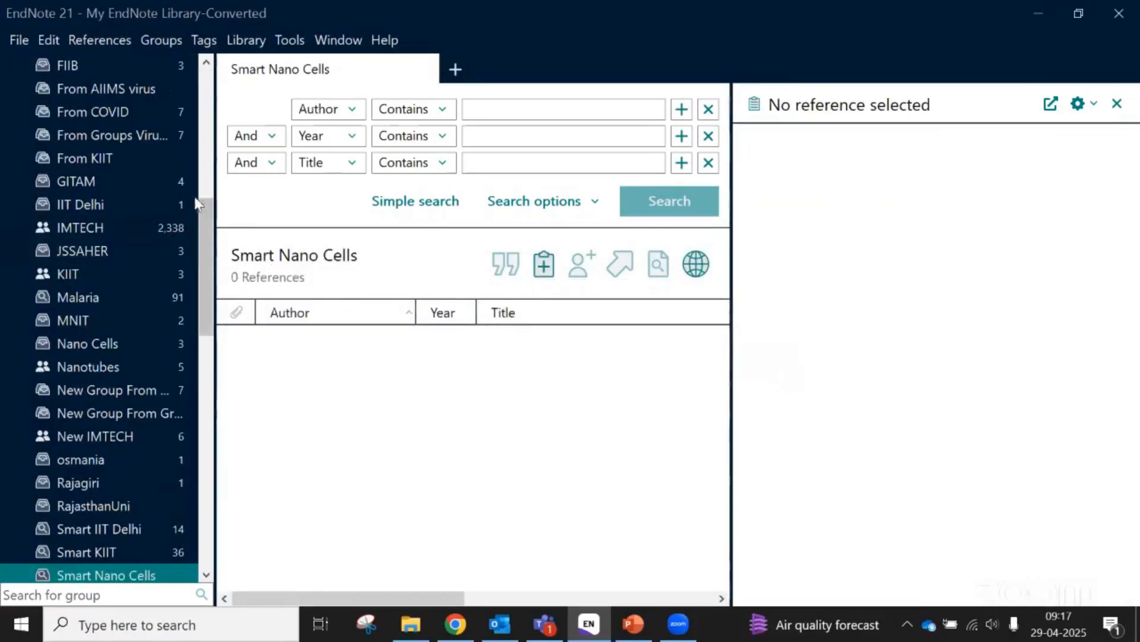
# Scroll the groups pane to Smart Nano Cells and bring up its context menu
pyautogui.moveTo(200, 217); pyautogui.dragTo(205, 288)
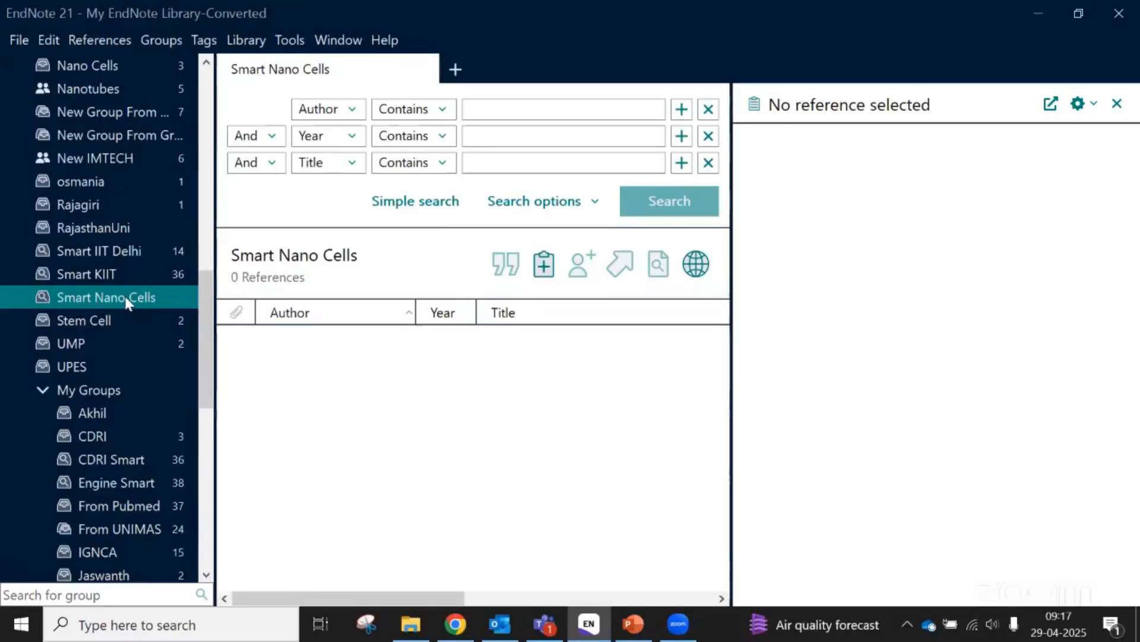
pyautogui.moveTo(205, 301)
pyautogui.mouseDown()
pyautogui.moveTo(209, 244)
pyautogui.moveTo(209, 296)
pyautogui.mouseUp()
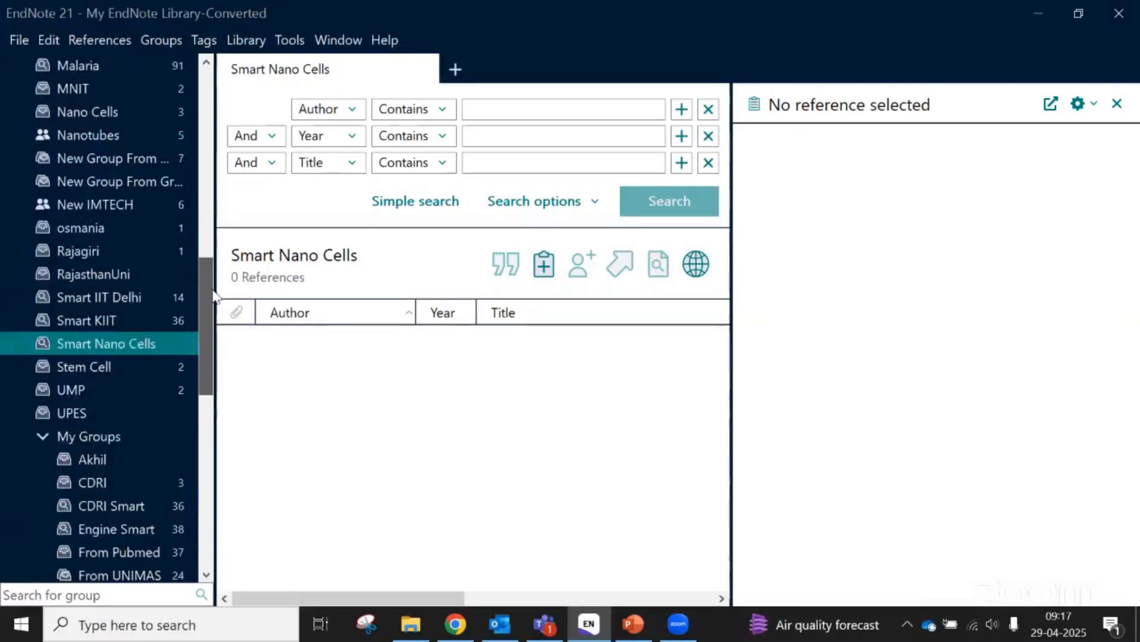
pyautogui.rightClick(94, 344)
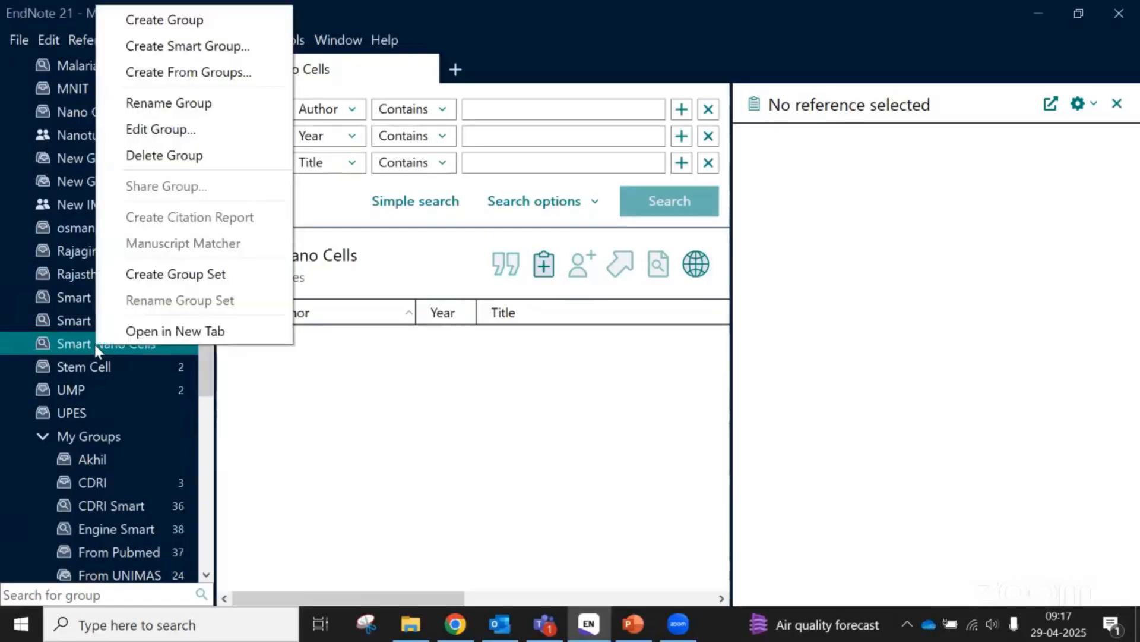
# Edit the group: rename it 'Smart Virus Covid', change the Keywords value to 'virus', and save
pyautogui.click(150, 131)
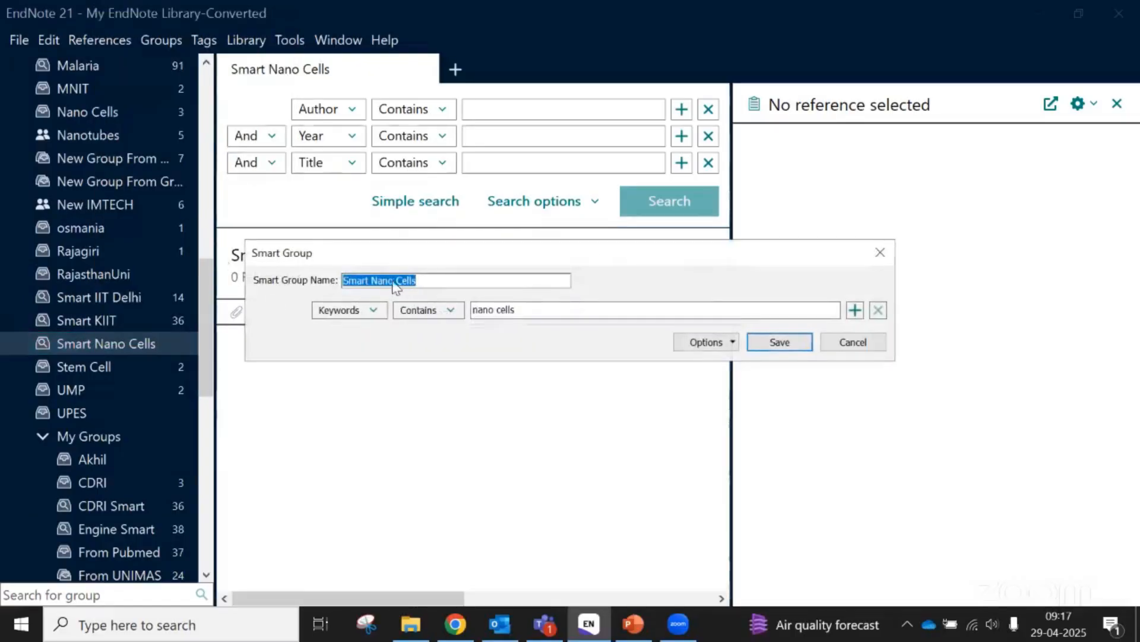
pyautogui.moveTo(425, 283); pyautogui.dragTo(373, 283)
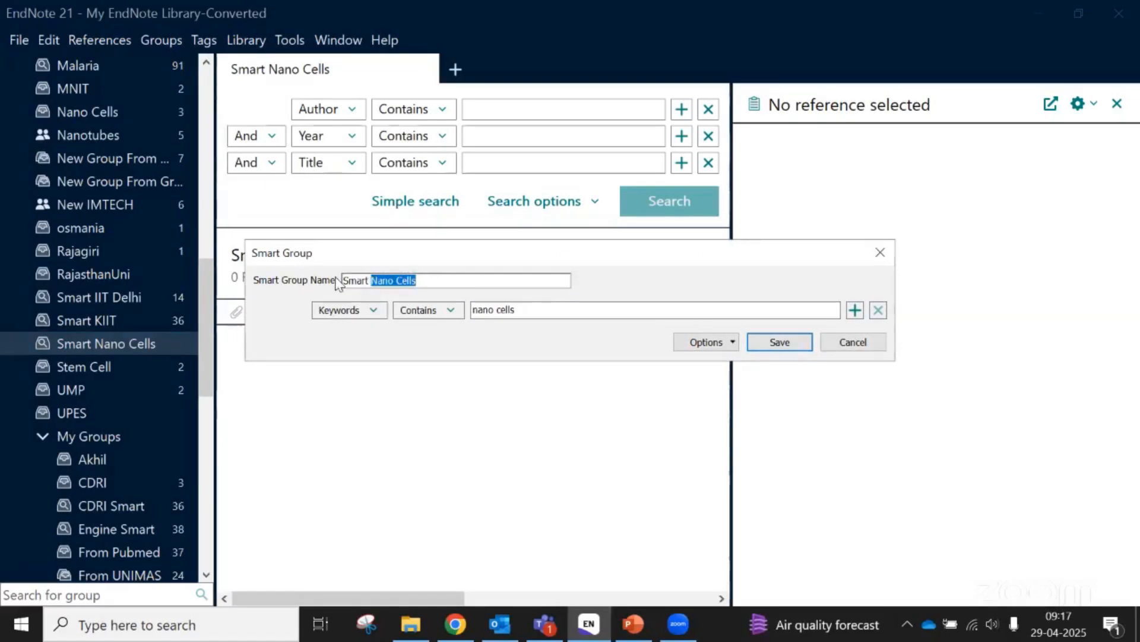
pyautogui.write('Virus')
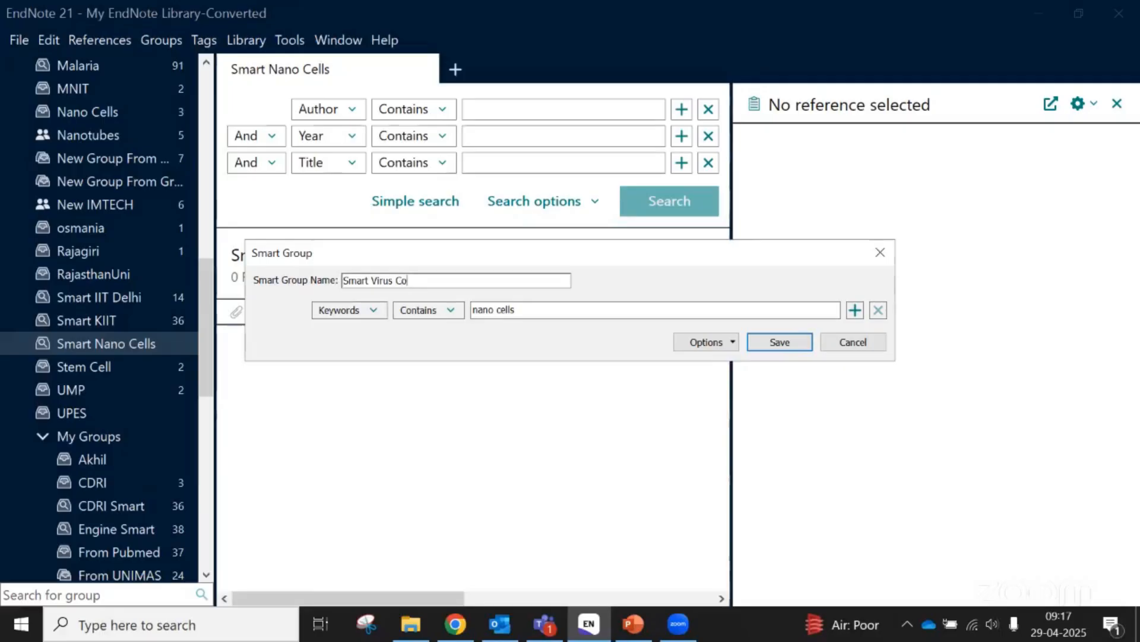
pyautogui.moveTo(543, 308); pyautogui.dragTo(453, 310)
pyautogui.write('virus')
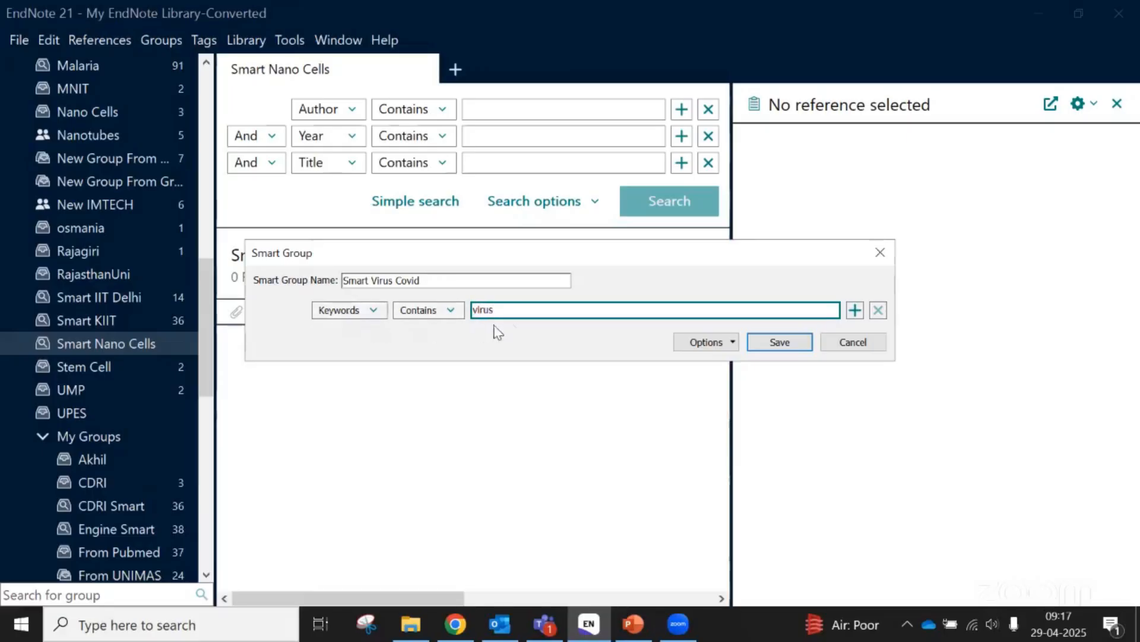
pyautogui.moveTo(421, 280); pyautogui.dragTo(343, 279)
pyautogui.click(465, 281)
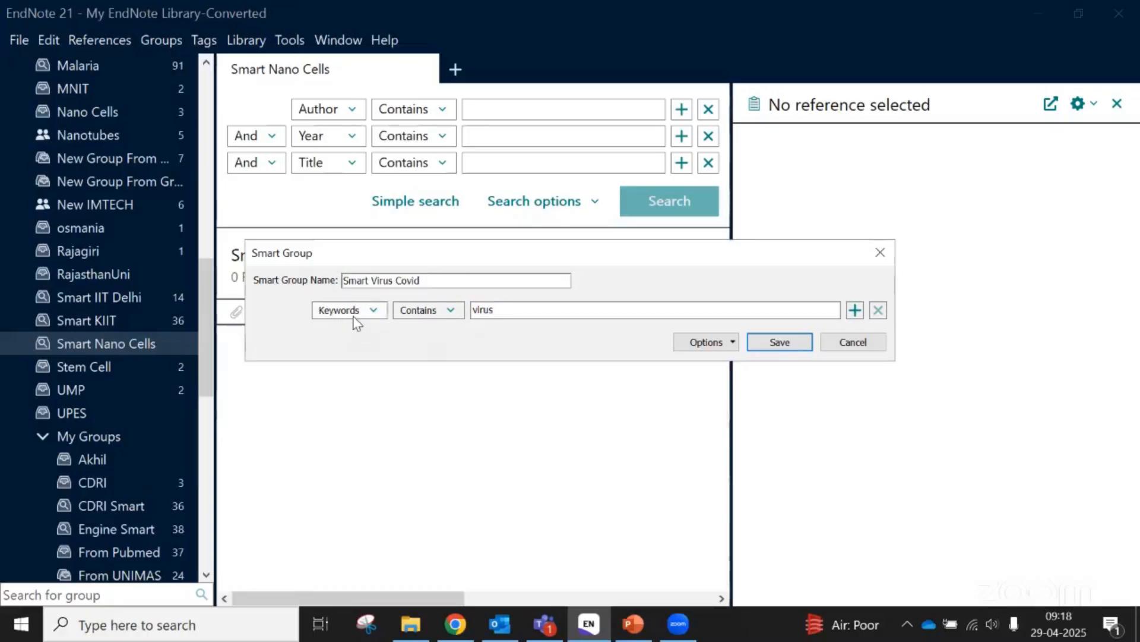
pyautogui.moveTo(509, 314); pyautogui.dragTo(471, 311)
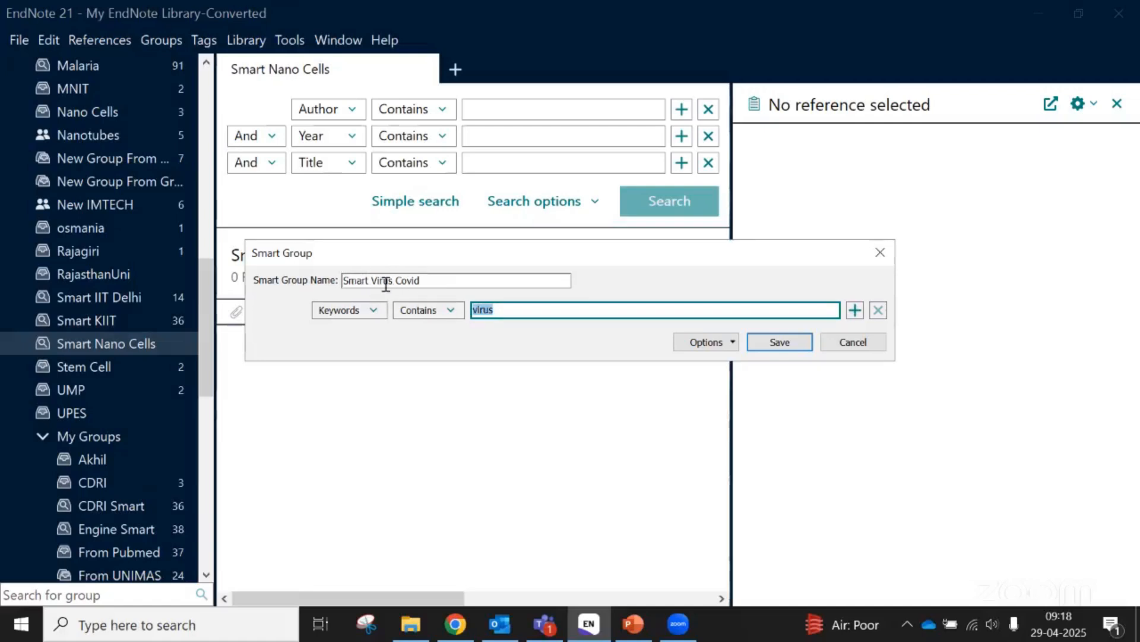
pyautogui.click(780, 343)
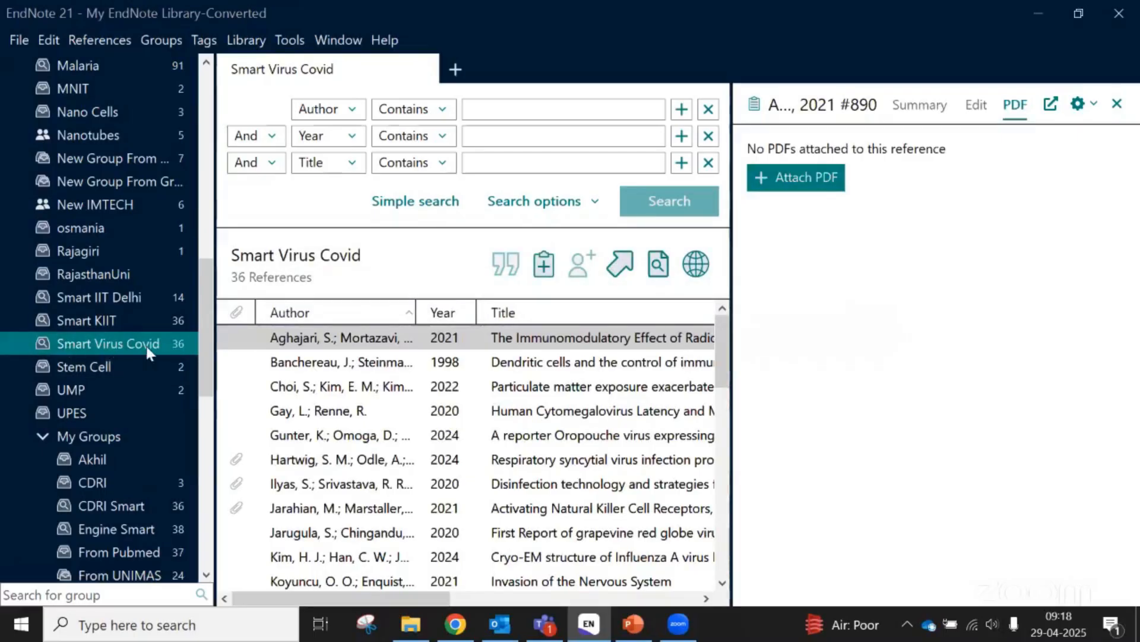
# Preview a few Smart Virus Covid references, then show All References (3,048)
pyautogui.click(252, 282)
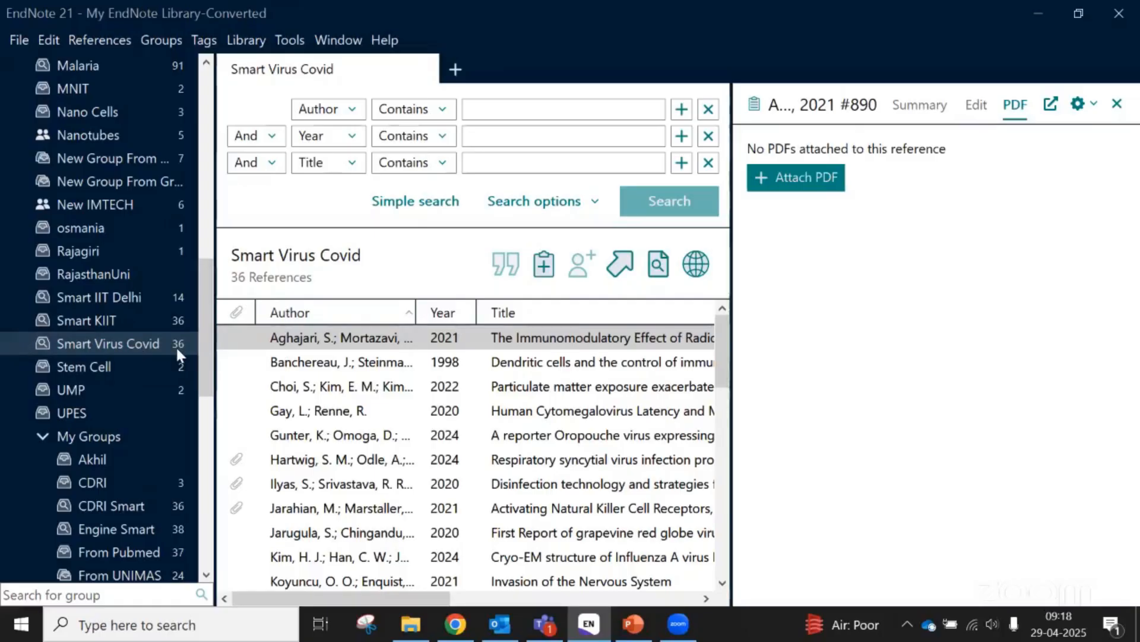
pyautogui.click(321, 348)
pyautogui.click(306, 364)
pyautogui.click(297, 338)
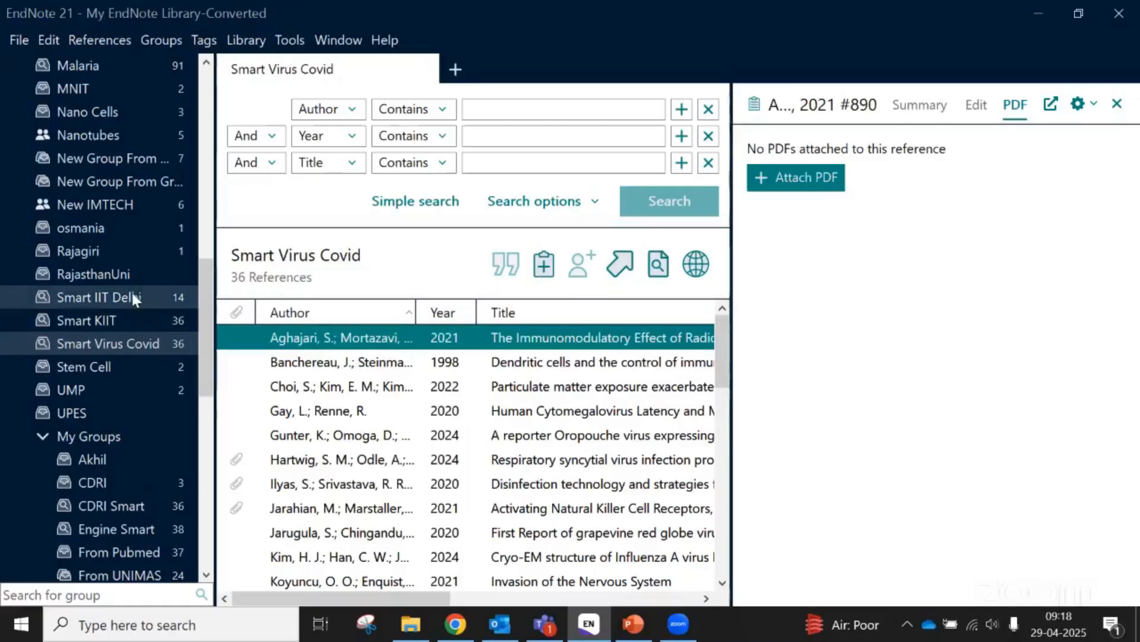
pyautogui.scroll(3, 133, 295)
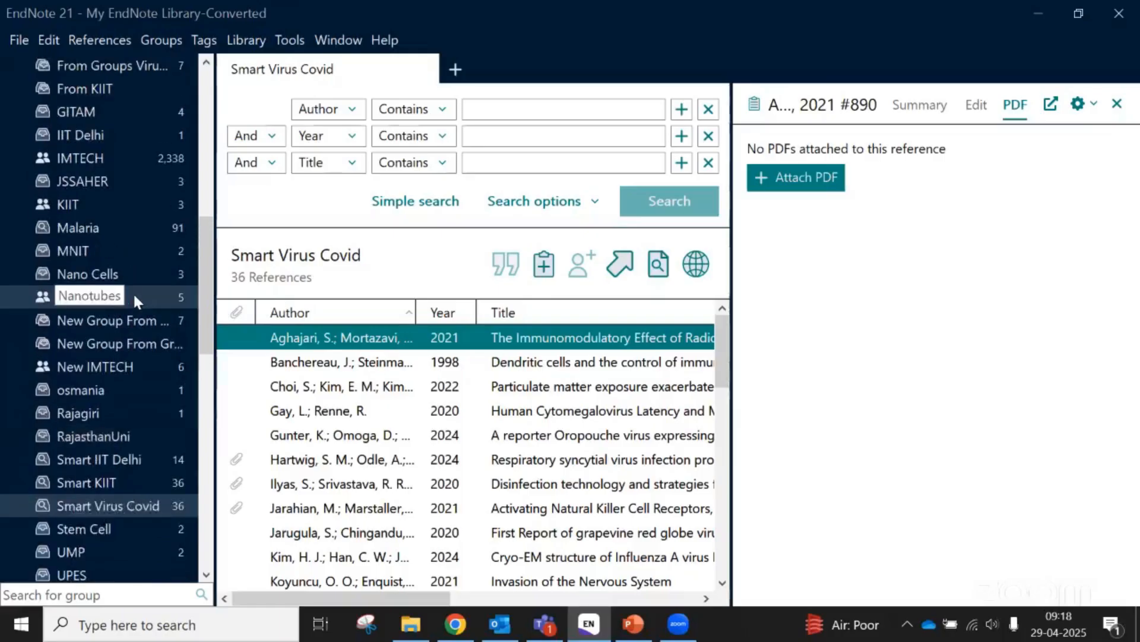
pyautogui.scroll(1, 133, 291)
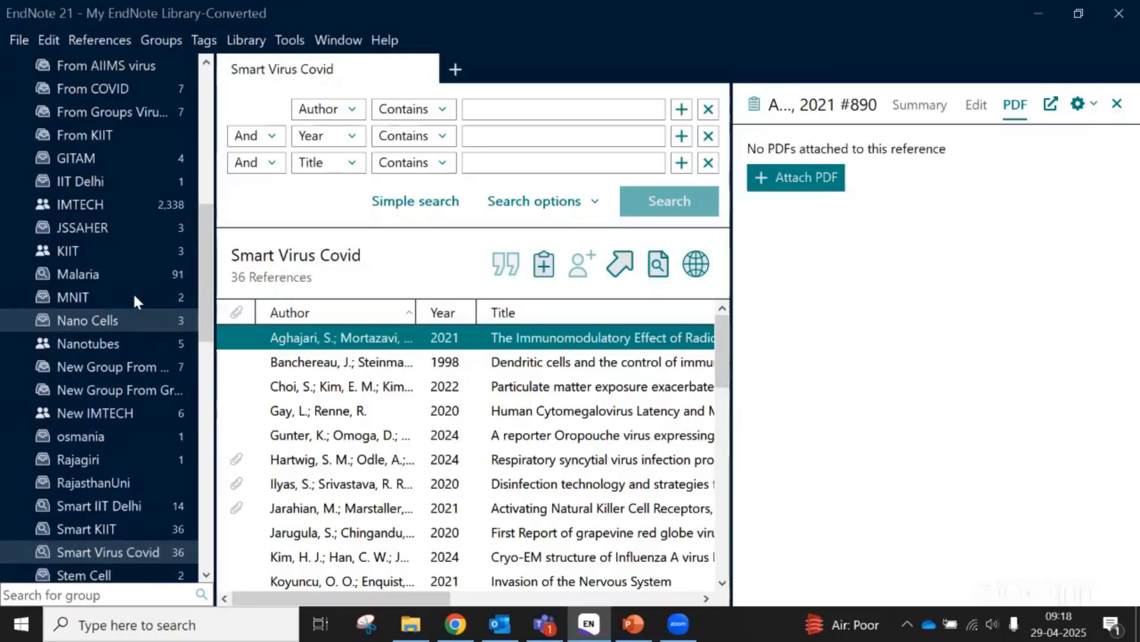
pyautogui.scroll(10, 135, 297)
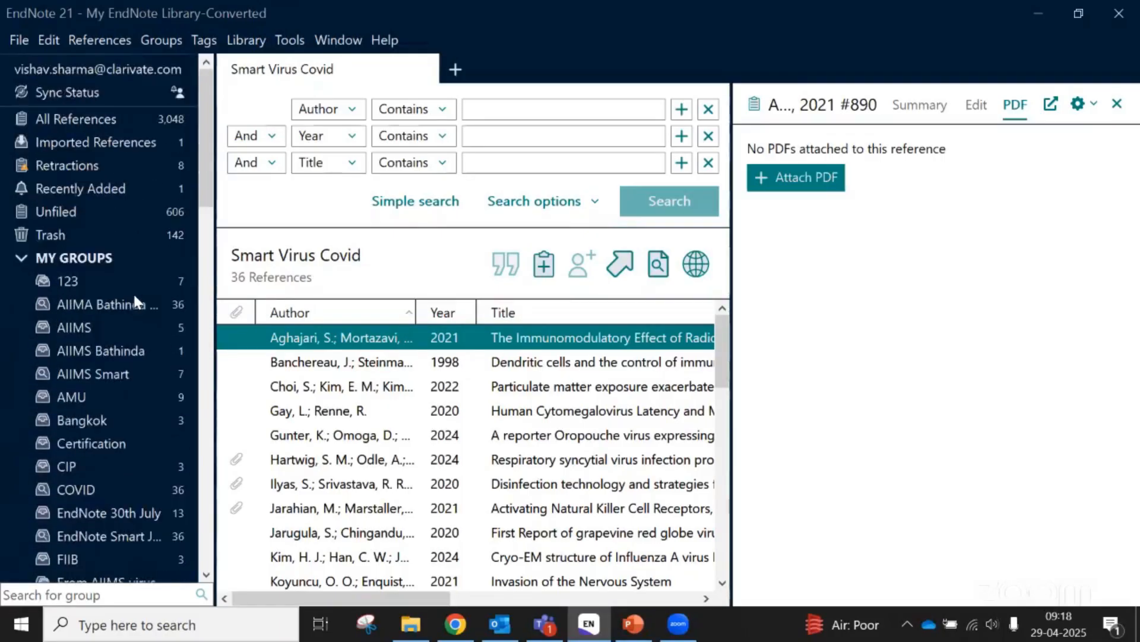
pyautogui.click(68, 118)
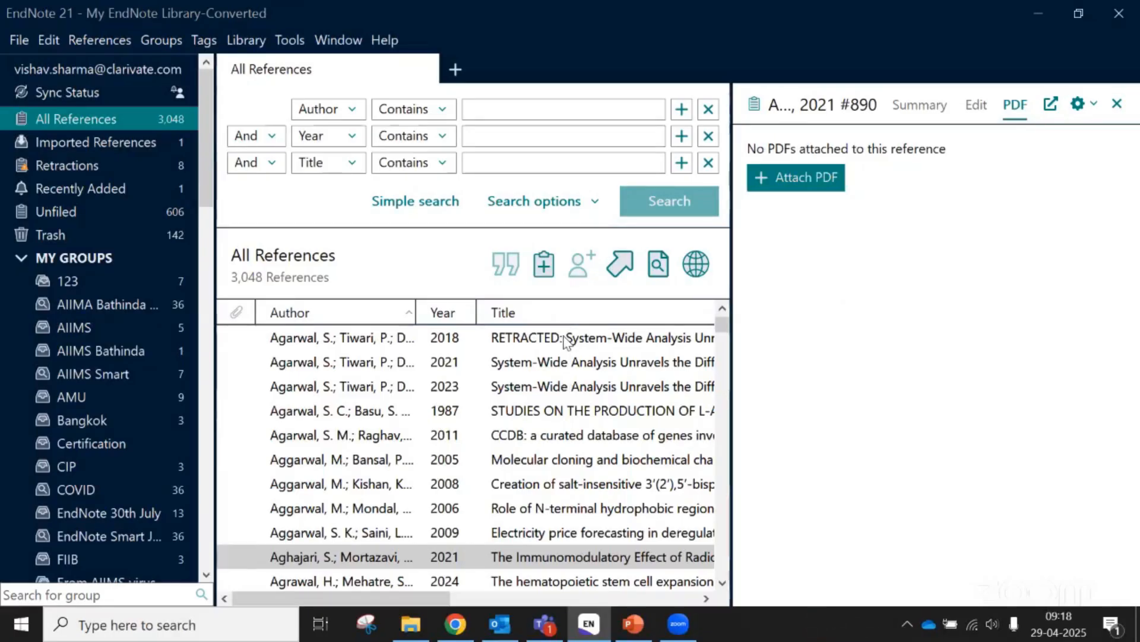
# Select a few library references, then reopen the Smart Virus Covid group with its 36 references
pyautogui.click(538, 344)
pyautogui.click(528, 364)
pyautogui.click(527, 385)
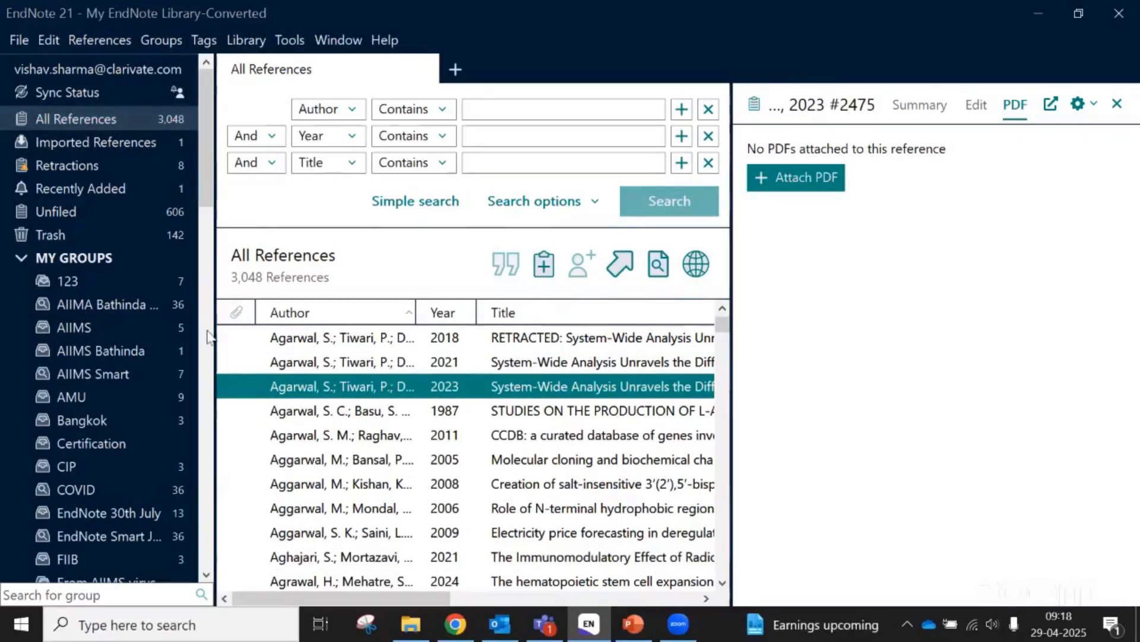
pyautogui.scroll(-4, 83, 294)
pyautogui.scroll(-2, 84, 300)
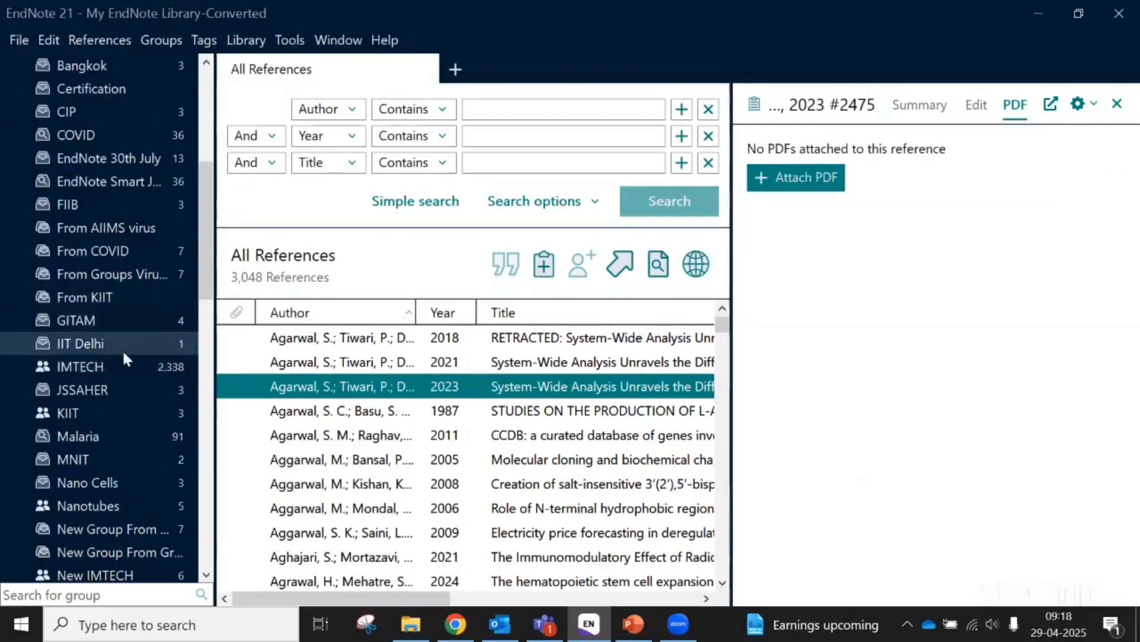
pyautogui.scroll(-2, 116, 367)
pyautogui.scroll(-3, 113, 363)
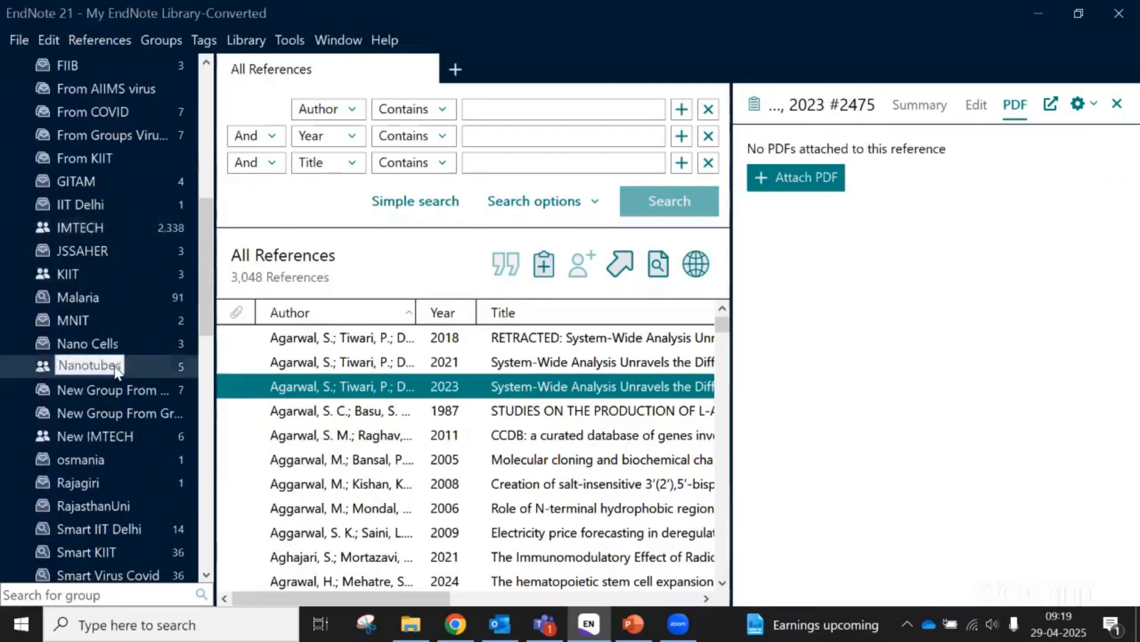
pyautogui.scroll(-3, 124, 303)
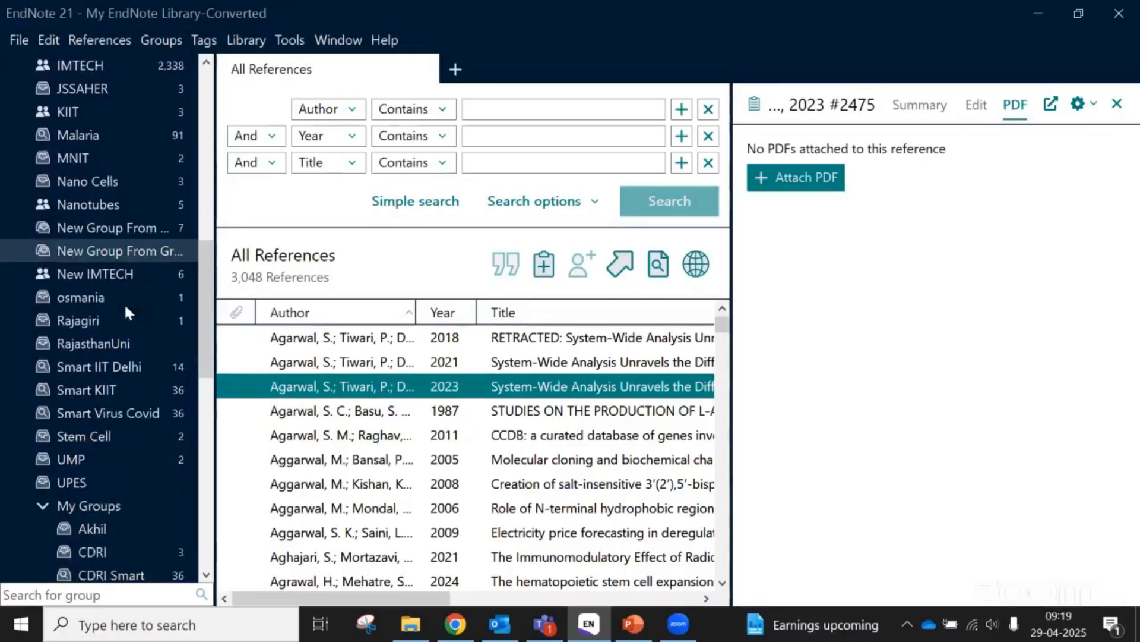
pyautogui.click(102, 415)
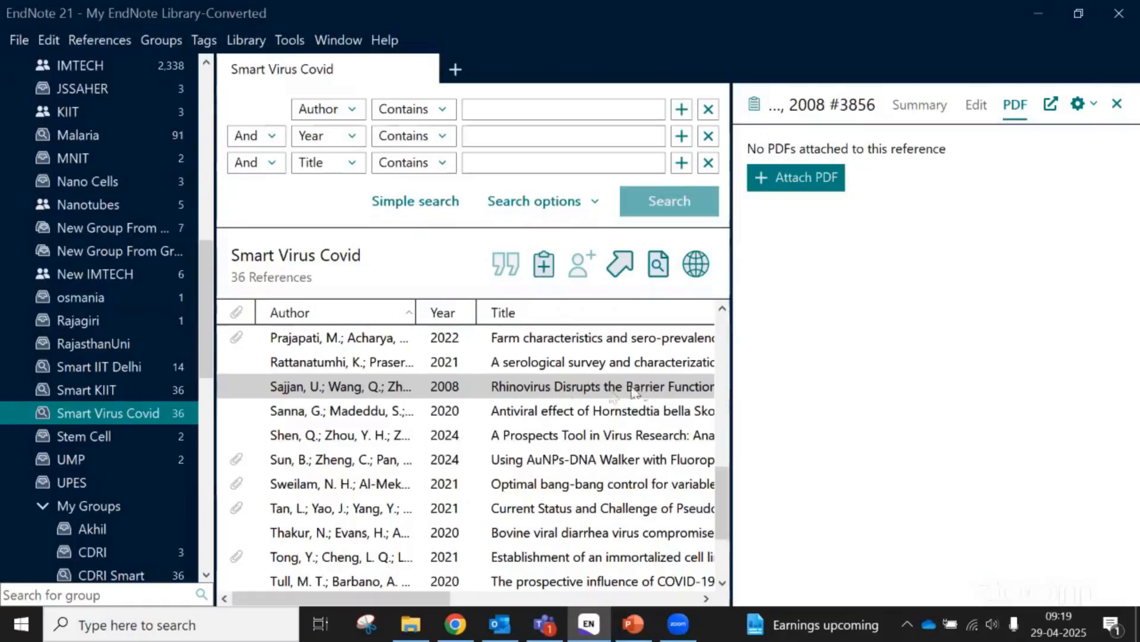
# Select the Rhinovirus reference and cancel the accidental group rename
pyautogui.click(488, 391)
pyautogui.click(121, 414)
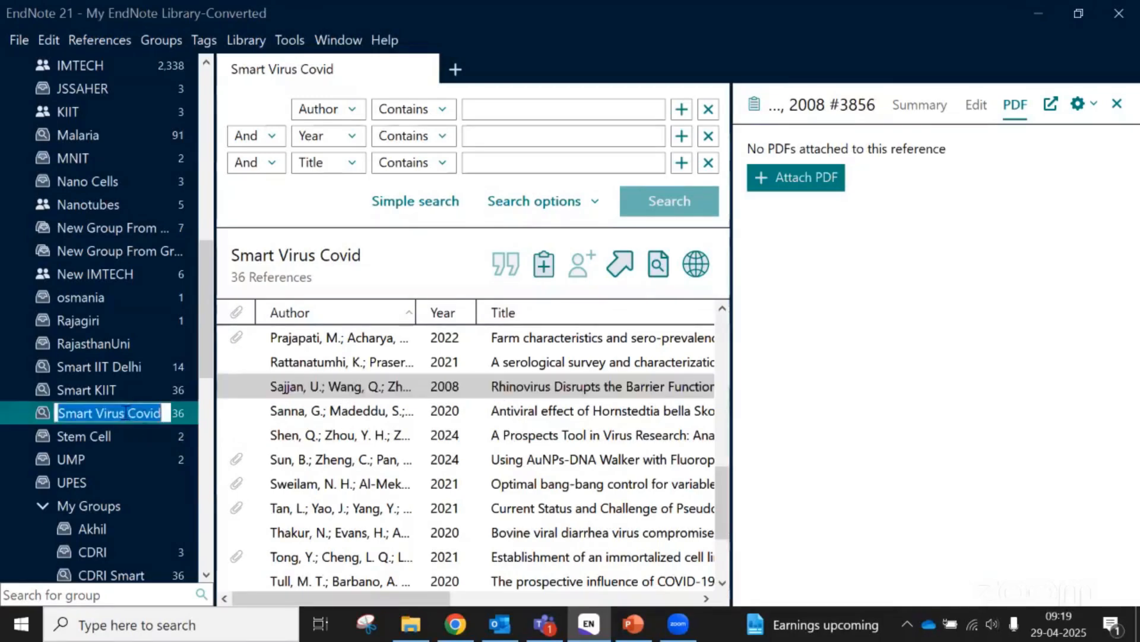
pyautogui.click(278, 390)
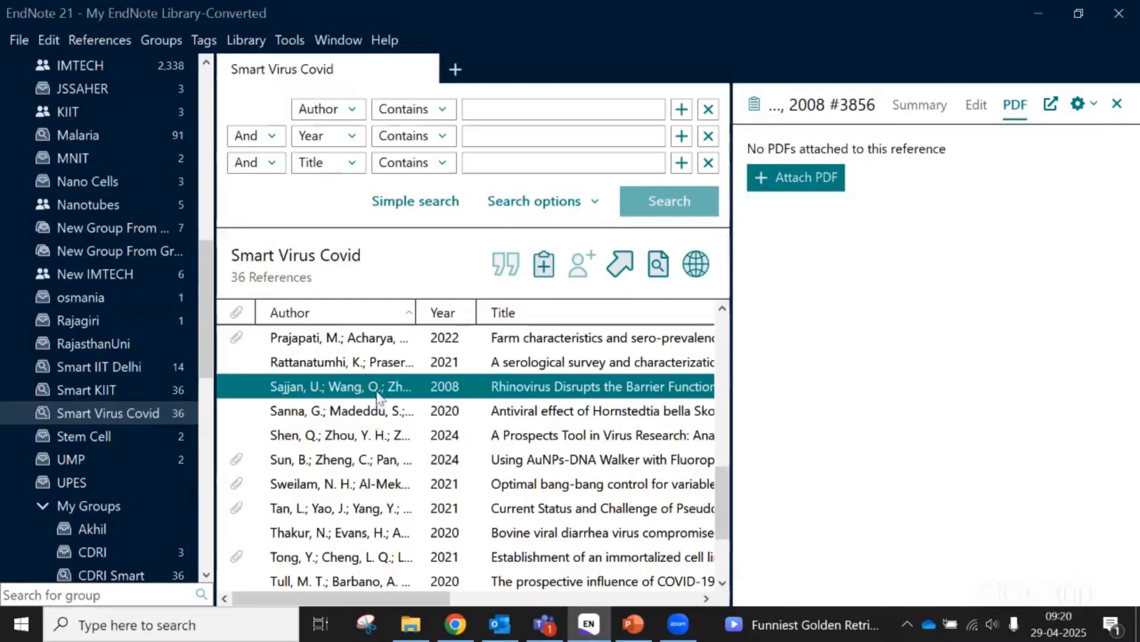
# Show all 3,048 references in the library
pyautogui.click(126, 410)
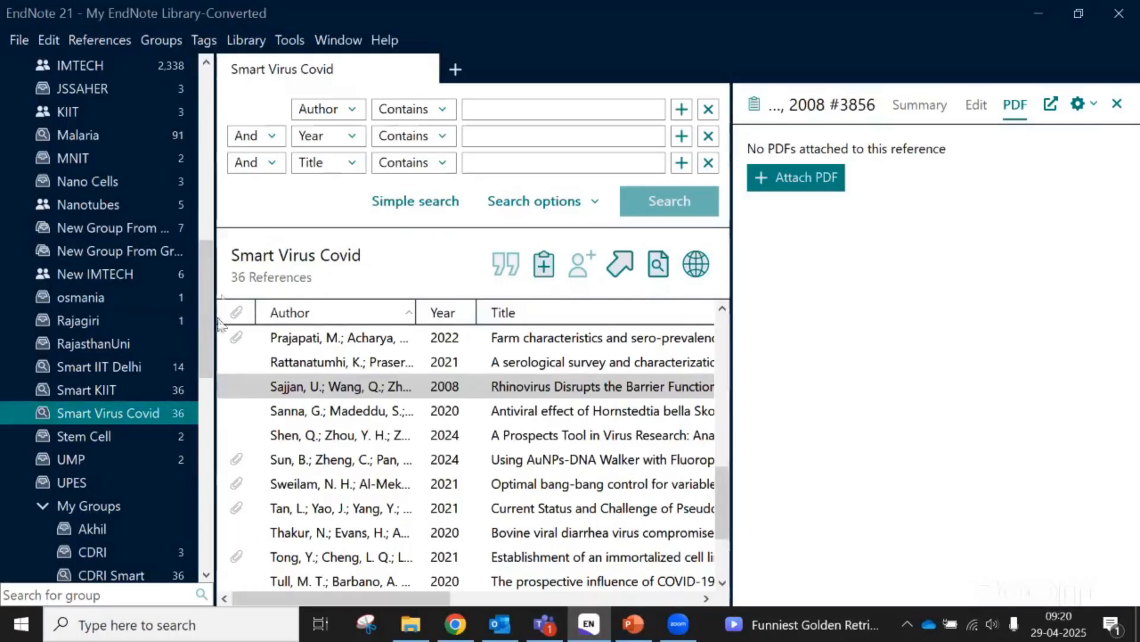
pyautogui.scroll(10, 160, 151)
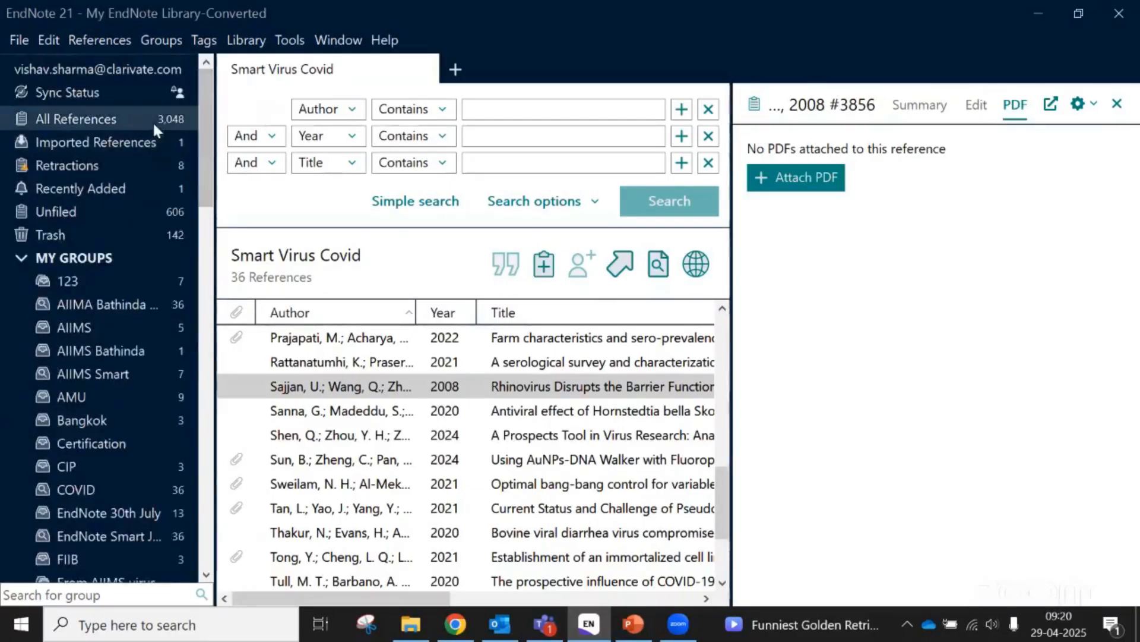
pyautogui.click(151, 117)
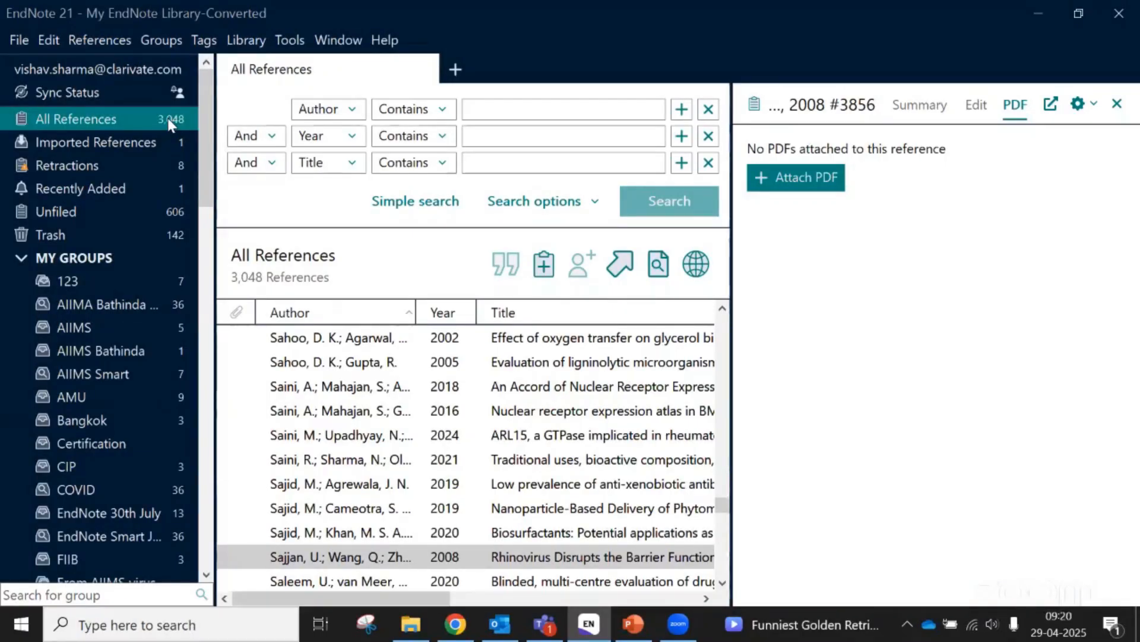
pyautogui.moveTo(206, 164); pyautogui.dragTo(191, 356)
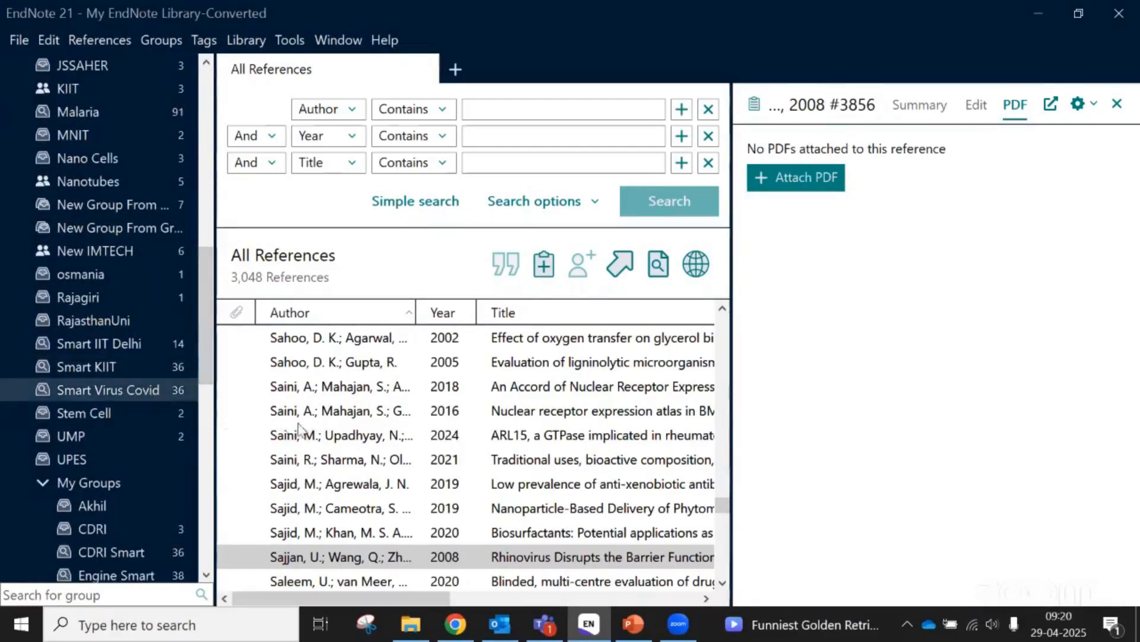
# Return to the 36-reference Smart Virus Covid group and bring up the Groups menu
pyautogui.click(170, 386)
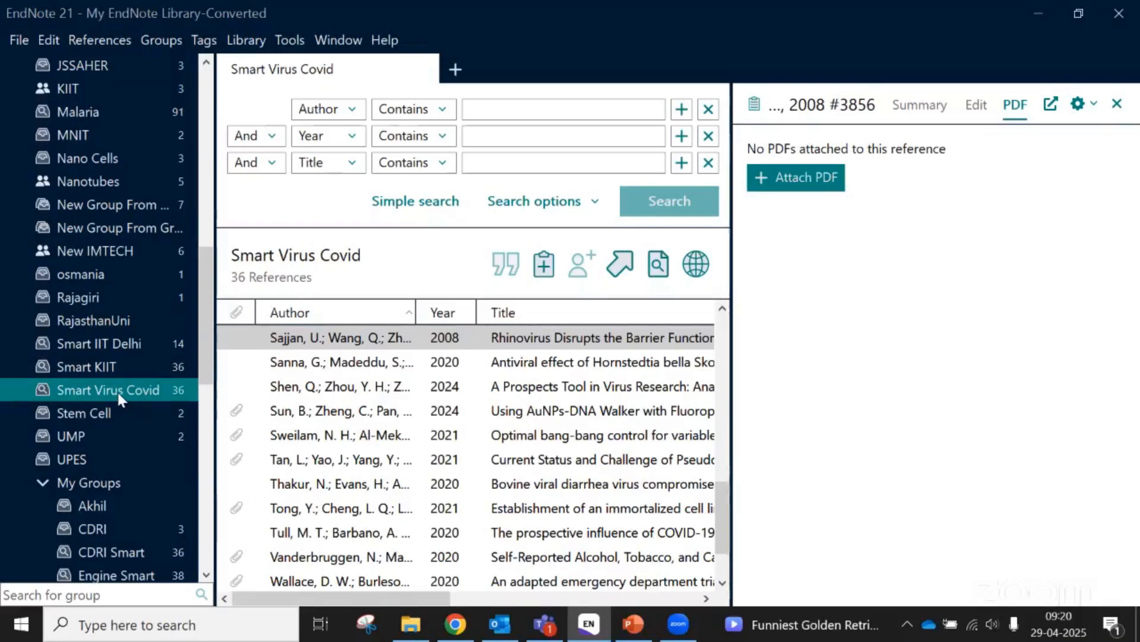
pyautogui.moveTo(207, 333); pyautogui.dragTo(215, 101)
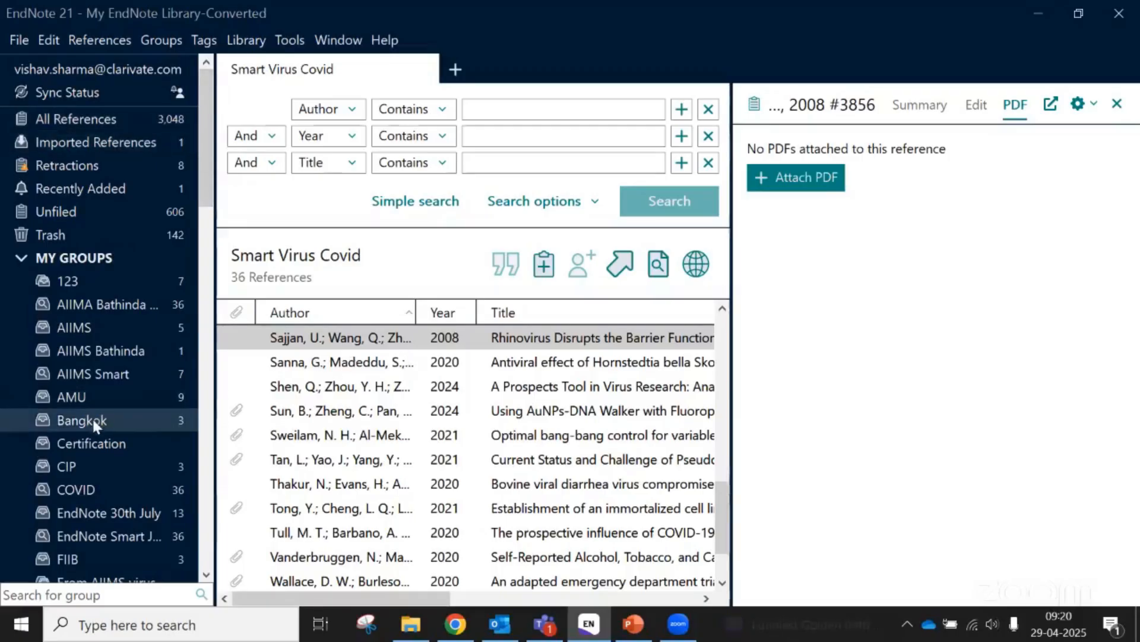
pyautogui.scroll(-3, 123, 373)
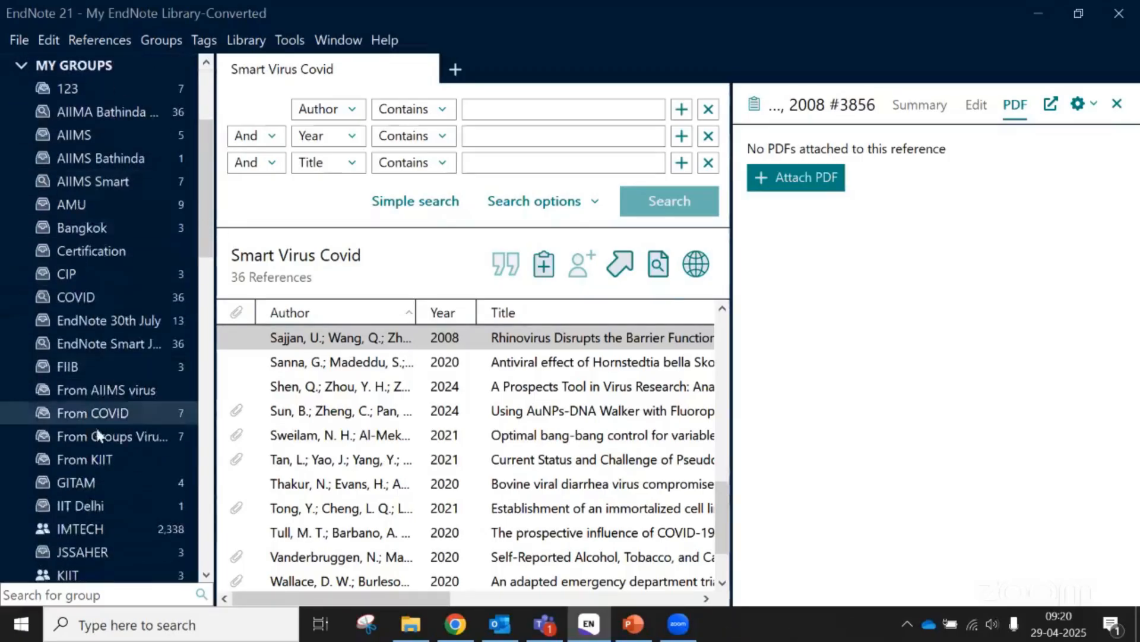
pyautogui.moveTo(205, 223); pyautogui.dragTo(215, 152)
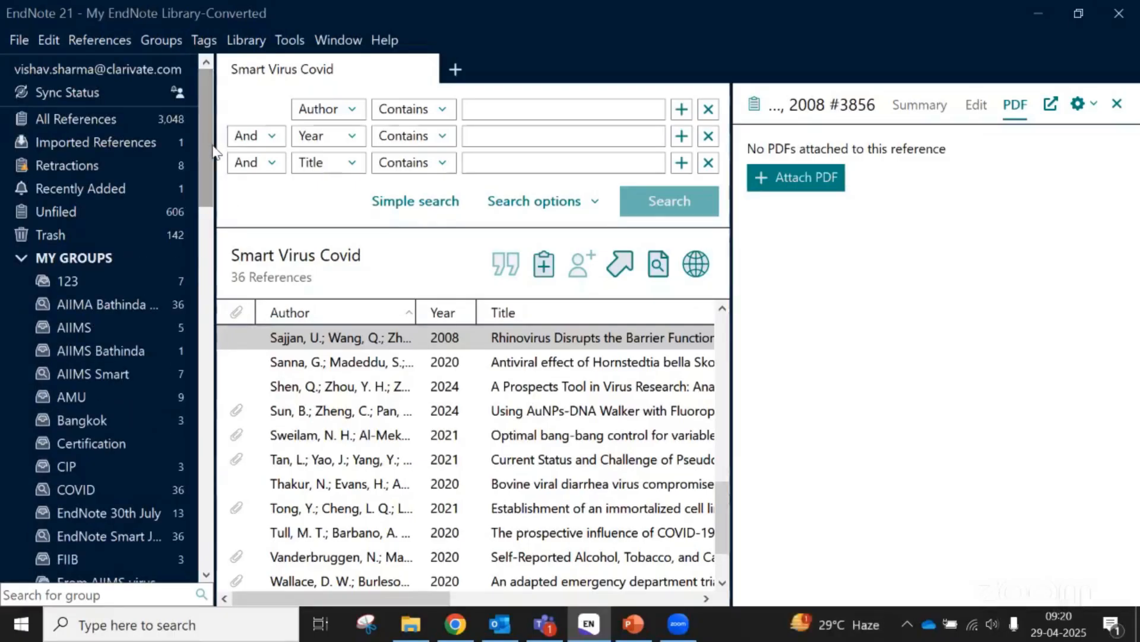
pyautogui.click(161, 40)
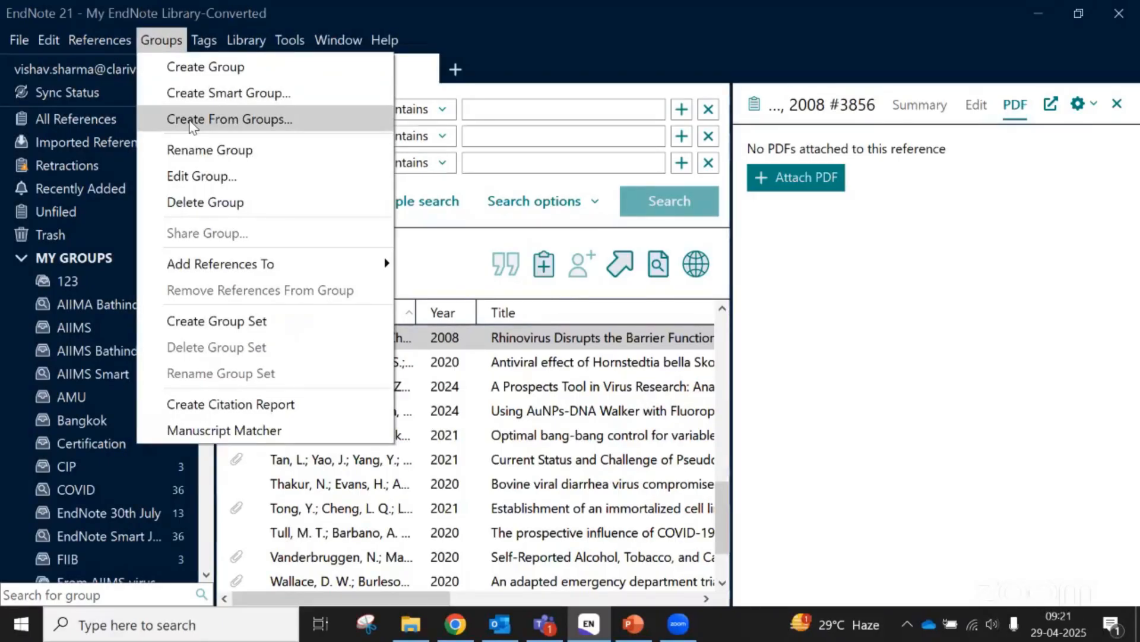
# Choose Create From Groups to start a group named 'New Group From Groups'
pyautogui.click(153, 39)
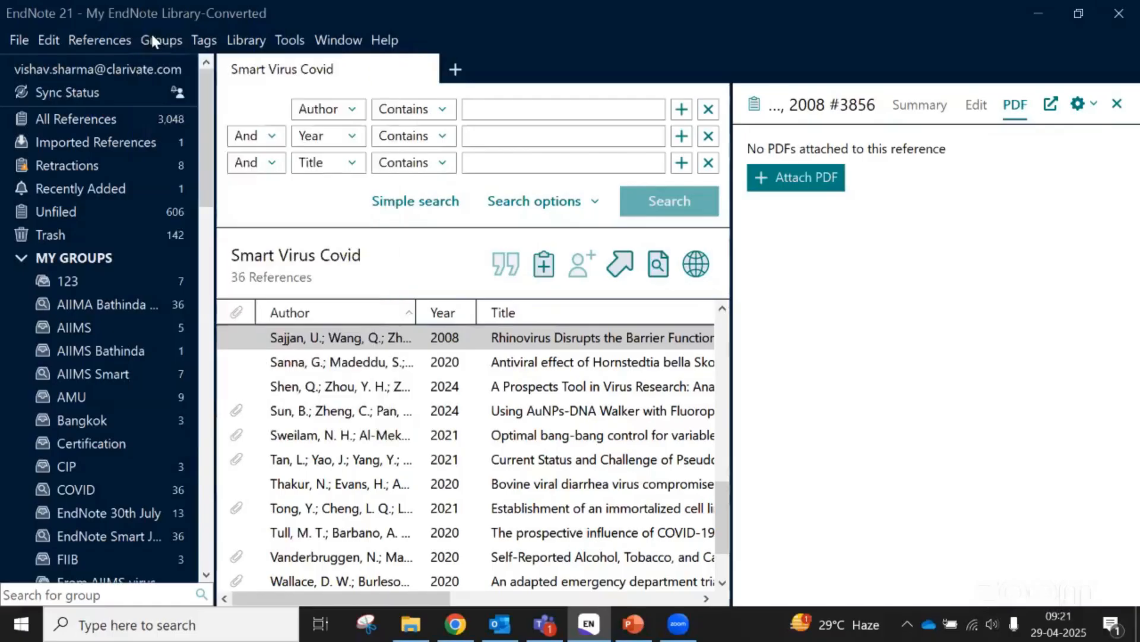
pyautogui.scroll(-1, 110, 262)
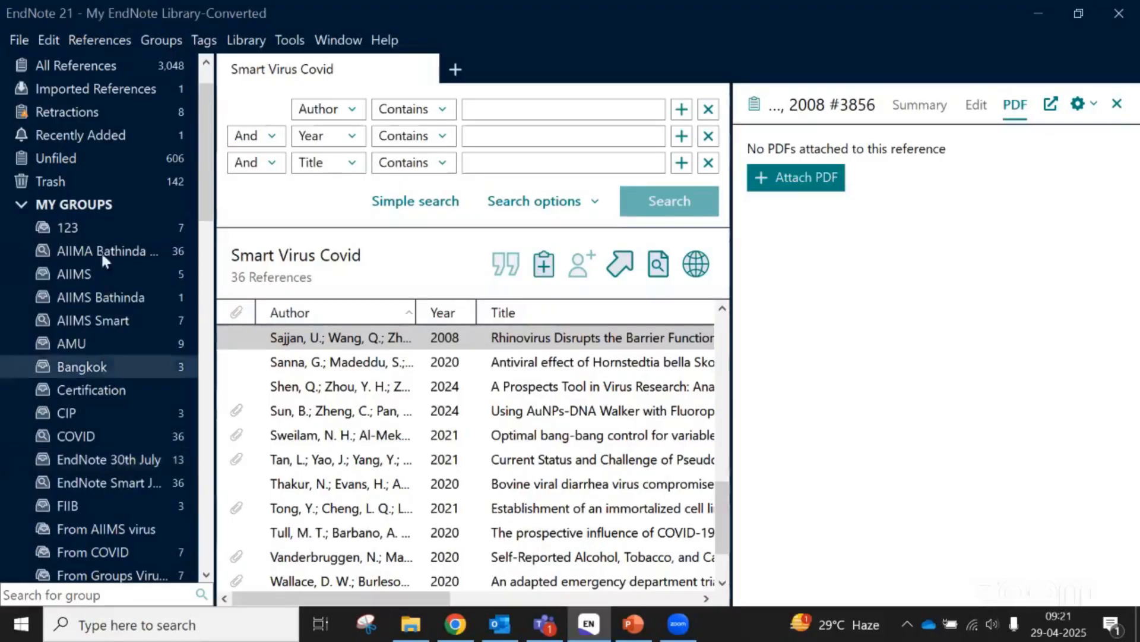
pyautogui.click(155, 41)
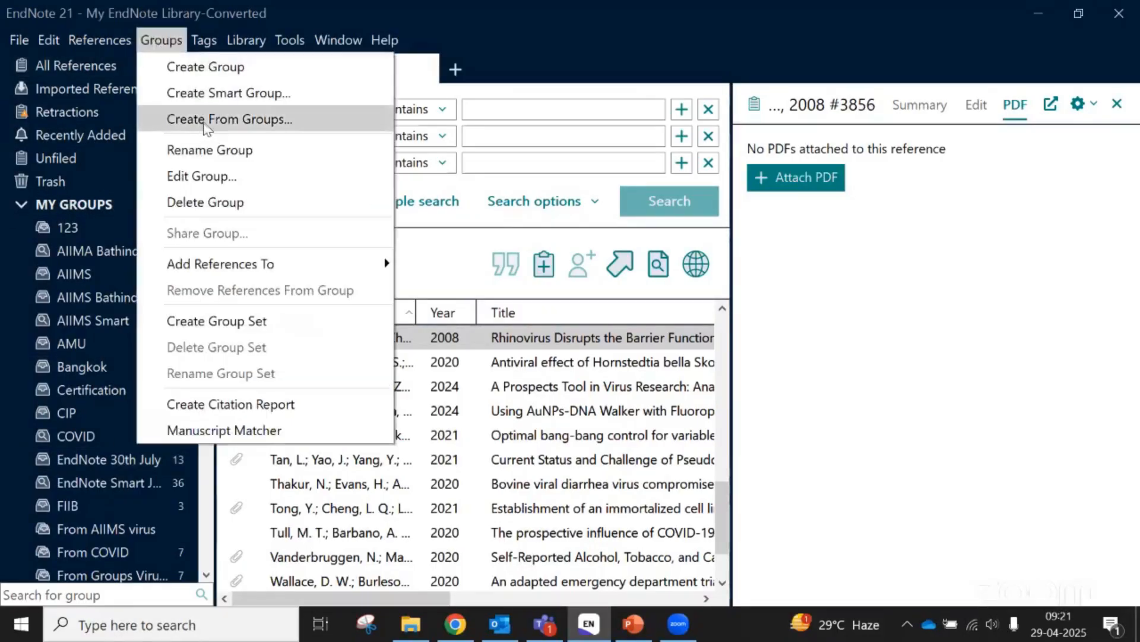
pyautogui.click(274, 119)
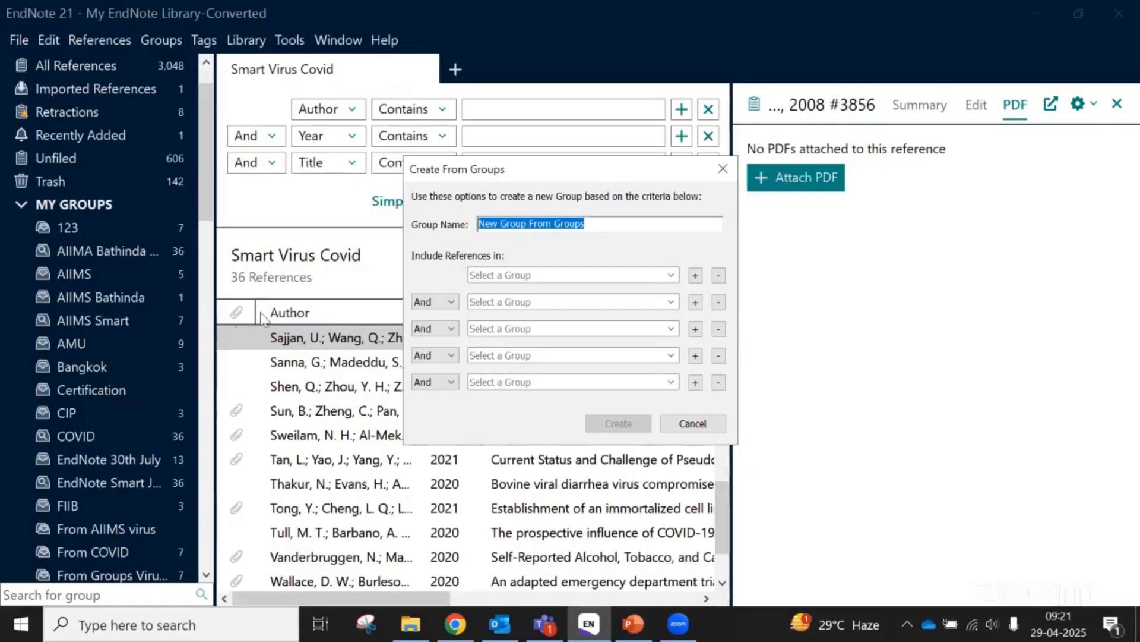
# Pick AIIMS Smart in the first Select a Group dropdown
pyautogui.click(672, 275)
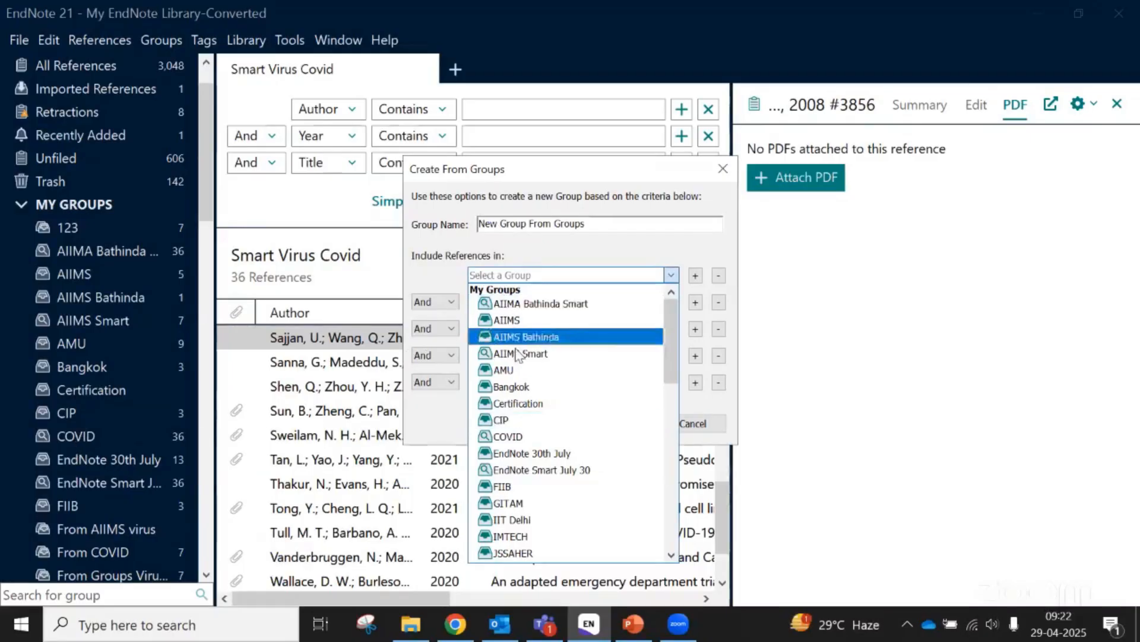
pyautogui.click(673, 275)
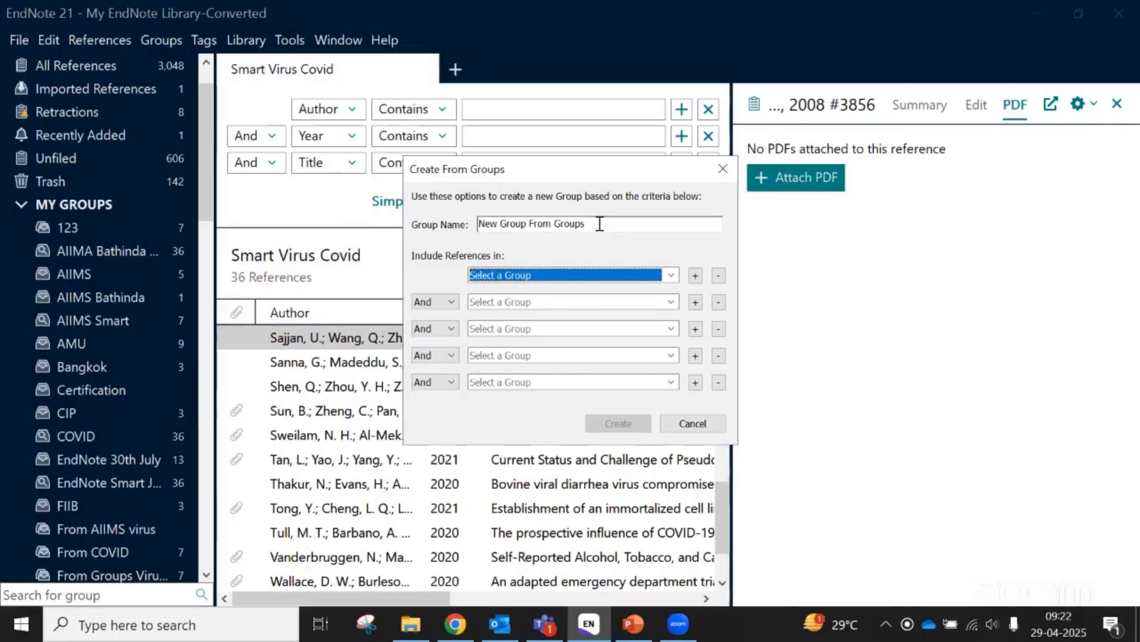
pyautogui.click(672, 274)
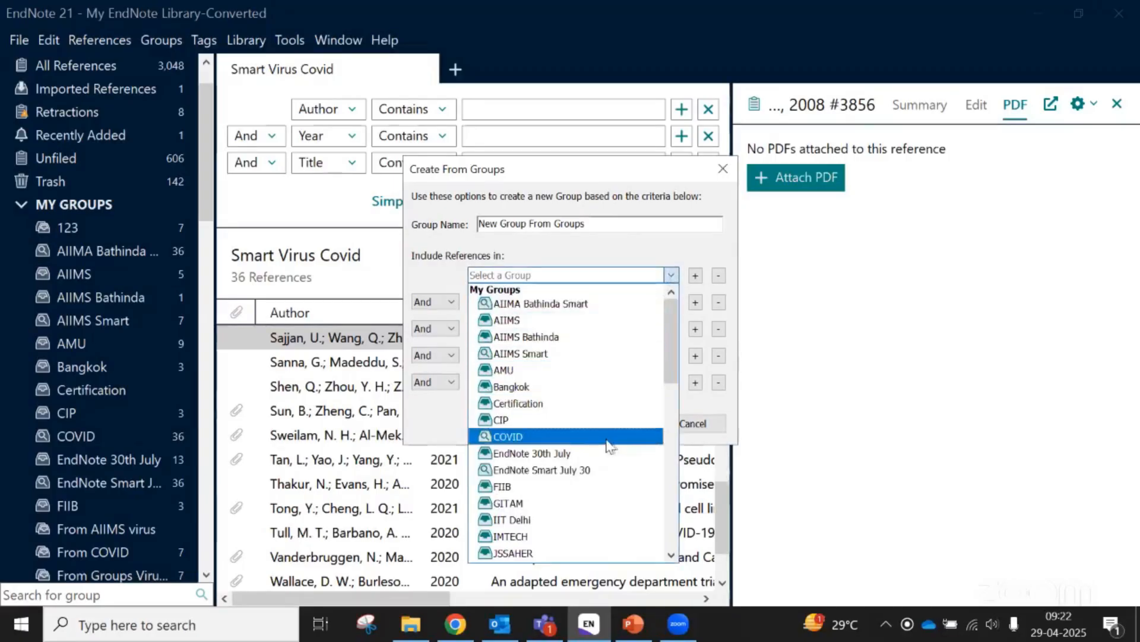
pyautogui.scroll(-1, 622, 411)
pyautogui.scroll(-3, 622, 411)
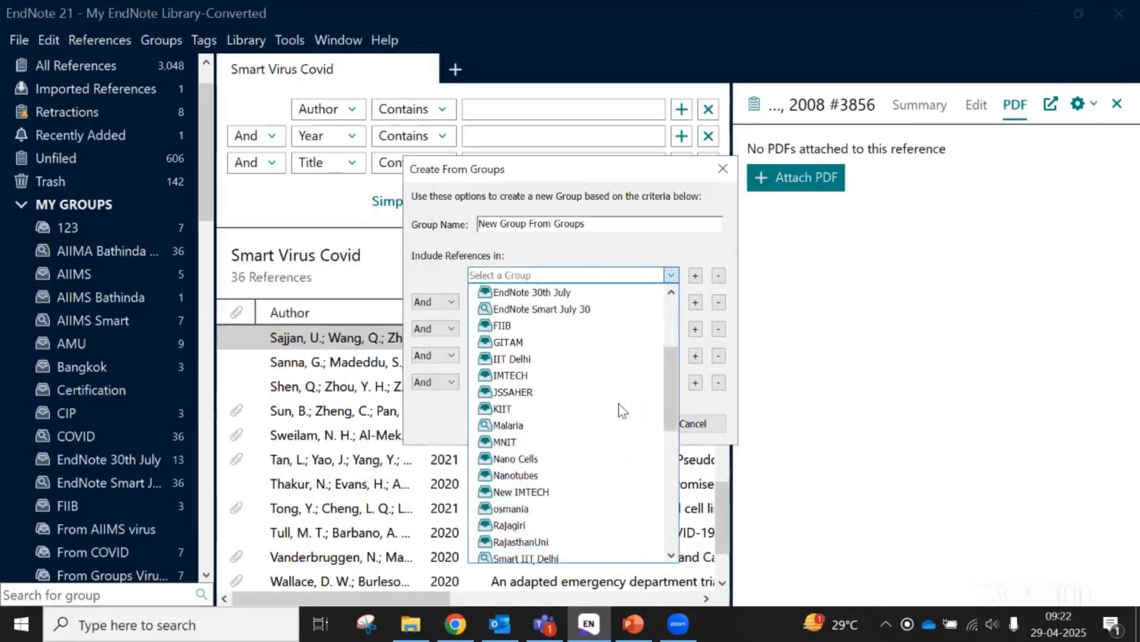
pyautogui.scroll(-3, 622, 411)
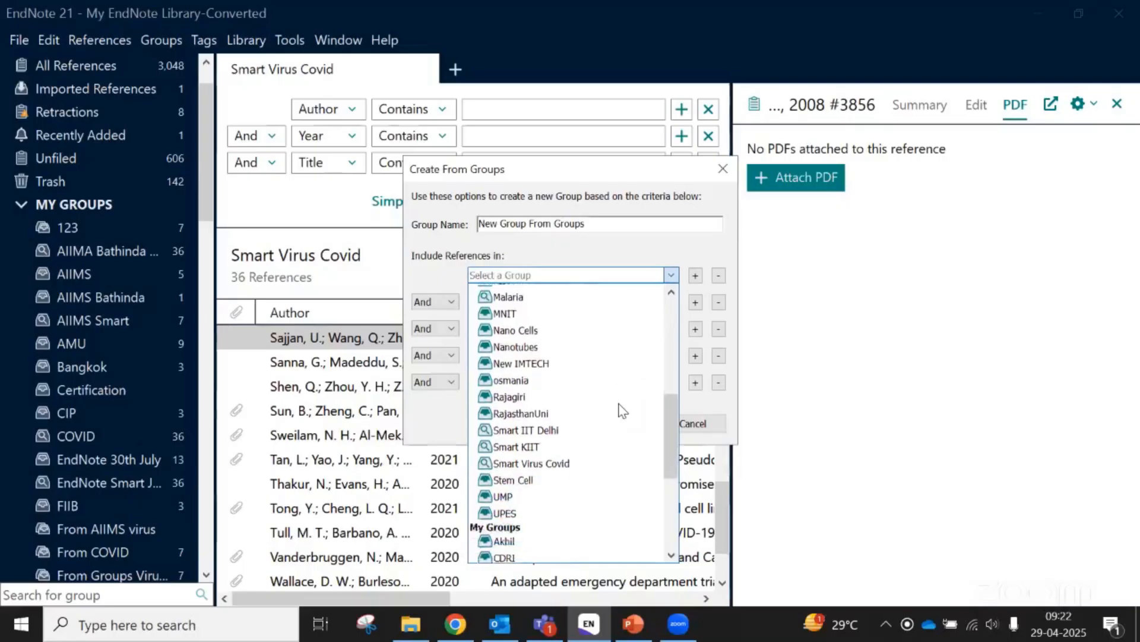
pyautogui.moveTo(682, 440); pyautogui.dragTo(691, 301)
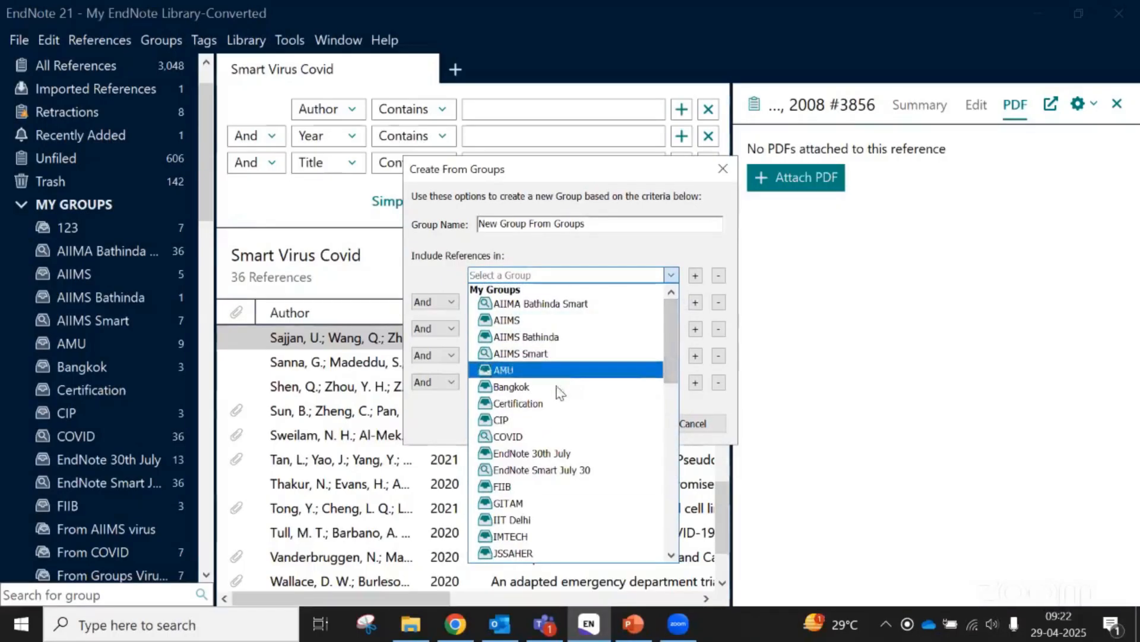
pyautogui.click(557, 354)
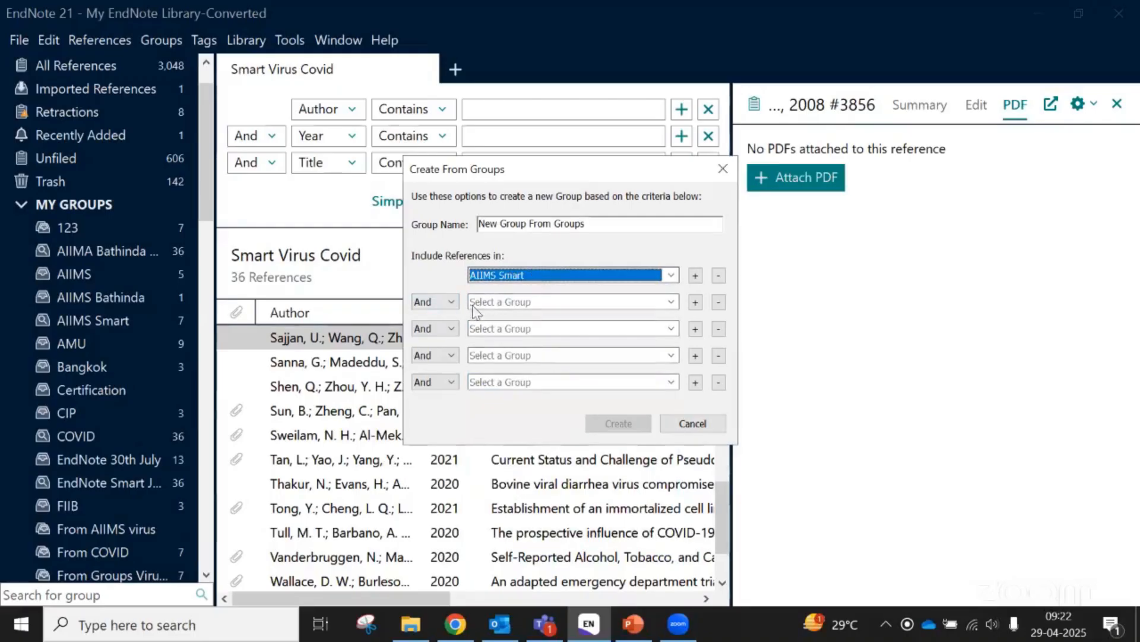
# Combine AIIMS Smart And Smart Virus Covid into a new 7-reference group
pyautogui.click(445, 302)
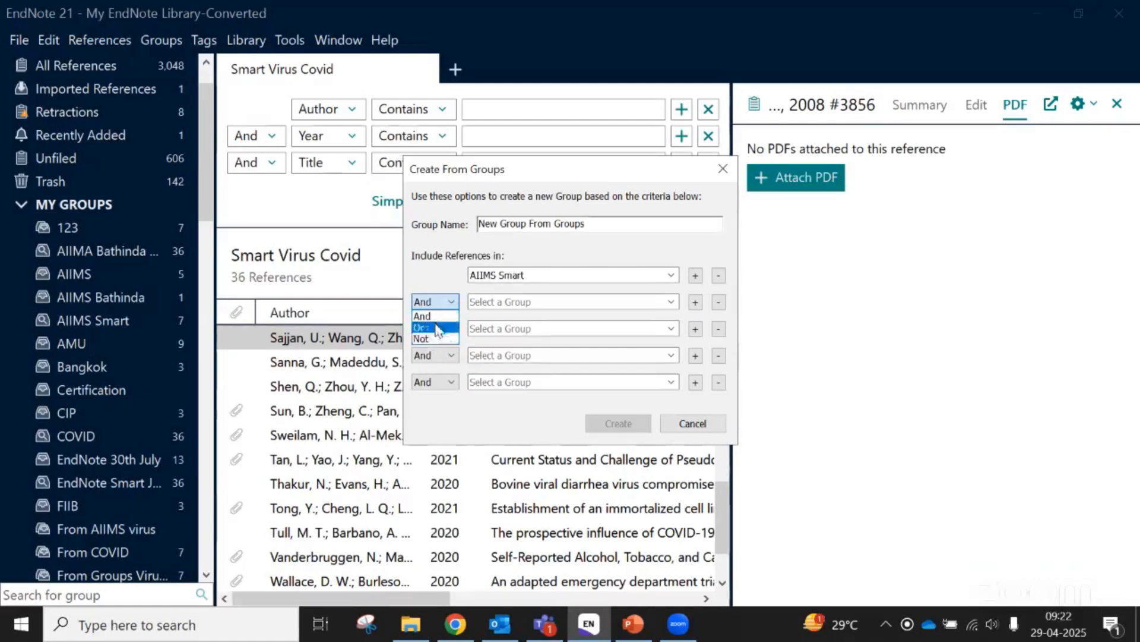
pyautogui.click(435, 317)
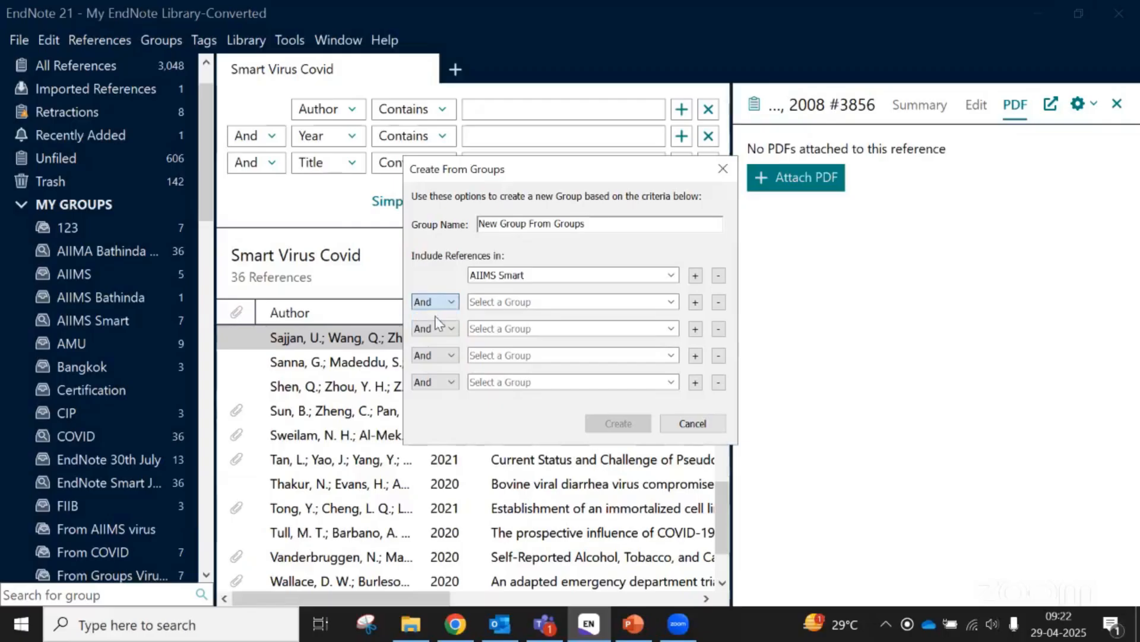
pyautogui.click(671, 302)
pyautogui.moveTo(672, 338); pyautogui.dragTo(665, 450)
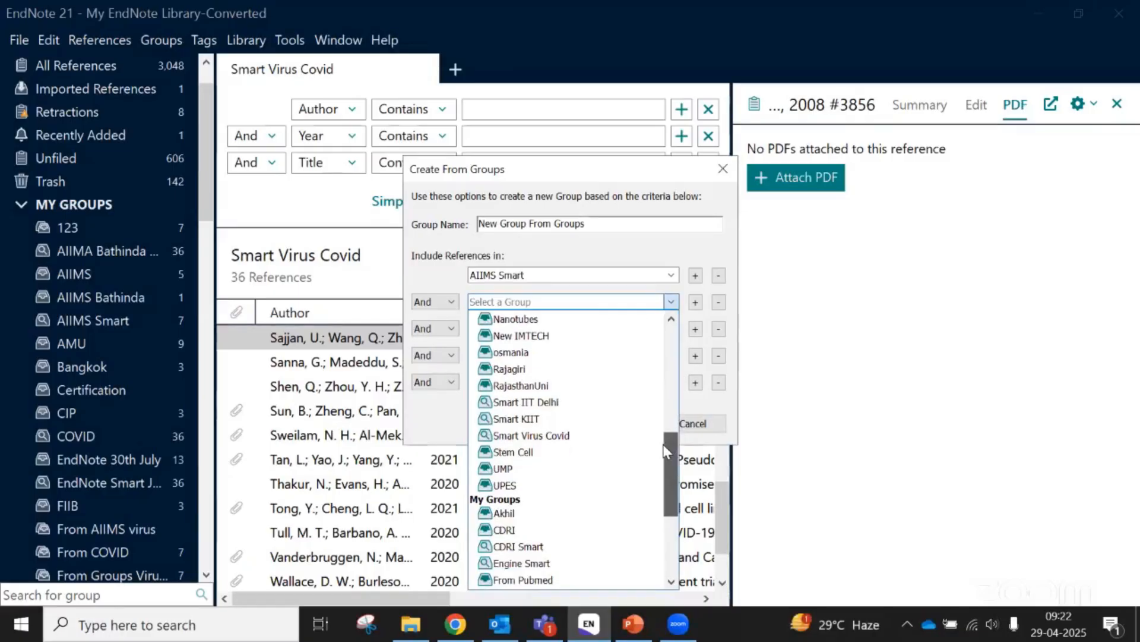
pyautogui.click(566, 436)
pyautogui.click(612, 426)
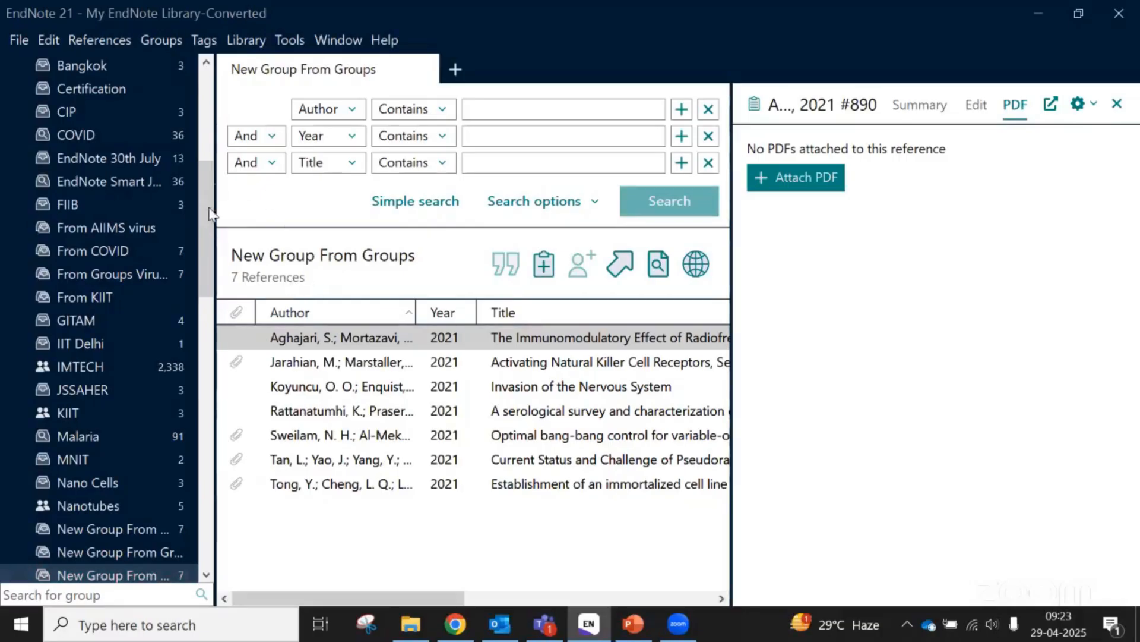
# Scroll to the new 'New Group From Groups' entry and bring up the Groups menu
pyautogui.moveTo(212, 237); pyautogui.dragTo(212, 180)
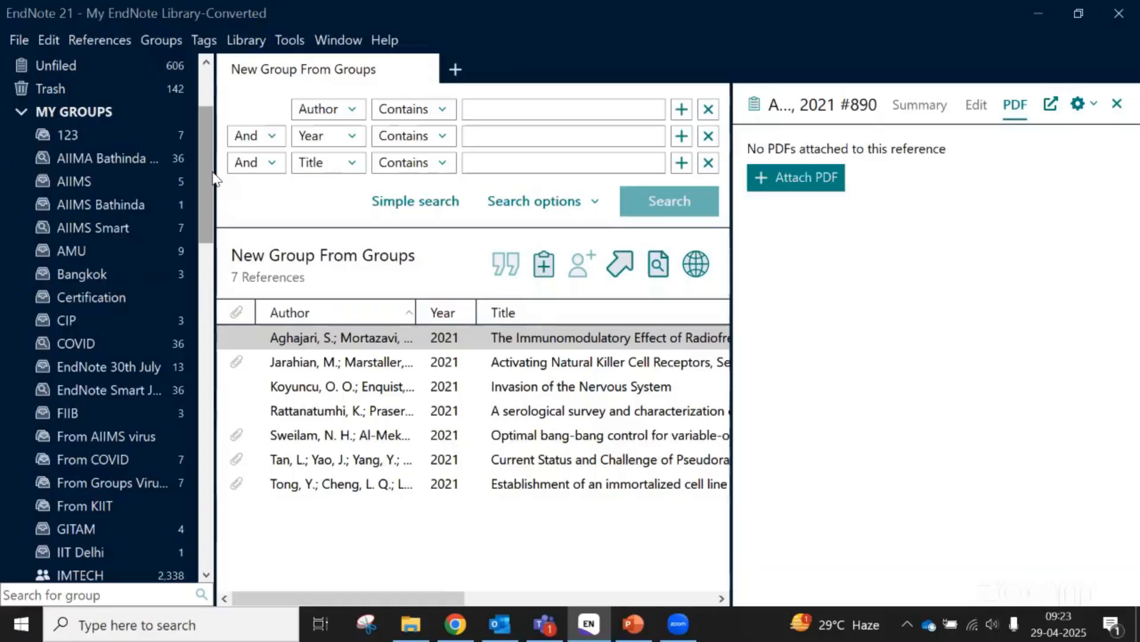
pyautogui.scroll(-3, 214, 178)
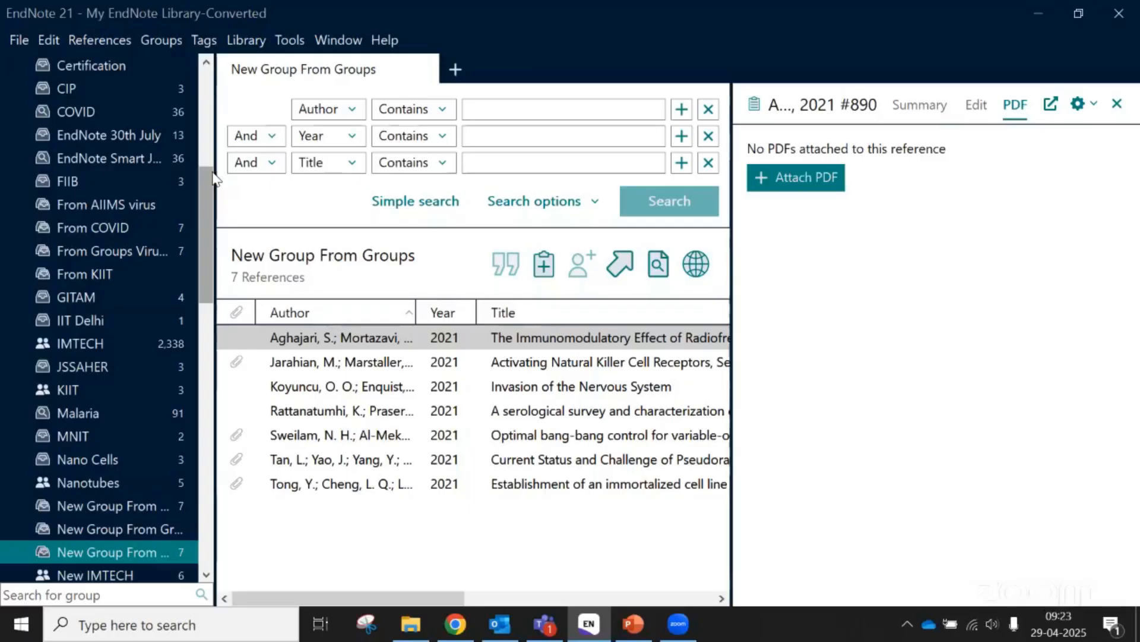
pyautogui.click(161, 40)
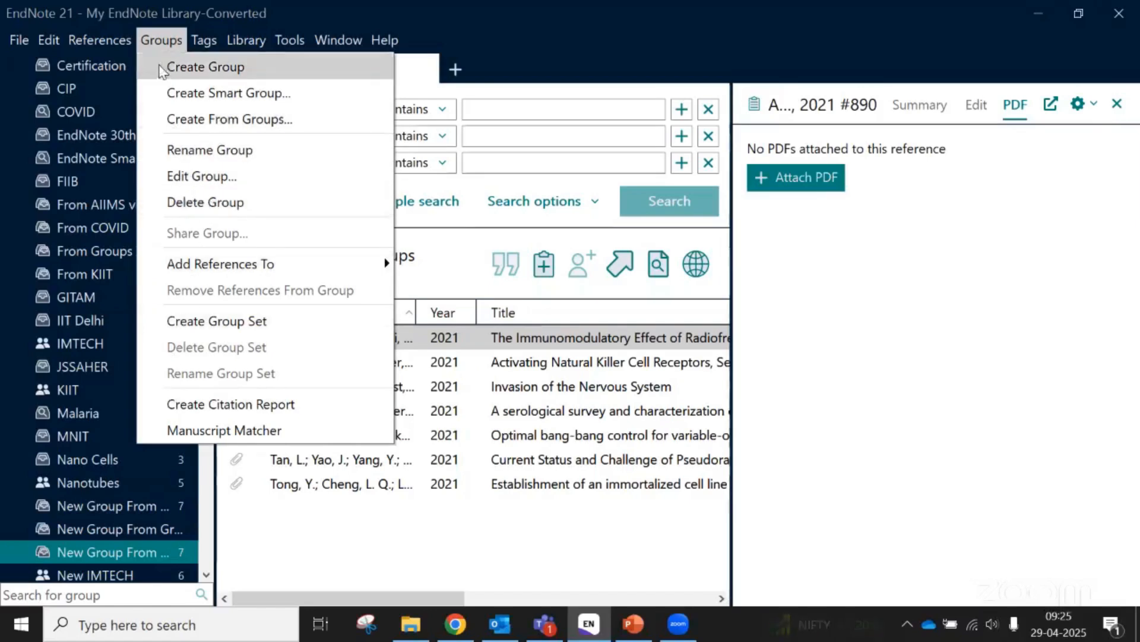
# Dismiss the Groups menu and list all 3,048 library references
pyautogui.click(152, 40)
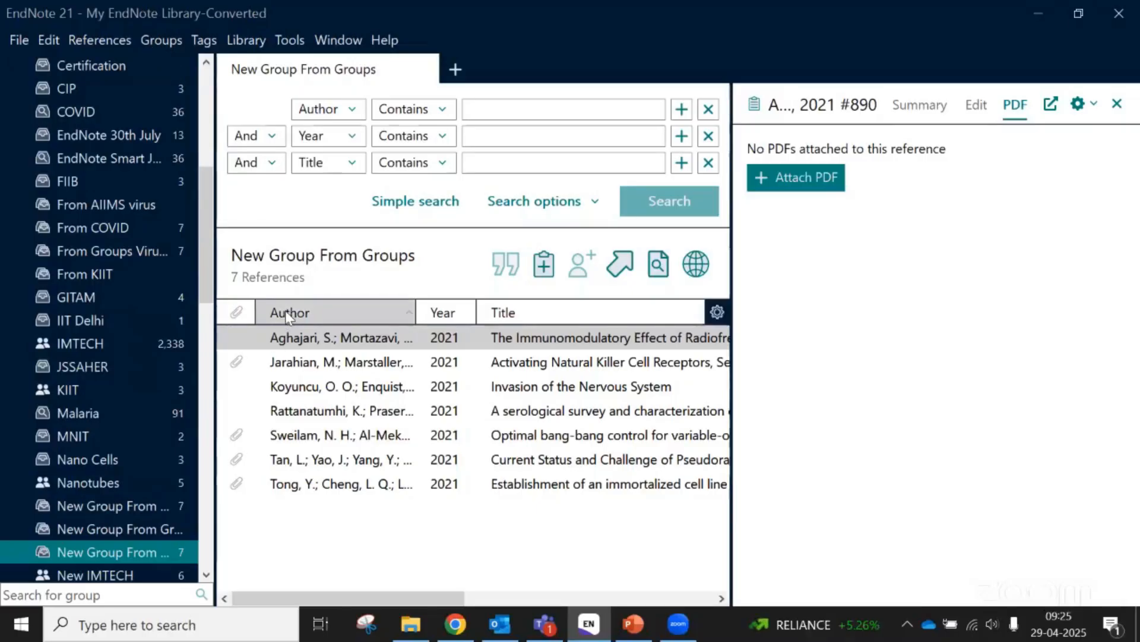
pyautogui.scroll(2, 104, 155)
pyautogui.scroll(6, 104, 149)
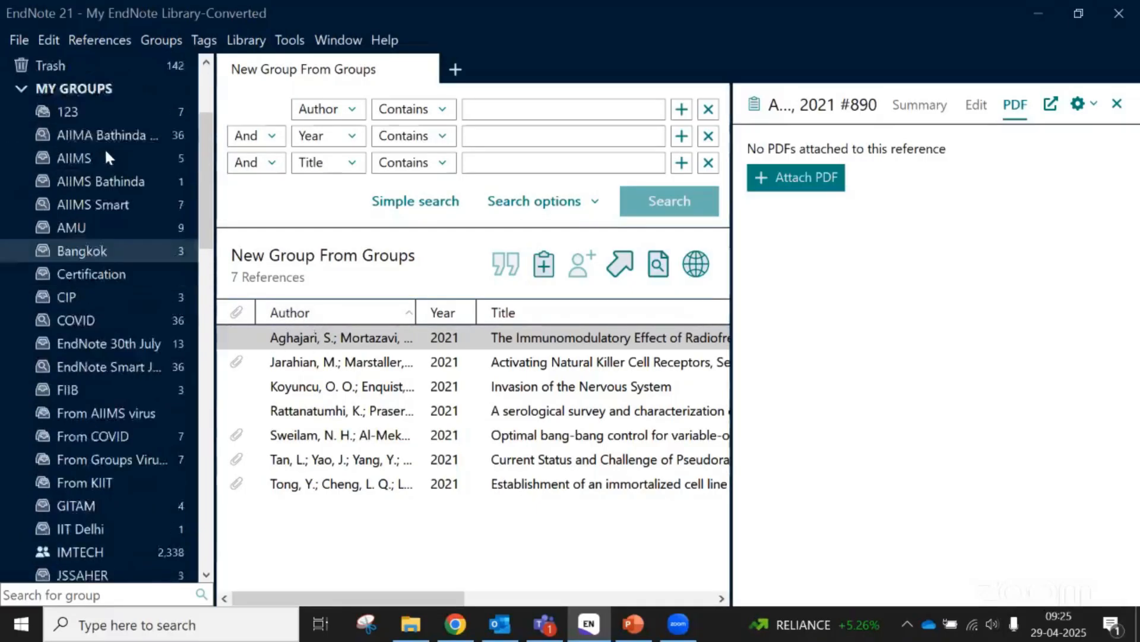
pyautogui.click(79, 120)
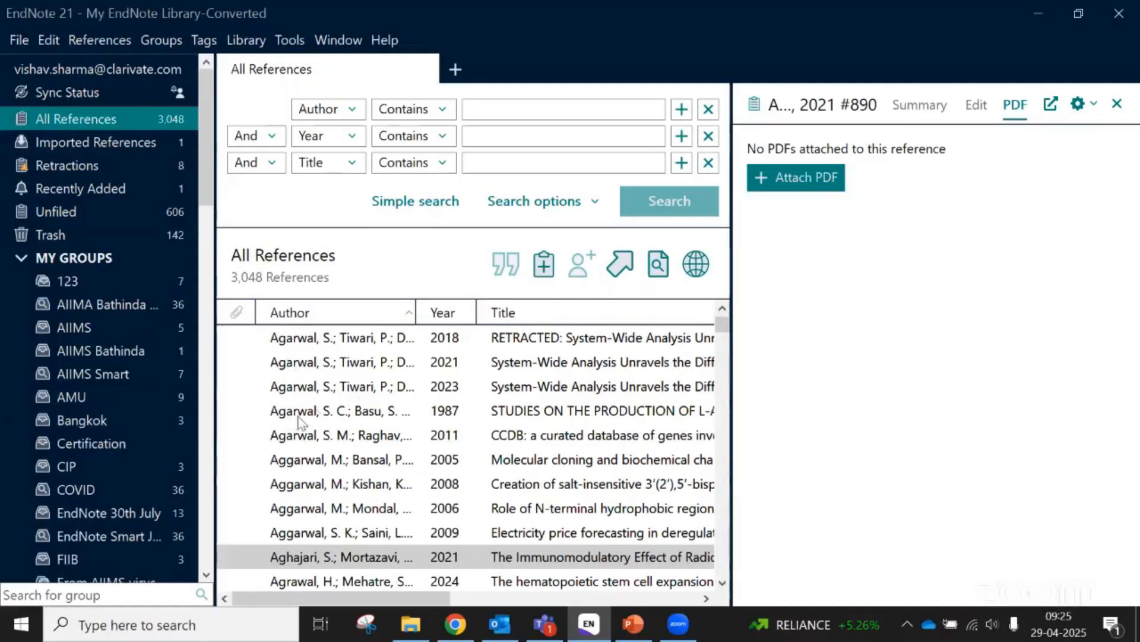
pyautogui.click(329, 340)
pyautogui.click(327, 363)
pyautogui.click(322, 389)
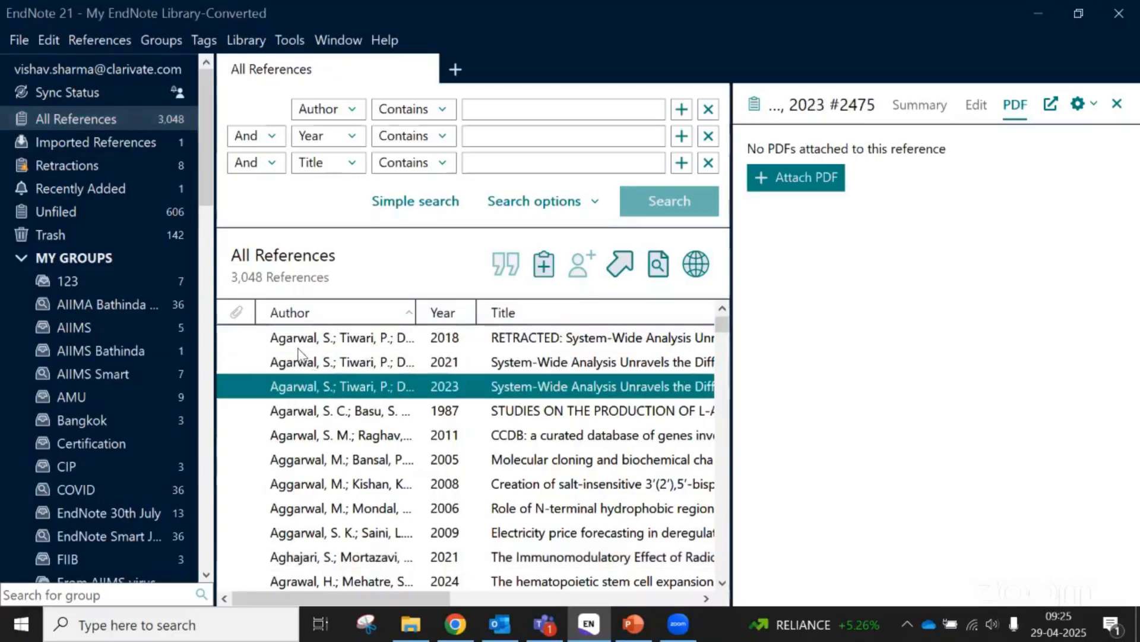
pyautogui.click(345, 340)
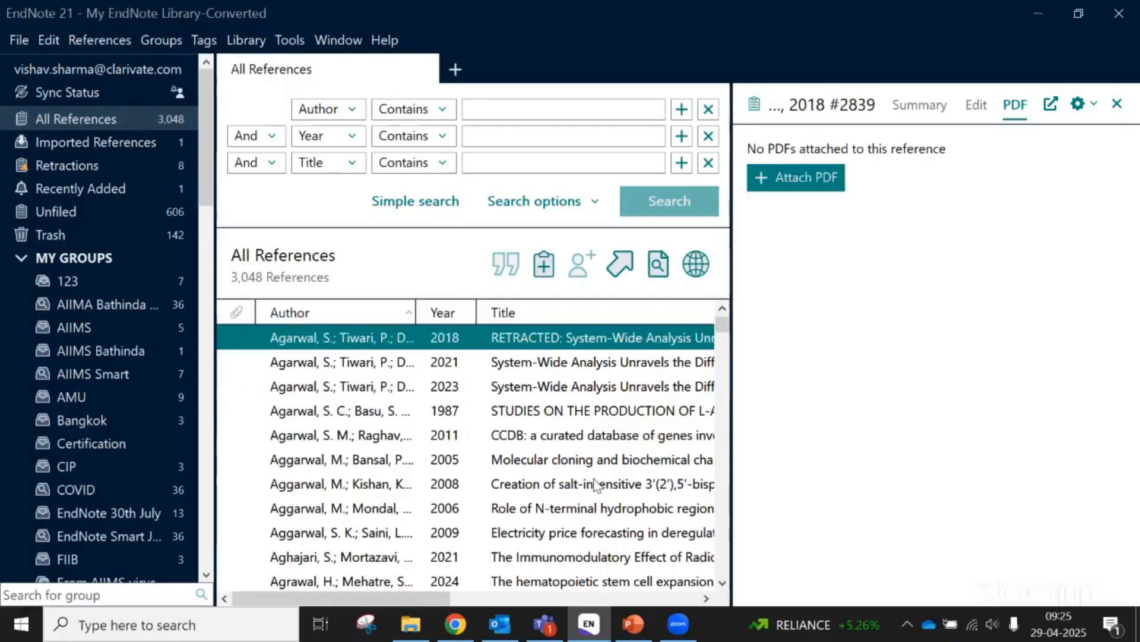
pyautogui.moveTo(443, 599); pyautogui.dragTo(618, 582)
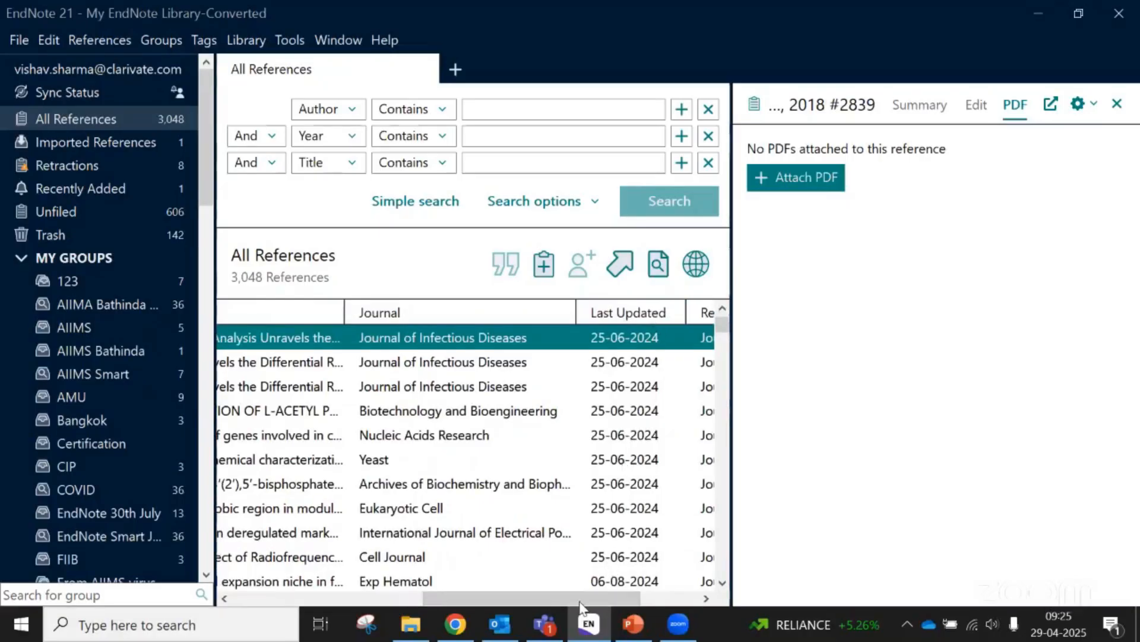
pyautogui.click(653, 601)
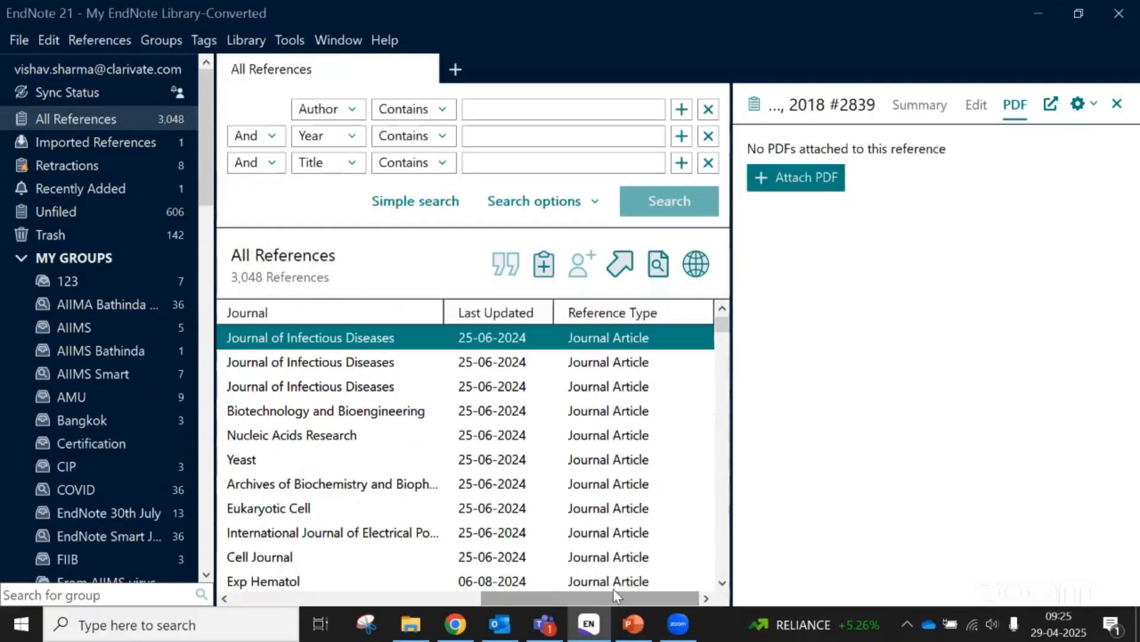
pyautogui.moveTo(583, 586); pyautogui.dragTo(281, 587)
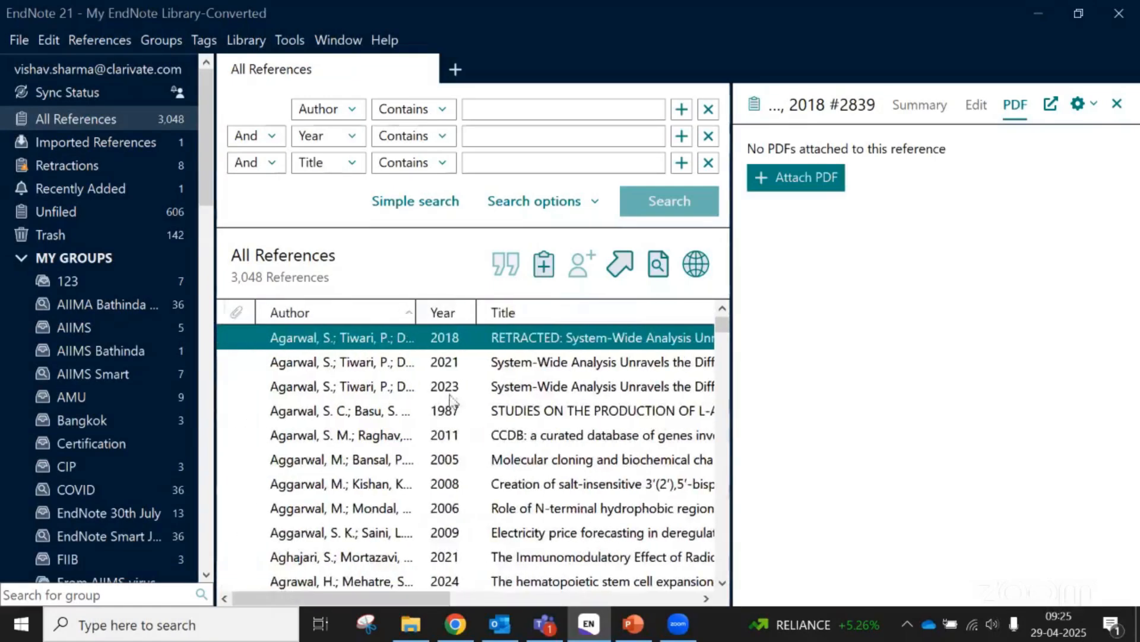
pyautogui.scroll(-3, 530, 397)
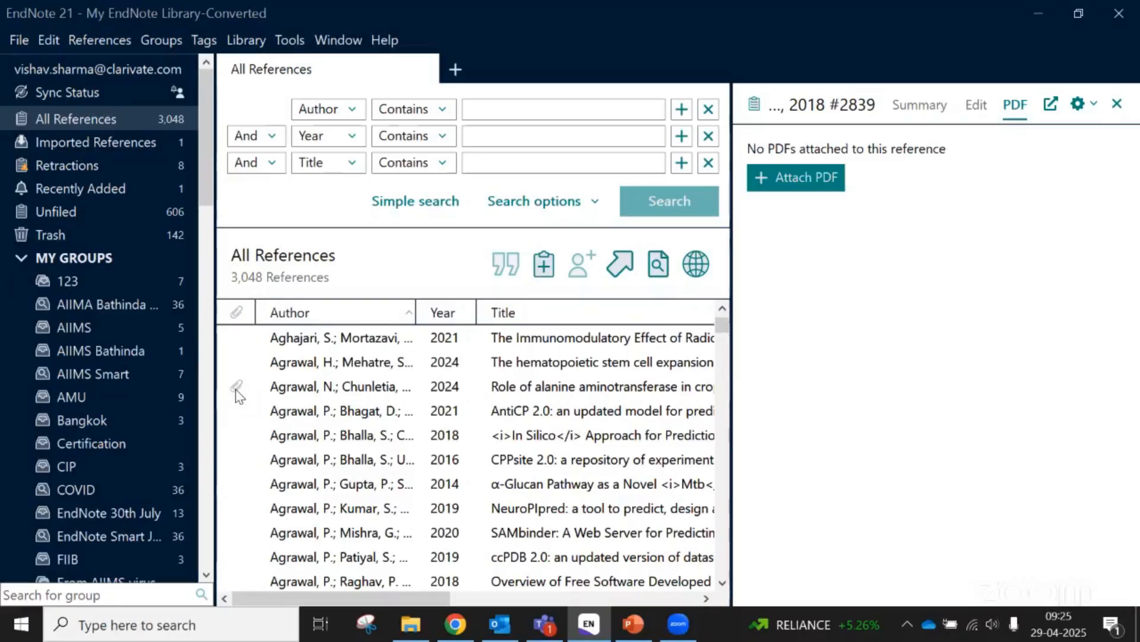
# Select the Agrawal 2024 alanine aminotransferase review to show its attached PDF
pyautogui.click(306, 392)
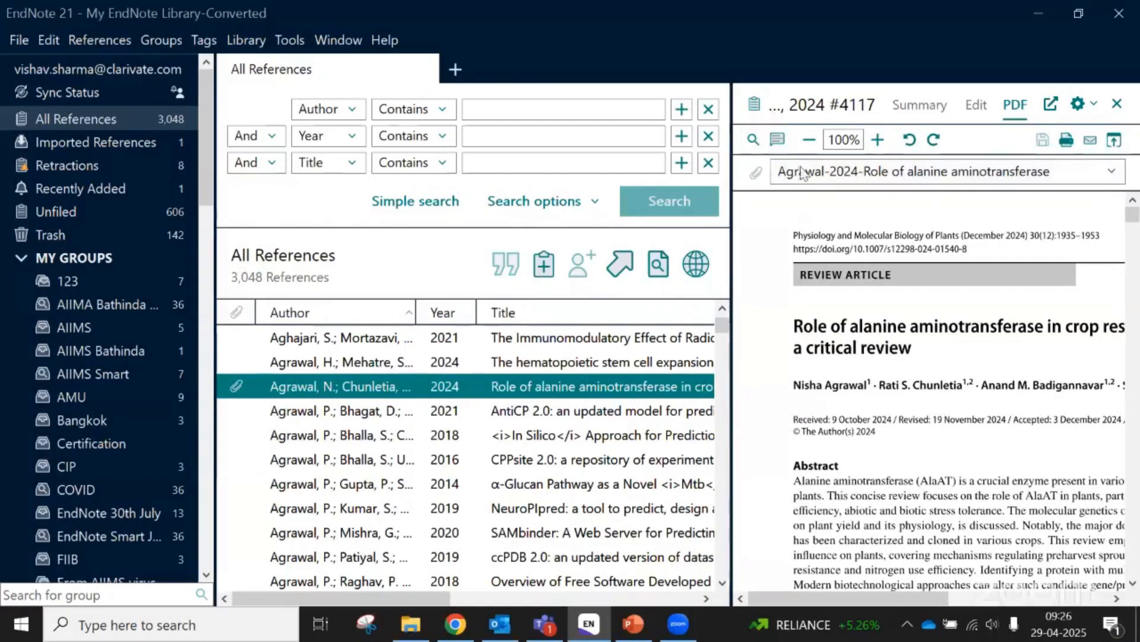
# Read the review's Summary: title, Physiol Mol Biol Plants 2024 citation, DOI links, abstract
pyautogui.click(920, 107)
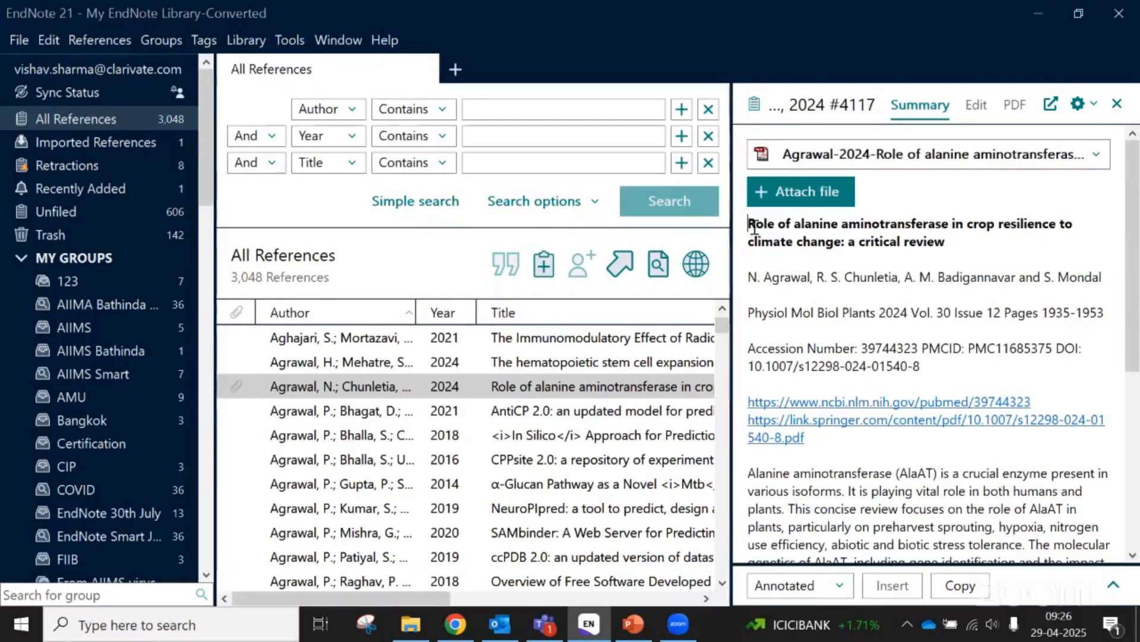
pyautogui.moveTo(750, 226); pyautogui.dragTo(950, 243)
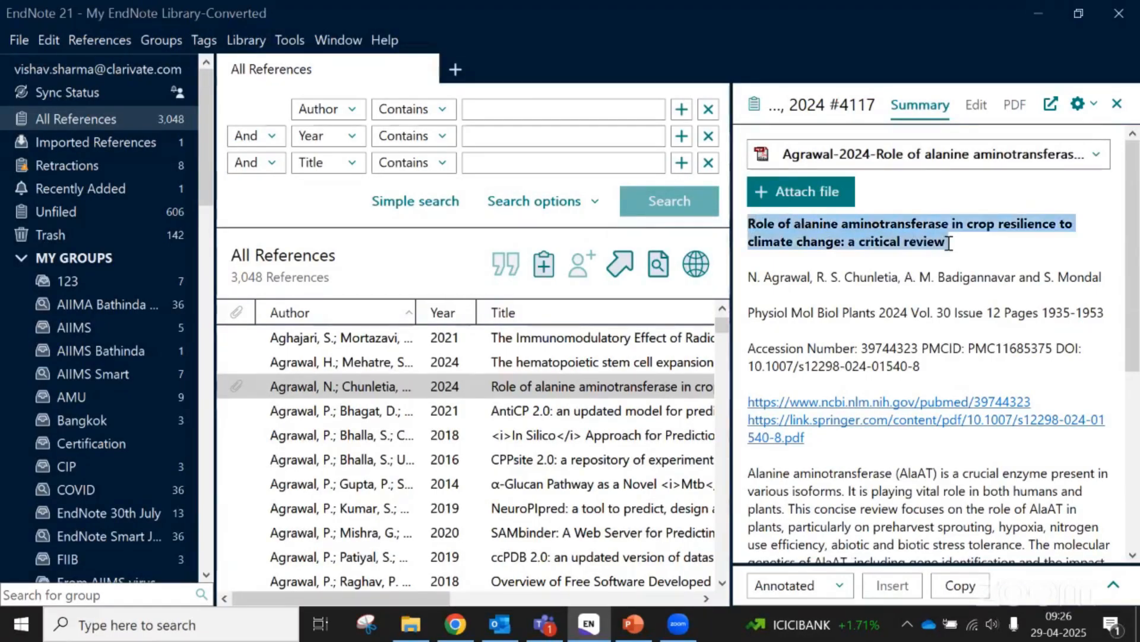
pyautogui.scroll(-2, 842, 365)
pyautogui.scroll(-3, 841, 363)
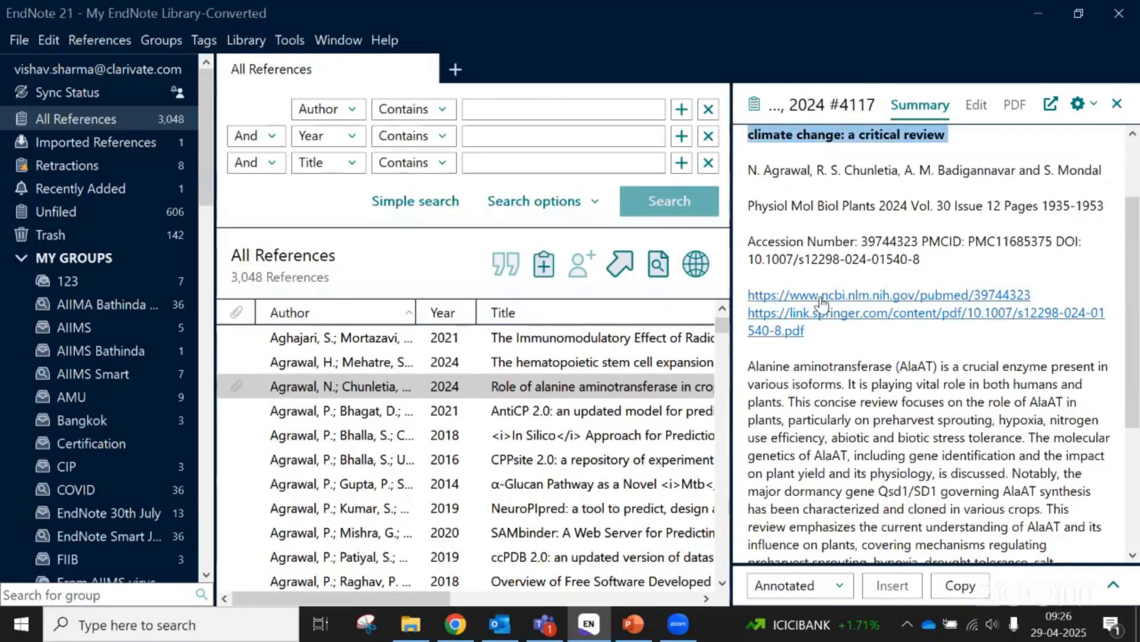
pyautogui.scroll(-10, 822, 303)
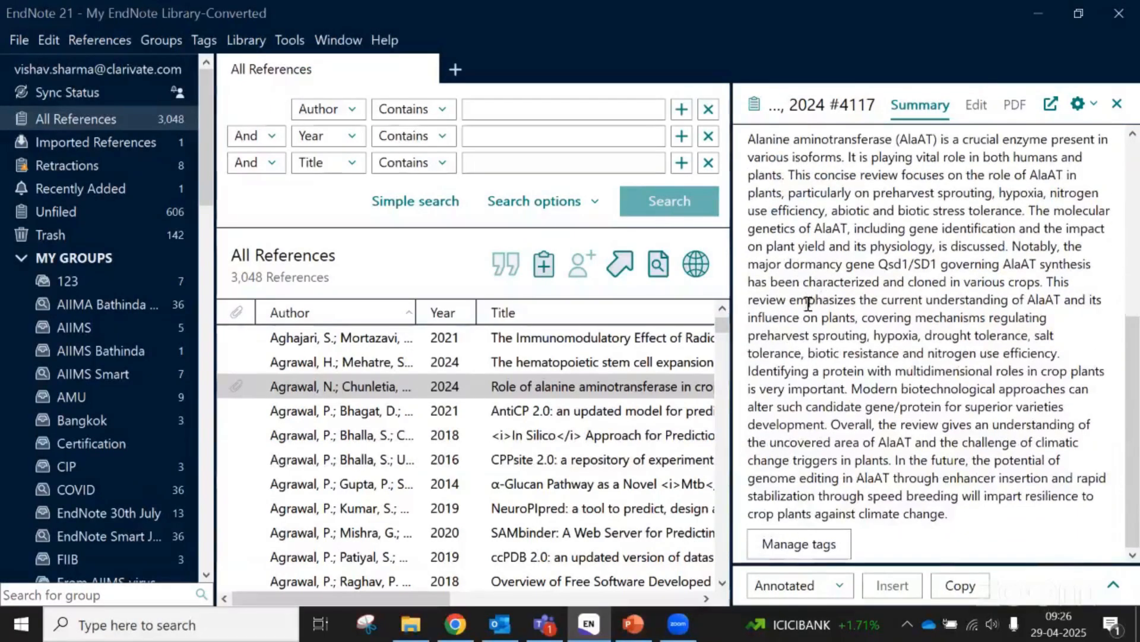
pyautogui.scroll(12, 809, 304)
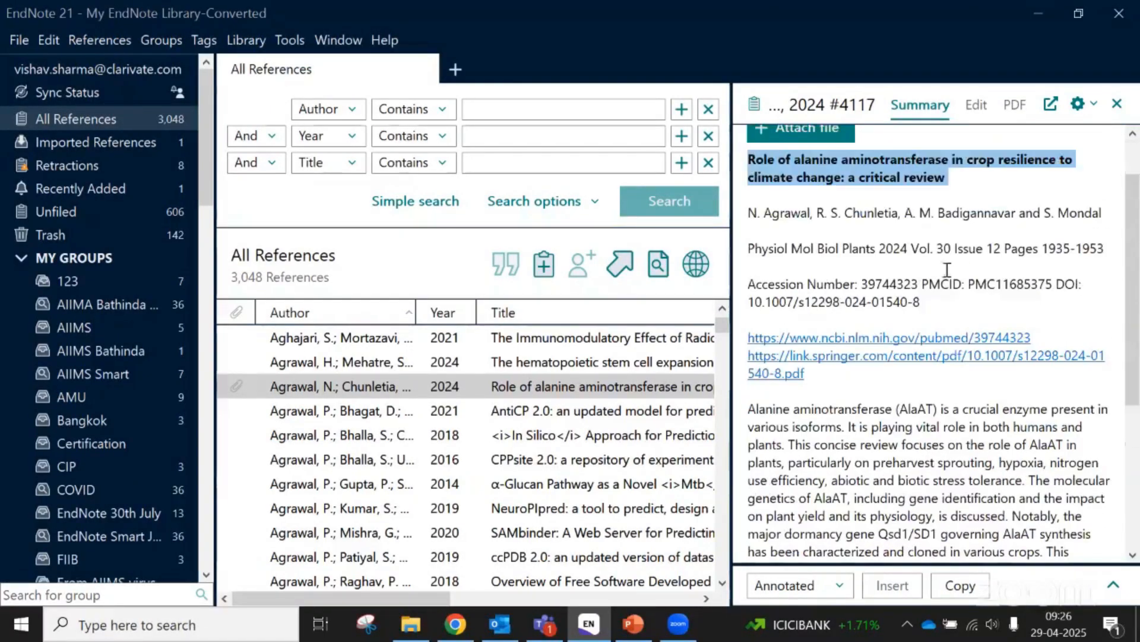
pyautogui.click(1026, 188)
pyautogui.scroll(1, 1017, 280)
pyautogui.scroll(2, 1017, 279)
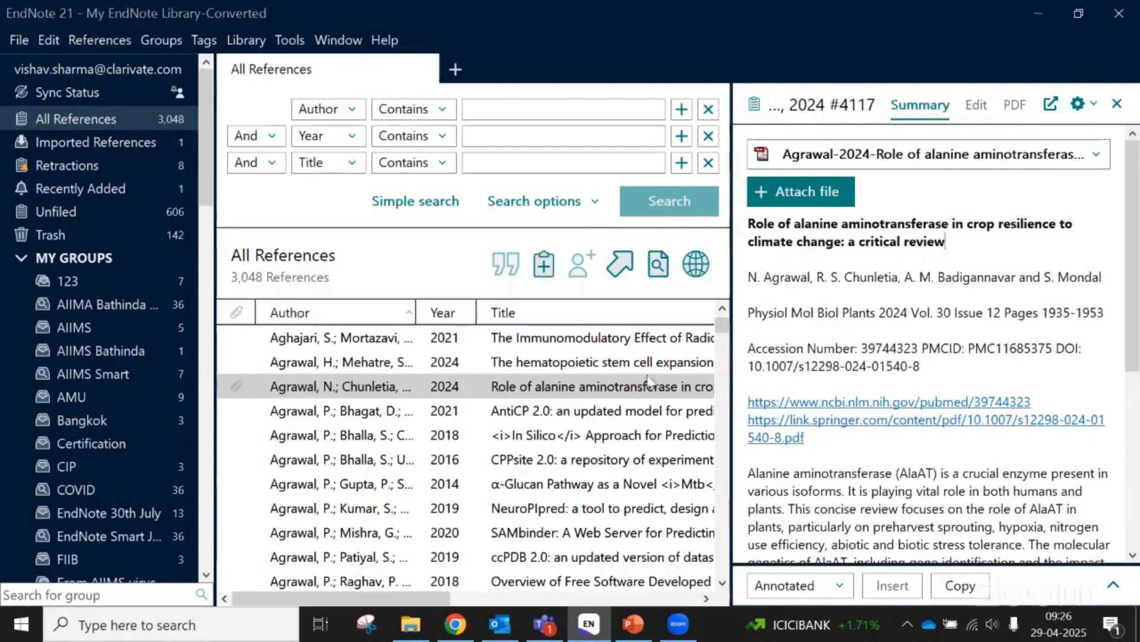
pyautogui.click(613, 385)
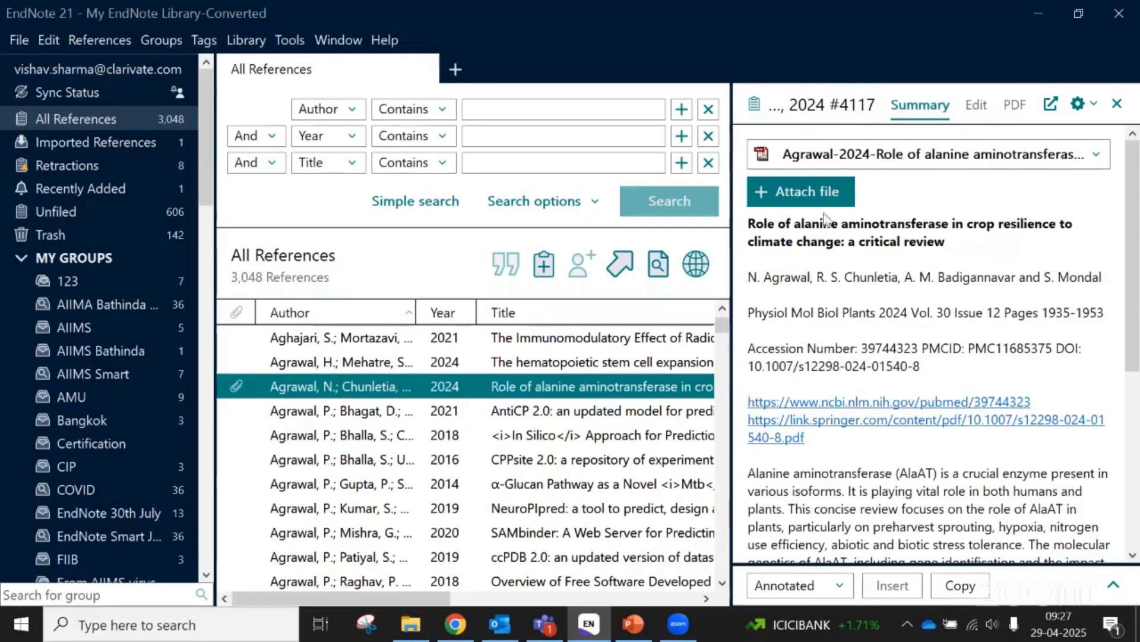
pyautogui.click(785, 196)
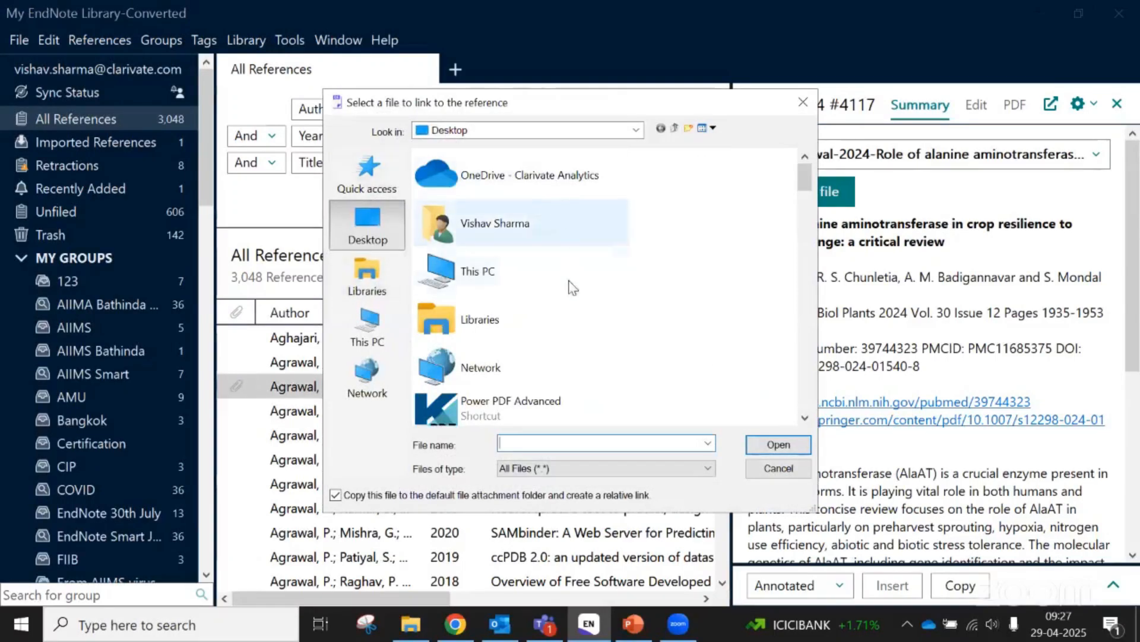
pyautogui.click(803, 102)
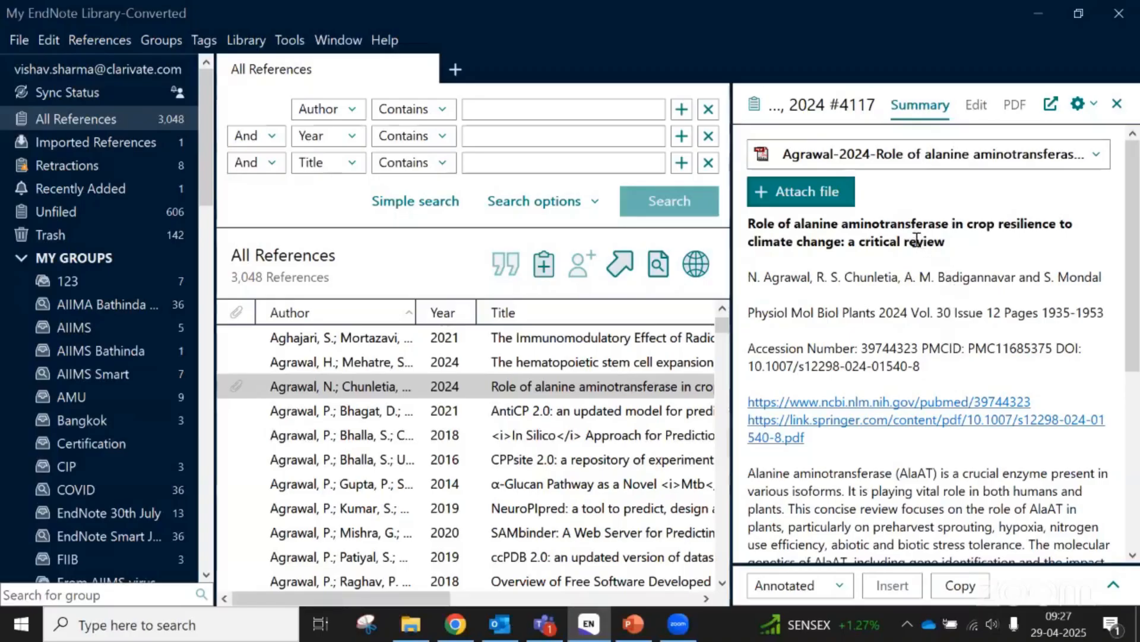
pyautogui.click(809, 193)
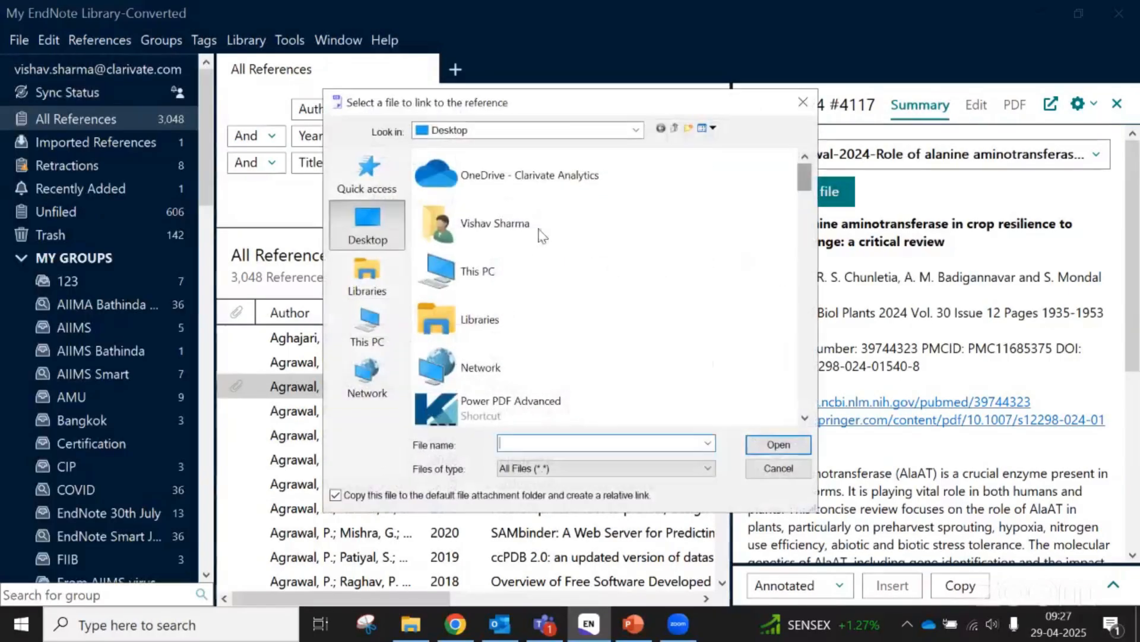
pyautogui.click(366, 279)
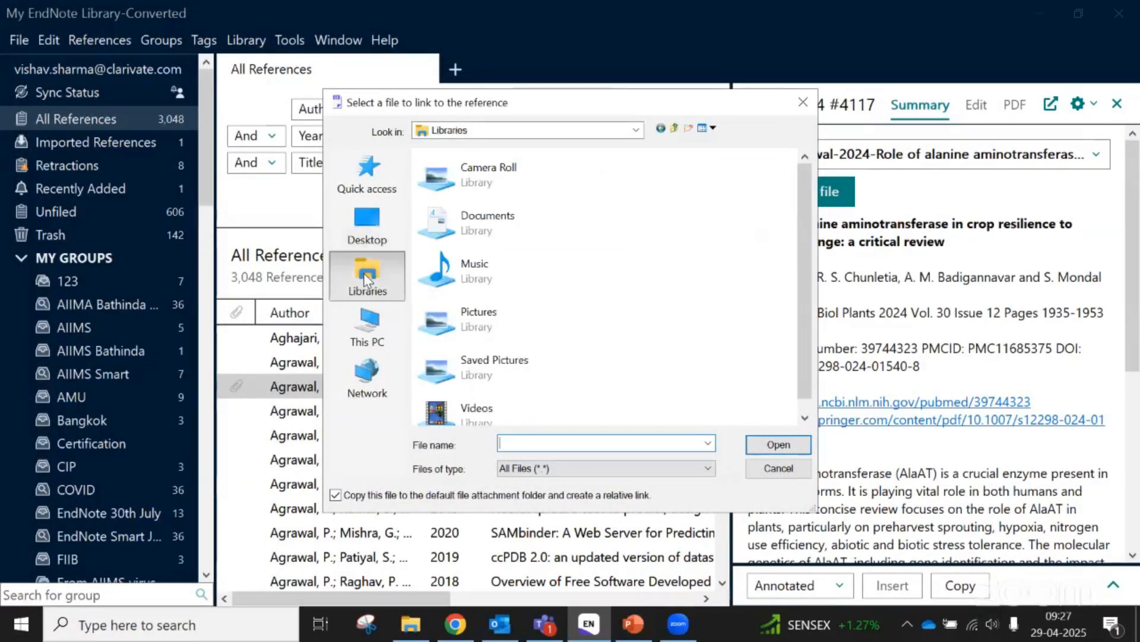
pyautogui.doubleClick(491, 232)
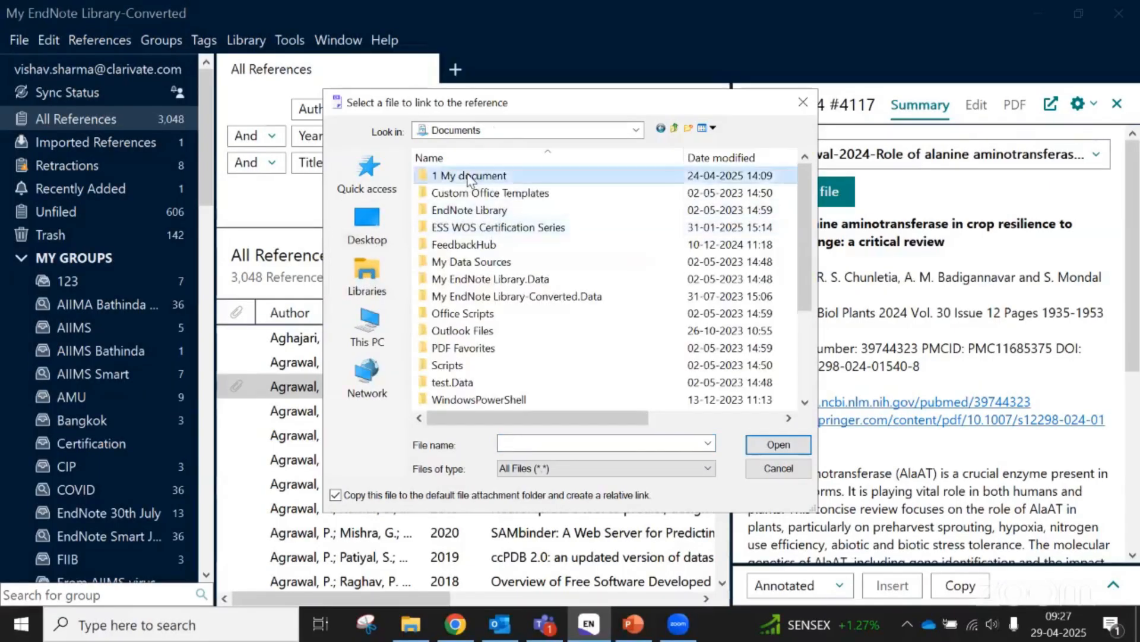
pyautogui.doubleClick(474, 173)
pyautogui.scroll(-15, 469, 193)
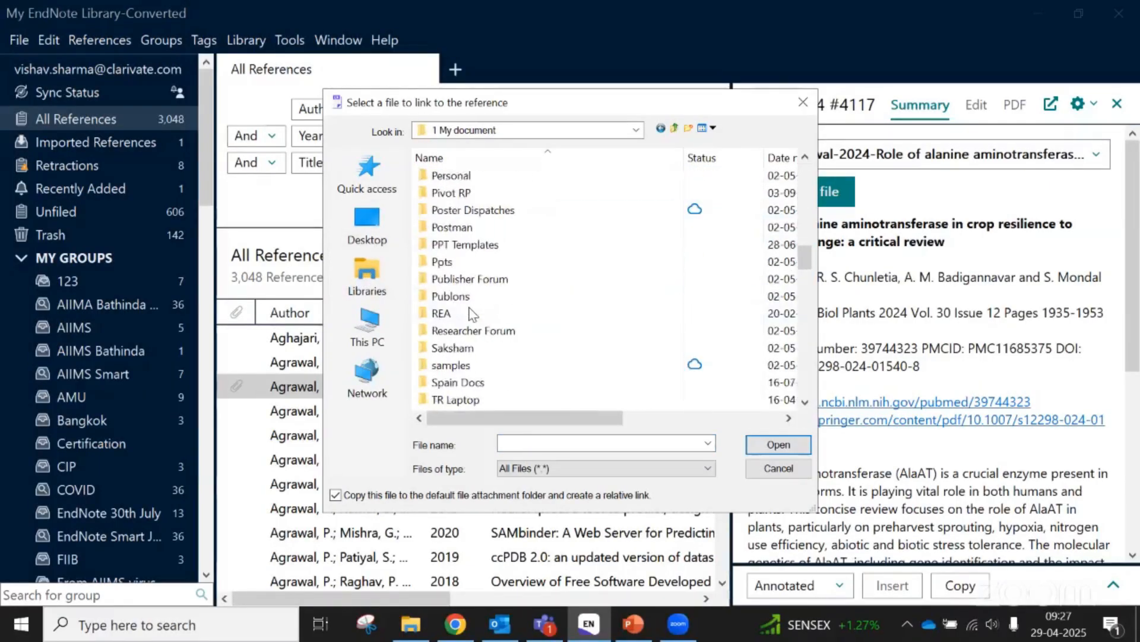
pyautogui.scroll(5, 471, 313)
pyautogui.scroll(1, 469, 313)
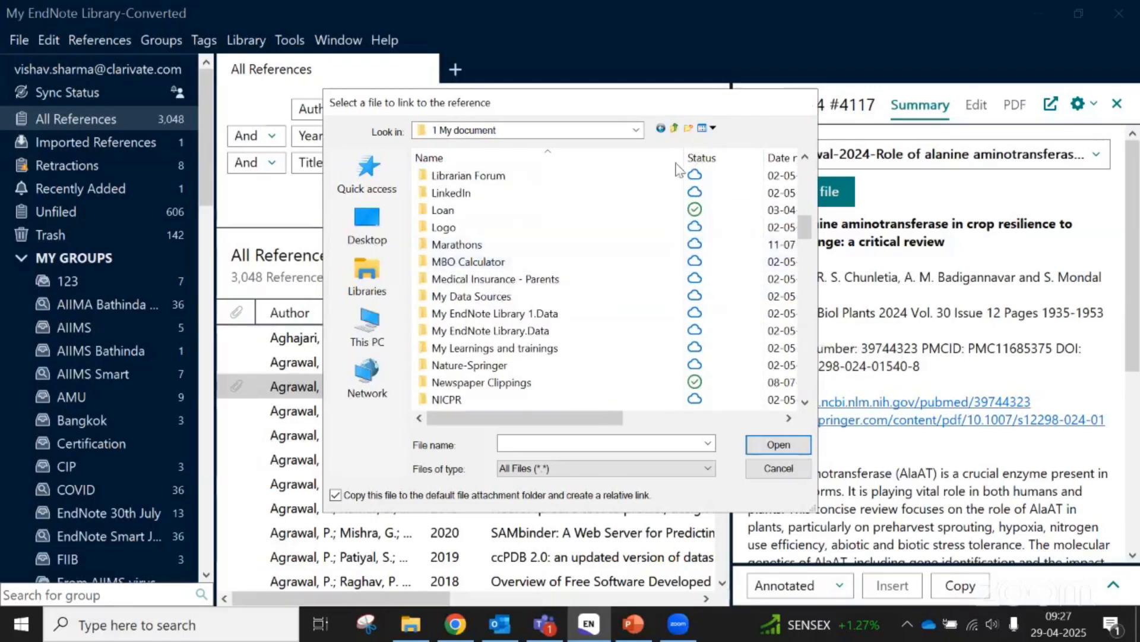
pyautogui.click(803, 102)
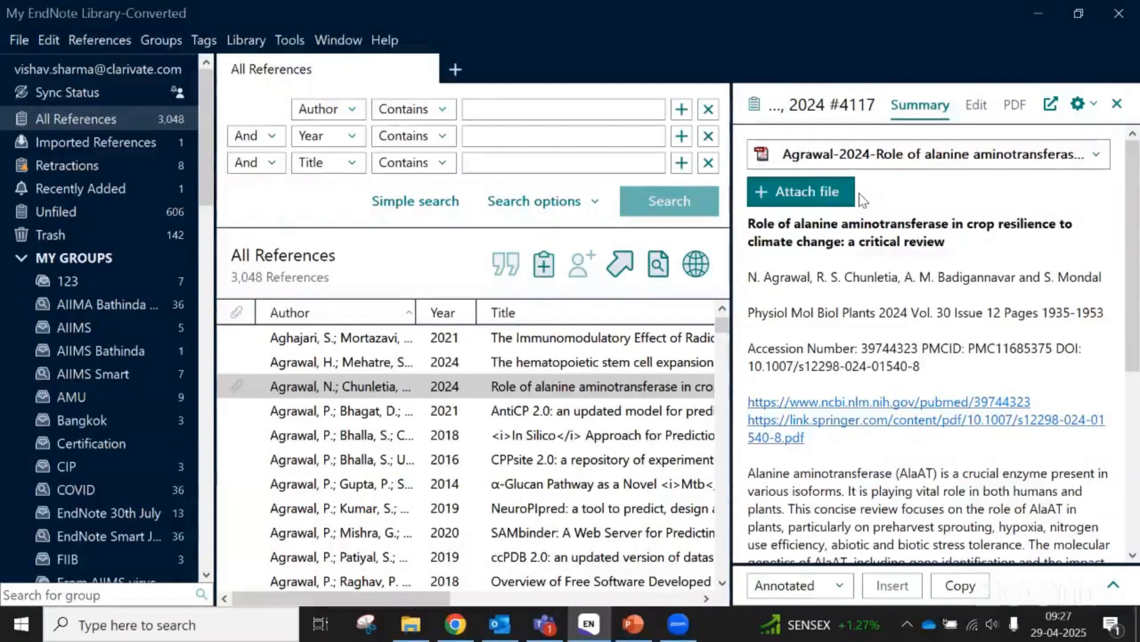
pyautogui.click(979, 107)
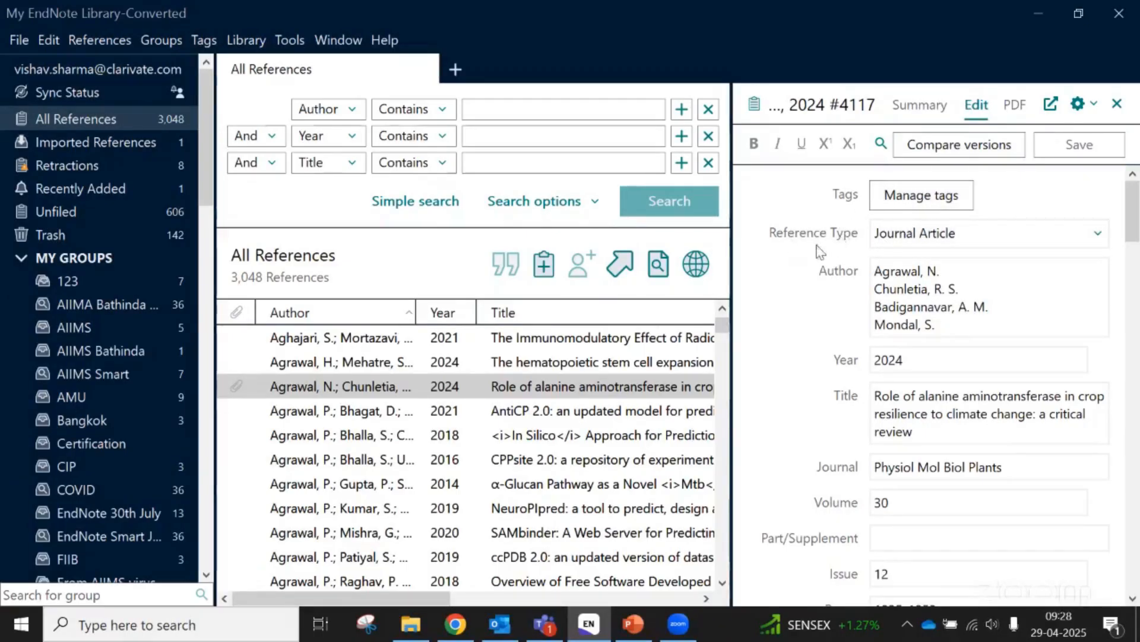
pyautogui.click(519, 397)
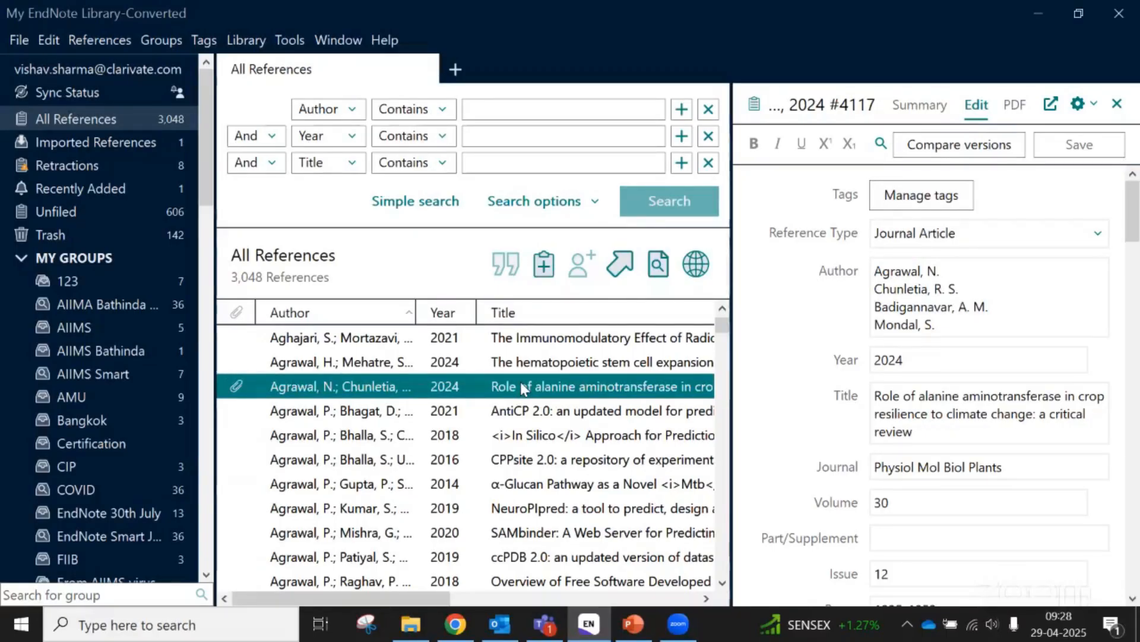
pyautogui.click(1098, 238)
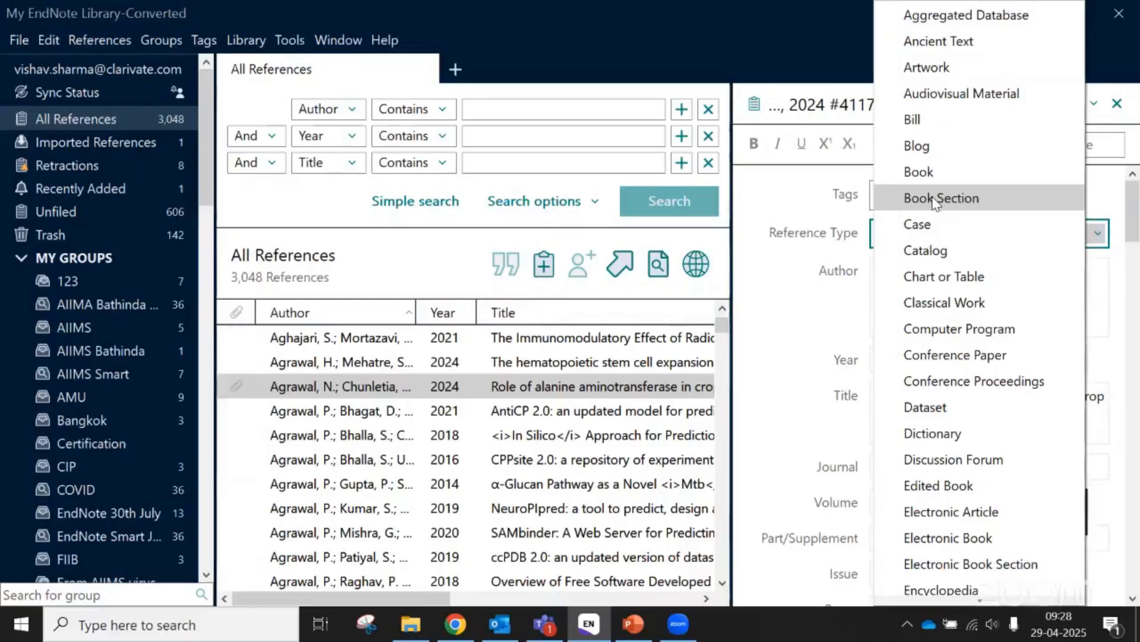
pyautogui.scroll(-1, 936, 202)
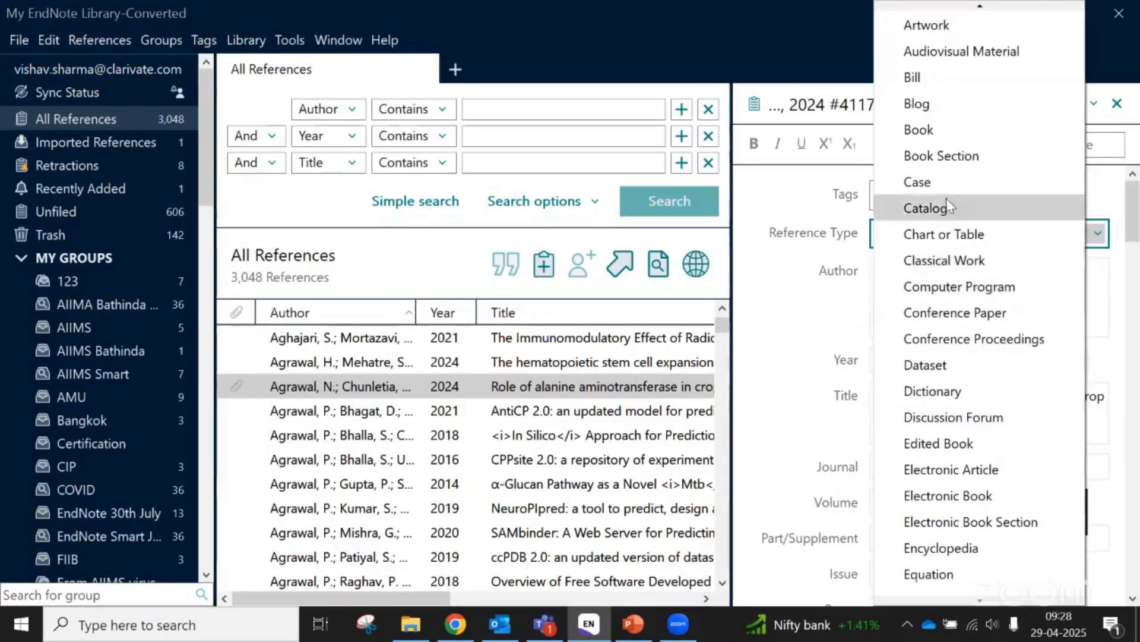
pyautogui.scroll(-2, 936, 334)
pyautogui.scroll(-1, 933, 336)
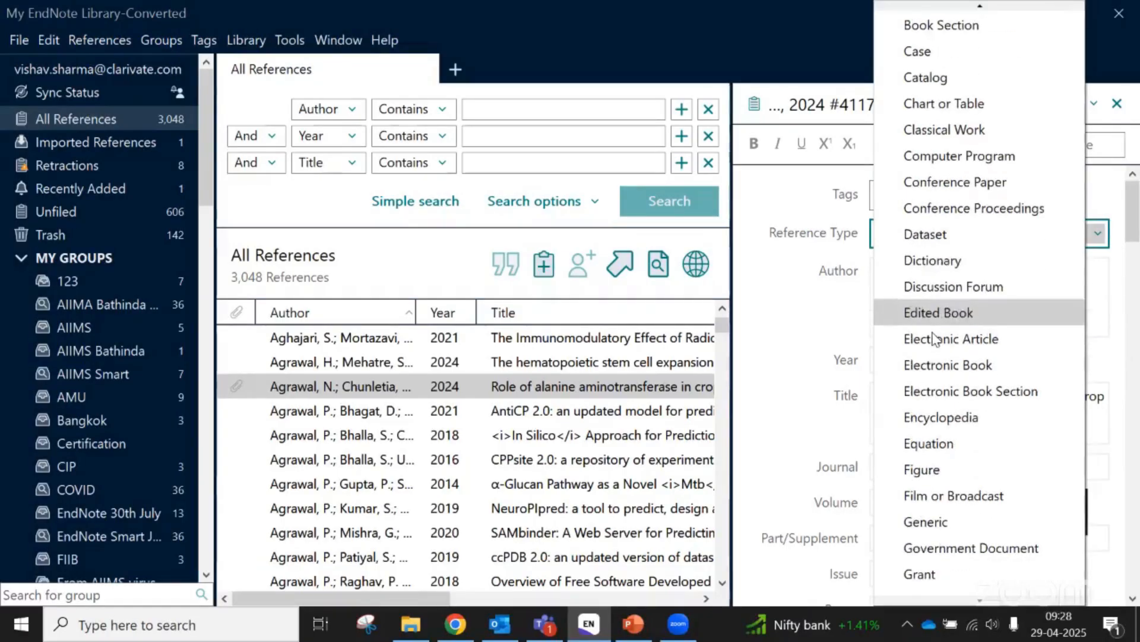
pyautogui.scroll(-5, 944, 347)
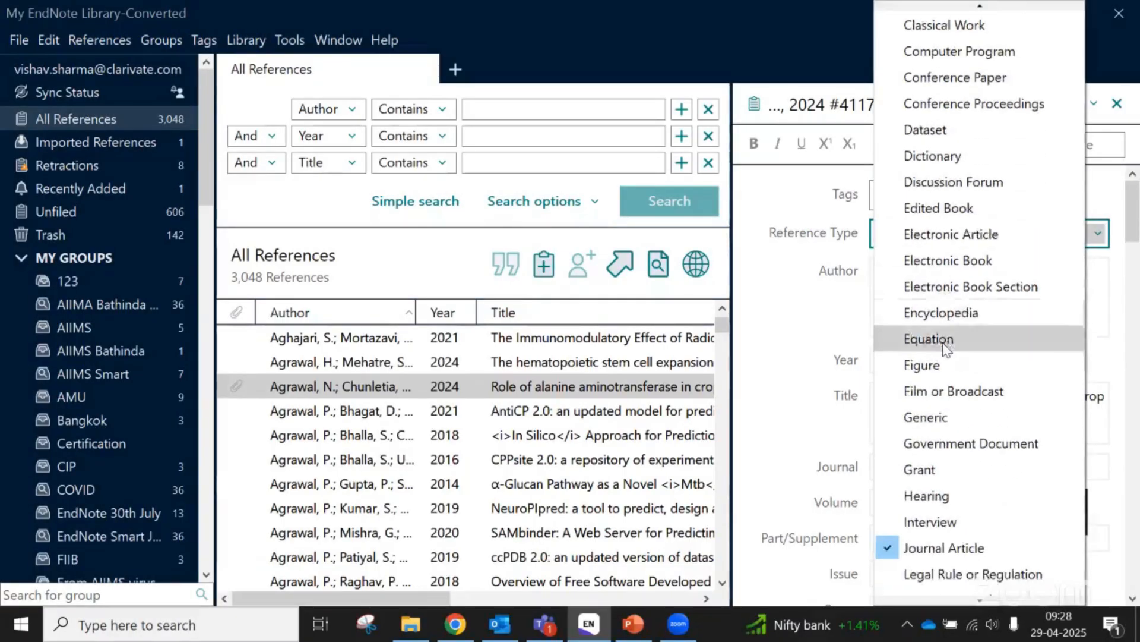
pyautogui.scroll(-4, 944, 347)
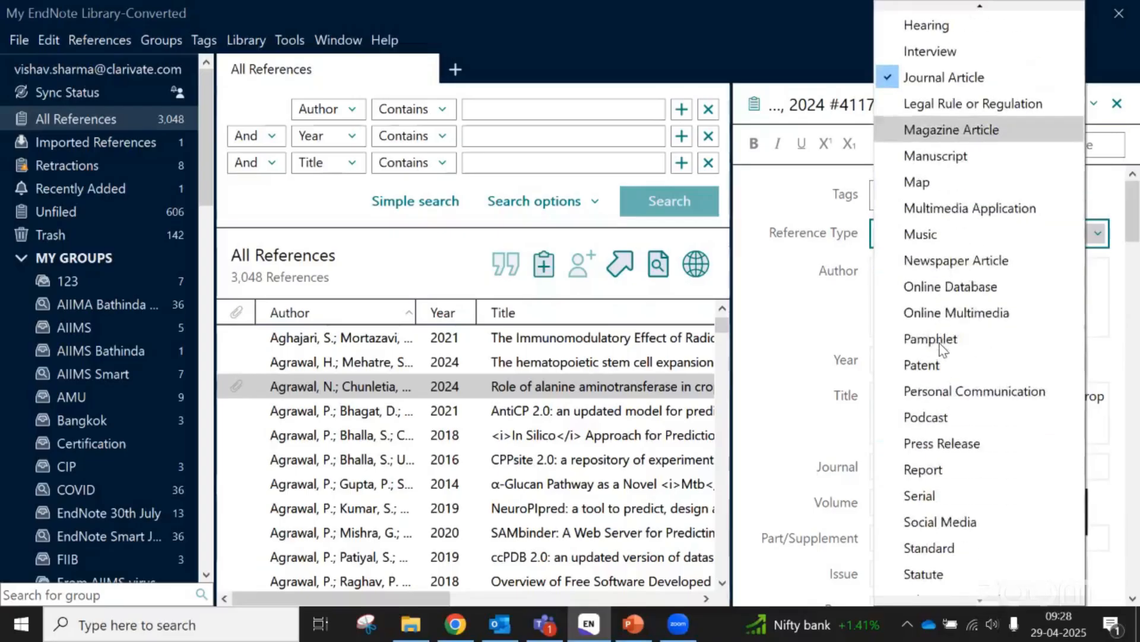
pyautogui.scroll(1, 943, 347)
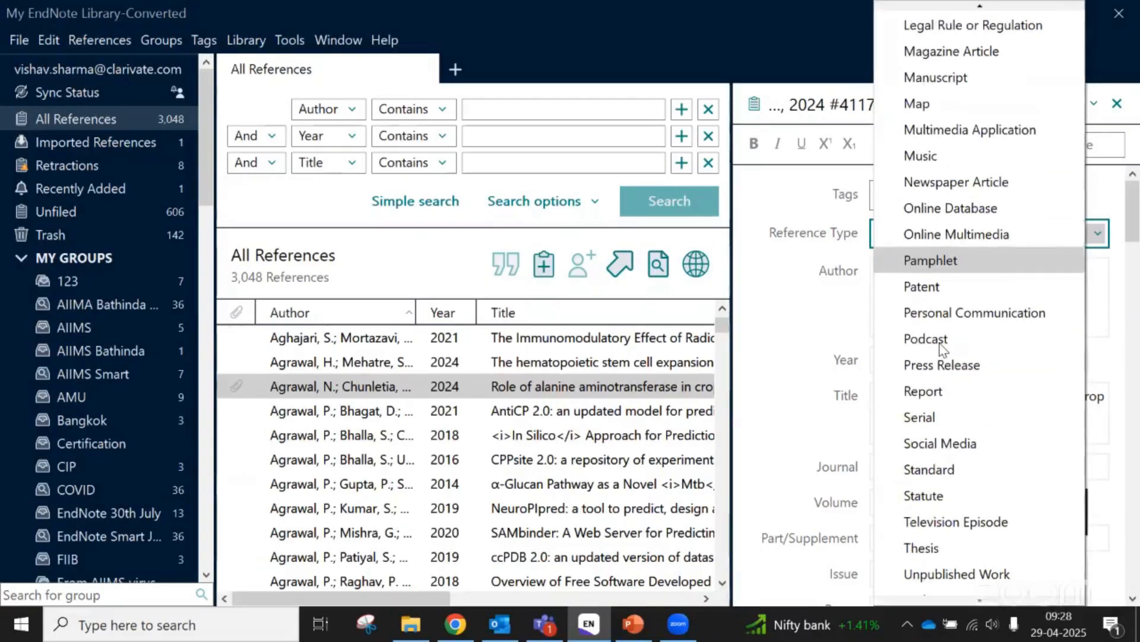
pyautogui.scroll(3, 944, 347)
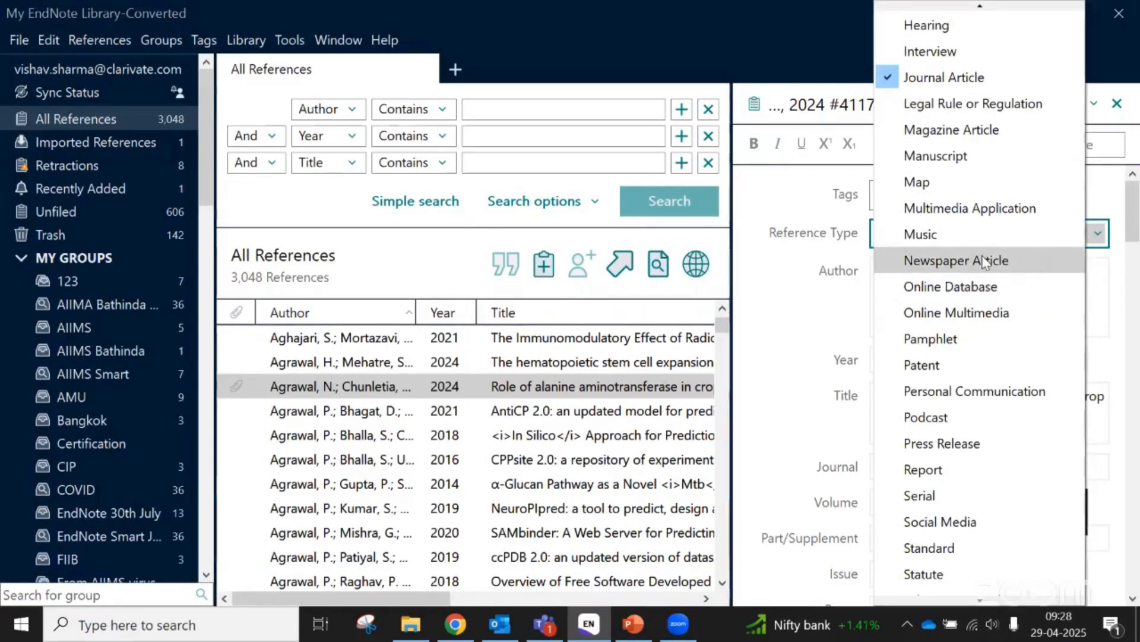
pyautogui.click(939, 267)
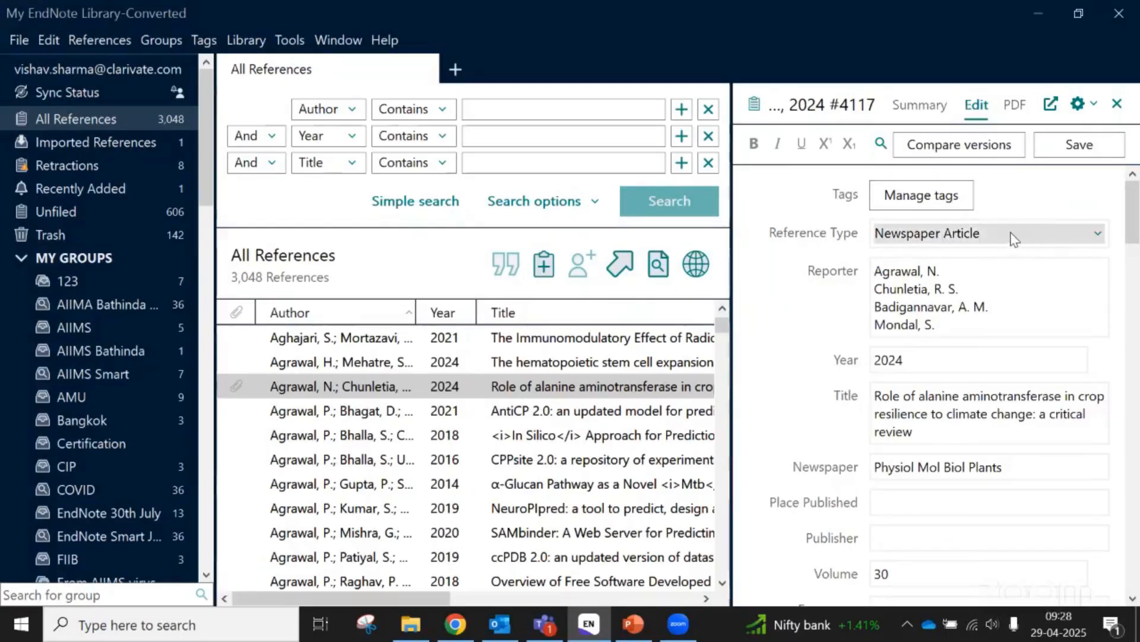
pyautogui.click(1014, 238)
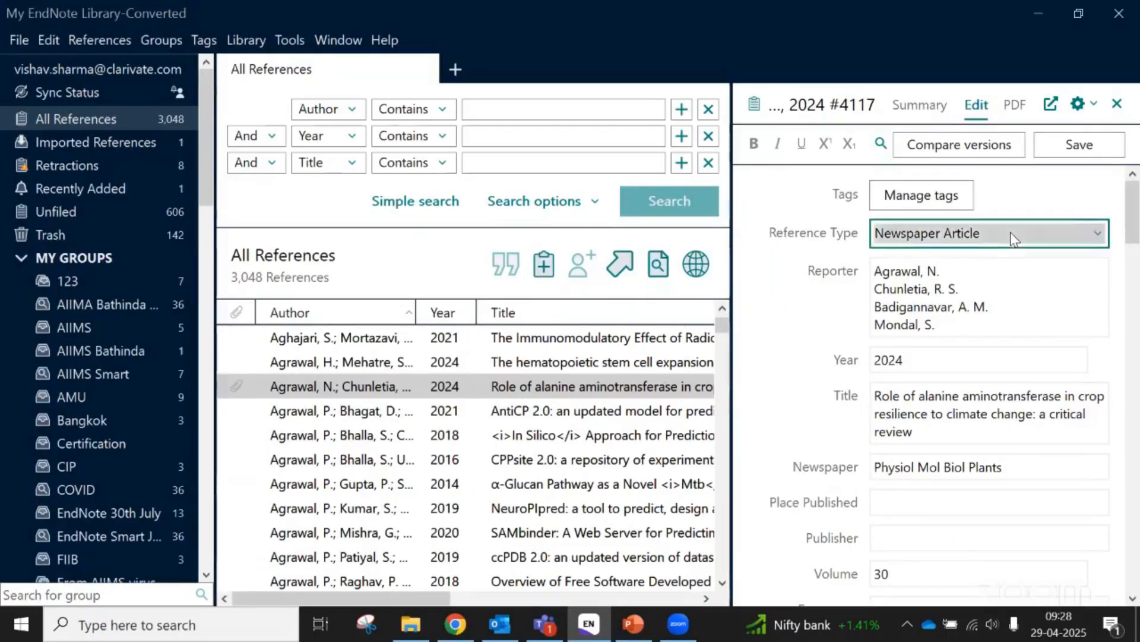
pyautogui.scroll(-3, 1015, 237)
pyautogui.scroll(-5, 1014, 238)
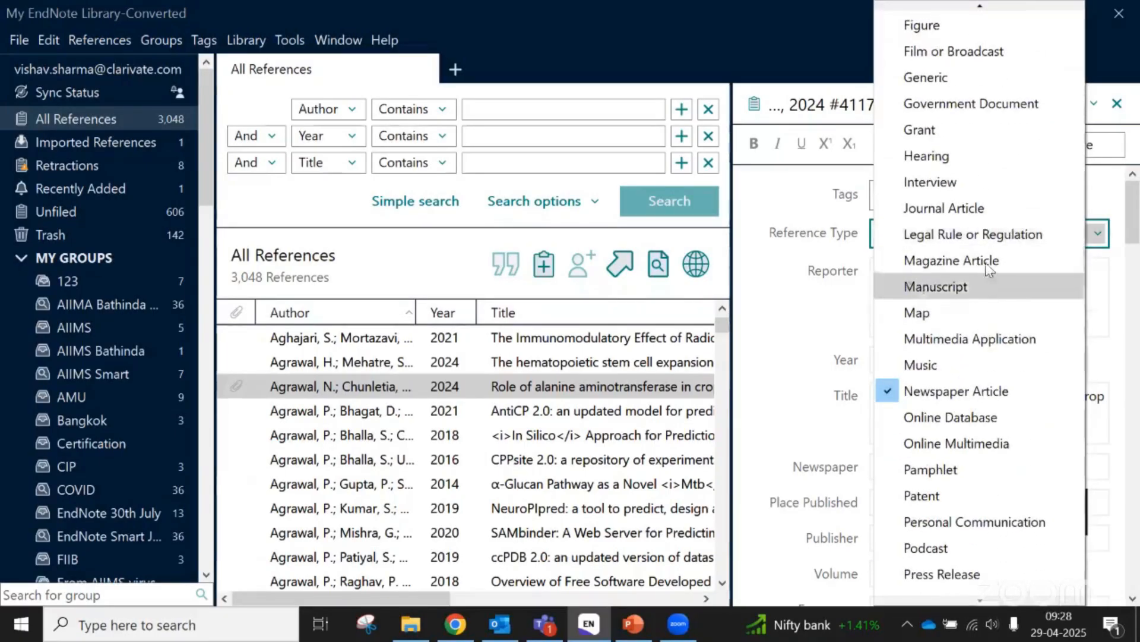
pyautogui.click(968, 208)
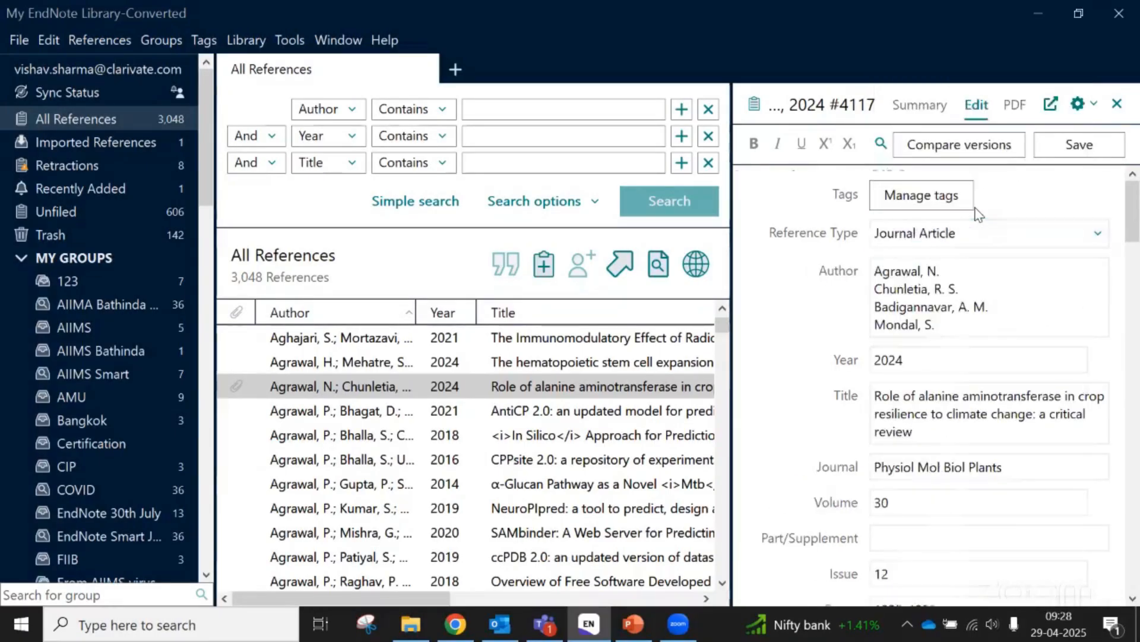
pyautogui.click(970, 238)
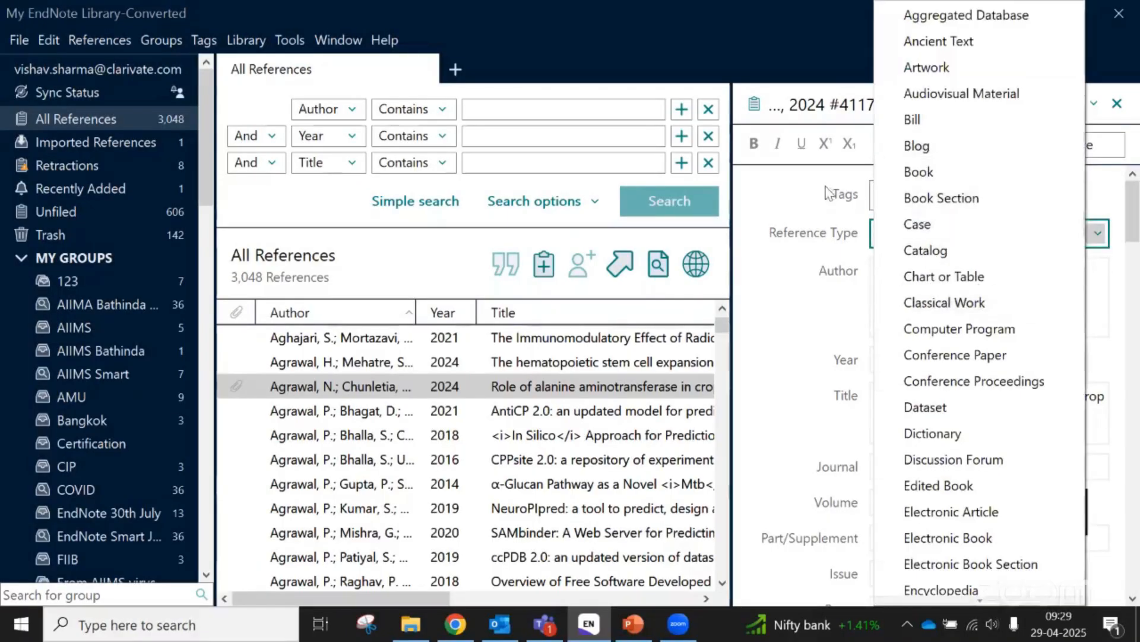
pyautogui.click(789, 202)
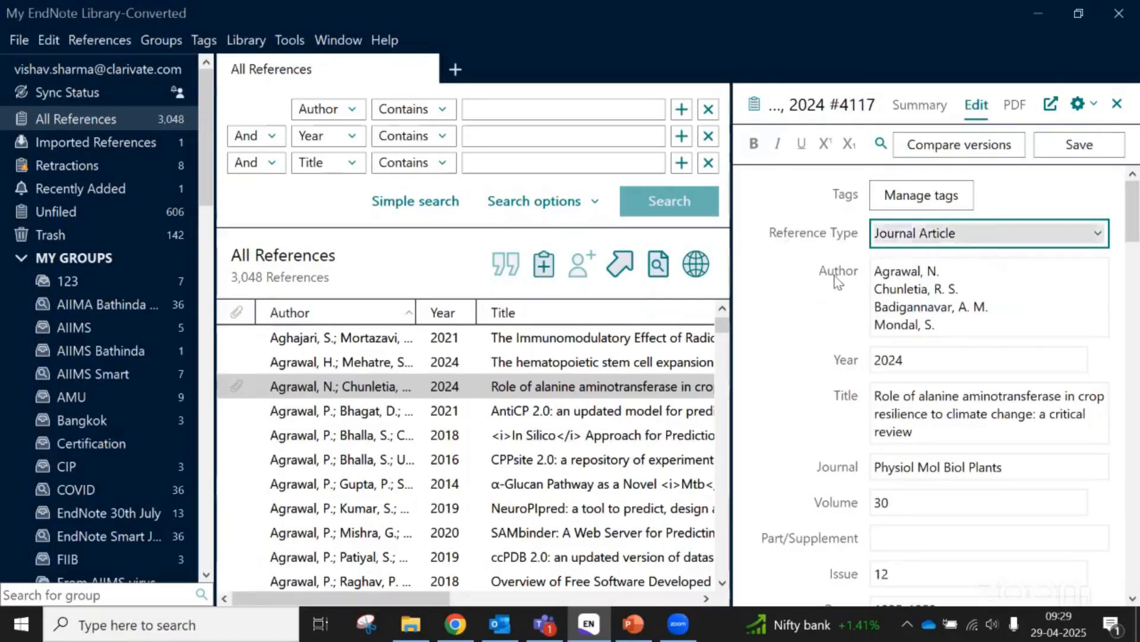
# Look through the reference's Author and Title fields, then return to its attached PDF
pyautogui.press('Tab')
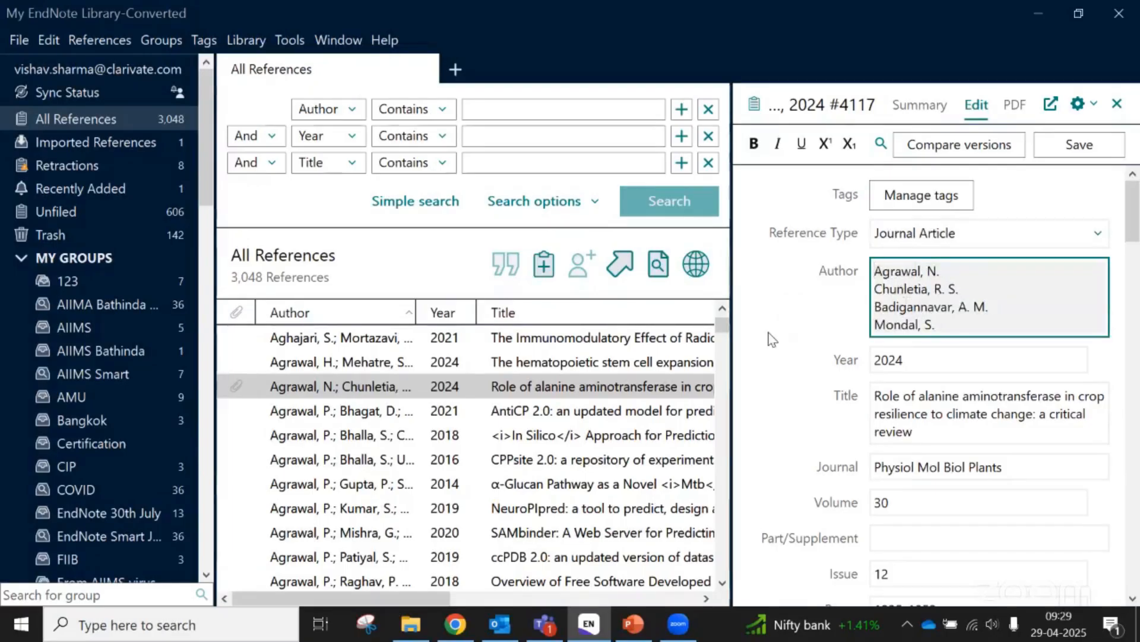
pyautogui.scroll(-1, 772, 339)
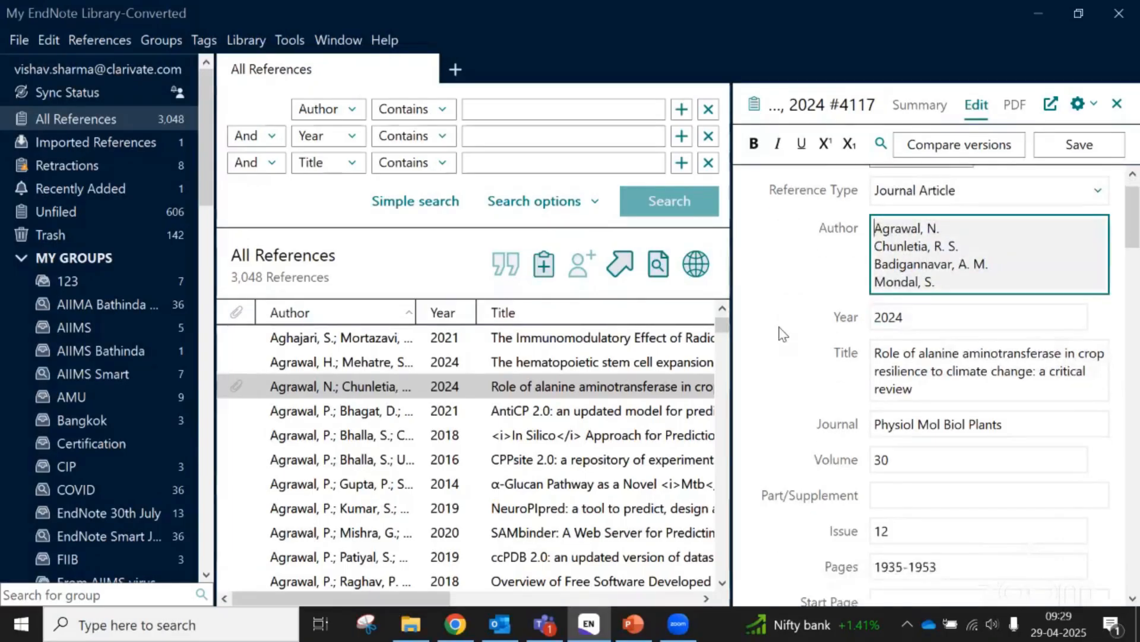
pyautogui.click(945, 382)
pyautogui.scroll(-6, 768, 333)
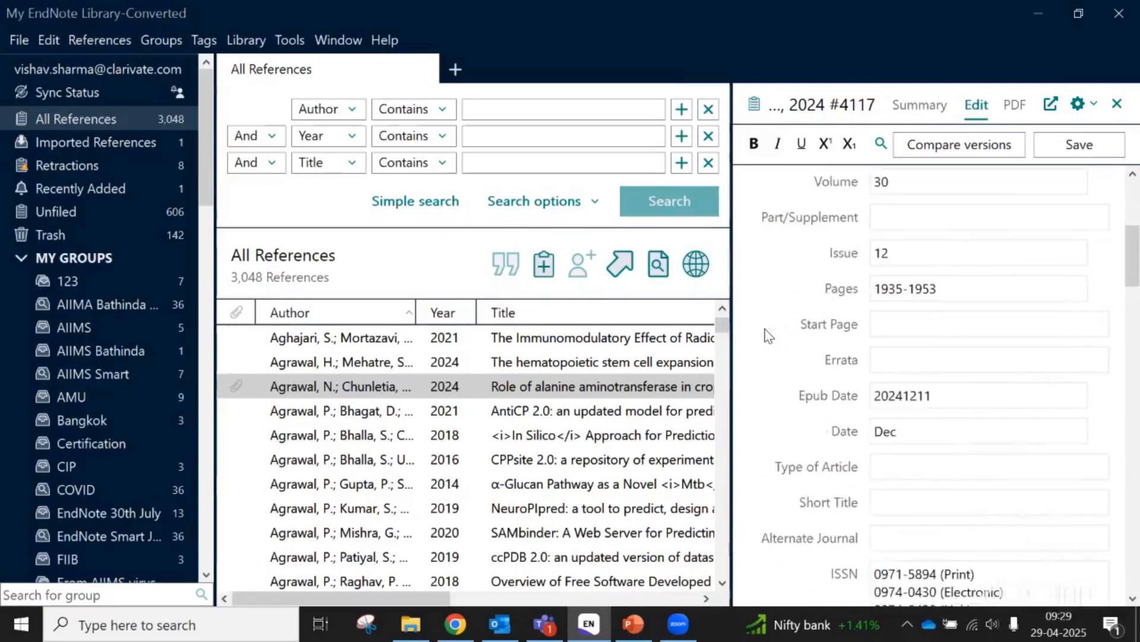
pyautogui.scroll(-12, 769, 336)
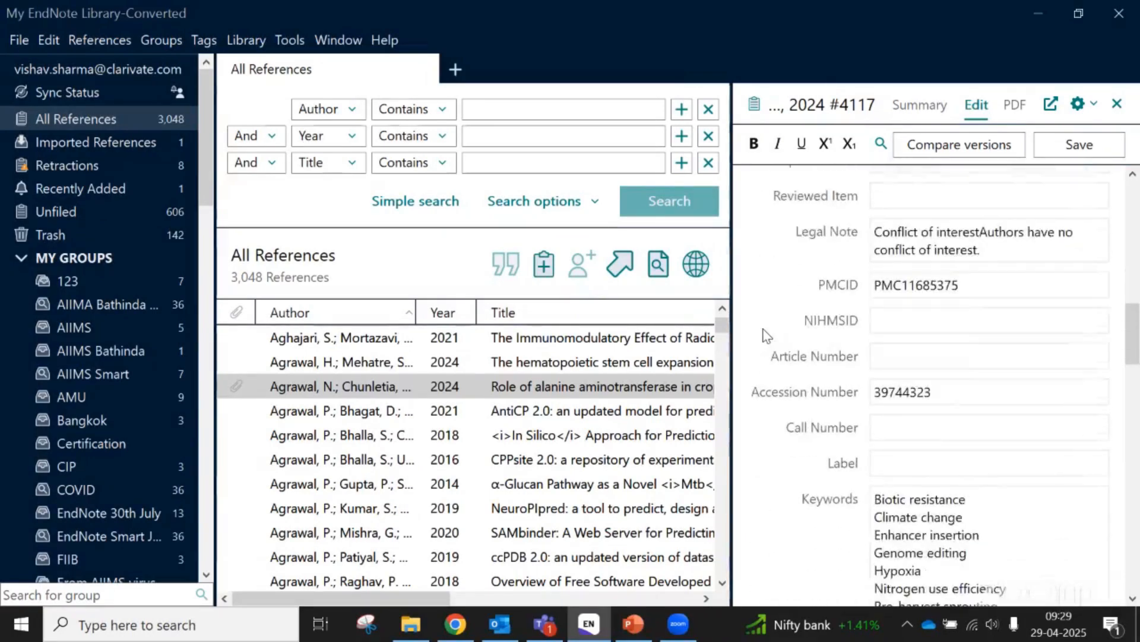
pyautogui.scroll(-10, 766, 336)
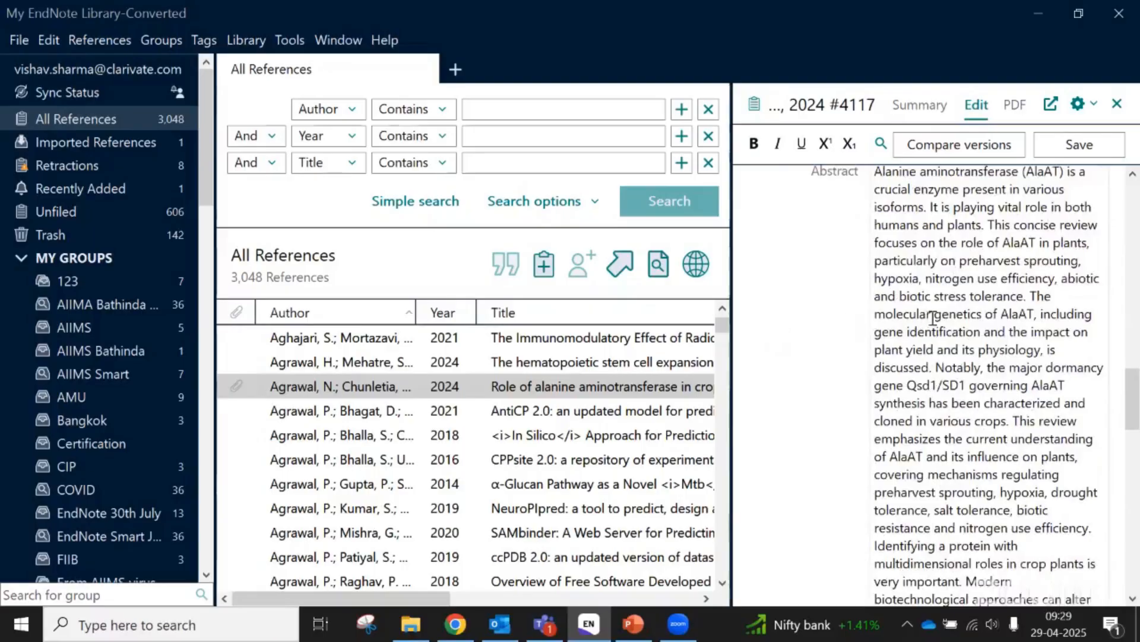
pyautogui.scroll(-10, 933, 319)
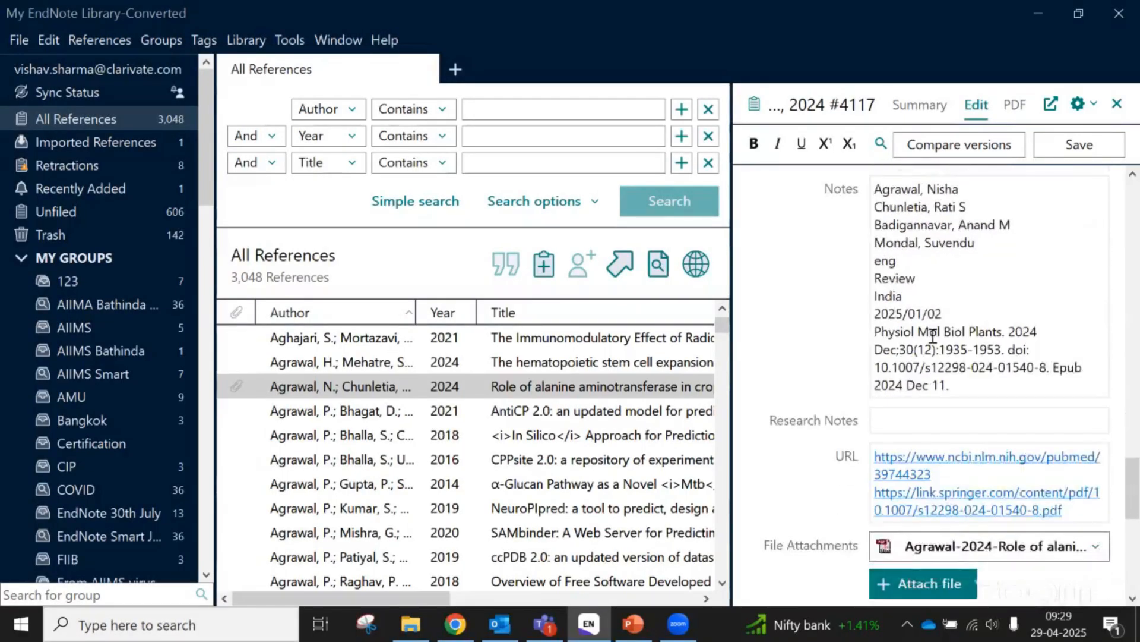
pyautogui.scroll(-8, 934, 336)
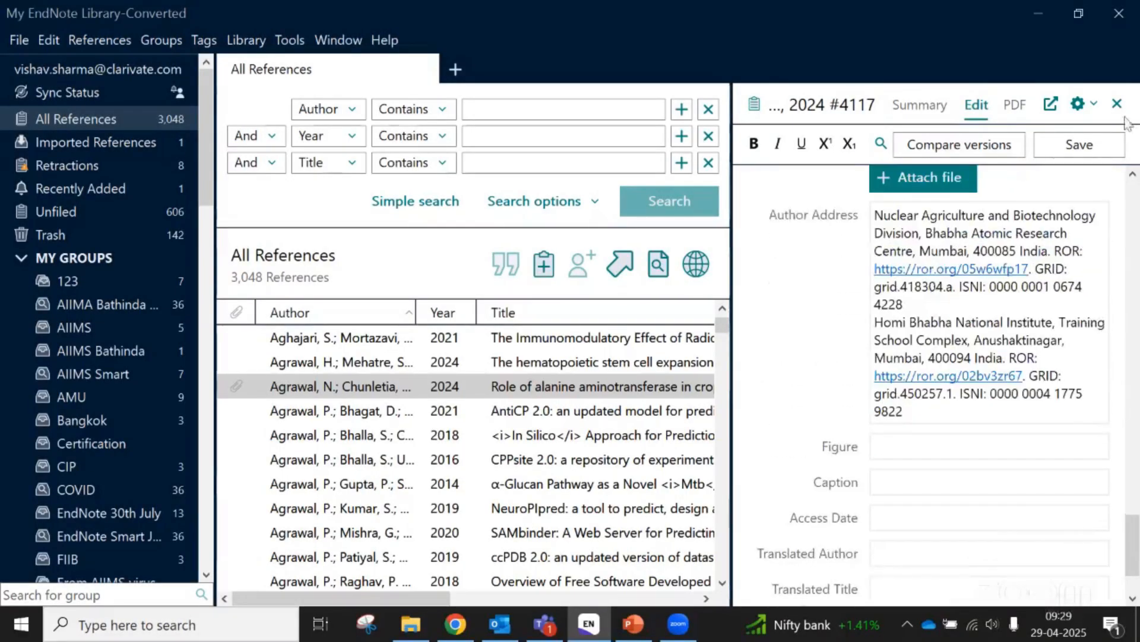
pyautogui.click(1015, 106)
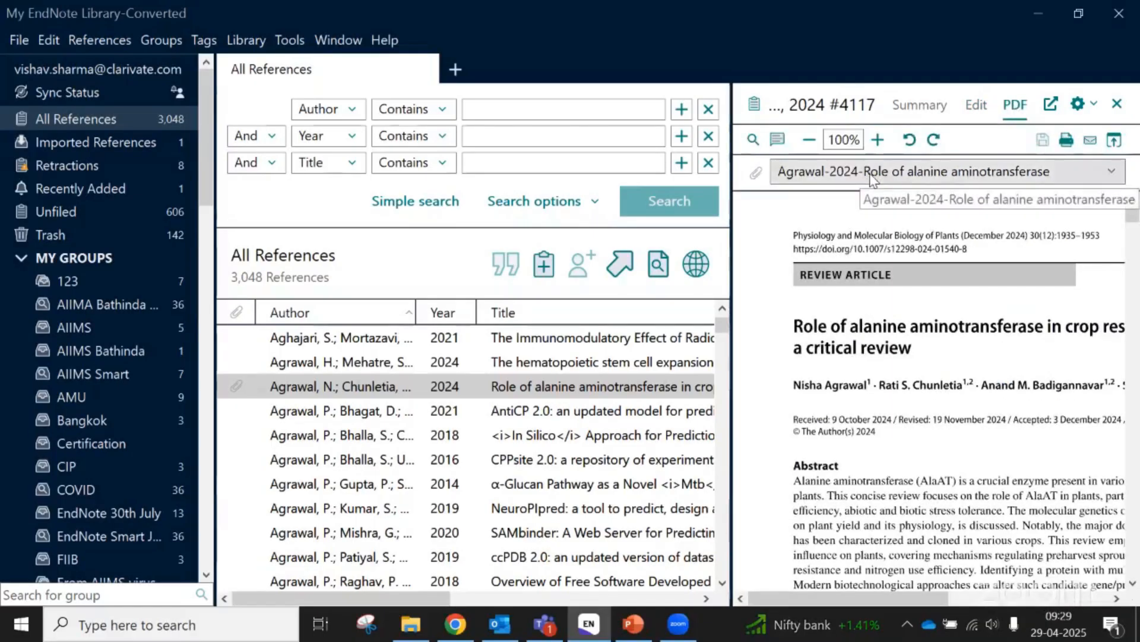
# Open the review in its own window and scroll its 19-page PDF back to page 1
pyautogui.click(1050, 107)
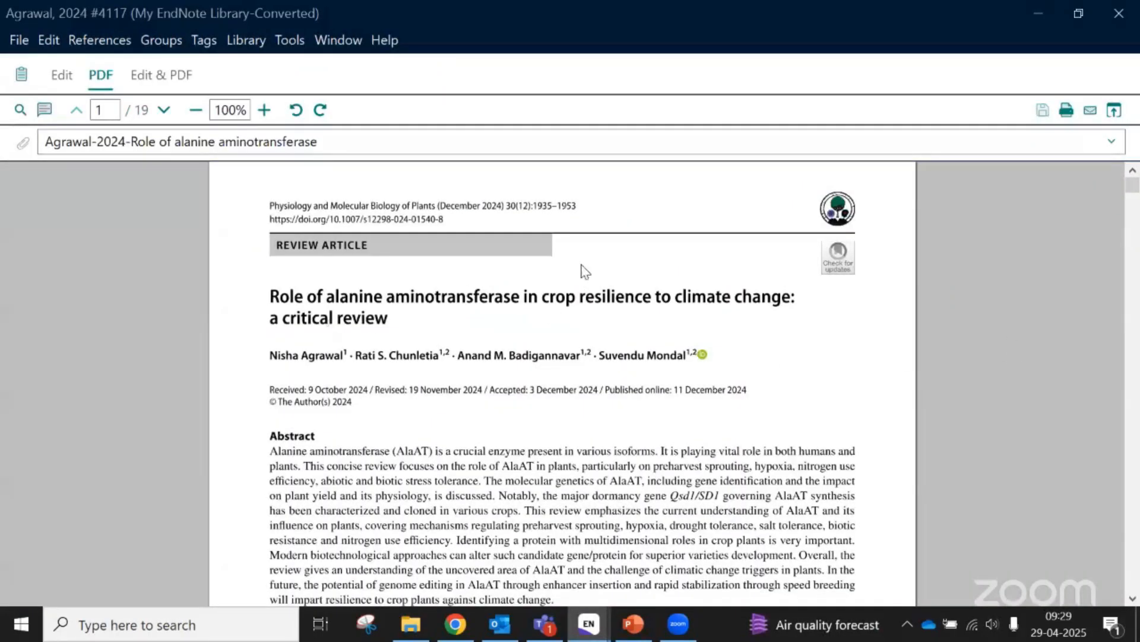
pyautogui.scroll(-1, 631, 275)
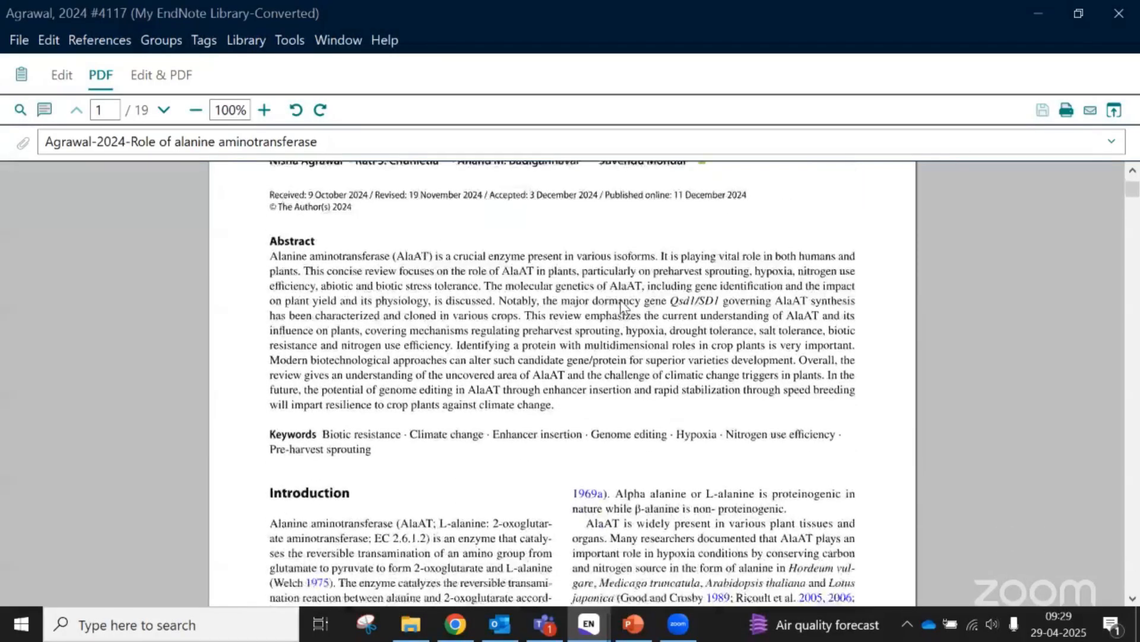
pyautogui.scroll(-15, 414, 286)
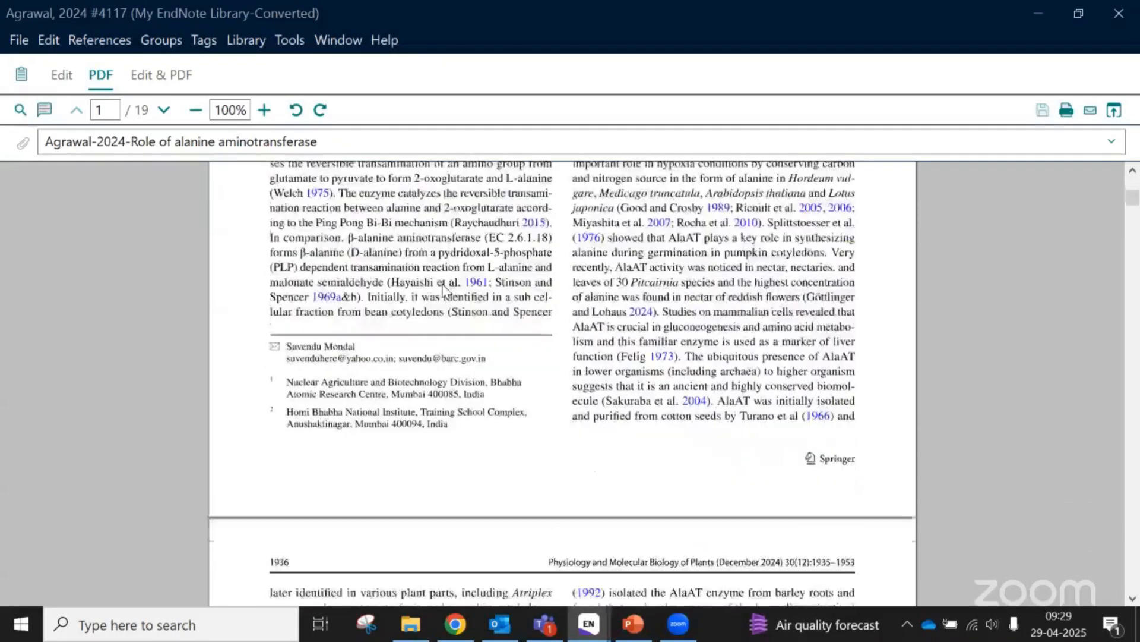
pyautogui.scroll(-15, 499, 291)
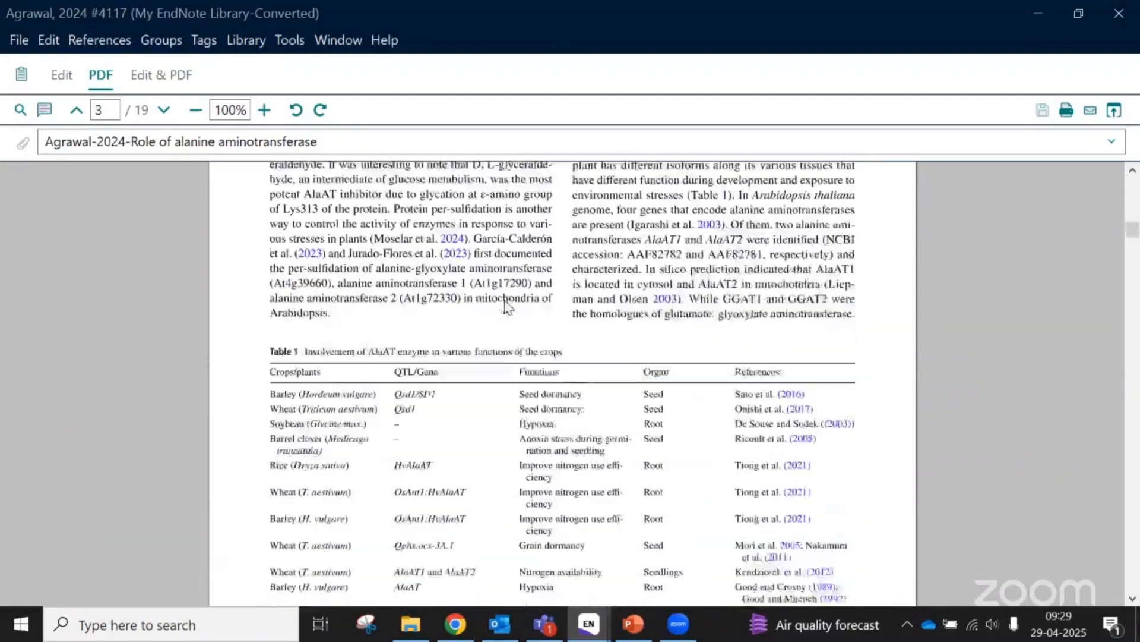
pyautogui.click(1136, 335)
pyautogui.moveTo(1136, 336); pyautogui.dragTo(1133, 583)
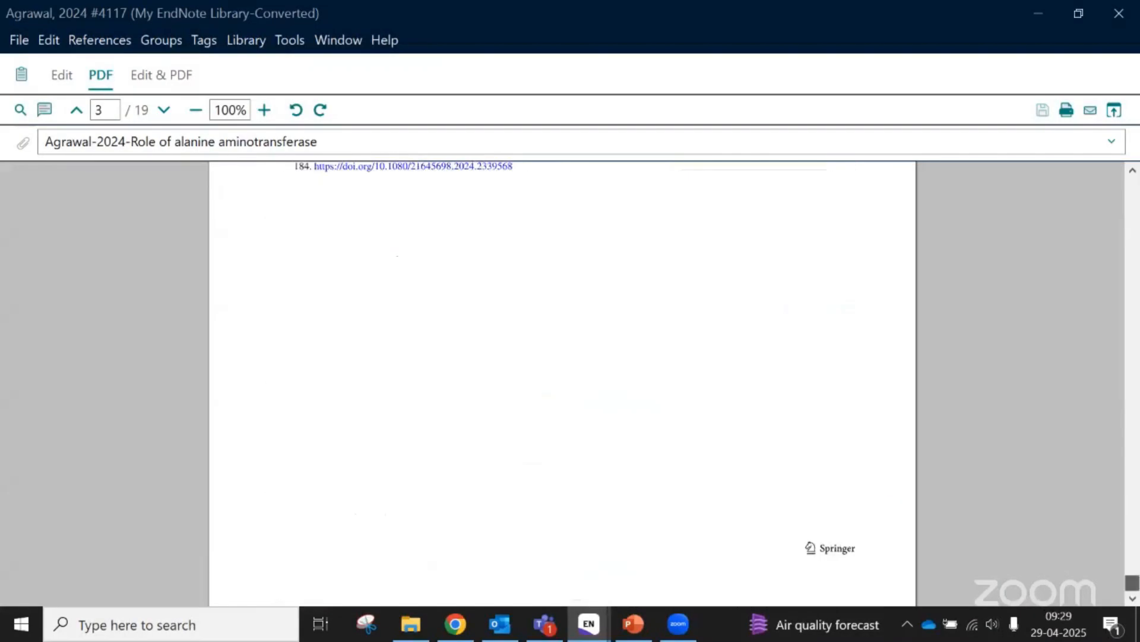
pyautogui.scroll(4, 693, 359)
pyautogui.scroll(2, 618, 325)
pyautogui.scroll(10, 618, 325)
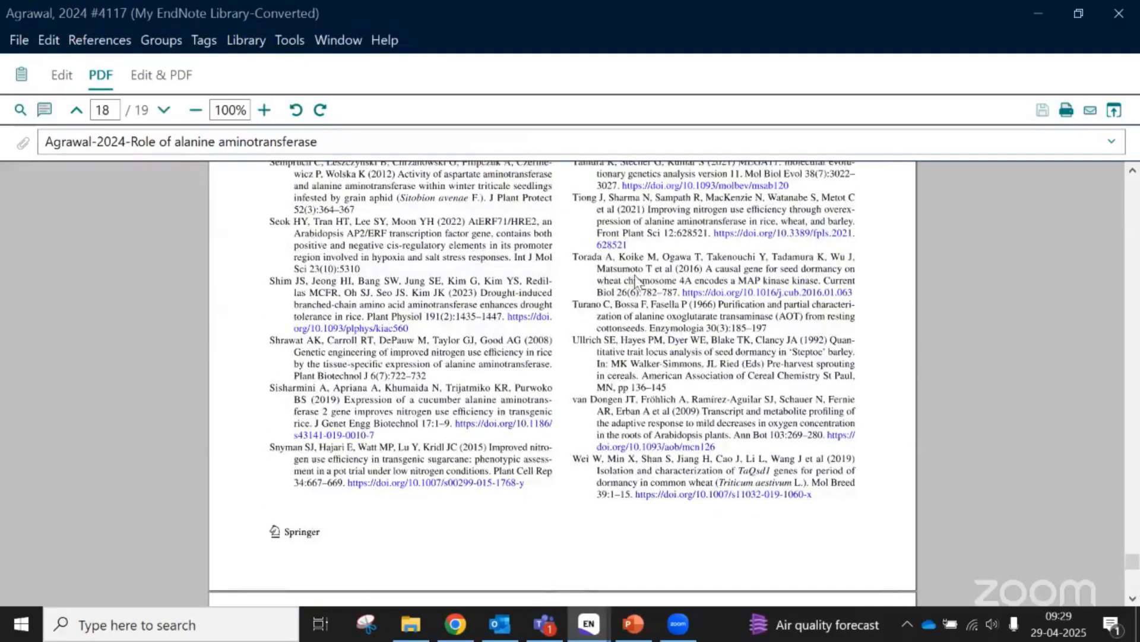
pyautogui.scroll(5, 638, 279)
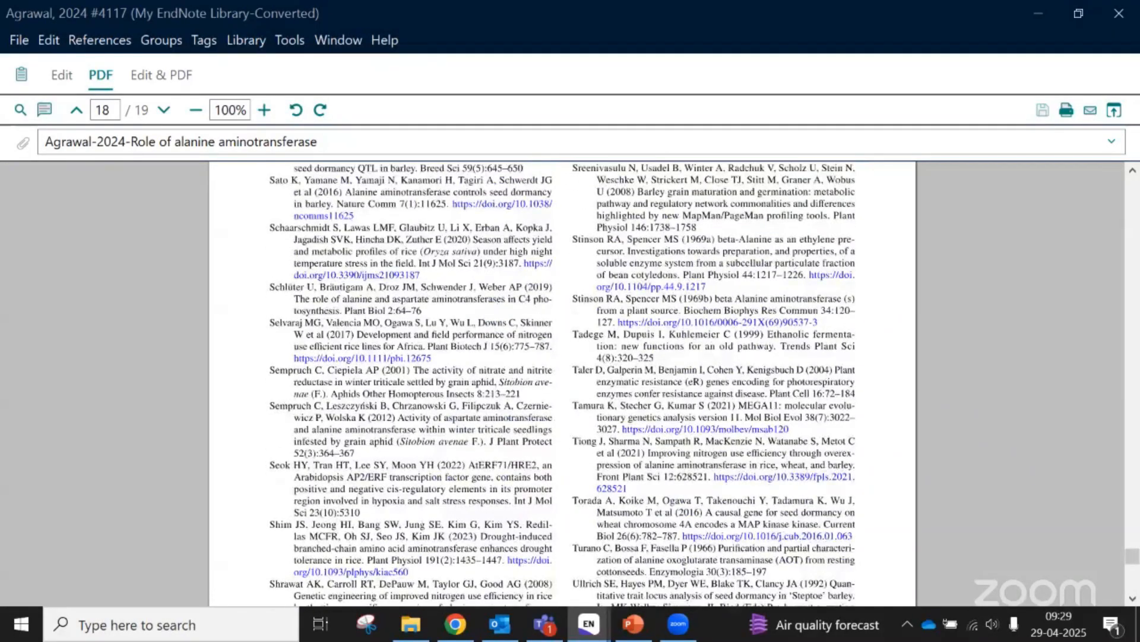
pyautogui.moveTo(1134, 556); pyautogui.dragTo(1138, 171)
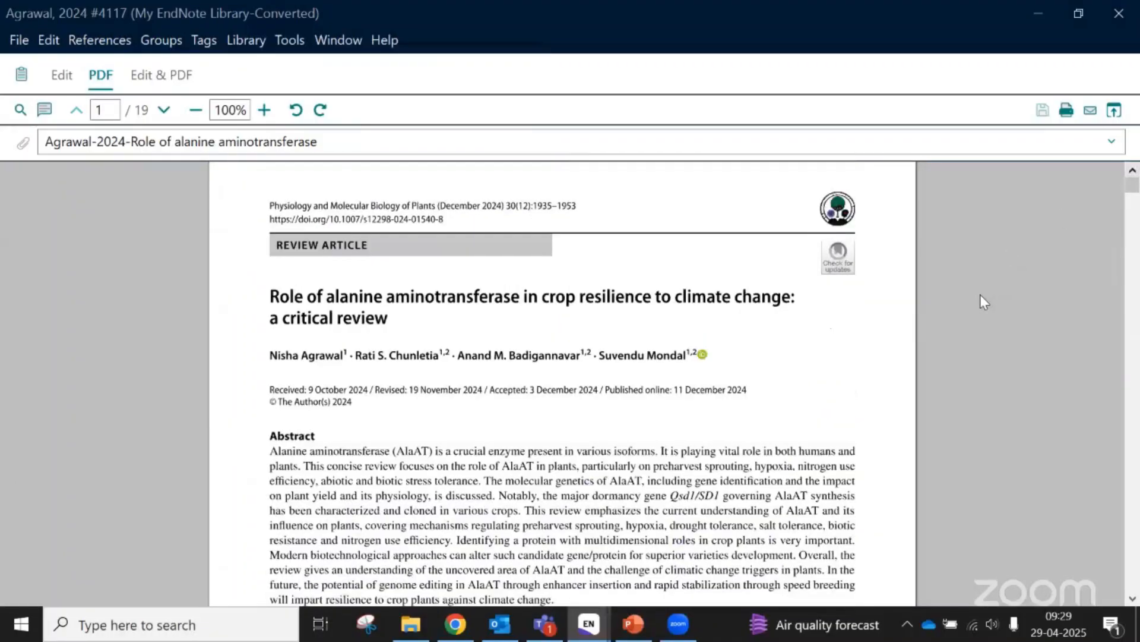
# Highlight page 2's 'Wightman and Forest (1978)…' paragraph in yellow, then return to page 1
pyautogui.click(44, 112)
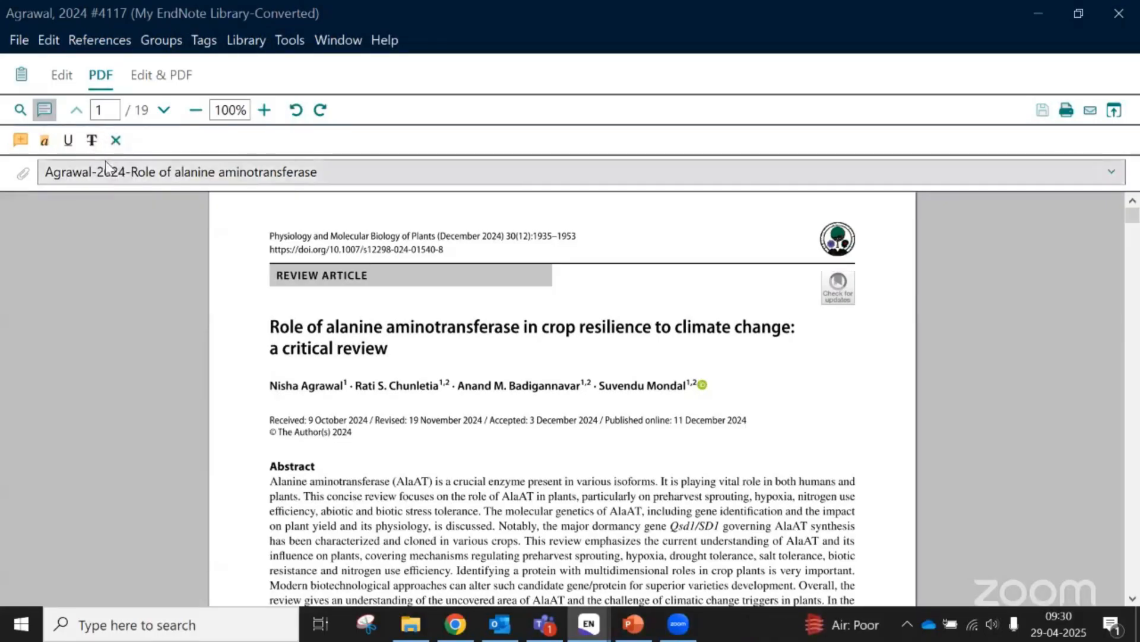
pyautogui.click(44, 143)
pyautogui.scroll(-6, 389, 319)
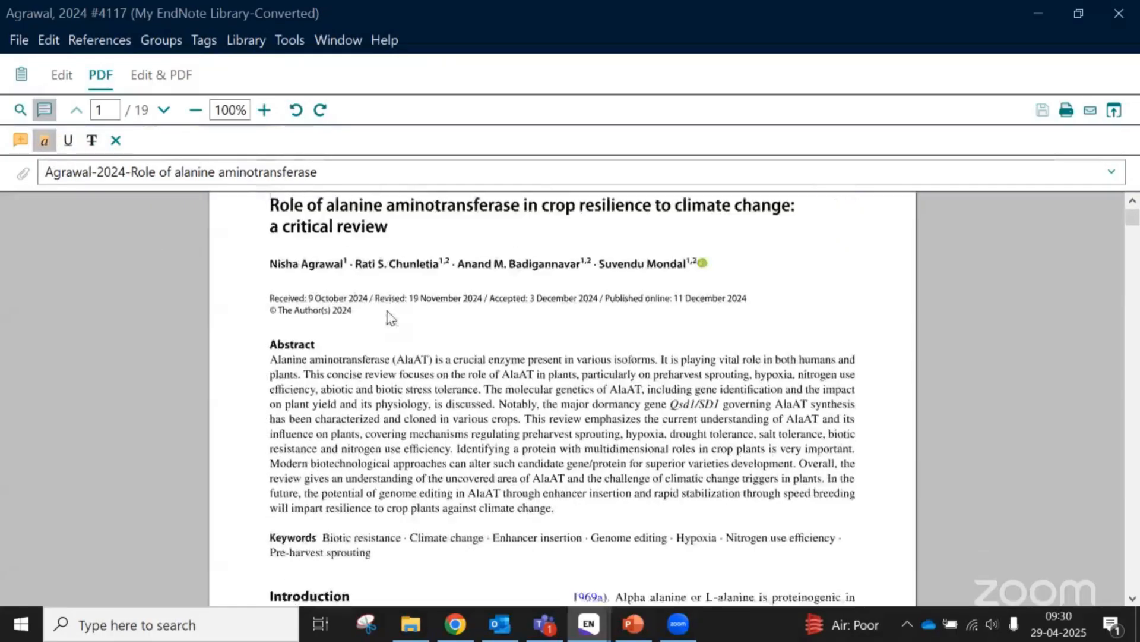
pyautogui.scroll(-11, 380, 313)
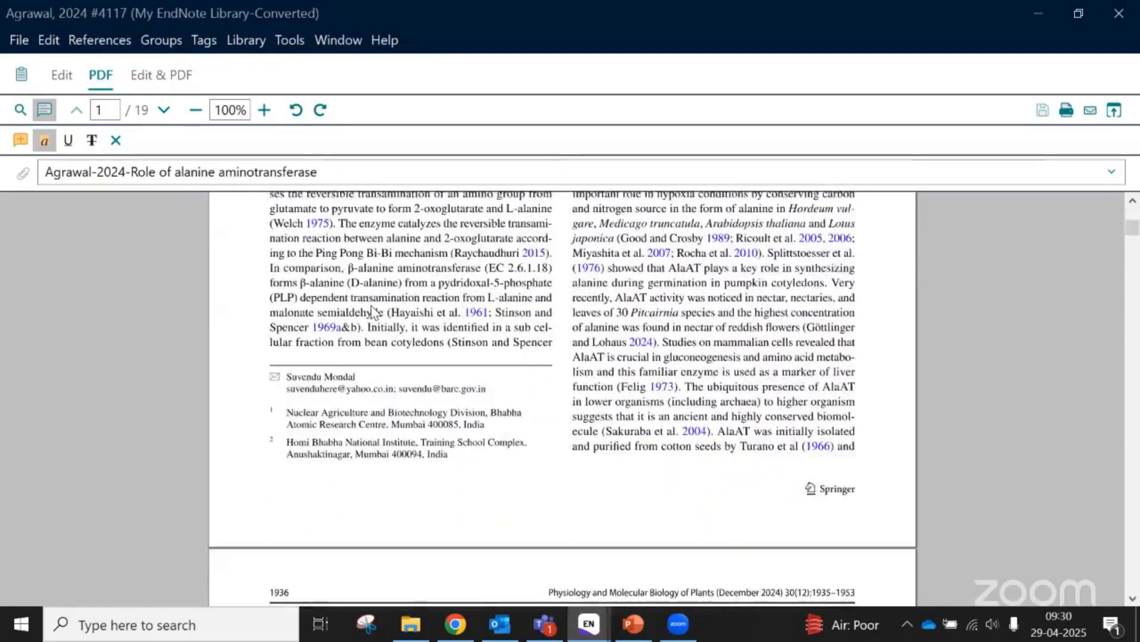
pyautogui.scroll(-10, 367, 308)
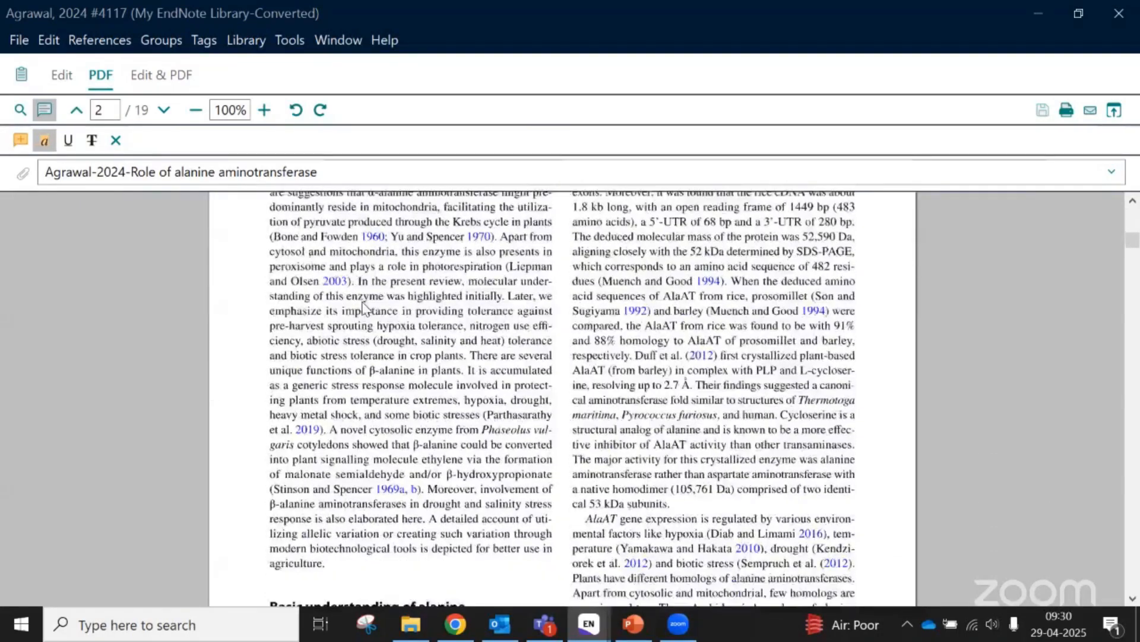
pyautogui.scroll(-1, 362, 308)
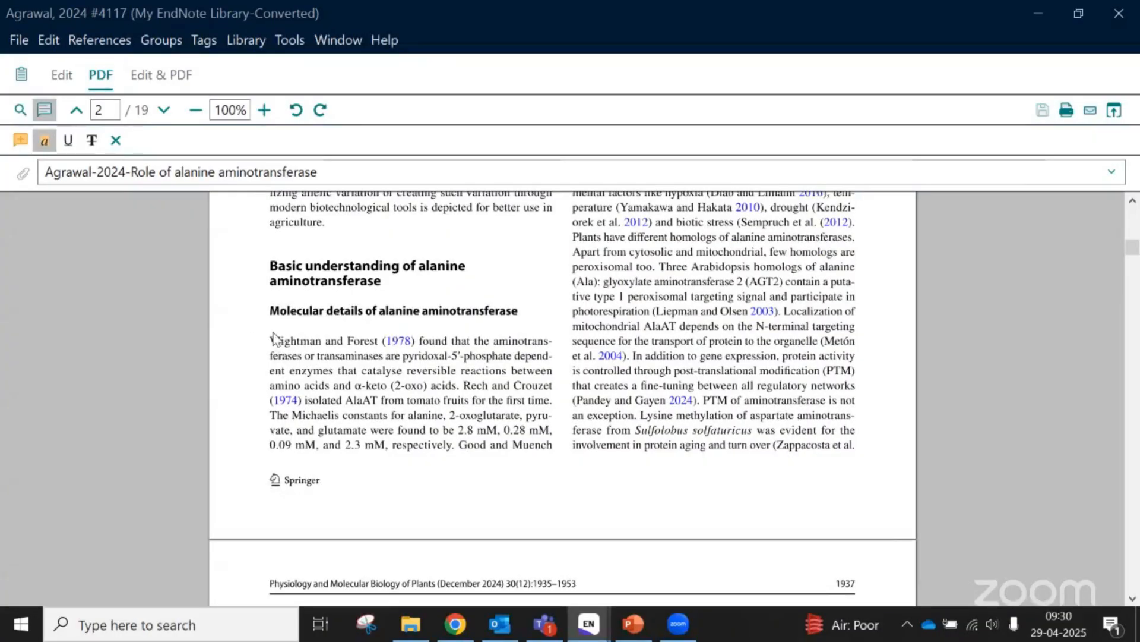
pyautogui.moveTo(267, 340); pyautogui.dragTo(459, 447)
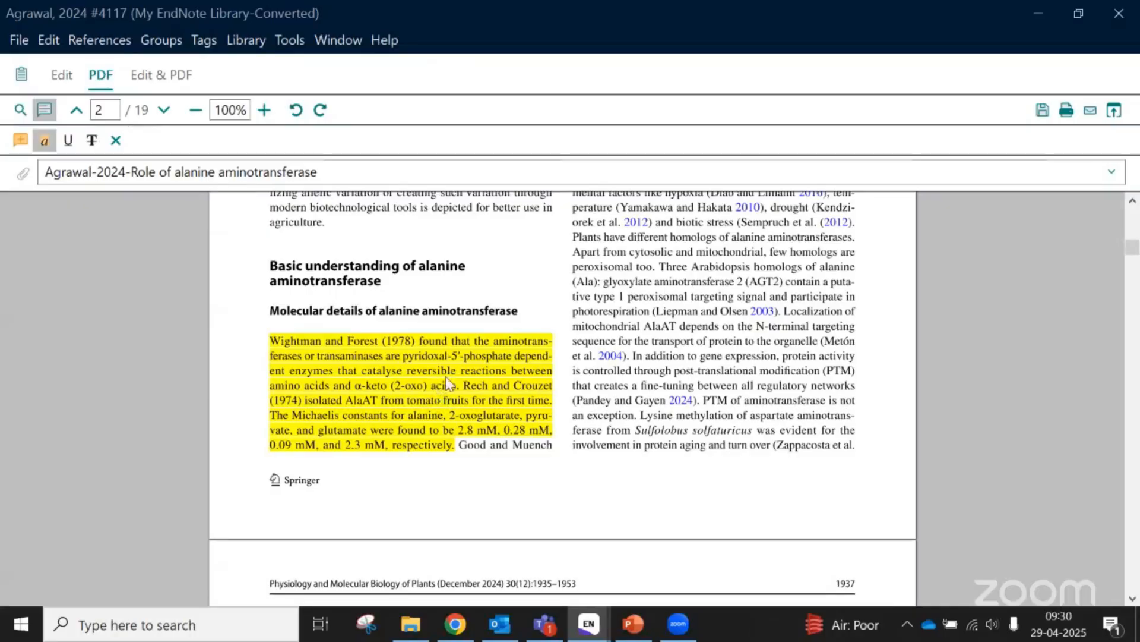
pyautogui.scroll(3, 439, 386)
pyautogui.scroll(5, 445, 384)
pyautogui.scroll(10, 447, 382)
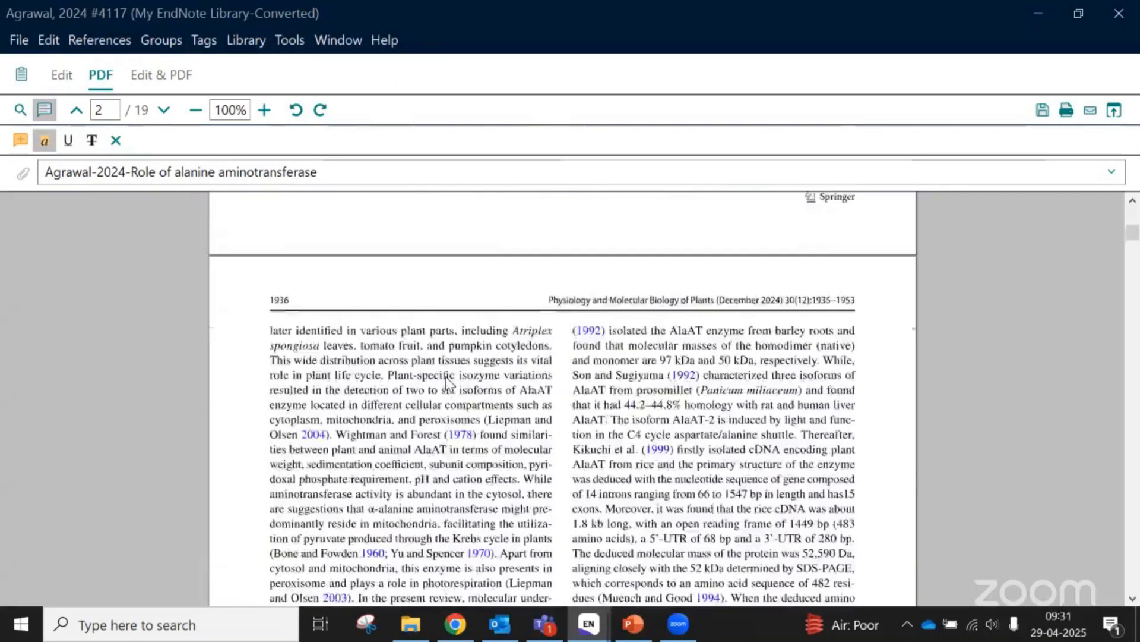
pyautogui.scroll(5, 450, 383)
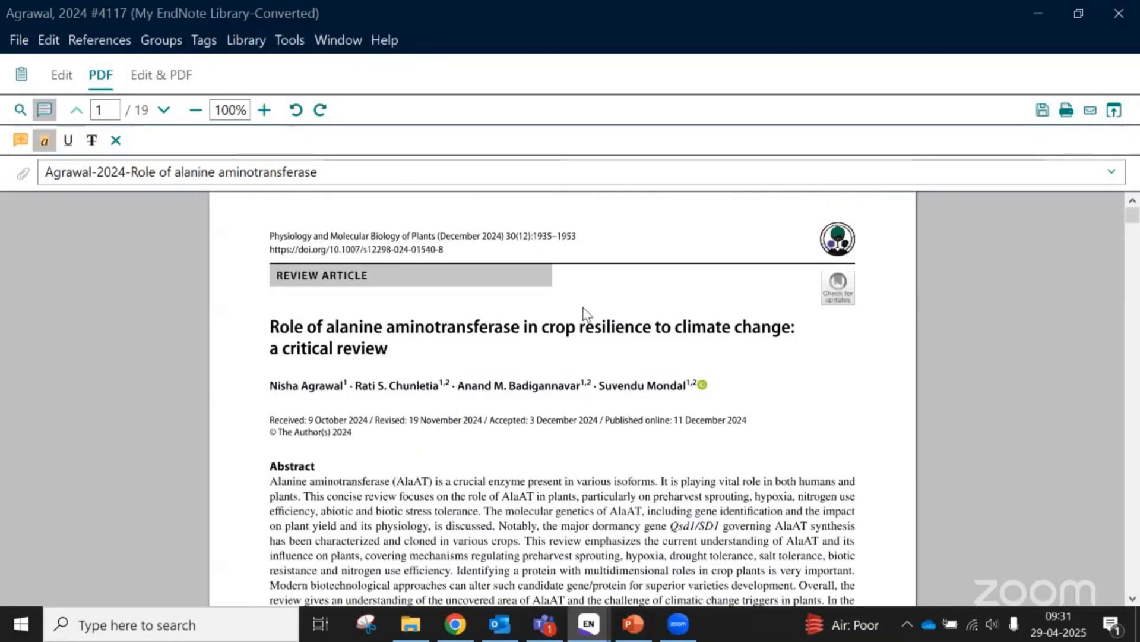
# Place a sticky note beside the REVIEW ARTICLE banner on page 1 and open its comment box
pyautogui.click(21, 141)
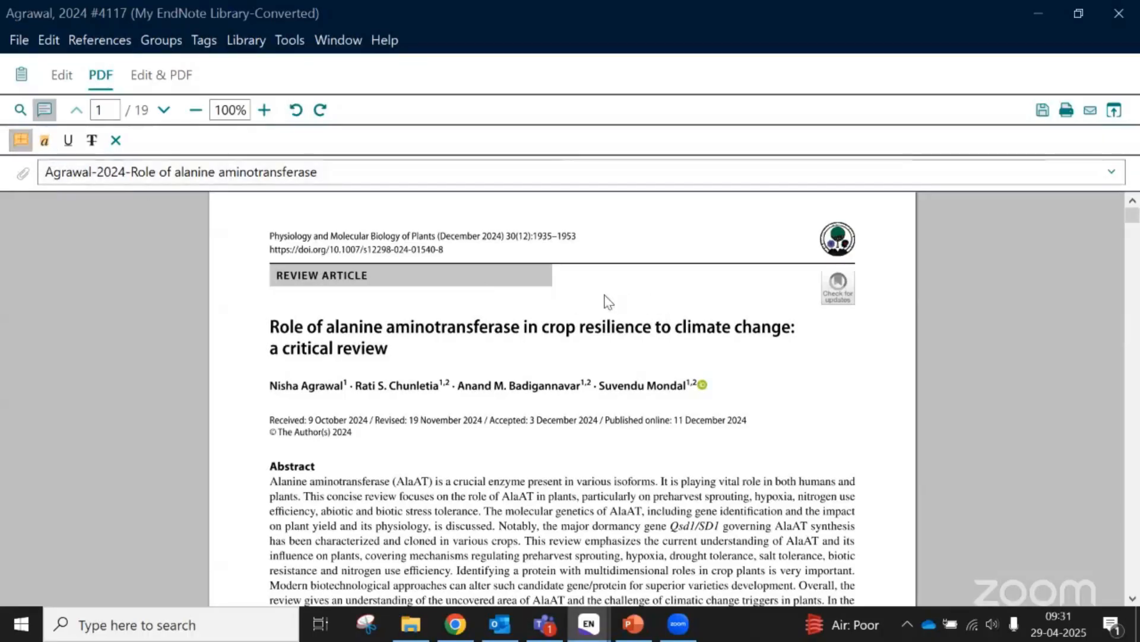
pyautogui.click(587, 292)
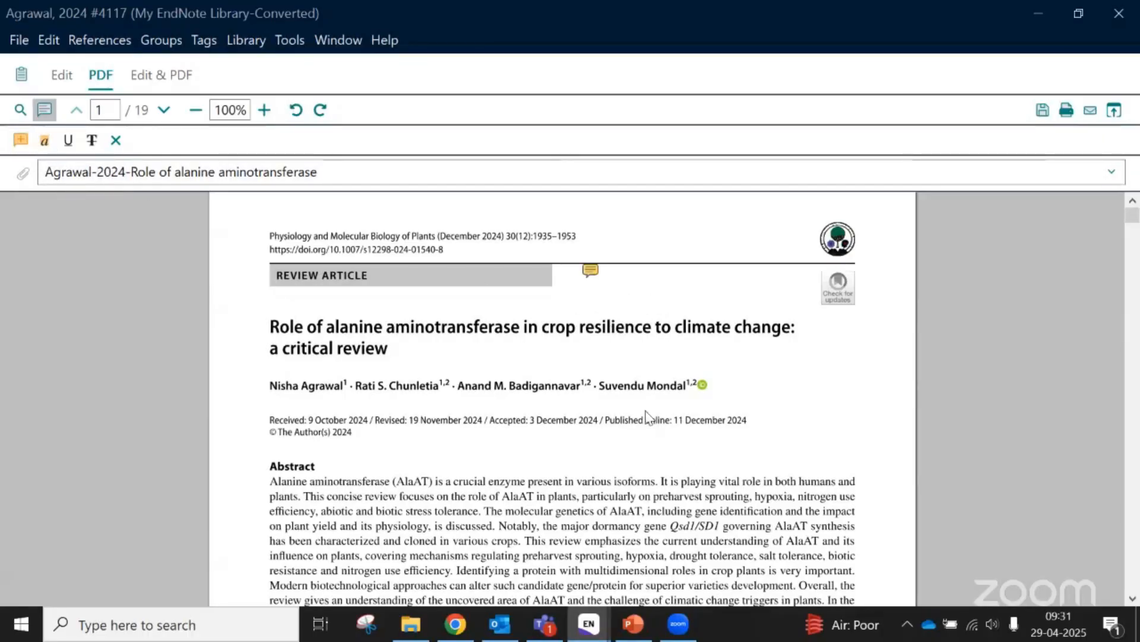
pyautogui.click(590, 274)
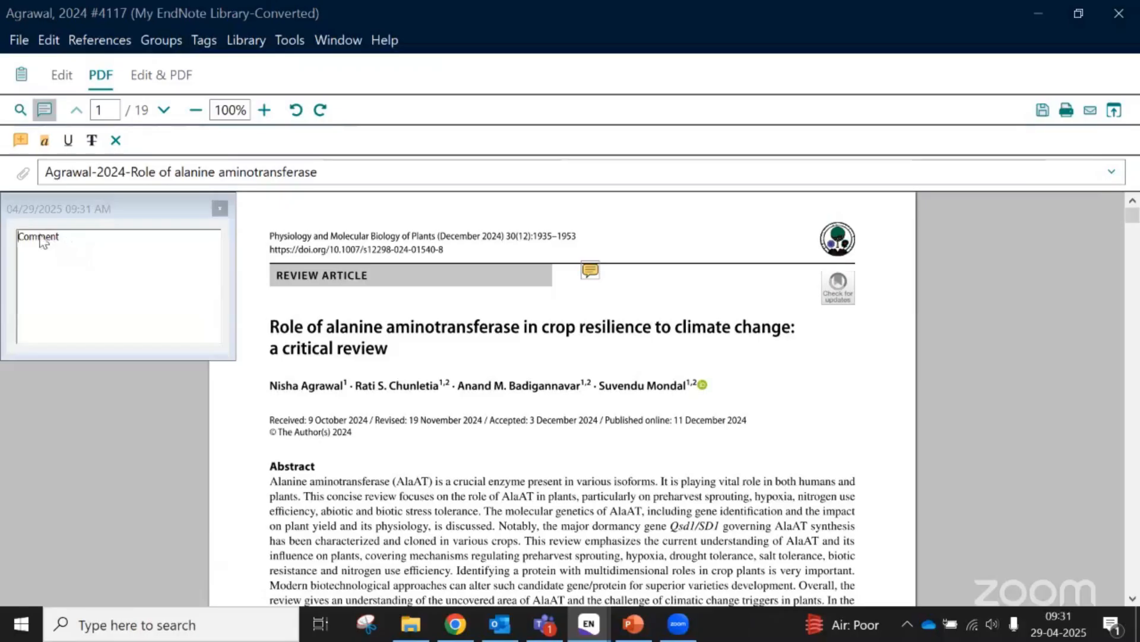
# Write the comment 'Good for my student' in the sticky note and close it
pyautogui.click(9, 241)
pyautogui.write('Good')
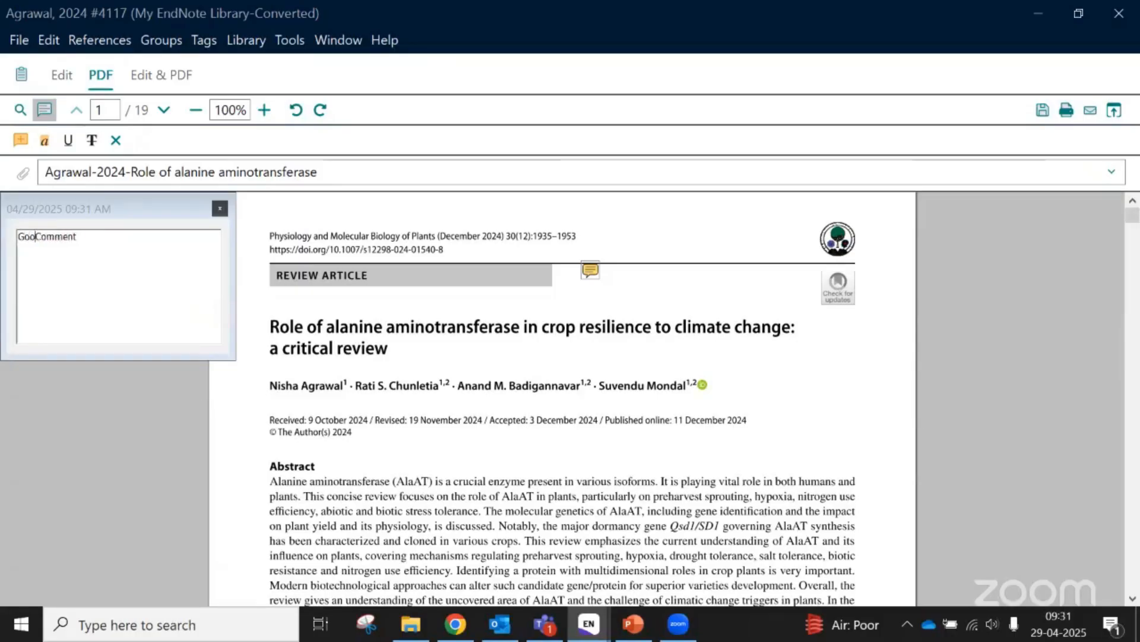
pyautogui.press('Delete')
pyautogui.press('Delete')
pyautogui.press('Delete')
pyautogui.press('Delete')
pyautogui.press('Delete')
pyautogui.press('Delete')
pyautogui.press('Delete')
pyautogui.write('example of my res')
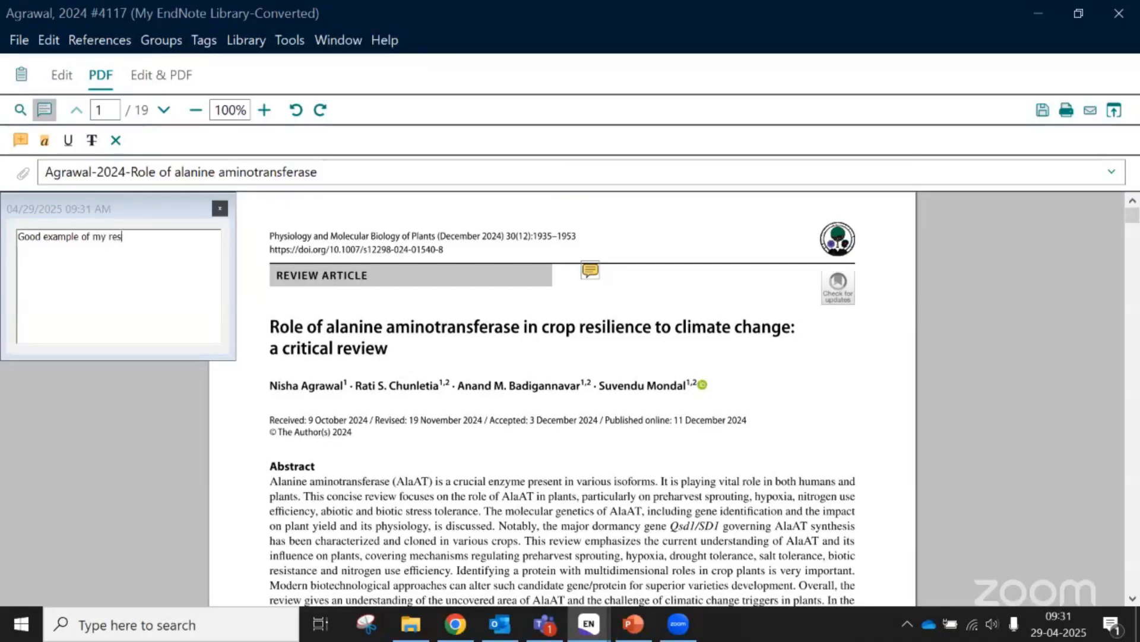
pyautogui.write('earch')
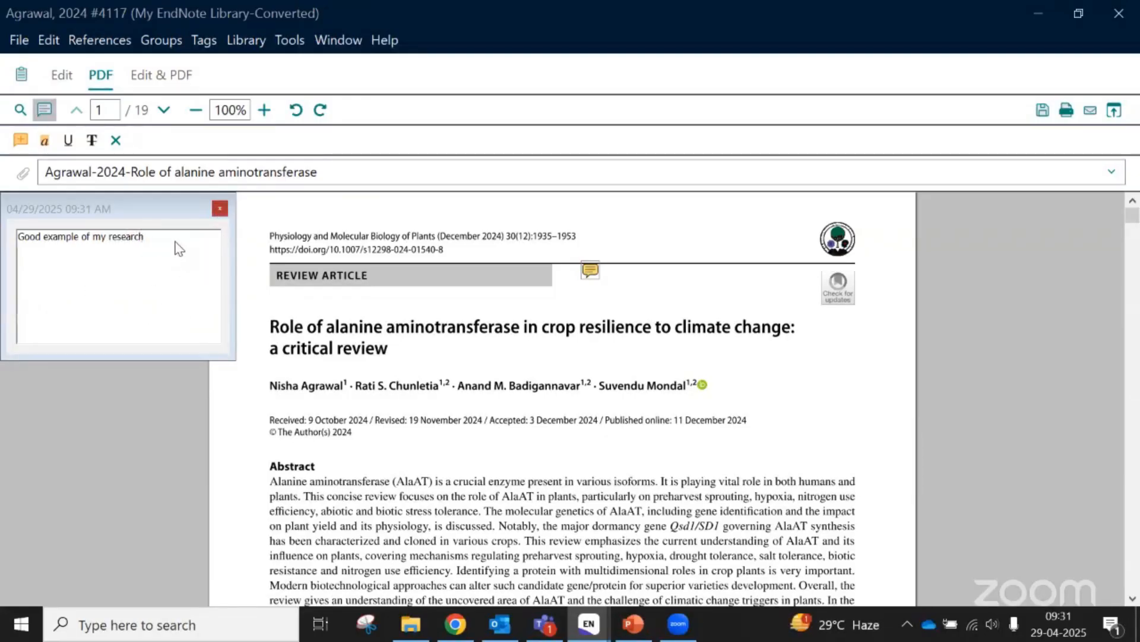
pyautogui.press('BackSpace')
pyautogui.press('BackSpace')
pyautogui.press('BackSpace')
pyautogui.press('BackSpace')
pyautogui.press('BackSpace')
pyautogui.press('BackSpace')
pyautogui.press('BackSpace')
pyautogui.press('BackSpace')
pyautogui.press('BackSpace')
pyautogui.press('BackSpace')
pyautogui.press('BackSpace')
pyautogui.press('BackSpace')
pyautogui.press('BackSpace')
pyautogui.press('BackSpace')
pyautogui.press('BackSpace')
pyautogui.press('BackSpace')
pyautogui.press('BackSpace')
pyautogui.press('BackSpace')
pyautogui.press('BackSpace')
pyautogui.press('BackSpace')
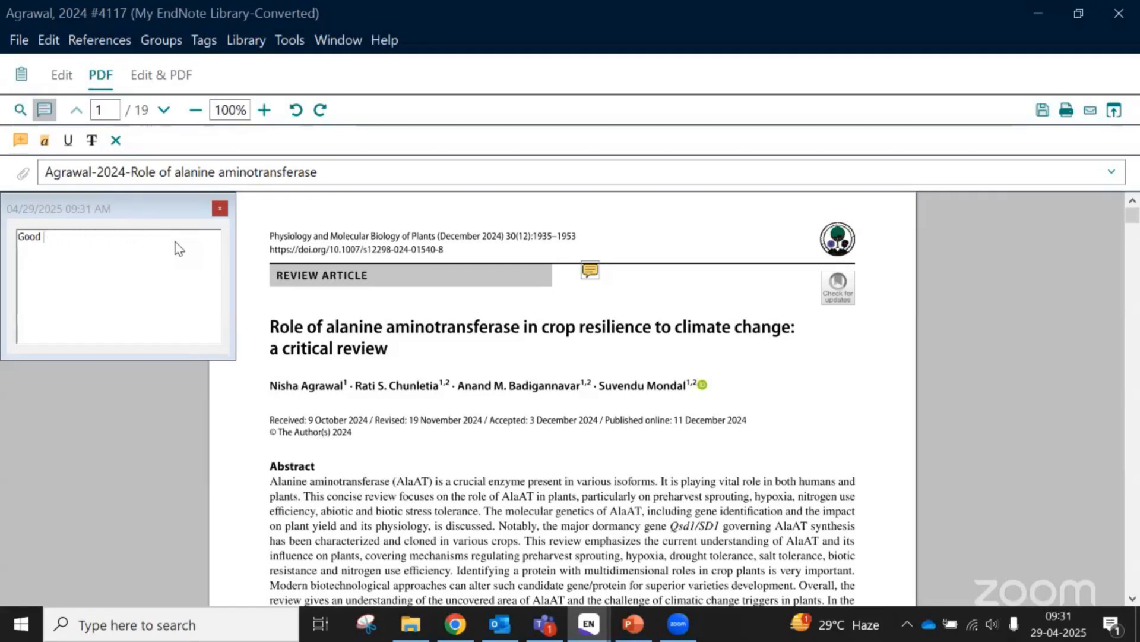
pyautogui.write('Good ')
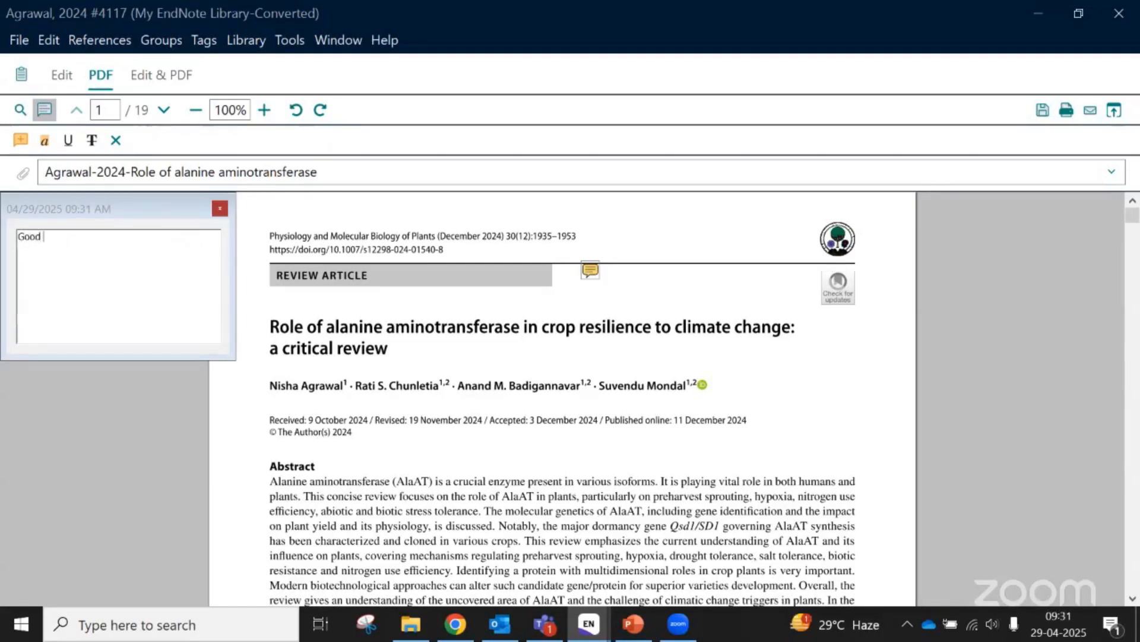
pyautogui.write('for my student')
pyautogui.moveTo(115, 239); pyautogui.dragTo(13, 245)
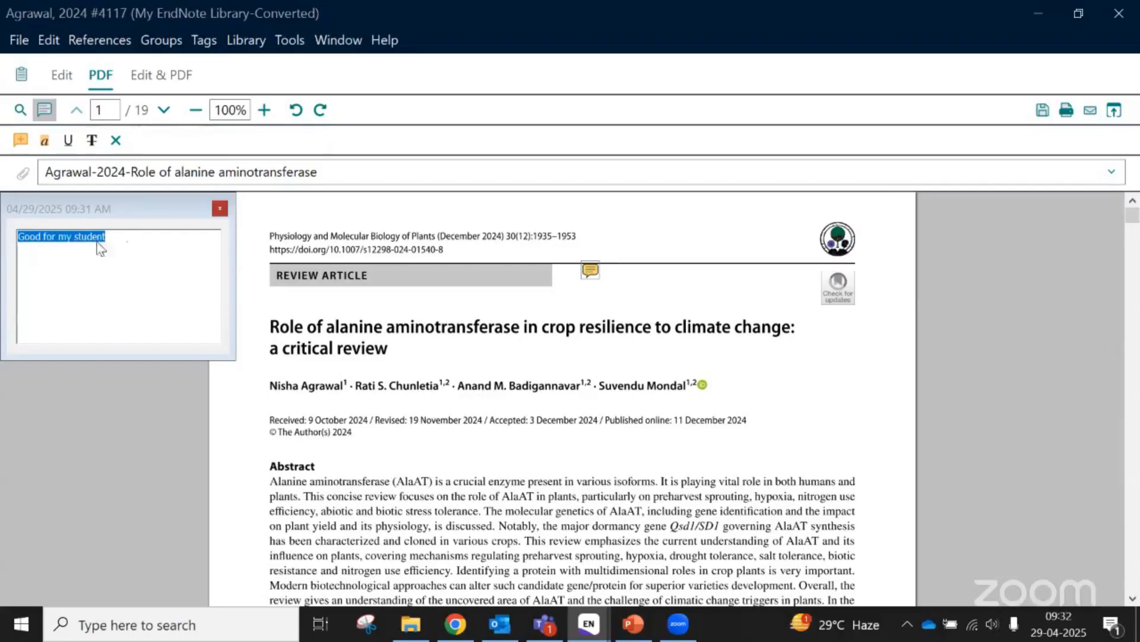
pyautogui.click(138, 245)
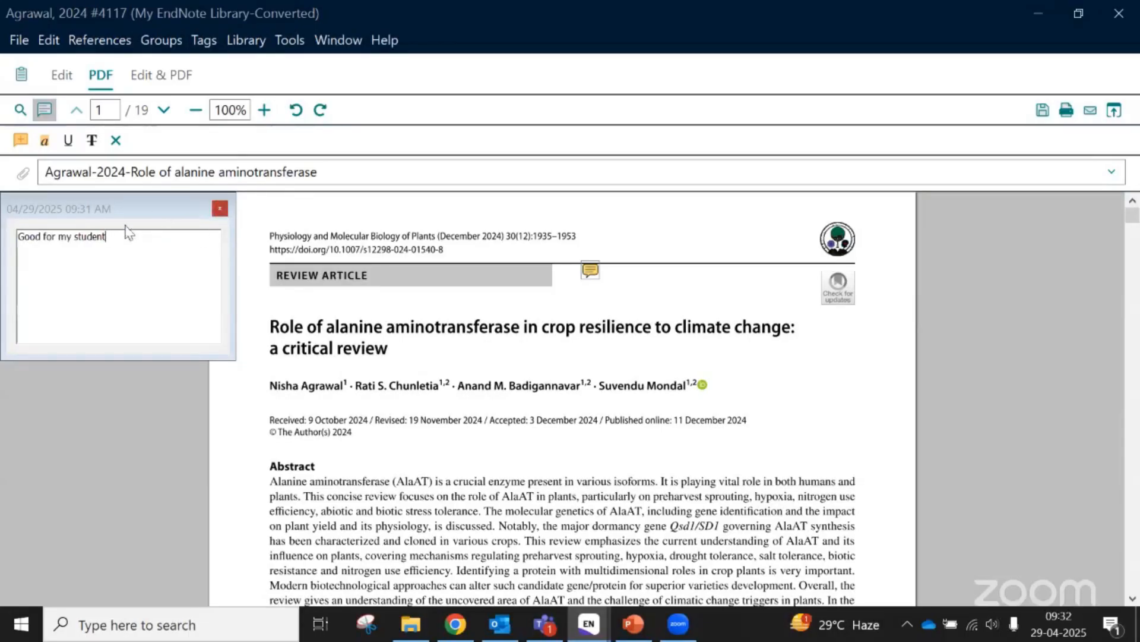
pyautogui.click(220, 210)
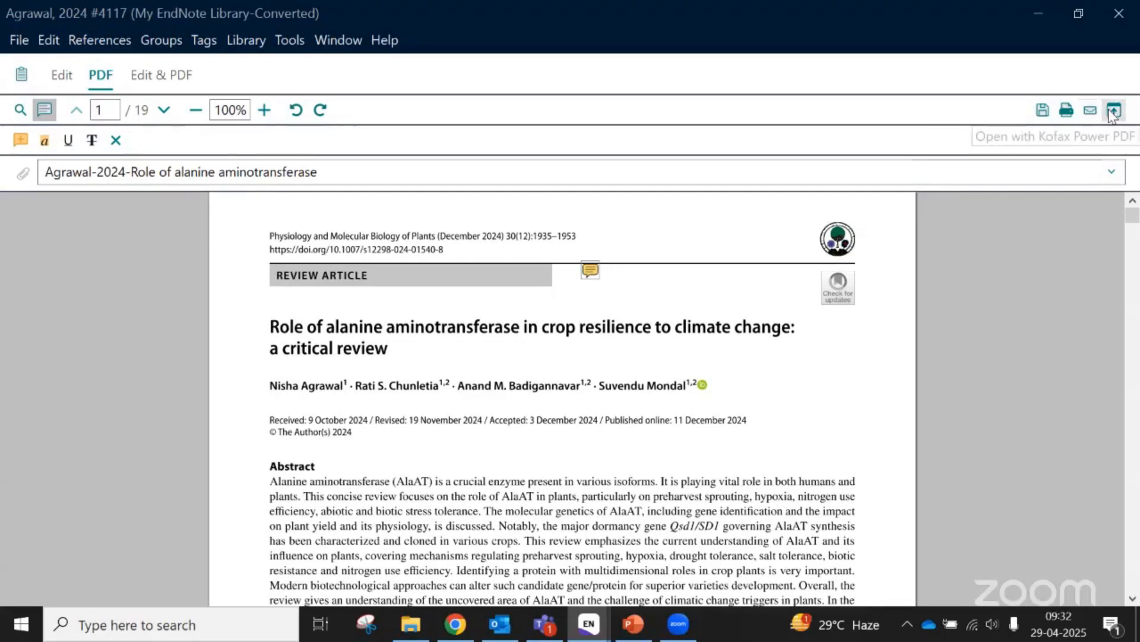
# Save the annotations into the Agrawal PDF, then close the reference, confirming Yes to save
pyautogui.click(1043, 112)
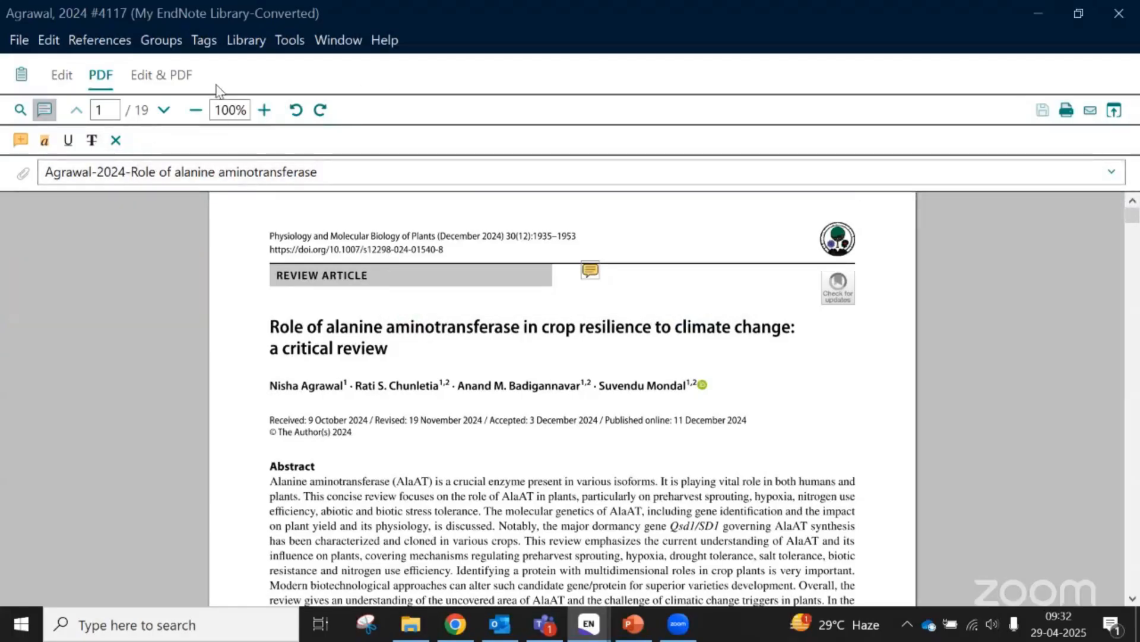
pyautogui.click(157, 80)
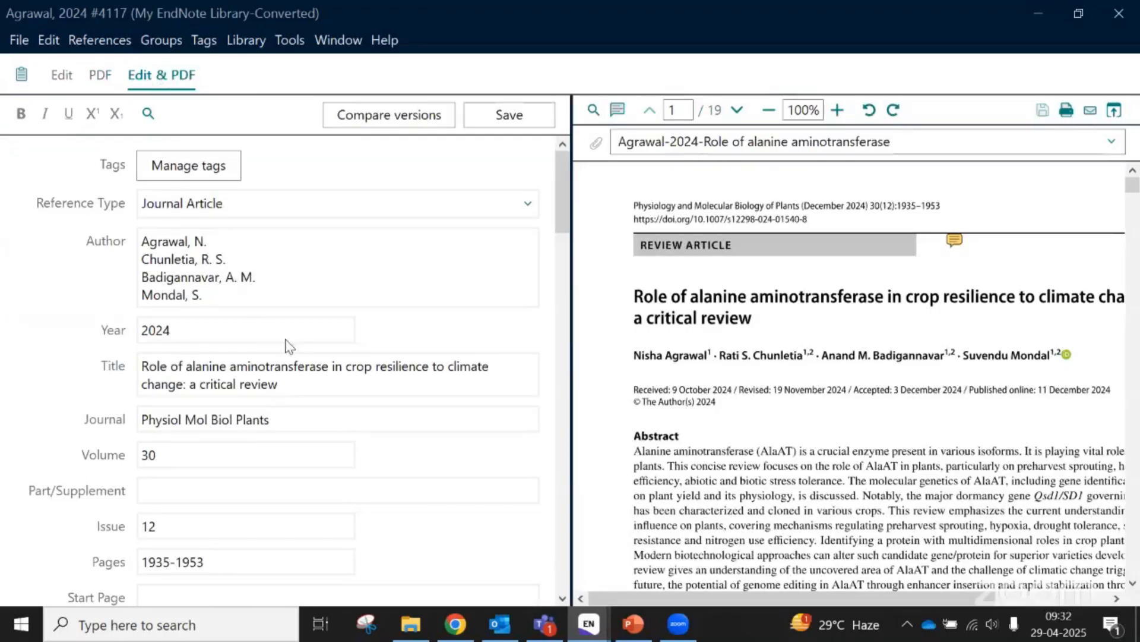
pyautogui.scroll(-3, 307, 337)
pyautogui.scroll(3, 308, 338)
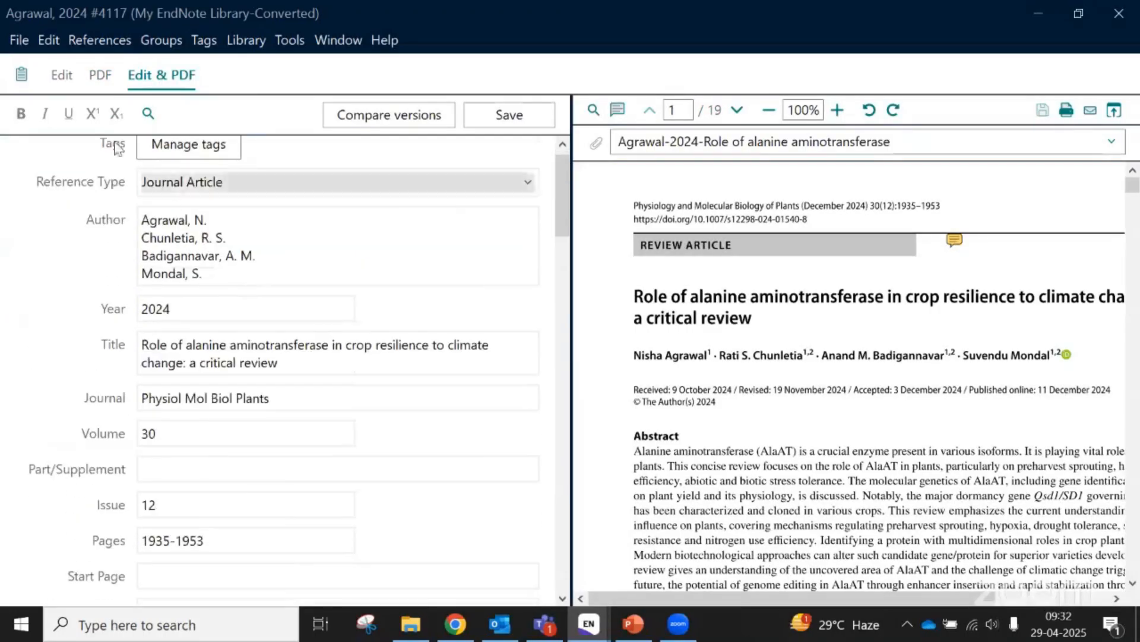
pyautogui.click(101, 76)
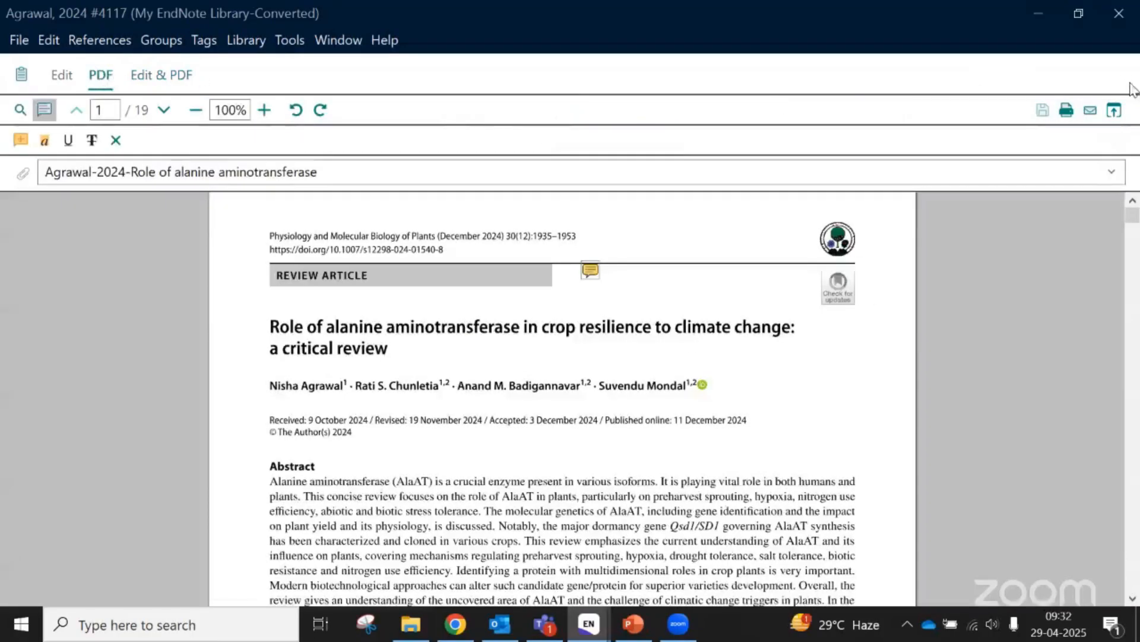
pyautogui.click(1130, 16)
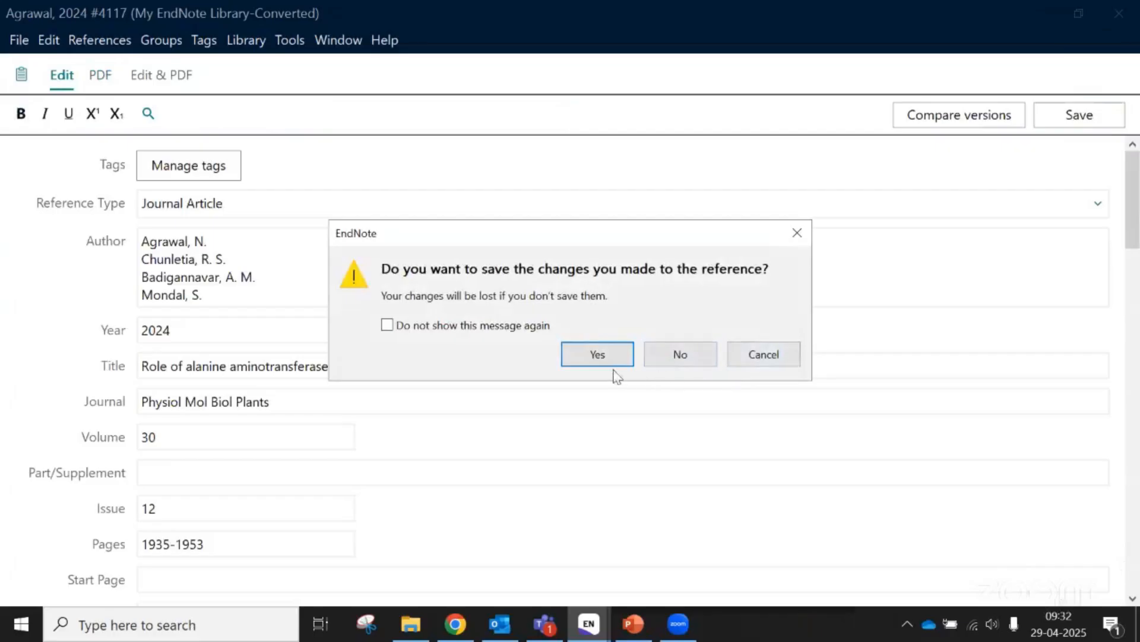
pyautogui.click(597, 355)
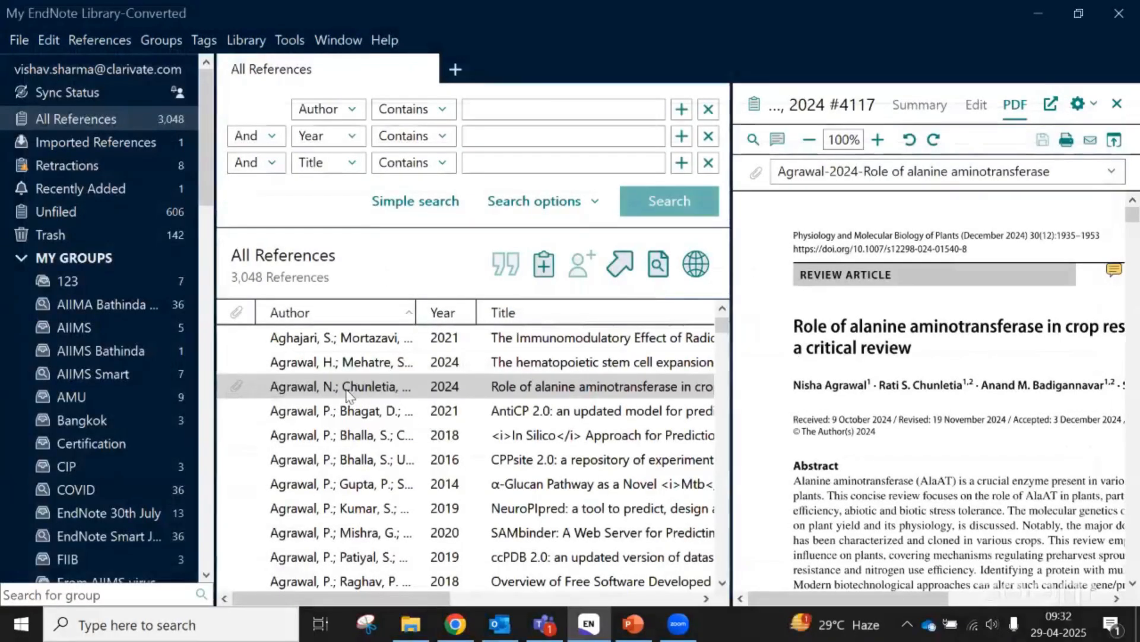
# Browse the Agrawal 2024, Aaby 2020, Abai and Abbott 2016 references at the top of the list
pyautogui.click(346, 388)
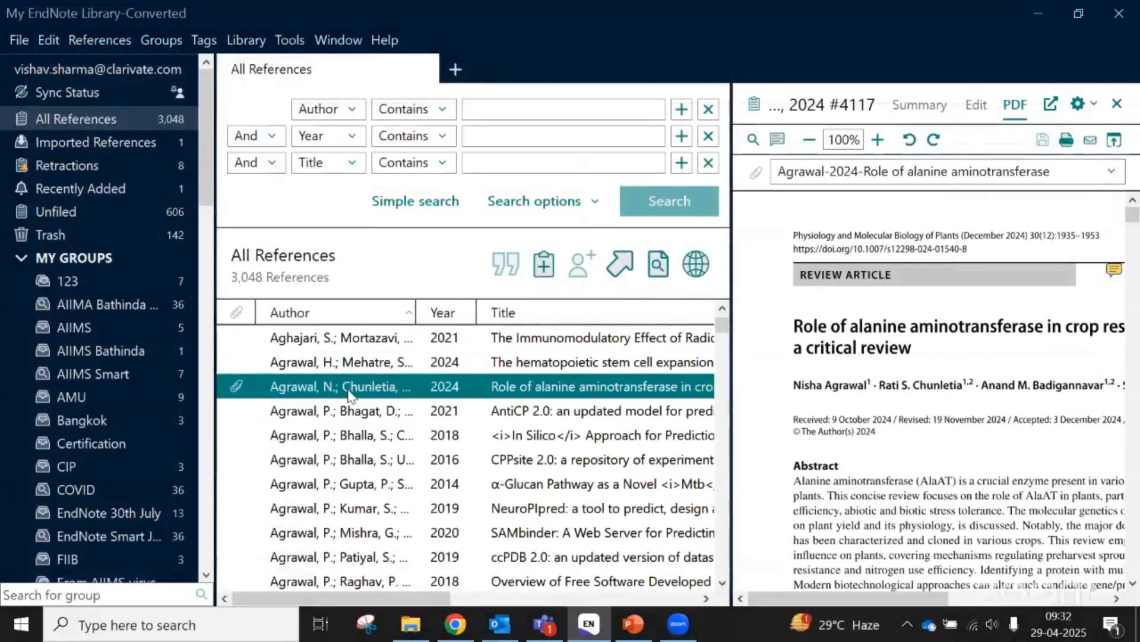
pyautogui.scroll(8, 367, 382)
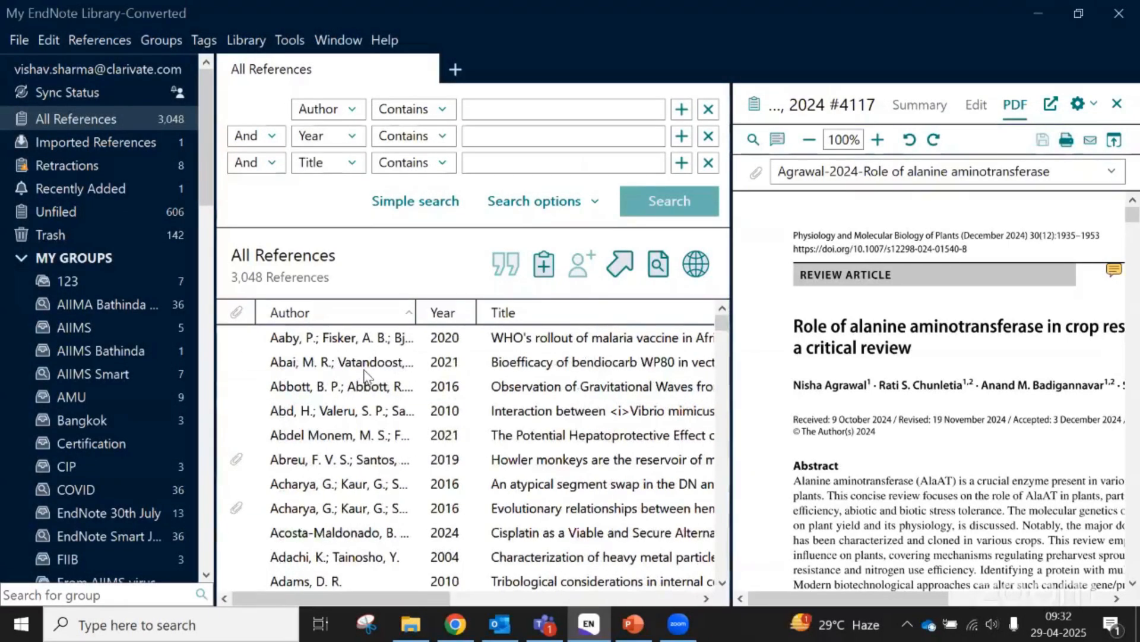
pyautogui.click(385, 339)
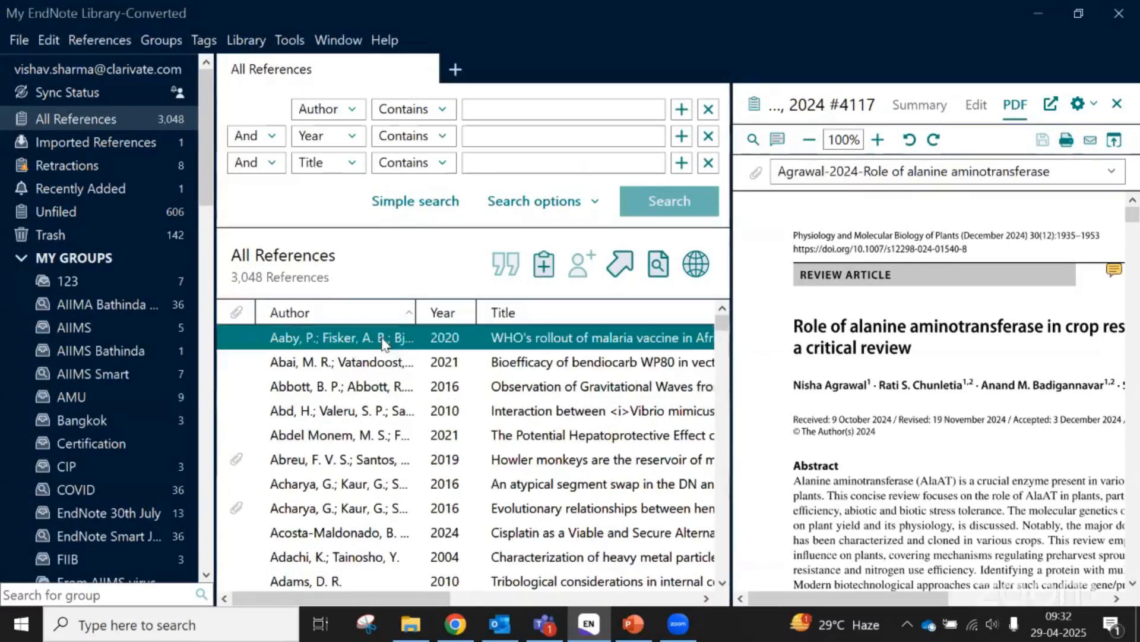
pyautogui.click(383, 363)
pyautogui.click(385, 387)
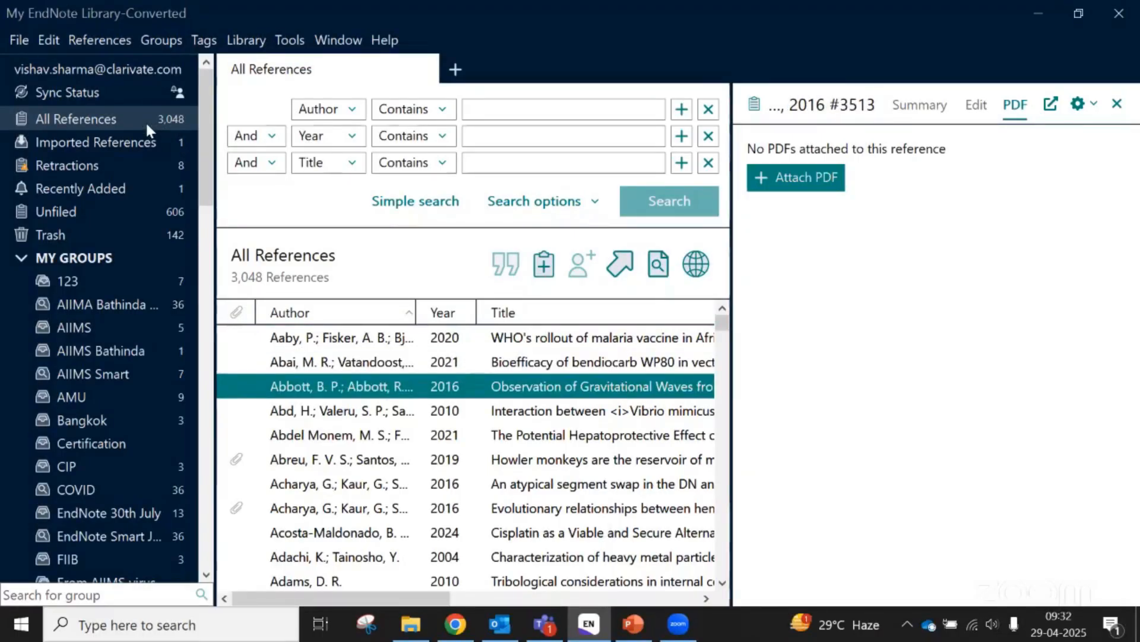
pyautogui.click(399, 342)
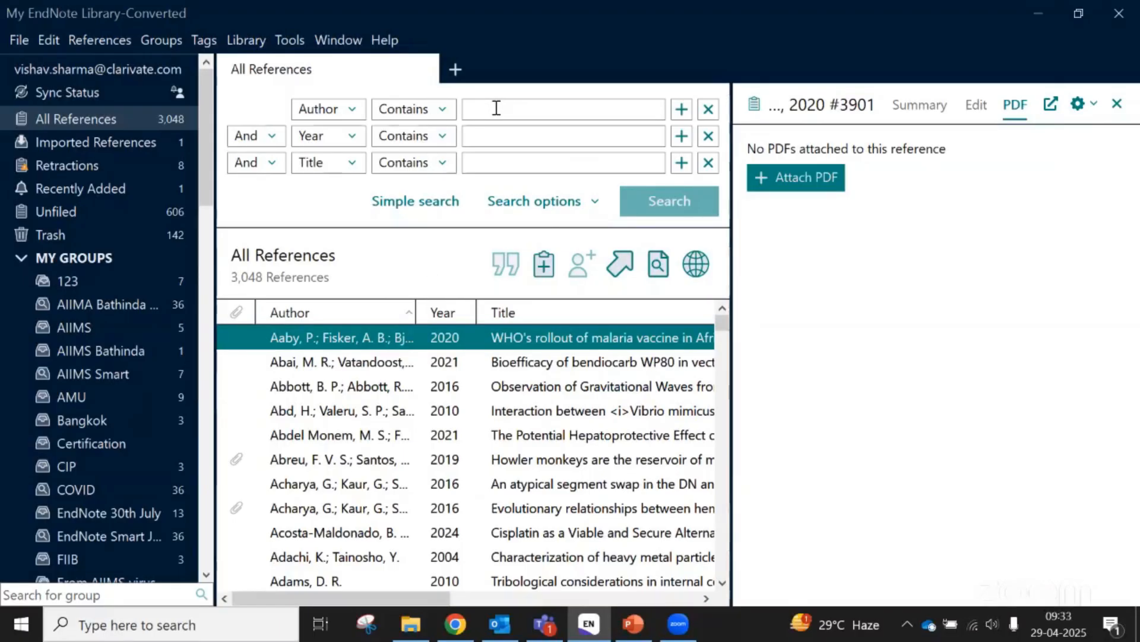
# Search Any Field + PDF with Notes for 'good for my student' and select the Agrawal 2024 result
pyautogui.click(354, 109)
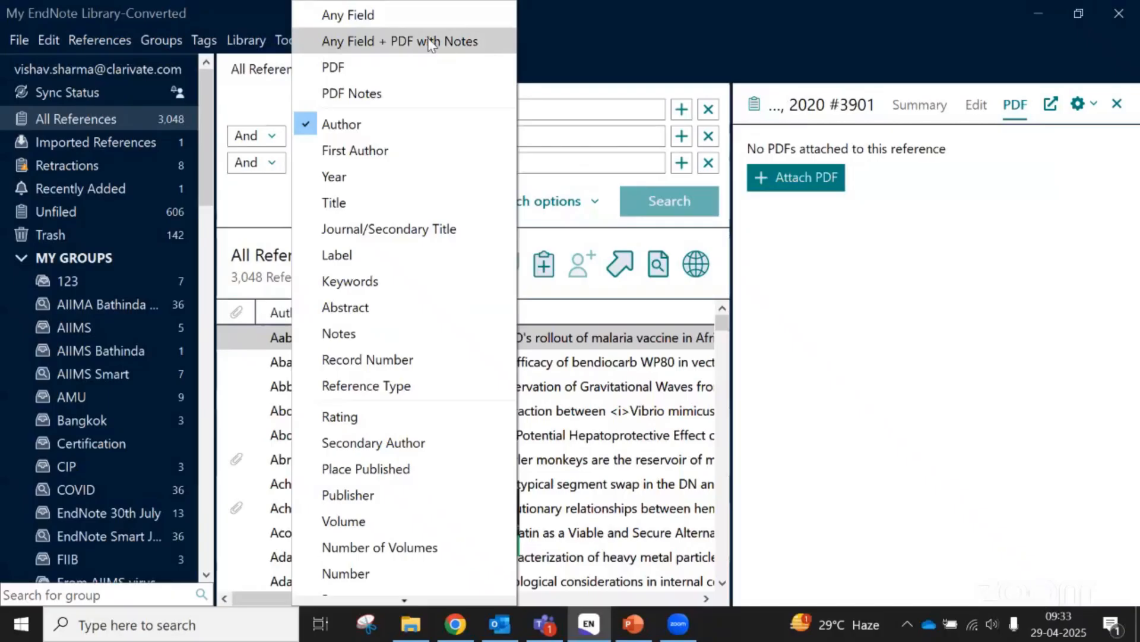
pyautogui.click(394, 46)
pyautogui.click(596, 110)
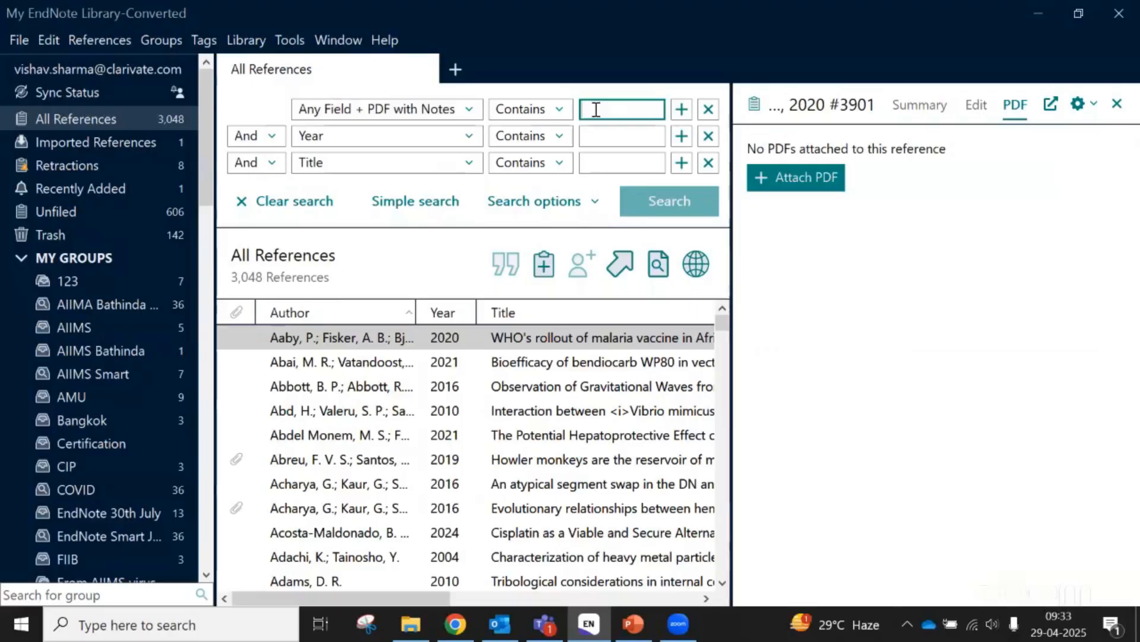
pyautogui.write('good for')
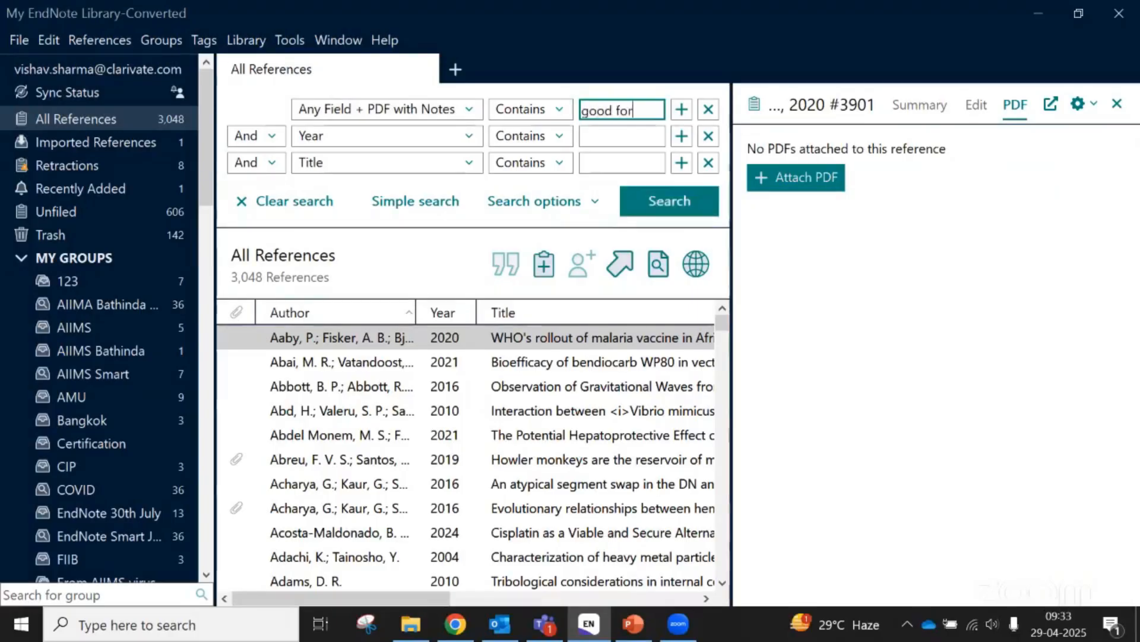
pyautogui.write(' my student')
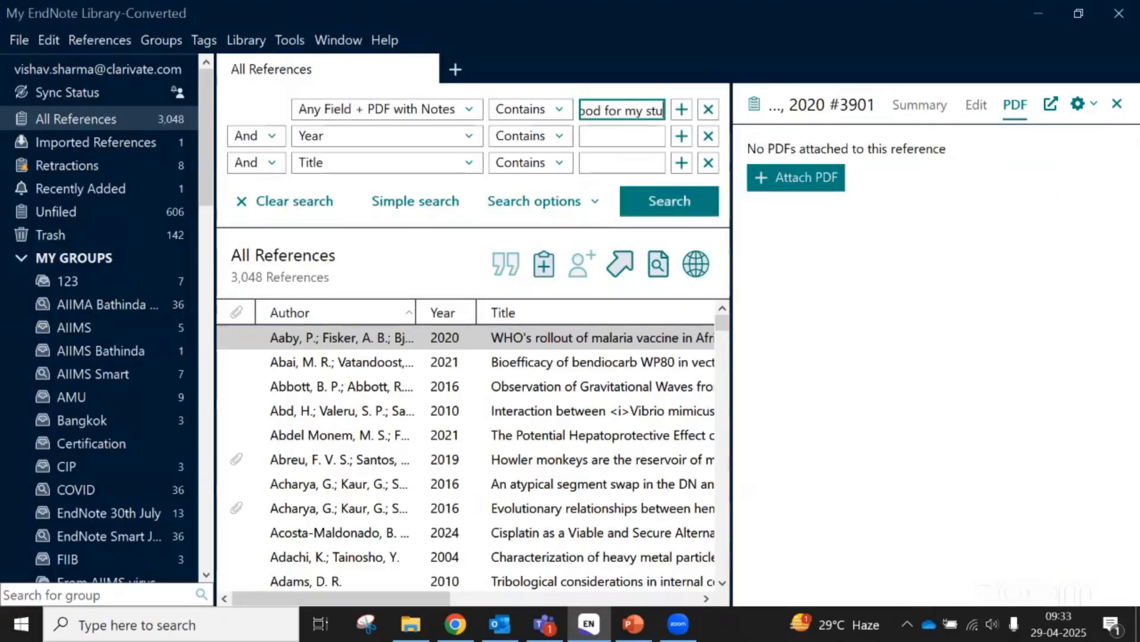
pyautogui.click(650, 199)
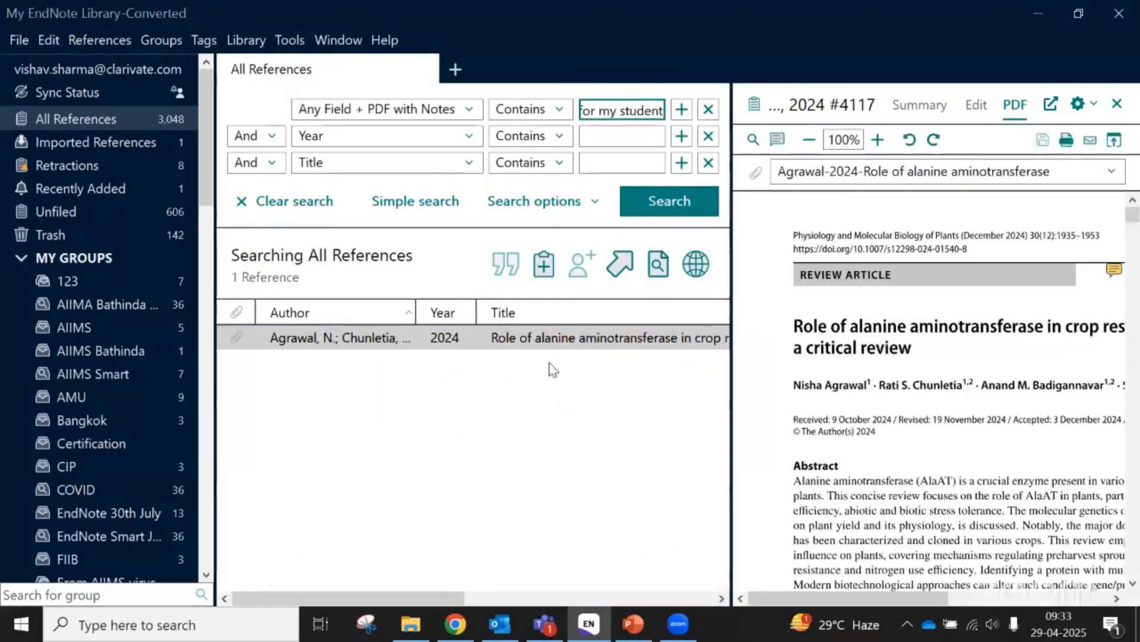
pyautogui.click(560, 339)
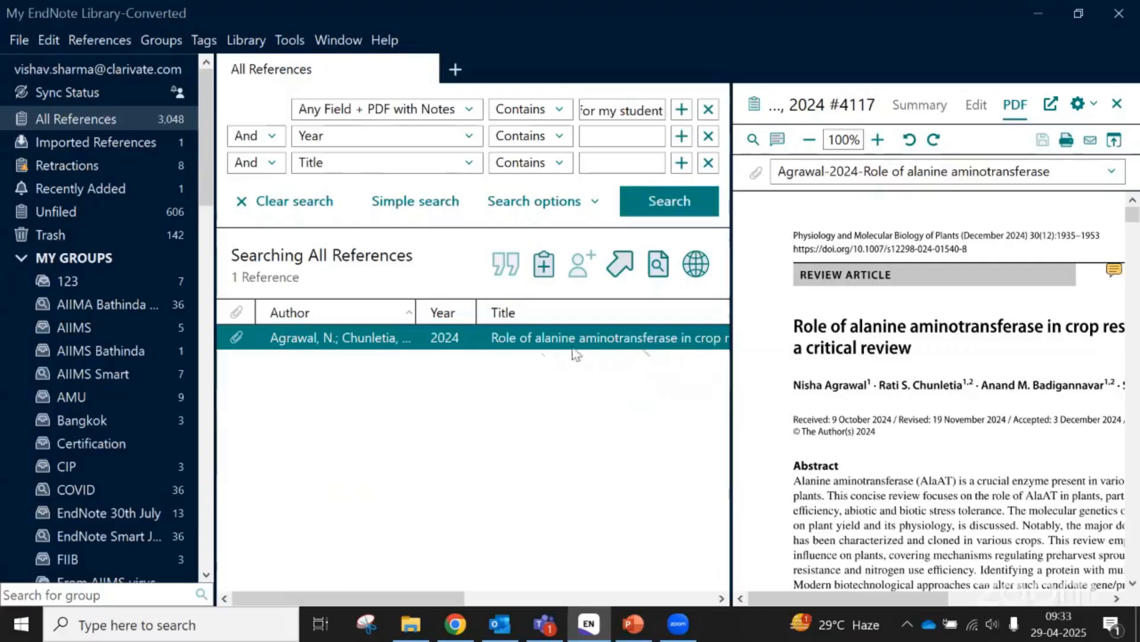
# Show the Imported References group, then go back to All References
pyautogui.scroll(-8, 849, 329)
pyautogui.scroll(8, 849, 330)
pyautogui.scroll(-1, 849, 329)
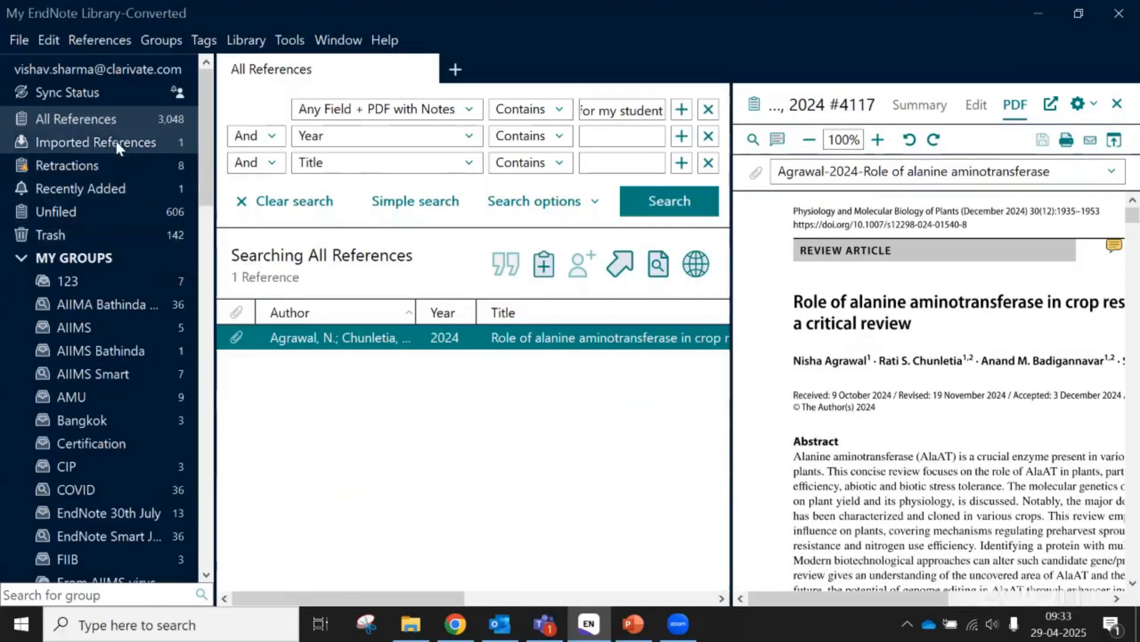
pyautogui.click(60, 143)
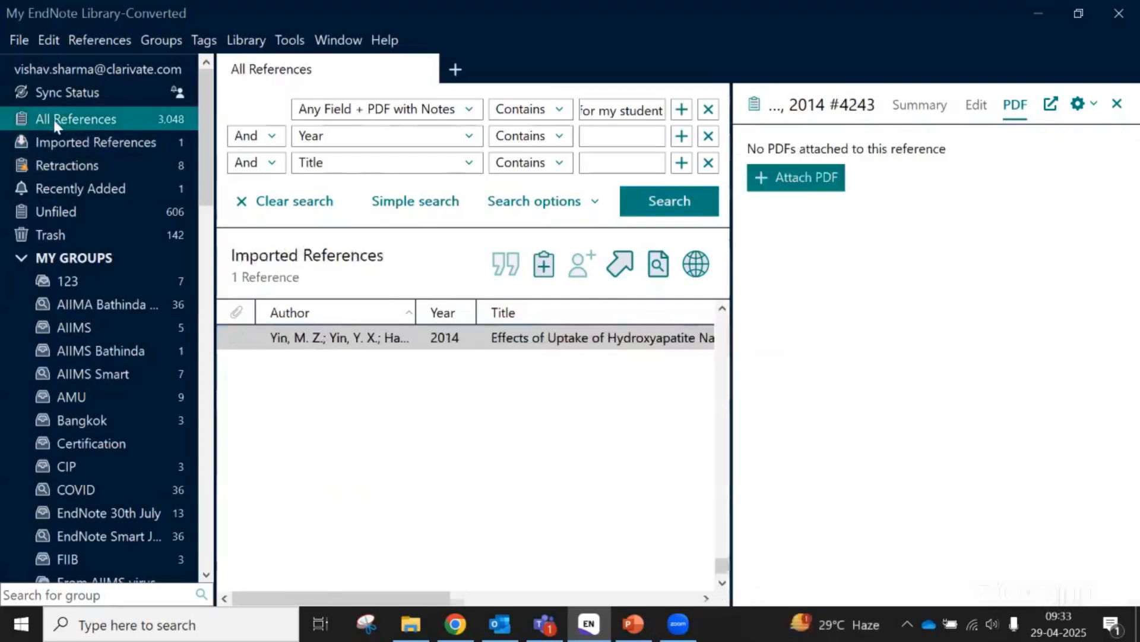
pyautogui.click(52, 118)
# Select the Ye 2023 phase-change article and open its editable fields
pyautogui.click(345, 360)
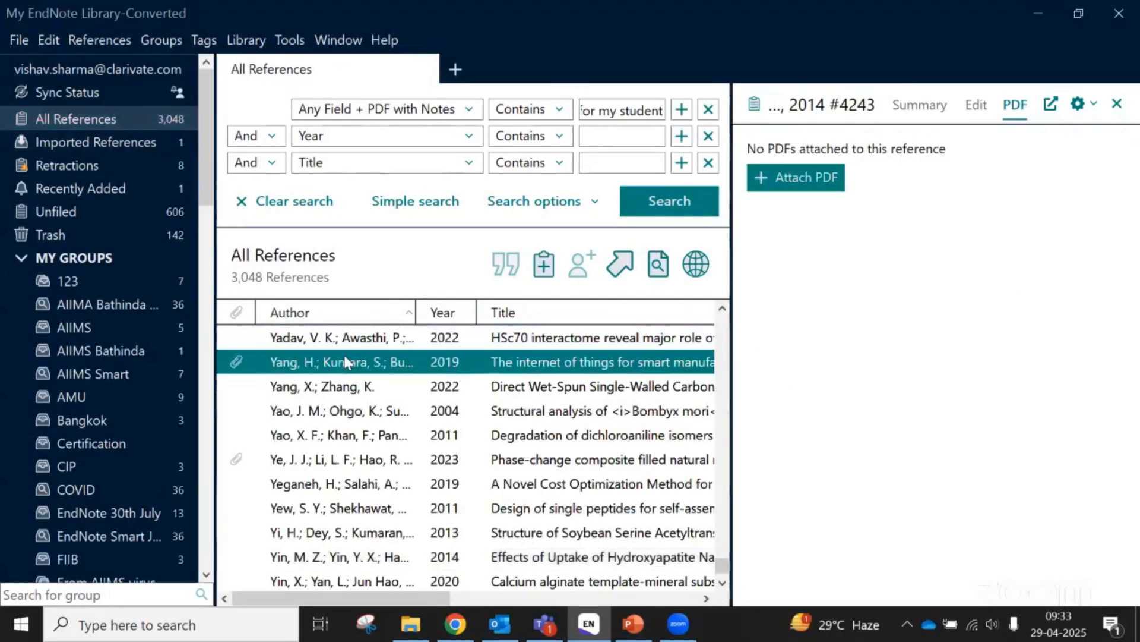
pyautogui.click(350, 387)
pyautogui.click(337, 464)
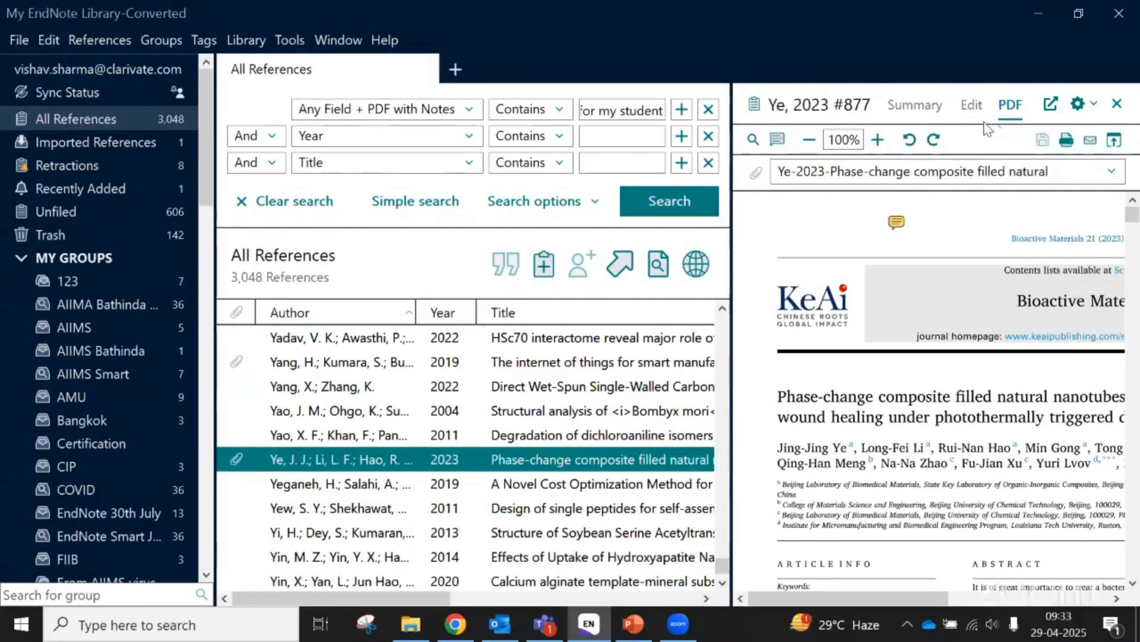
pyautogui.click(971, 107)
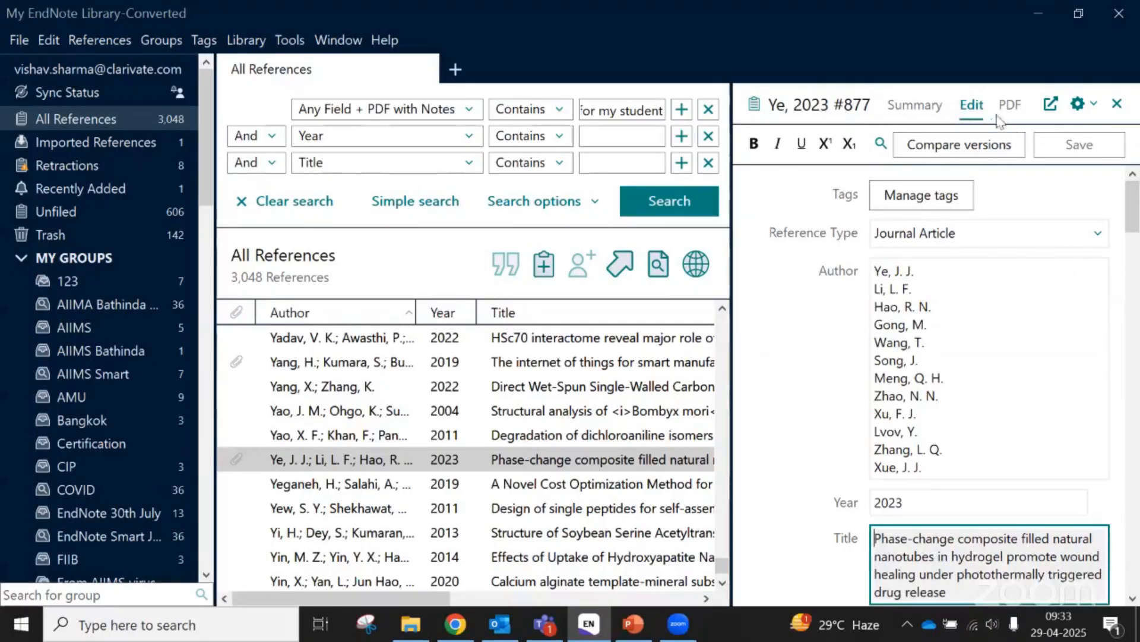
# Enter 'Very good article for lecture' in the Label field and save the reference
pyautogui.scroll(-6, 1132, 297)
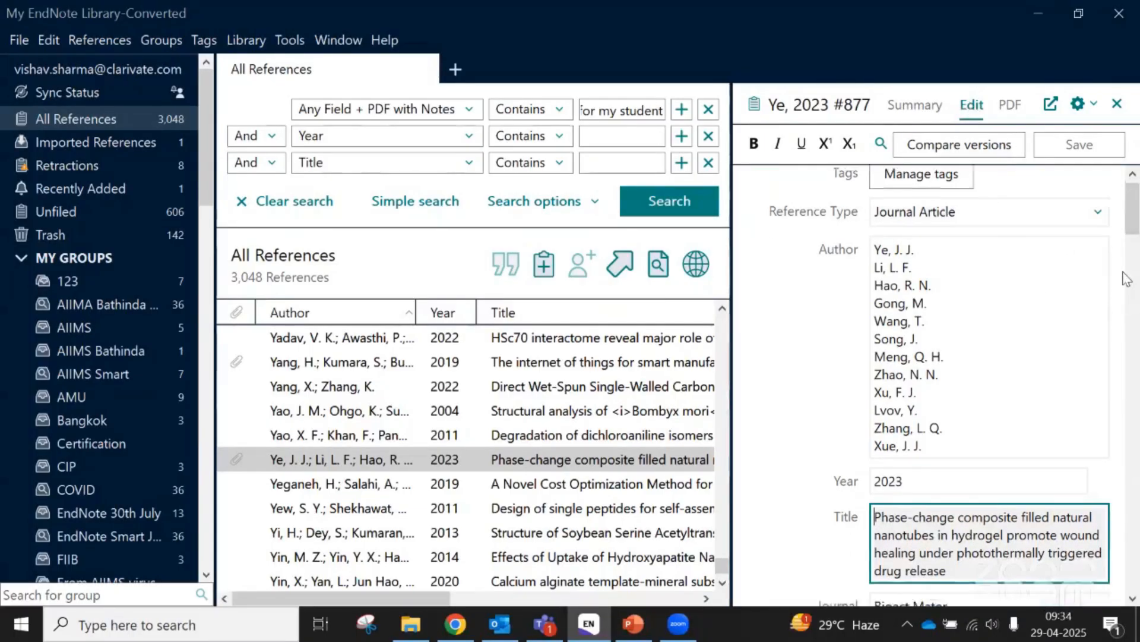
pyautogui.scroll(-6, 1126, 278)
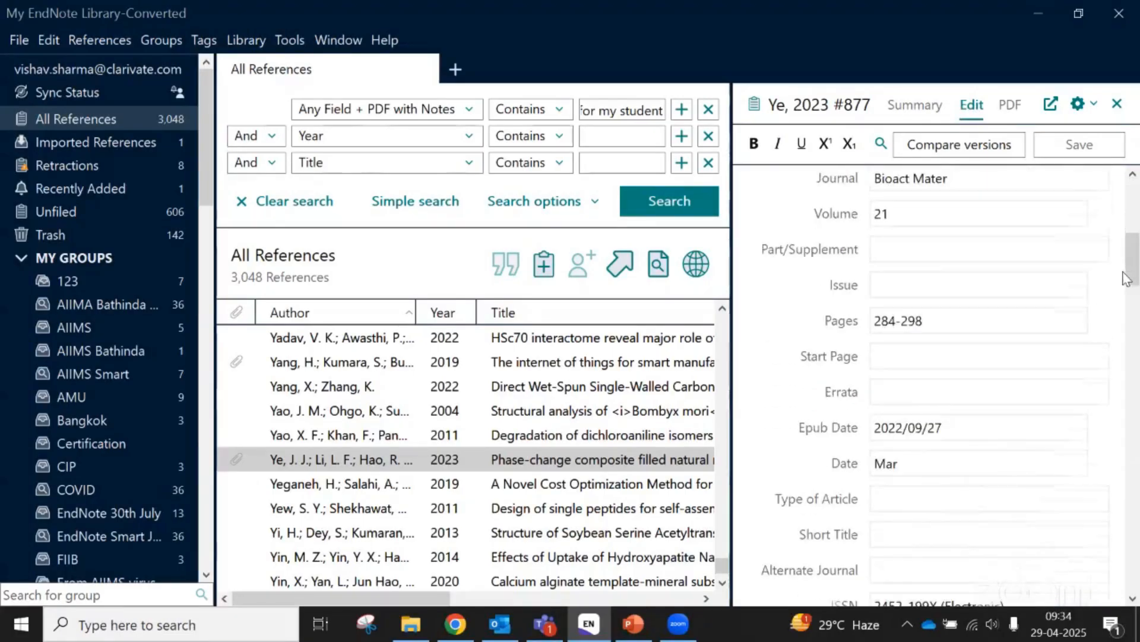
pyautogui.scroll(-6, 1126, 278)
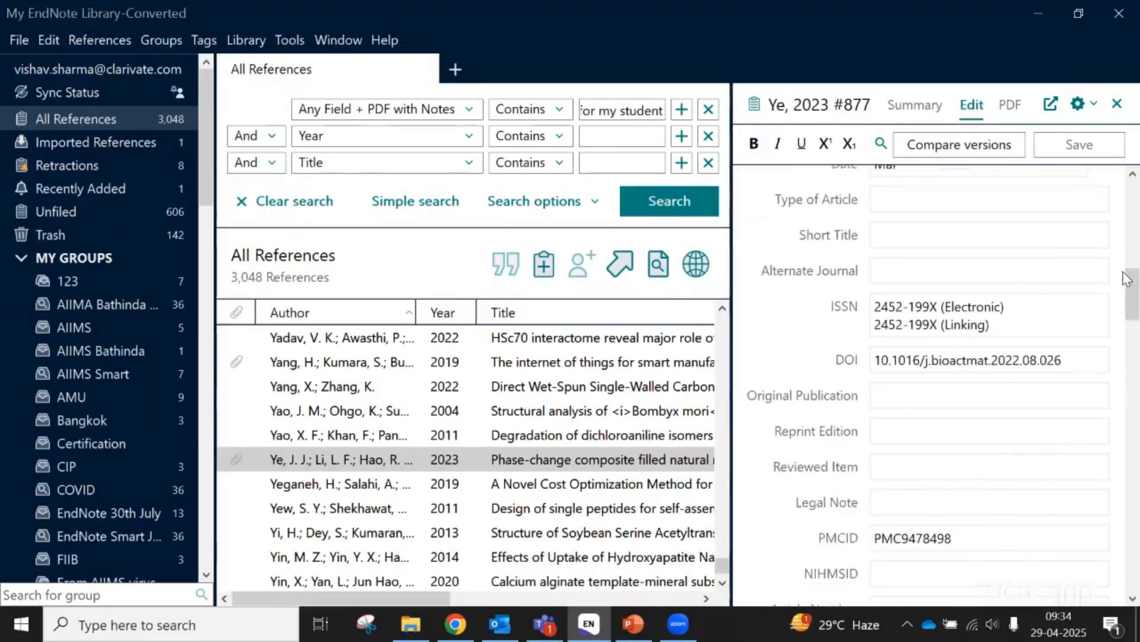
pyautogui.scroll(-3, 1124, 277)
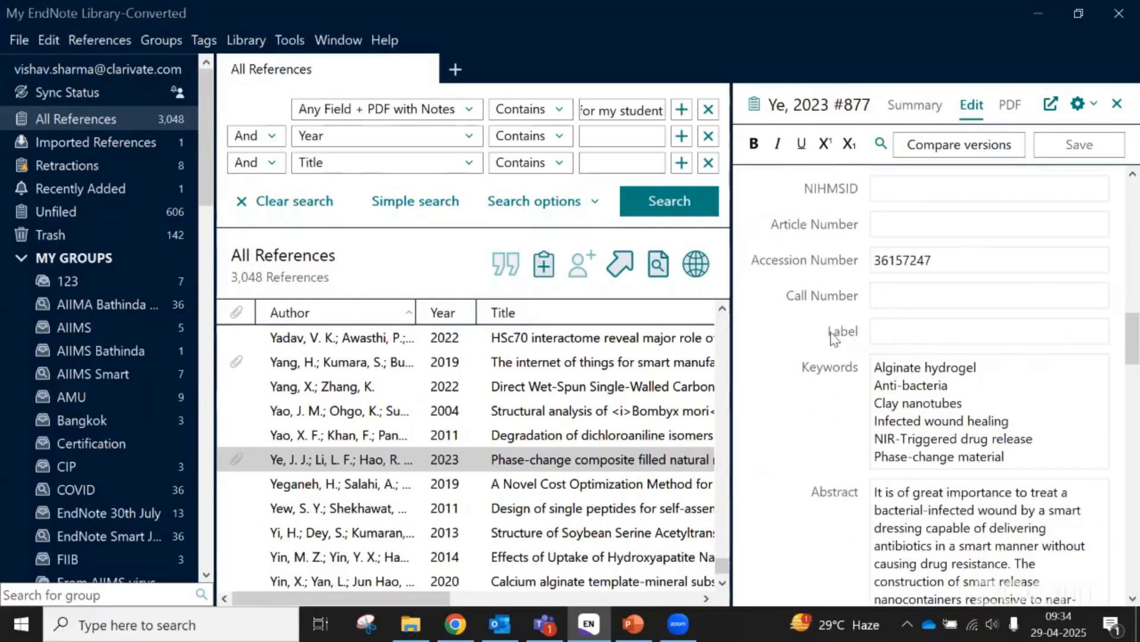
pyautogui.click(833, 334)
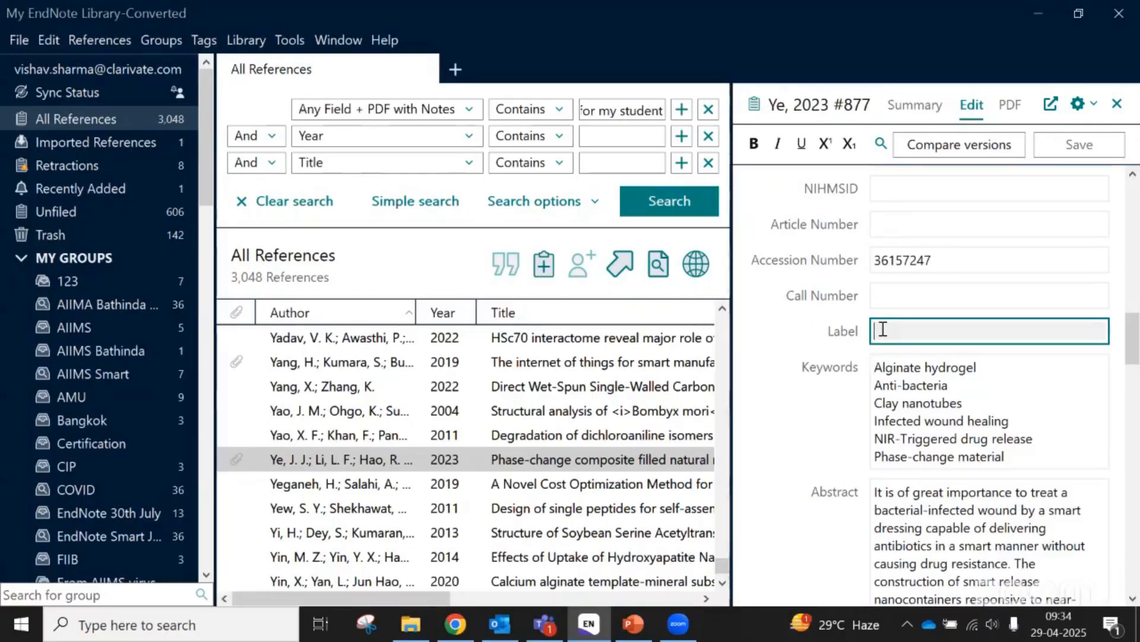
pyautogui.write('Very good article for ')
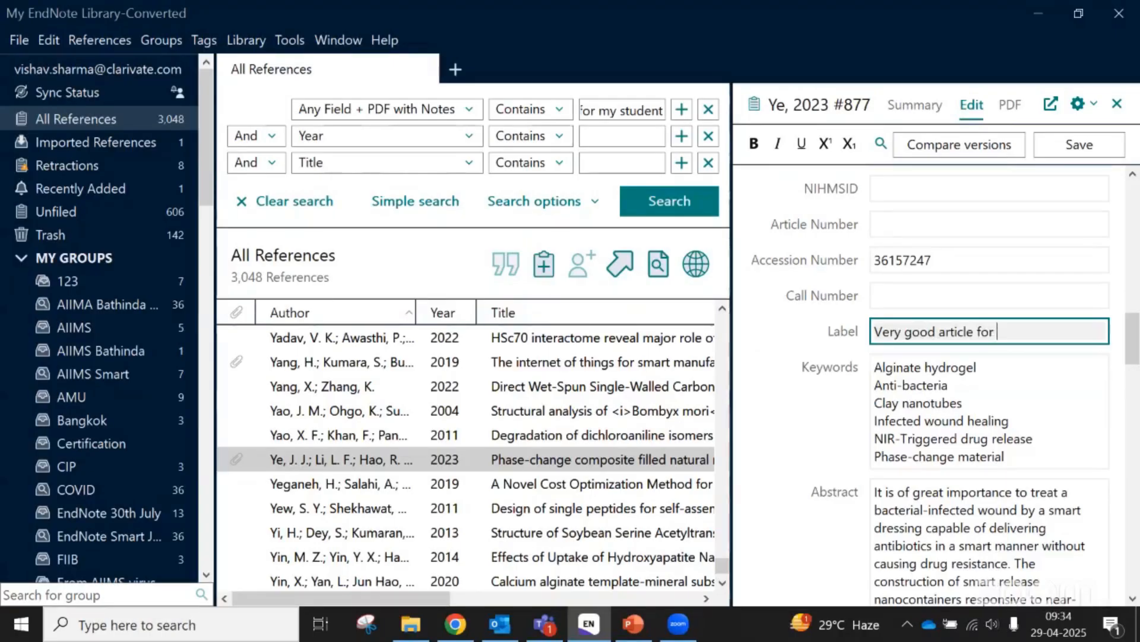
pyautogui.write('lecture')
pyautogui.moveTo(1048, 330); pyautogui.dragTo(870, 330)
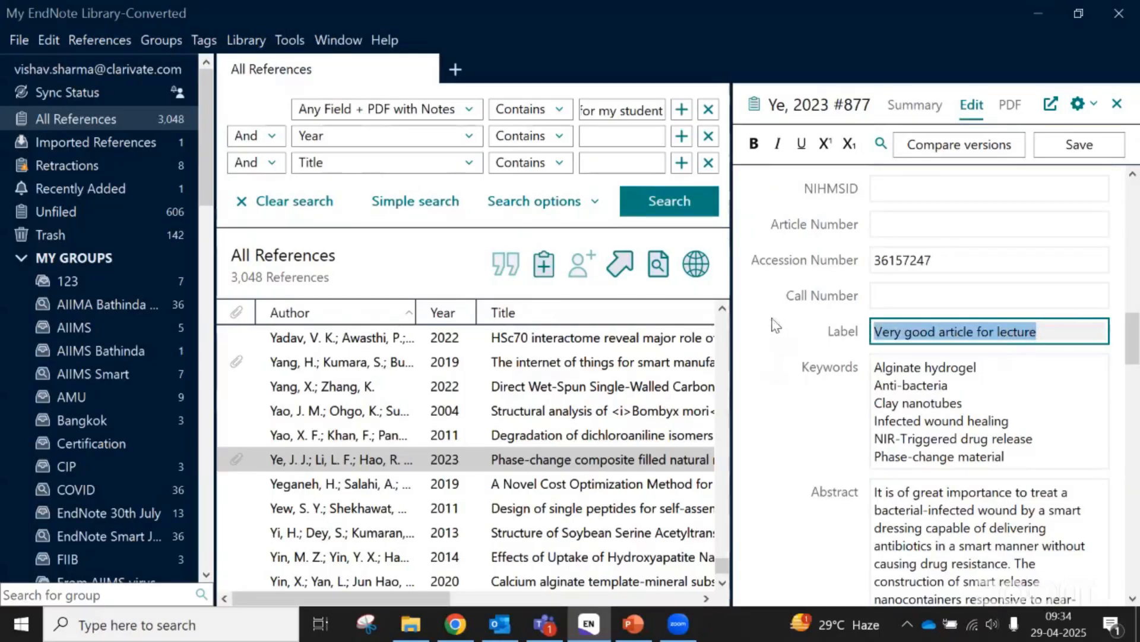
pyautogui.click(1075, 149)
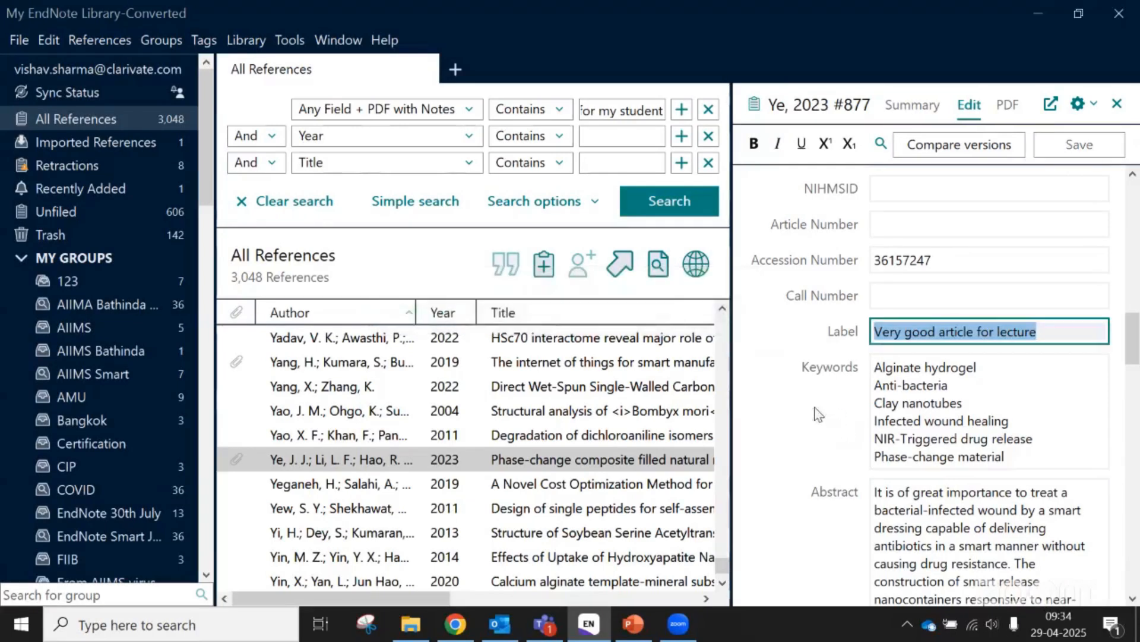
# Browse the nearby Yang 2022, Yao 2004 and Yadav 2022 references
pyautogui.click(768, 366)
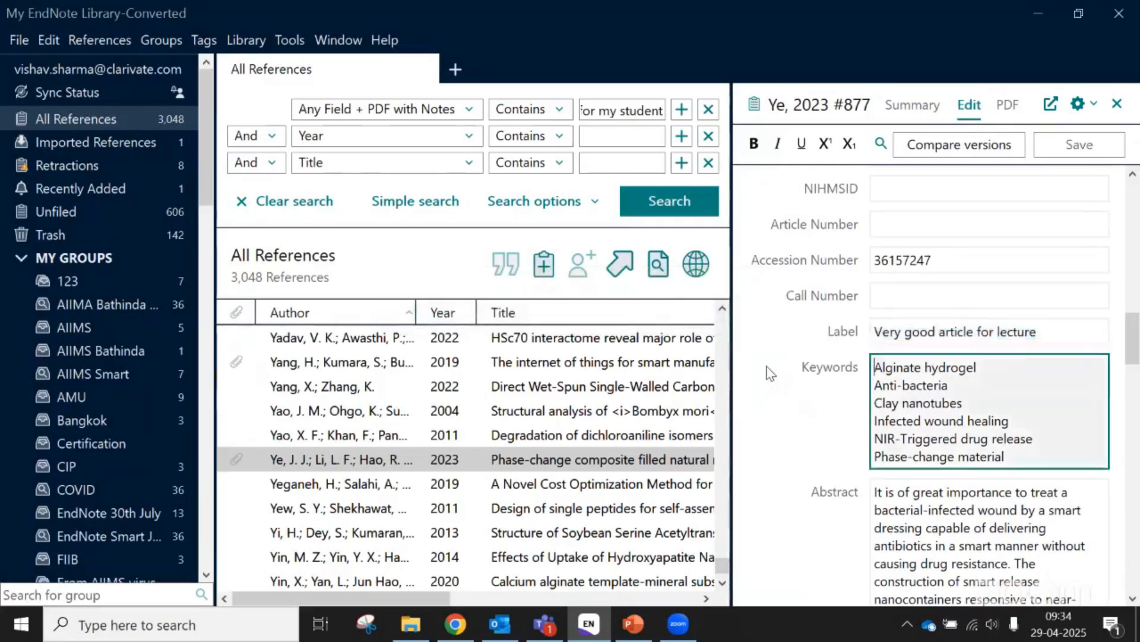
pyautogui.click(348, 386)
pyautogui.click(351, 411)
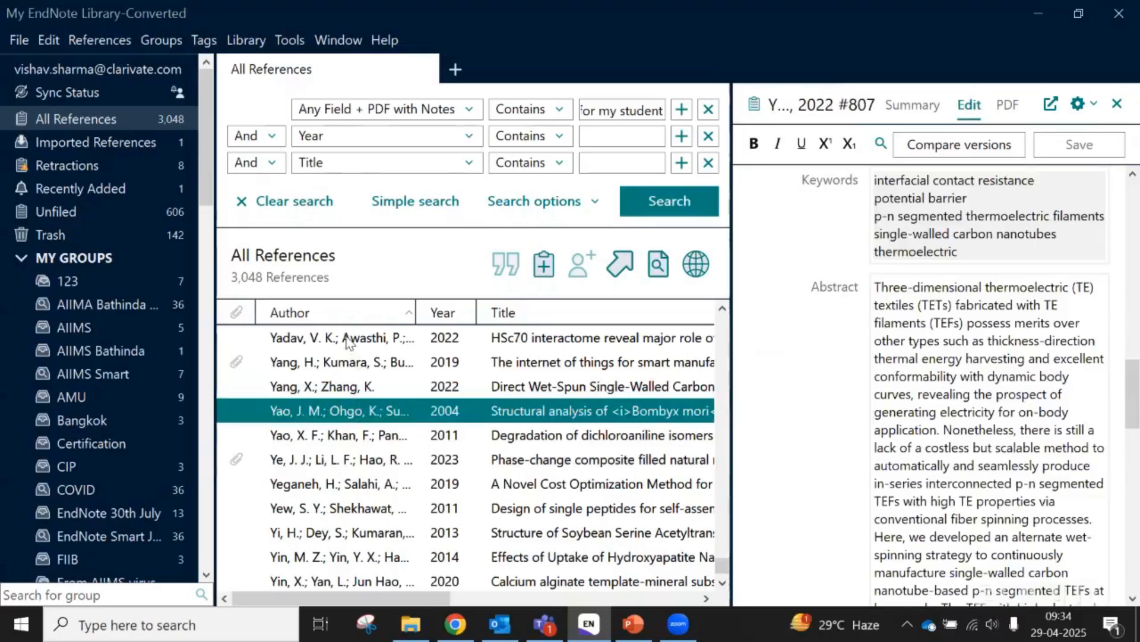
pyautogui.click(350, 339)
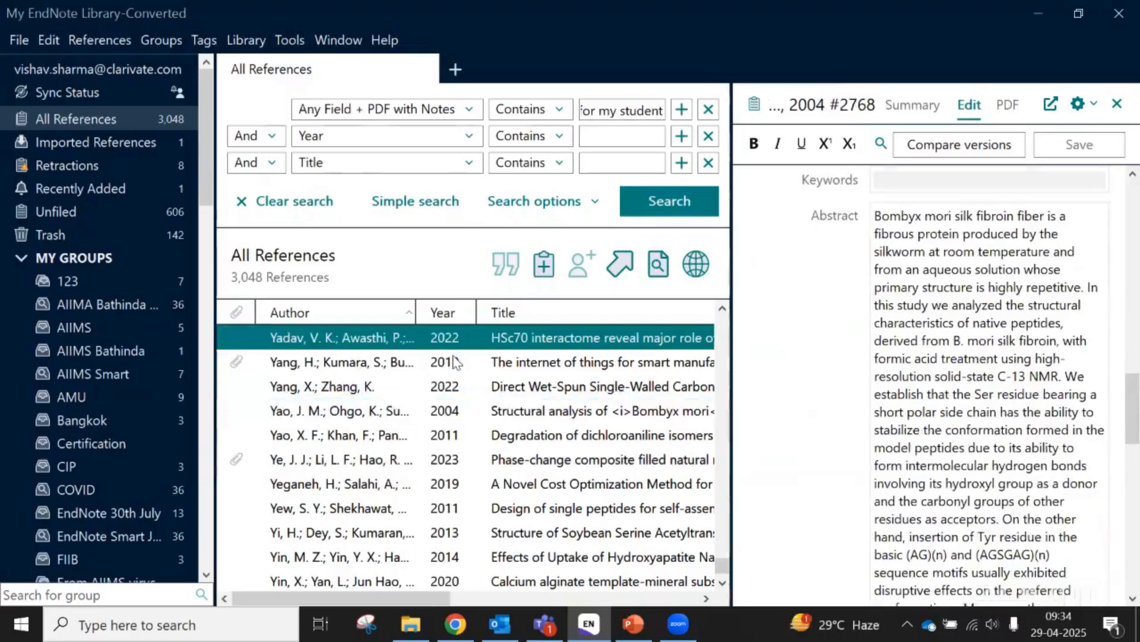
# Search the Label field for 'lecture' and select the Ye 2023 result
pyautogui.click(465, 109)
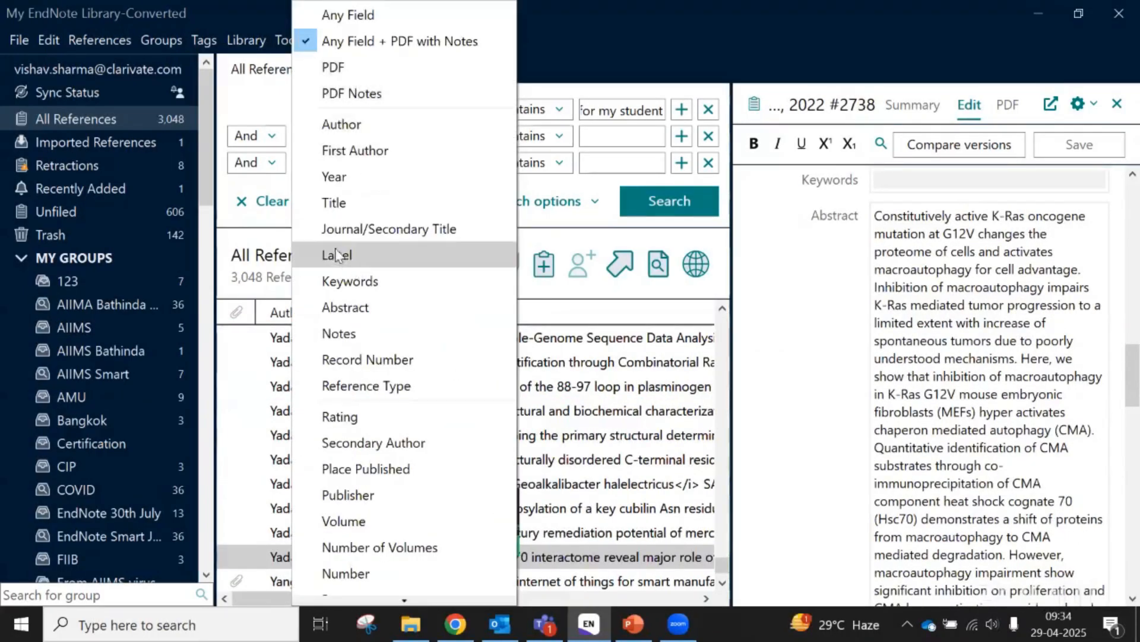
pyautogui.click(336, 257)
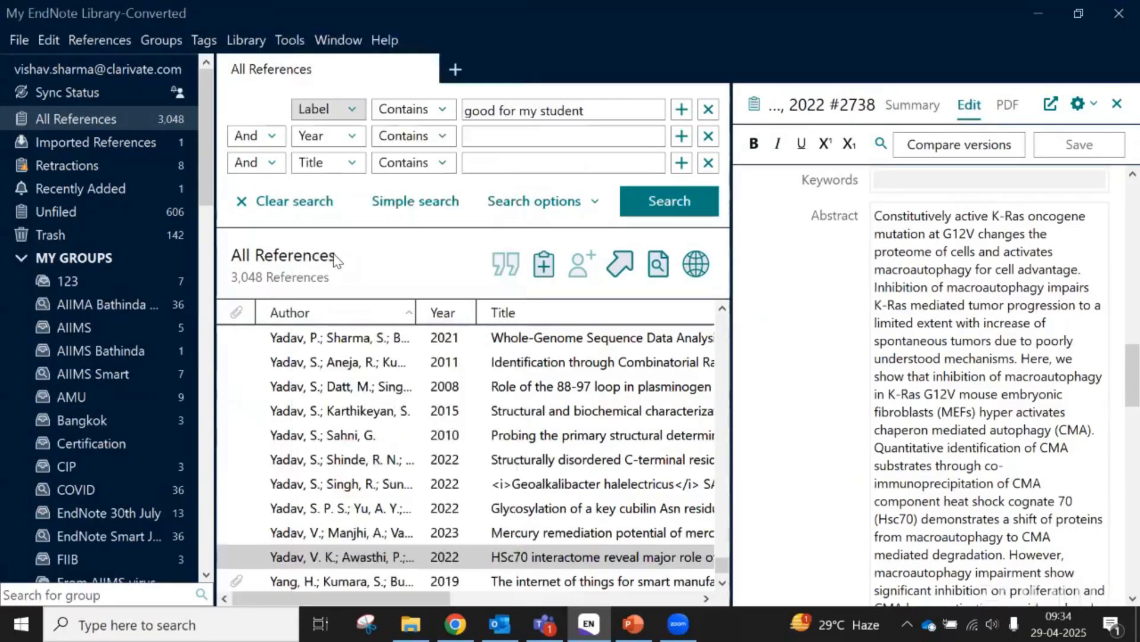
pyautogui.moveTo(585, 113); pyautogui.dragTo(462, 113)
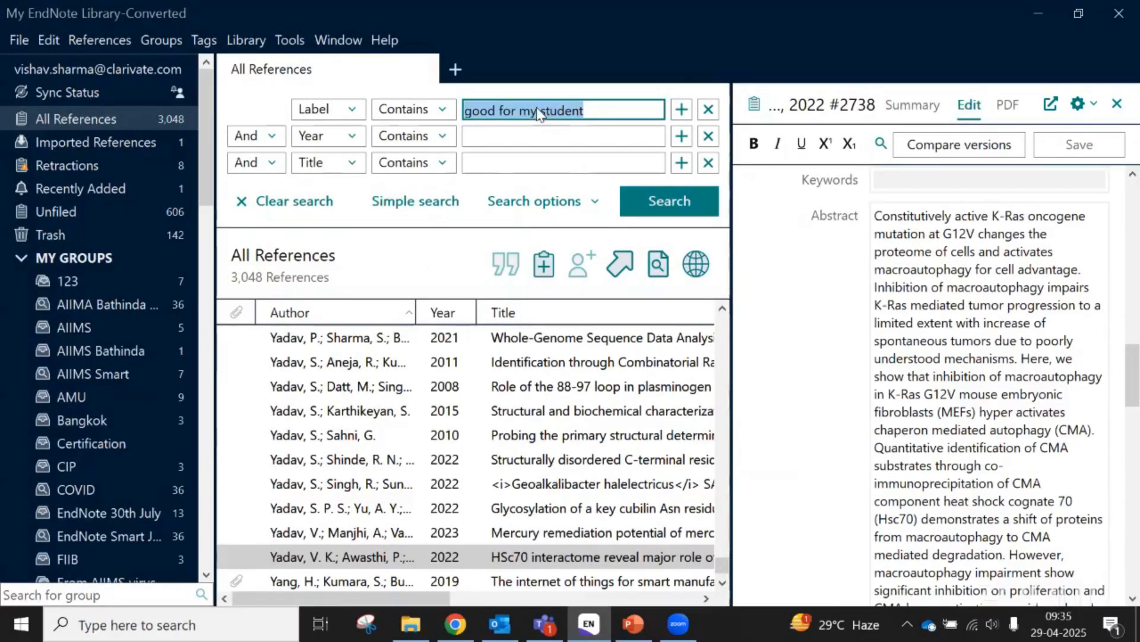
pyautogui.press('BackSpace')
pyautogui.write('lecture')
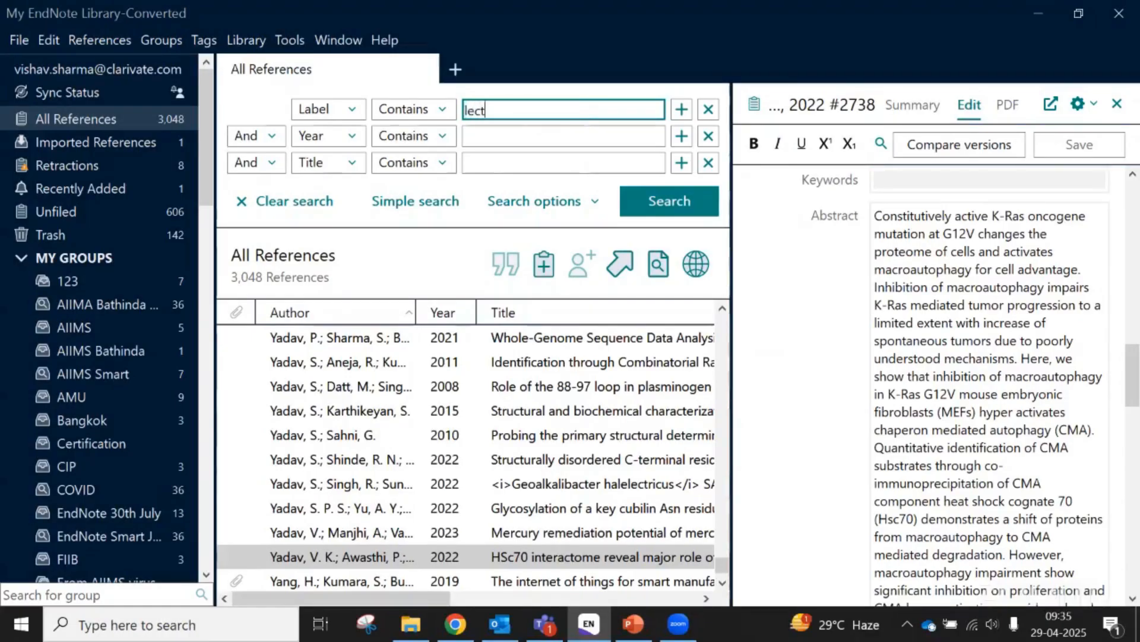
pyautogui.click(654, 199)
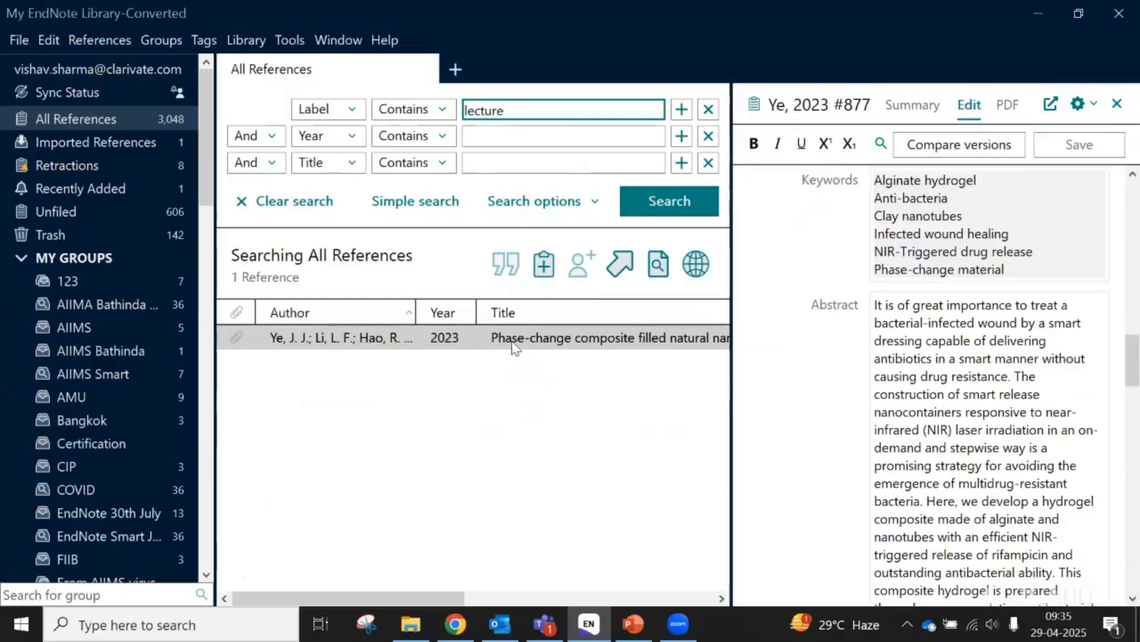
pyautogui.click(513, 343)
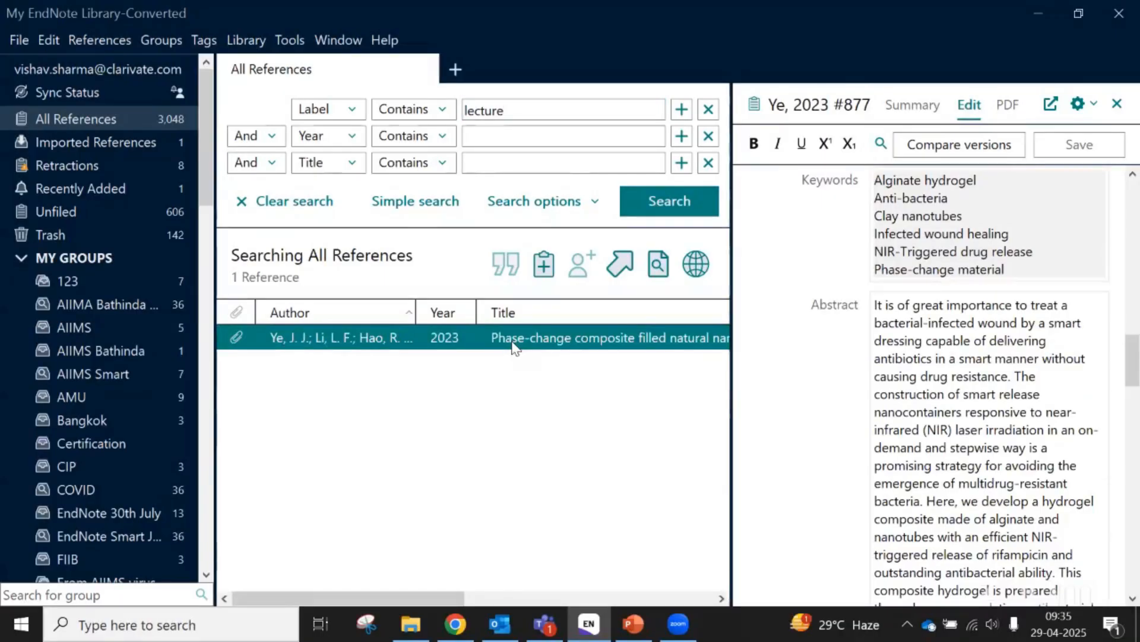
# Select the found reference's label text 'Very good article for lecture'
pyautogui.scroll(3, 808, 324)
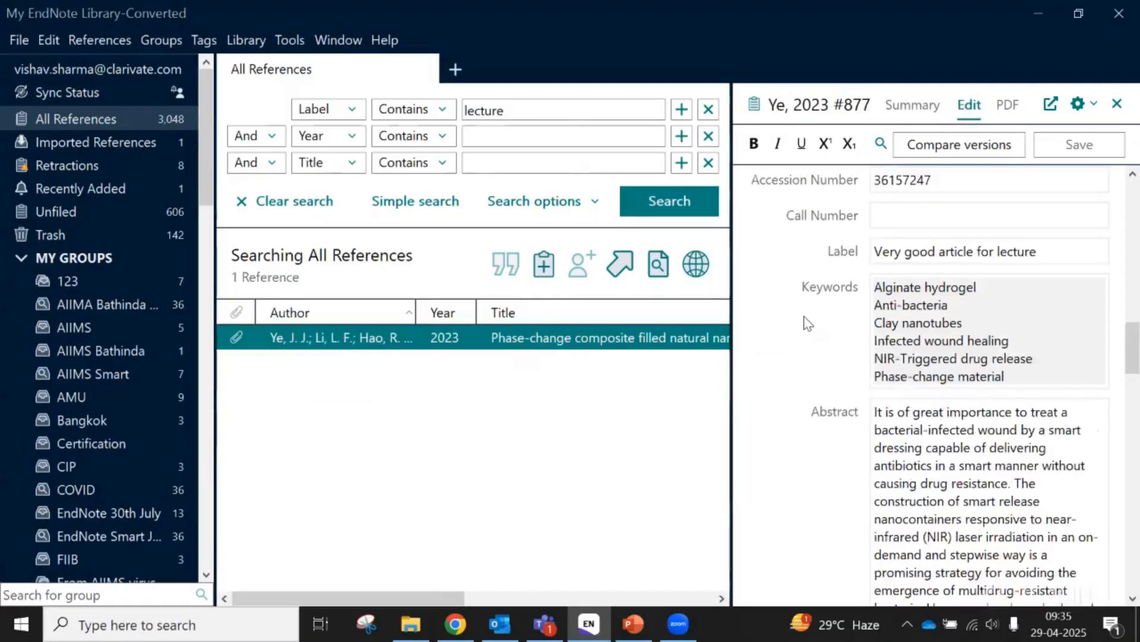
pyautogui.moveTo(1052, 251); pyautogui.dragTo(862, 267)
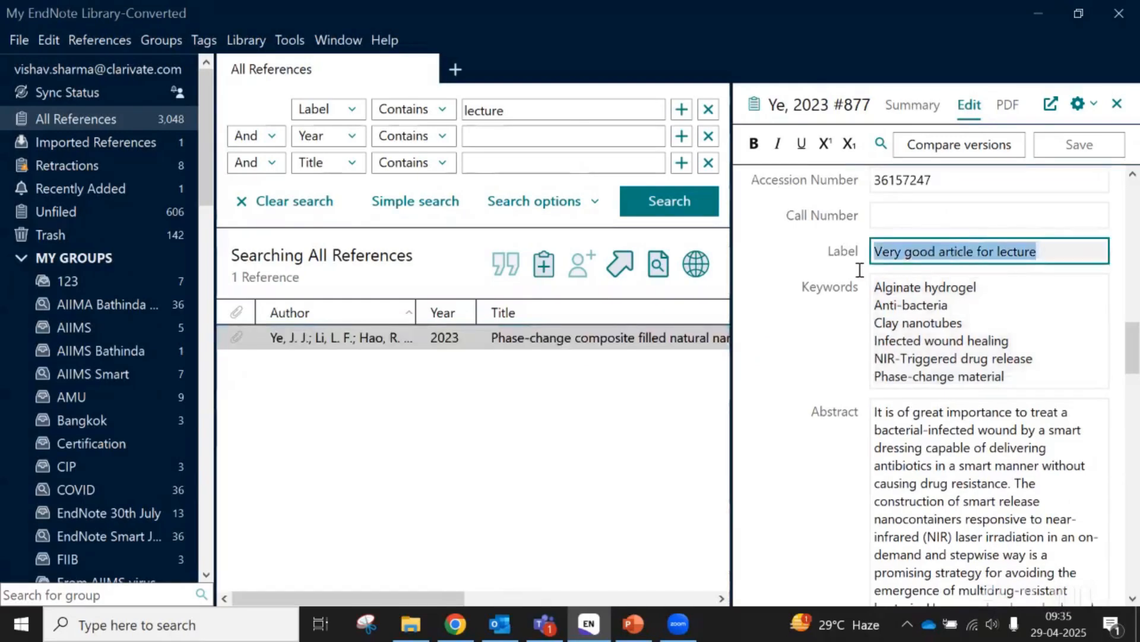
pyautogui.click(597, 338)
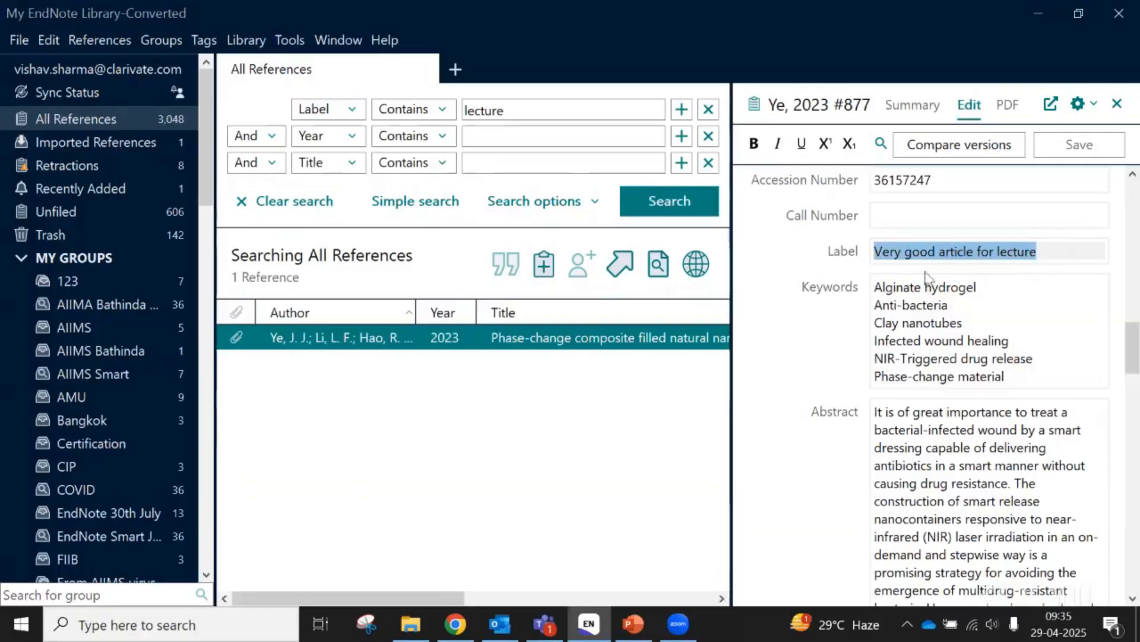
pyautogui.click(786, 250)
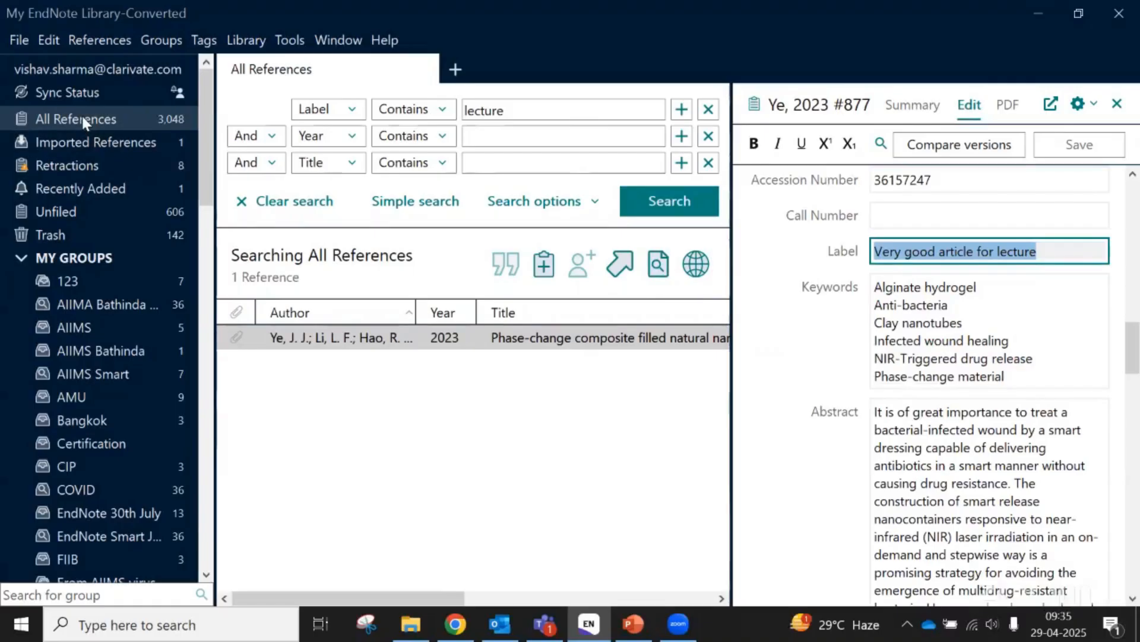
pyautogui.click(1043, 251)
pyautogui.moveTo(1044, 251); pyautogui.dragTo(856, 262)
# Return to All References and clear the 'lecture' Label search so every reference is listed
pyautogui.click(1041, 253)
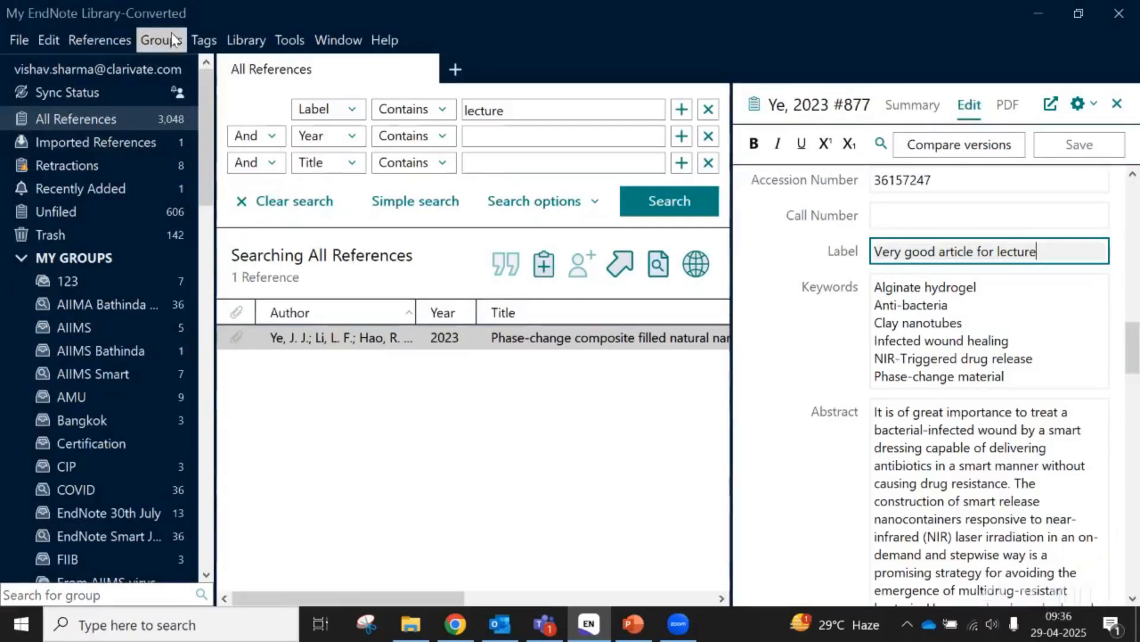
pyautogui.click(198, 46)
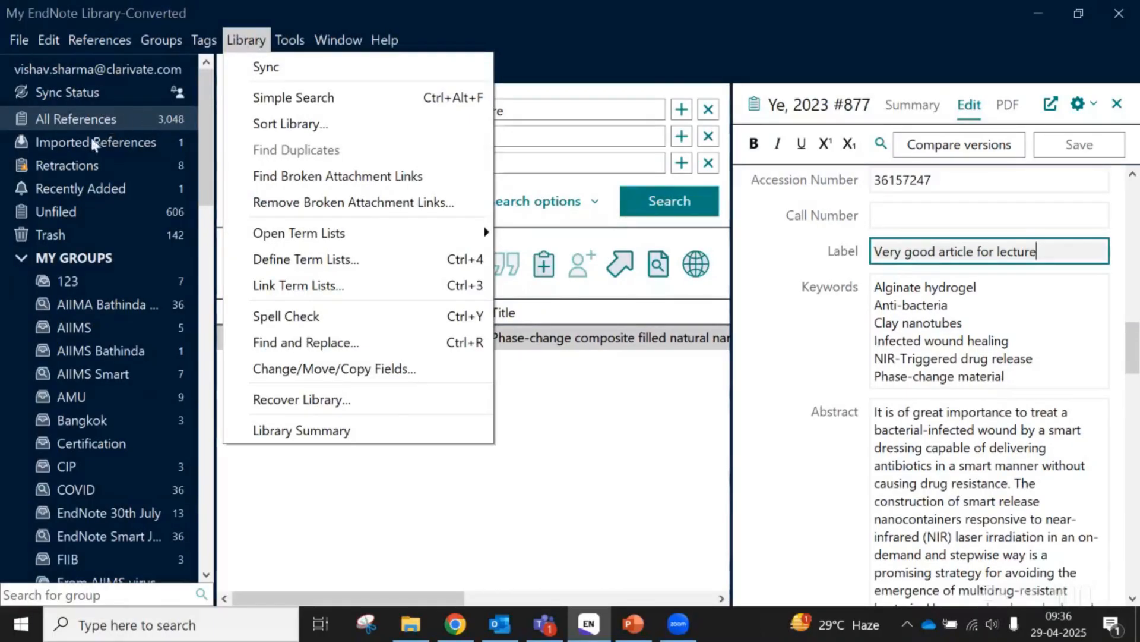
pyautogui.click(84, 114)
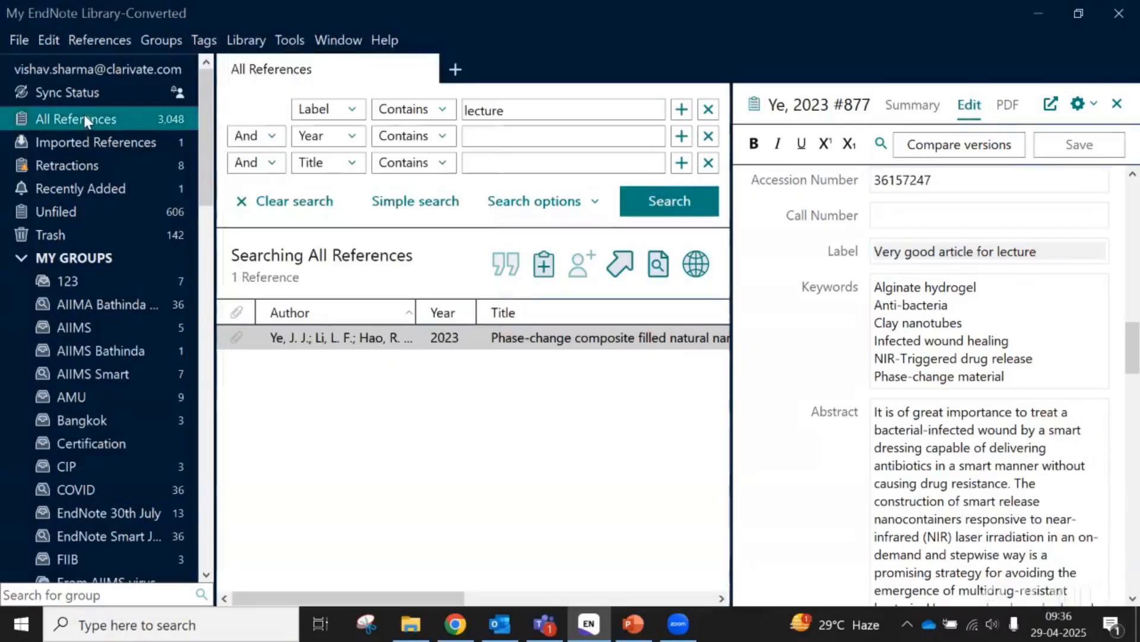
pyautogui.click(70, 141)
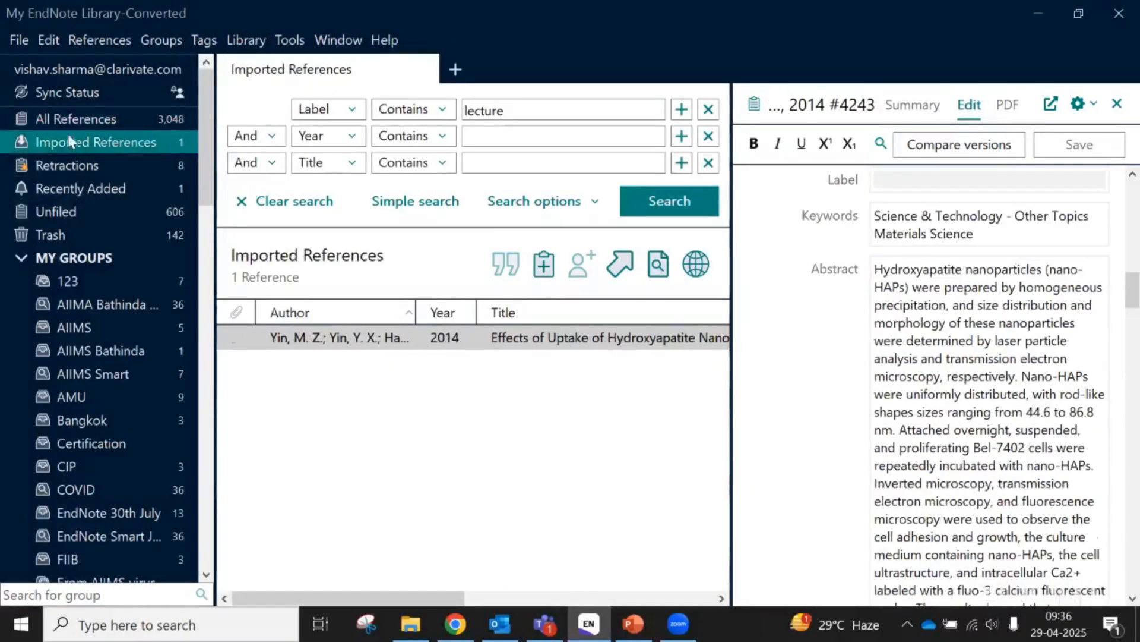
pyautogui.click(63, 121)
pyautogui.click(526, 112)
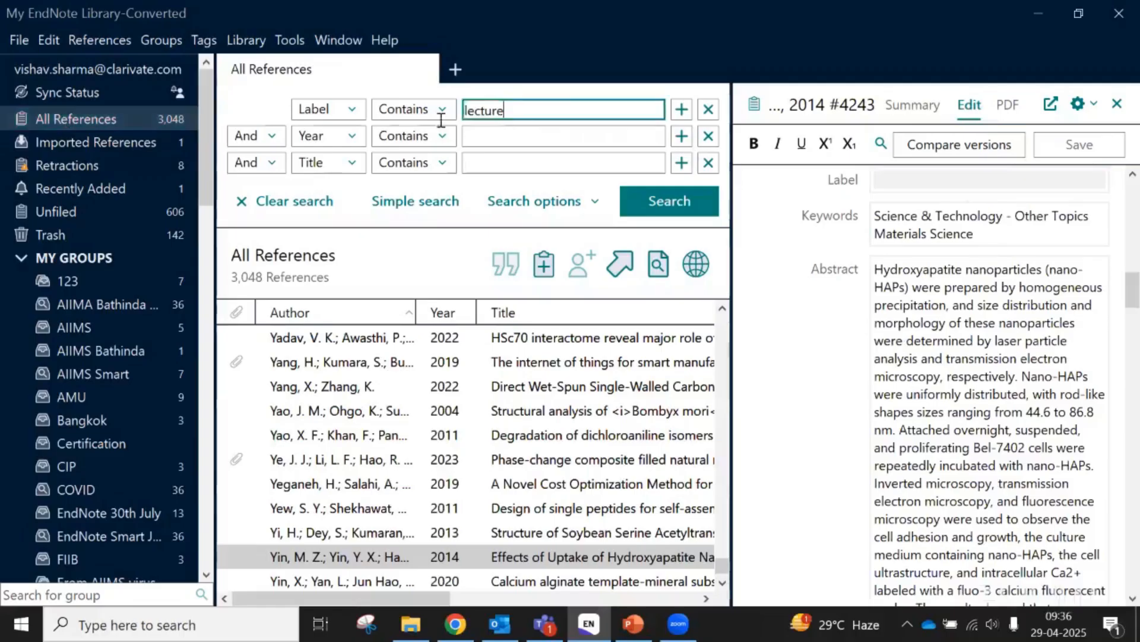
pyautogui.click(280, 200)
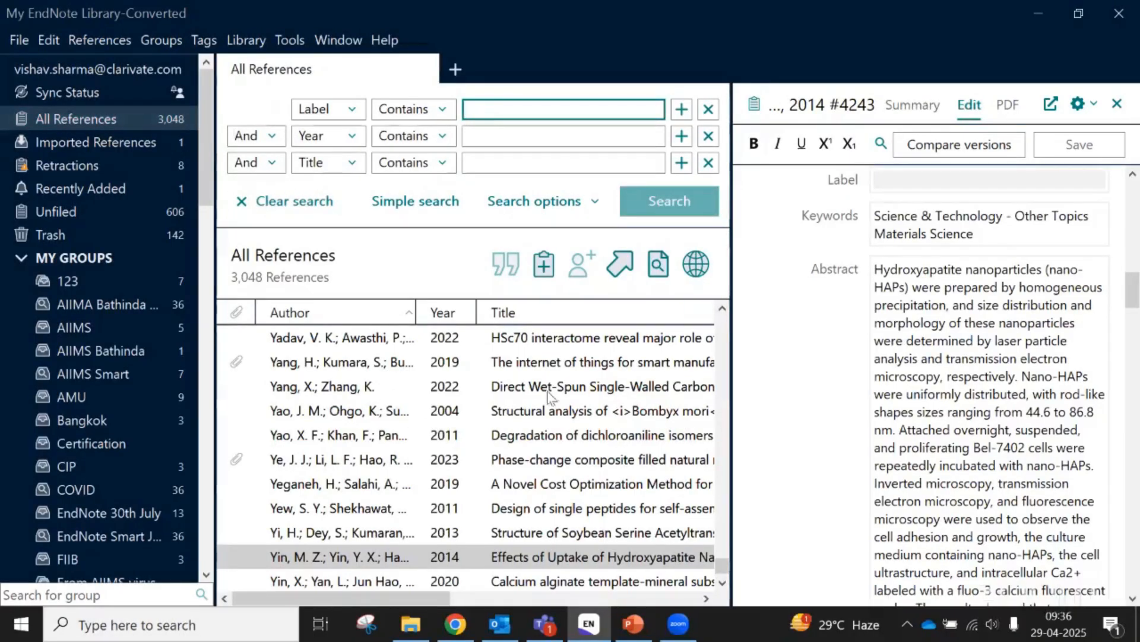
pyautogui.click(500, 369)
# Put the EndNote Web browser window aside so the Windows desktop is visible
pyautogui.click(497, 392)
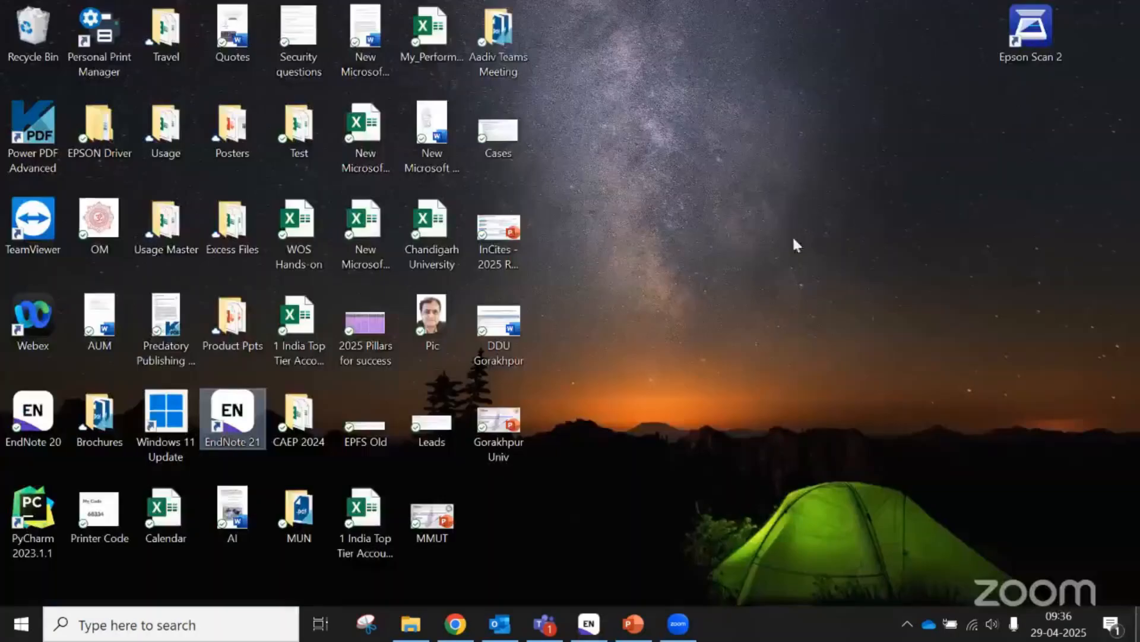
pyautogui.click(651, 107)
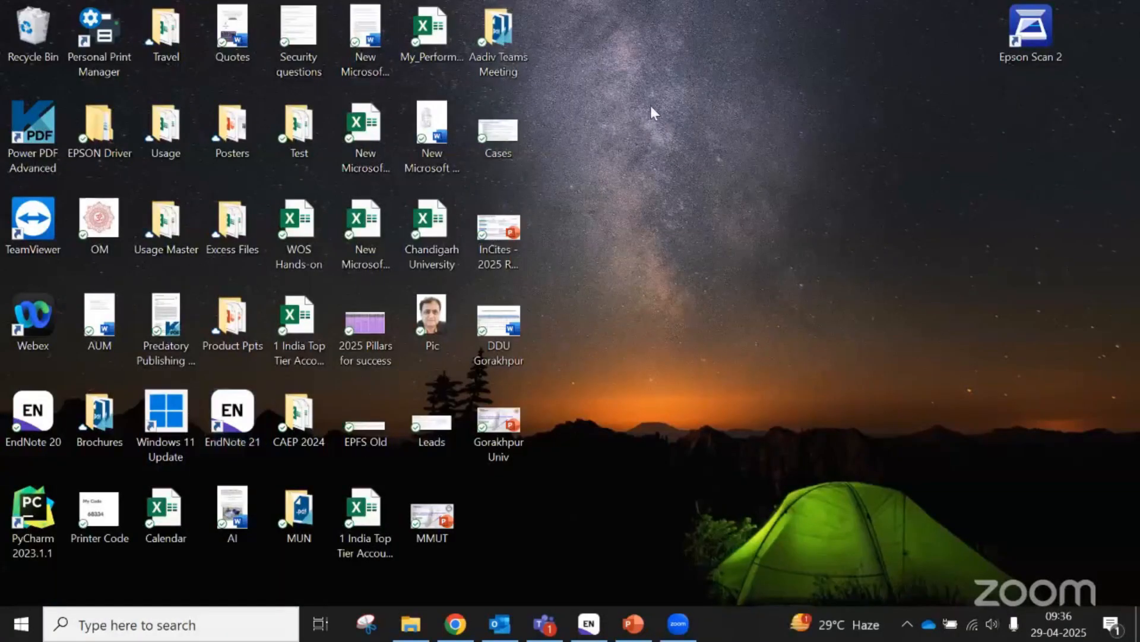
# Make a new desktop folder called 'Thailand' through the right-click New > Folder menu
pyautogui.rightClick(651, 107)
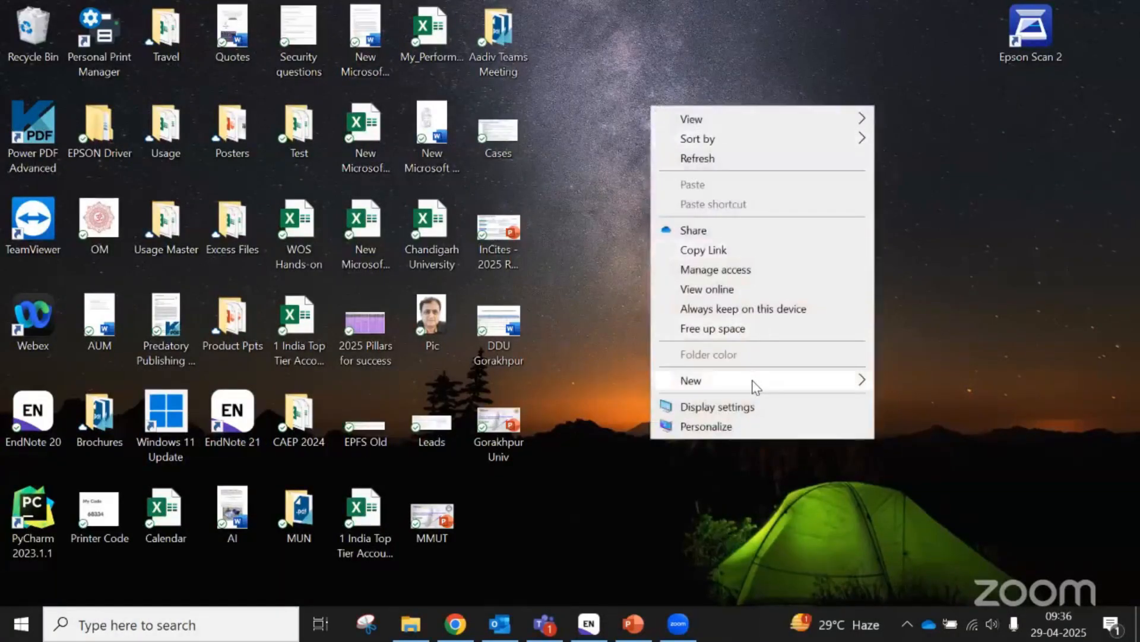
pyautogui.moveTo(815, 384)
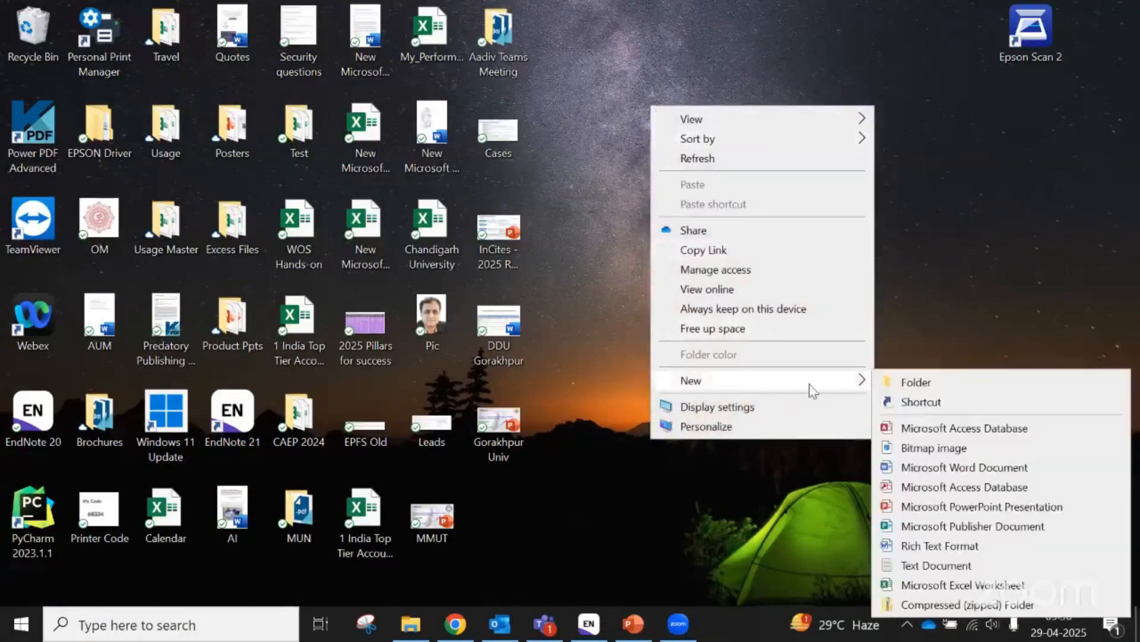
pyautogui.click(930, 383)
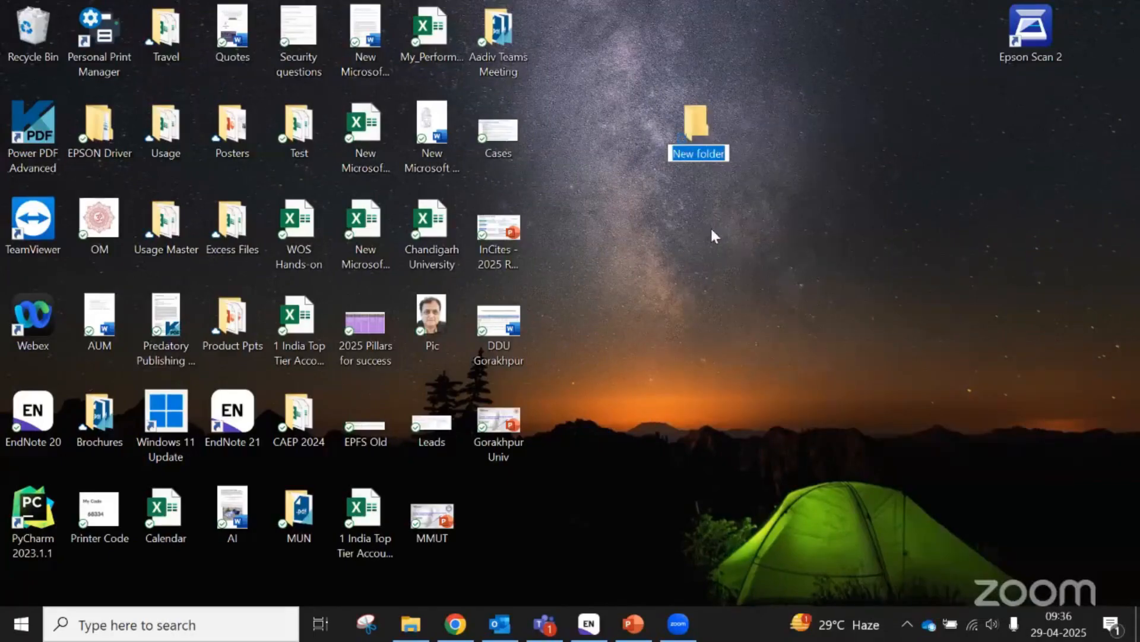
pyautogui.write('Thailand')
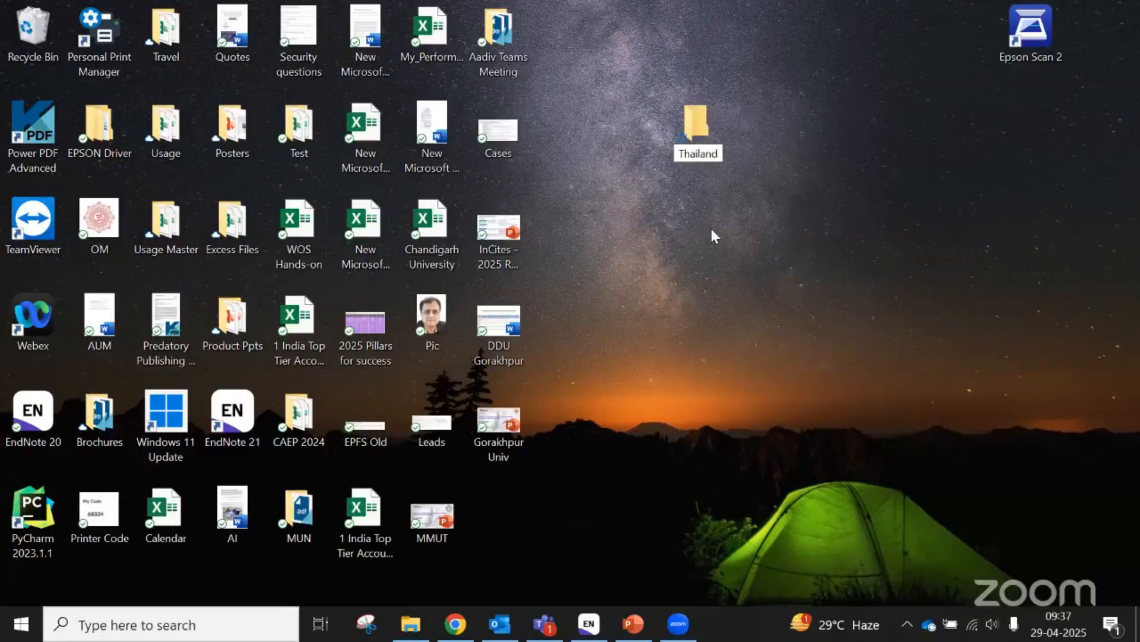
pyautogui.press('Return')
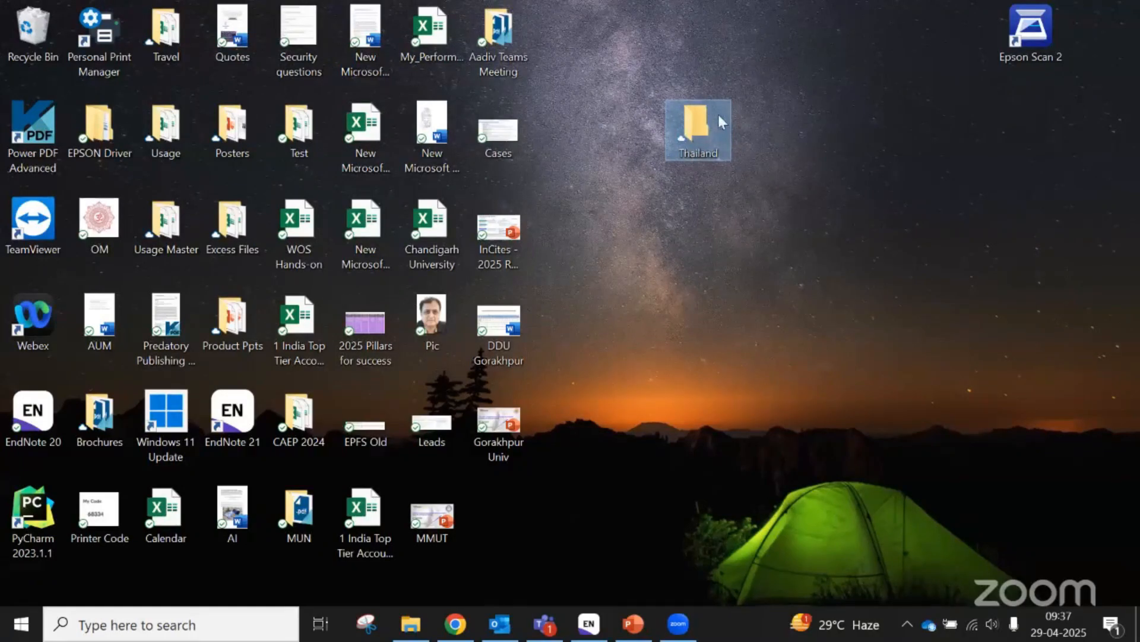
pyautogui.click(696, 208)
pyautogui.moveTo(717, 123)
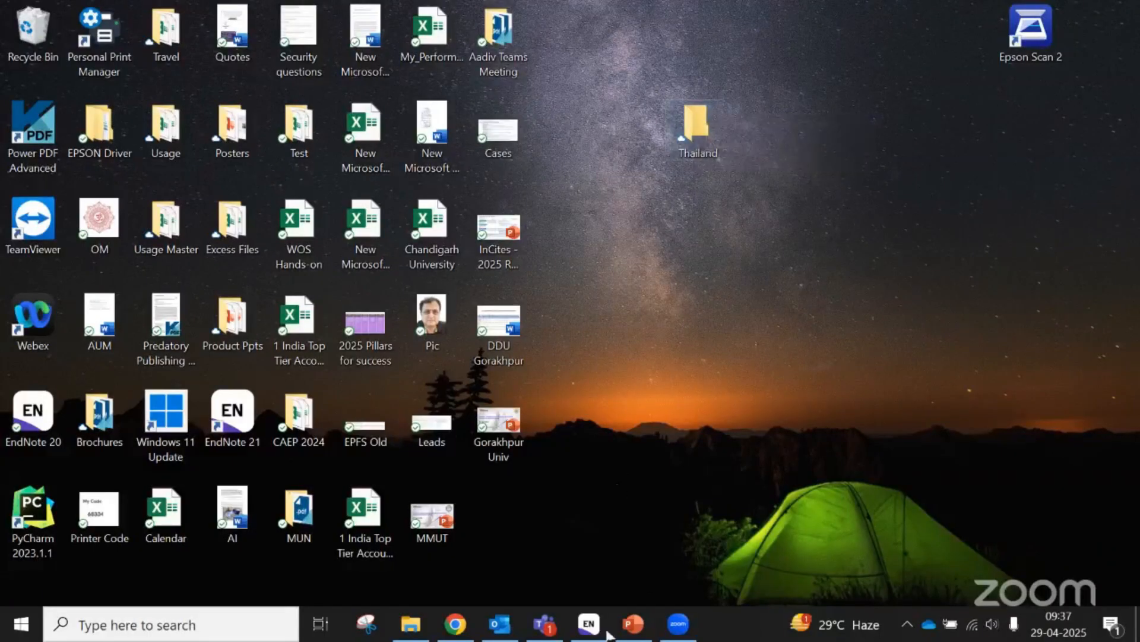
# Return to EndNote, begin a File > Import > Folder of 'Thailand', then cancel the import
pyautogui.click(589, 625)
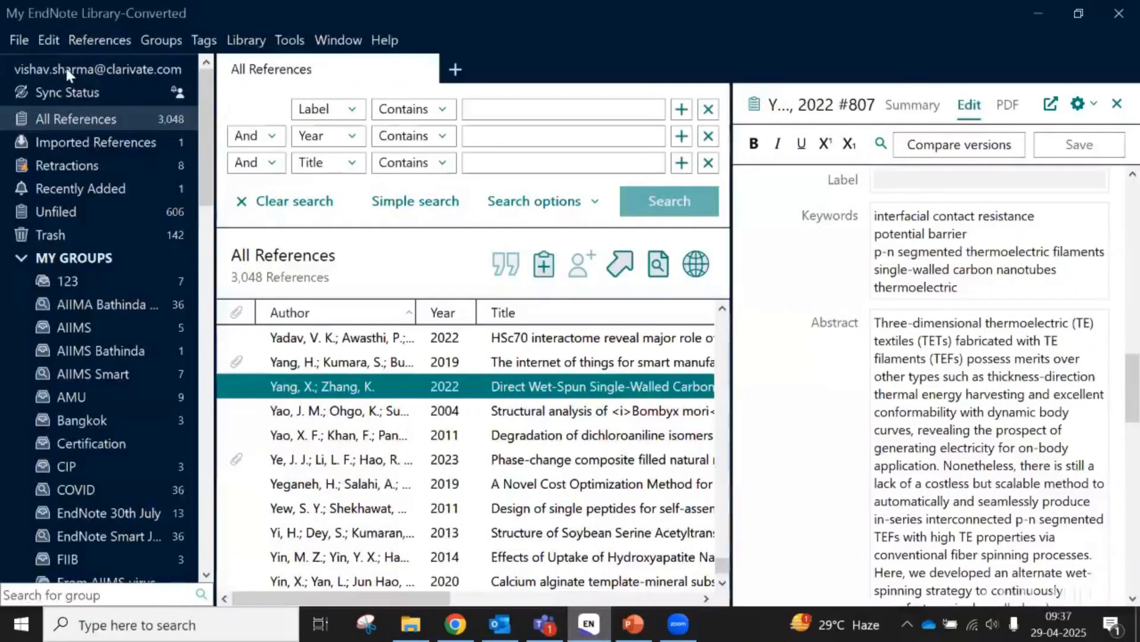
pyautogui.click(19, 40)
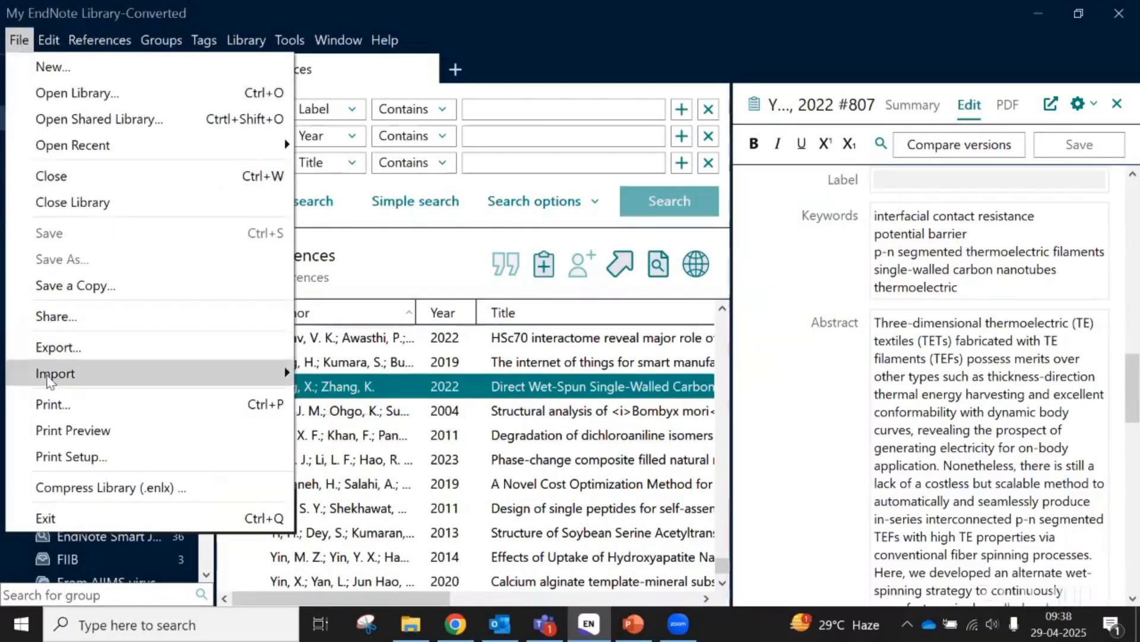
pyautogui.moveTo(51, 380)
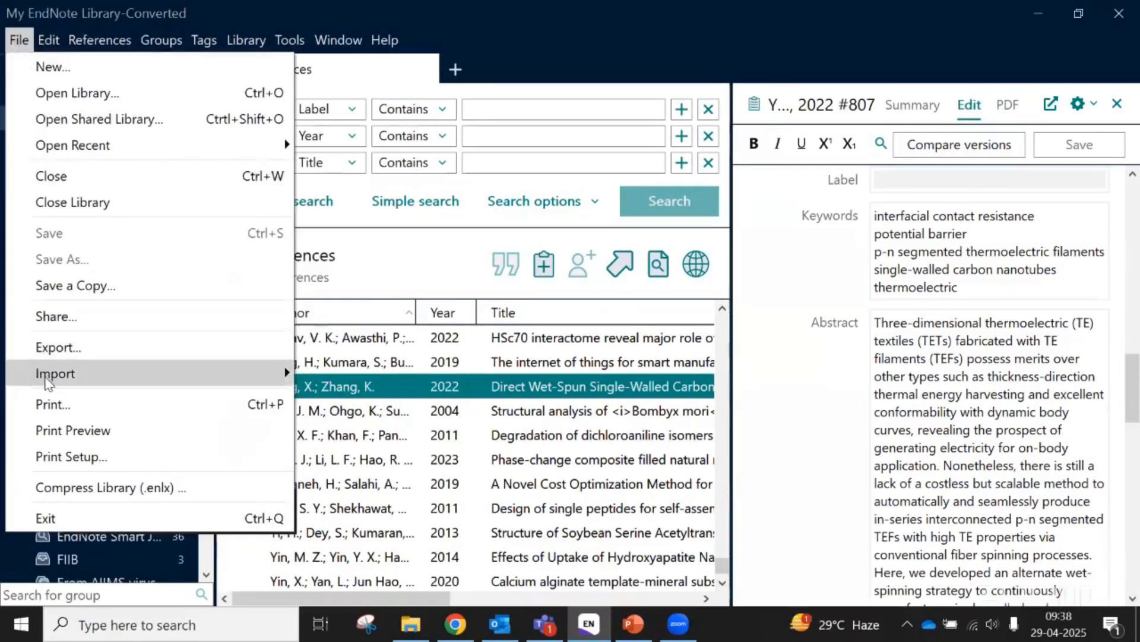
pyautogui.click(343, 399)
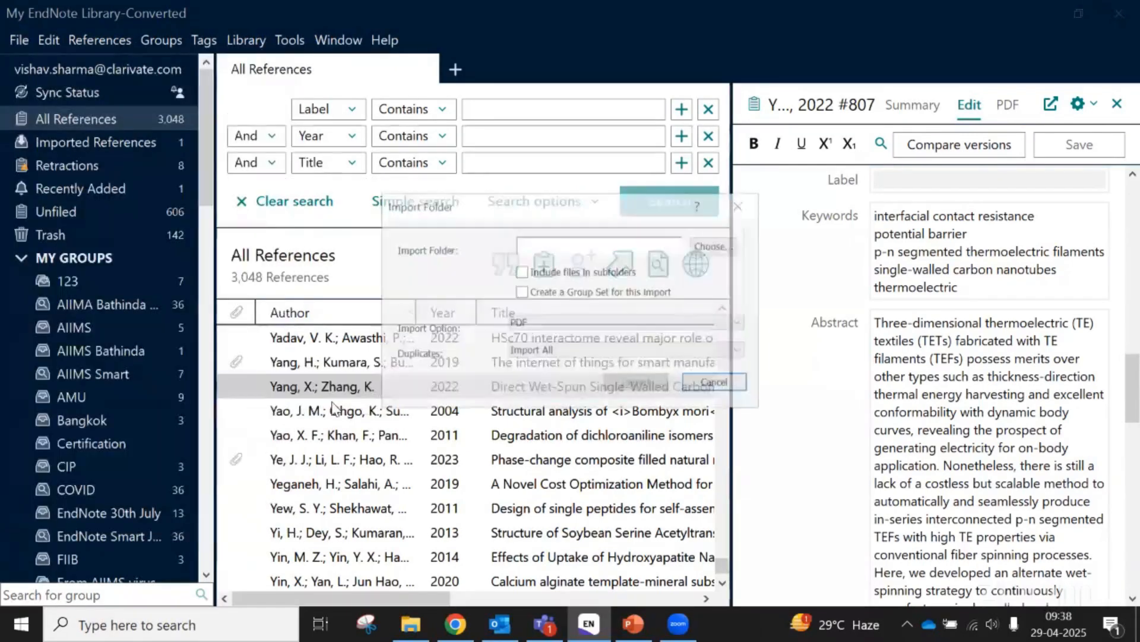
pyautogui.click(716, 245)
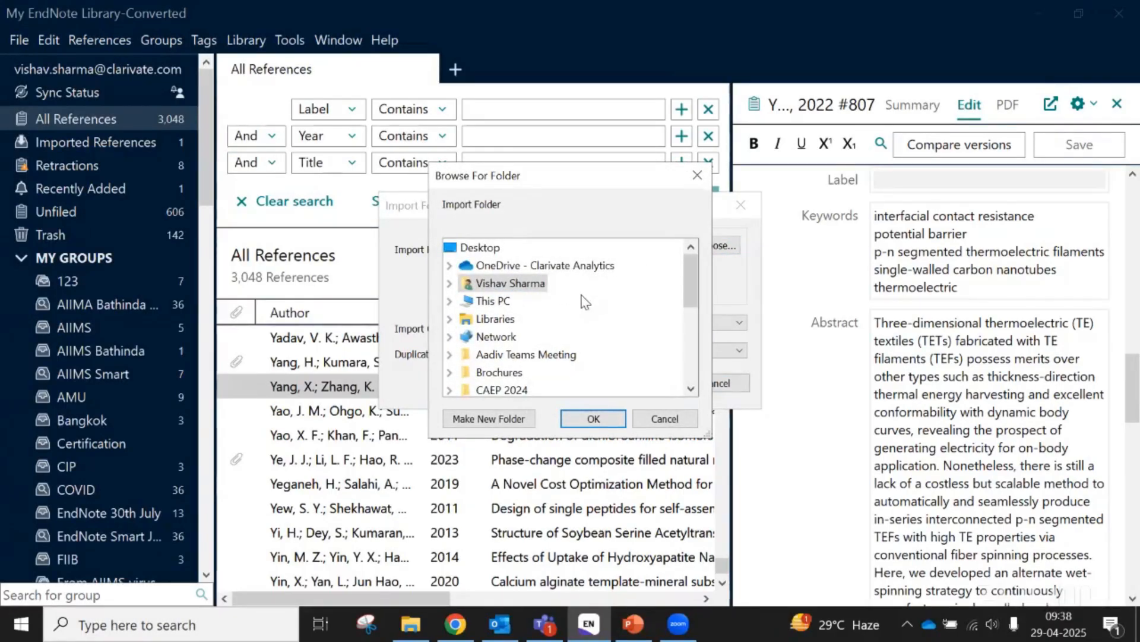
pyautogui.scroll(-3, 584, 302)
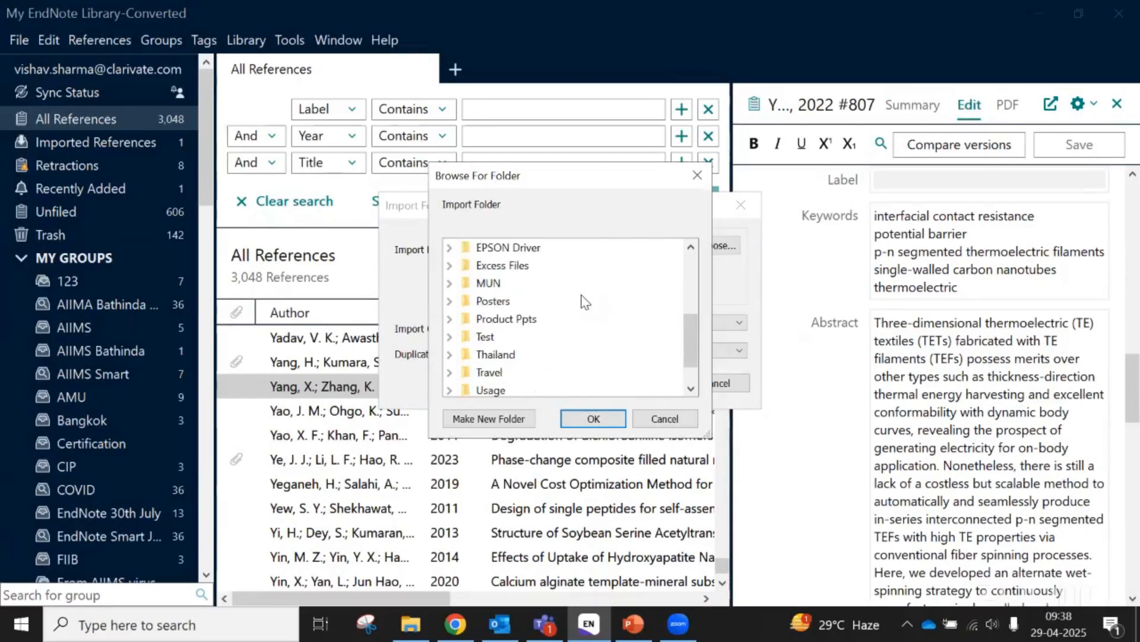
pyautogui.click(502, 355)
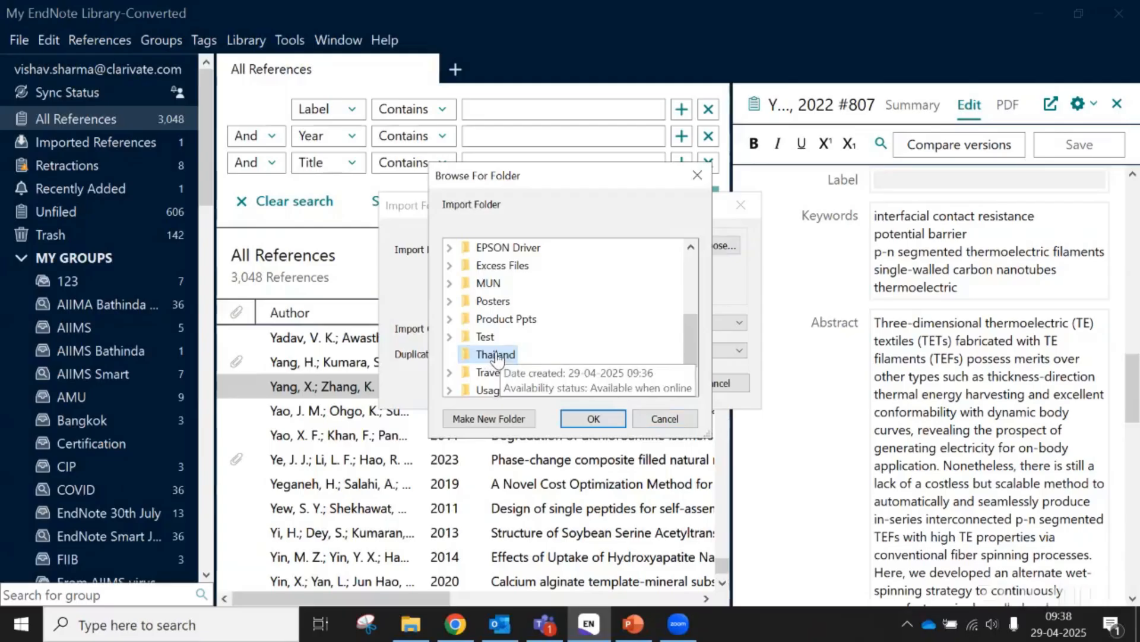
pyautogui.click(663, 419)
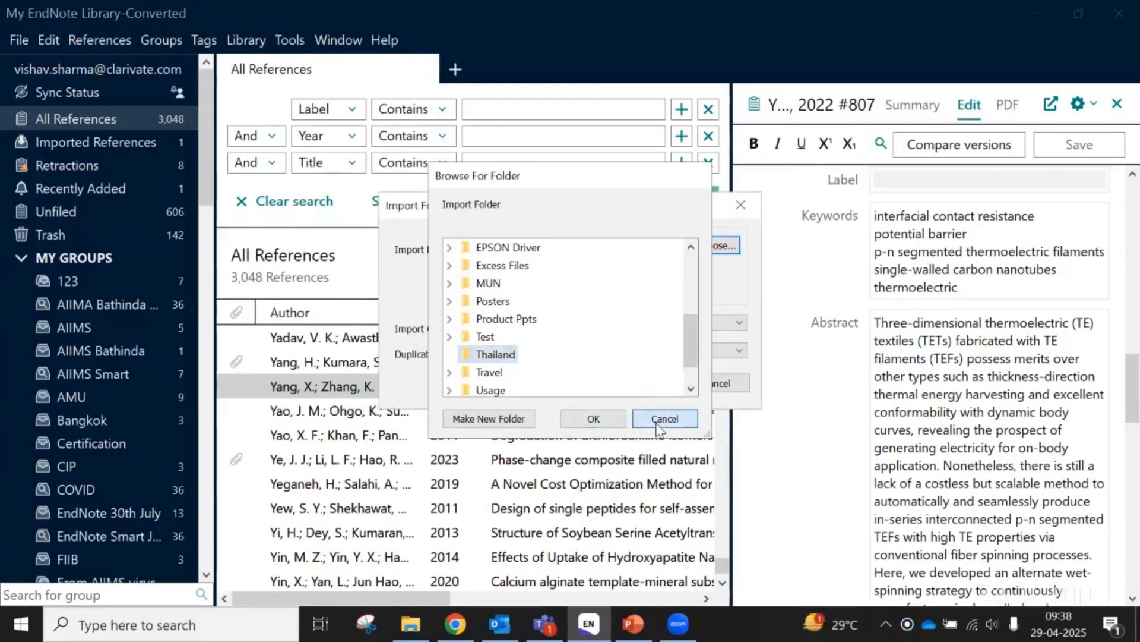
pyautogui.click(741, 208)
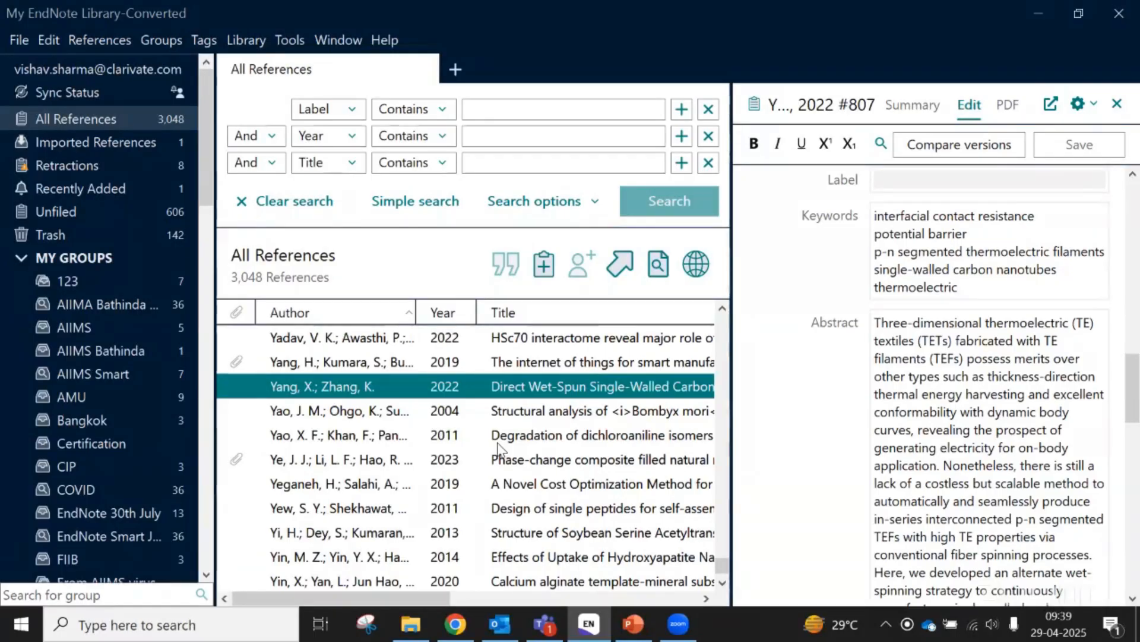
# Paste a duplicate of the 2019 internet-of-things reference and compare the two copies
pyautogui.press('Up')
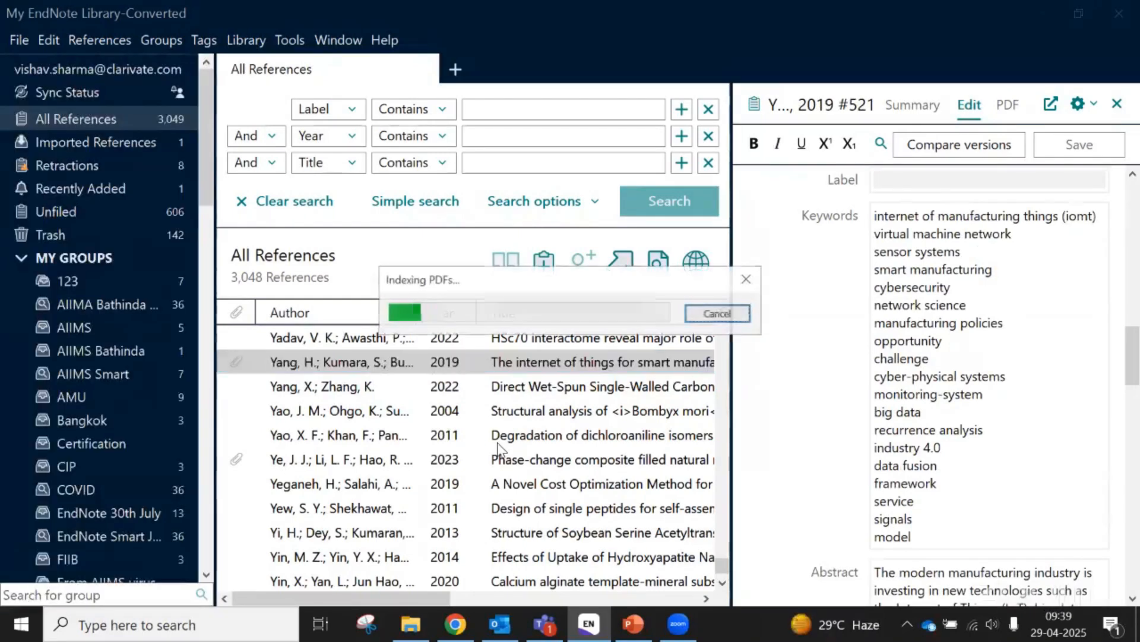
pyautogui.click(532, 365)
pyautogui.click(537, 387)
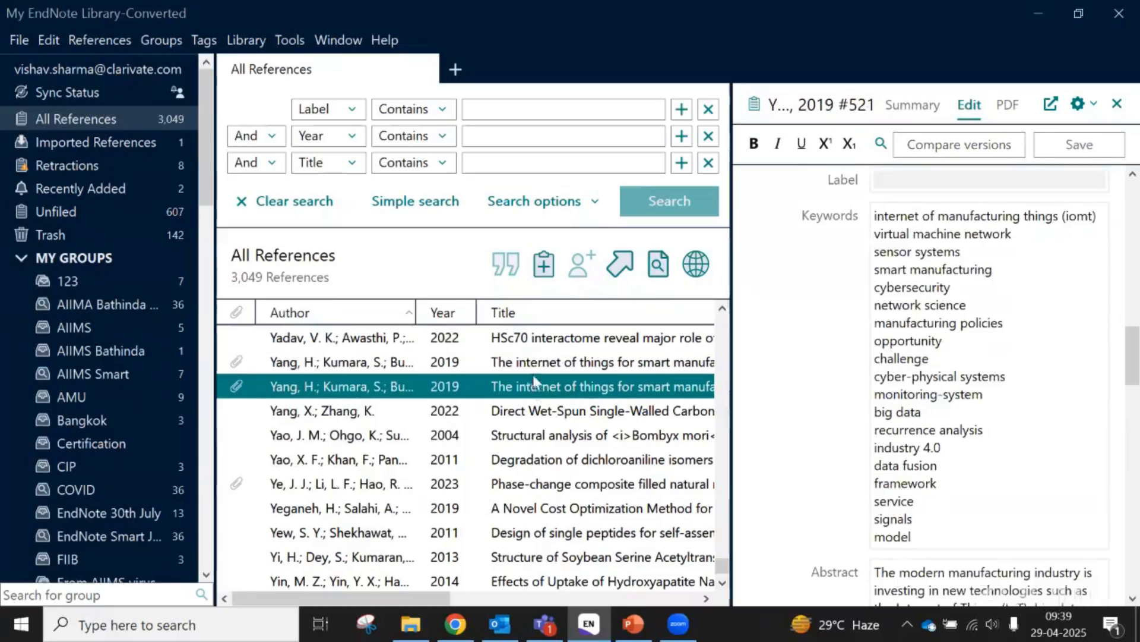
pyautogui.click(528, 363)
# Switch between the duplicate 2019 rows, then open reference #521's Label field
pyautogui.click(533, 390)
pyautogui.click(512, 367)
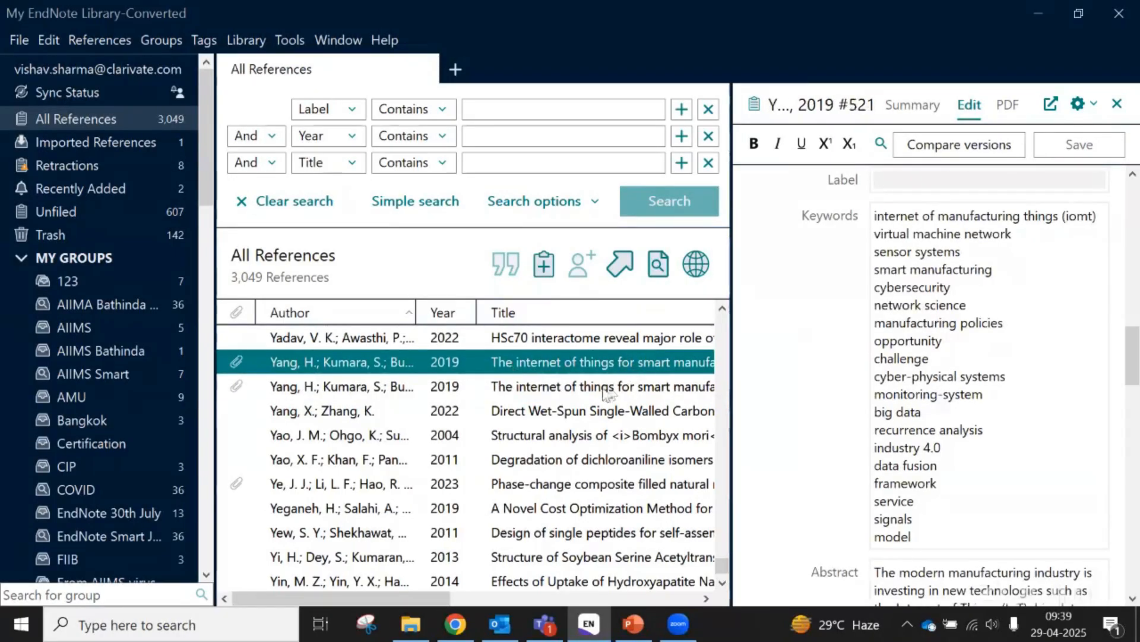
pyautogui.click(543, 391)
pyautogui.click(543, 366)
pyautogui.click(542, 390)
pyautogui.click(538, 367)
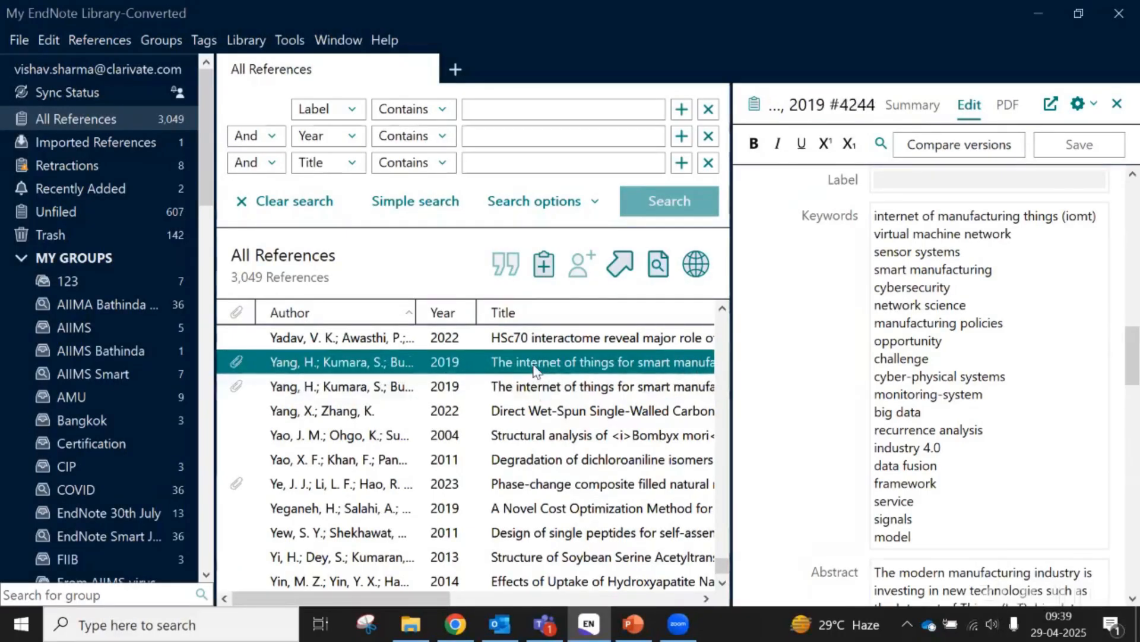
pyautogui.scroll(2, 1091, 360)
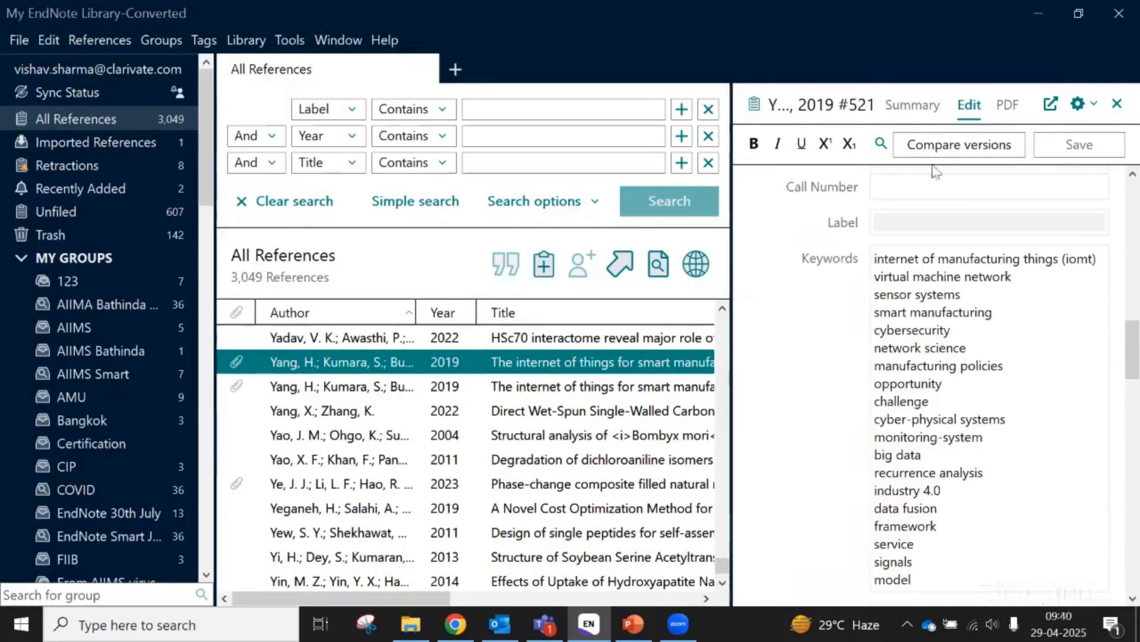
pyautogui.click(909, 222)
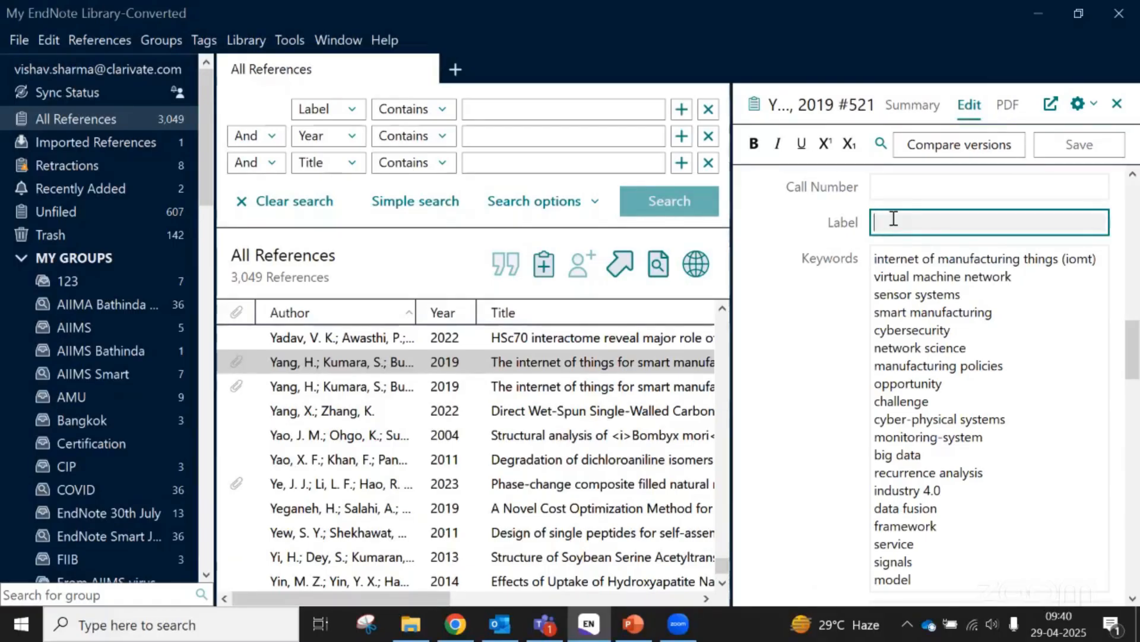
# Label reference #521 'On IOT' and save it
pyautogui.write('On IOT')
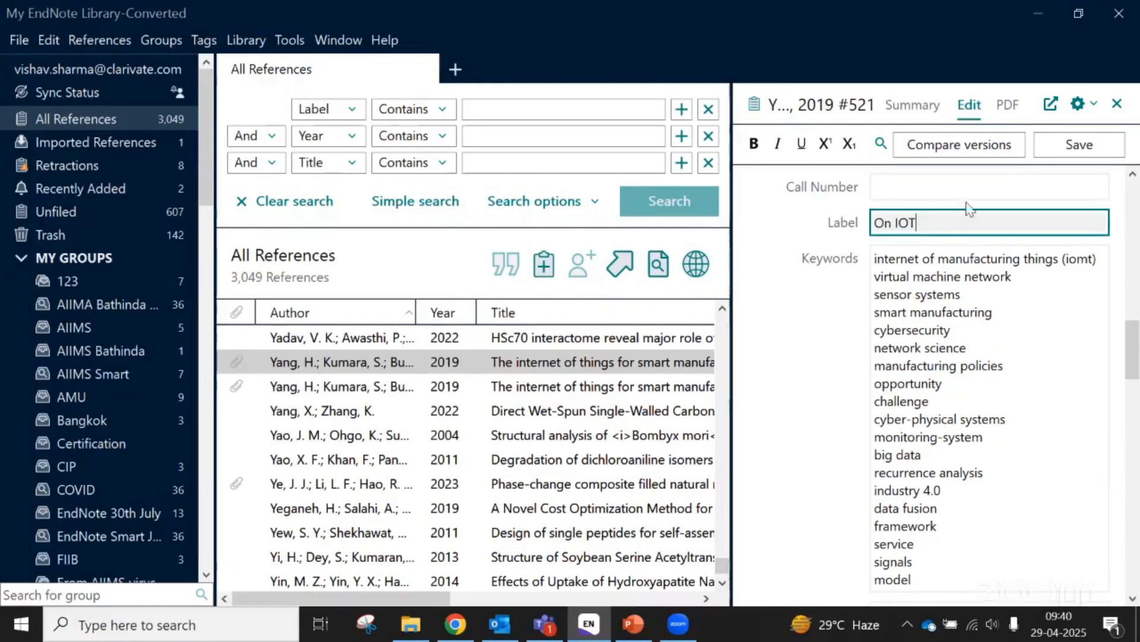
pyautogui.moveTo(924, 222); pyautogui.dragTo(894, 227)
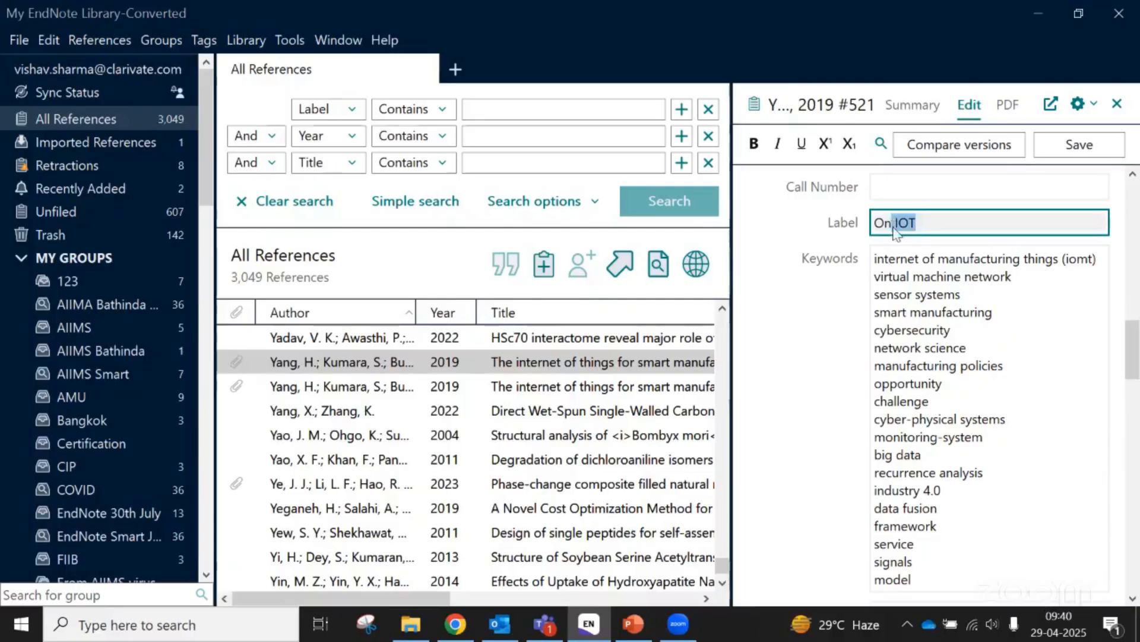
pyautogui.click(1078, 156)
# Relaunch EndNote 21 from the desktop and decline the 21.5 update
pyautogui.click(533, 411)
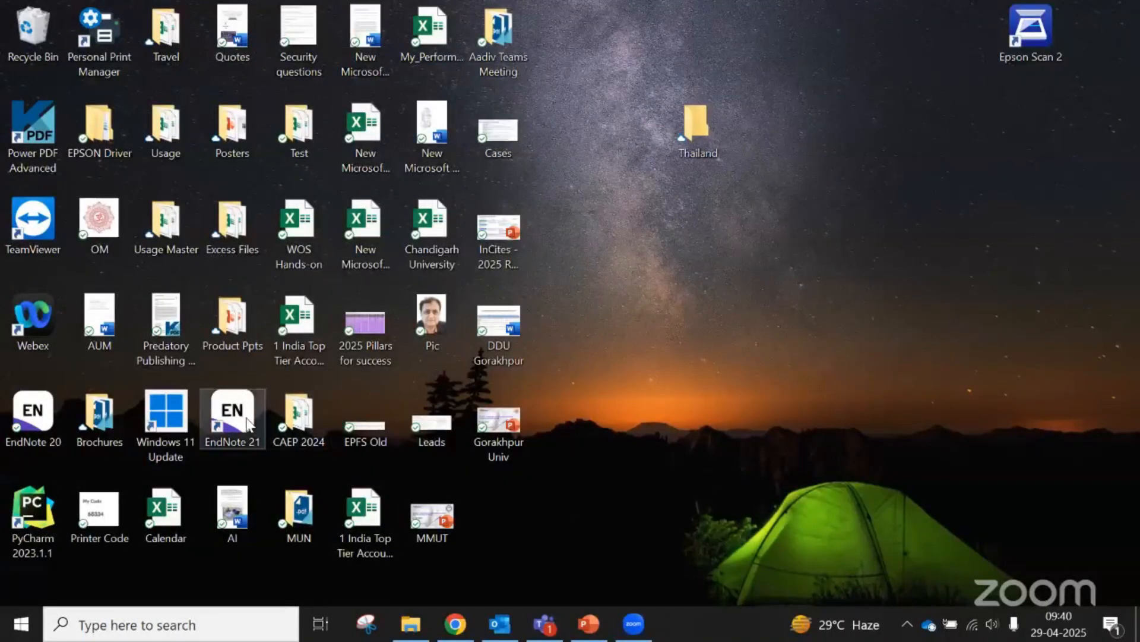
pyautogui.doubleClick(247, 423)
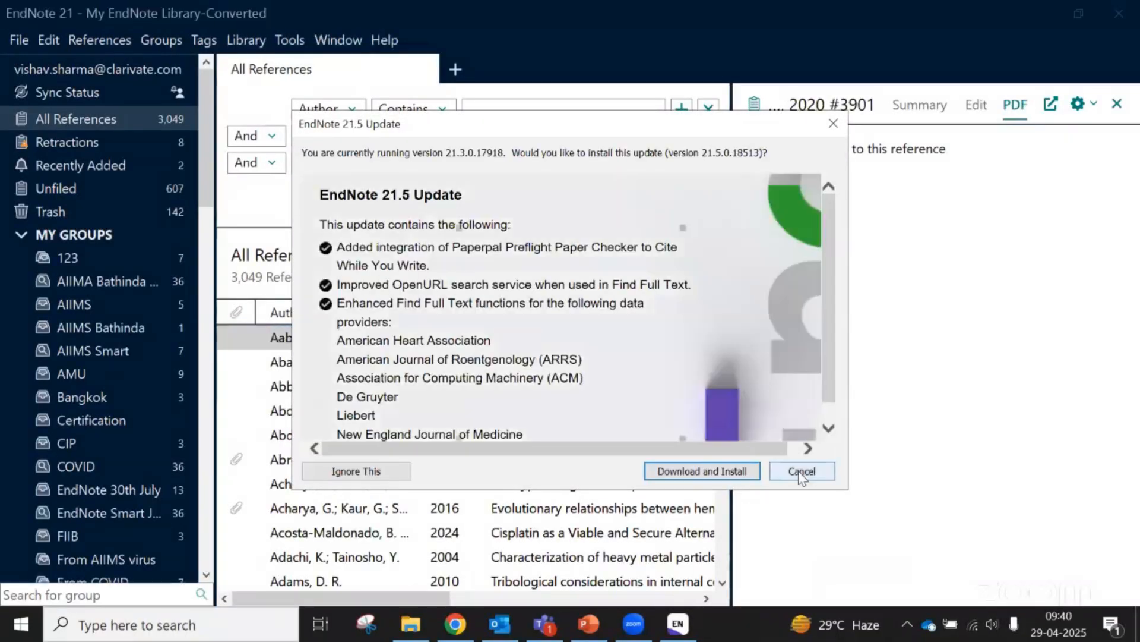
pyautogui.click(802, 472)
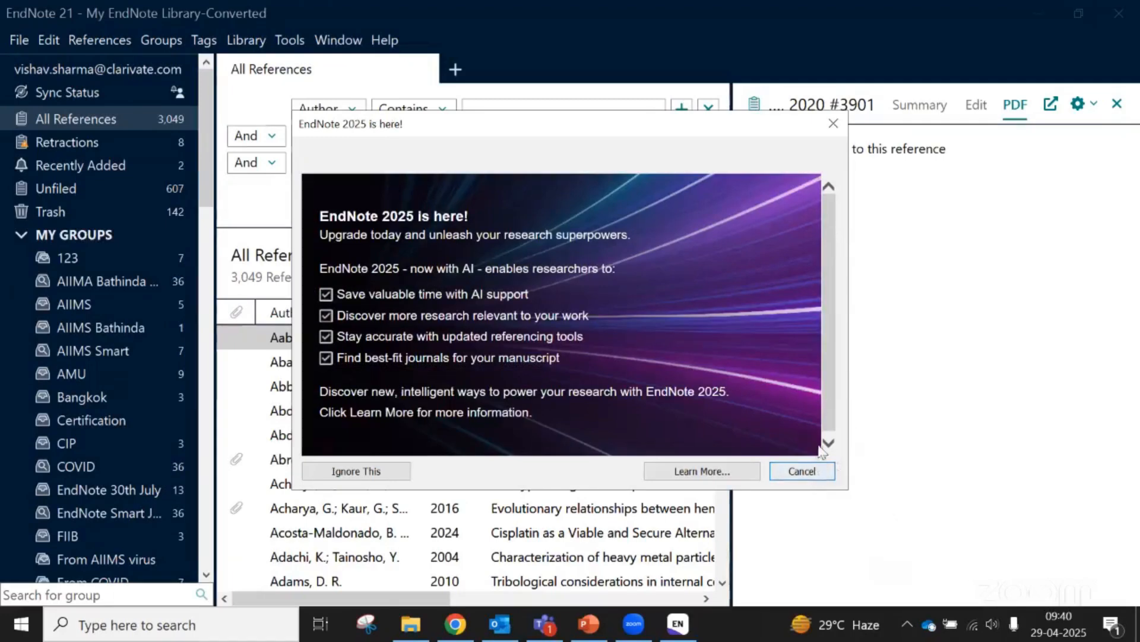
# Dismiss the EndNote 2025 notice and run Library > Find Duplicates
pyautogui.click(834, 123)
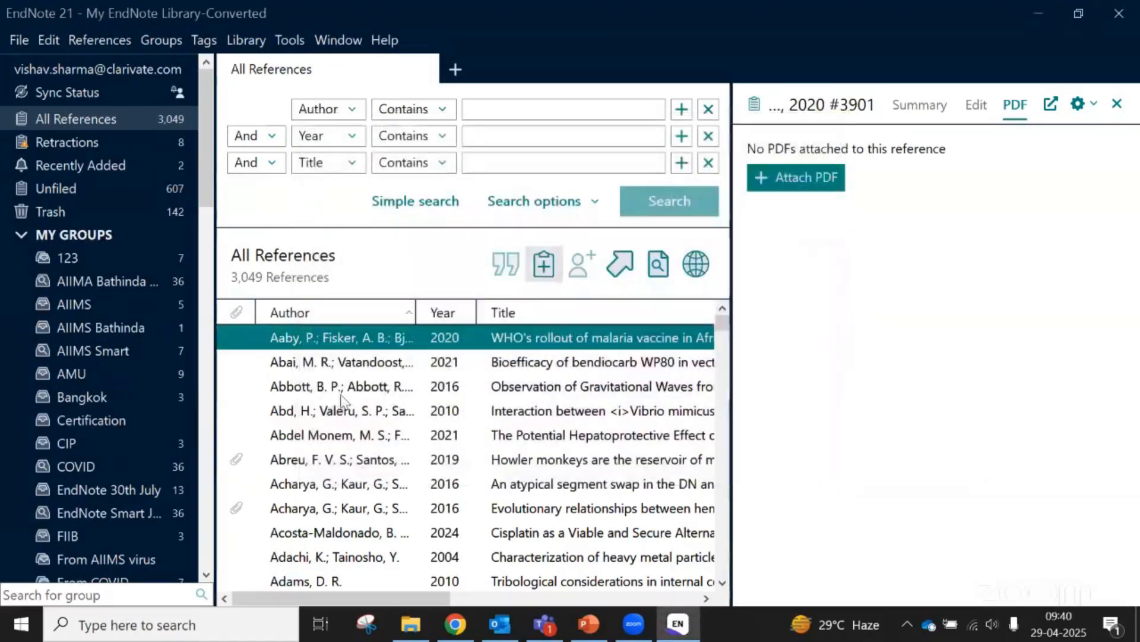
pyautogui.click(374, 361)
pyautogui.click(360, 344)
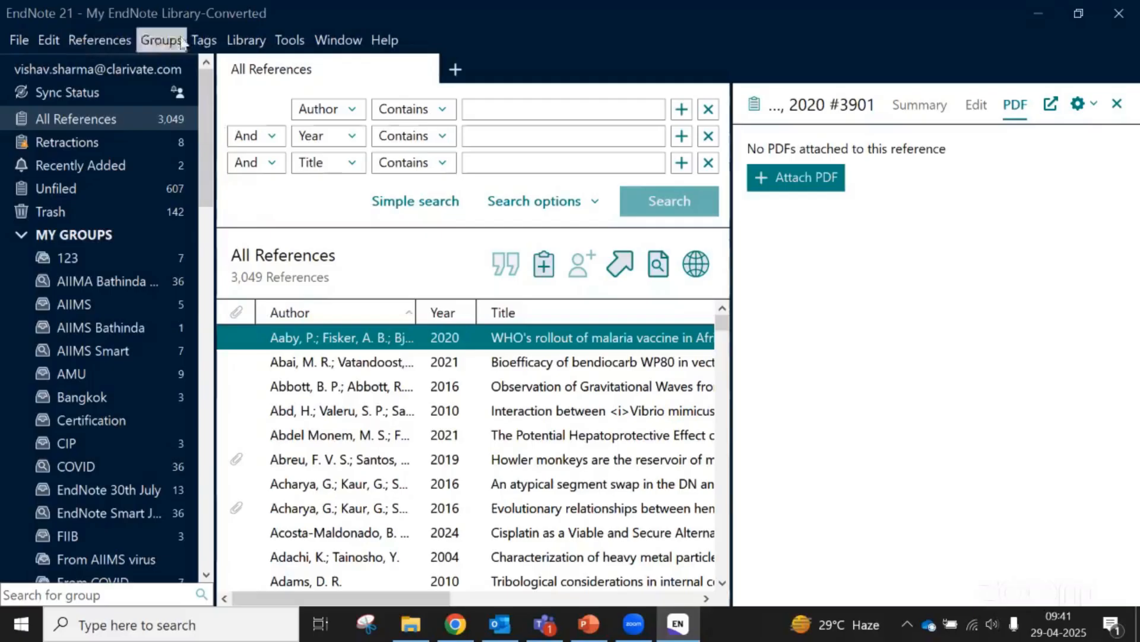
pyautogui.click(255, 42)
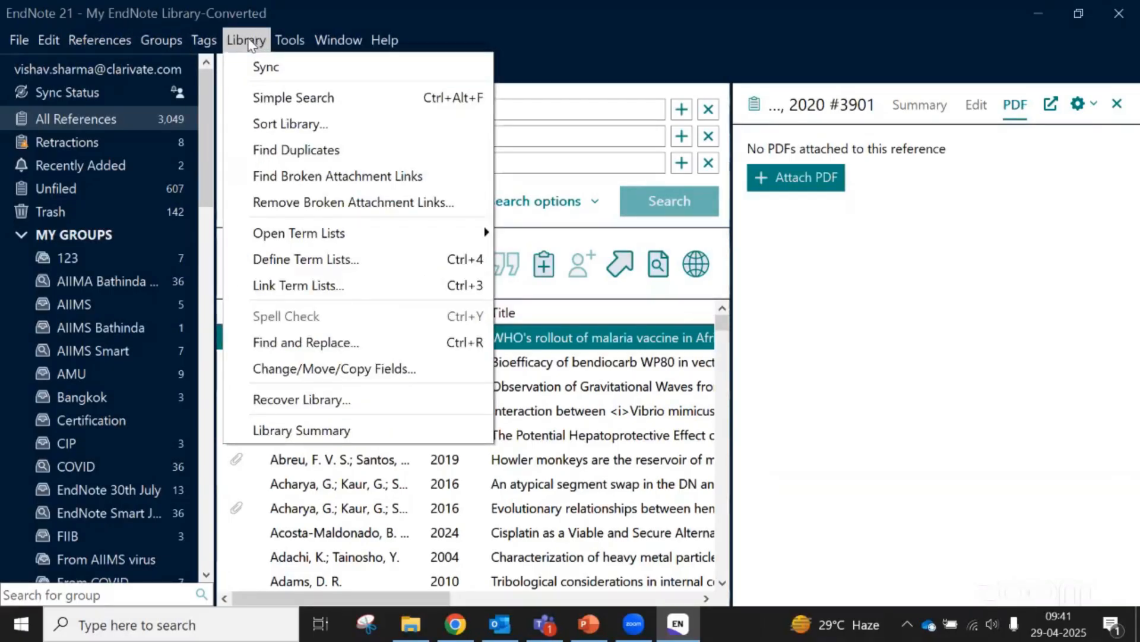
pyautogui.click(273, 151)
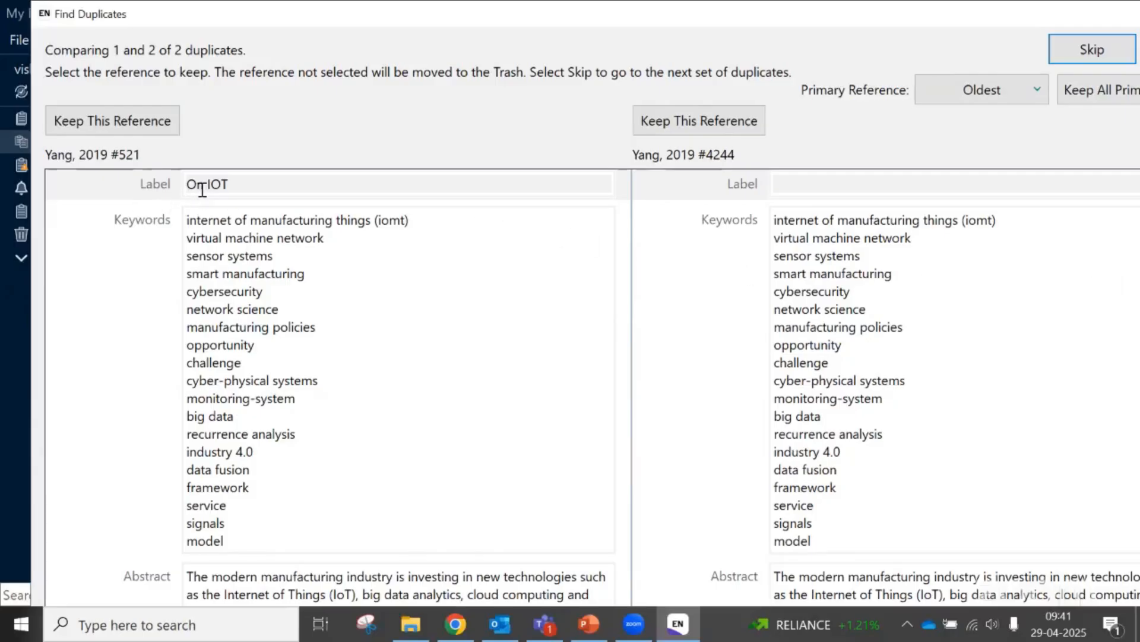
# Compare the Label fields of #521 and #4244, keeping #521 labelled 'On IOT'
pyautogui.click(231, 185)
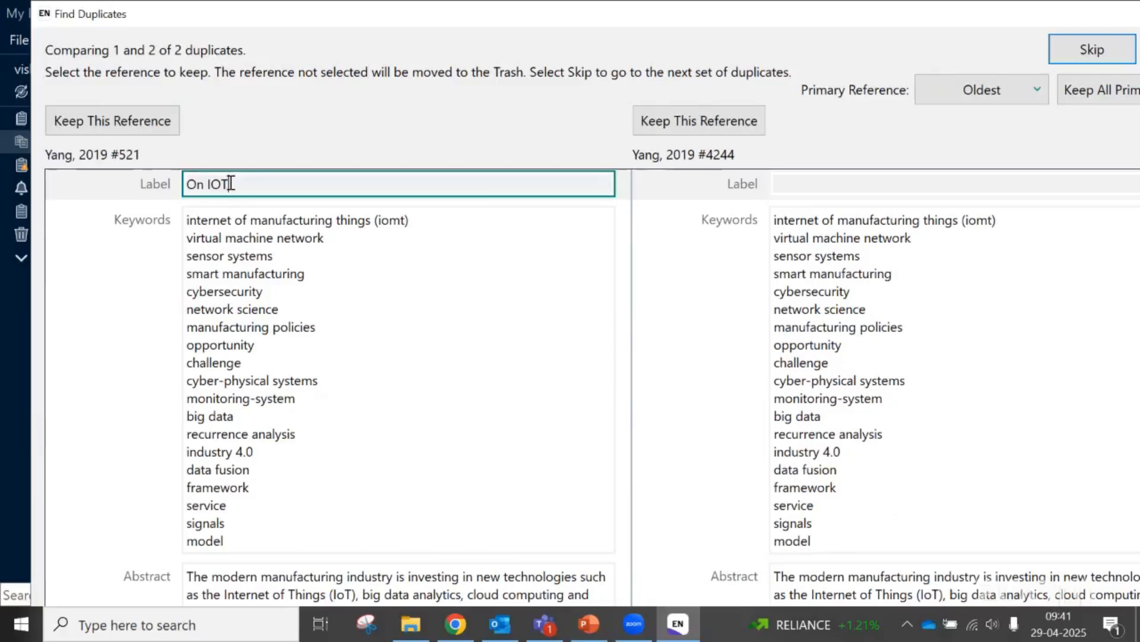
pyautogui.click(784, 186)
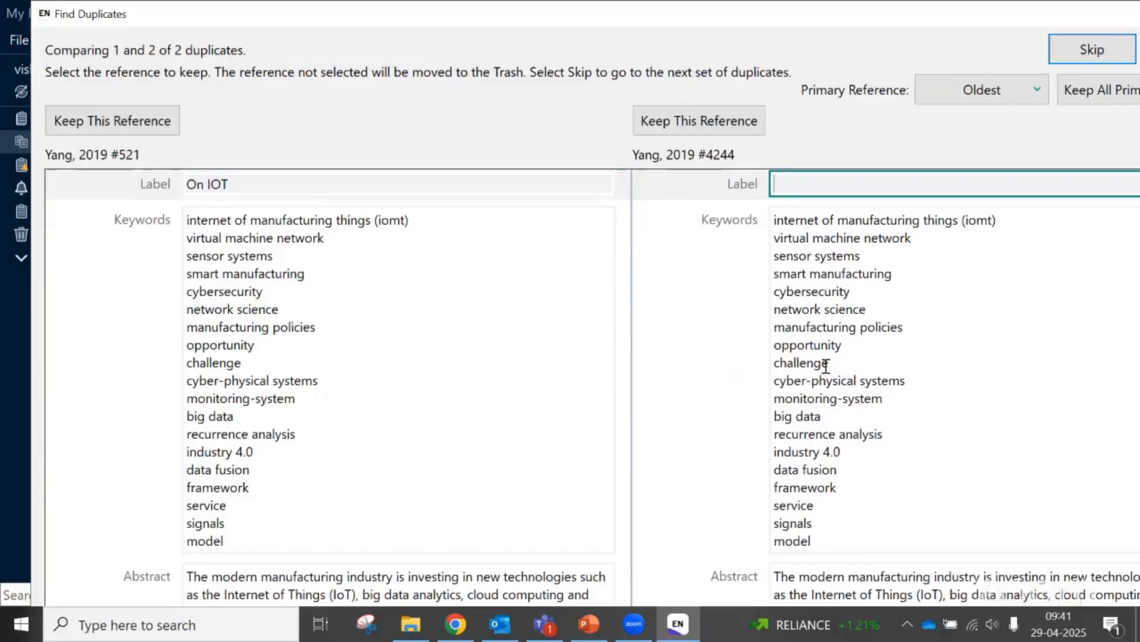
pyautogui.click(257, 185)
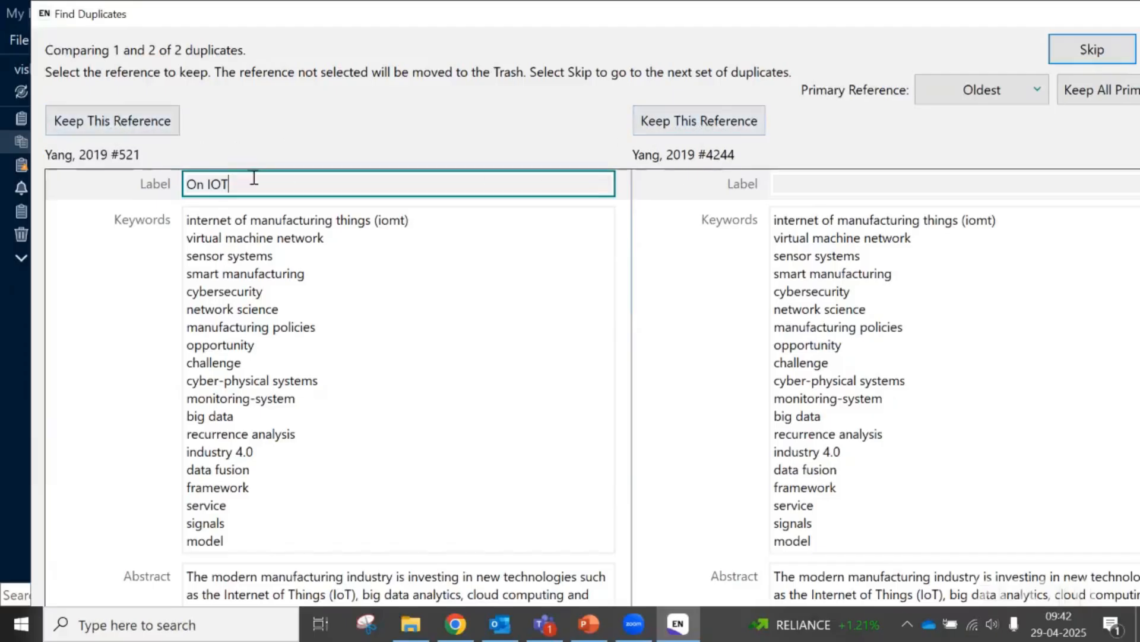
pyautogui.moveTo(234, 184); pyautogui.dragTo(181, 186)
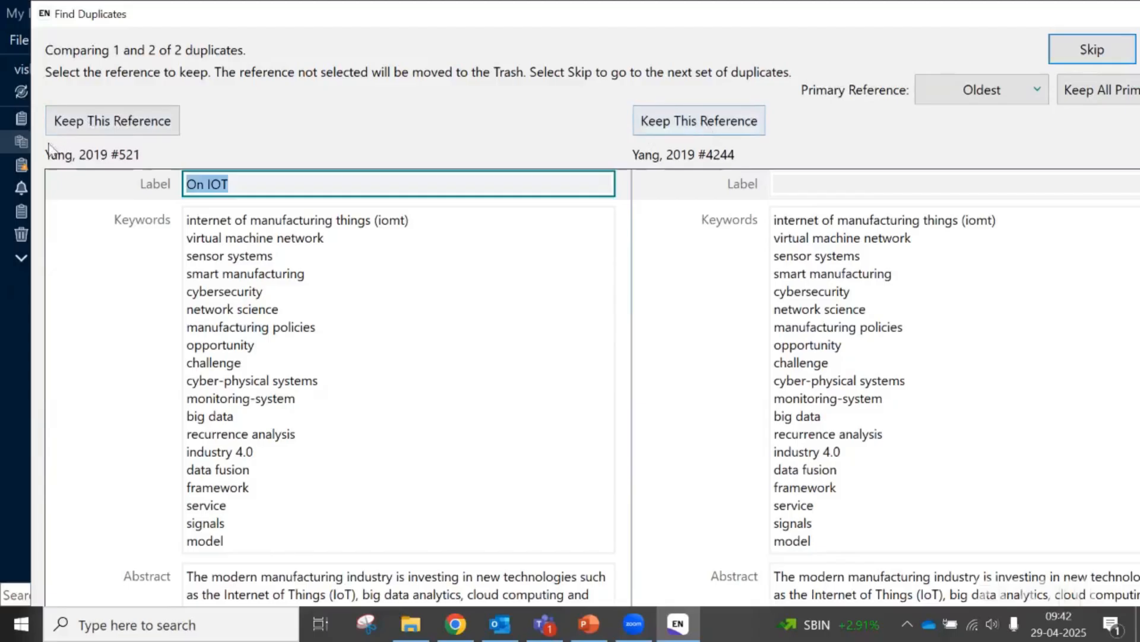
pyautogui.click(88, 124)
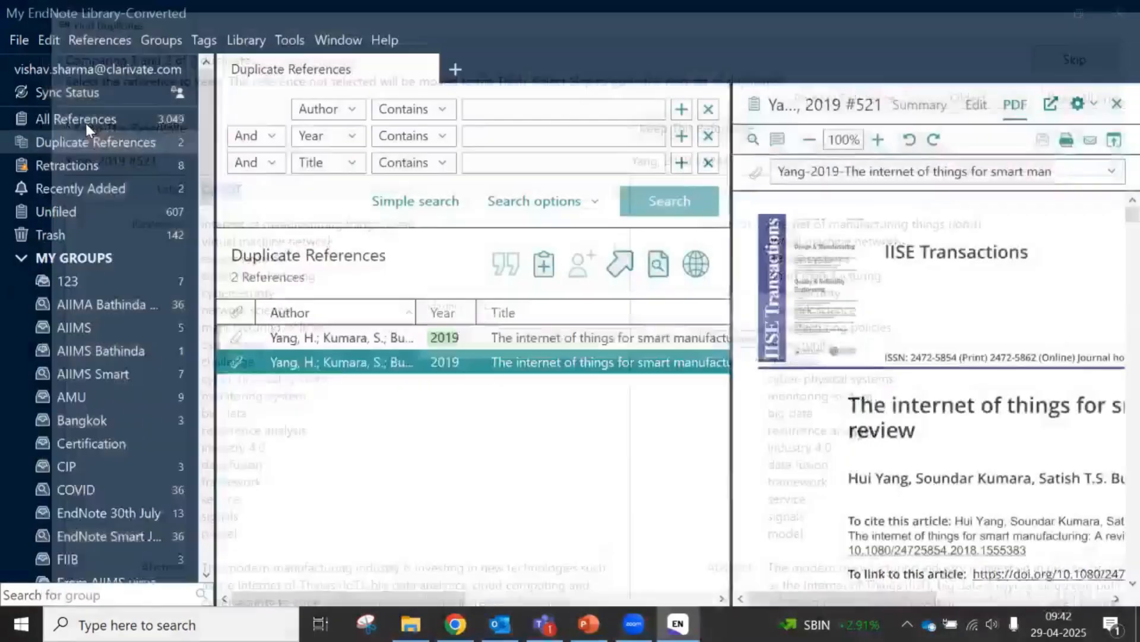
# Return to All References and open the Abbott 2016 reference's URL
pyautogui.click(85, 121)
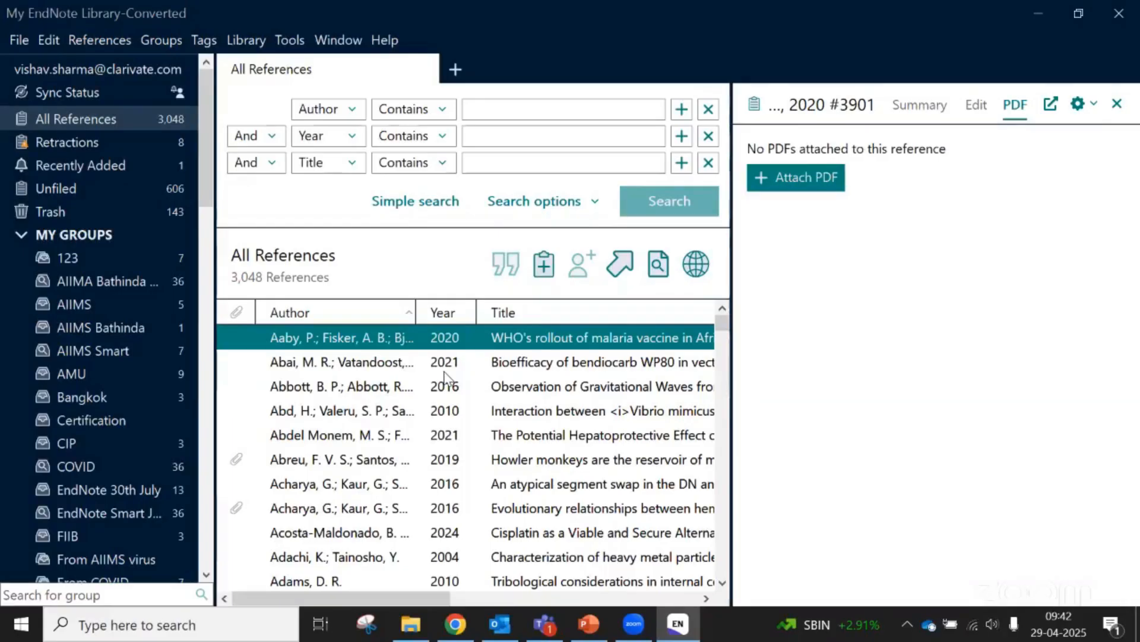
pyautogui.click(361, 387)
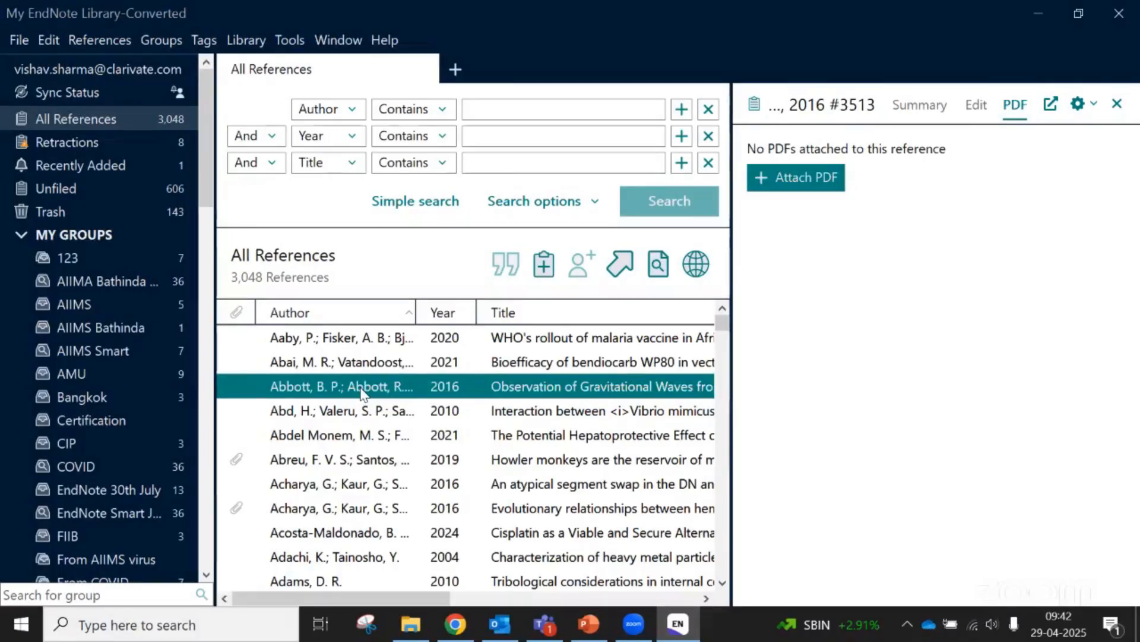
pyautogui.rightClick(362, 394)
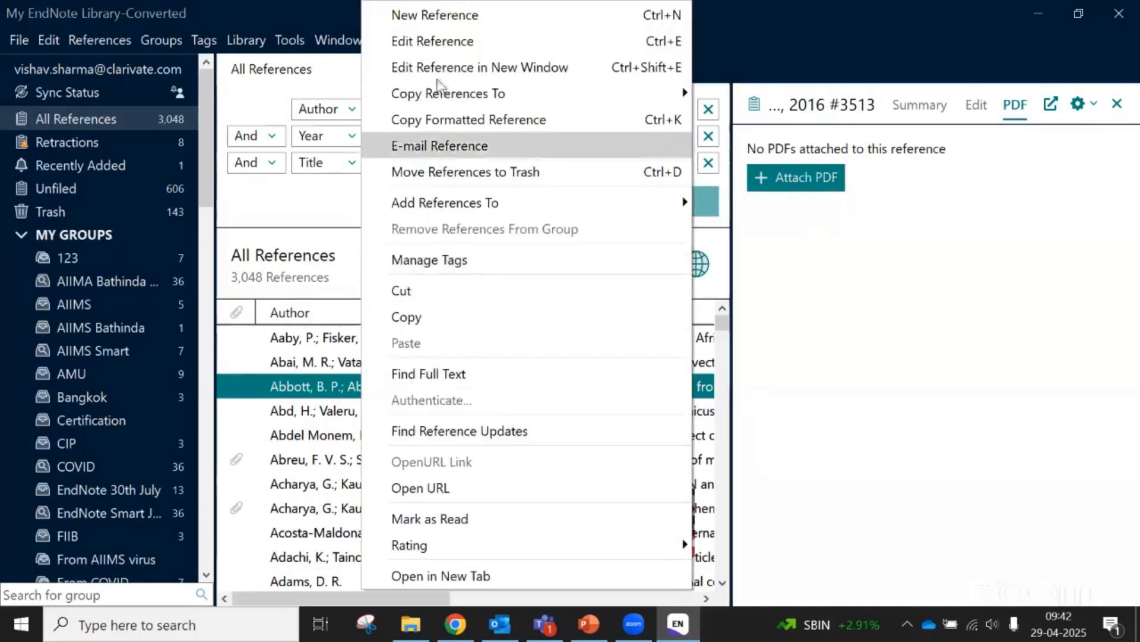
pyautogui.click(585, 488)
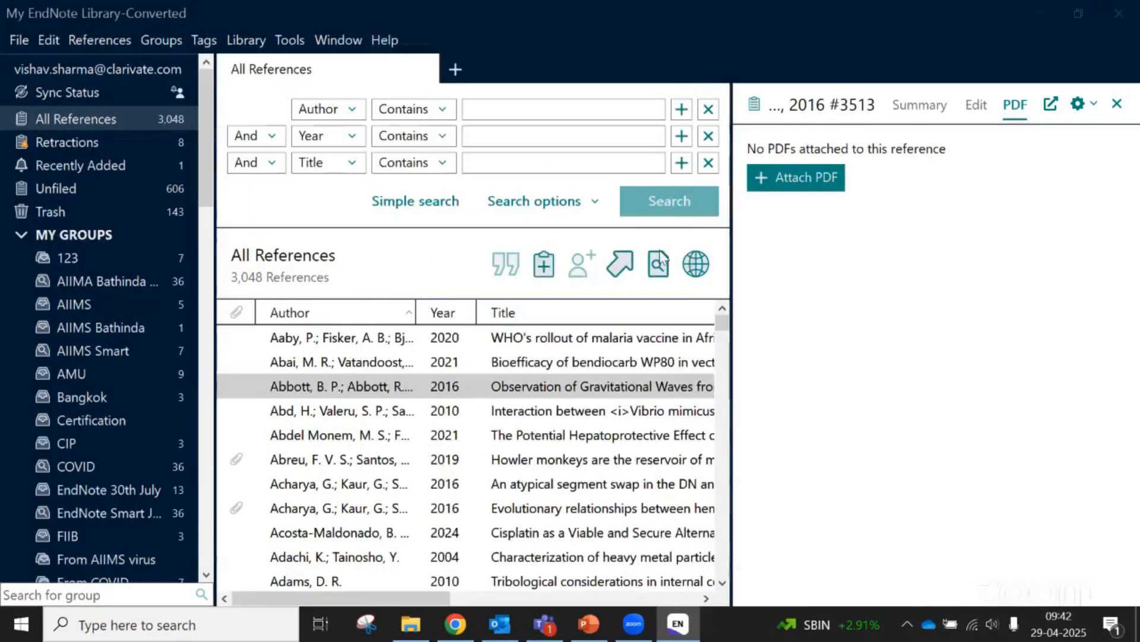
# Reselect the Abbott 2016 reference, then view the Trash
pyautogui.rightClick(456, 388)
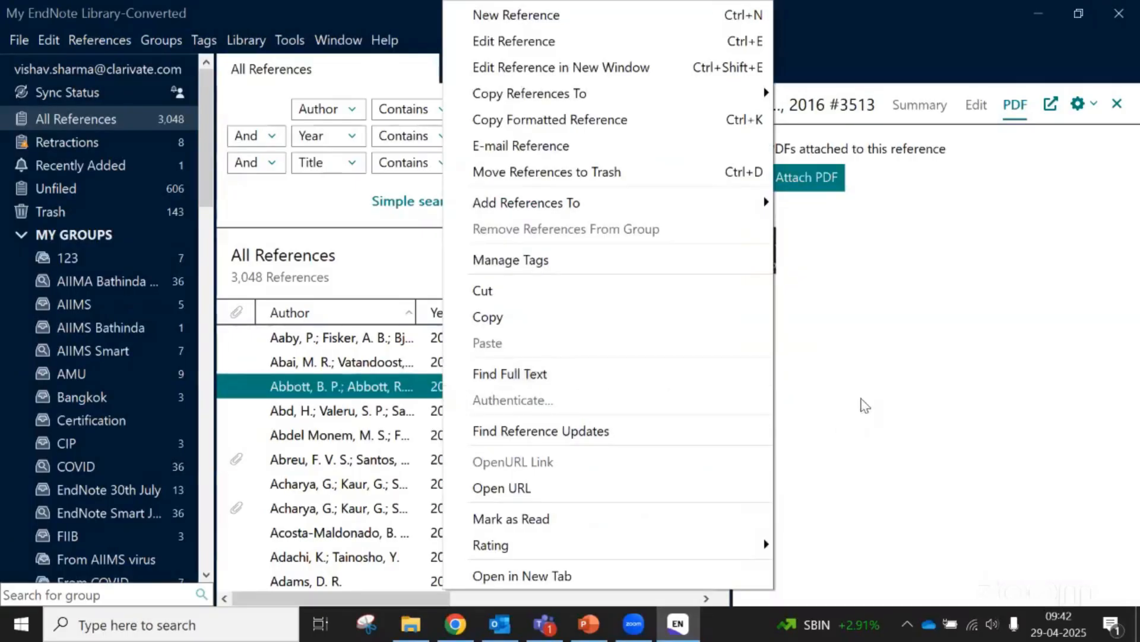
pyautogui.click(833, 397)
pyautogui.click(372, 386)
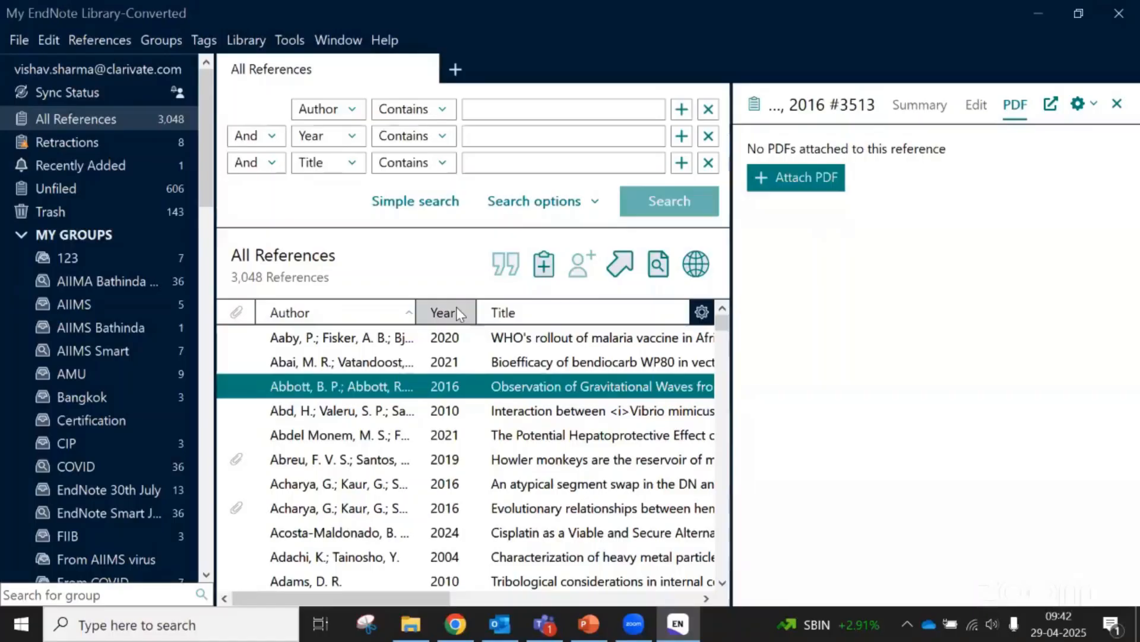
pyautogui.click(65, 214)
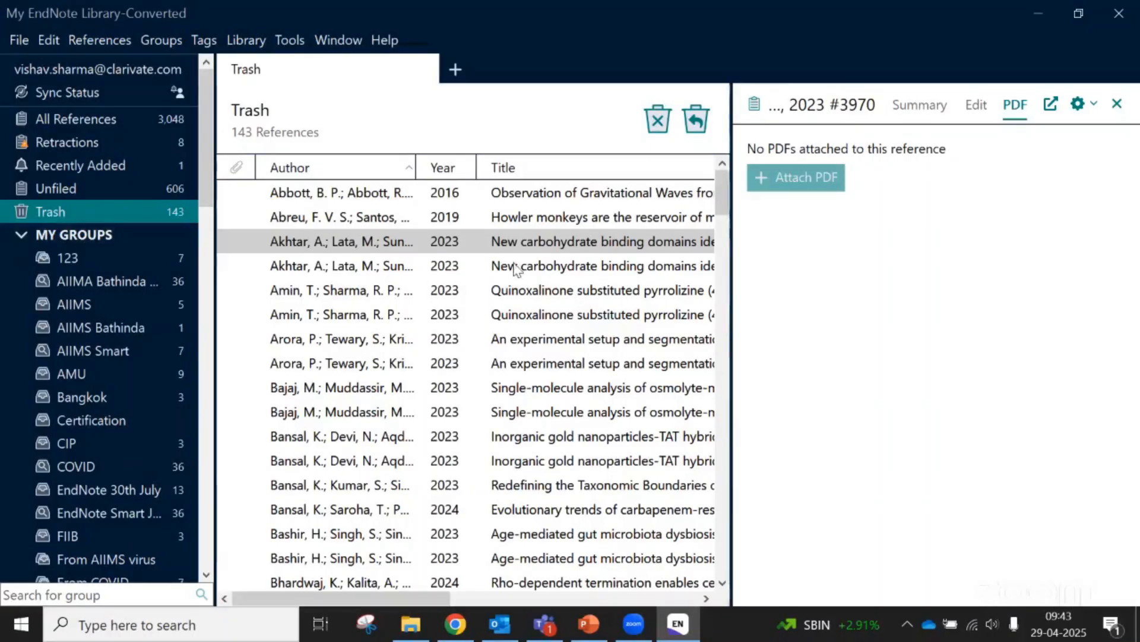
# Inspect the trashed Akhtar 2023 entry's options, then select Aaby 2020 in All References
pyautogui.click(407, 265)
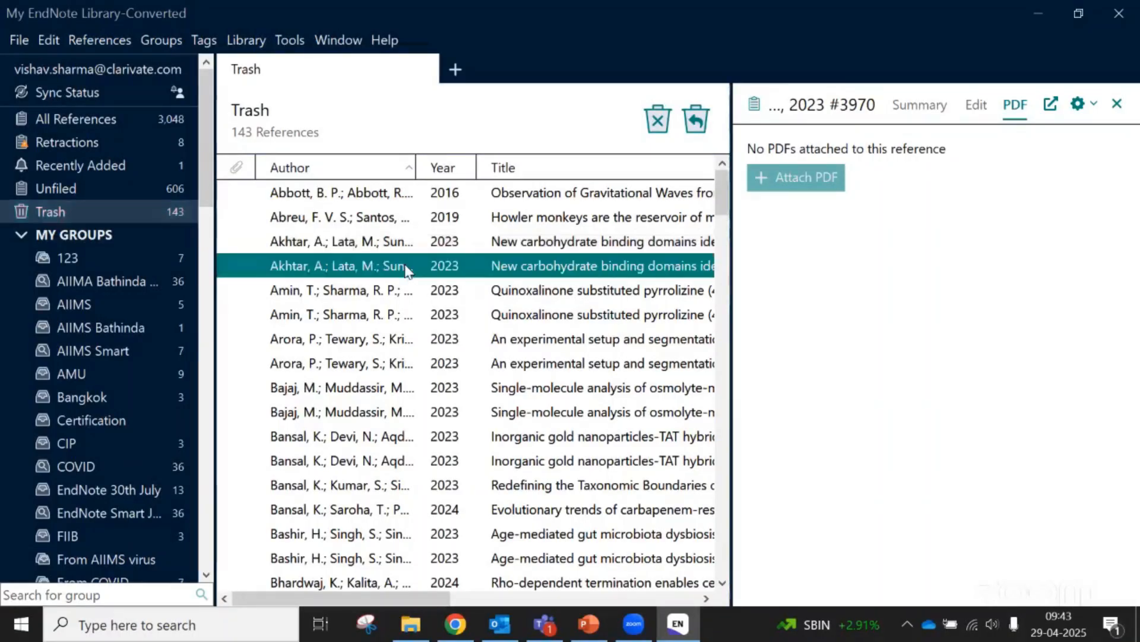
pyautogui.rightClick(408, 268)
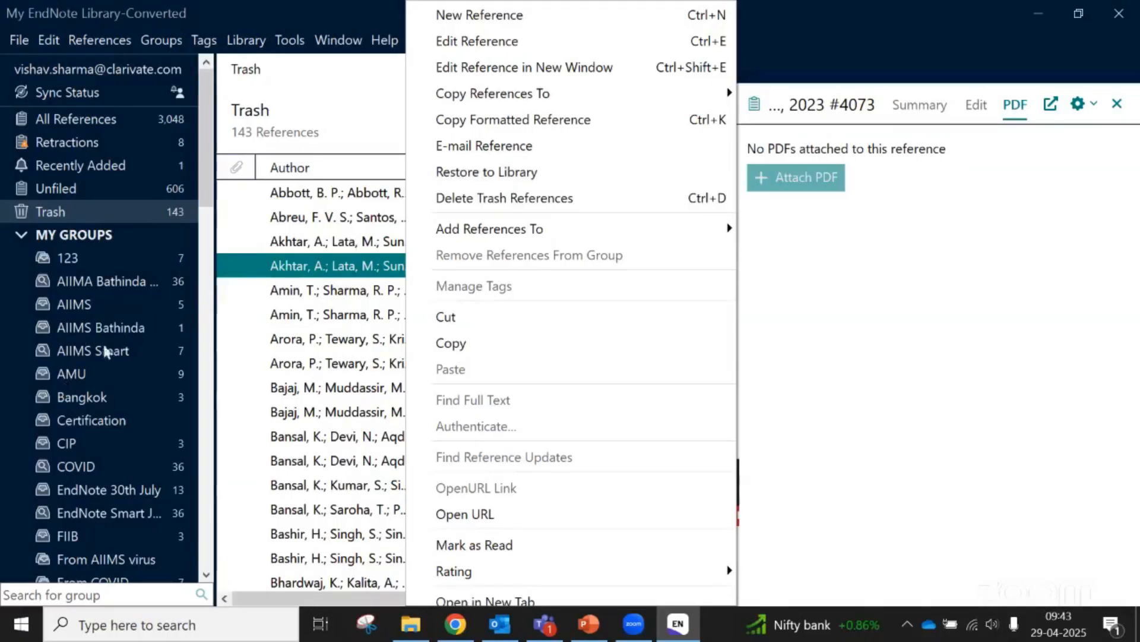
pyautogui.click(246, 268)
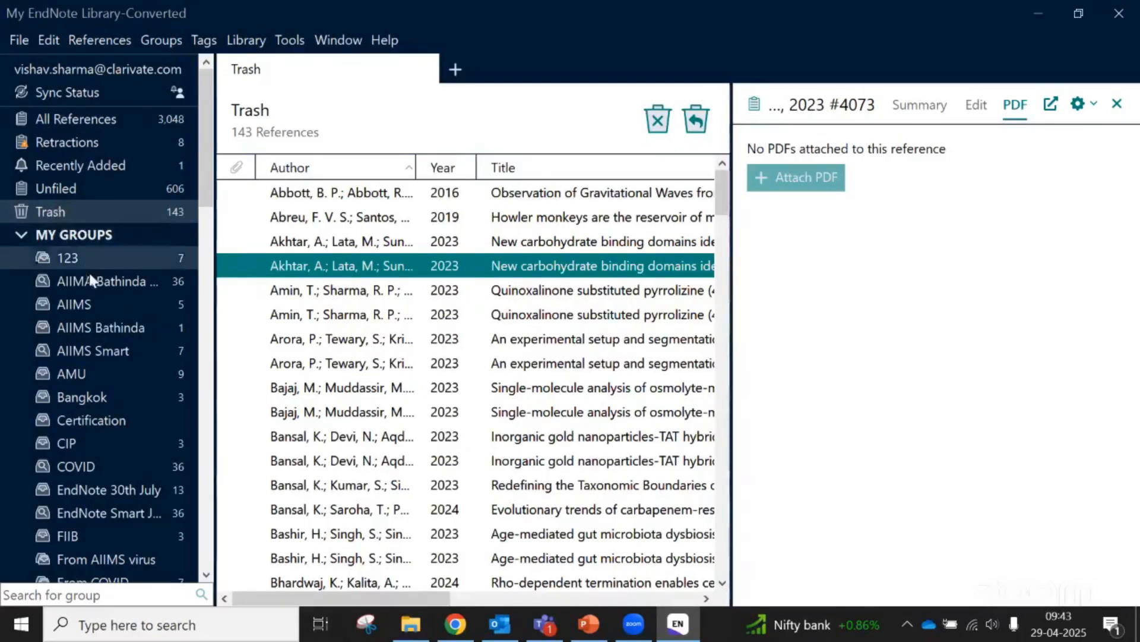
pyautogui.click(62, 121)
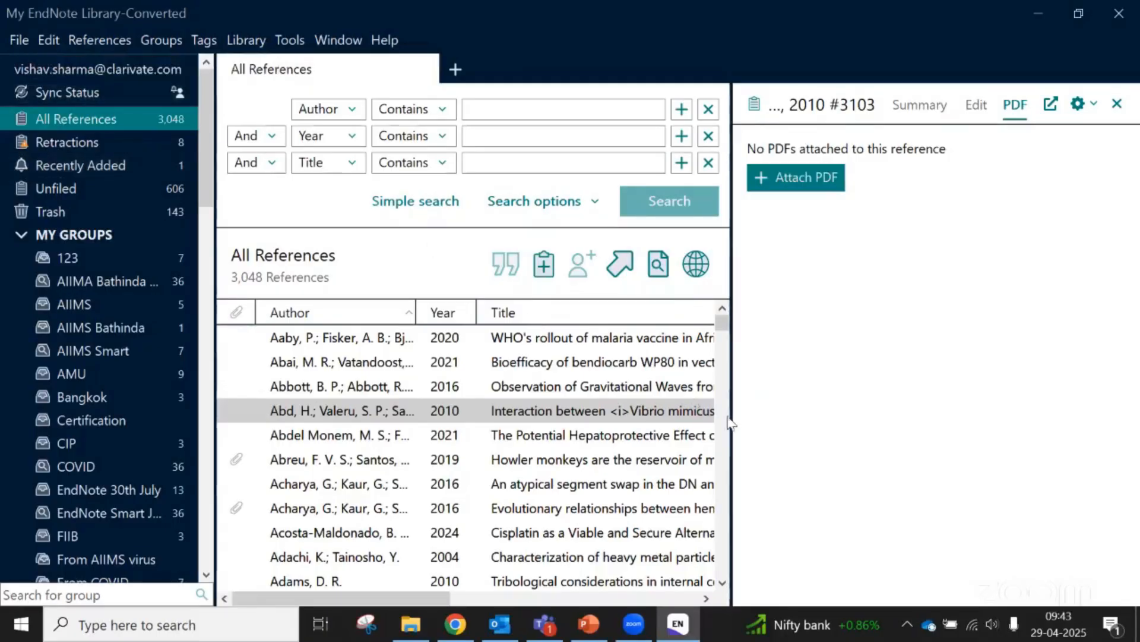
pyautogui.click(508, 340)
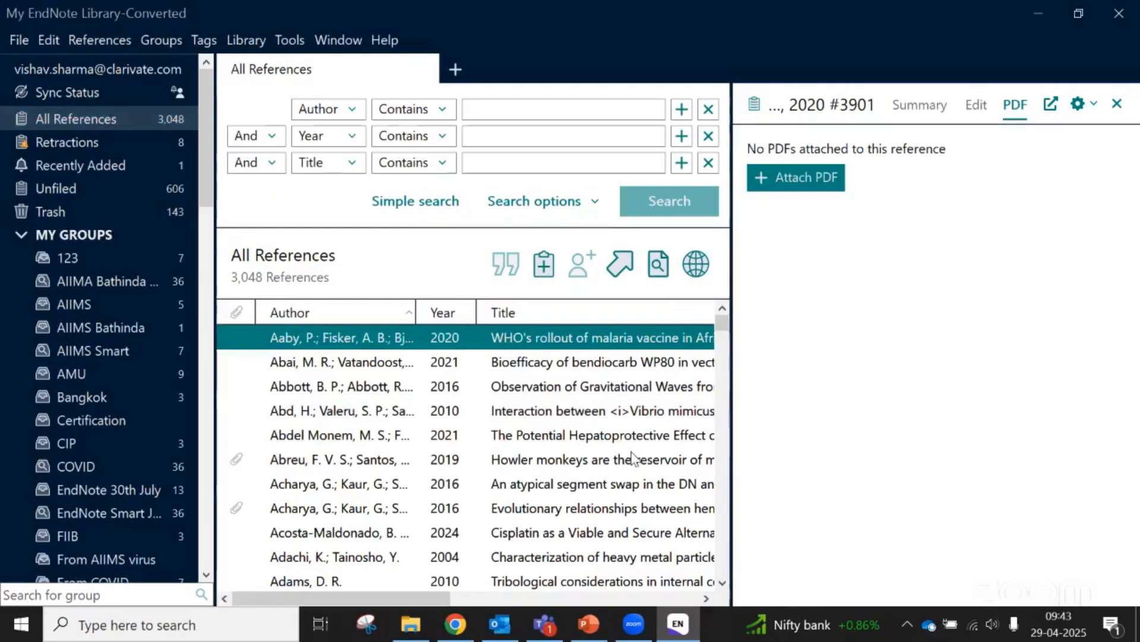
# Scroll through EndNote Web's 3047 references in Chrome, then return to EndNote desktop
pyautogui.click(453, 633)
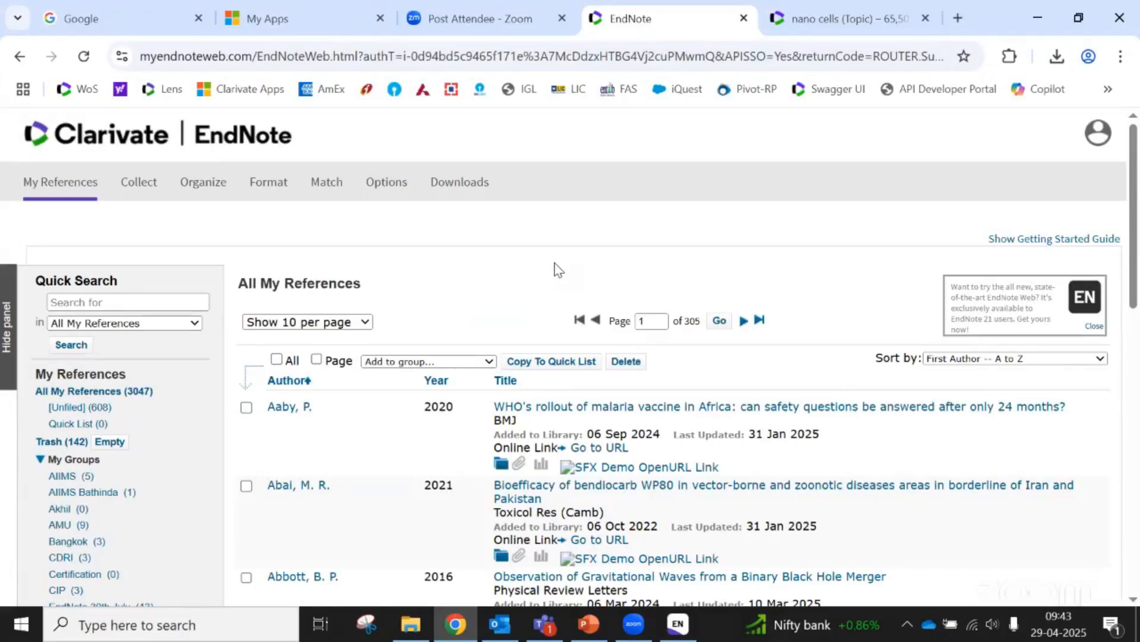
pyautogui.scroll(-6, 556, 270)
pyautogui.scroll(3, 321, 275)
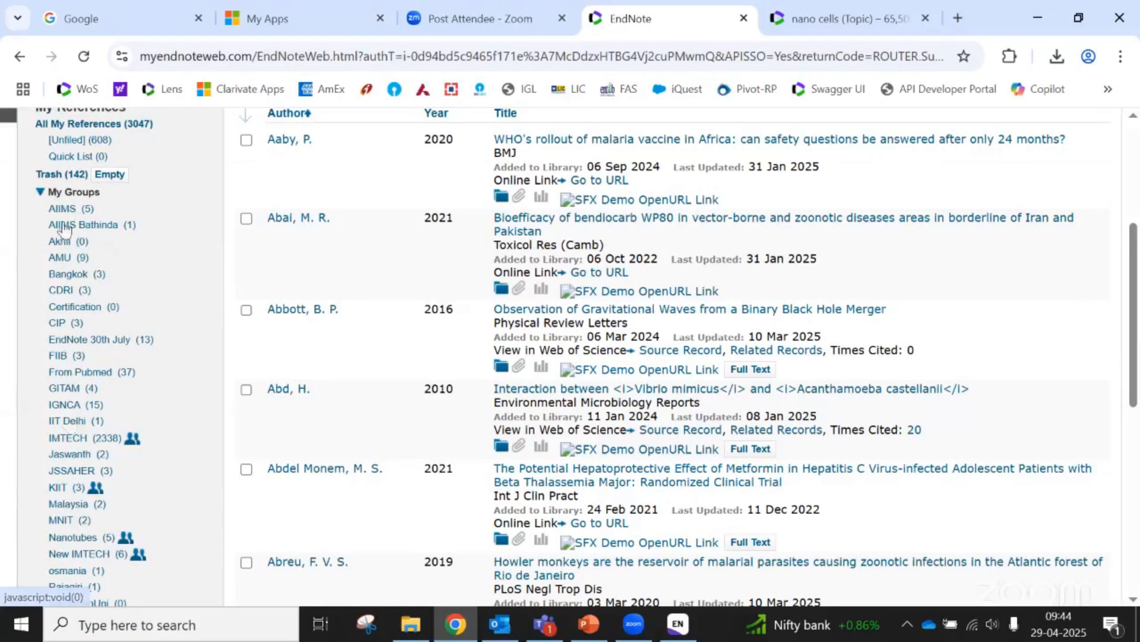
pyautogui.scroll(5, 80, 371)
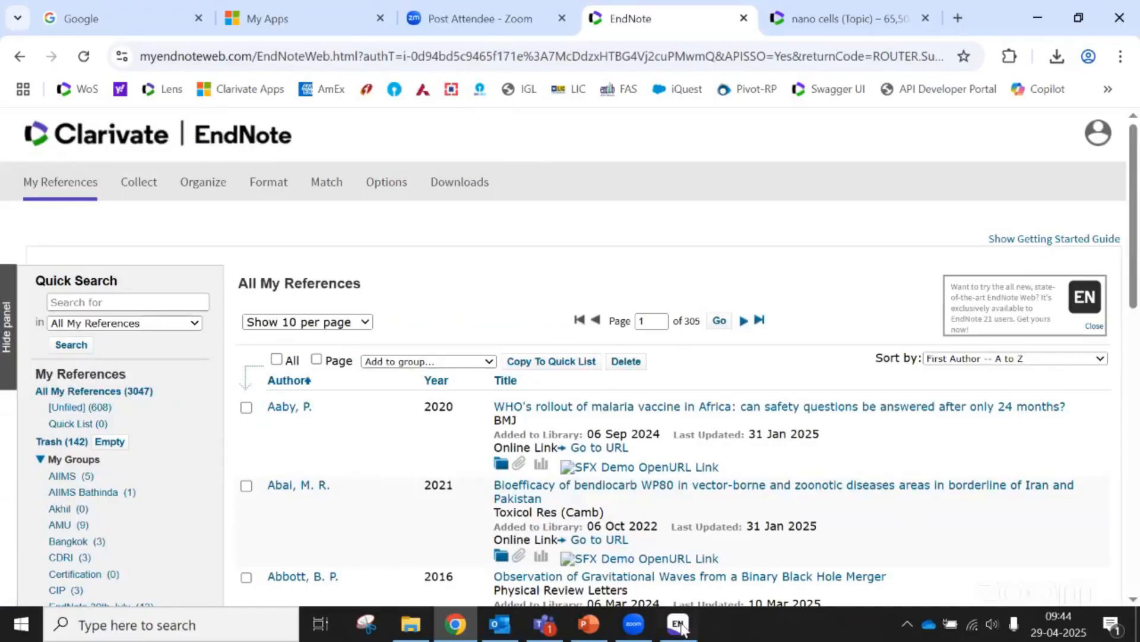
pyautogui.moveTo(683, 629)
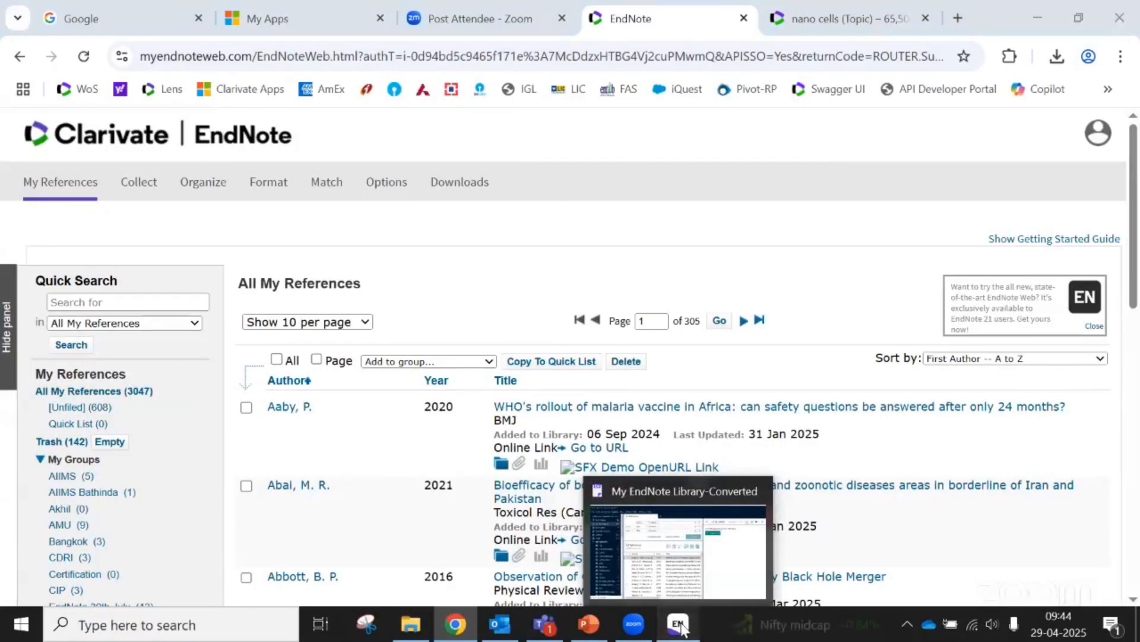
pyautogui.click(682, 628)
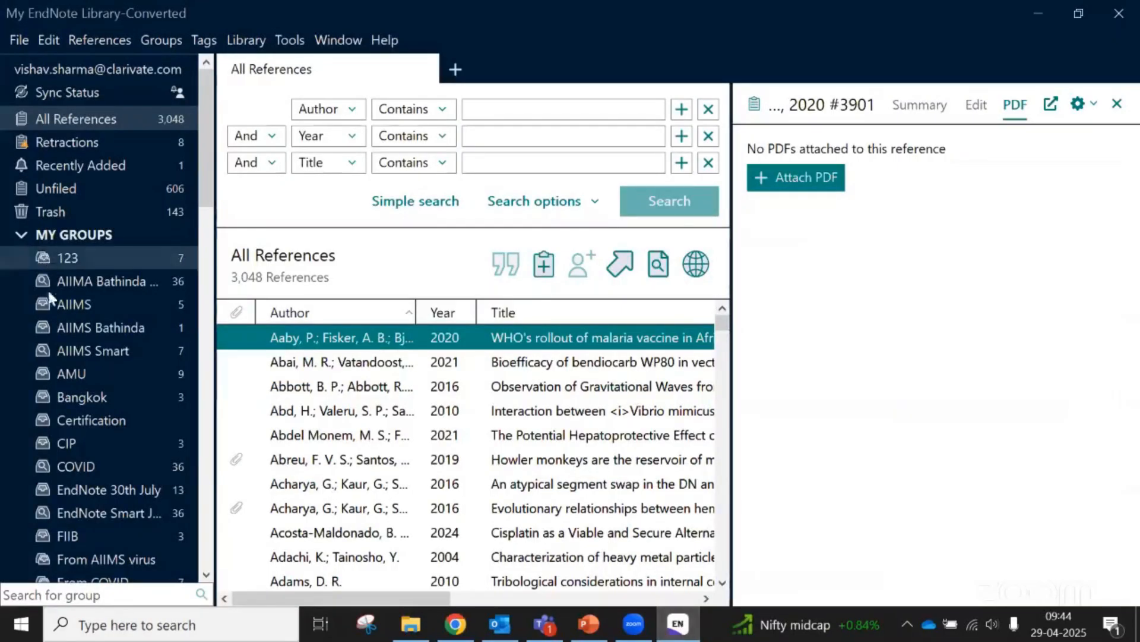
pyautogui.scroll(-3, 74, 309)
pyautogui.scroll(-4, 75, 316)
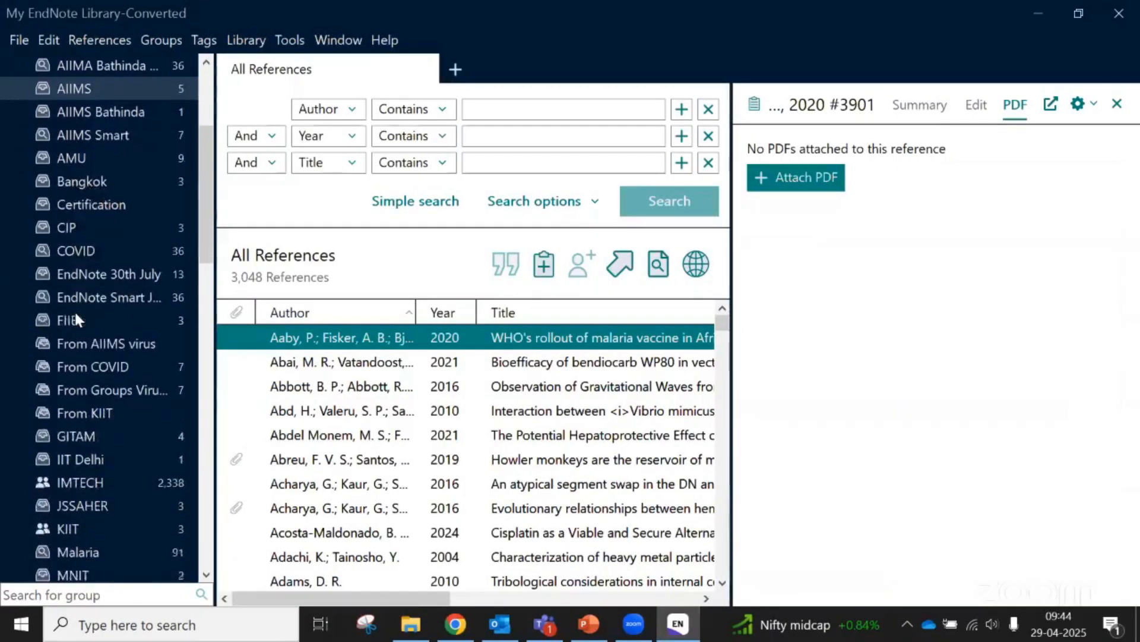
pyautogui.scroll(-6, 76, 315)
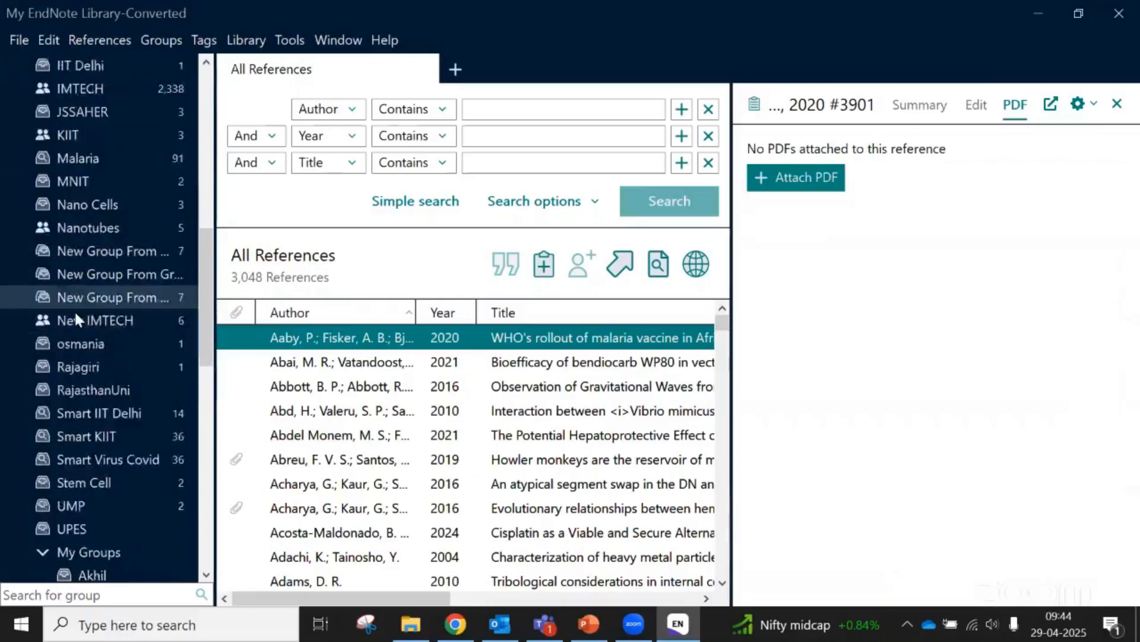
pyautogui.scroll(-6, 75, 317)
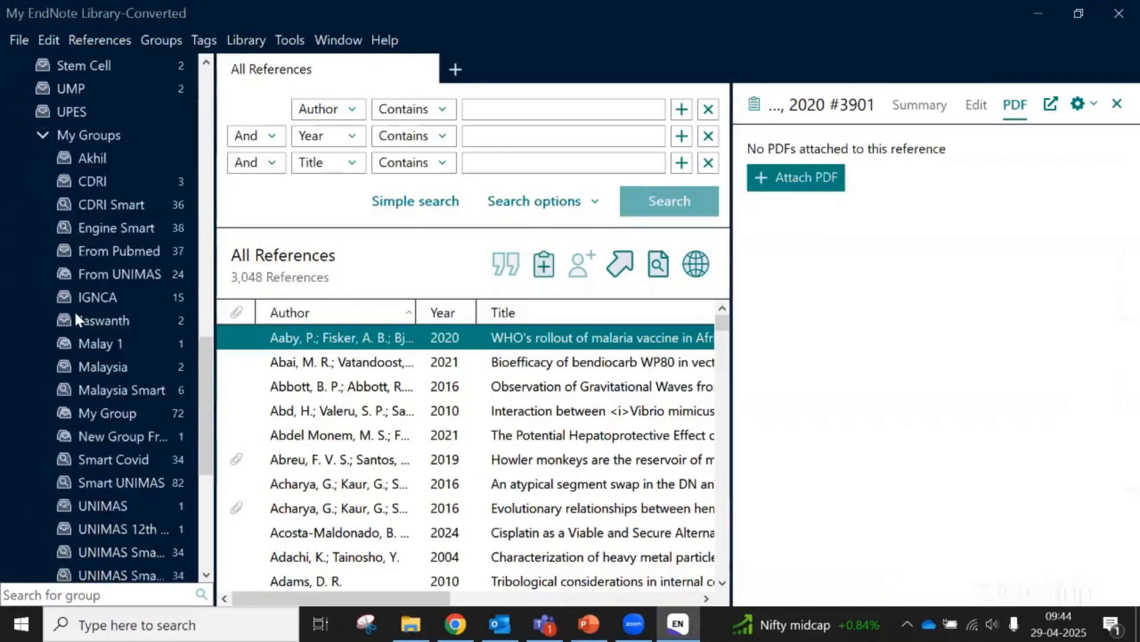
pyautogui.scroll(-3, 76, 320)
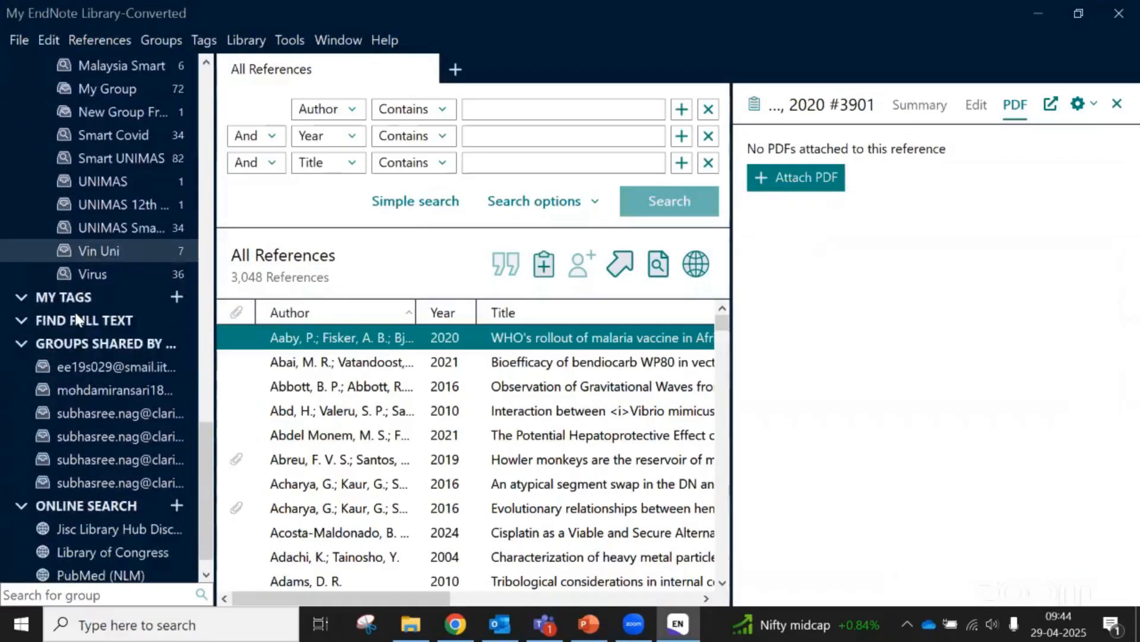
pyautogui.scroll(-2, 76, 320)
pyautogui.click(60, 255)
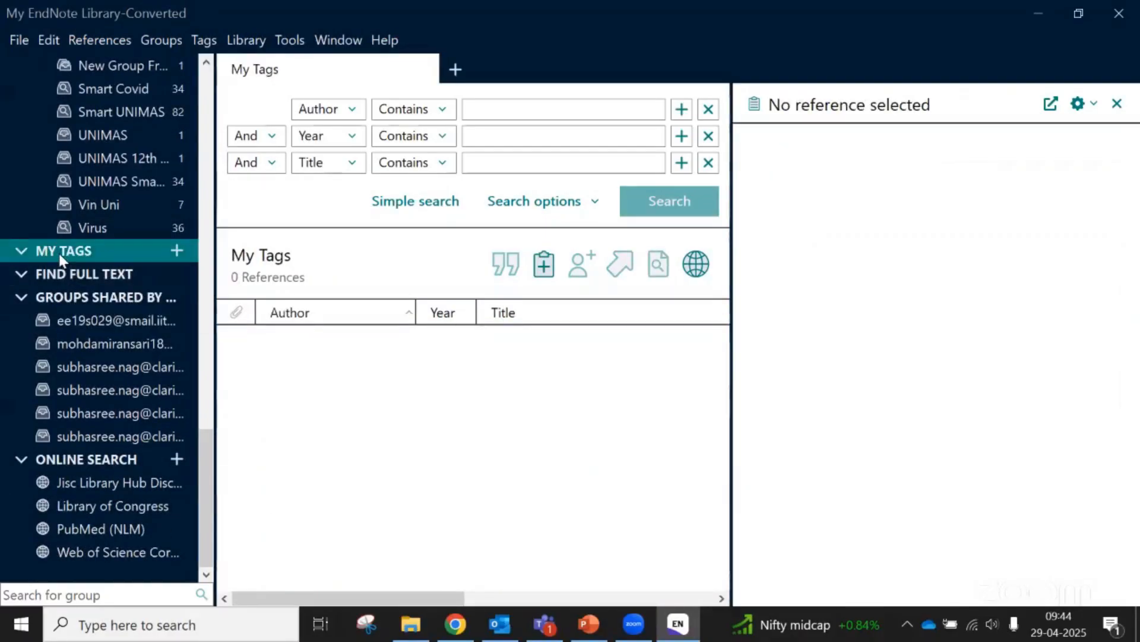
pyautogui.click(177, 251)
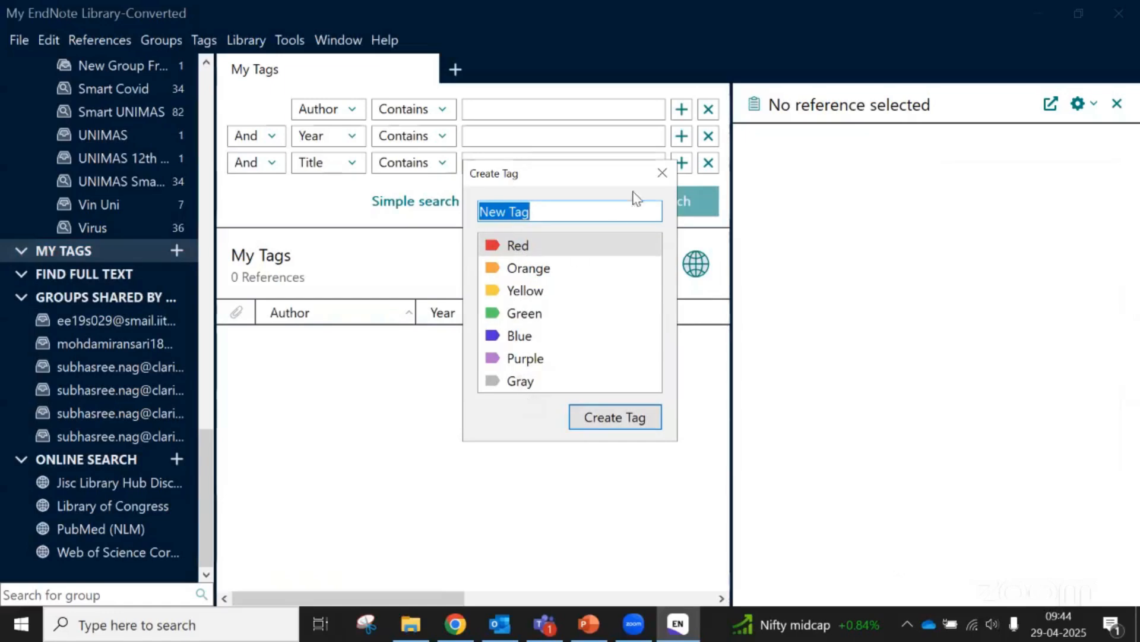
pyautogui.click(662, 171)
pyautogui.scroll(5, 119, 311)
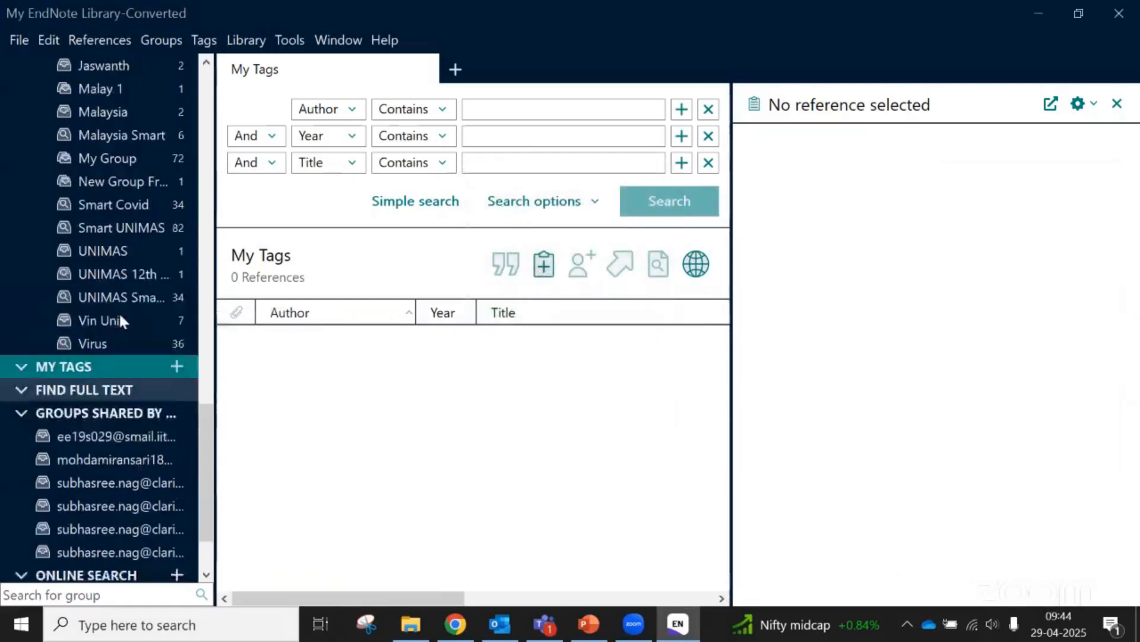
pyautogui.moveTo(202, 398); pyautogui.dragTo(201, 102)
pyautogui.click(56, 122)
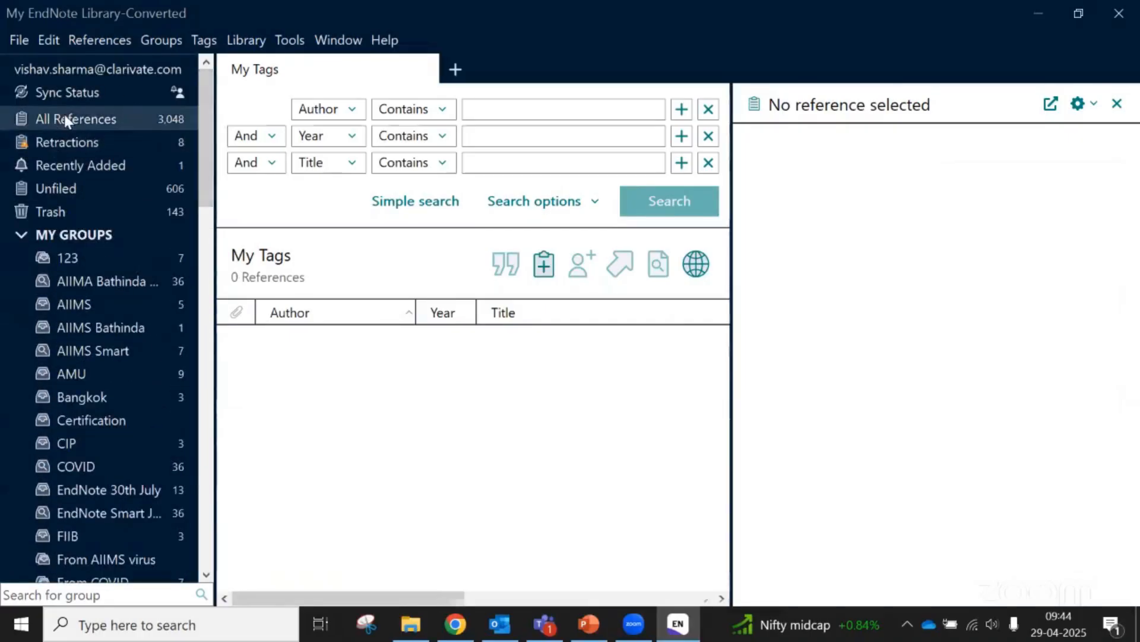
pyautogui.click(524, 364)
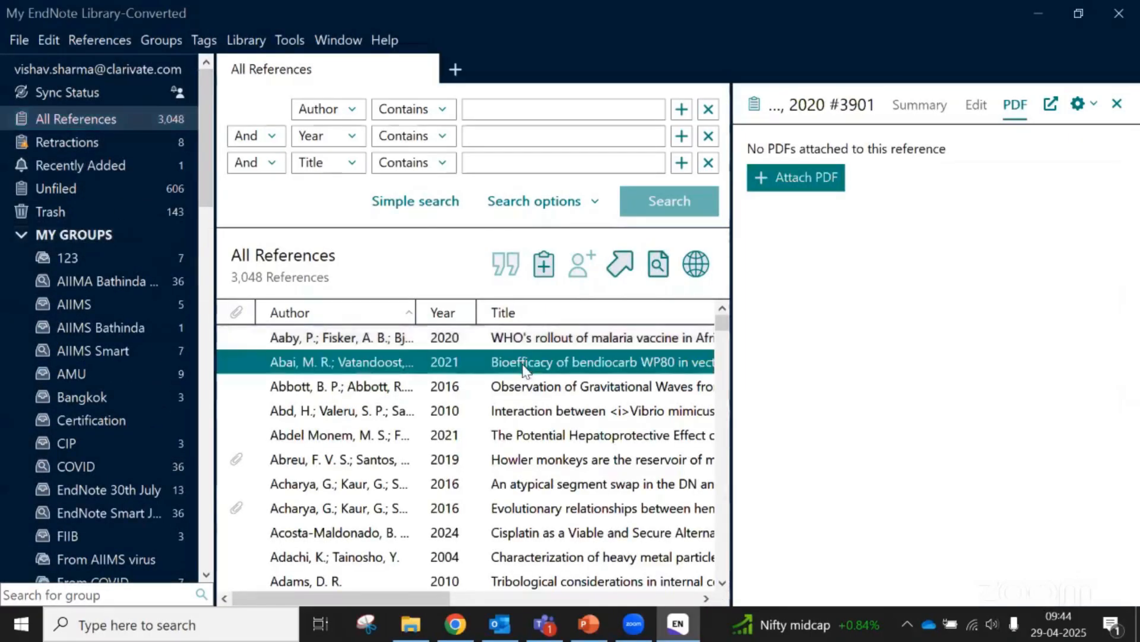
pyautogui.rightClick(525, 368)
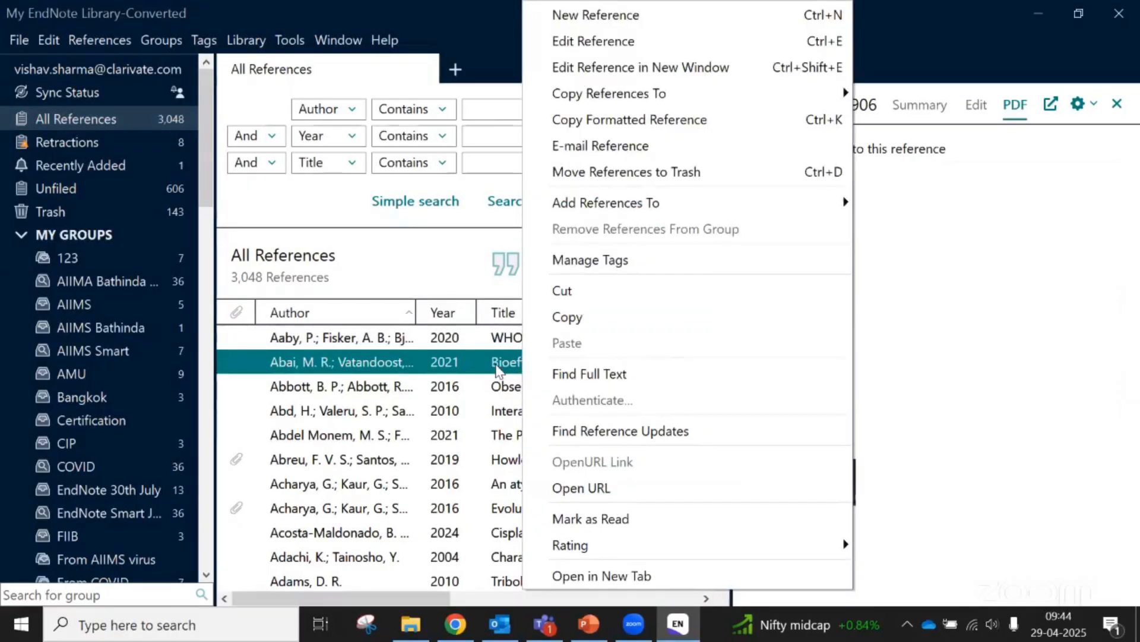
pyautogui.click(498, 371)
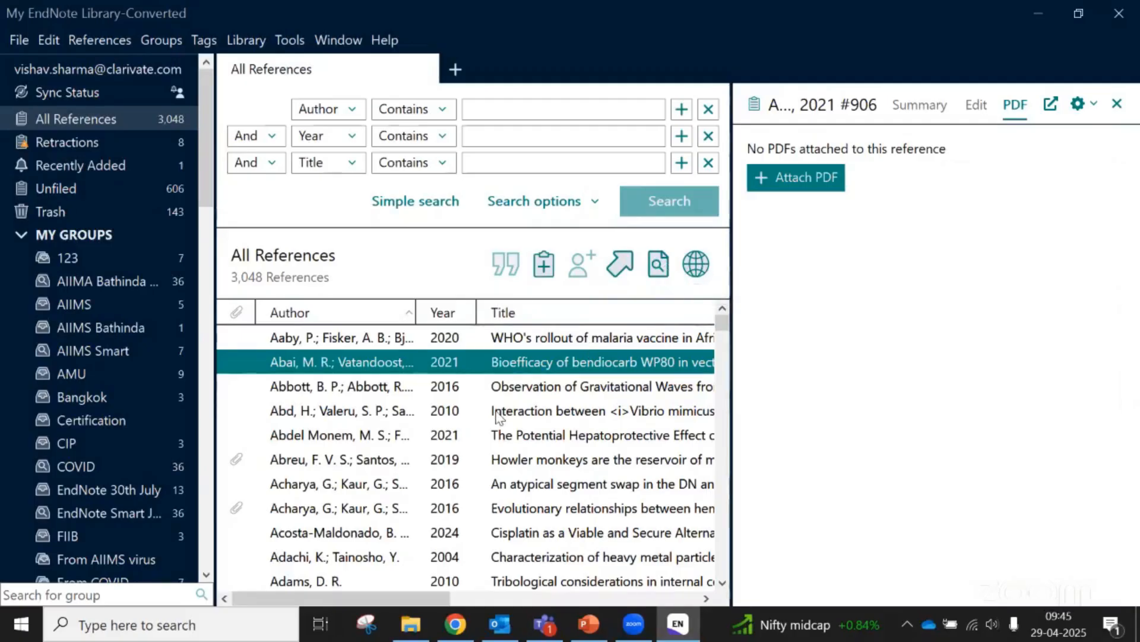
pyautogui.scroll(-3, 89, 331)
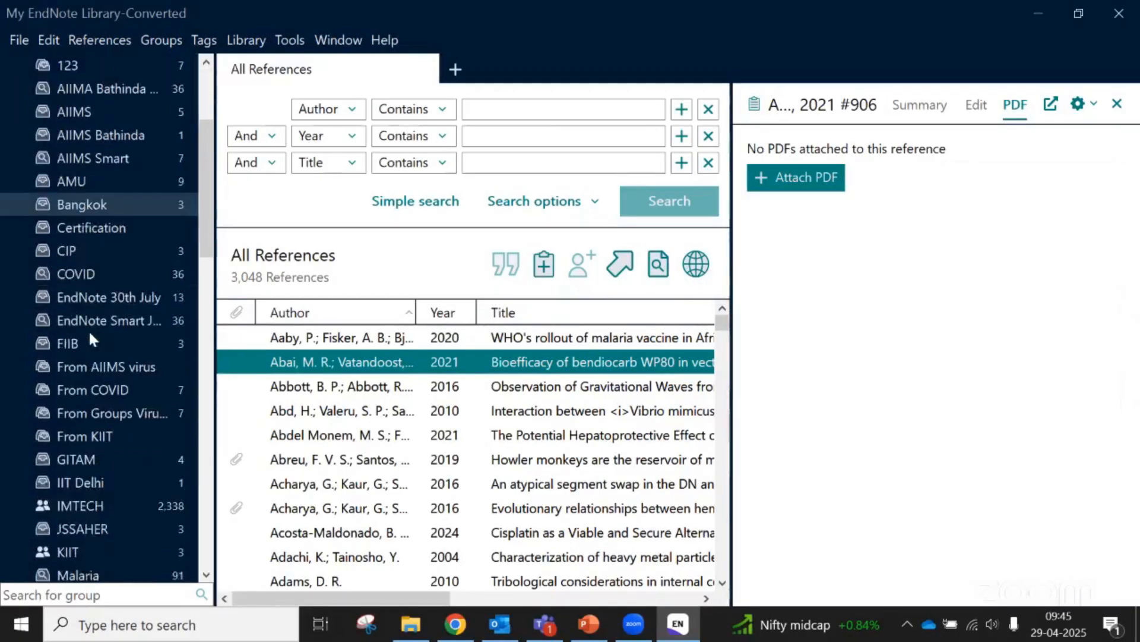
pyautogui.scroll(-11, 90, 335)
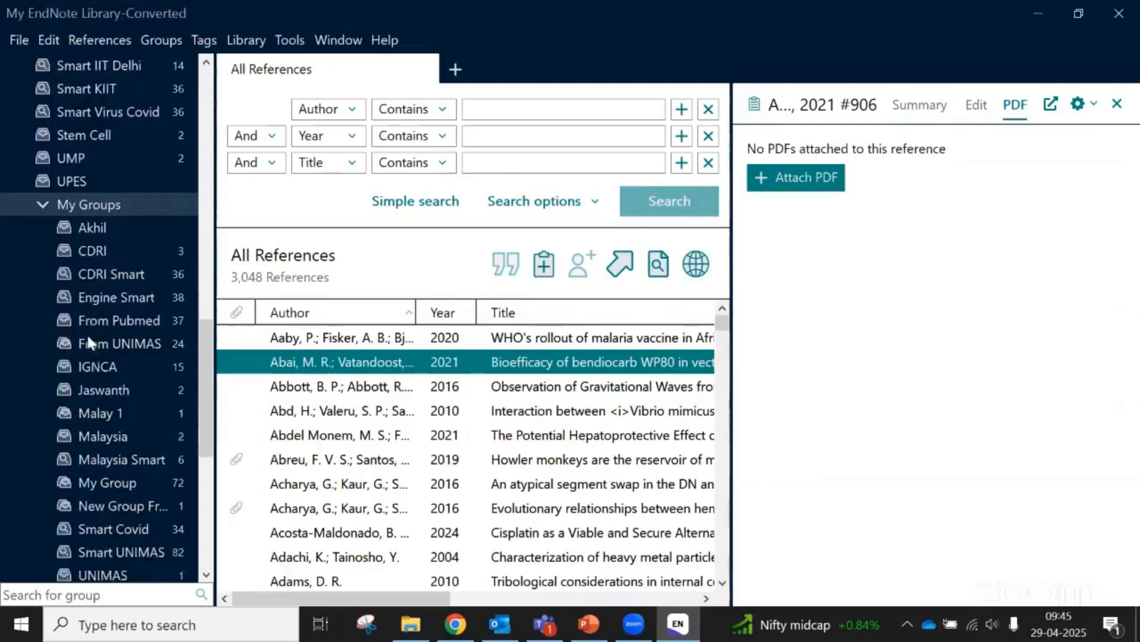
# Open MY TAGS, then the empty Find Full Text group
pyautogui.scroll(-6, 87, 333)
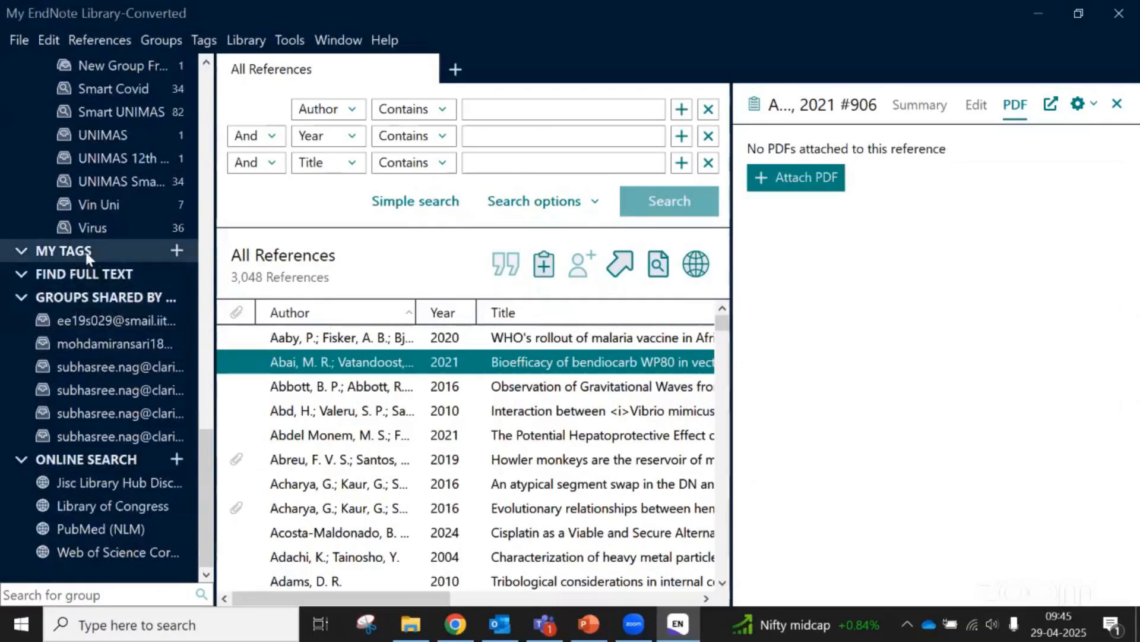
pyautogui.click(85, 252)
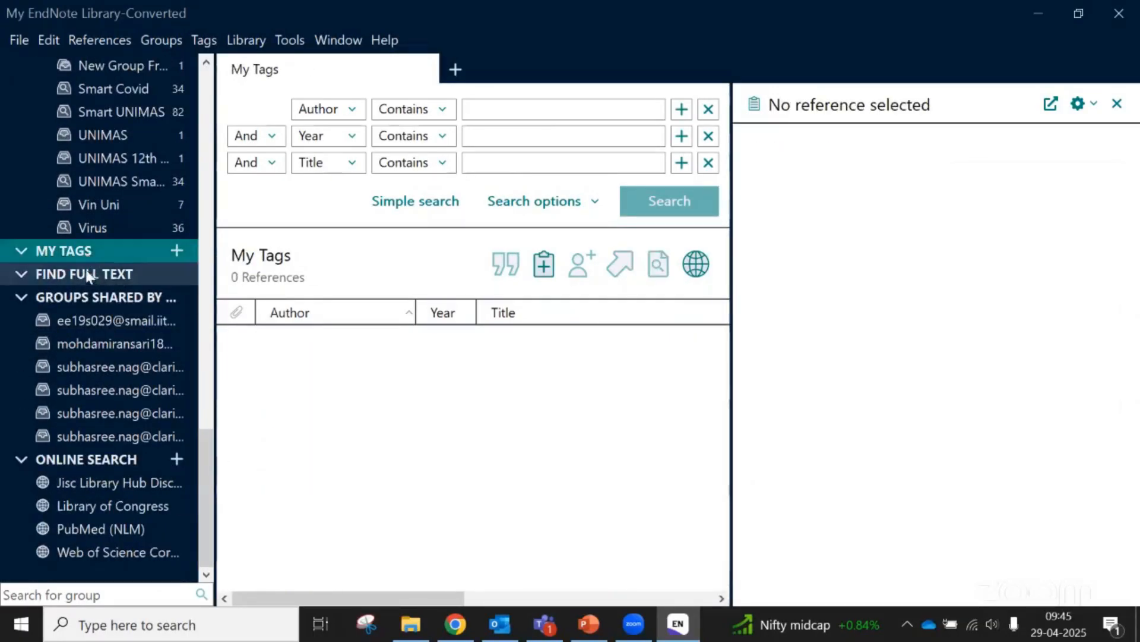
pyautogui.click(85, 274)
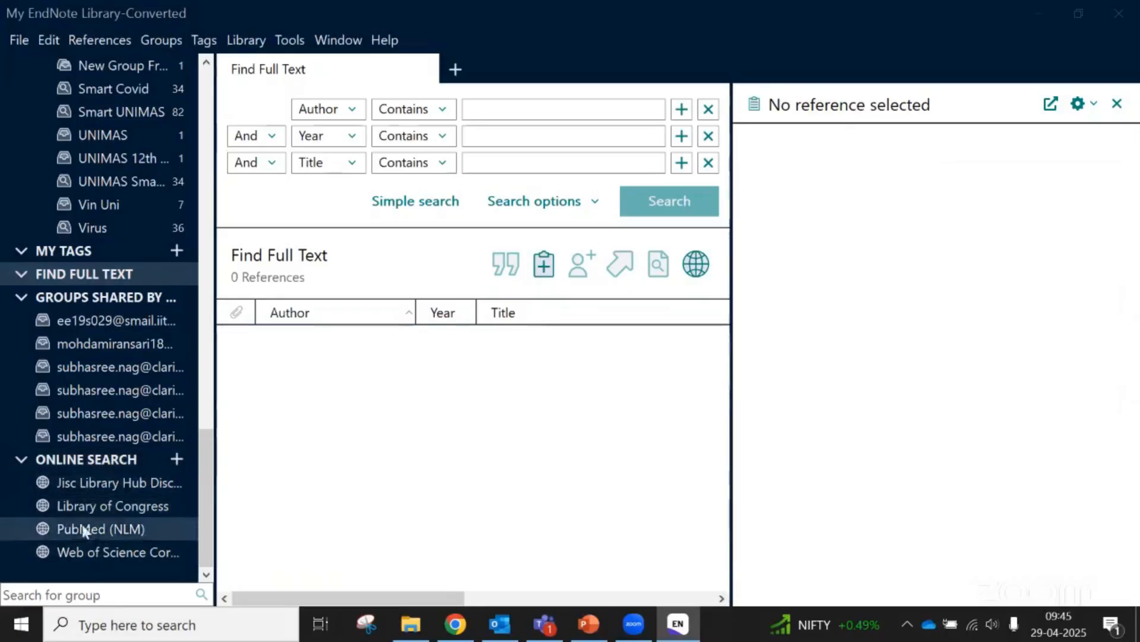
pyautogui.click(176, 459)
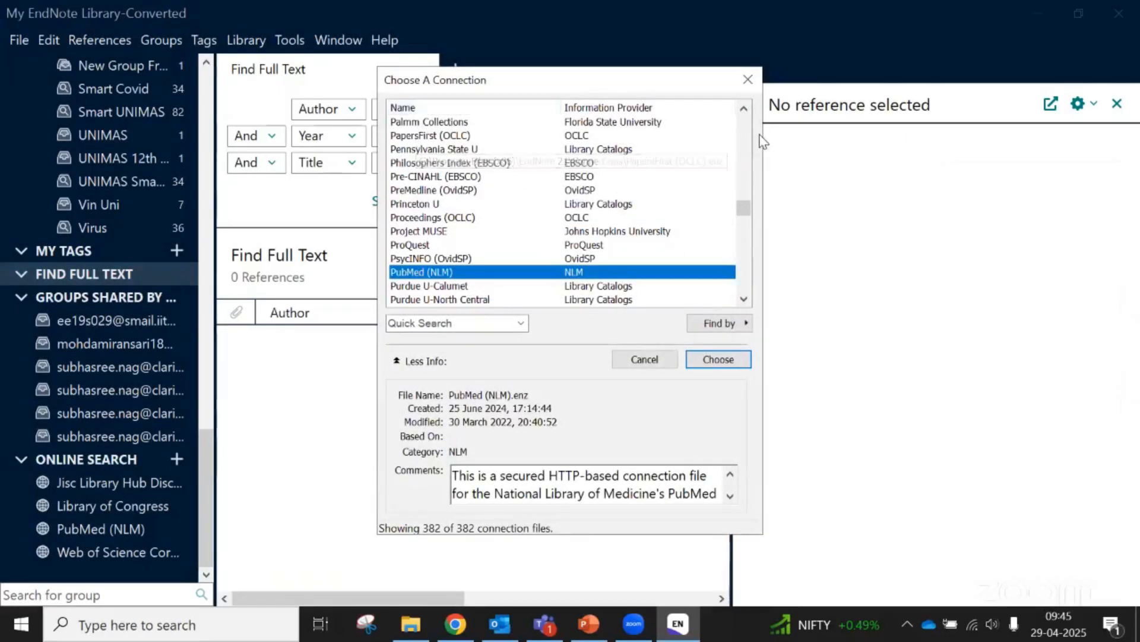
pyautogui.click(787, 108)
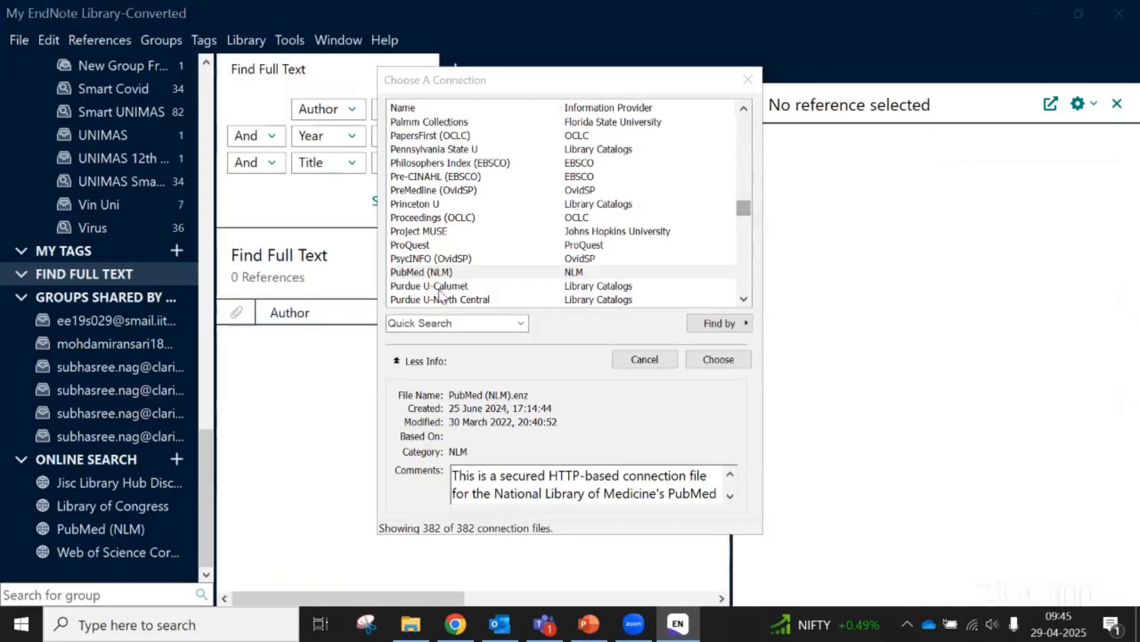
pyautogui.click(429, 274)
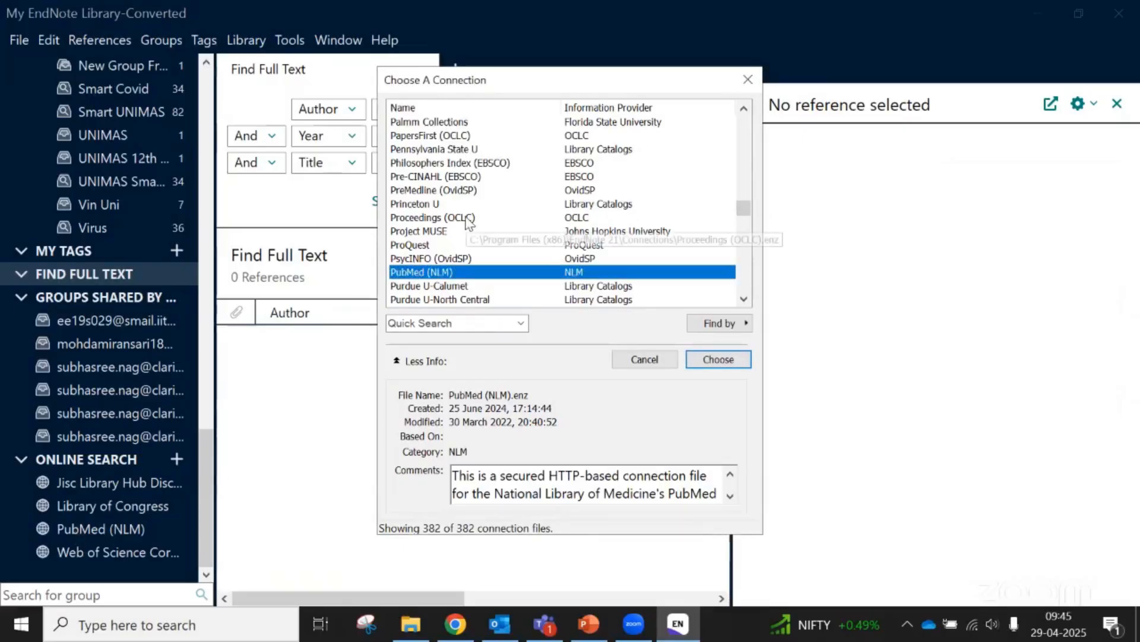
pyautogui.scroll(5, 470, 251)
pyautogui.scroll(1, 469, 251)
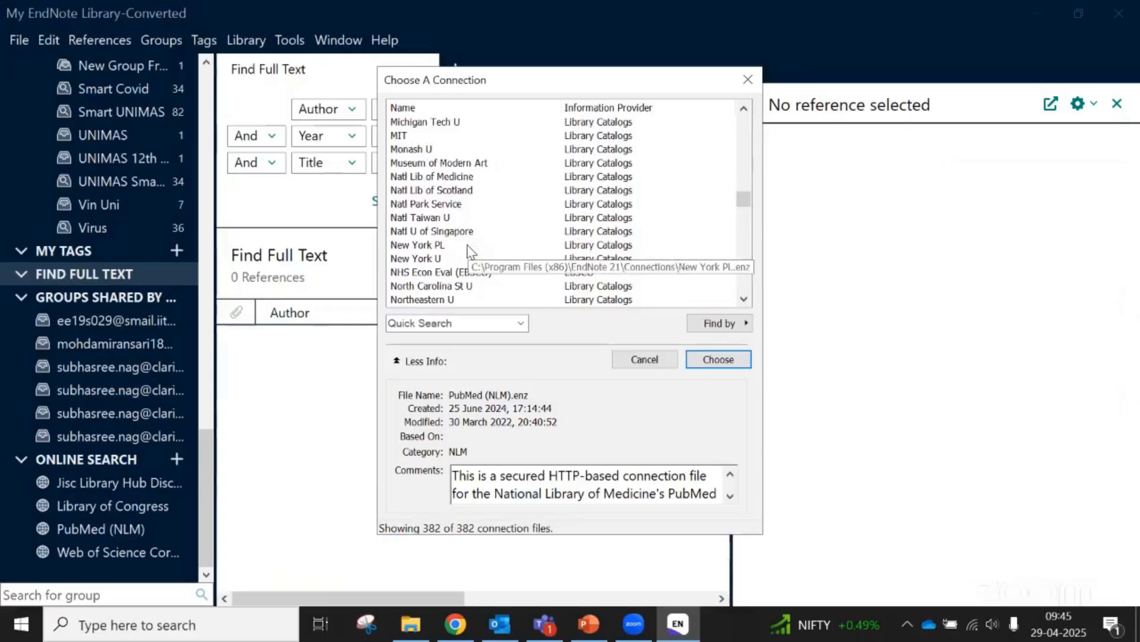
pyautogui.scroll(5, 470, 251)
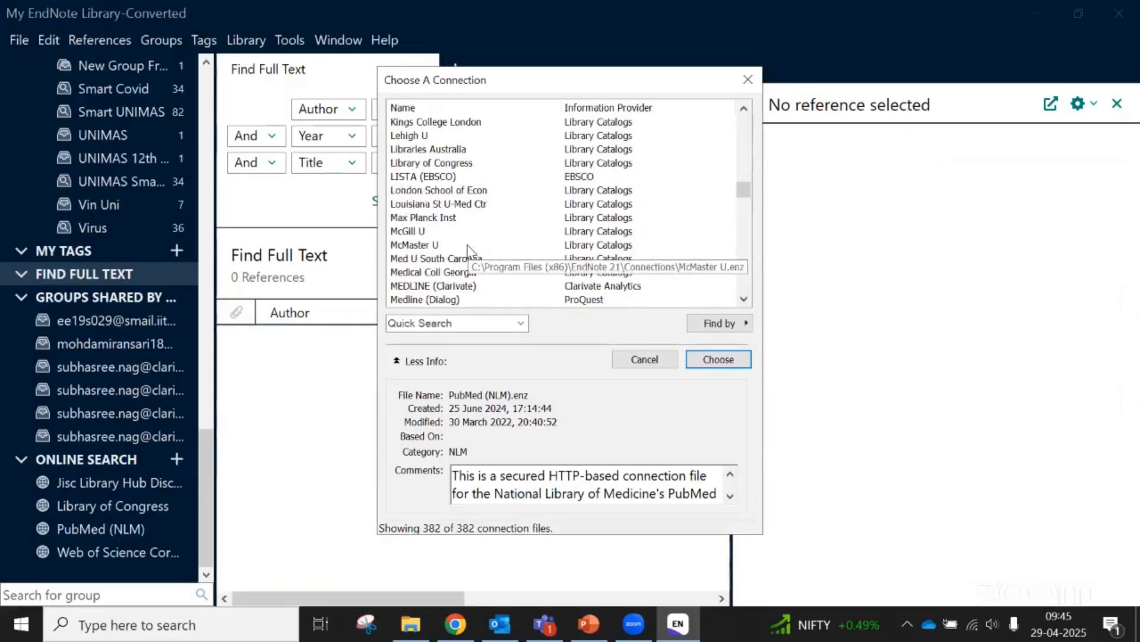
pyautogui.scroll(20, 468, 249)
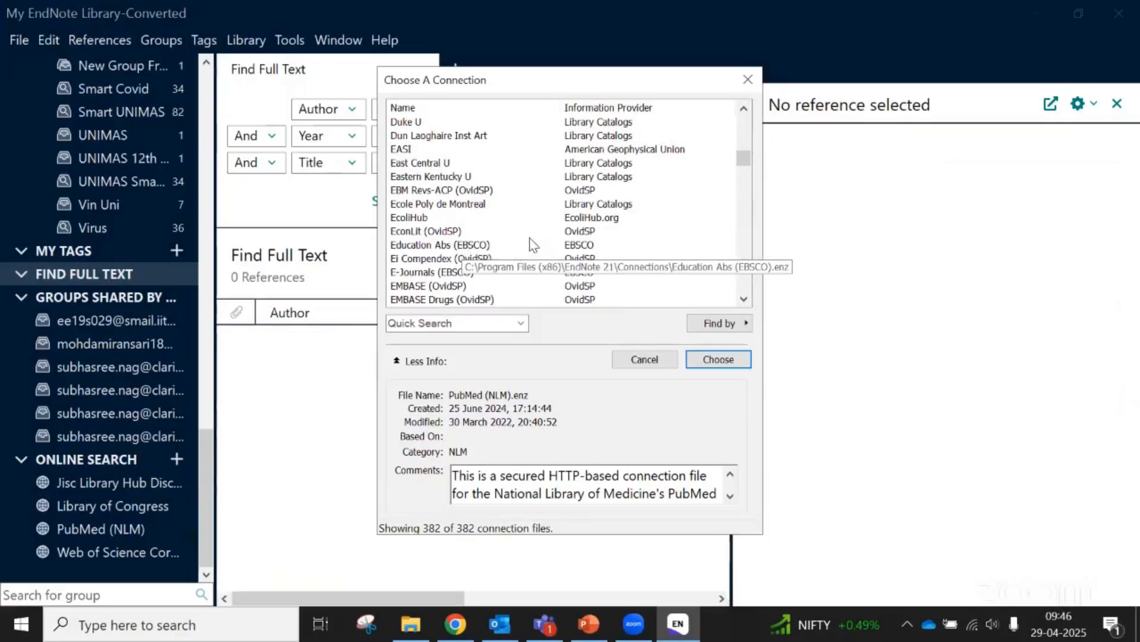
pyautogui.scroll(12, 530, 245)
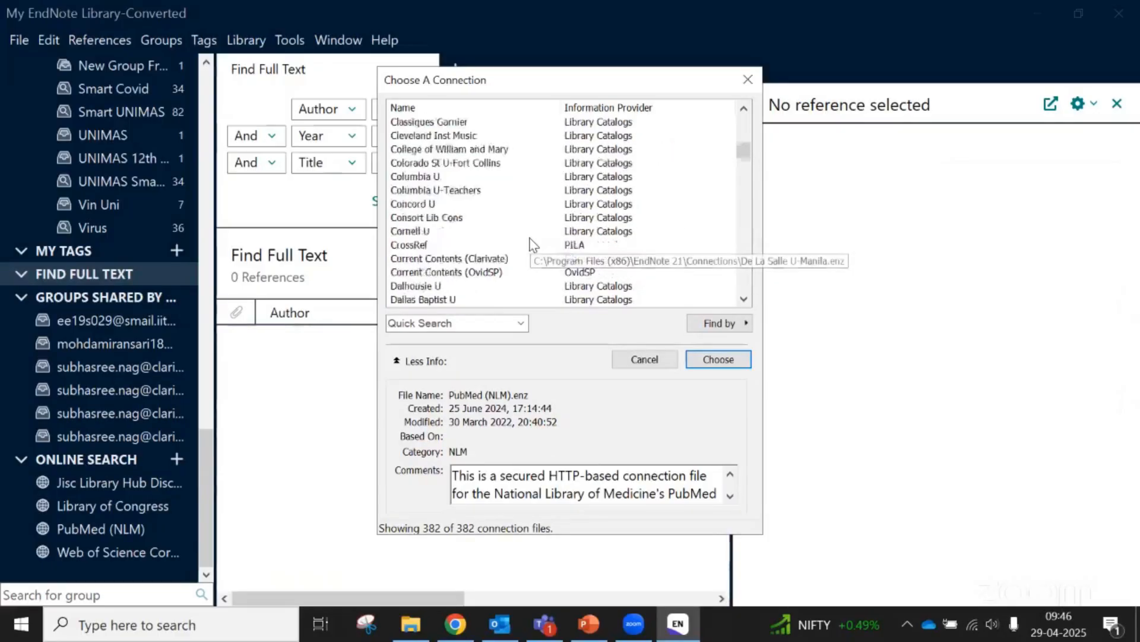
pyautogui.click(463, 163)
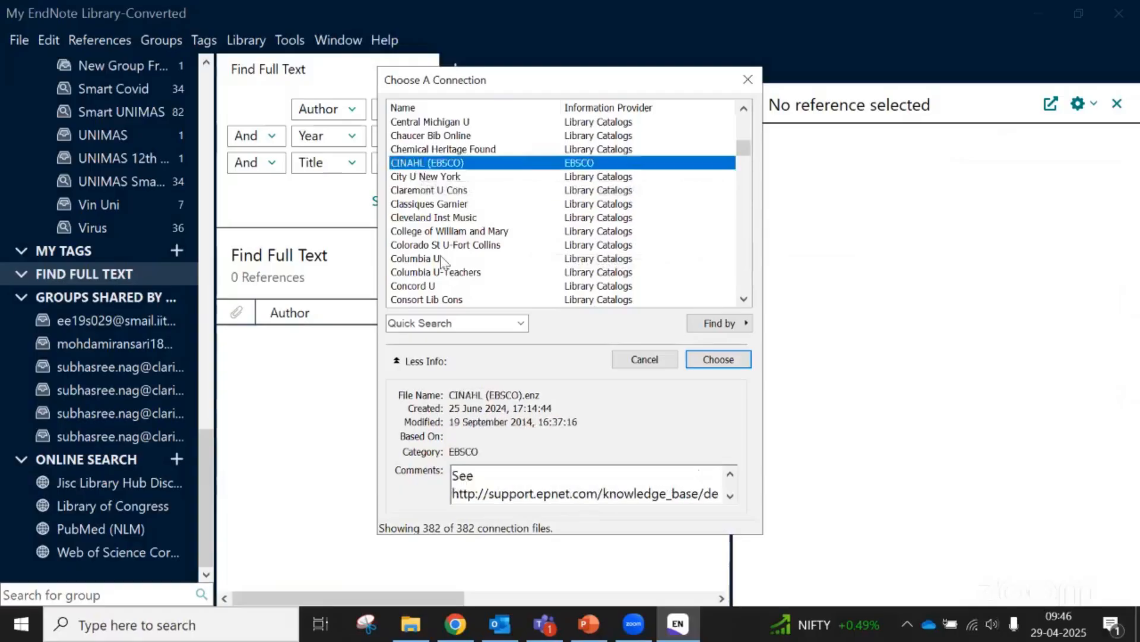
pyautogui.scroll(4, 446, 196)
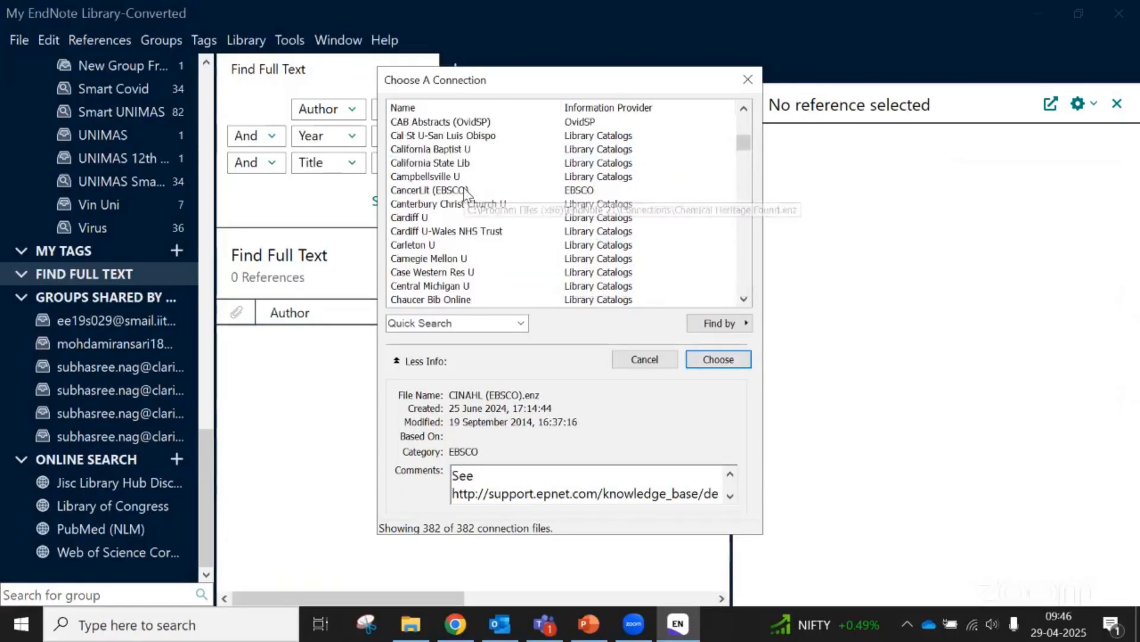
pyautogui.click(443, 191)
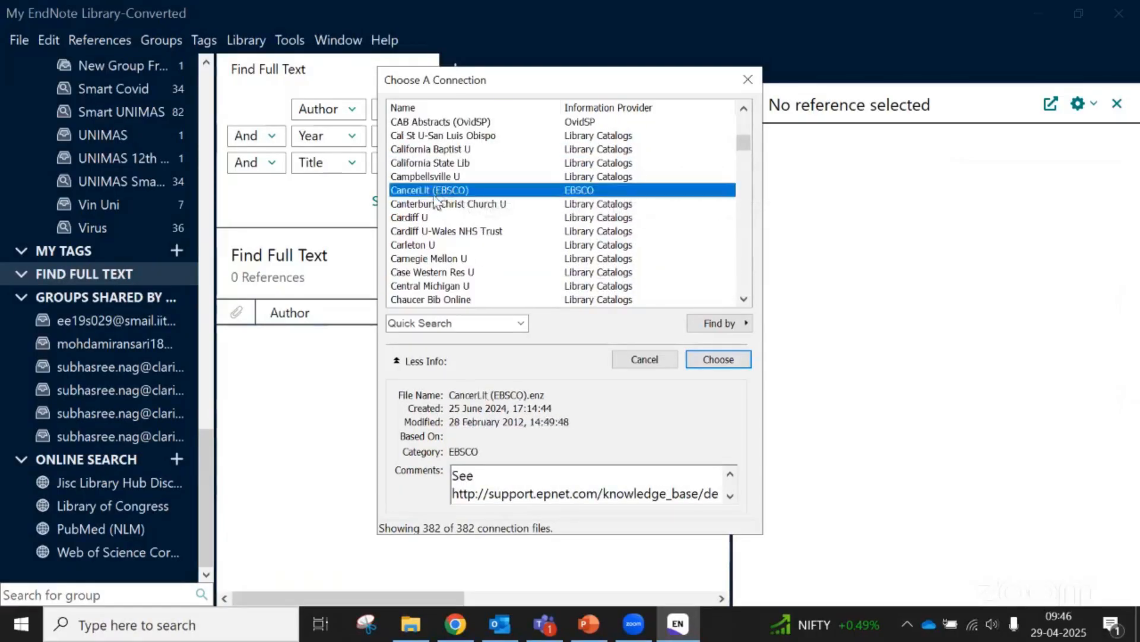
pyautogui.scroll(4, 446, 225)
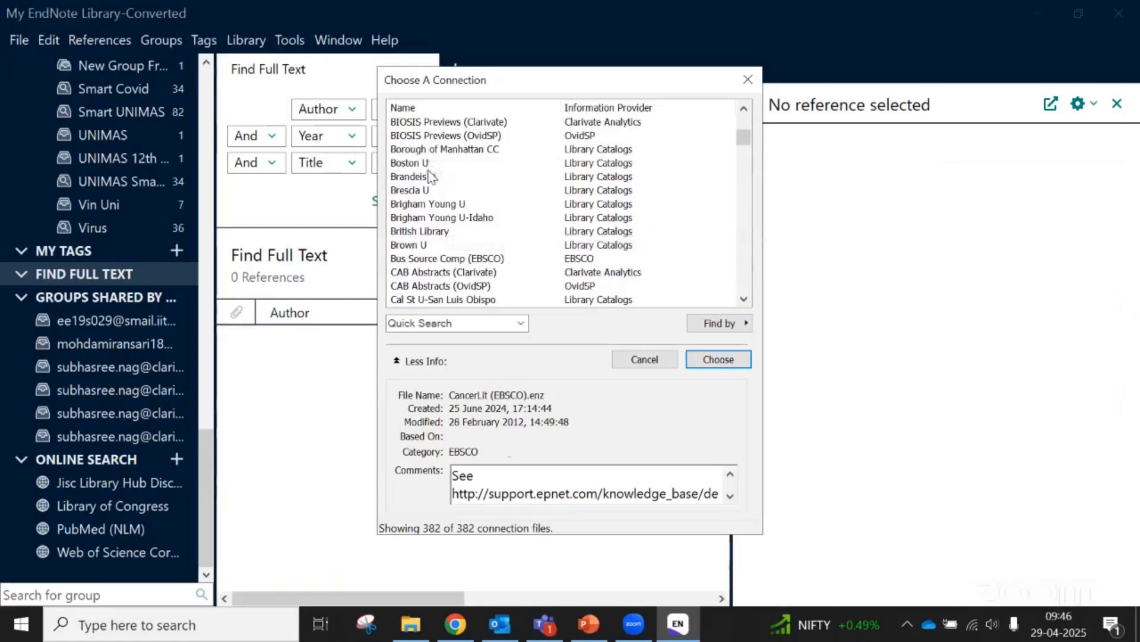
pyautogui.click(427, 177)
pyautogui.click(429, 232)
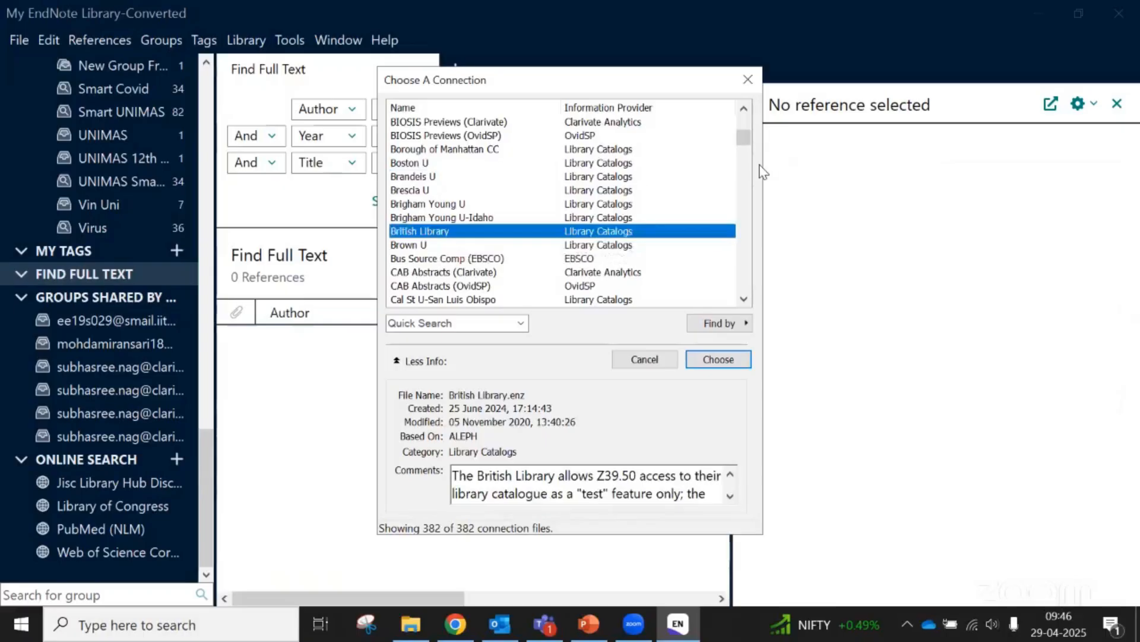
pyautogui.moveTo(744, 138); pyautogui.dragTo(745, 290)
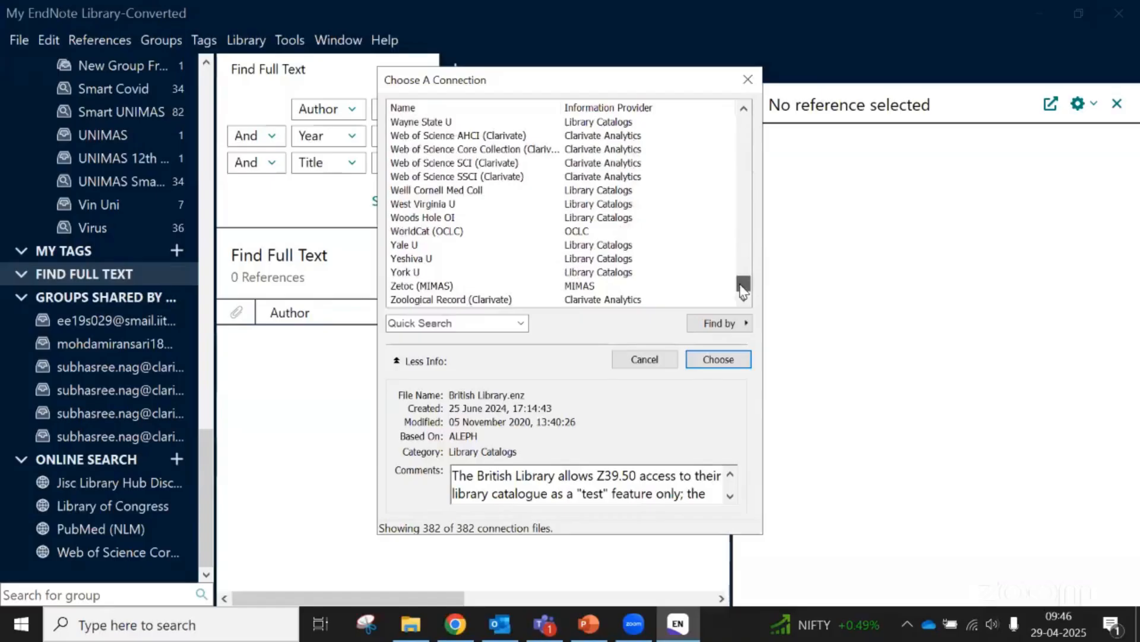
pyautogui.click(450, 164)
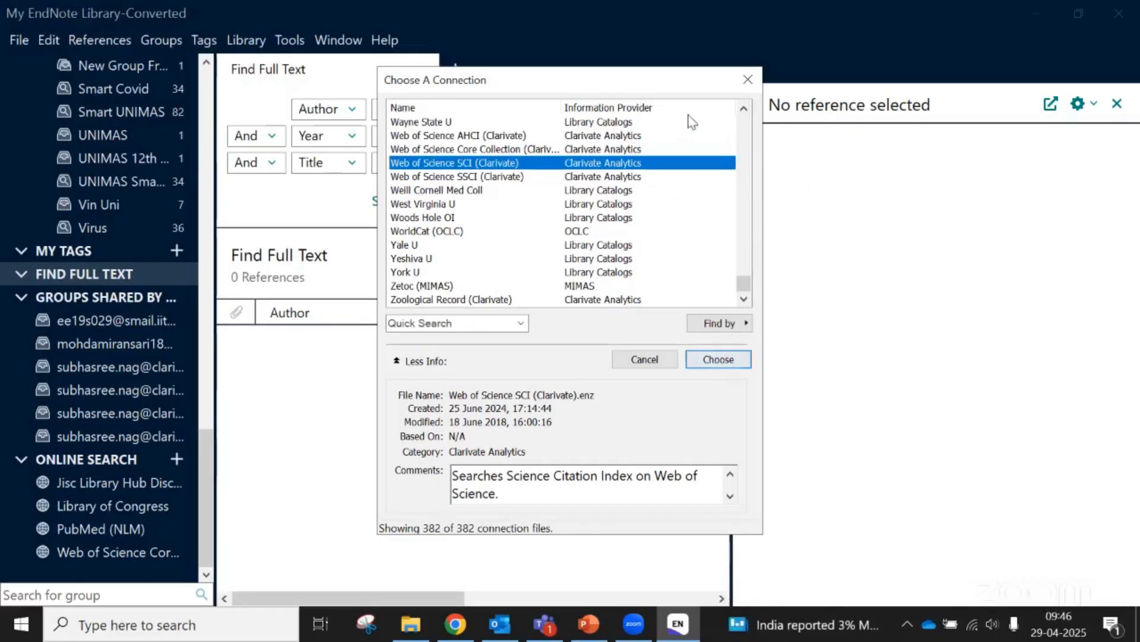
pyautogui.click(748, 79)
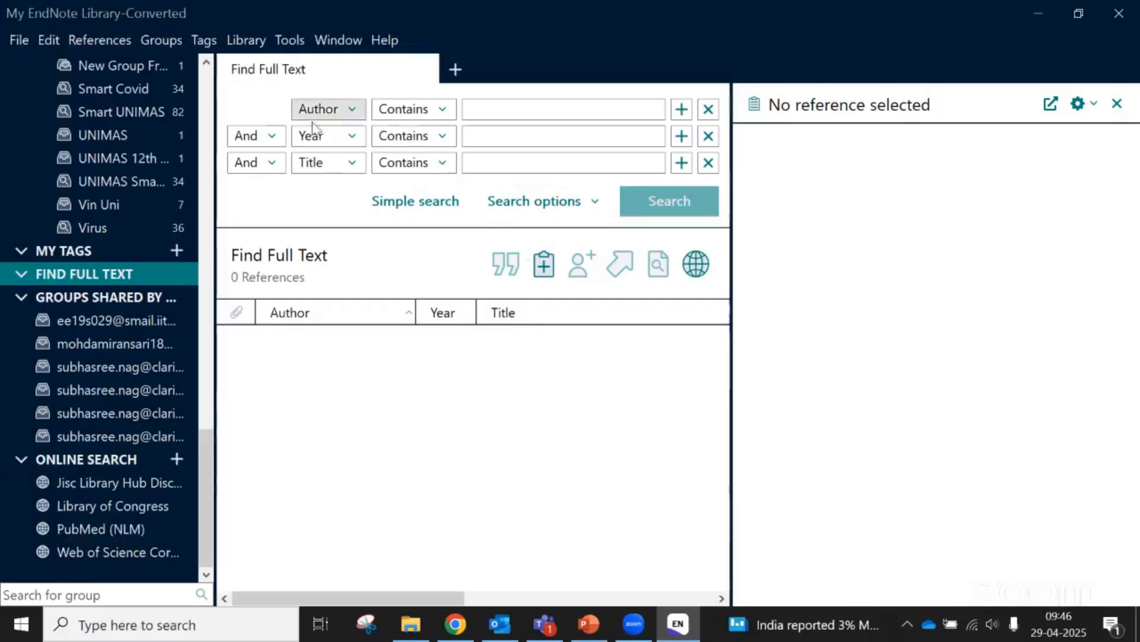
# Open the PubMed (NLM) search and switch its first field from Author to Title
pyautogui.click(97, 531)
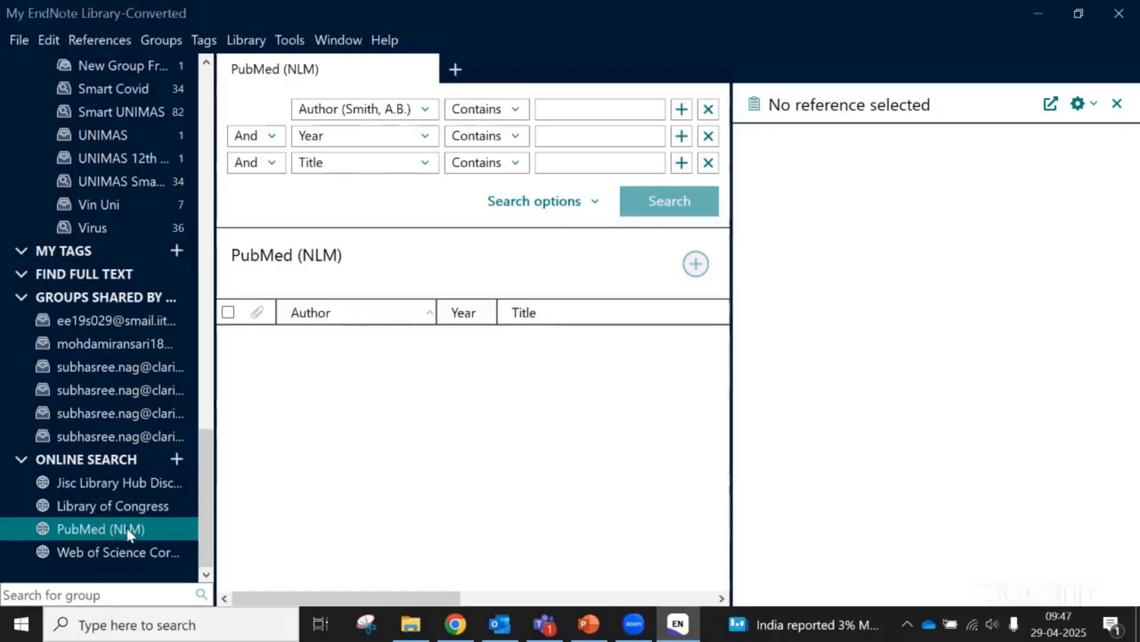
pyautogui.click(566, 111)
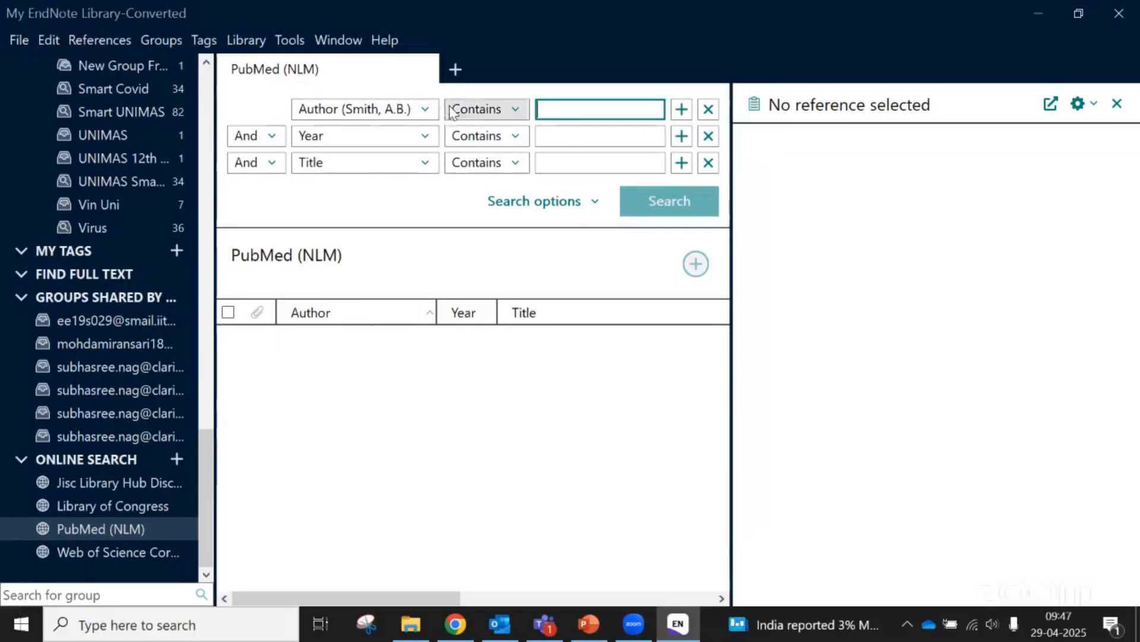
pyautogui.click(423, 110)
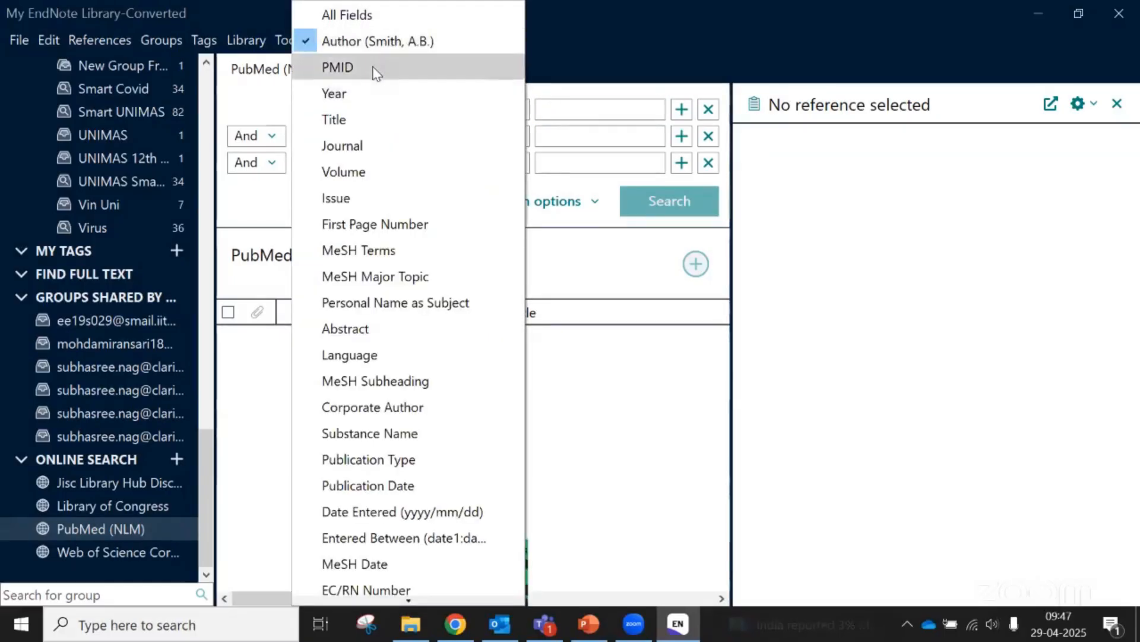
pyautogui.click(365, 124)
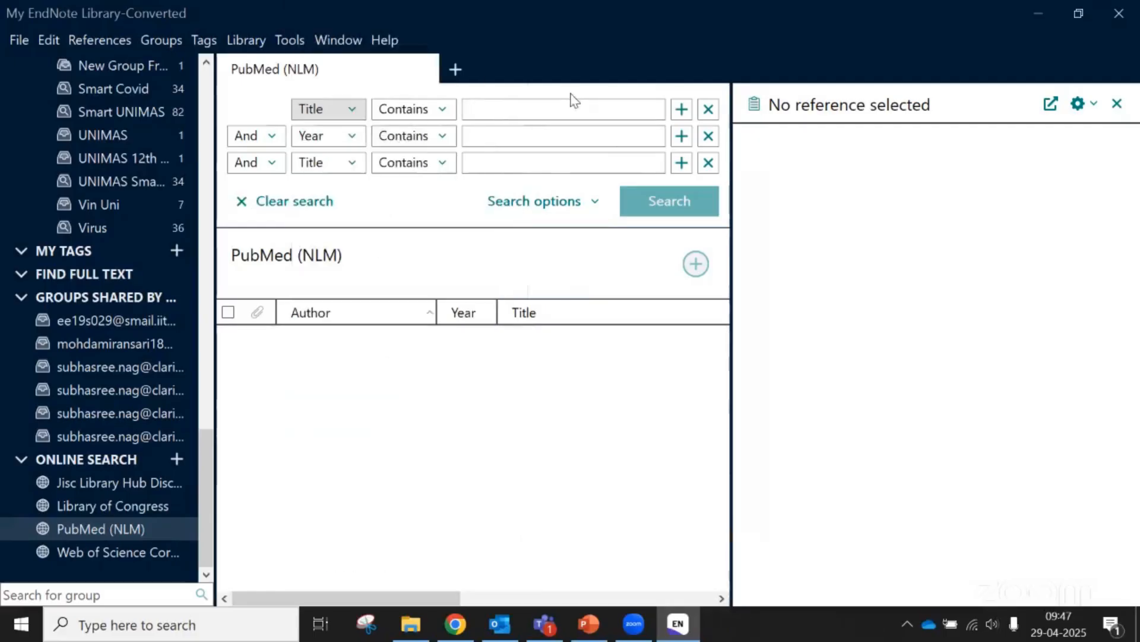
pyautogui.click(552, 105)
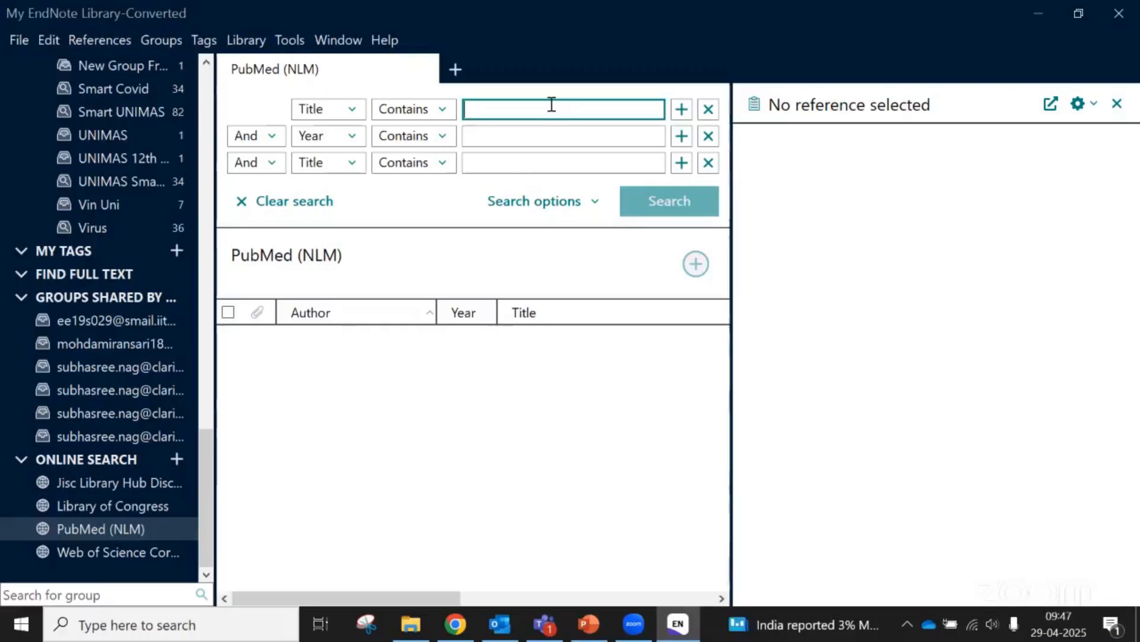
# Search PubMed for titles containing 'stem cell', retrieving the first 25 of 97,161 matches
pyautogui.write('stem')
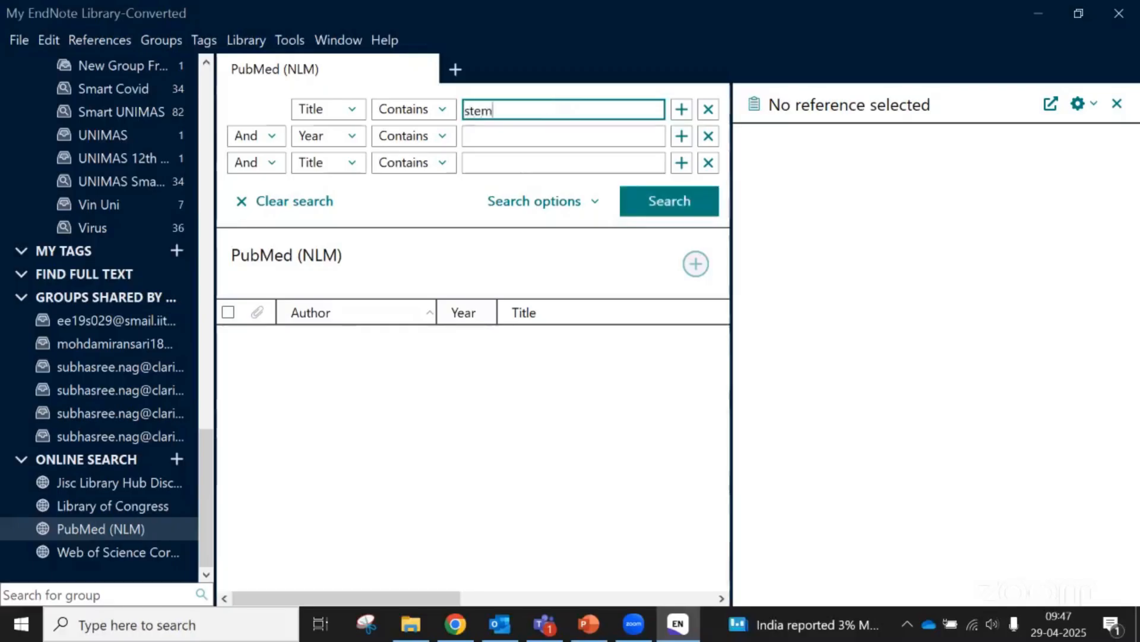
pyautogui.write(' cell')
pyautogui.click(671, 205)
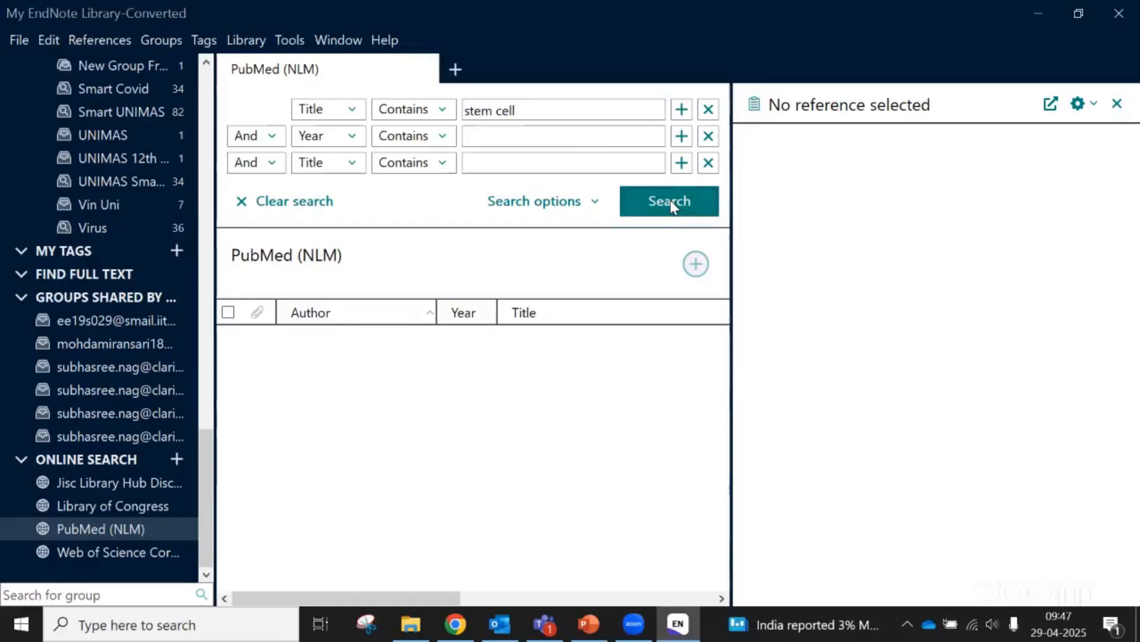
pyautogui.click(671, 203)
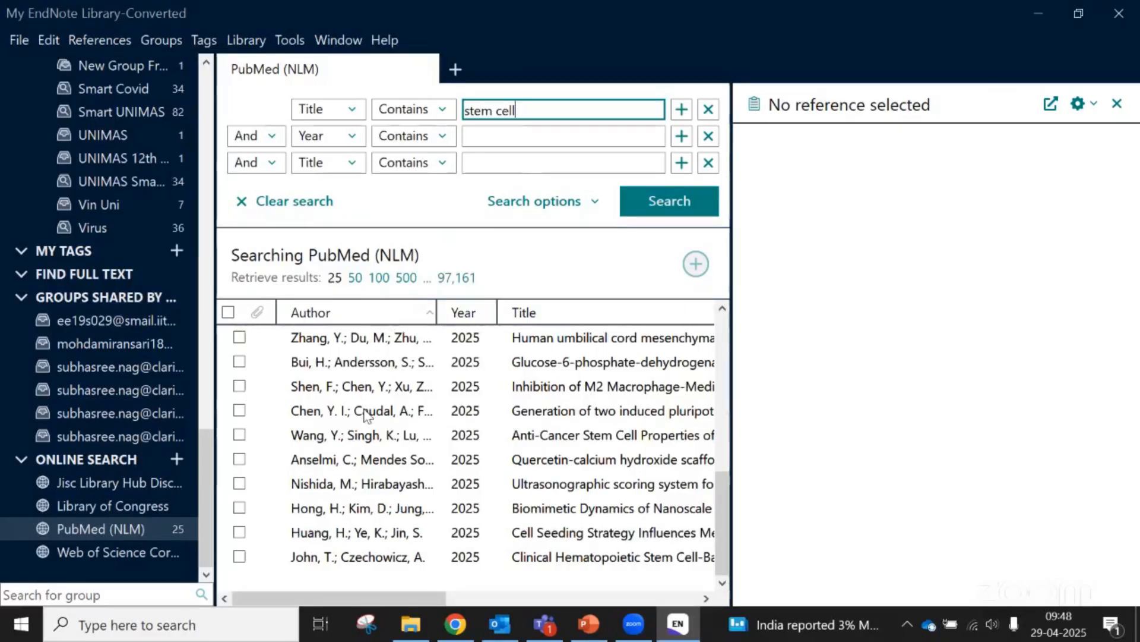
# Tick the results Huang, B. J., VanOudenhove and Huang, T. L. down through Karimi-Rozveh
pyautogui.scroll(5, 367, 414)
pyautogui.scroll(-5, 366, 415)
pyautogui.scroll(5, 366, 414)
pyautogui.scroll(-1, 362, 407)
pyautogui.scroll(1, 362, 406)
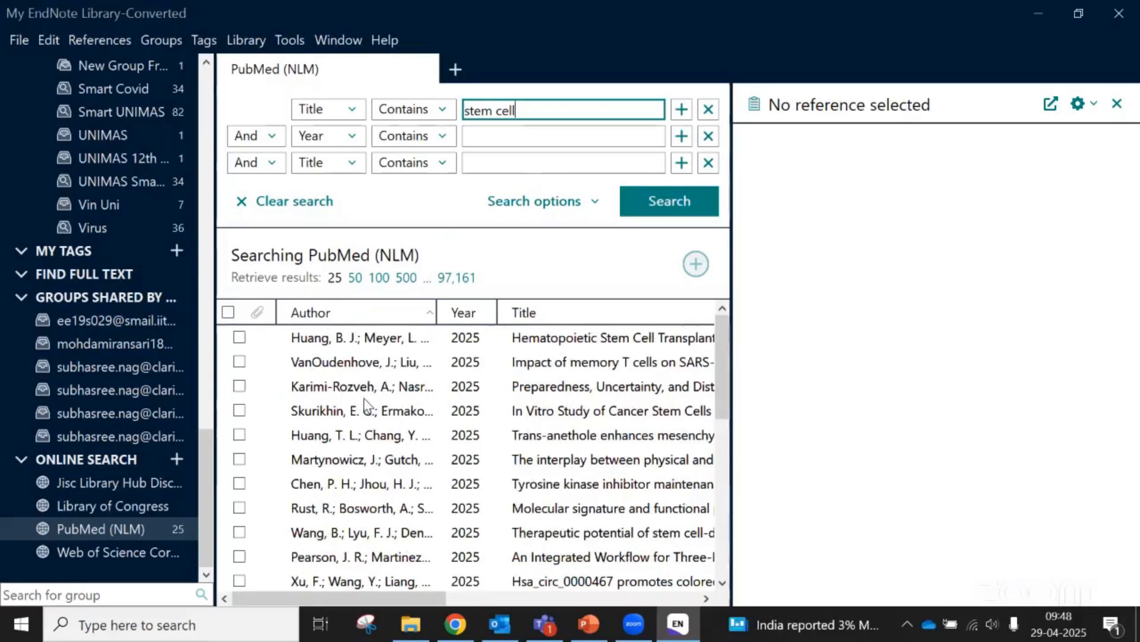
pyautogui.click(334, 341)
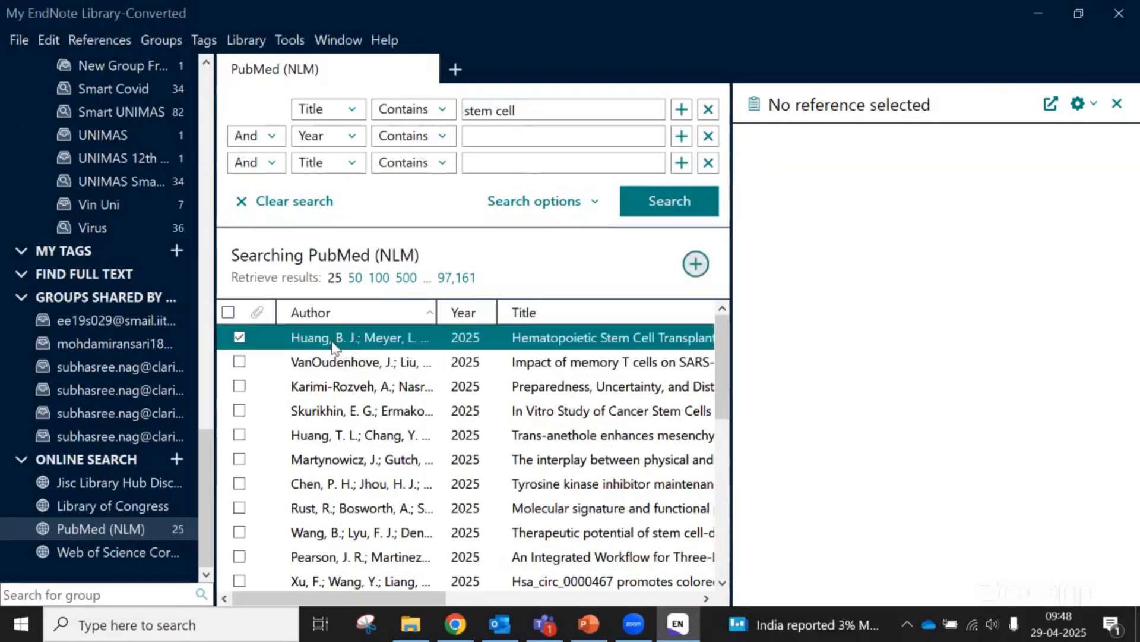
pyautogui.click(336, 362)
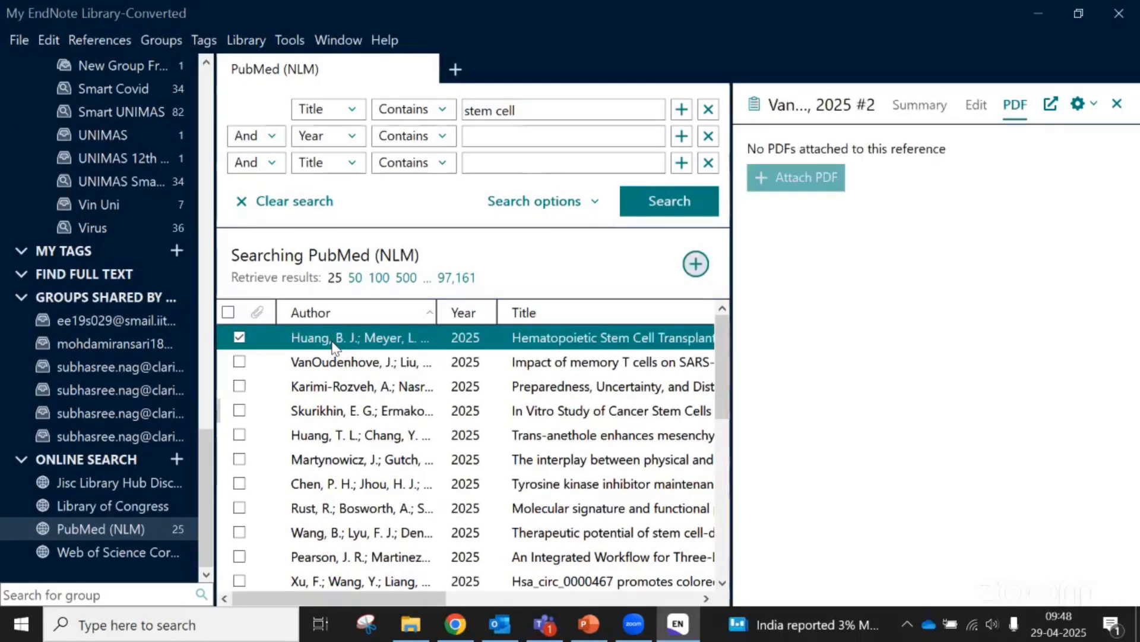
pyautogui.click(335, 434)
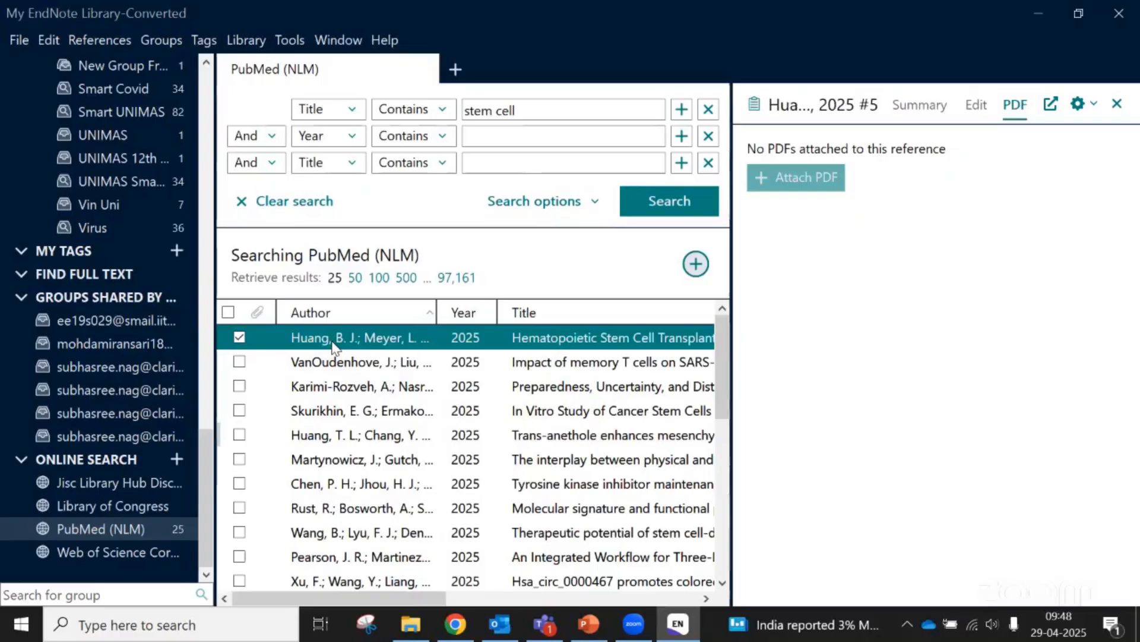
pyautogui.moveTo(334, 345); pyautogui.dragTo(330, 534)
# Also tick the Pearson and Xu results
pyautogui.scroll(-3, 348, 458)
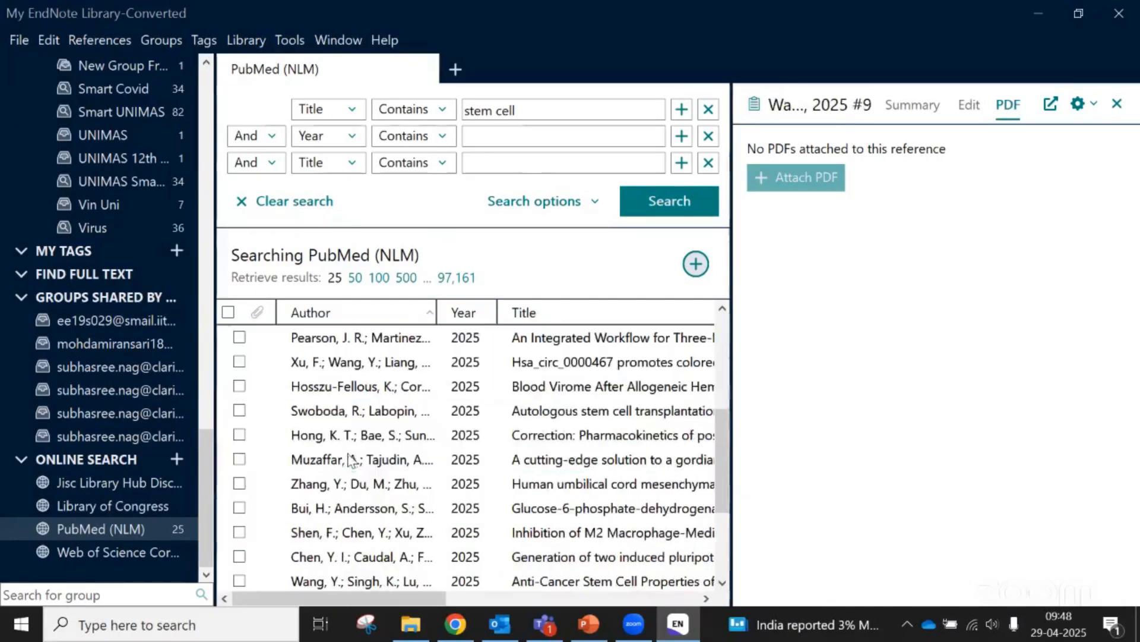
pyautogui.scroll(1, 341, 414)
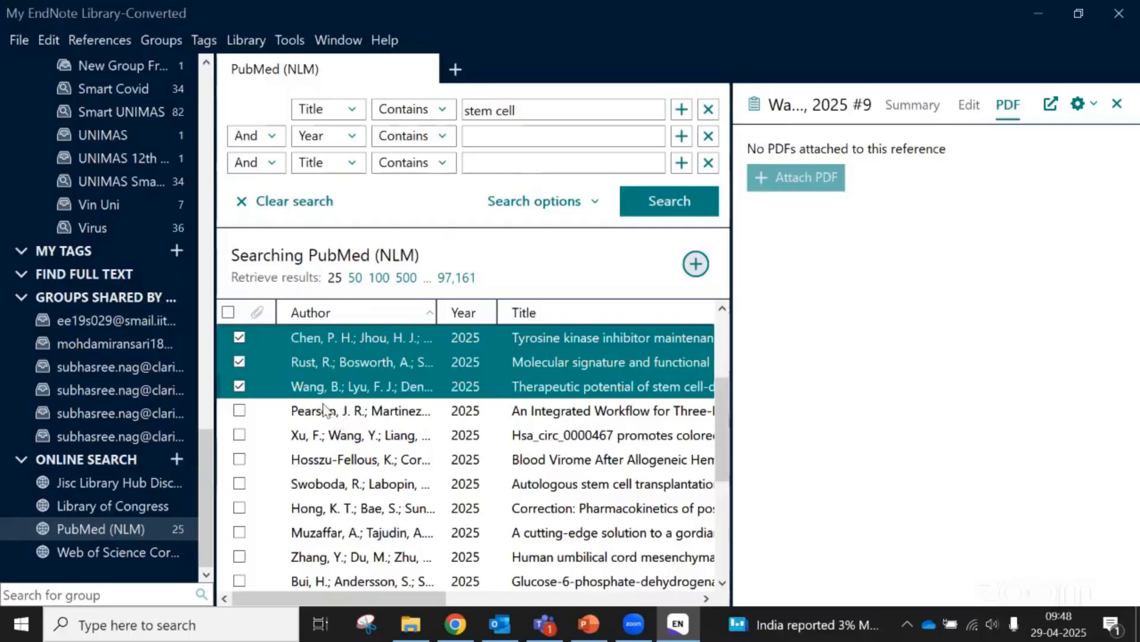
pyautogui.keyDown('shift'); pyautogui.click(329, 419); pyautogui.keyUp('shift')
pyautogui.keyDown('shift'); pyautogui.click(330, 427); pyautogui.keyUp('shift')
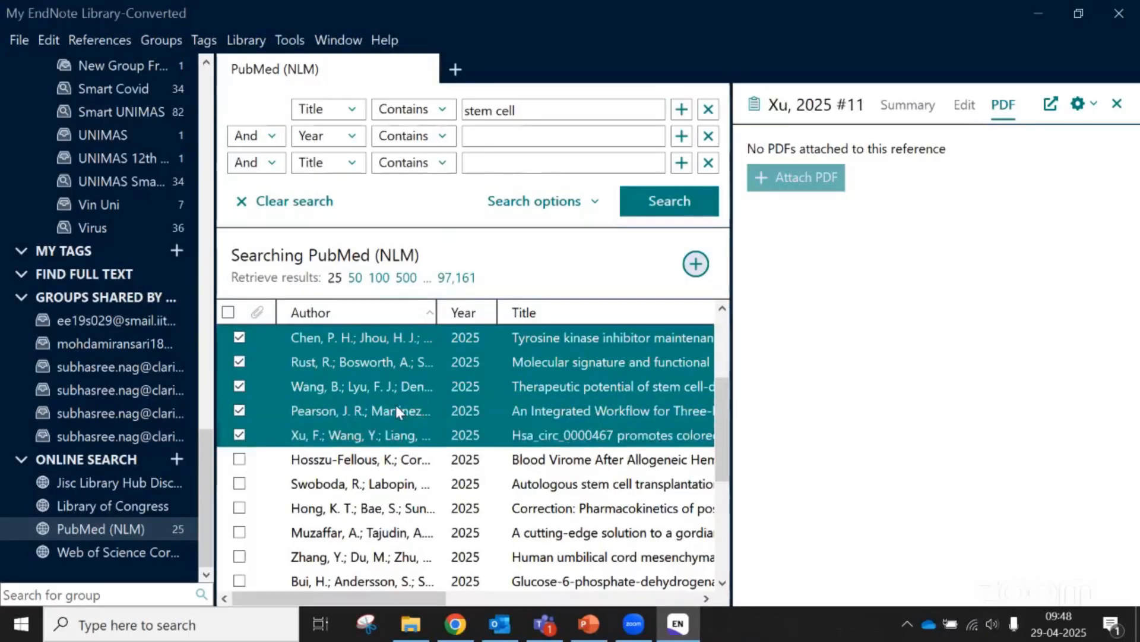
pyautogui.scroll(2, 396, 410)
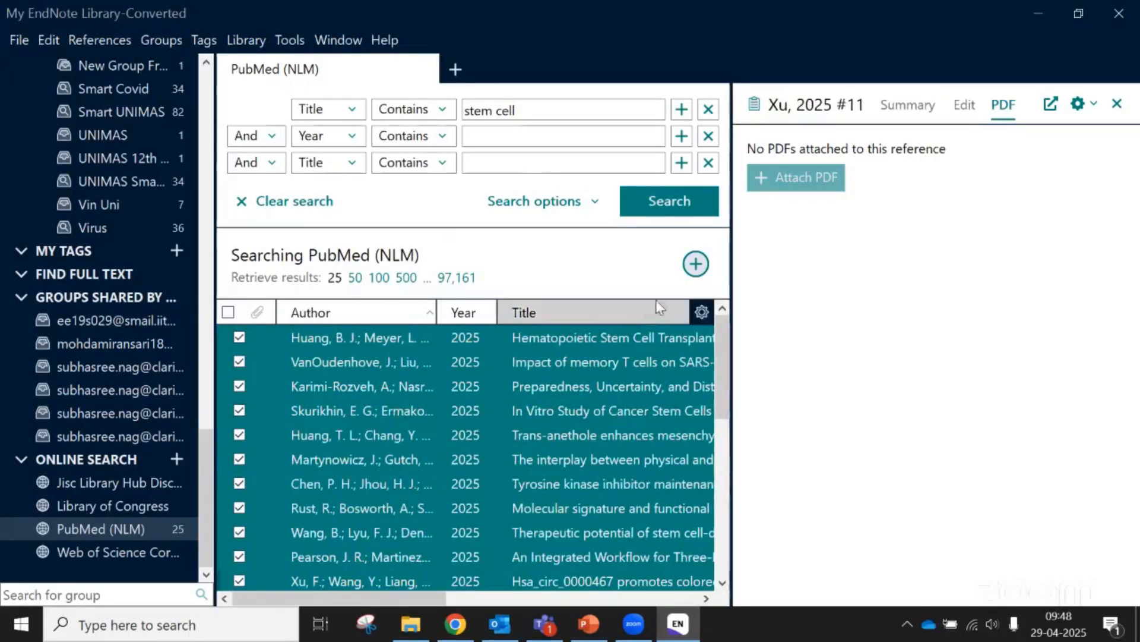
# Add the ticked online records to the local library
pyautogui.click(696, 264)
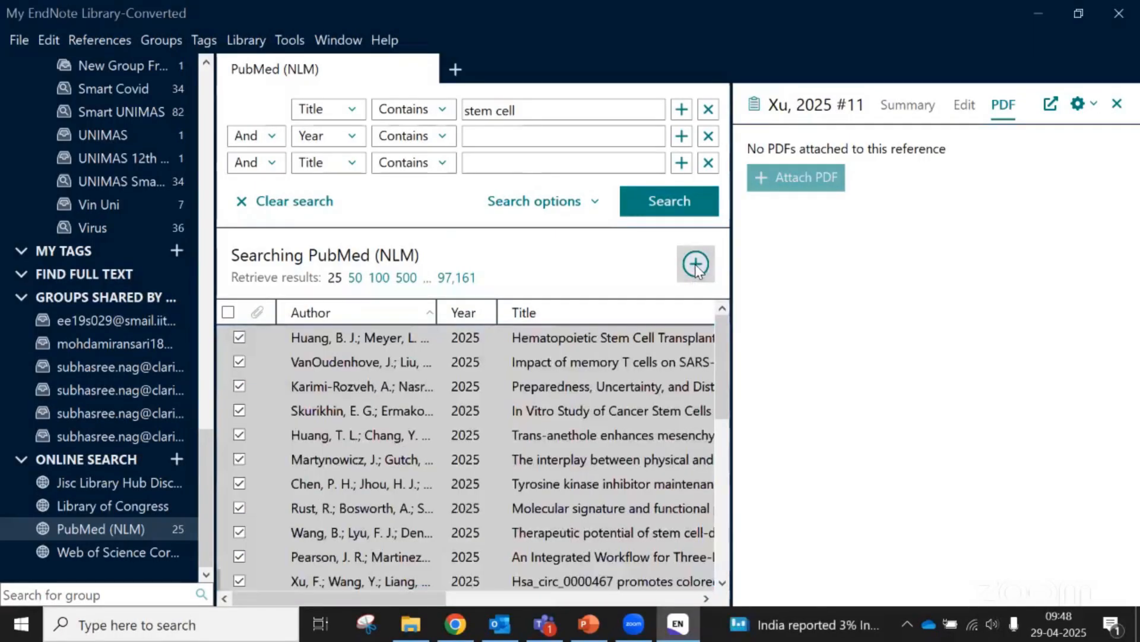
pyautogui.scroll(5, 147, 244)
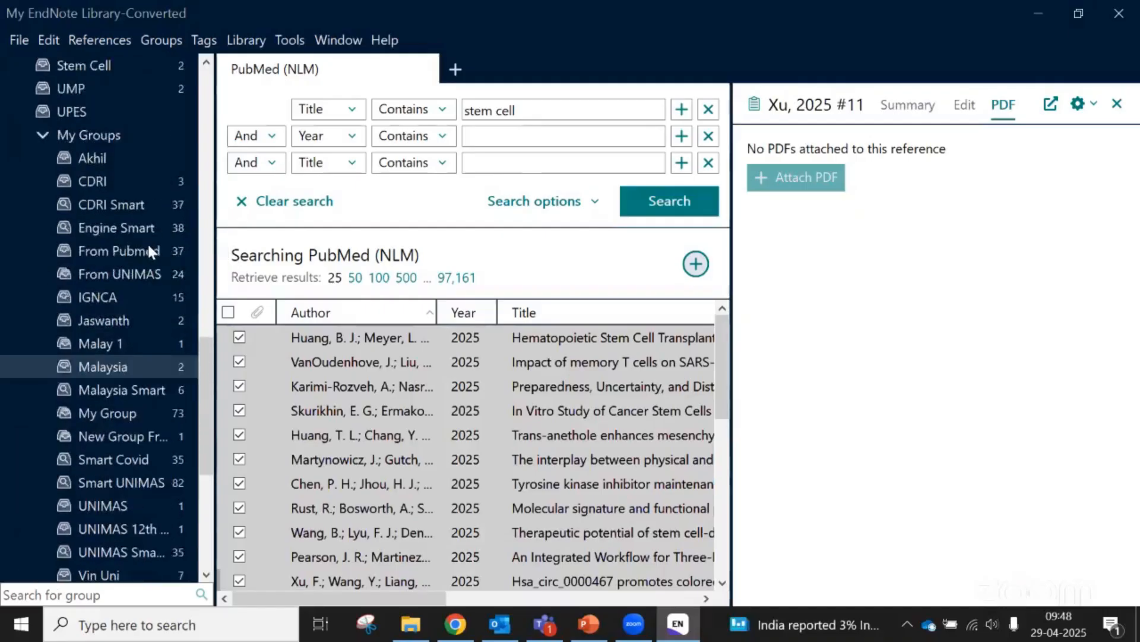
pyautogui.scroll(10, 147, 246)
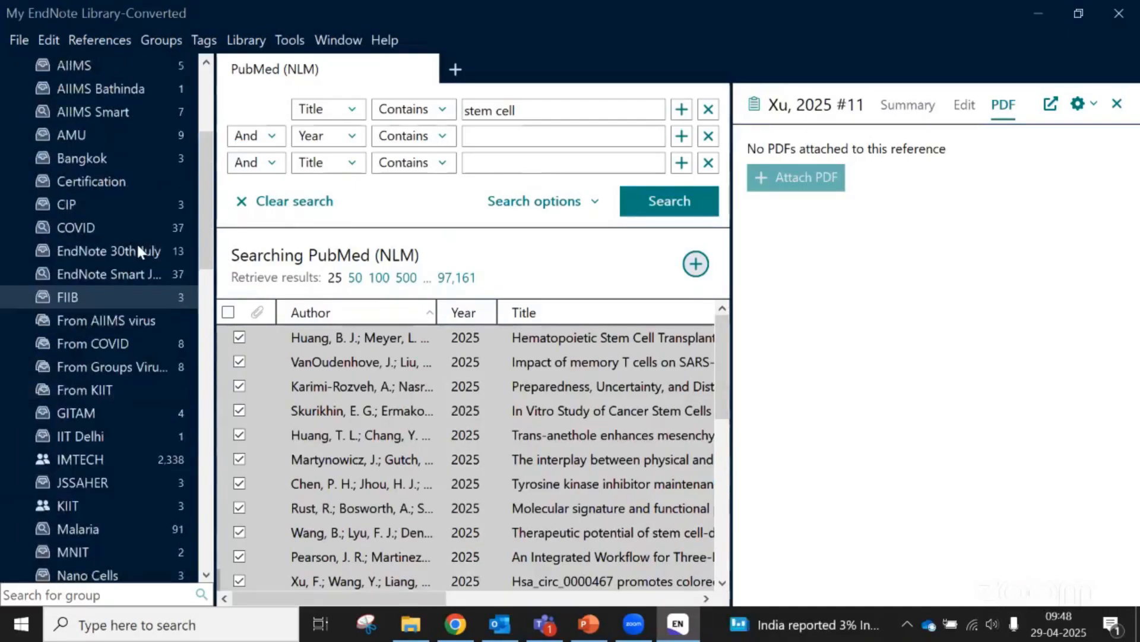
pyautogui.scroll(4, 137, 241)
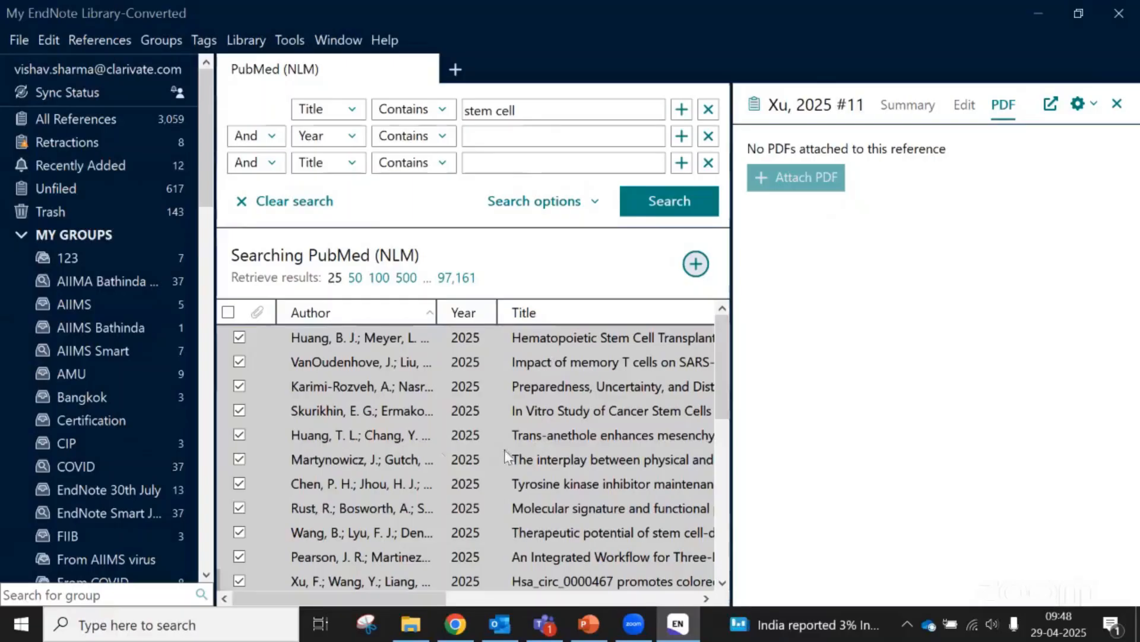
# Show the Recently Added group and select all 12 references, starting from Chen, P. H
pyautogui.click(81, 167)
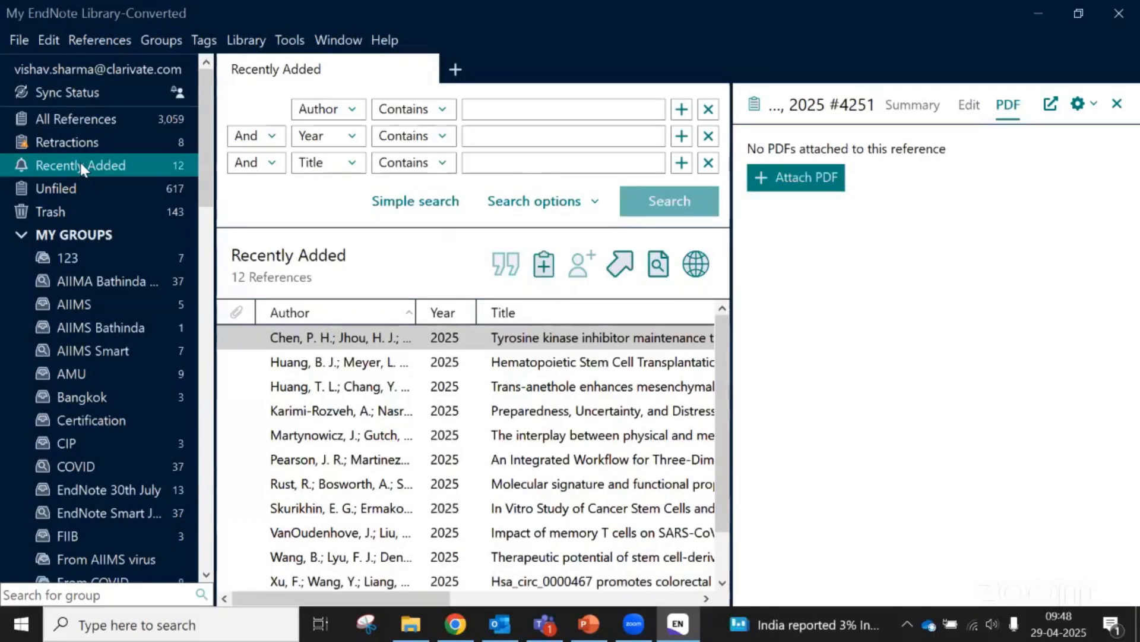
pyautogui.click(331, 340)
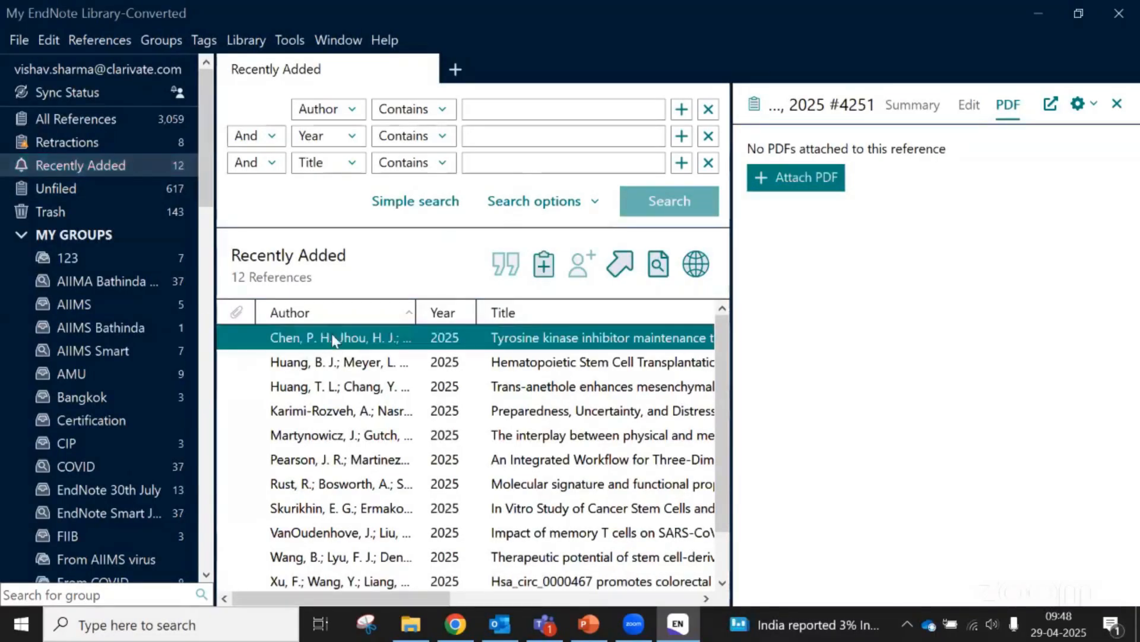
pyautogui.hotkey('shift', 'Down')
pyautogui.hotkey('shift', 'Down')
pyautogui.hotkey('shift', 'Down')
pyautogui.hotkey('shift', 'Down')
pyautogui.hotkey('shift', 'Down')
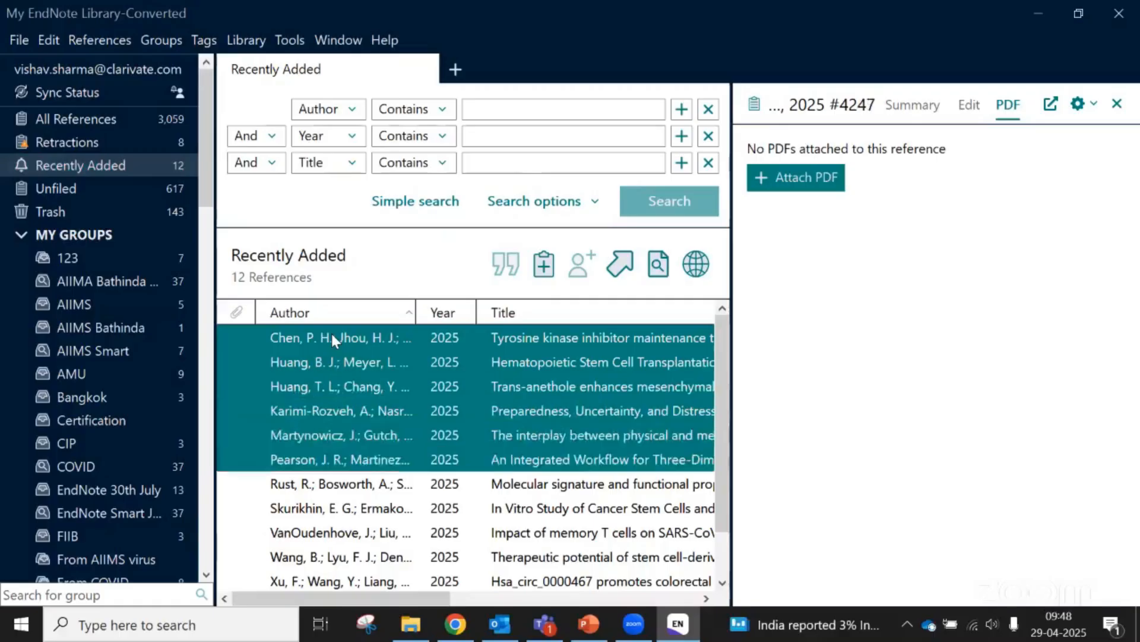
pyautogui.hotkey('shift', 'End')
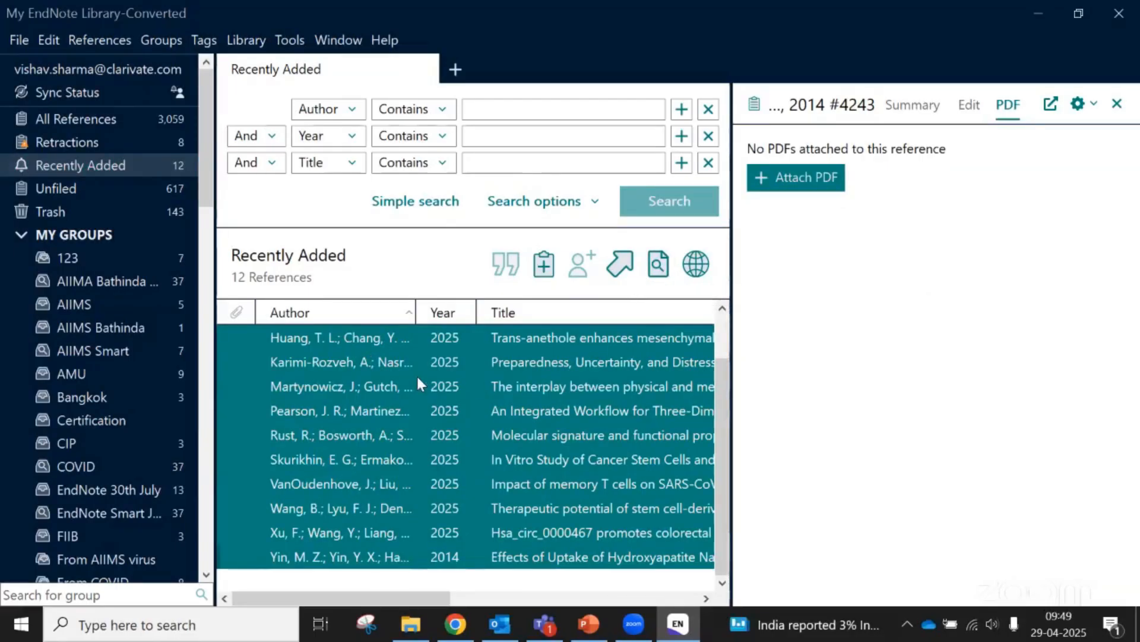
# Run Find Full Text on the 12 selected references, getting five PDFs and one URL
pyautogui.scroll(2, 418, 378)
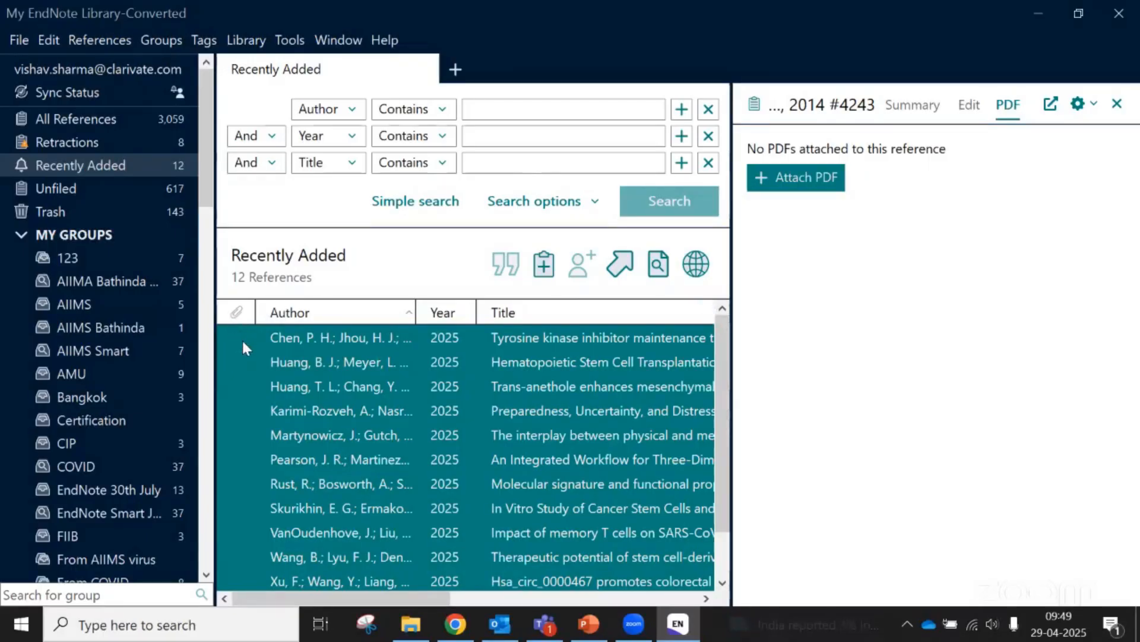
pyautogui.scroll(-2, 243, 341)
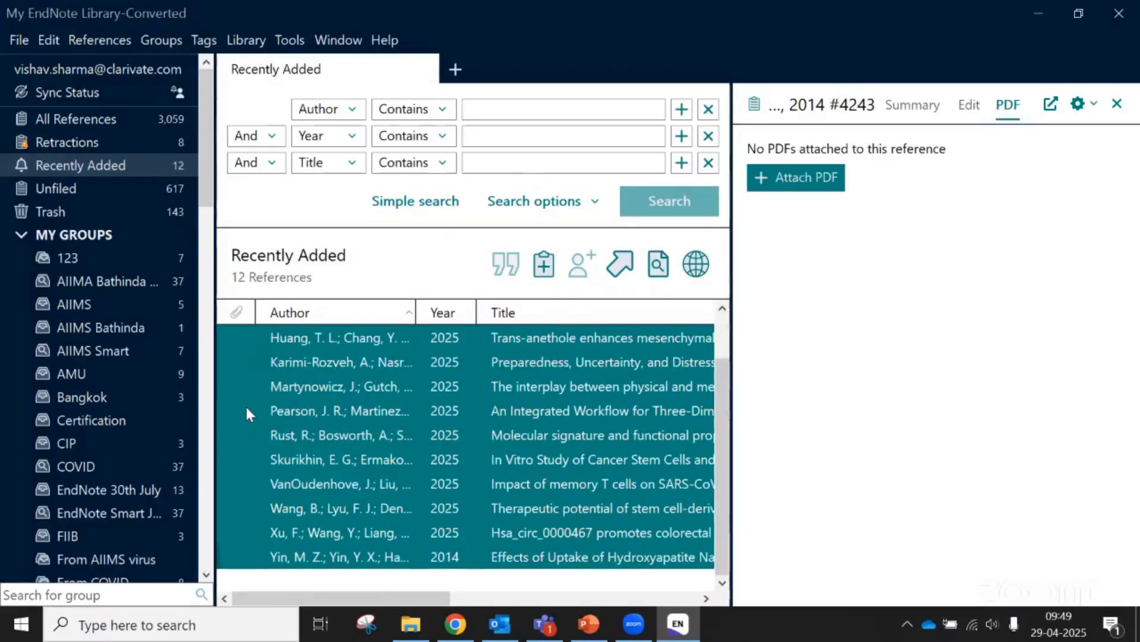
pyautogui.scroll(2, 246, 411)
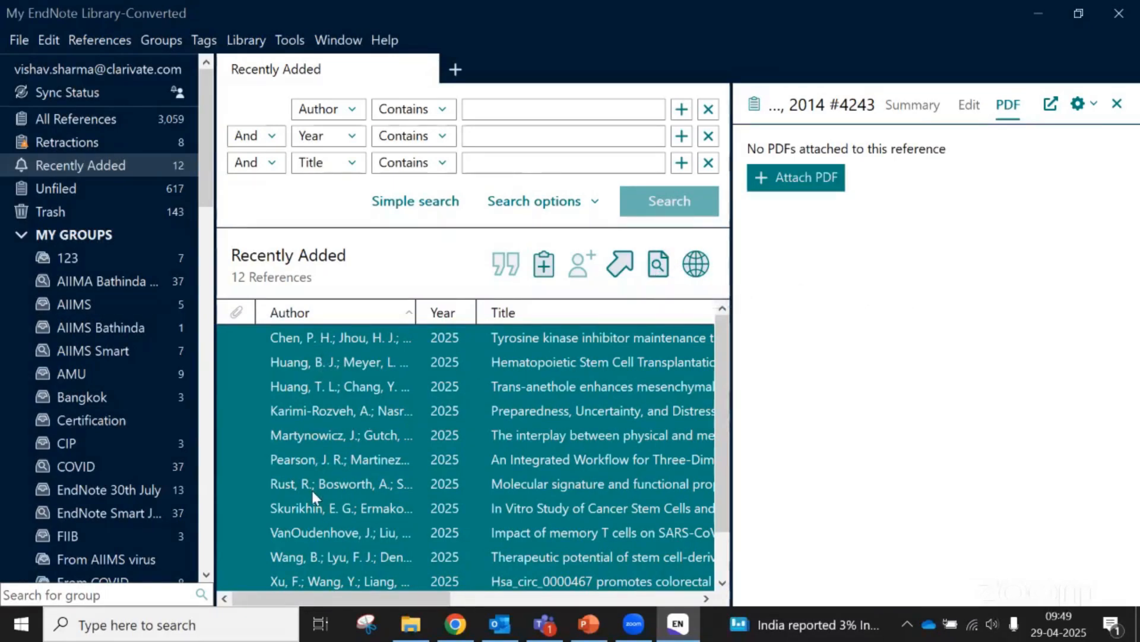
pyautogui.click(657, 265)
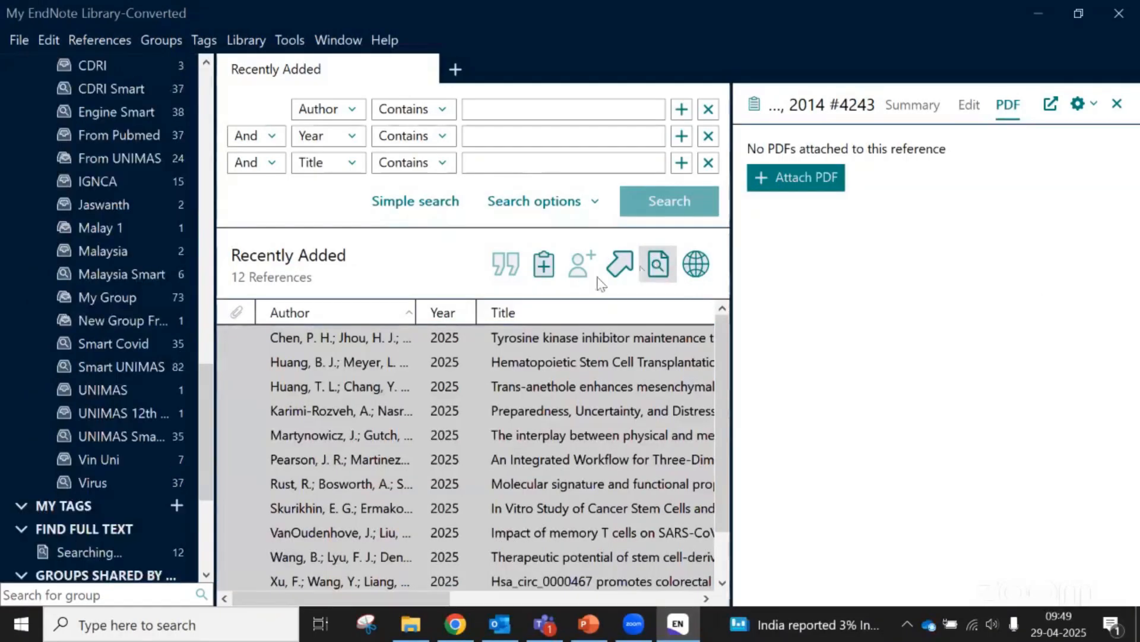
pyautogui.scroll(-3, 44, 382)
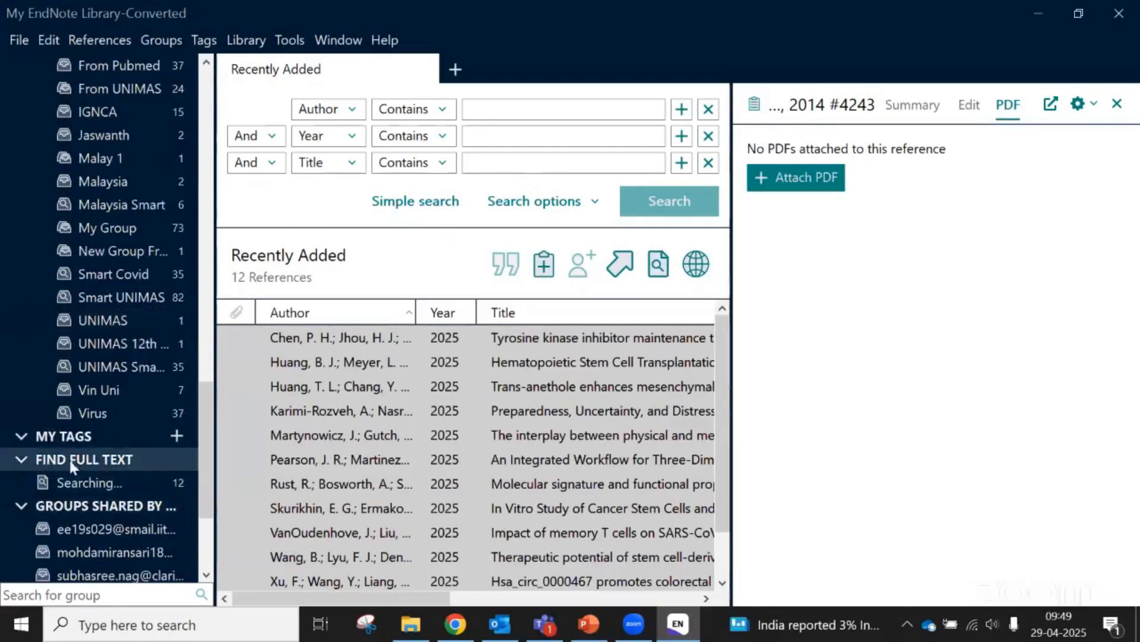
pyautogui.scroll(-3, 100, 455)
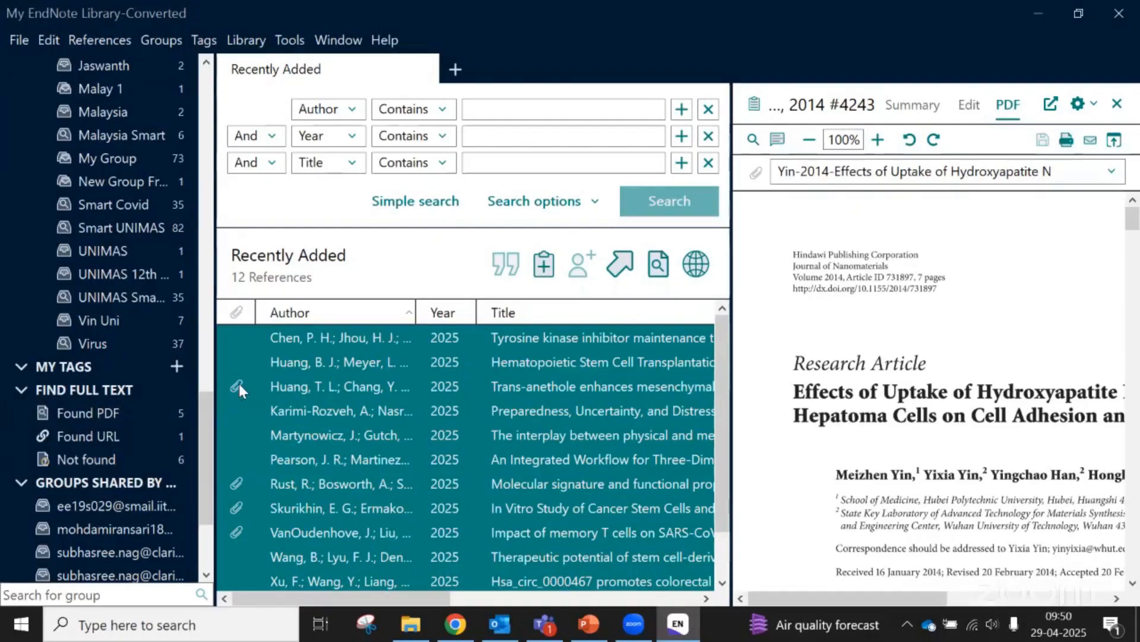
pyautogui.scroll(-1, 265, 433)
pyautogui.scroll(1, 267, 432)
# View the attached PDFs of the Trans-anethole, Rust 2025, Skurikhin, VanOudenhove and Yin 2014 references
pyautogui.click(322, 384)
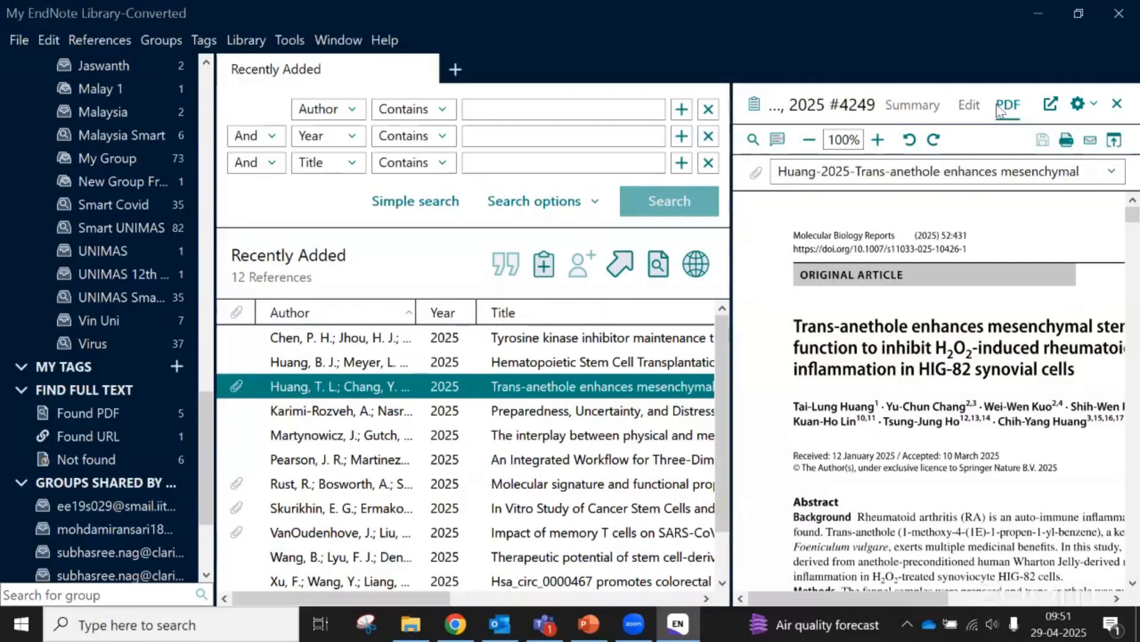
pyautogui.click(914, 108)
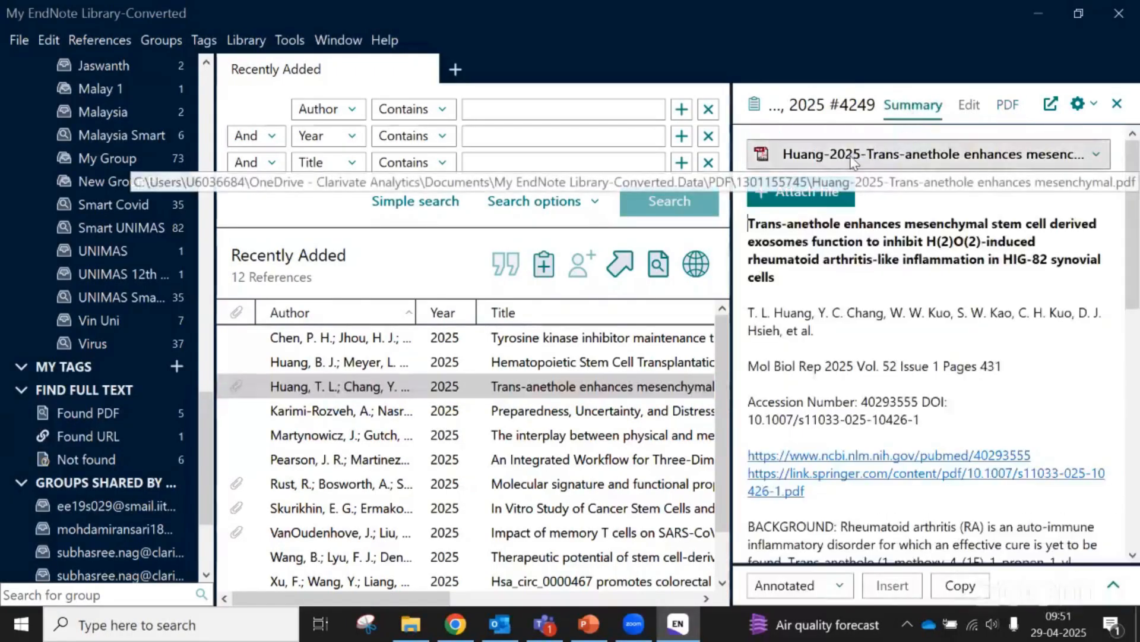
pyautogui.click(1008, 105)
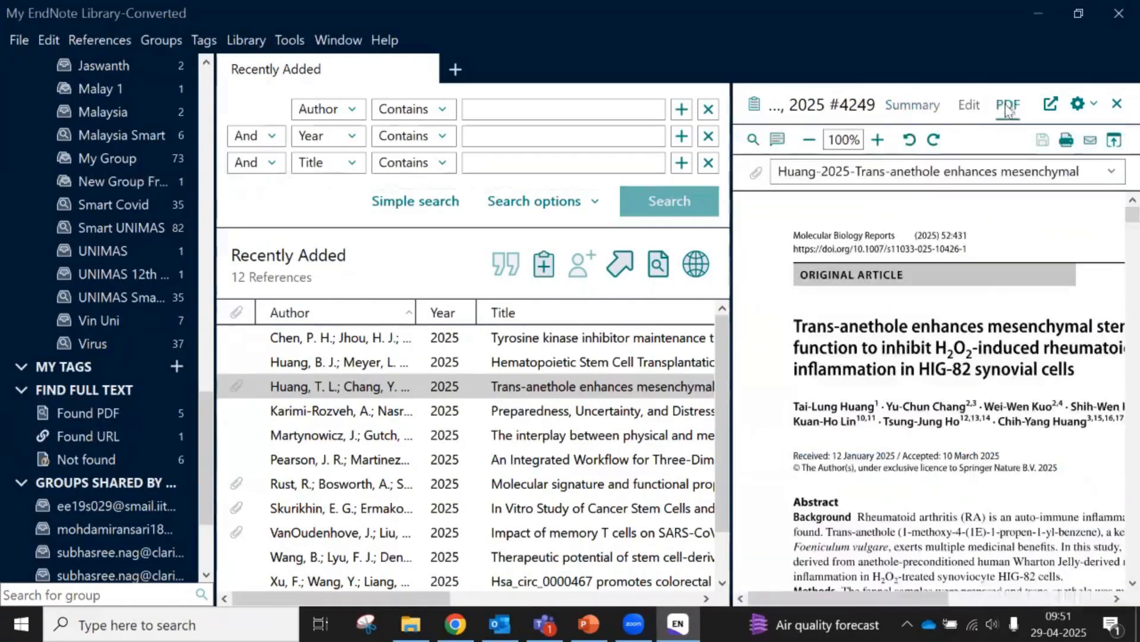
pyautogui.click(298, 488)
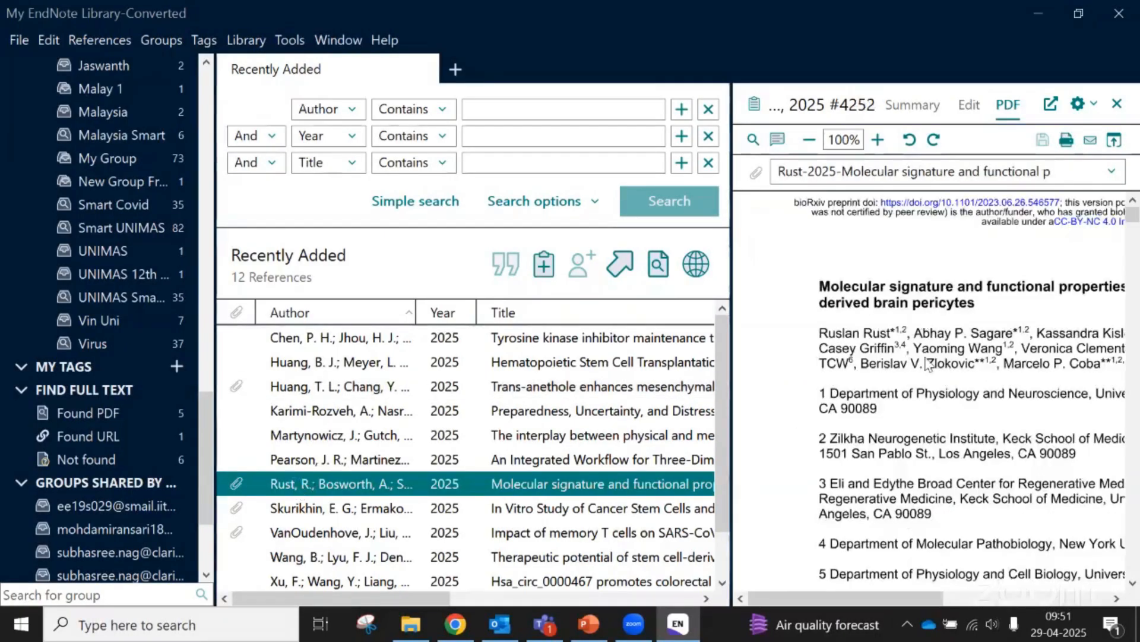
pyautogui.scroll(-1, 371, 401)
pyautogui.click(321, 466)
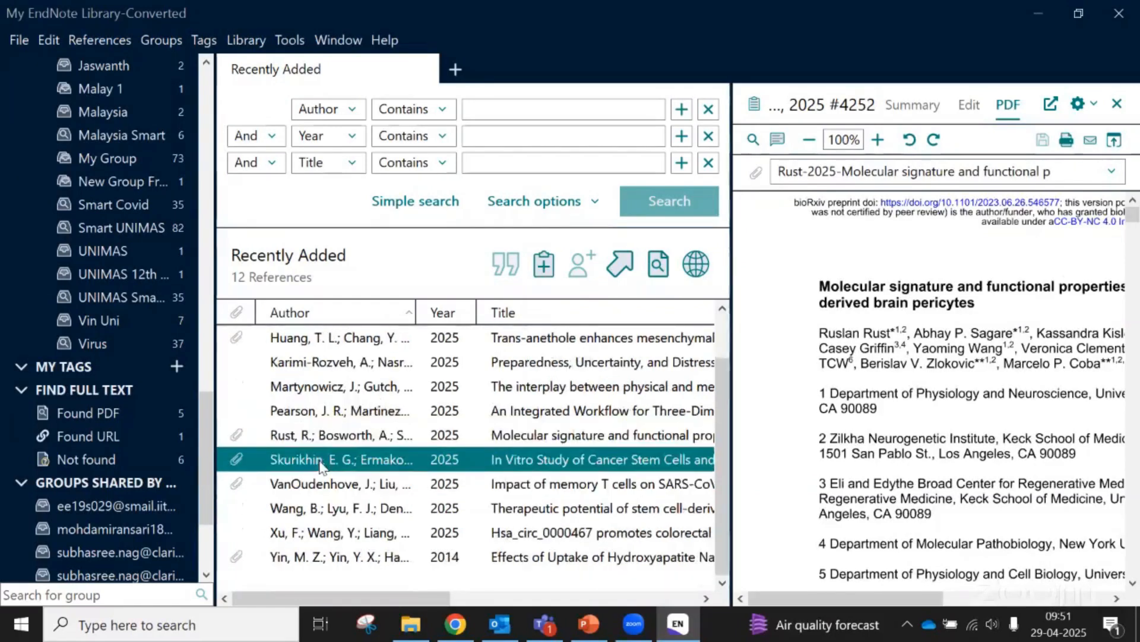
pyautogui.click(317, 484)
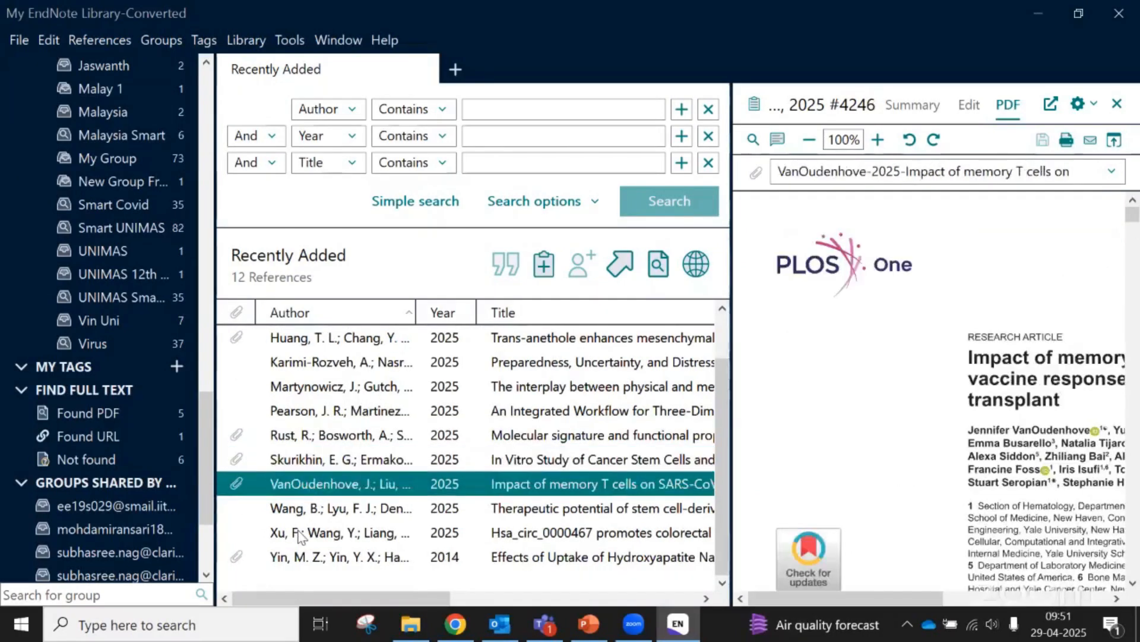
pyautogui.click(300, 555)
pyautogui.click(313, 438)
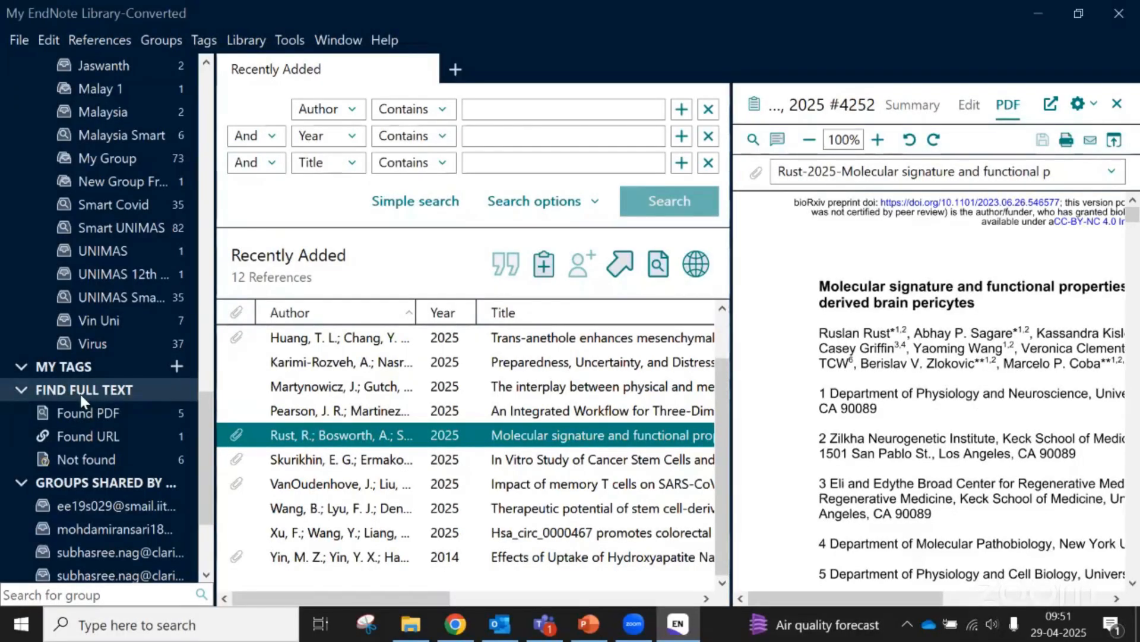
# Open the Rust 2025 PDF in its own window, scroll through it and close it
pyautogui.click(1050, 105)
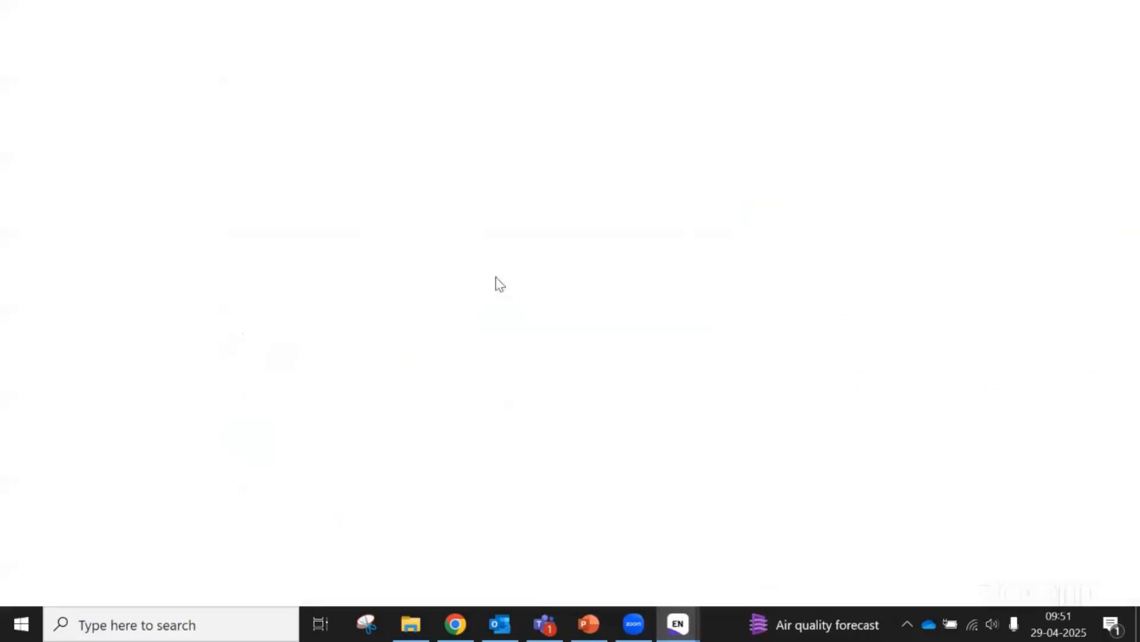
pyautogui.scroll(-6, 599, 332)
pyautogui.scroll(-4, 599, 335)
pyautogui.scroll(3, 596, 334)
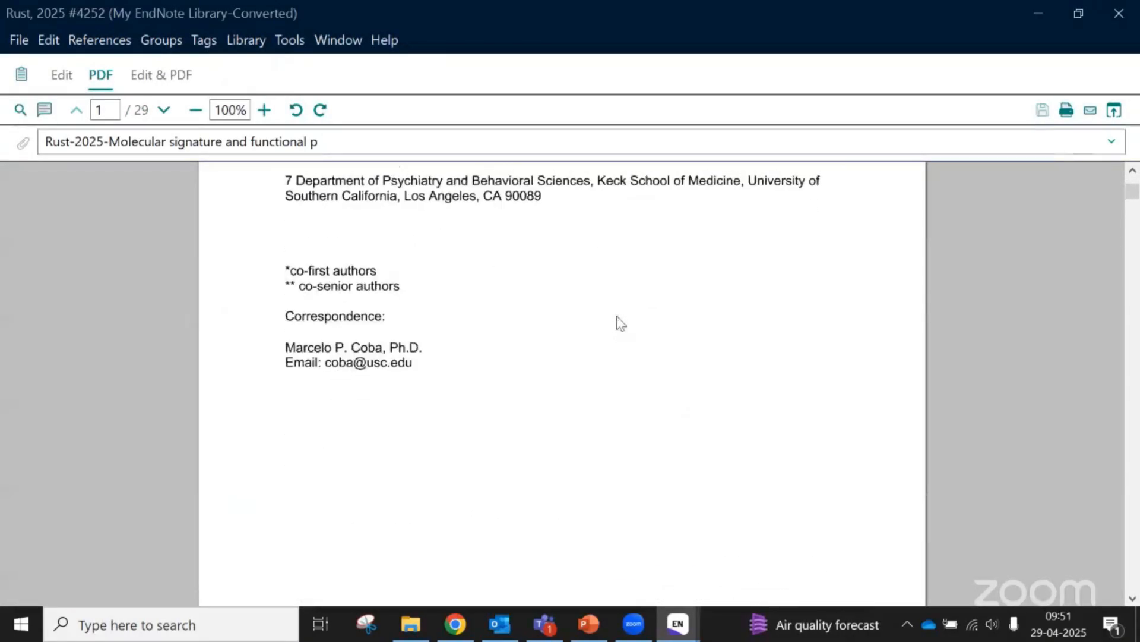
pyautogui.click(1120, 14)
# Show the Trans-anethole reference's summary details with its attached PDF listed
pyautogui.scroll(1, 408, 414)
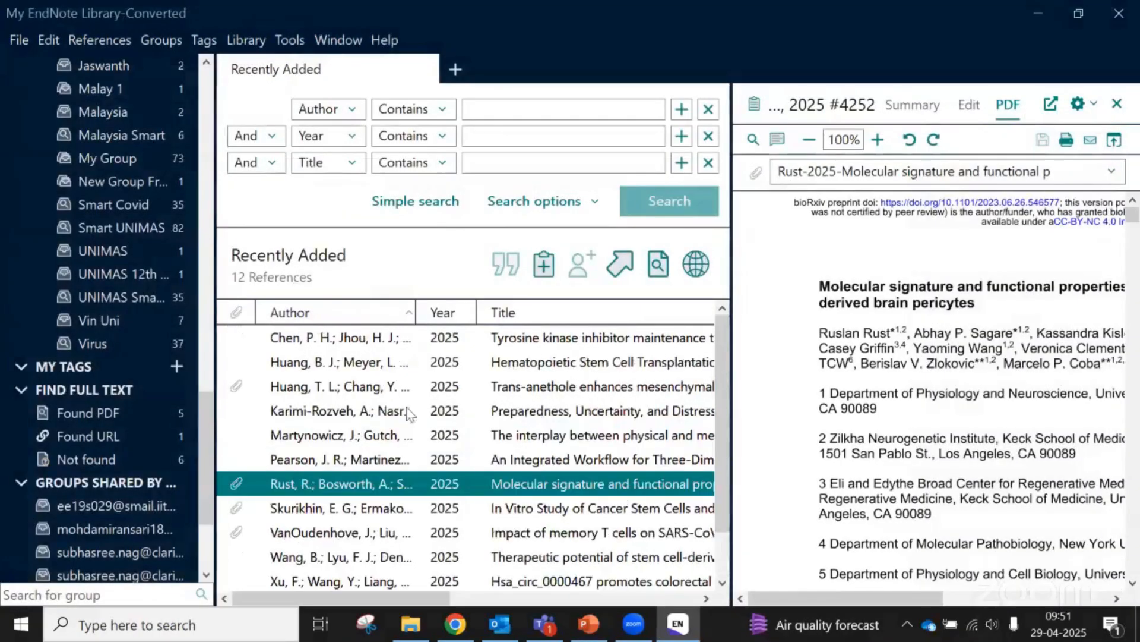
pyautogui.click(561, 387)
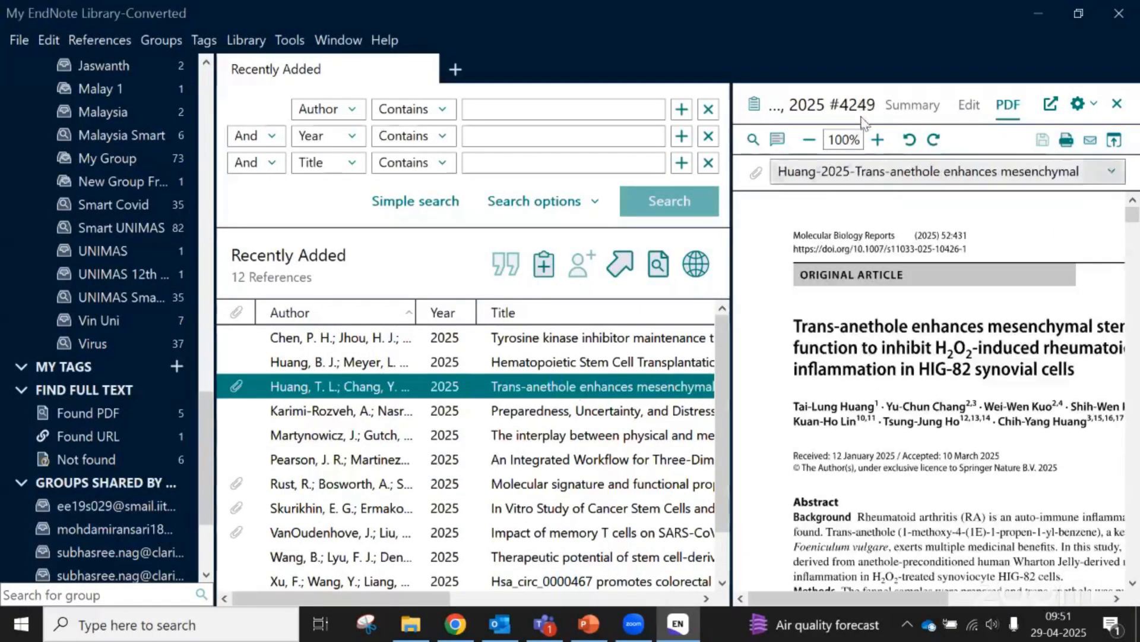
pyautogui.click(924, 107)
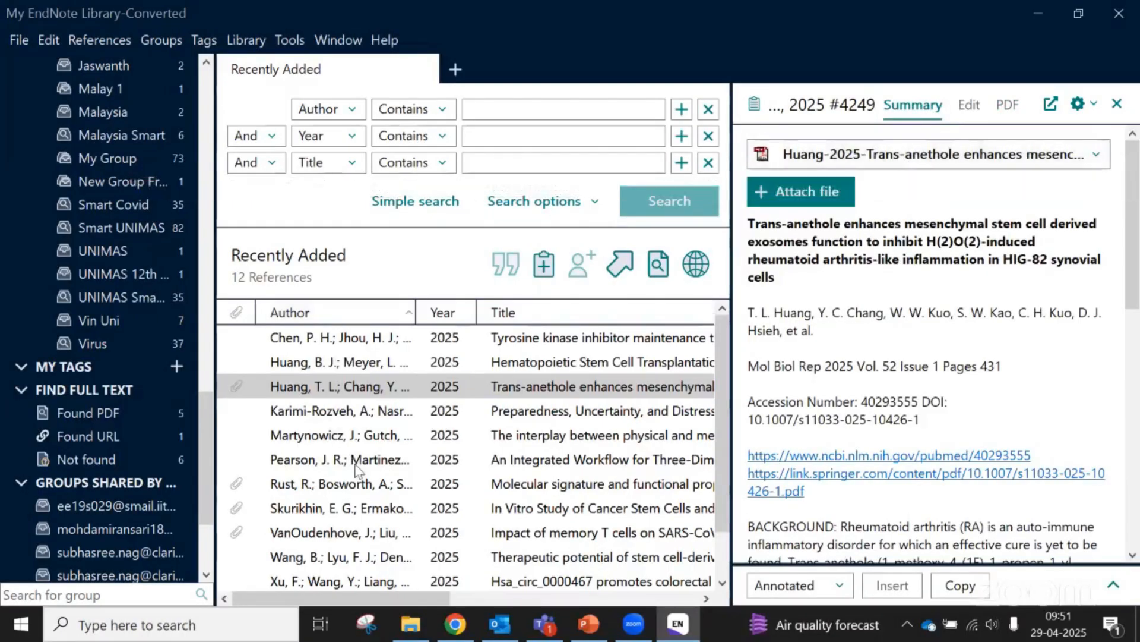
pyautogui.scroll(2, 122, 220)
pyautogui.scroll(12, 120, 209)
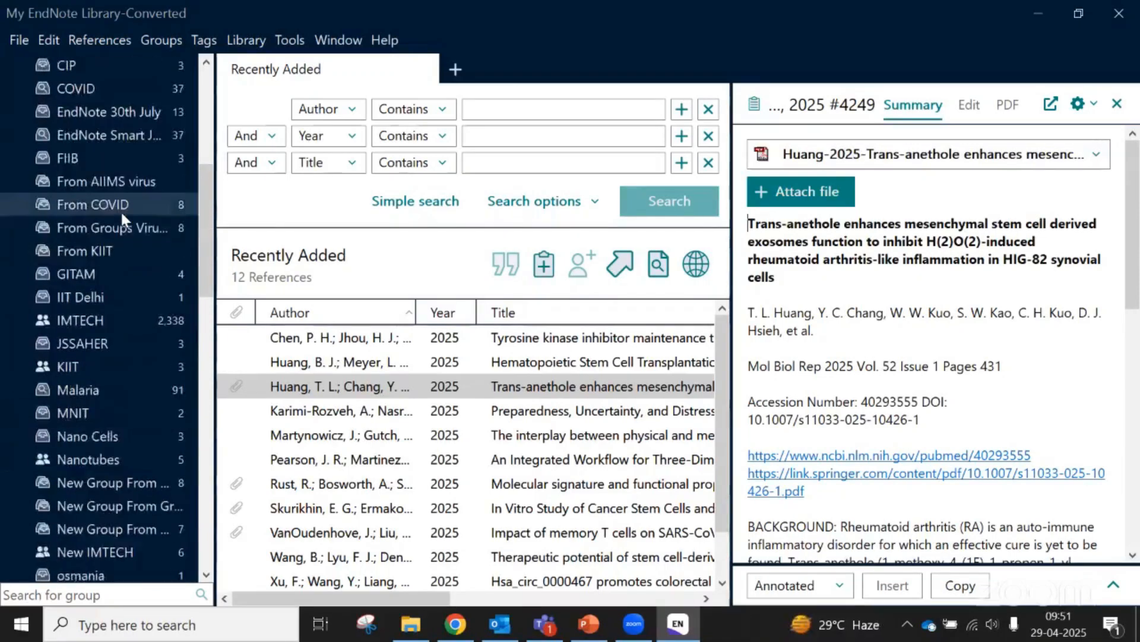
pyautogui.scroll(6, 120, 210)
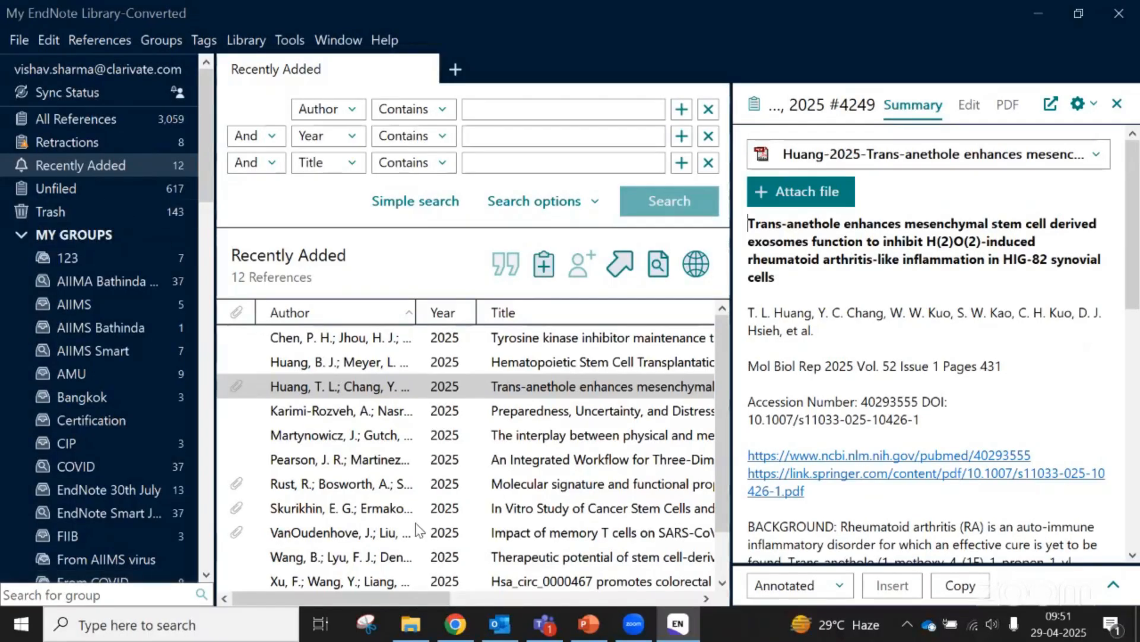
pyautogui.moveTo(462, 635)
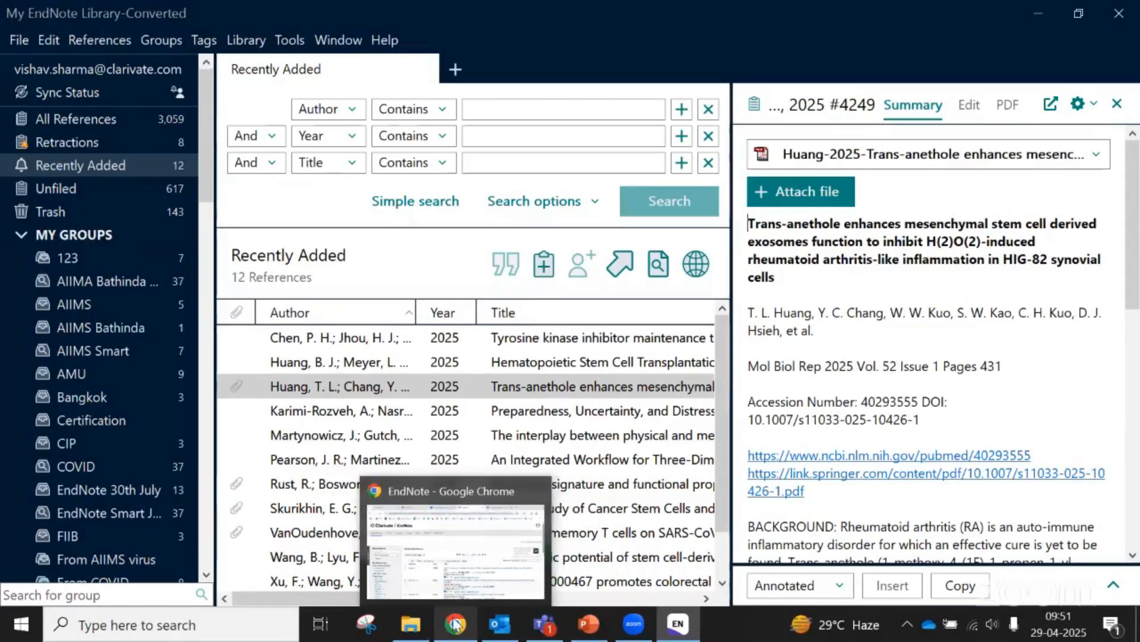
# Bring up the EndNote Web All My References page, then minimize all windows to the desktop
pyautogui.click(458, 629)
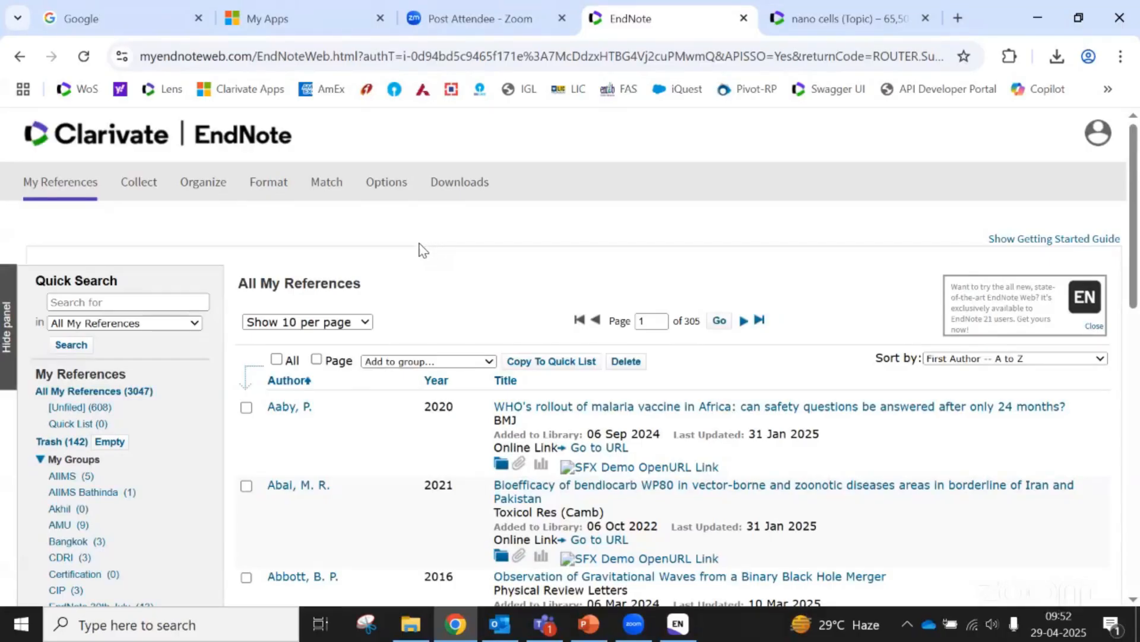
pyautogui.click(1139, 624)
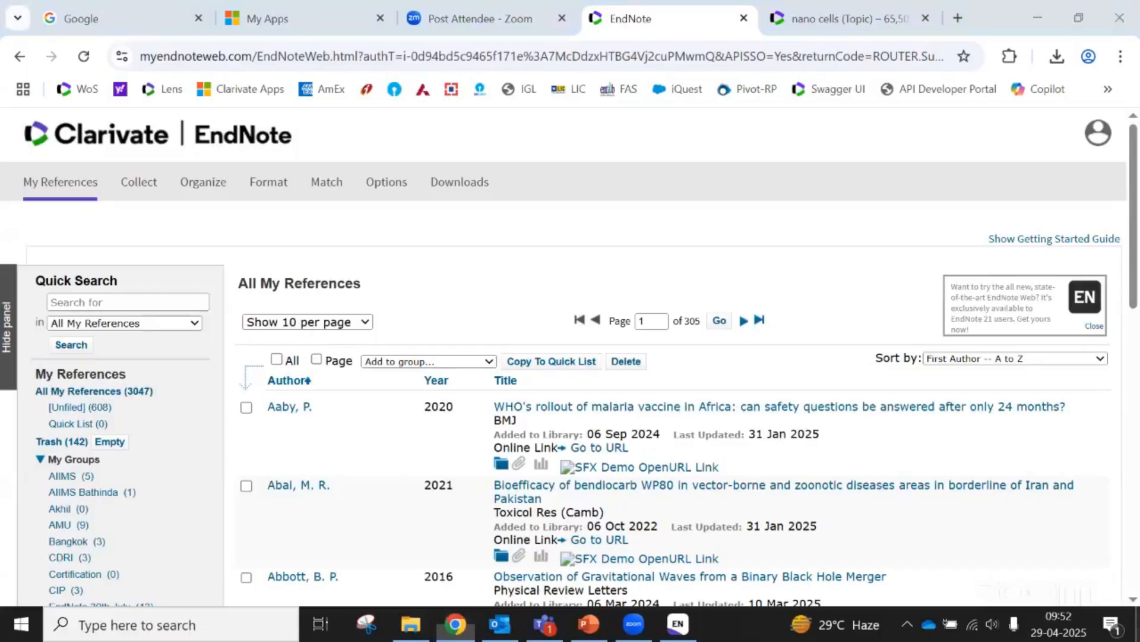
pyautogui.click(638, 255)
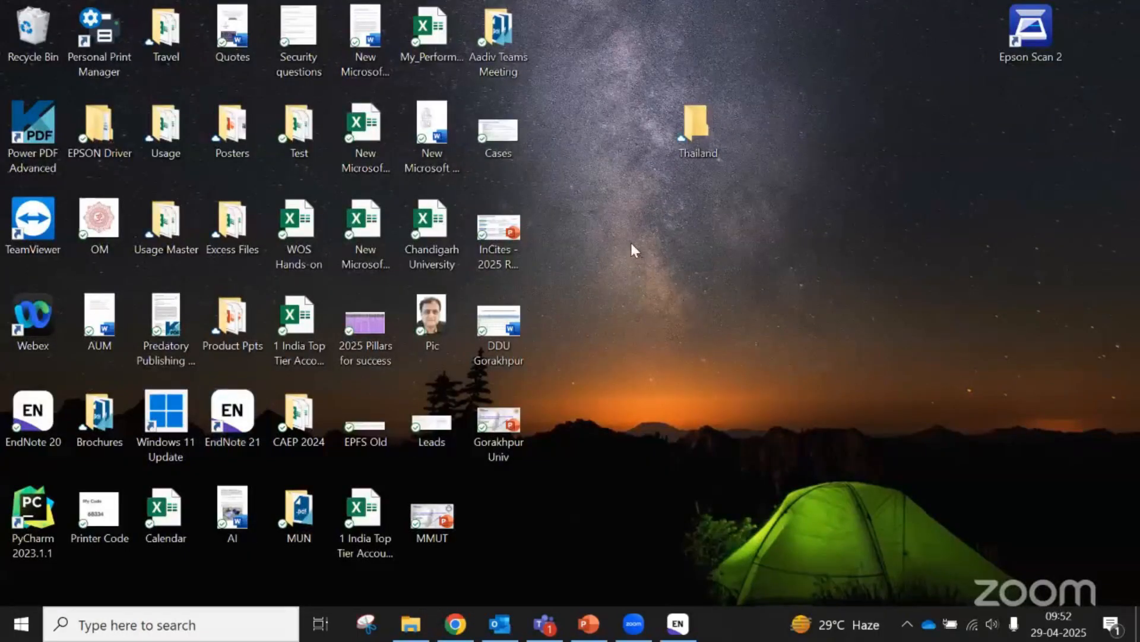
# Create a new Word document on the desktop, open it and generate sample text with =rand()
pyautogui.rightClick(631, 244)
pyautogui.moveTo(716, 544)
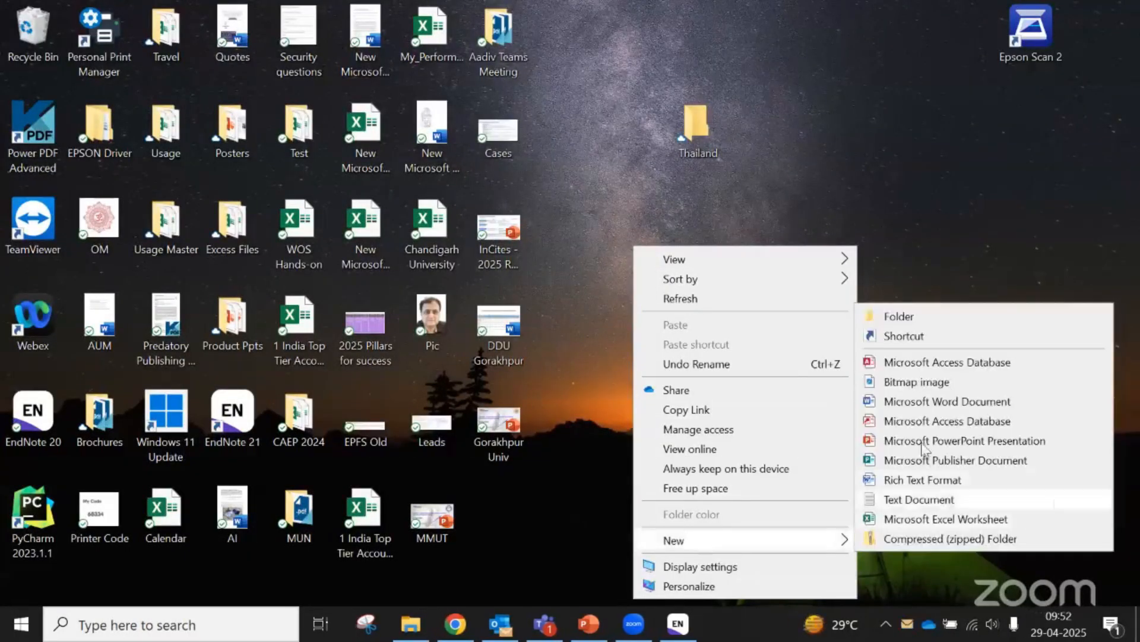
pyautogui.click(913, 403)
pyautogui.press('Return')
pyautogui.doubleClick(631, 321)
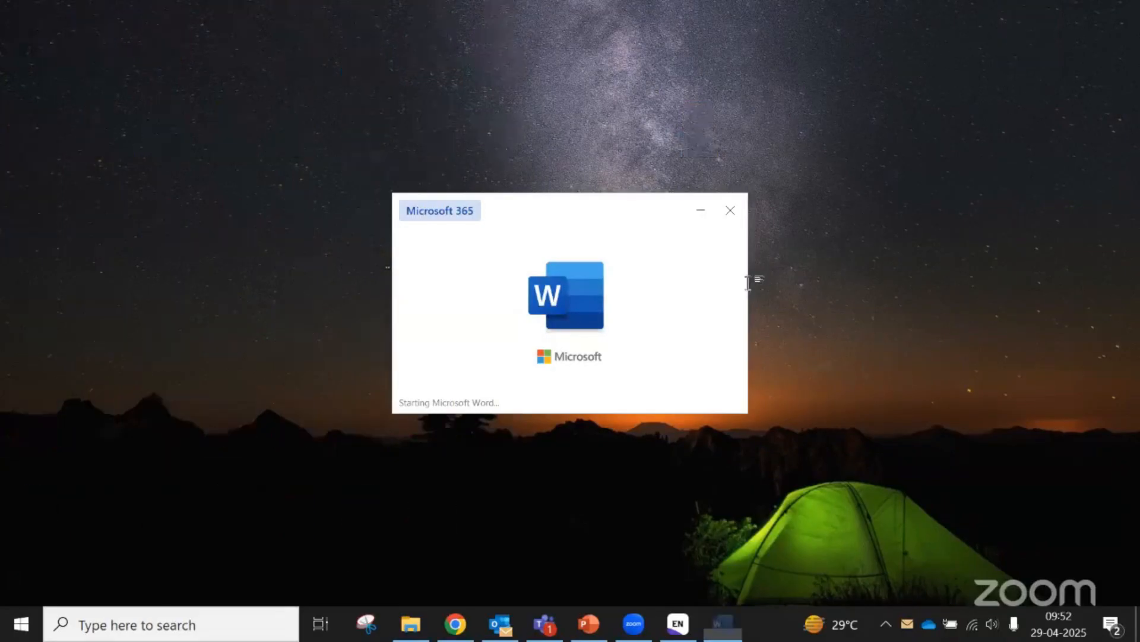
pyautogui.write('=rand()')
pyautogui.press('Return')
# Delete the last three sample paragraphs, leaving two
pyautogui.scroll(-3, 386, 416)
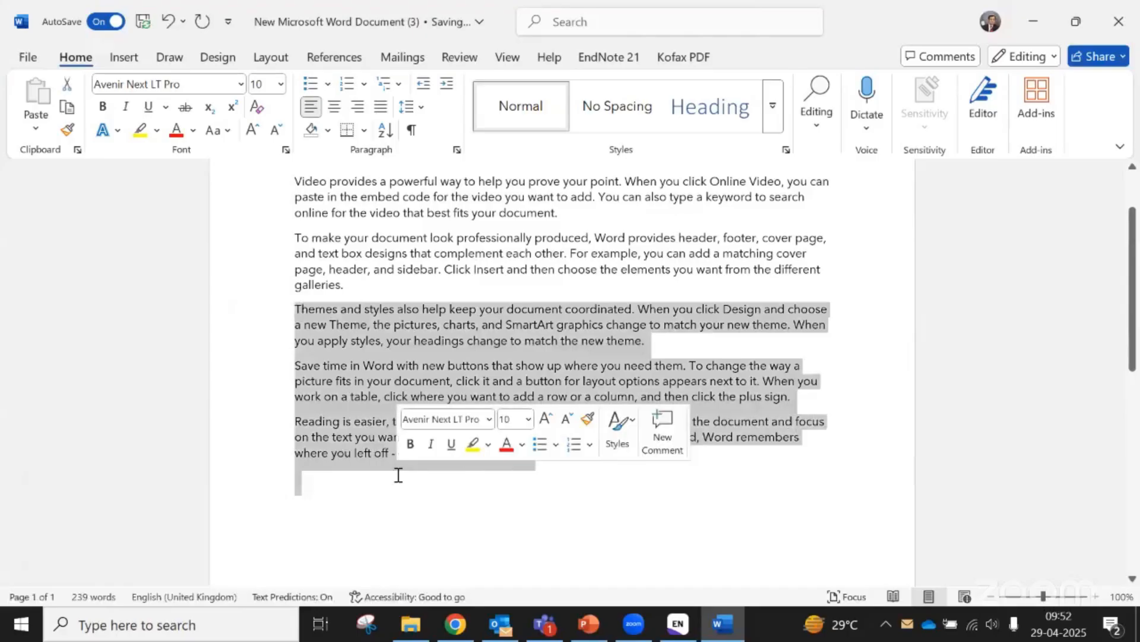
pyautogui.press('Delete')
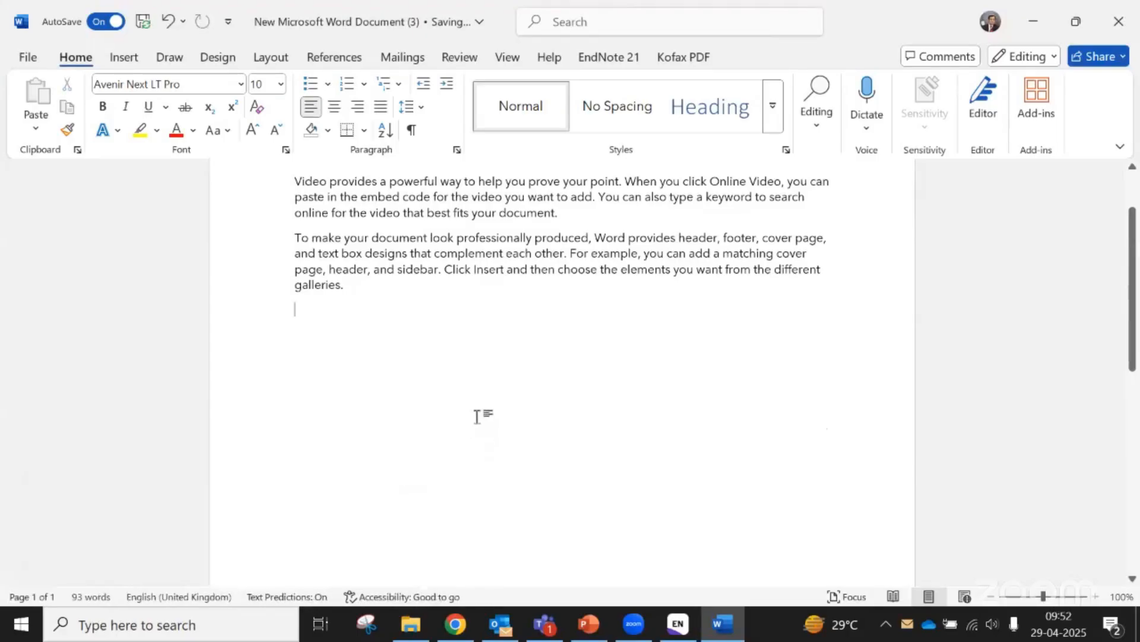
pyautogui.scroll(2, 474, 413)
# Select the two remaining paragraphs, then place the insertion point on the empty last line
pyautogui.moveTo(294, 266); pyautogui.dragTo(368, 375)
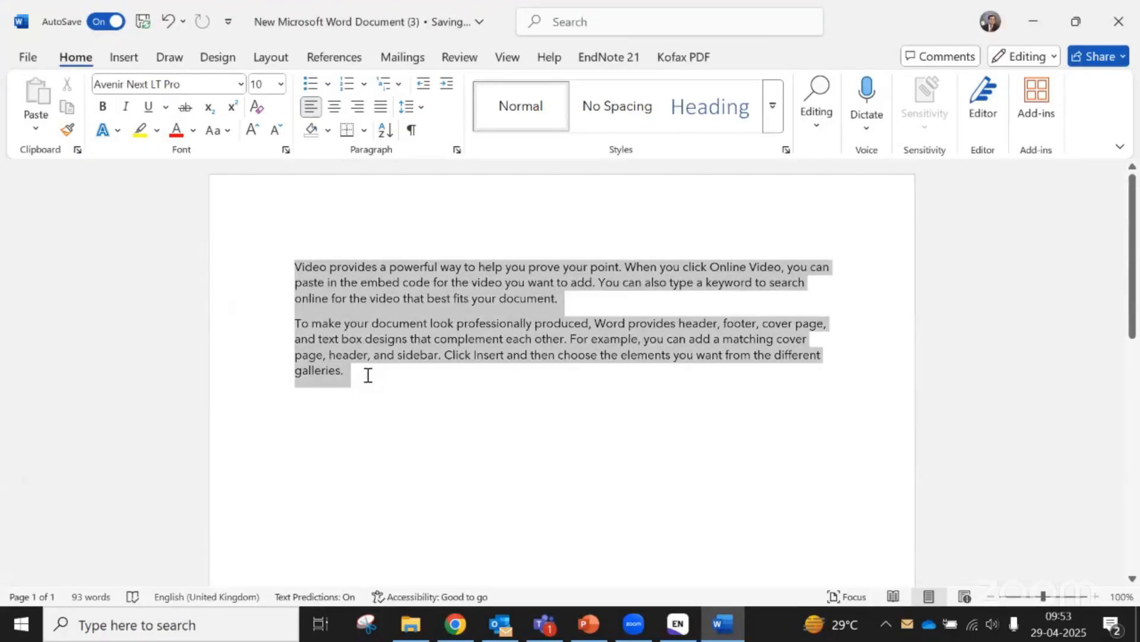
pyautogui.click(379, 400)
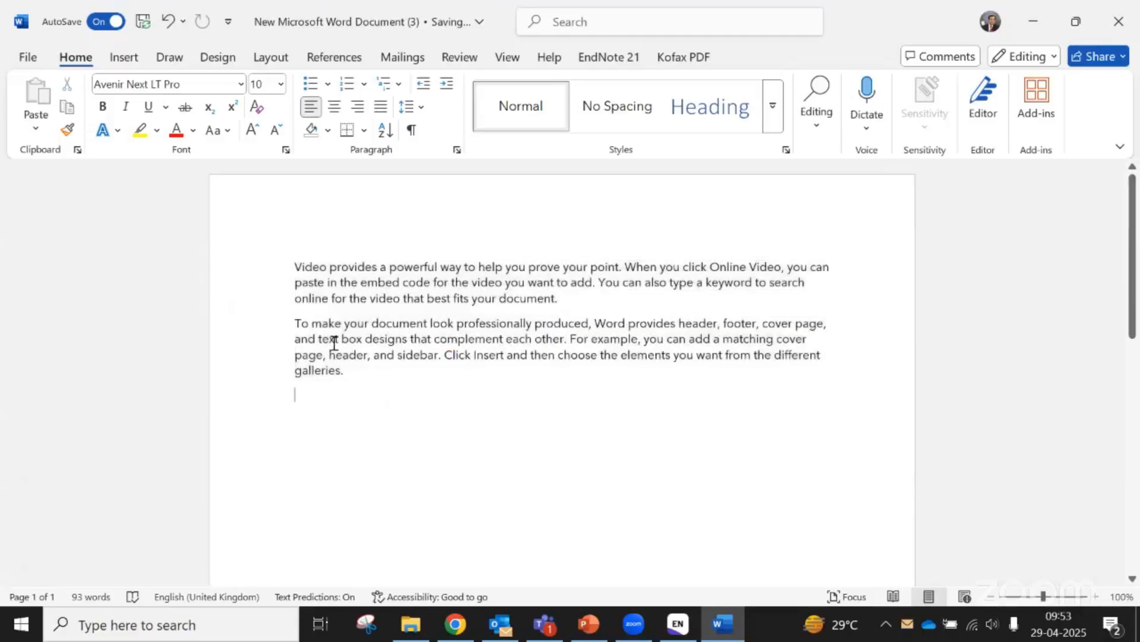
pyautogui.moveTo(298, 265); pyautogui.dragTo(398, 416)
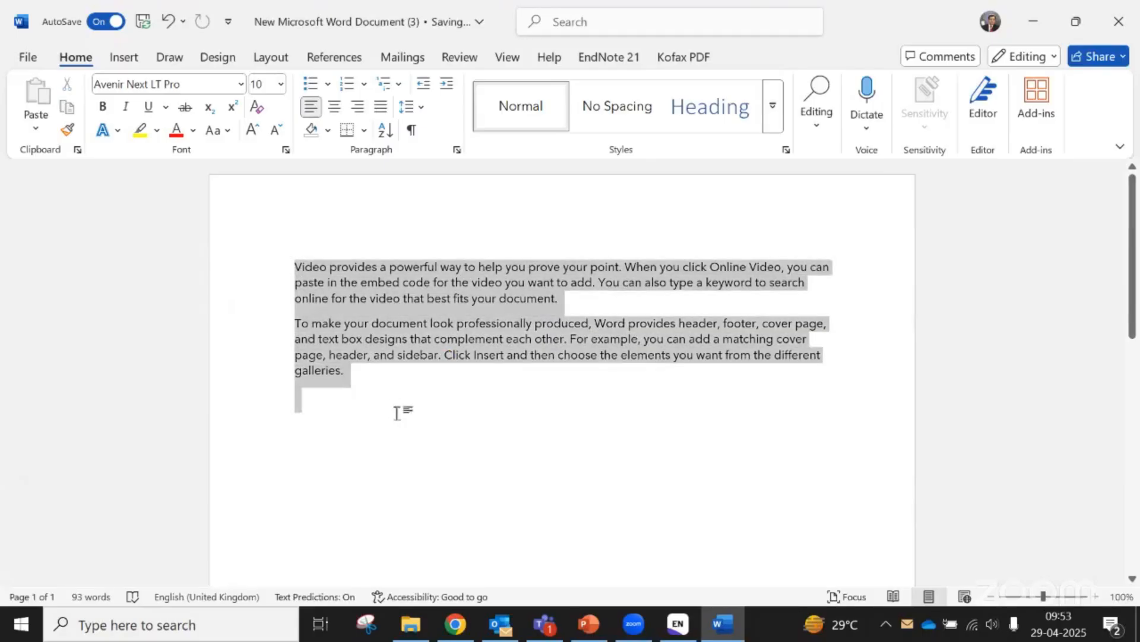
pyautogui.click(330, 321)
pyautogui.moveTo(292, 265); pyautogui.dragTo(375, 415)
pyautogui.click(364, 449)
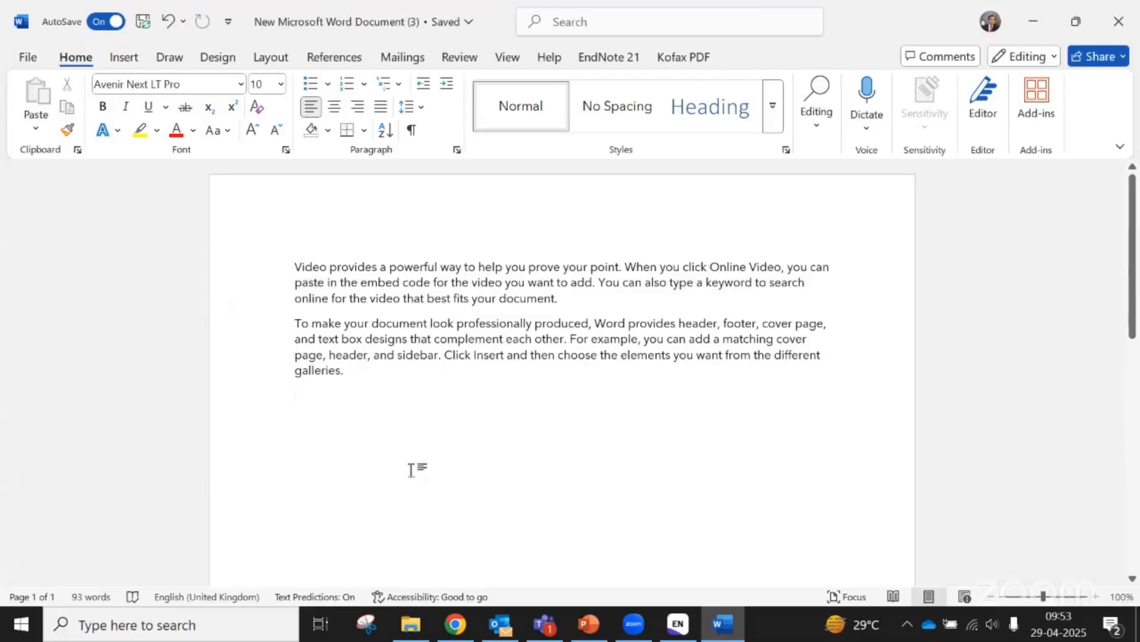
pyautogui.moveTo(293, 266); pyautogui.dragTo(373, 391)
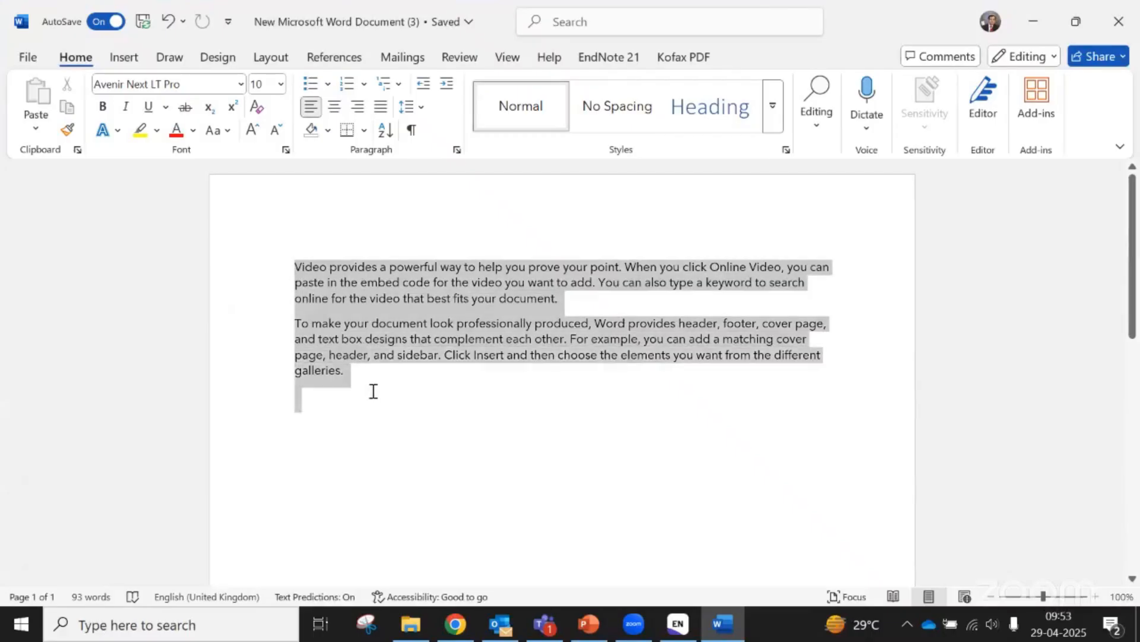
pyautogui.click(300, 266)
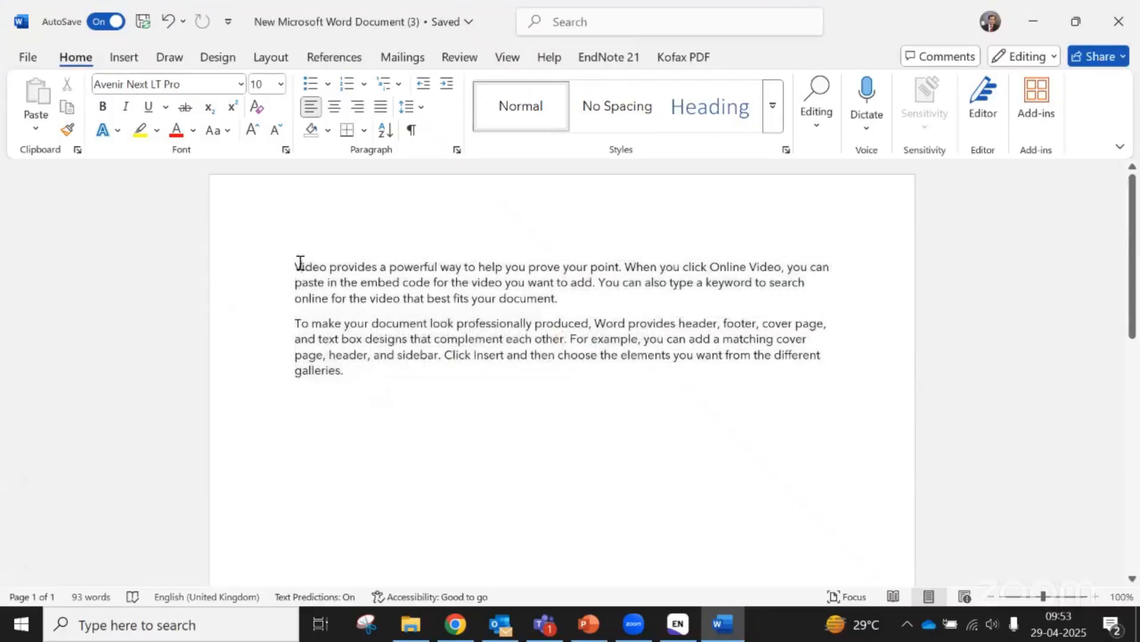
pyautogui.moveTo(295, 263); pyautogui.dragTo(388, 425)
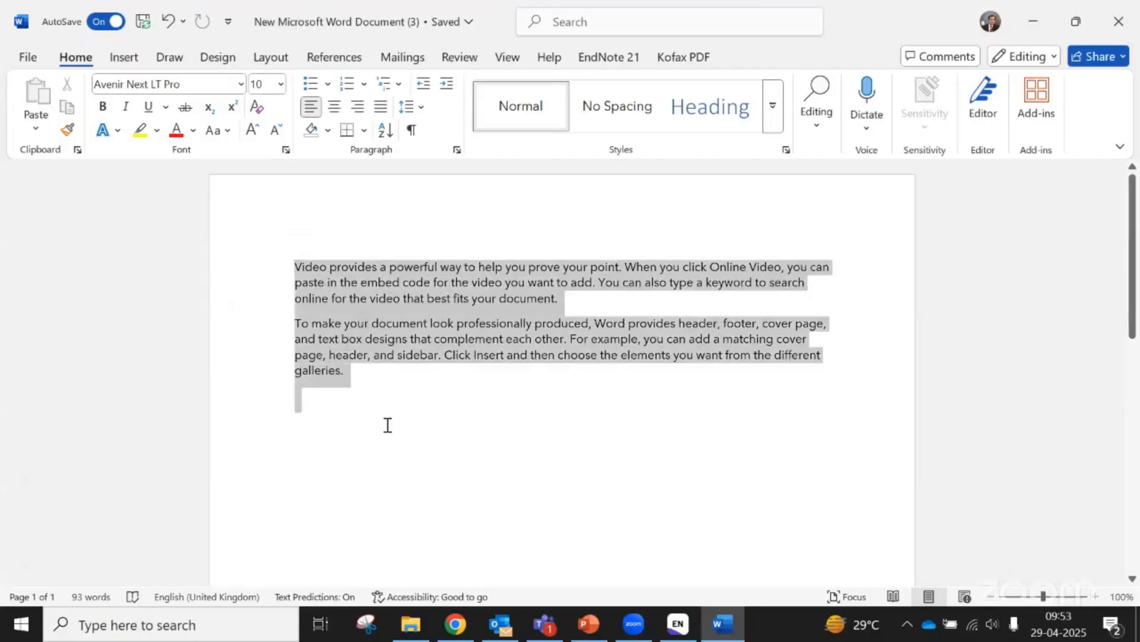
pyautogui.click(322, 420)
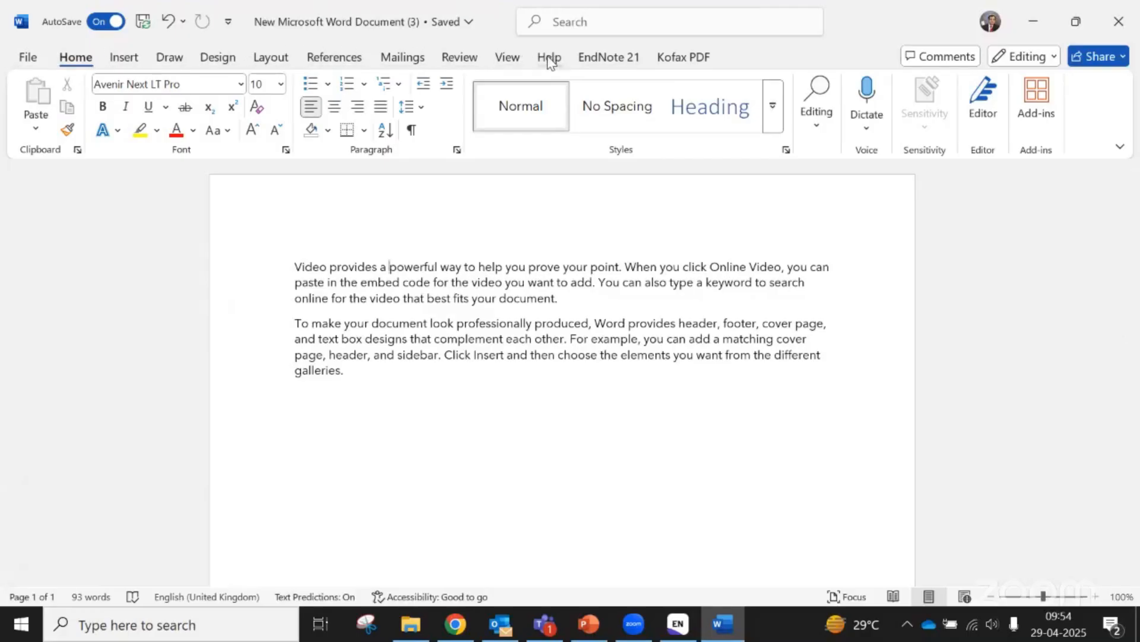
# Set the EndNote citation style to IEEE and start Insert Citation from the empty line
pyautogui.click(612, 58)
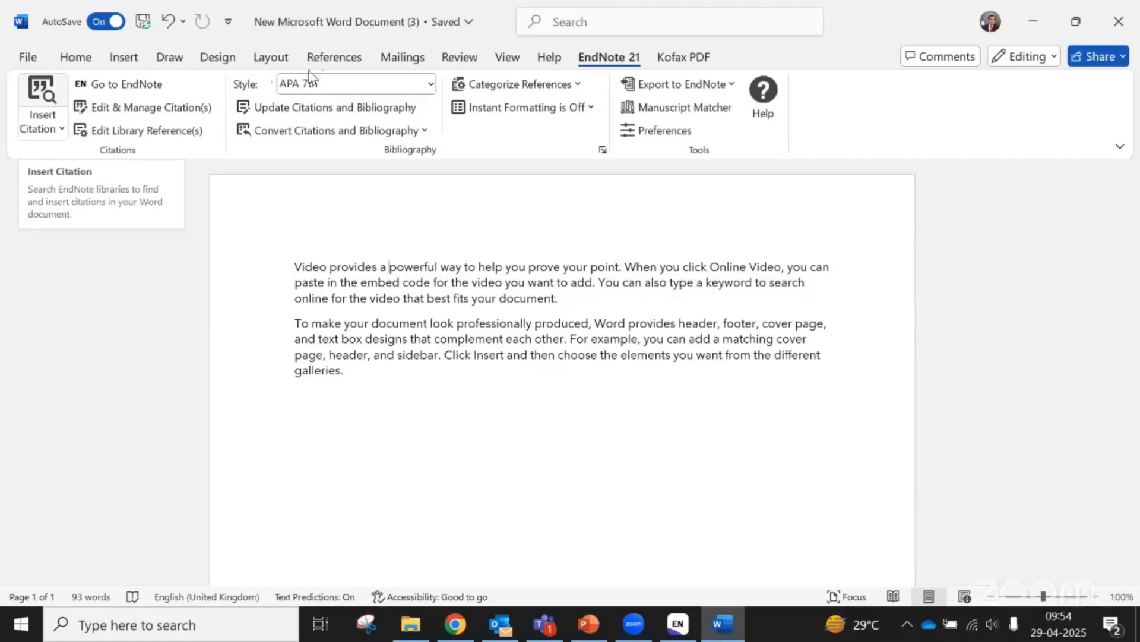
pyautogui.click(416, 84)
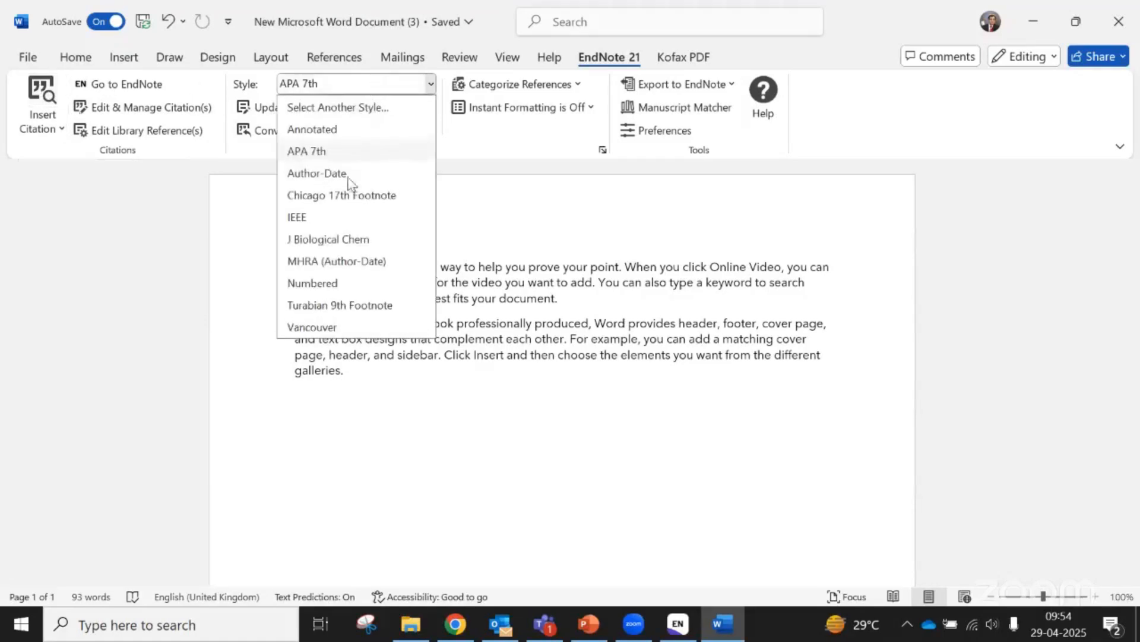
pyautogui.click(330, 217)
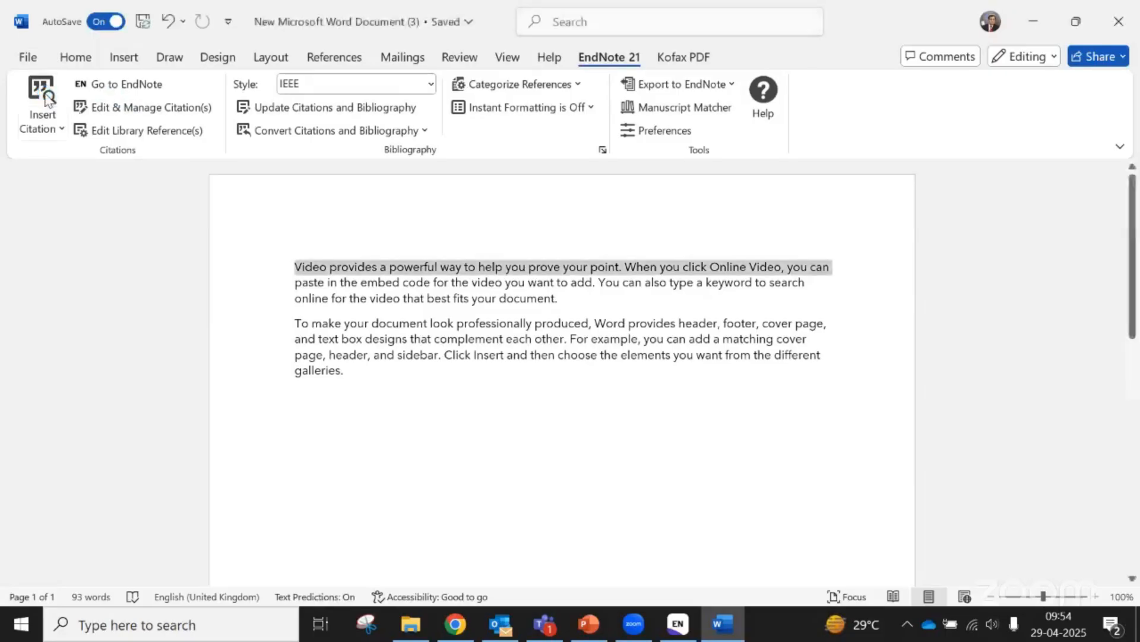
pyautogui.click(441, 393)
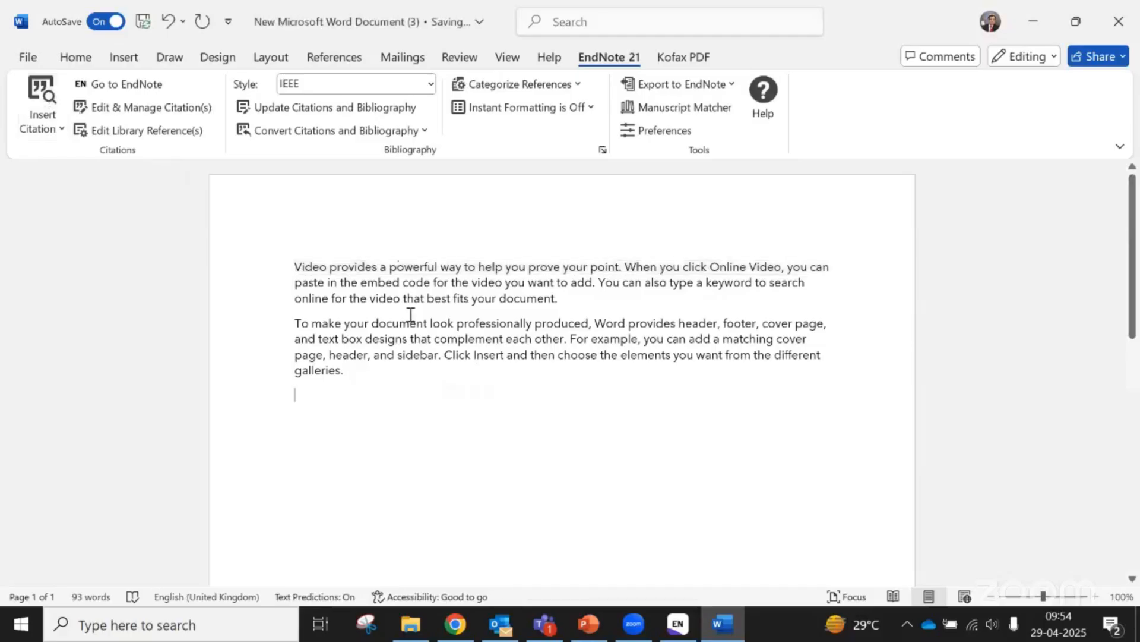
pyautogui.click(27, 101)
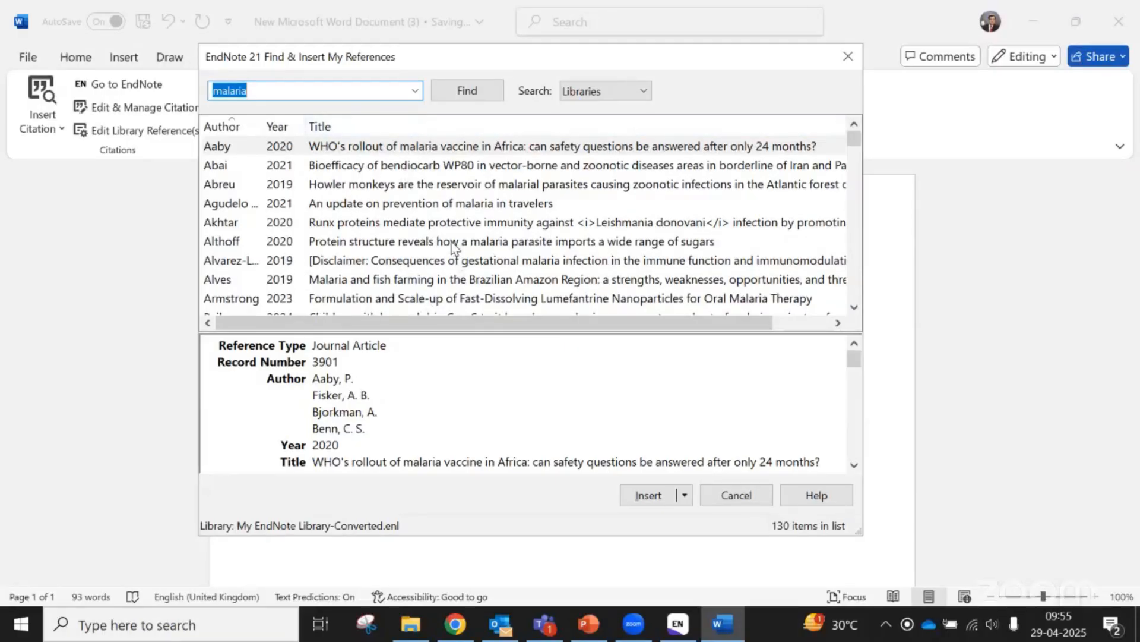
# Search the library for 'engine' and insert the 2016 Agarwal spray evolution paper as a citation
pyautogui.click(268, 91)
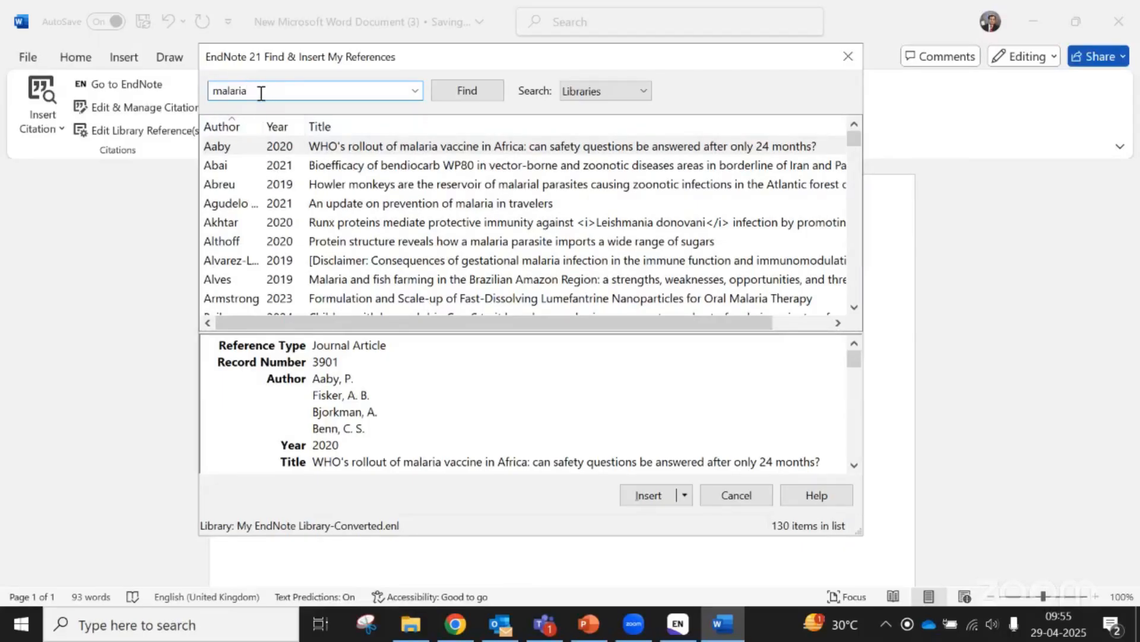
pyautogui.moveTo(247, 93); pyautogui.dragTo(211, 93)
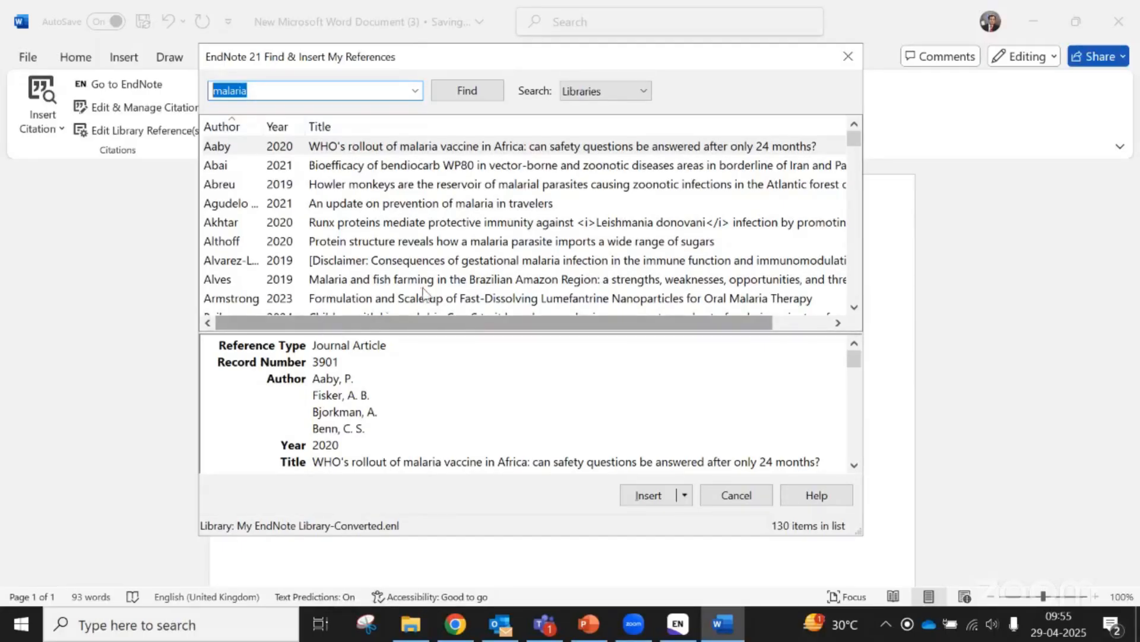
pyautogui.click(262, 95)
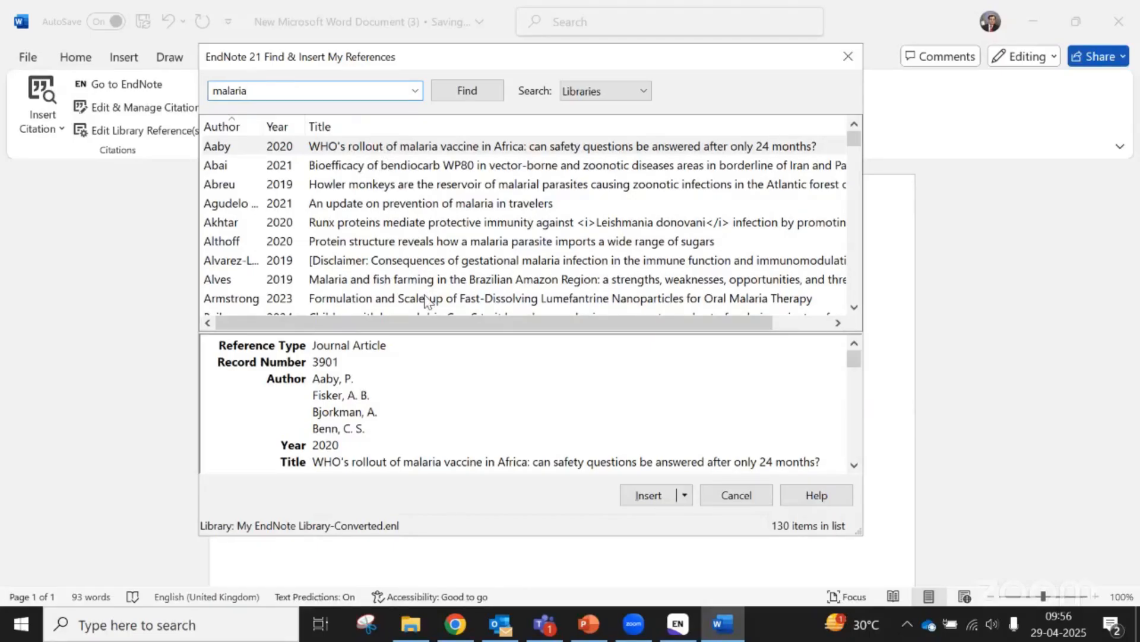
pyautogui.moveTo(257, 92); pyautogui.dragTo(204, 92)
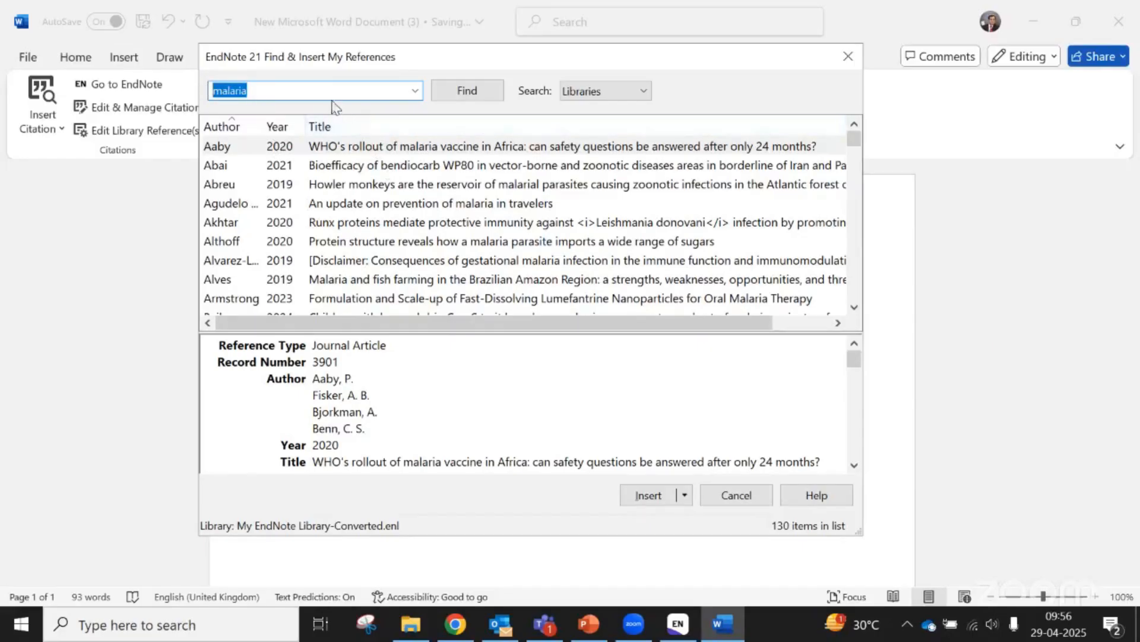
pyautogui.write('engine')
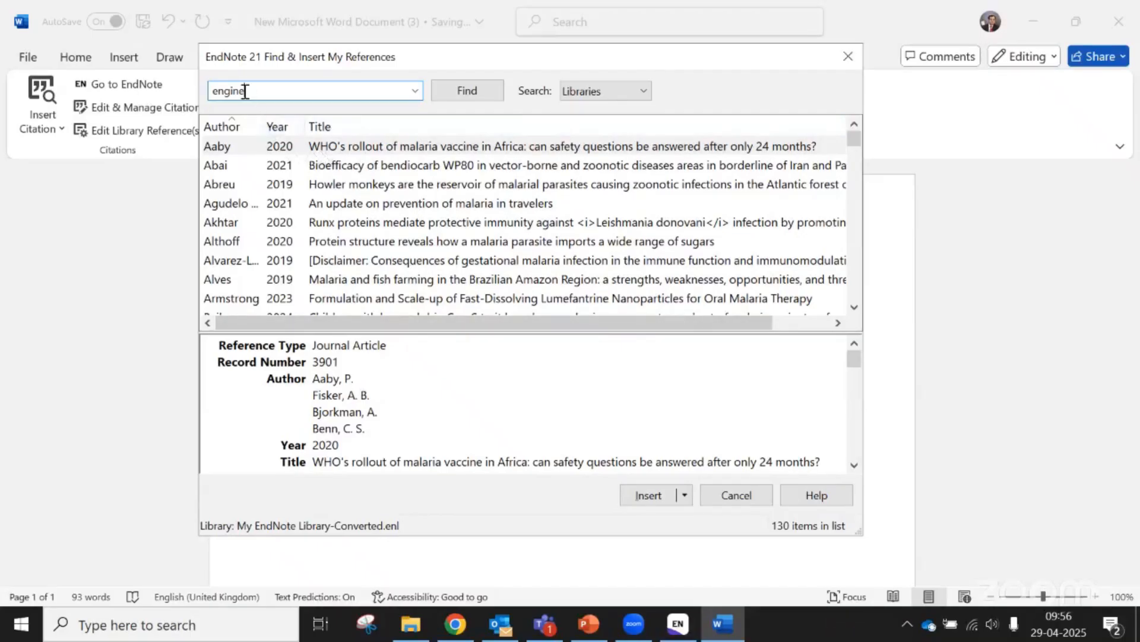
pyautogui.click(456, 91)
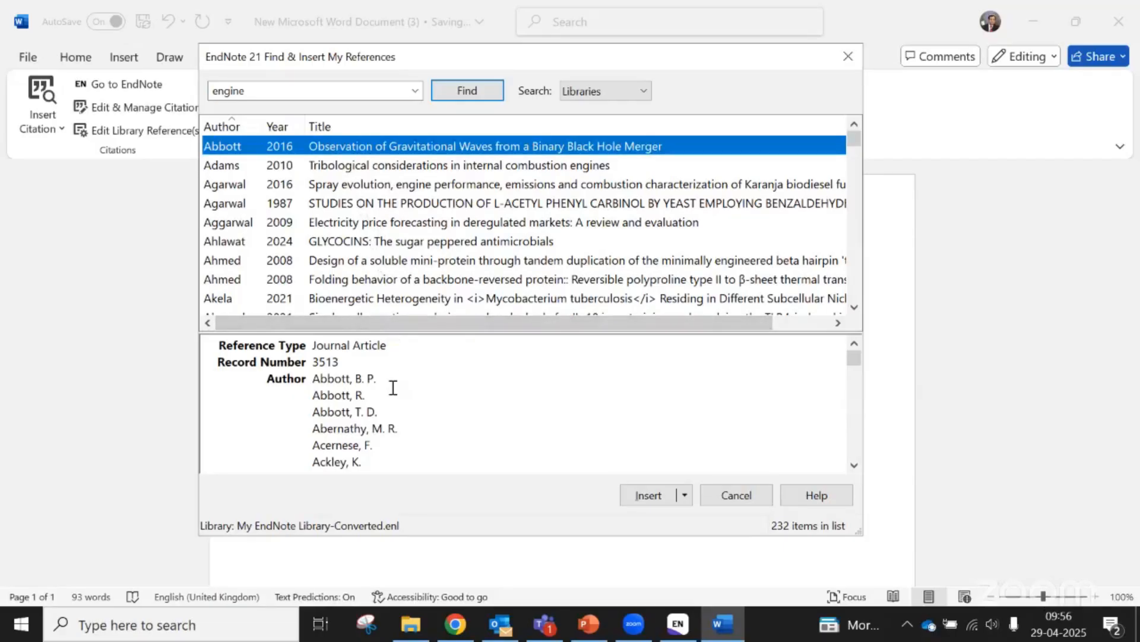
pyautogui.click(323, 191)
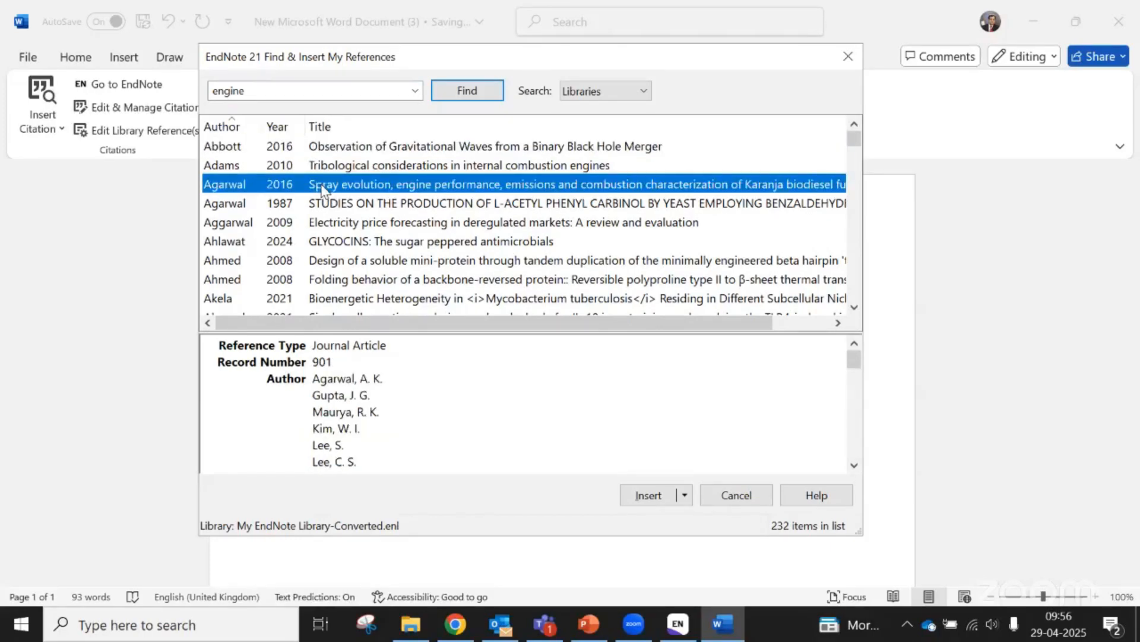
pyautogui.click(651, 499)
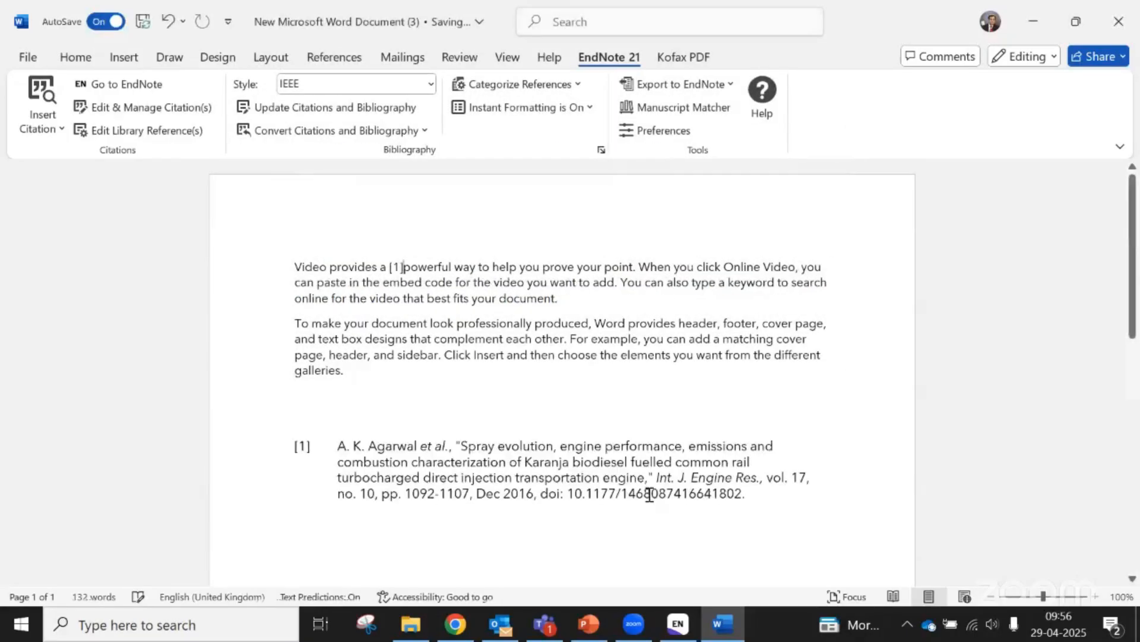
# Select the inserted [1] citation field in the first line
pyautogui.click(395, 271)
pyautogui.doubleClick(395, 271)
pyautogui.click(413, 266)
# Inspect both paragraphs and the [1] bibliography entry, ending on the line after 'galleries.'
pyautogui.moveTo(297, 261); pyautogui.dragTo(354, 382)
pyautogui.click(335, 387)
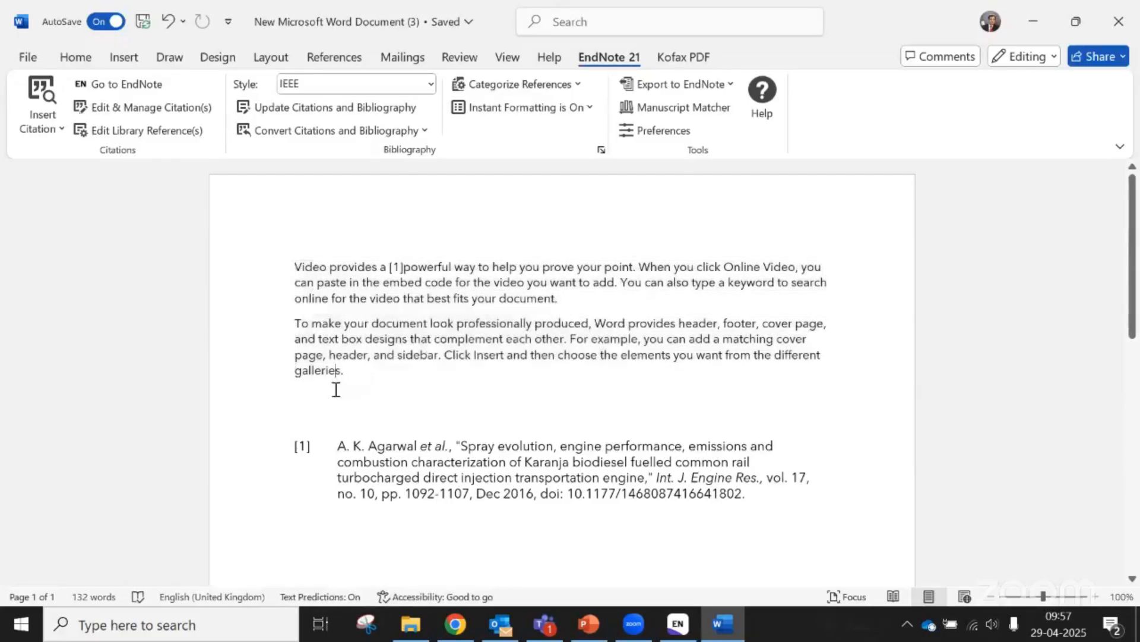
pyautogui.click(323, 402)
pyautogui.click(292, 418)
pyautogui.moveTo(336, 445); pyautogui.dragTo(749, 497)
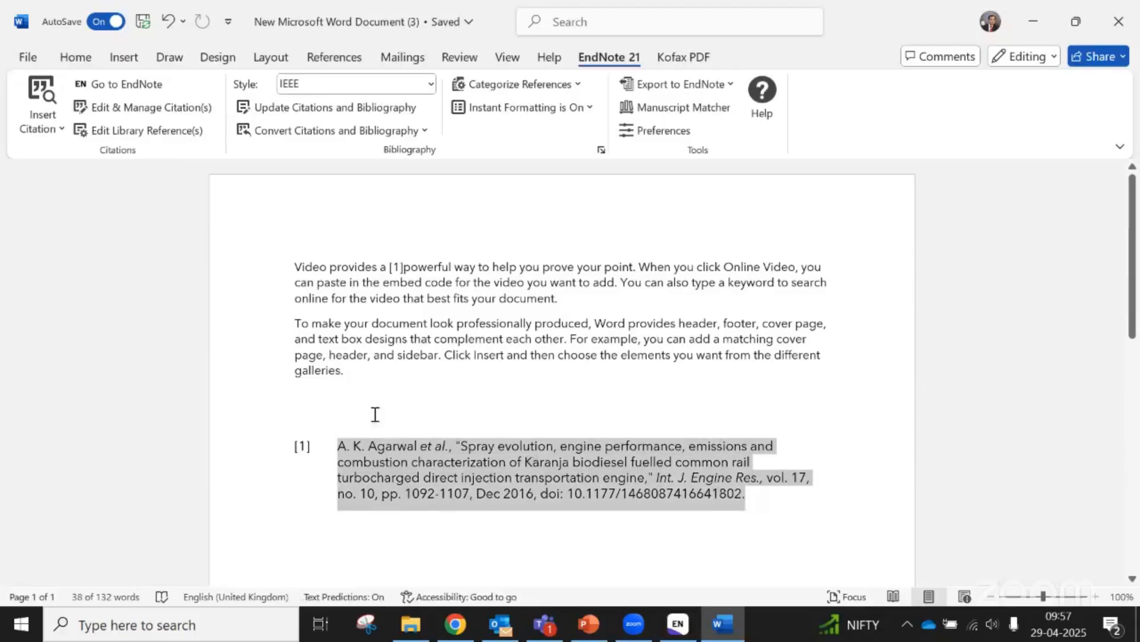
pyautogui.click(327, 386)
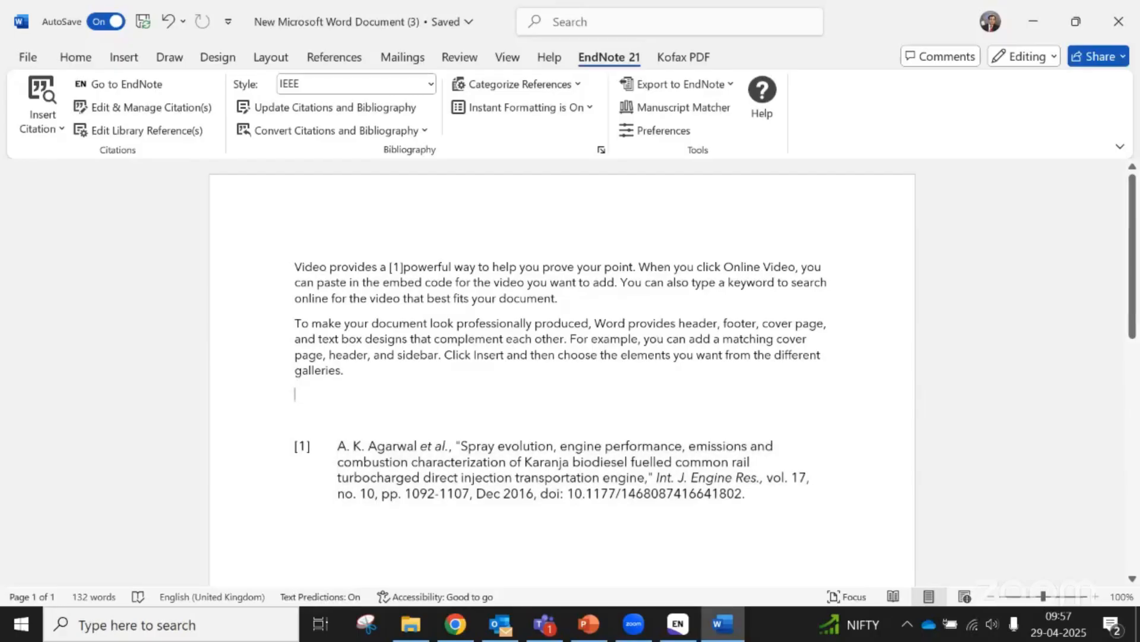
# Generate a third sample paragraph with =rand(1,3), correcting the mistyped formula first
pyautogui.write('=rand(')
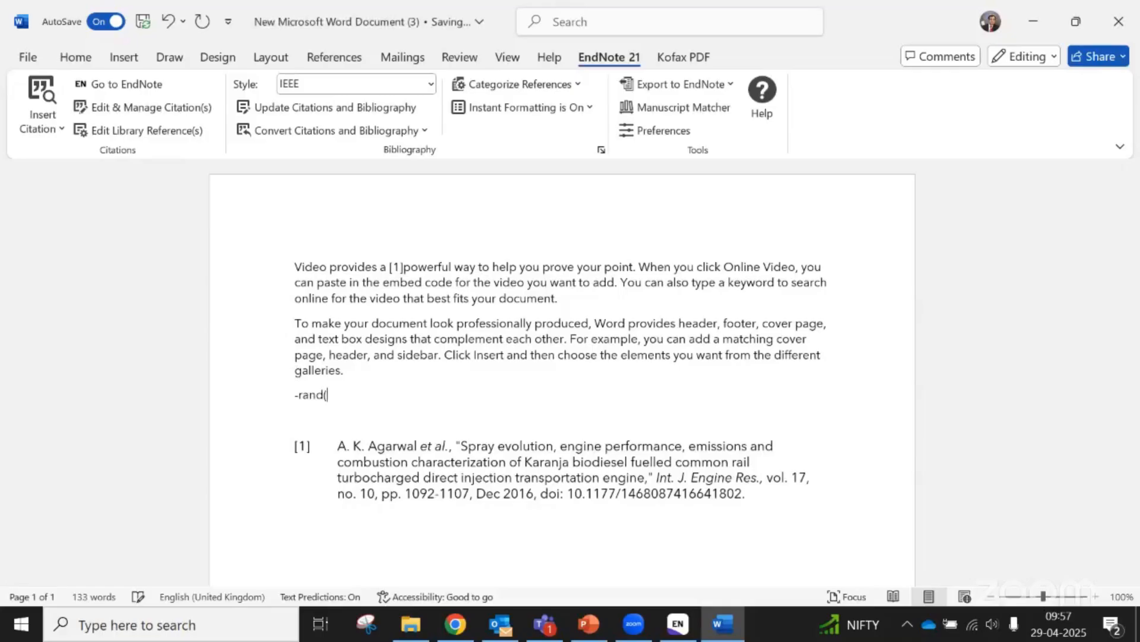
pyautogui.write('!<#)')
pyautogui.press('Return')
pyautogui.press('BackSpace')
pyautogui.press('BackSpace')
pyautogui.write('1,3')
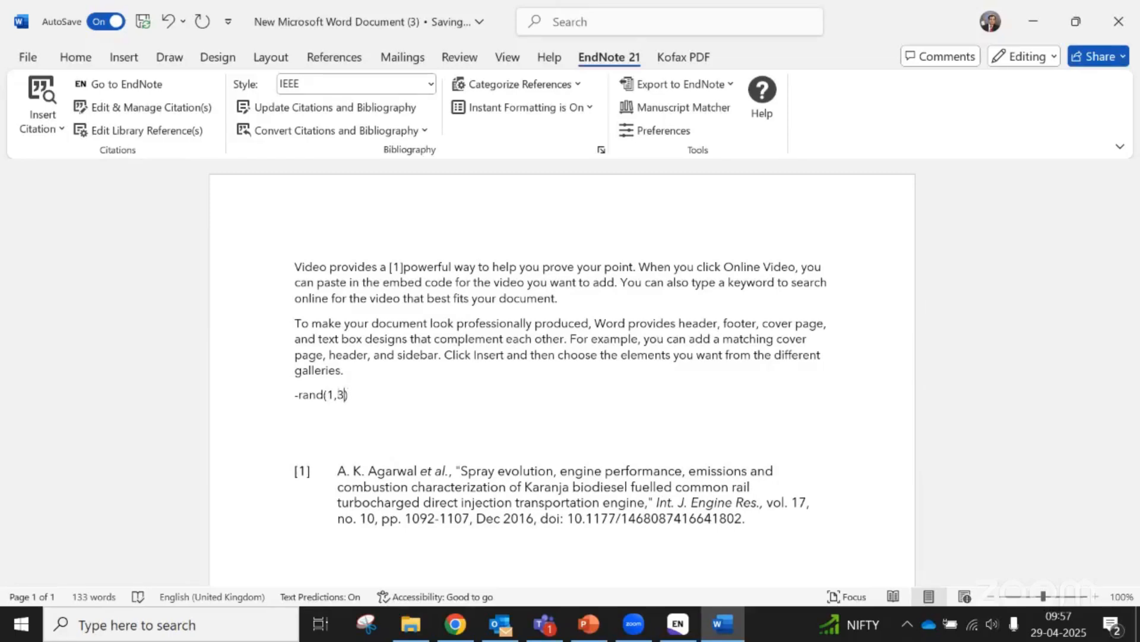
pyautogui.press('BackSpace')
pyautogui.write('=')
pyautogui.press('Return')
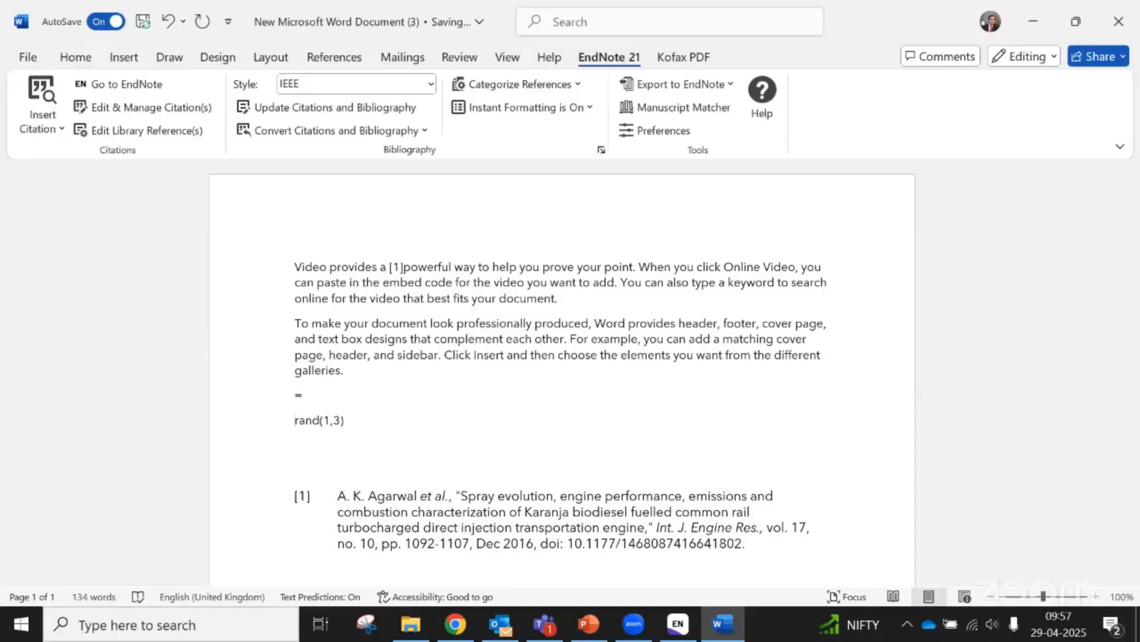
pyautogui.press('BackSpace')
pyautogui.press('Return')
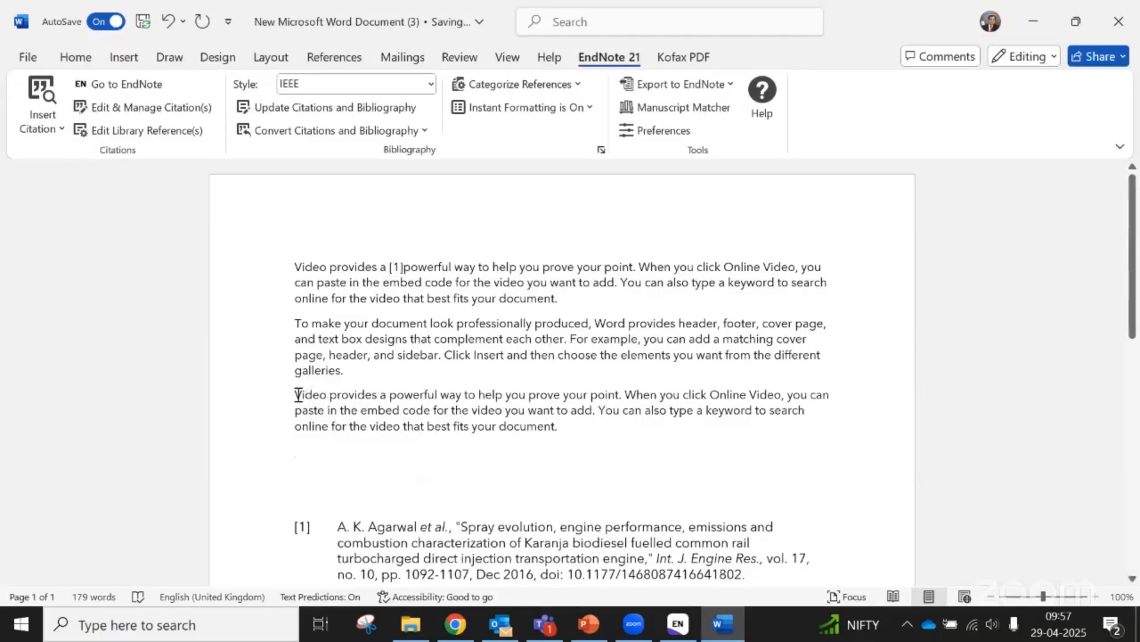
# Select the new paragraph and the empty lines below it
pyautogui.moveTo(298, 395); pyautogui.dragTo(568, 462)
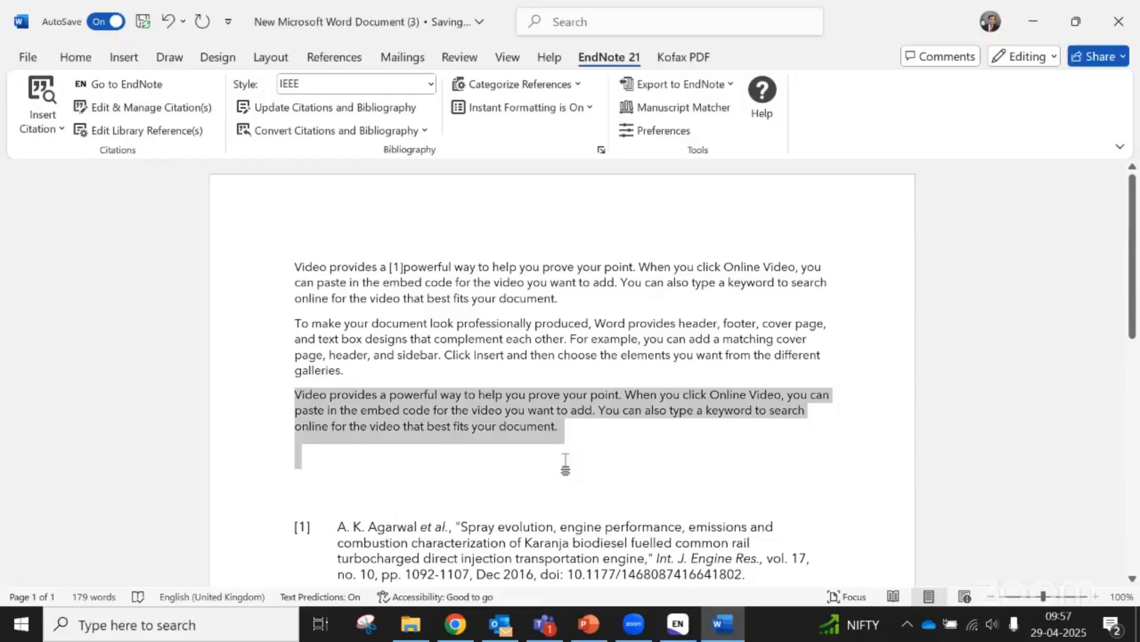
pyautogui.click(565, 463)
pyautogui.moveTo(293, 394); pyautogui.dragTo(609, 451)
pyautogui.moveTo(608, 451); pyautogui.dragTo(608, 452)
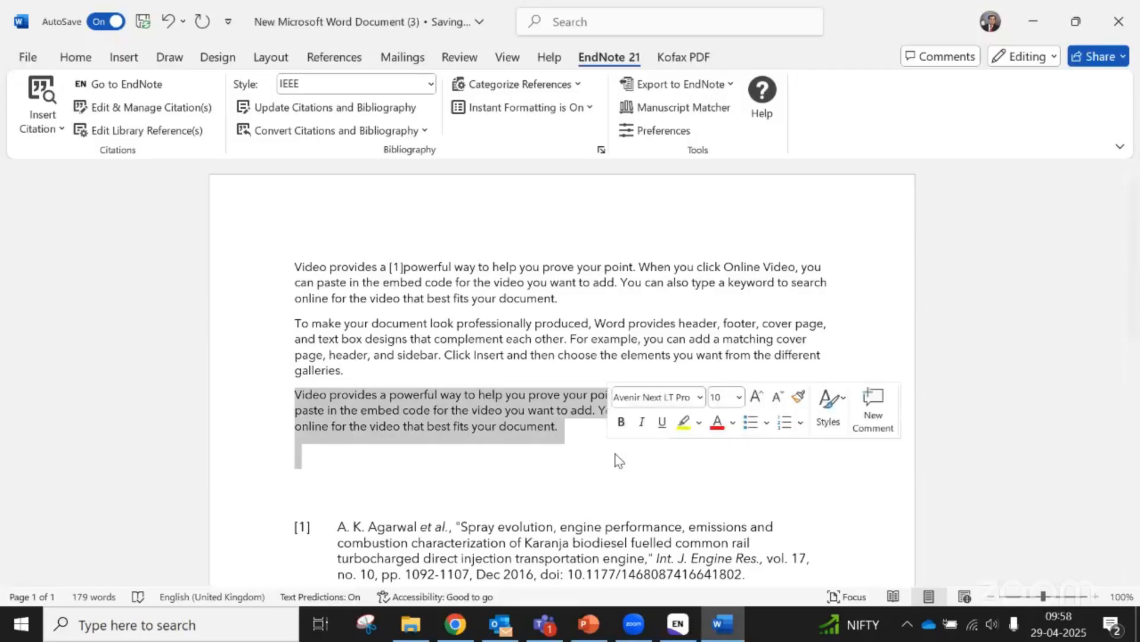
pyautogui.click(493, 470)
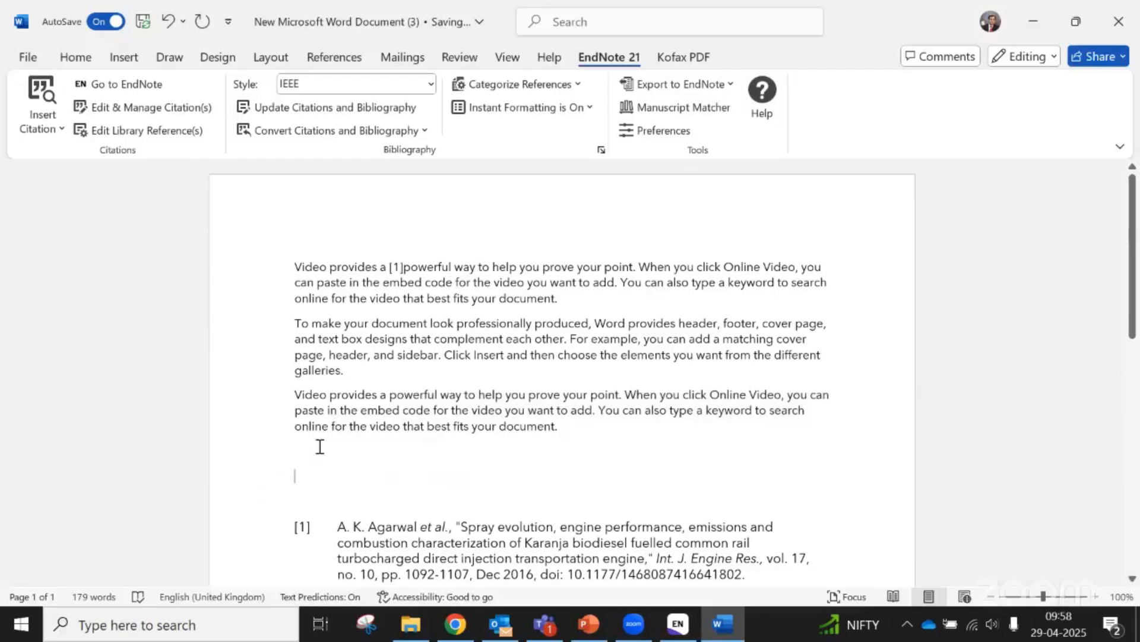
pyautogui.moveTo(316, 446); pyautogui.dragTo(325, 491)
# Delete the selected blank lines, then add blank lines back above the reference list
pyautogui.scroll(-3, 309, 431)
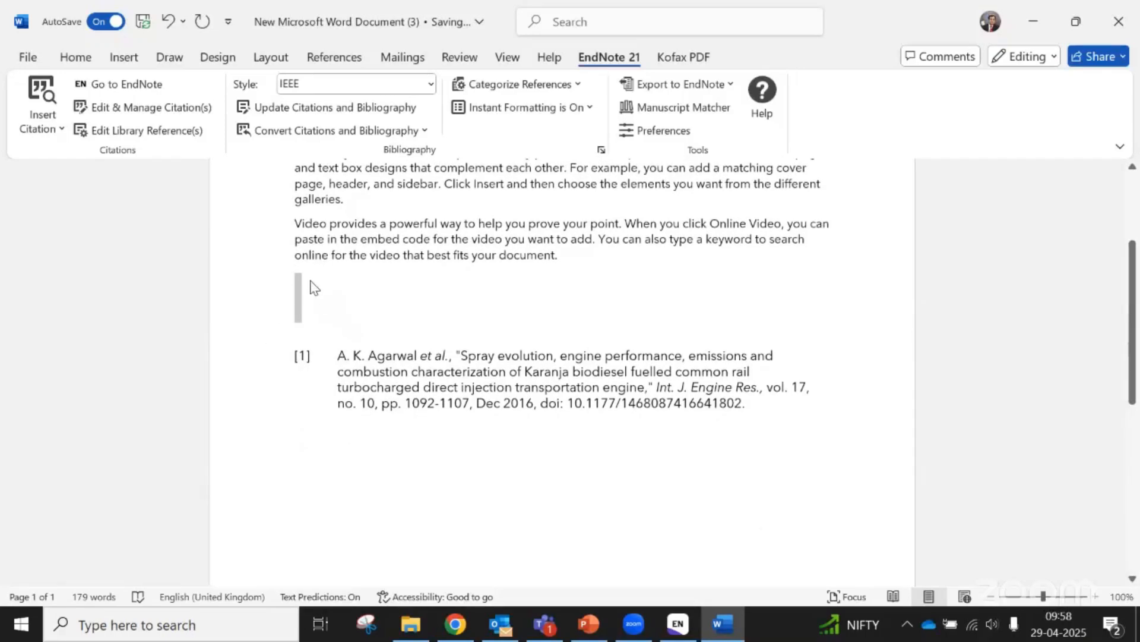
pyautogui.press('BackSpace')
pyautogui.press('Return')
pyautogui.press('Return')
pyautogui.press('Return')
pyautogui.press('Return')
pyautogui.press('Return')
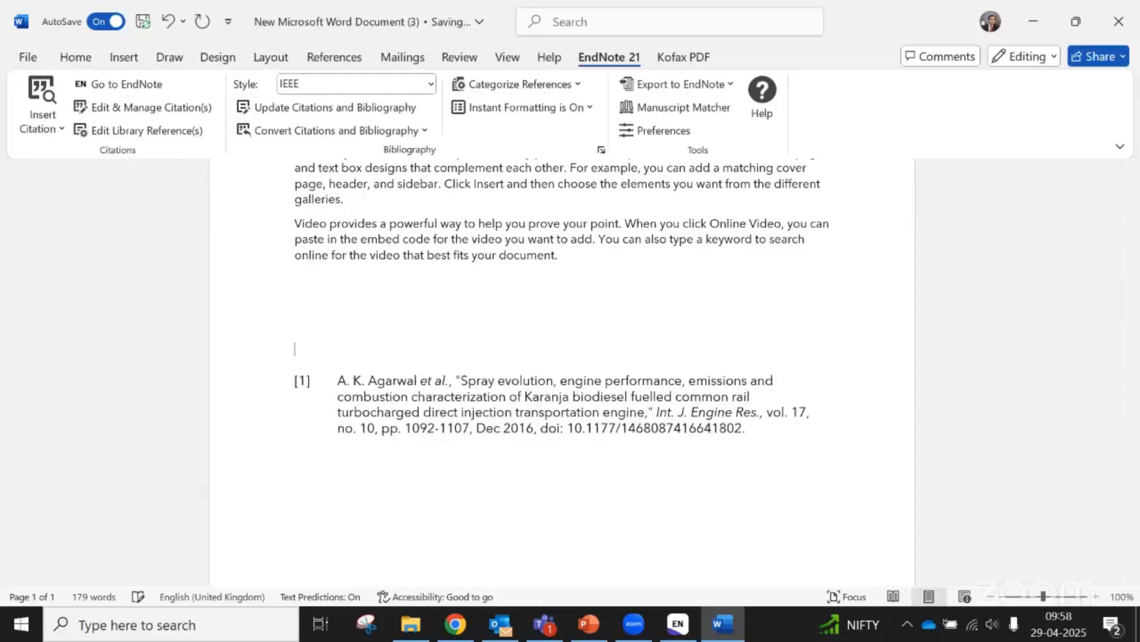
pyautogui.press('Return')
pyautogui.press('Return')
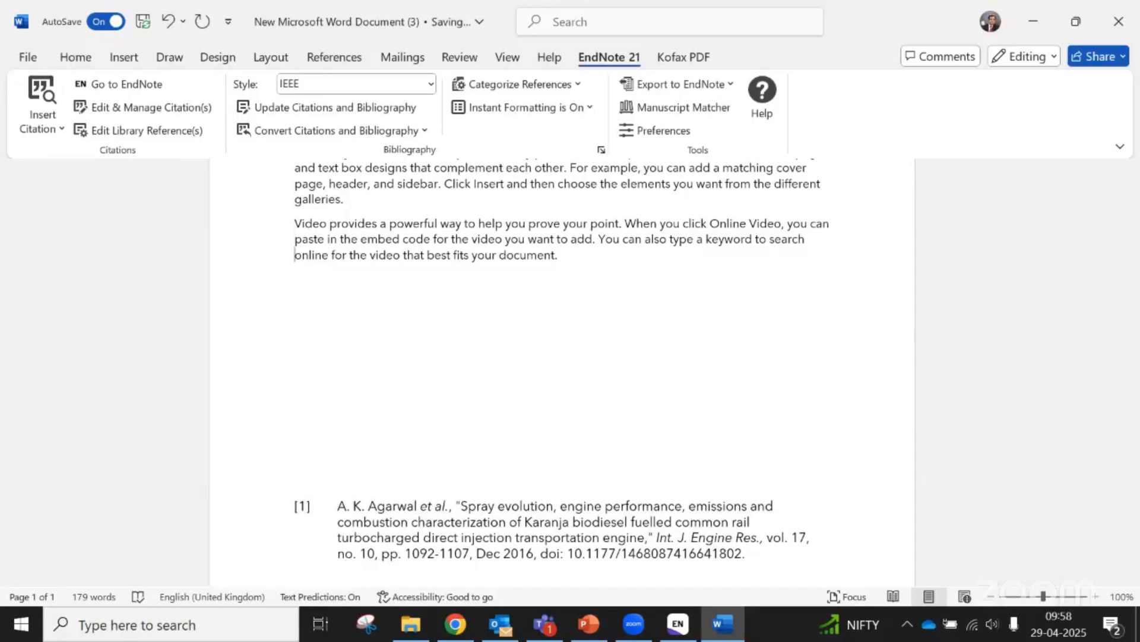
pyautogui.press('Down')
pyautogui.press('Down')
pyautogui.press('Down')
pyautogui.scroll(-3, 383, 325)
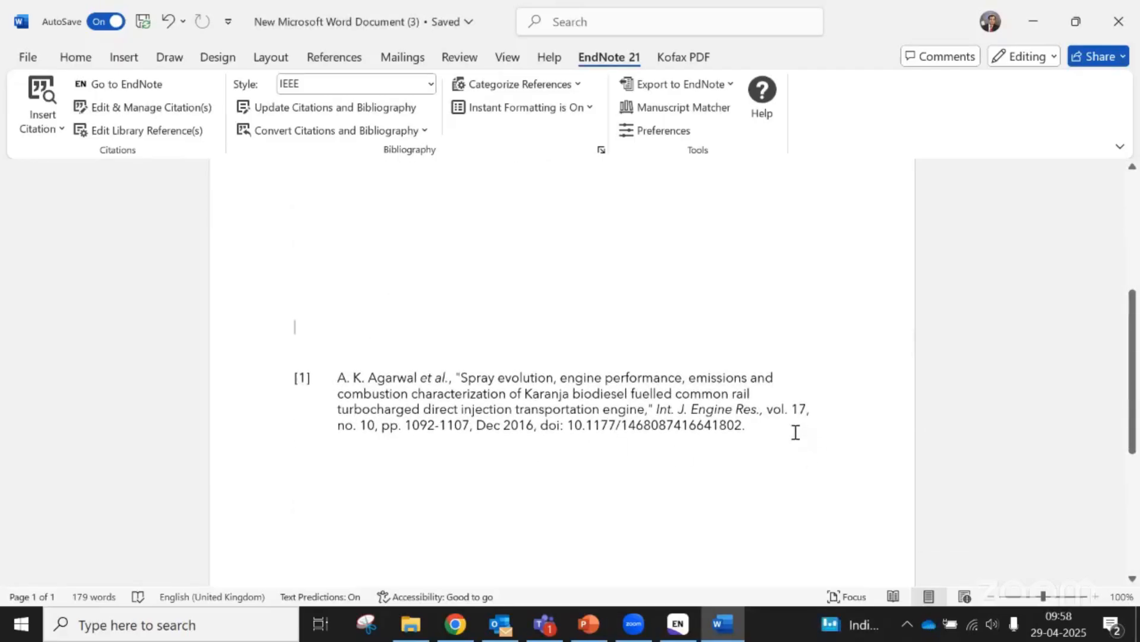
pyautogui.scroll(6, 796, 431)
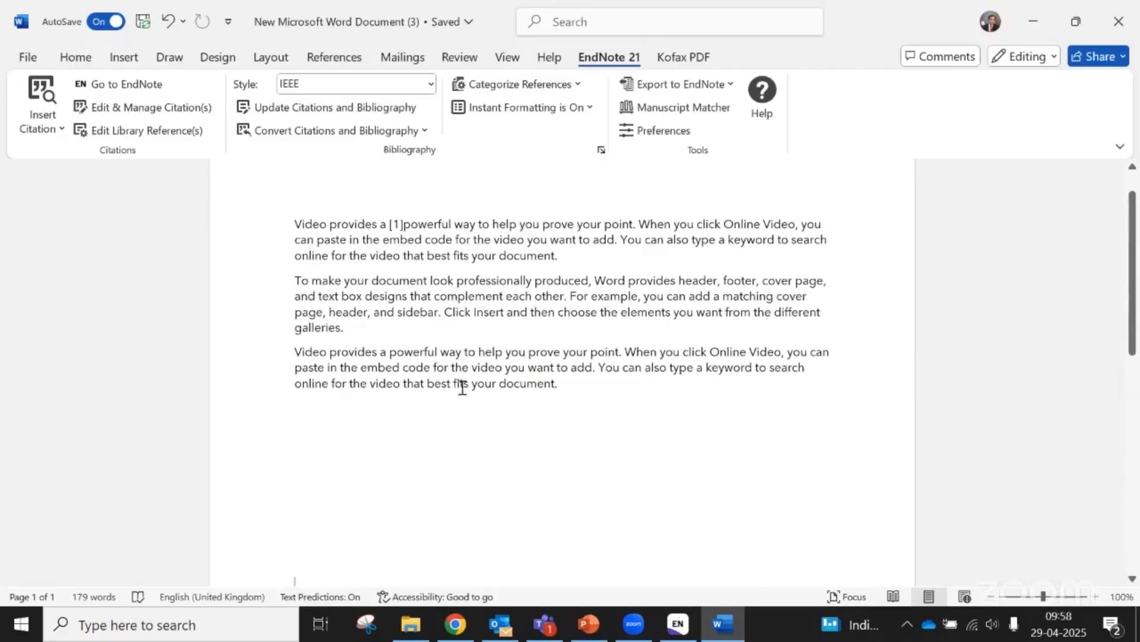
pyautogui.scroll(-5, 497, 395)
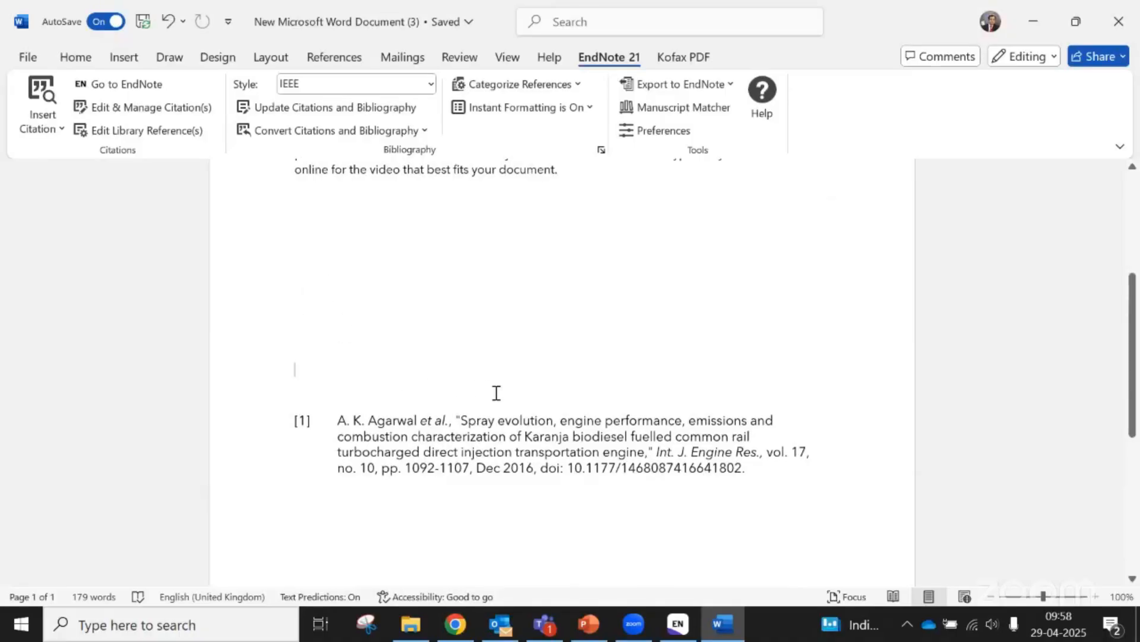
pyautogui.scroll(4, 497, 394)
pyautogui.scroll(-6, 496, 395)
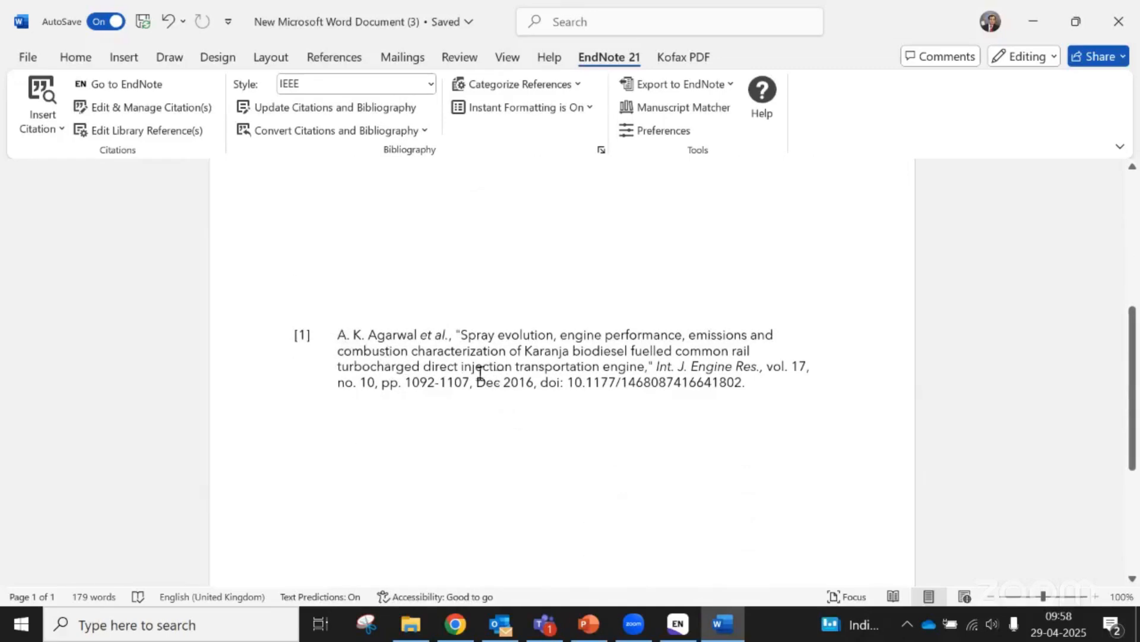
pyautogui.scroll(5, 771, 395)
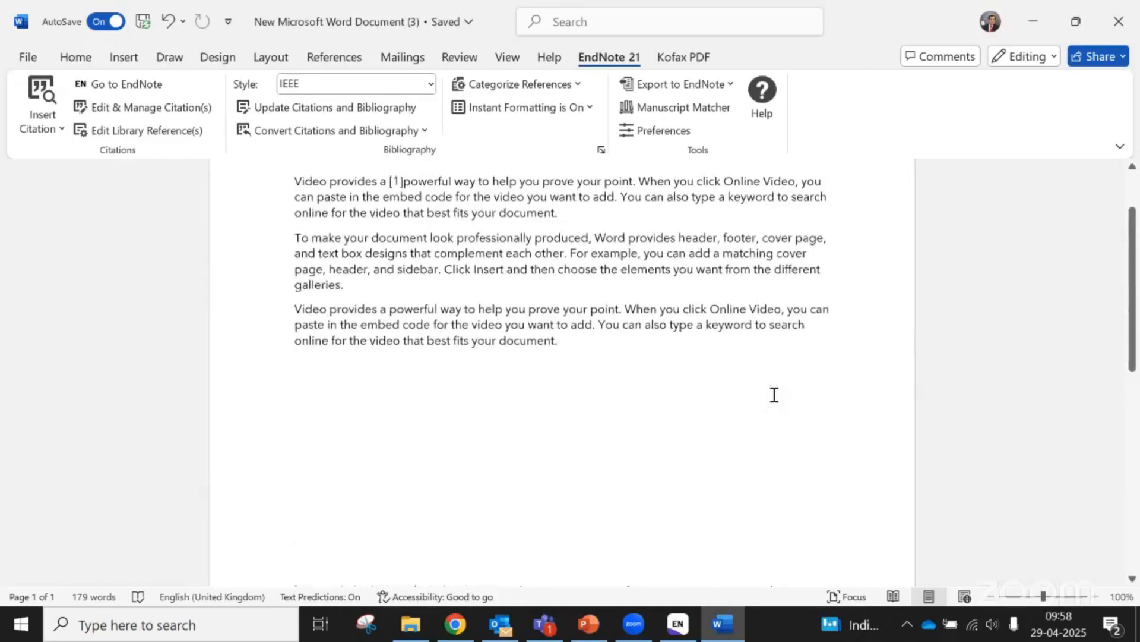
pyautogui.scroll(1, 775, 394)
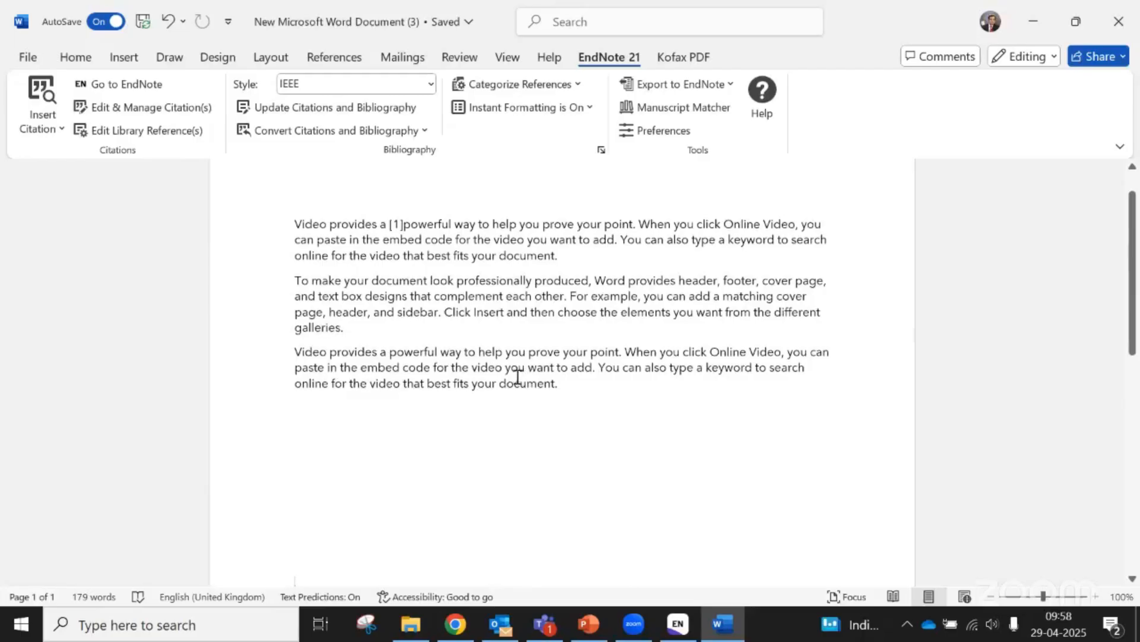
# Remove the empty lines and third paragraph, leaving one empty line after 'galleries.'
pyautogui.click(373, 280)
pyautogui.scroll(-4, 412, 374)
pyautogui.moveTo(324, 216); pyautogui.dragTo(356, 381)
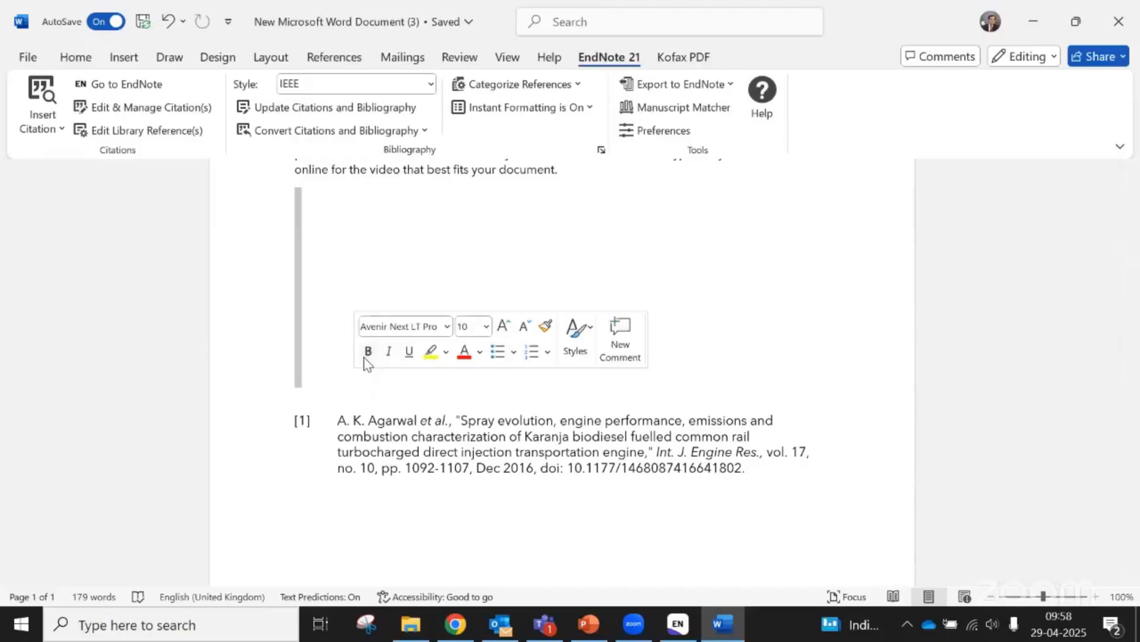
pyautogui.press('BackSpace')
pyautogui.scroll(4, 320, 355)
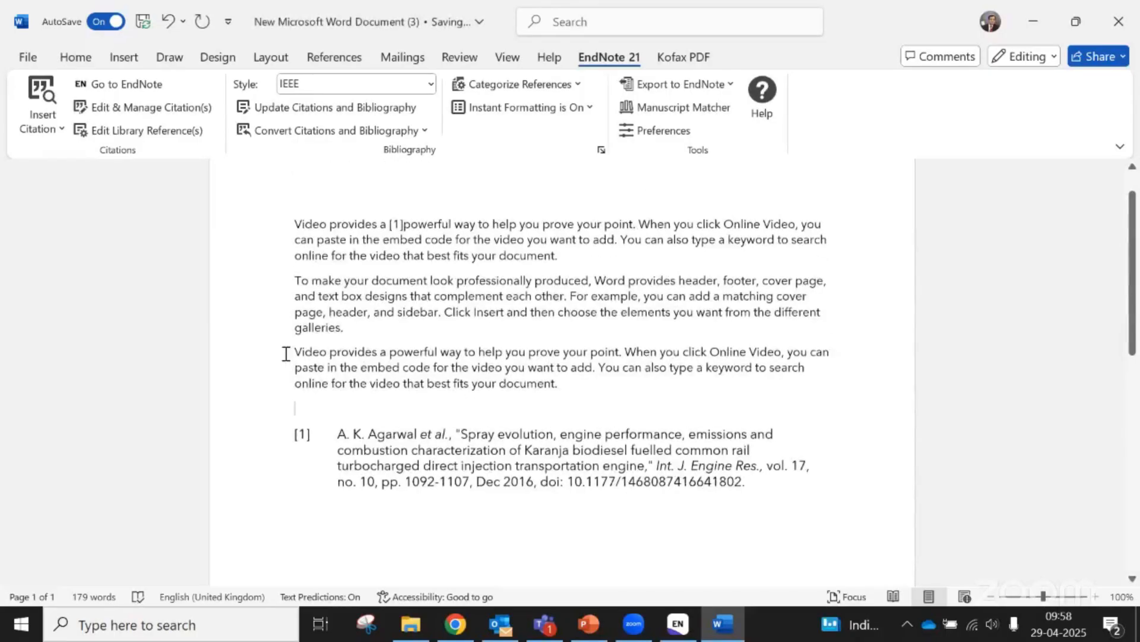
pyautogui.moveTo(291, 352); pyautogui.dragTo(606, 413)
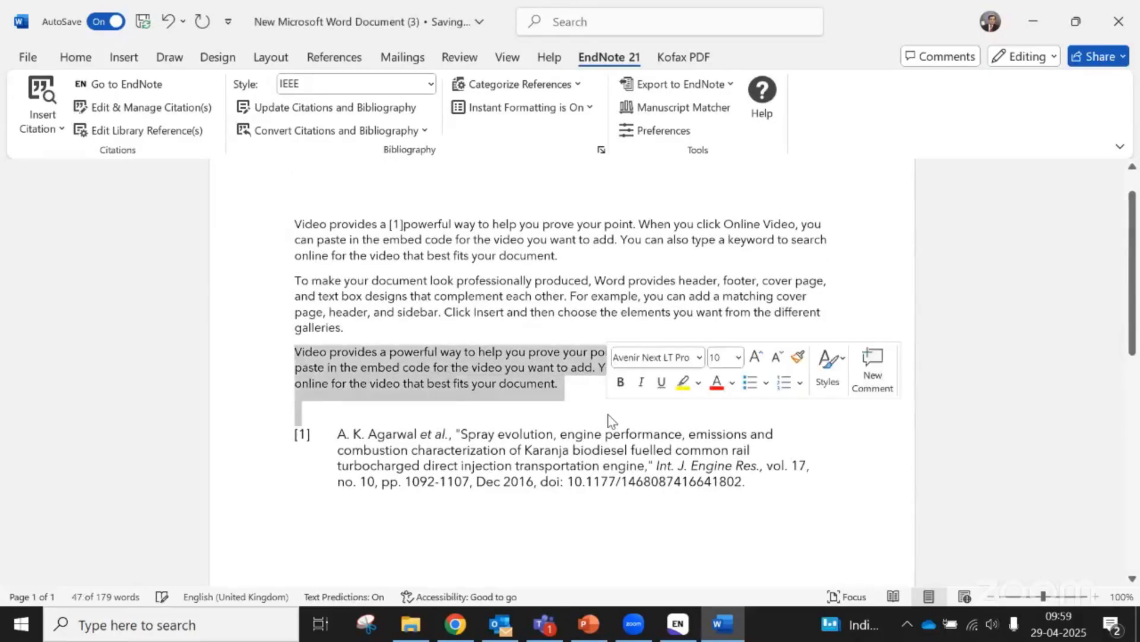
pyautogui.press('BackSpace')
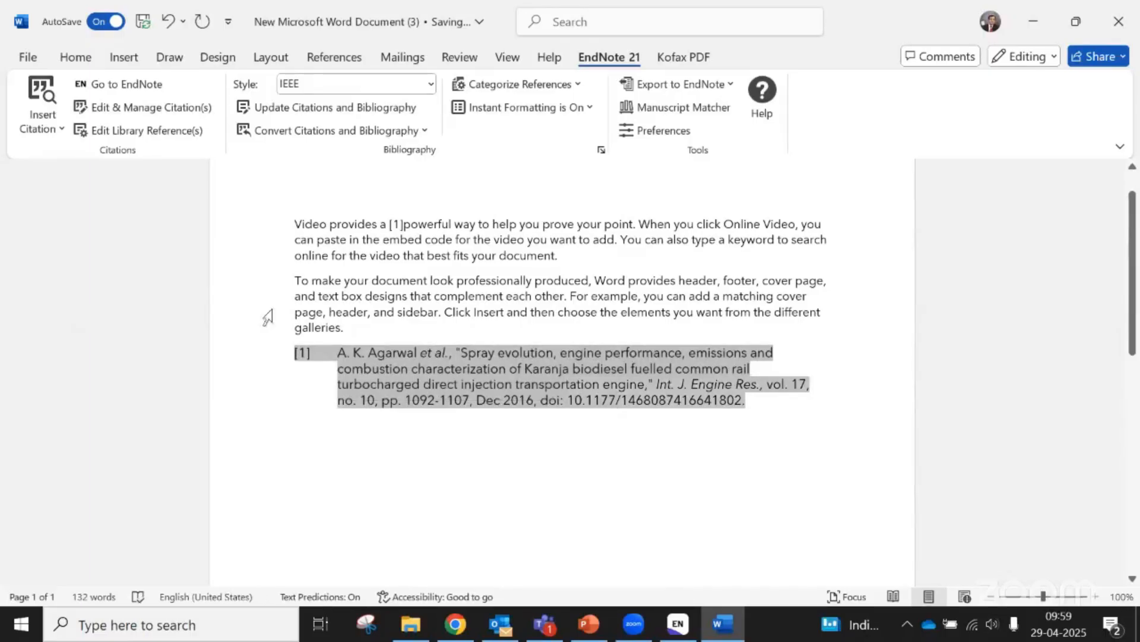
pyautogui.click(356, 328)
pyautogui.press('Return')
pyautogui.press('Return')
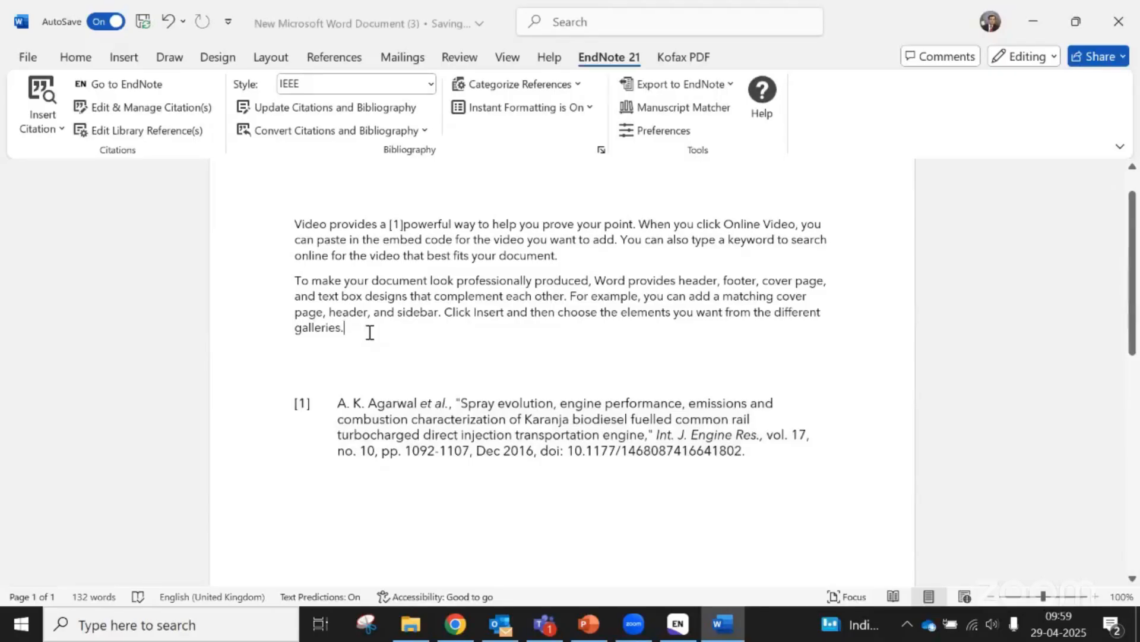
# Insert the three selected papers as one [2-4] citation before 'document' in paragraph two
pyautogui.click(374, 279)
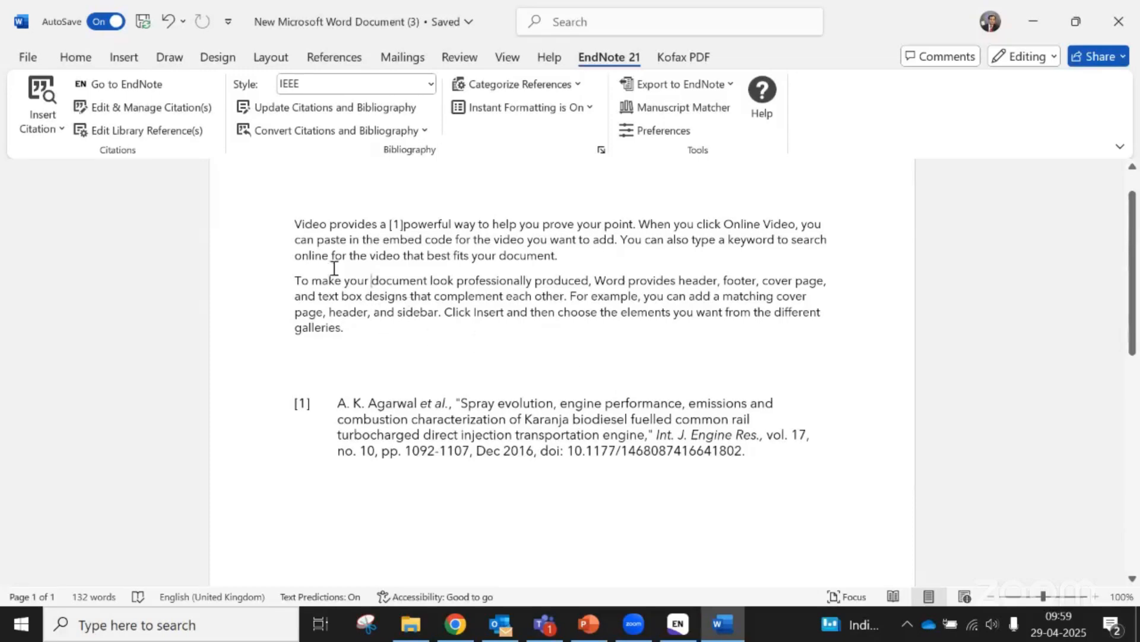
pyautogui.click(42, 95)
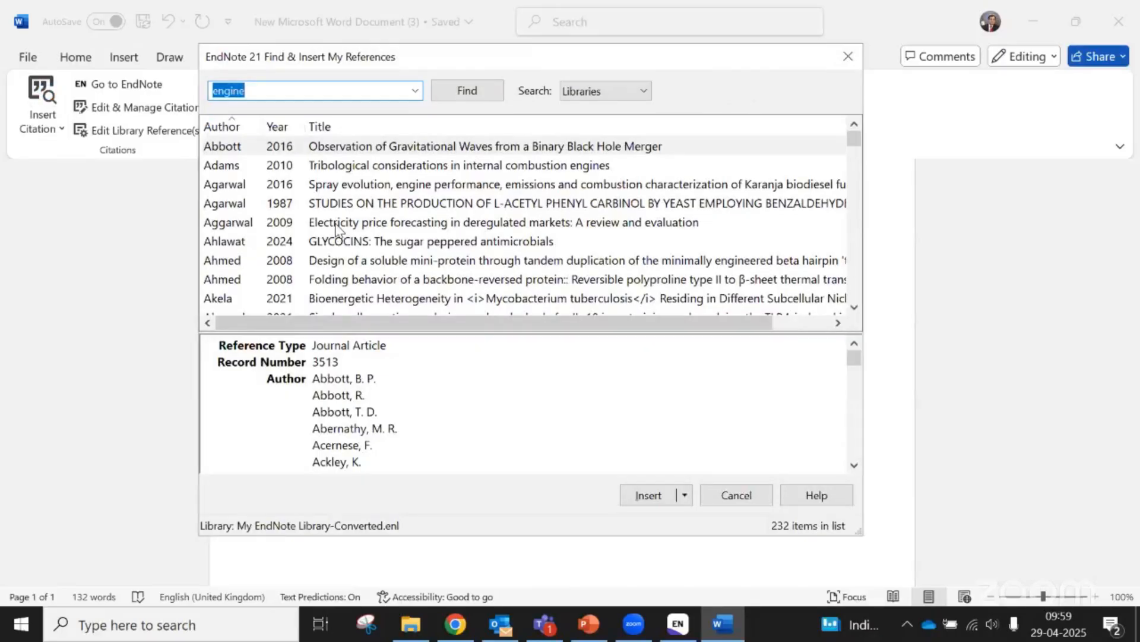
pyautogui.click(336, 224)
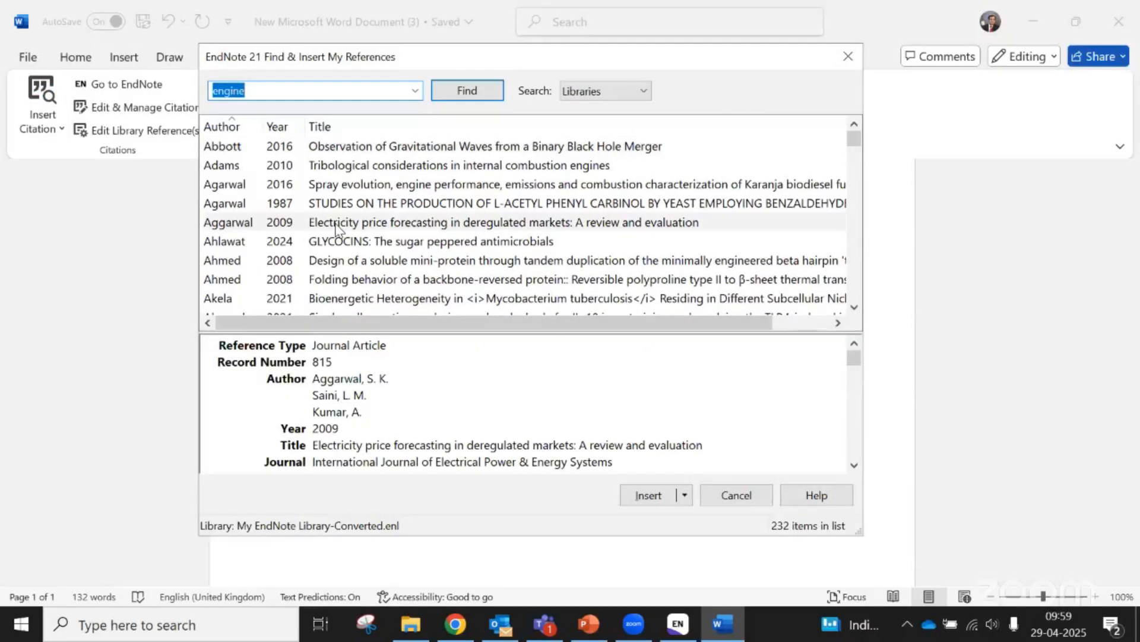
pyautogui.click(337, 226)
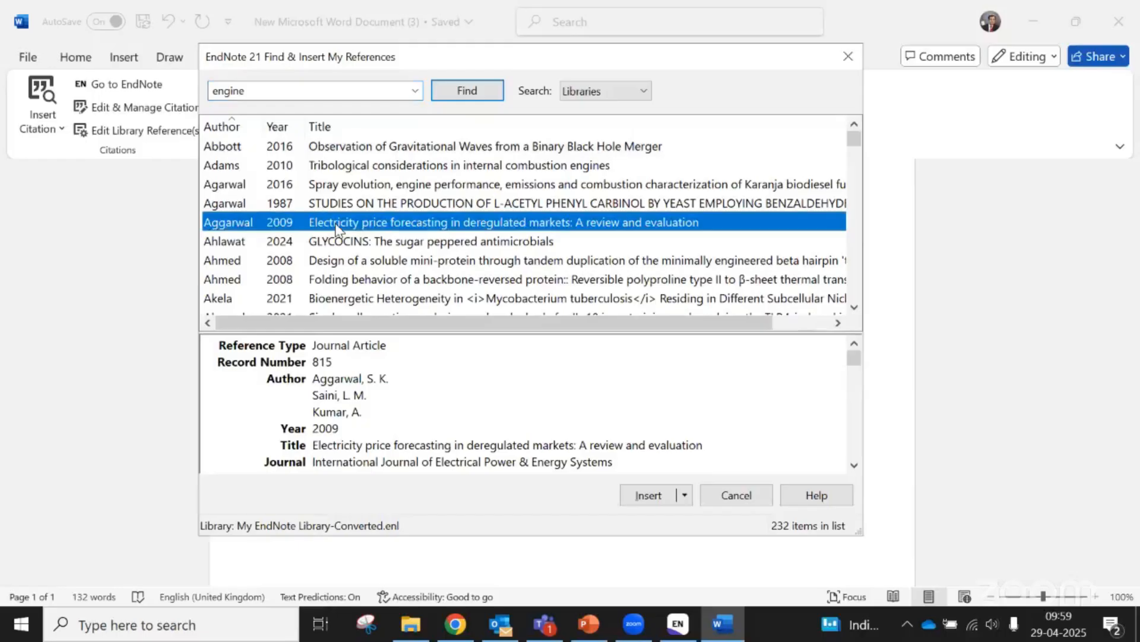
pyautogui.keyDown('ctrl'); pyautogui.click(340, 262); pyautogui.keyUp('ctrl')
pyautogui.keyDown('ctrl'); pyautogui.click(344, 300); pyautogui.keyUp('ctrl')
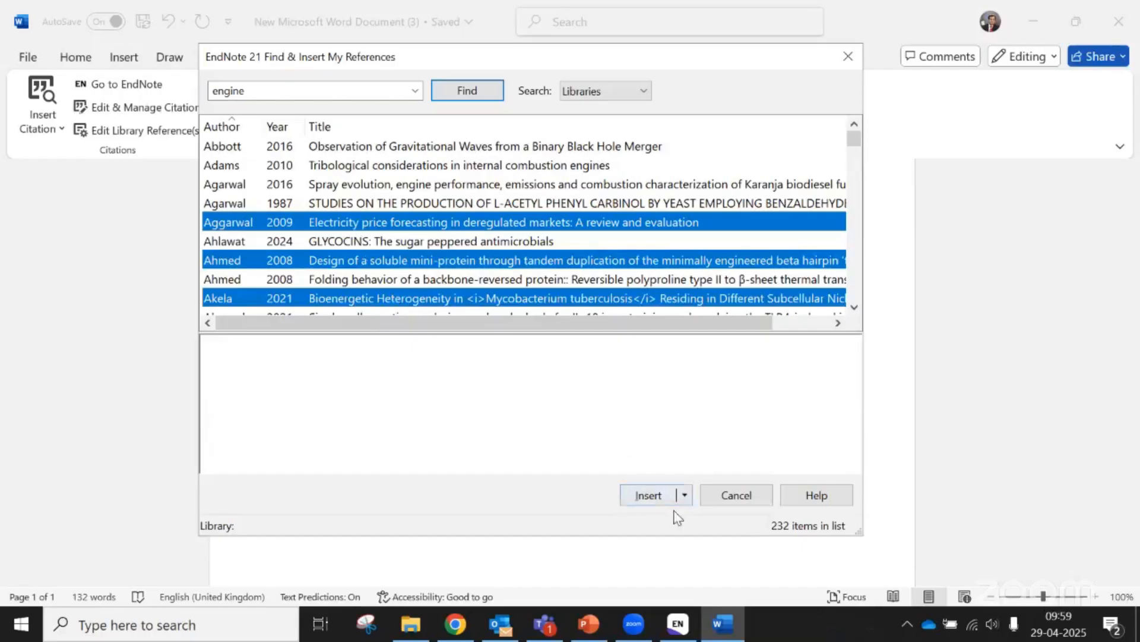
pyautogui.click(644, 498)
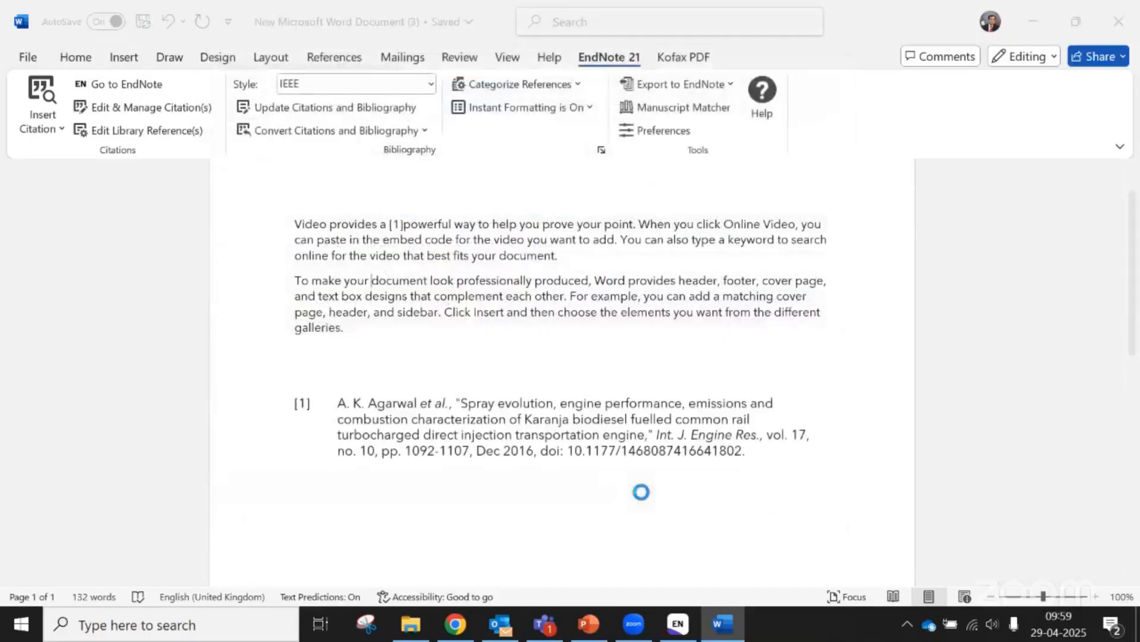
pyautogui.moveTo(371, 283); pyautogui.dragTo(403, 283)
pyautogui.click(397, 280)
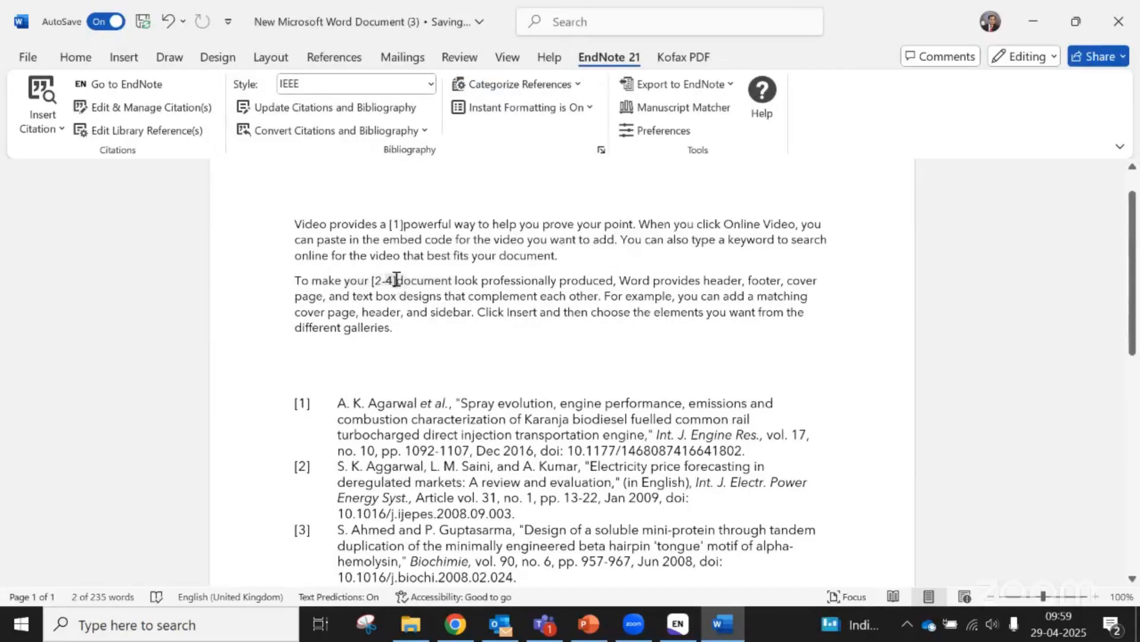
pyautogui.scroll(-3, 541, 333)
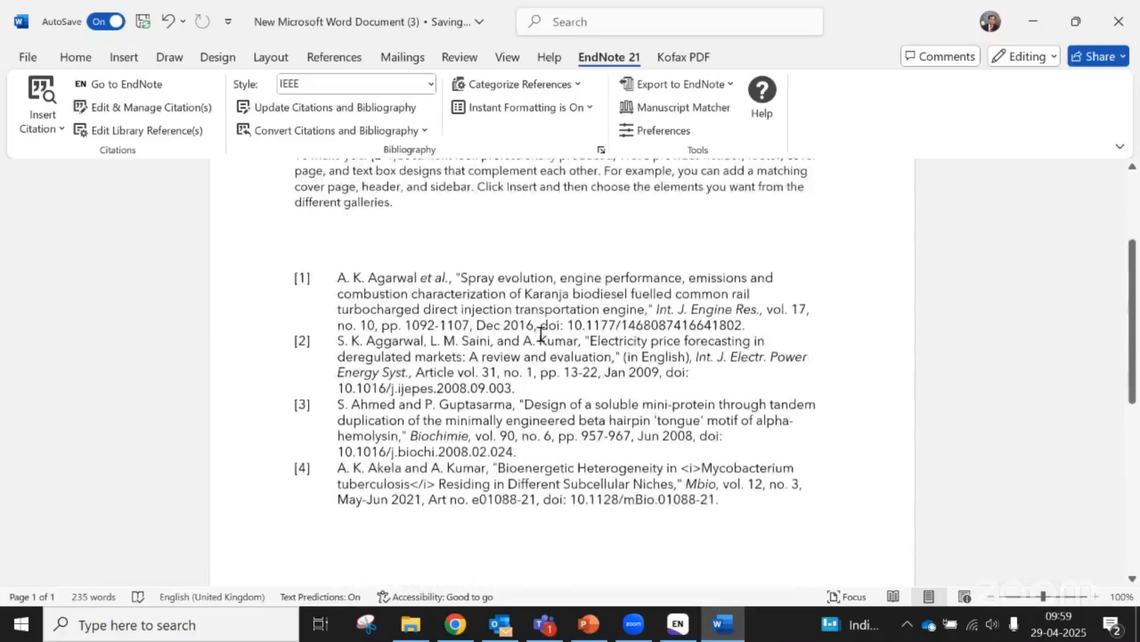
pyautogui.moveTo(303, 300); pyautogui.dragTo(832, 471)
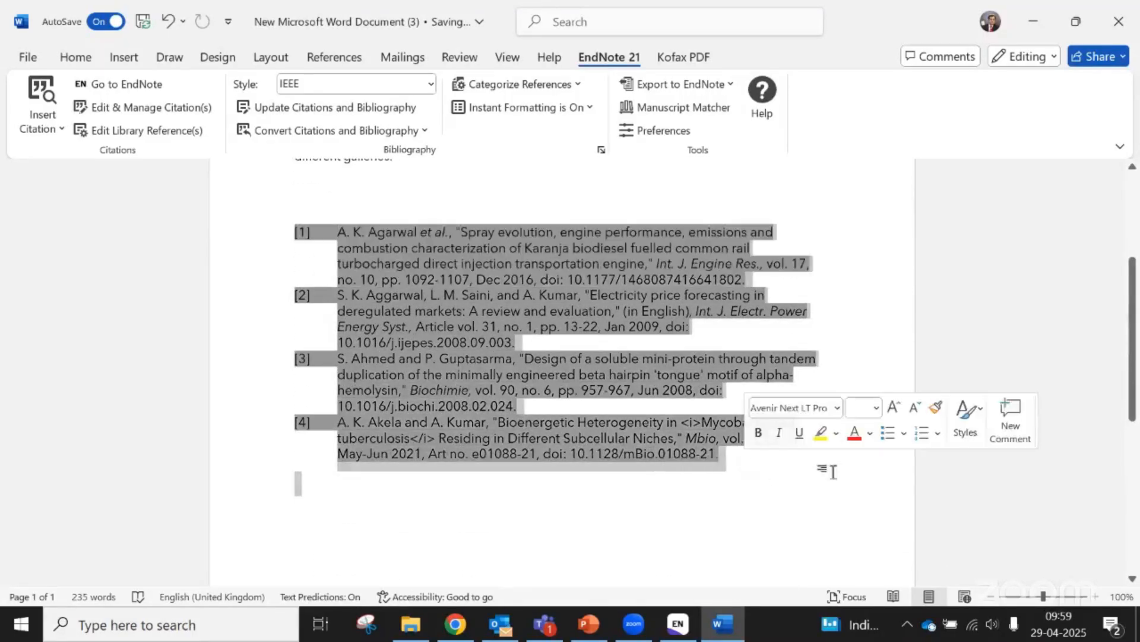
pyautogui.scroll(3, 938, 333)
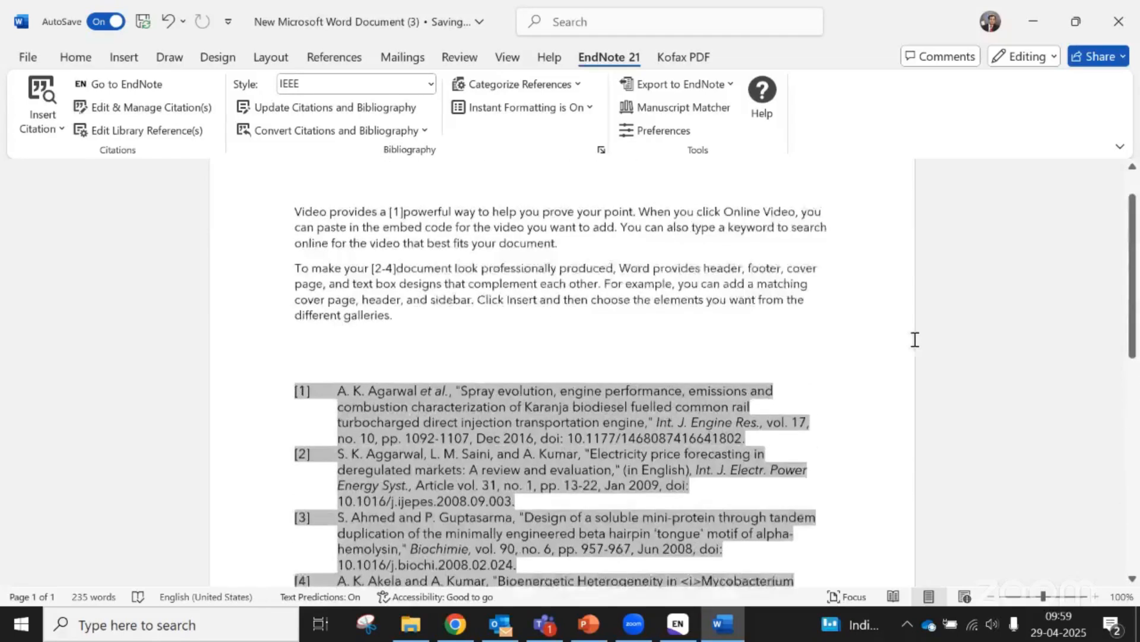
pyautogui.click(407, 328)
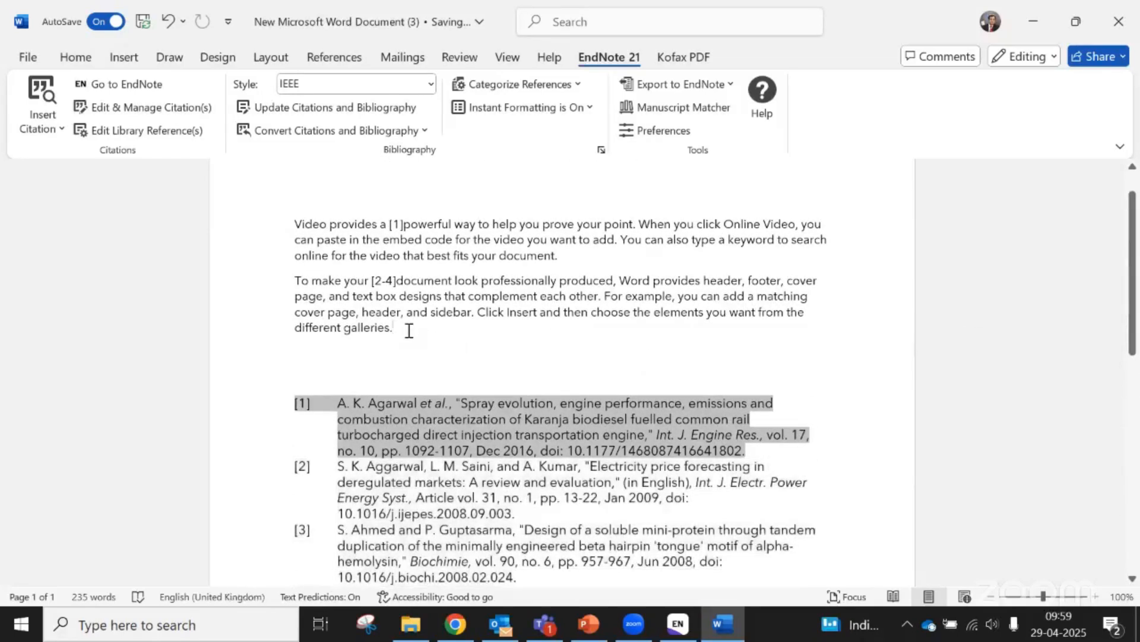
pyautogui.doubleClick(381, 330)
pyautogui.click(434, 335)
pyautogui.click(395, 419)
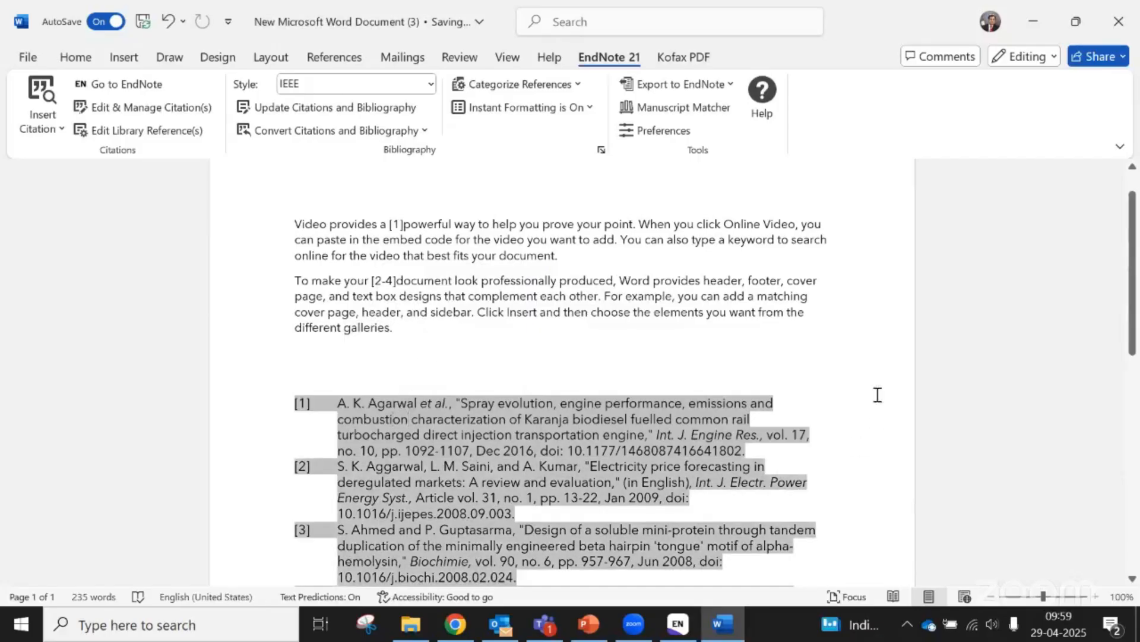
pyautogui.click(866, 373)
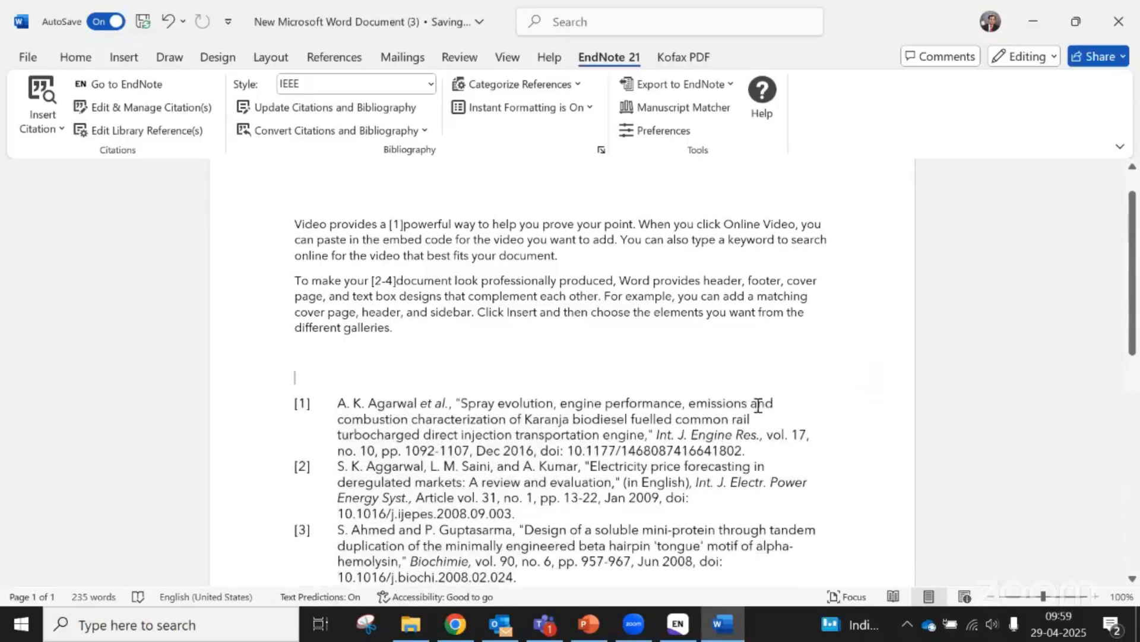
pyautogui.click(297, 351)
pyautogui.press('Return')
pyautogui.press('Return')
pyautogui.press('Return')
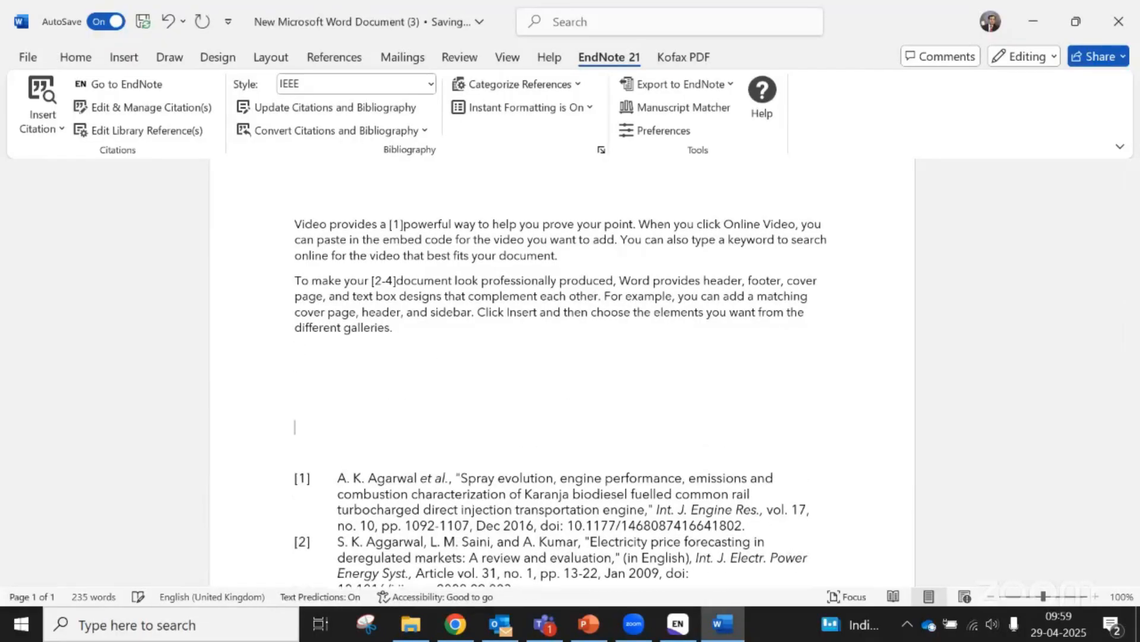
pyautogui.press('Return')
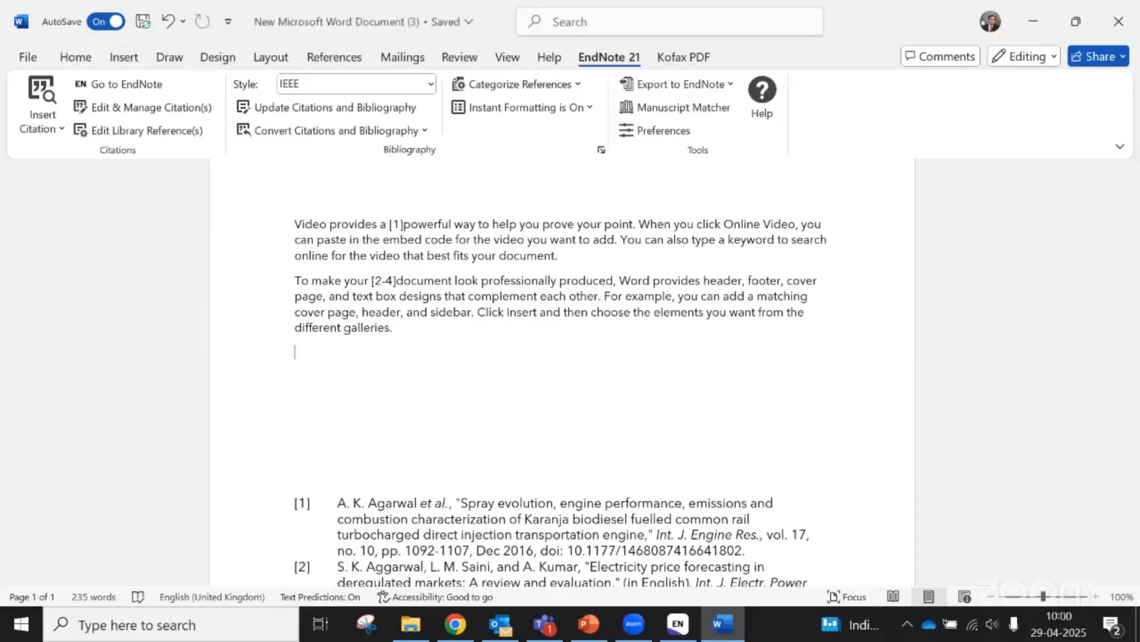
pyautogui.press('Delete')
pyautogui.press('Delete')
pyautogui.press('Delete')
pyautogui.press('Delete')
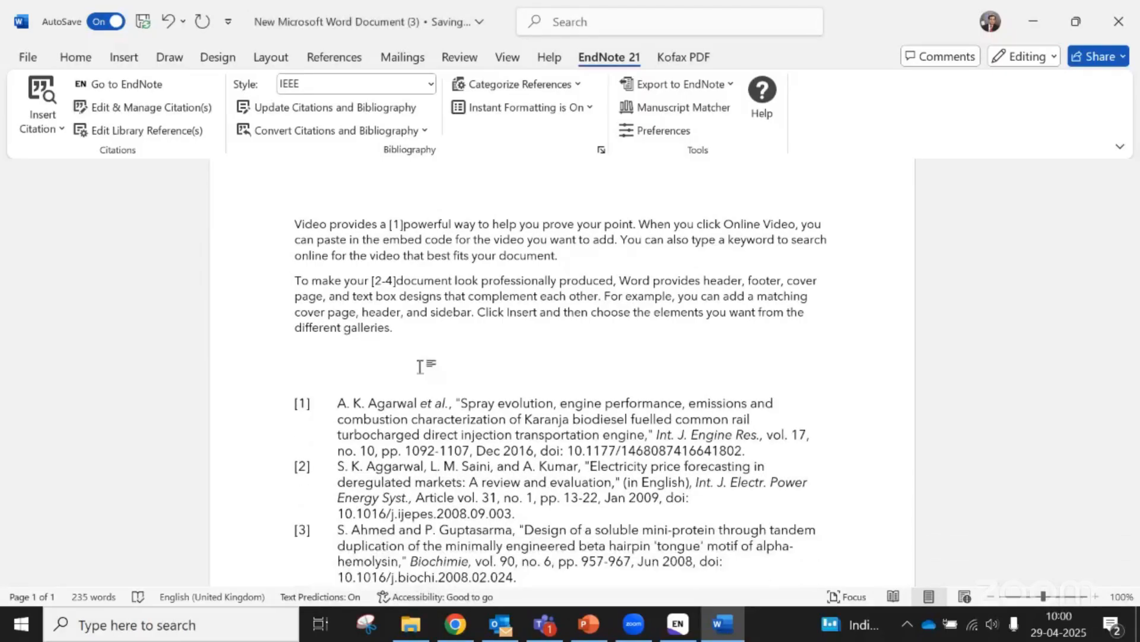
pyautogui.scroll(-4, 420, 364)
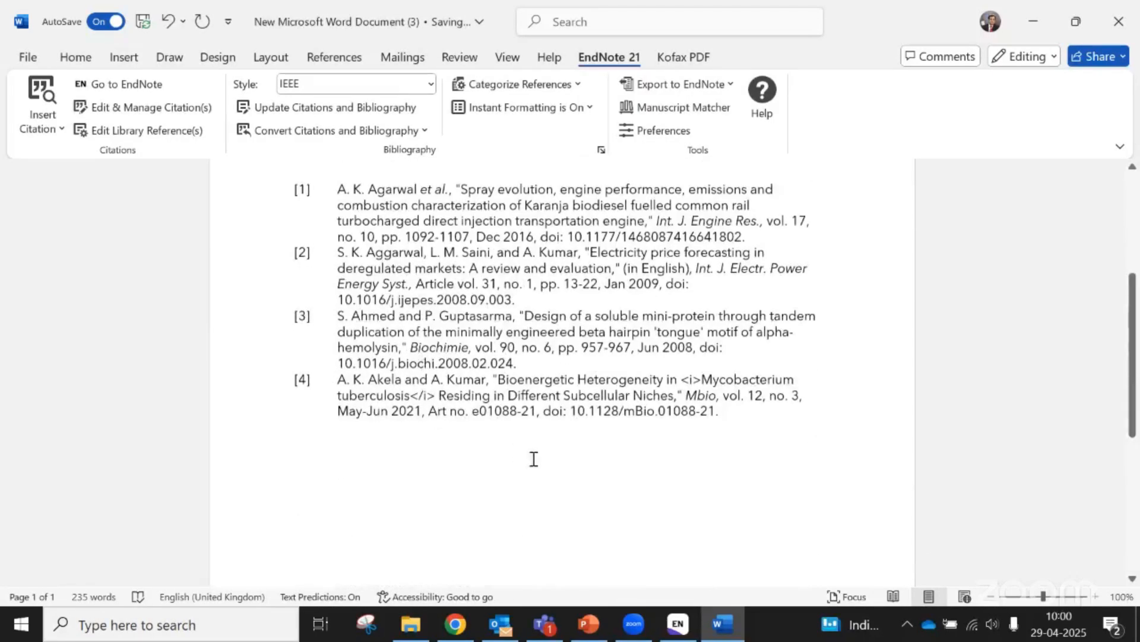
pyautogui.scroll(5, 569, 472)
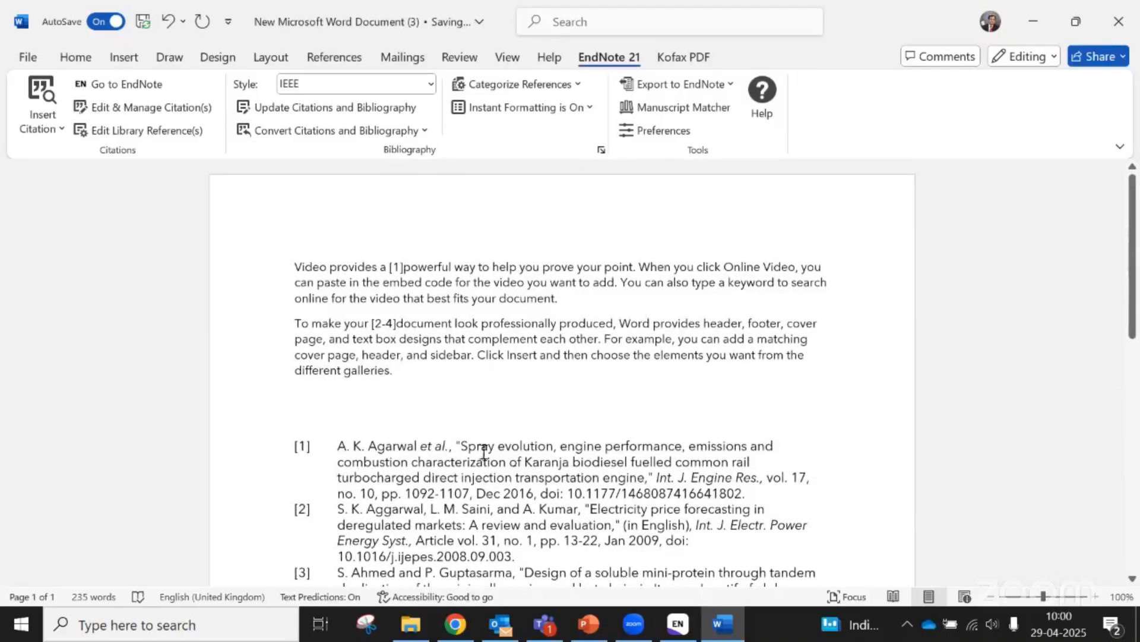
pyautogui.scroll(-5, 459, 388)
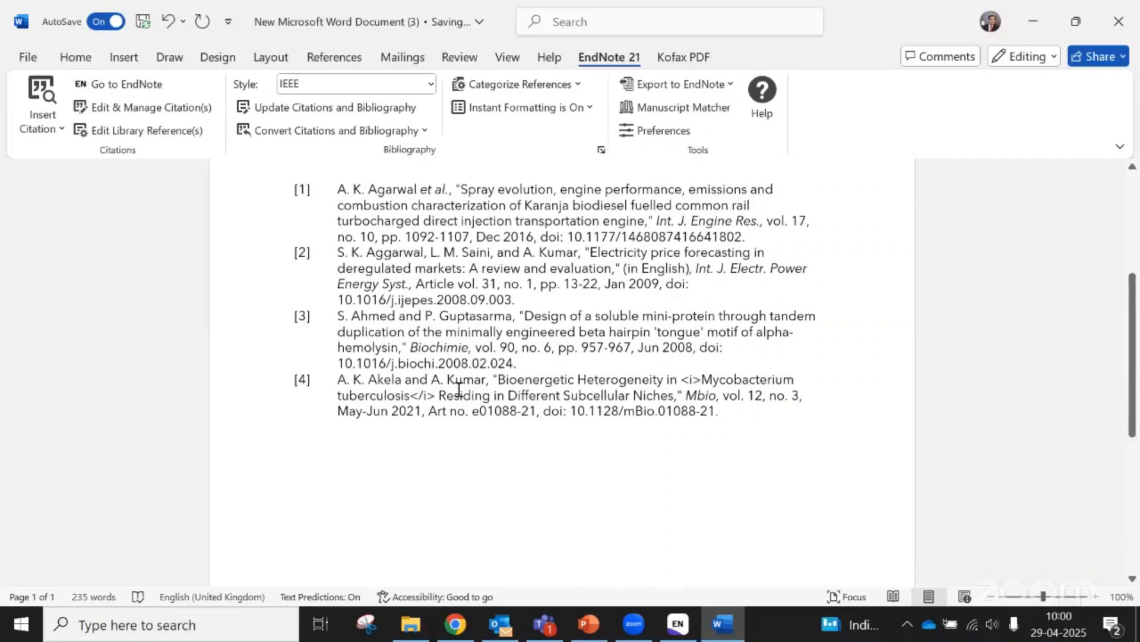
pyautogui.scroll(1, 461, 389)
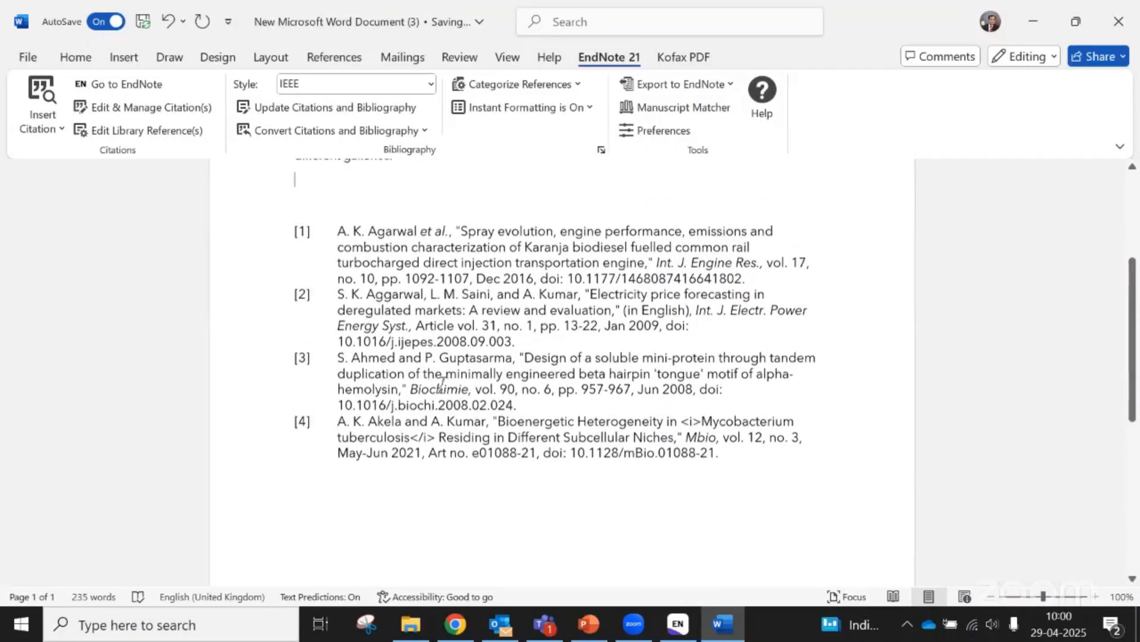
pyautogui.moveTo(338, 363); pyautogui.dragTo(534, 404)
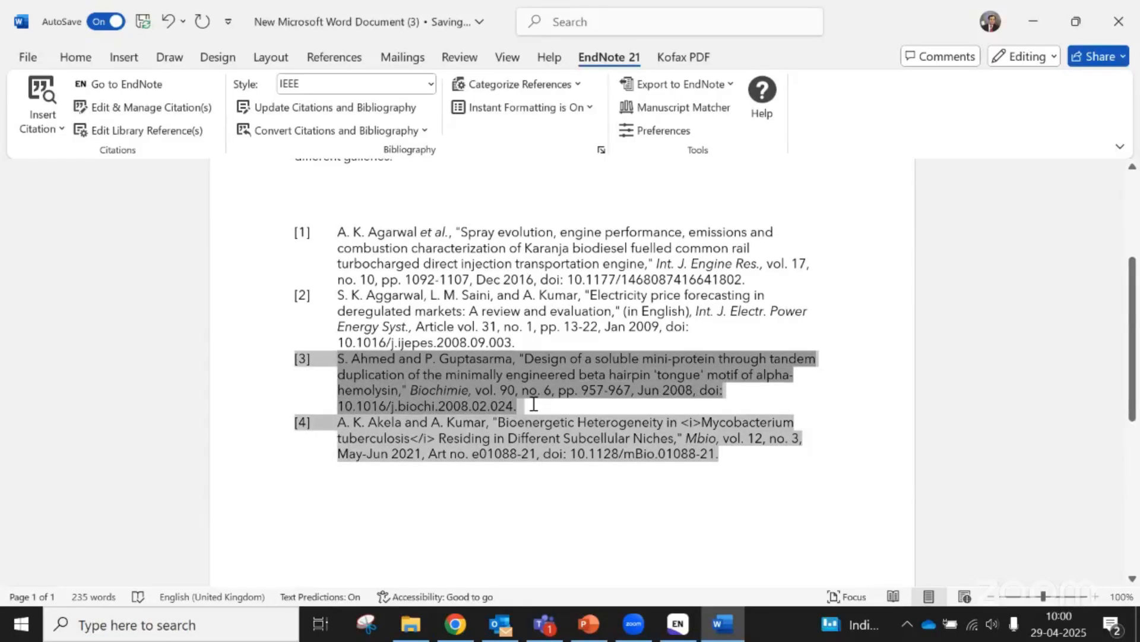
pyautogui.click(568, 186)
pyautogui.scroll(5, 757, 428)
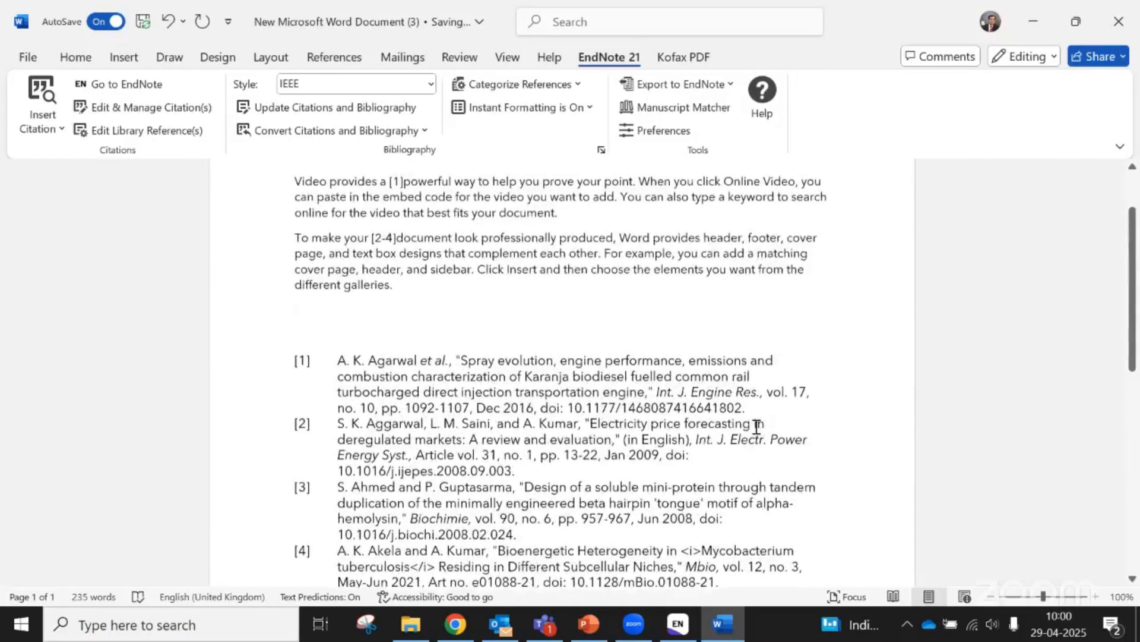
# Remove Ahmed, 2008 from the [2-4] citation group in Edit & Manage Citations, leaving [2, 3]
pyautogui.click(136, 111)
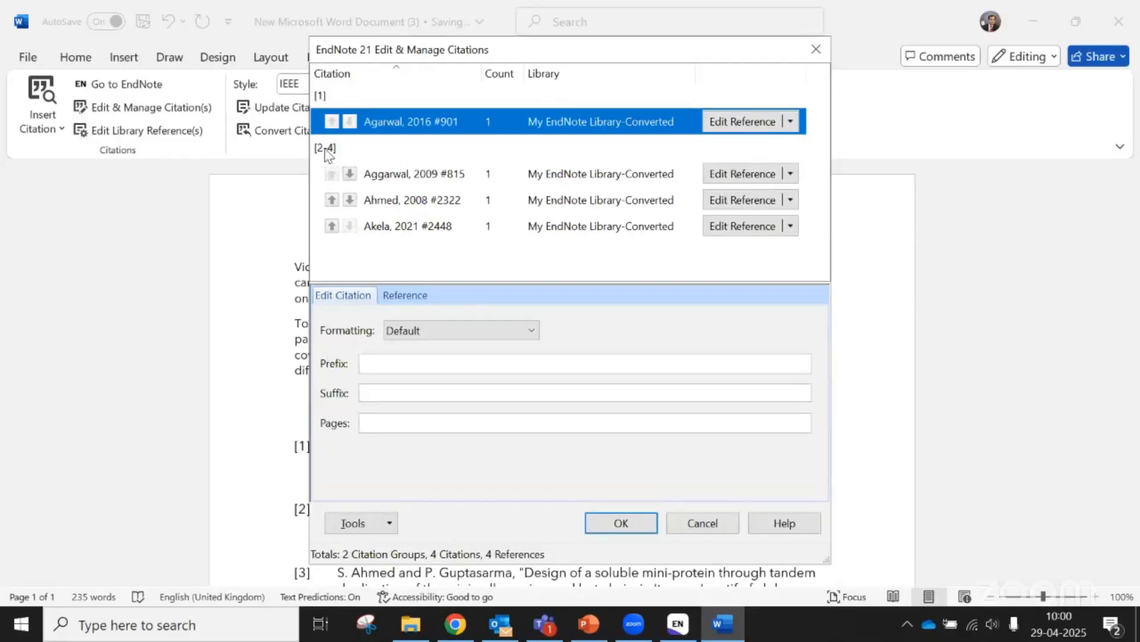
pyautogui.click(382, 175)
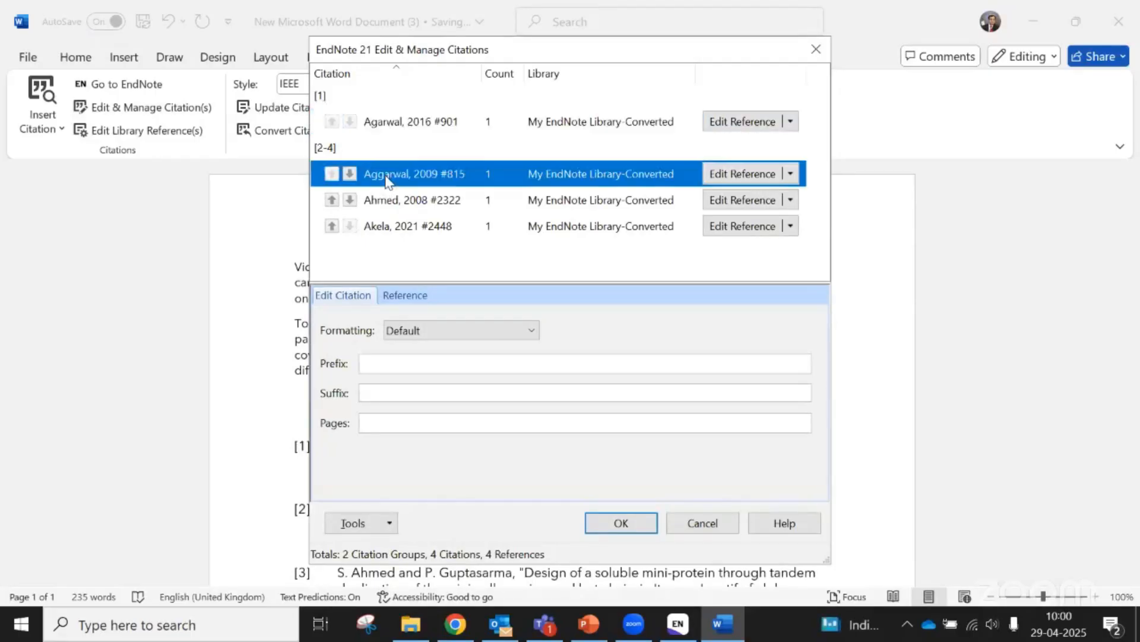
pyautogui.click(389, 204)
pyautogui.click(398, 229)
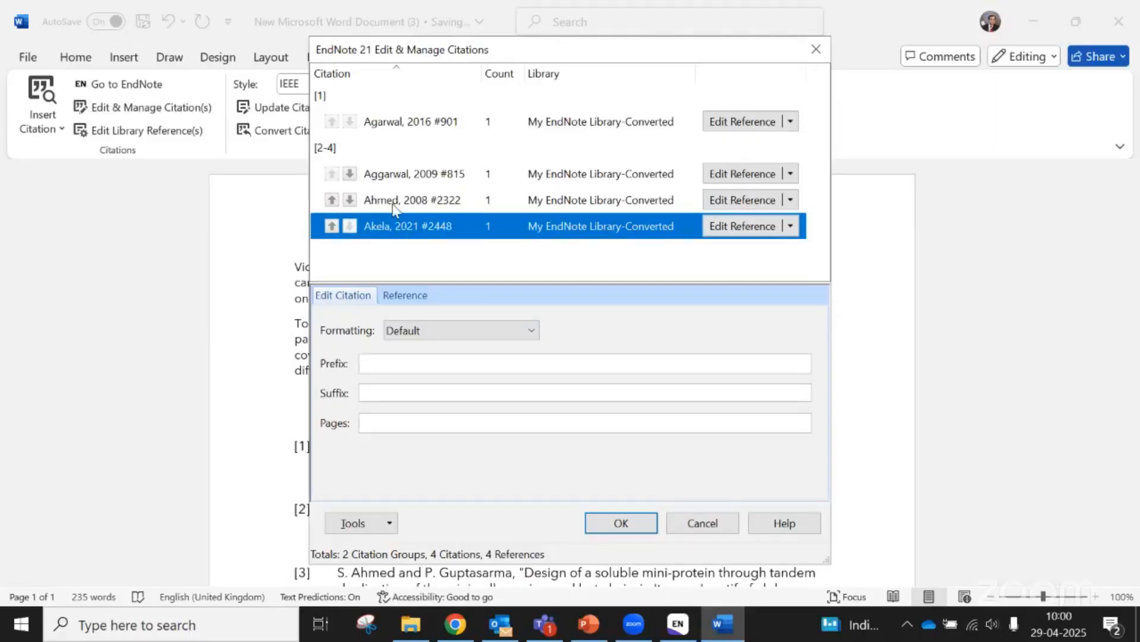
pyautogui.click(387, 205)
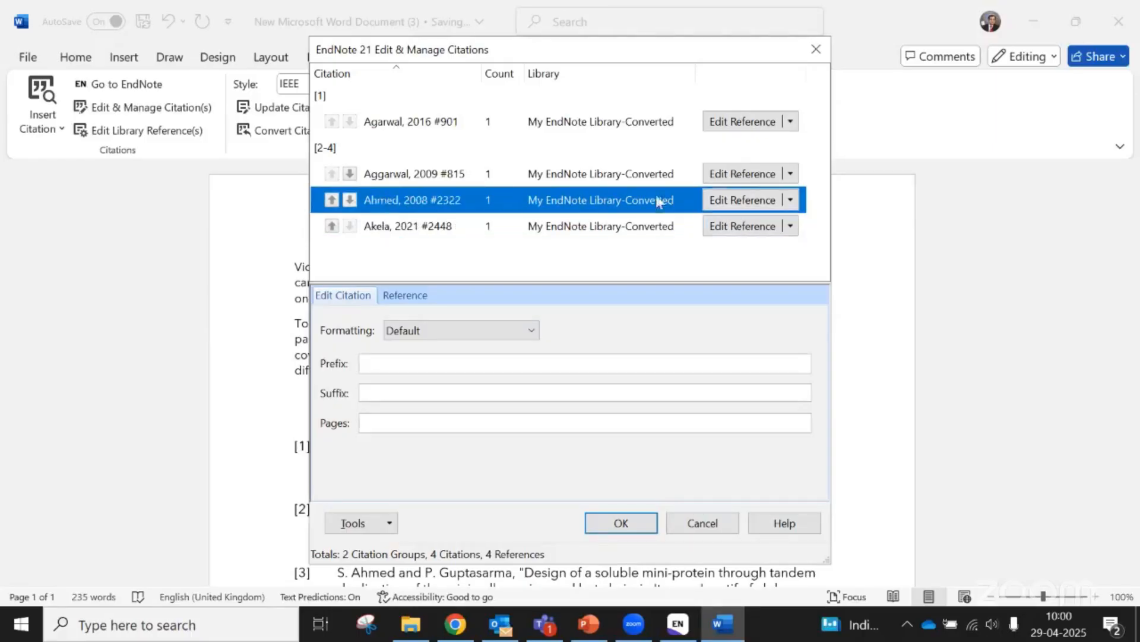
pyautogui.click(790, 200)
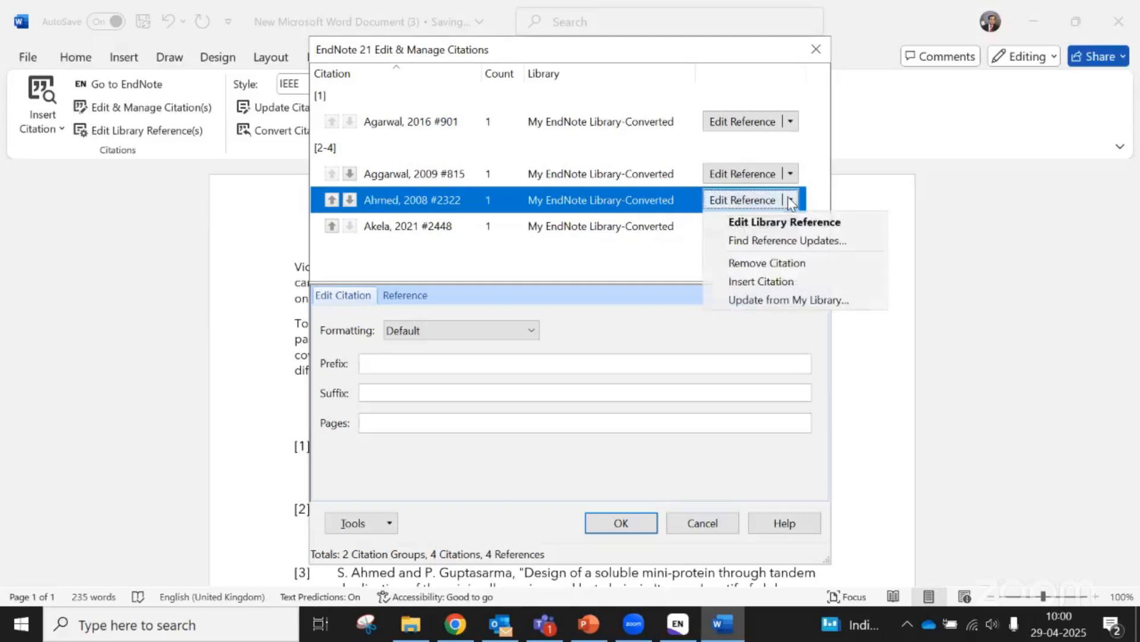
pyautogui.click(780, 264)
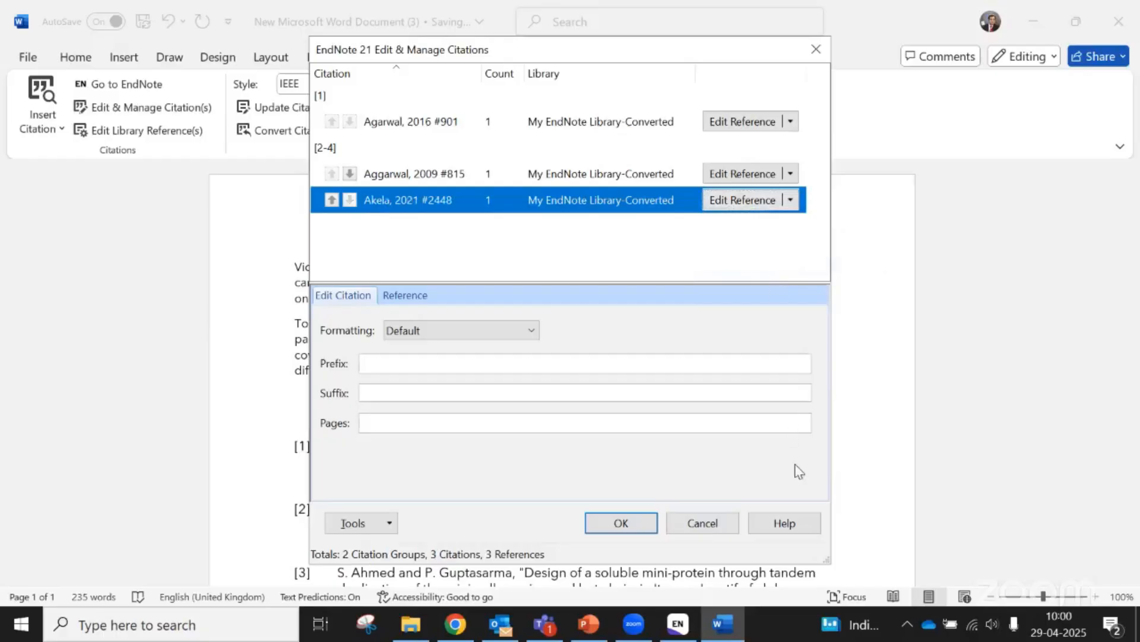
pyautogui.click(606, 529)
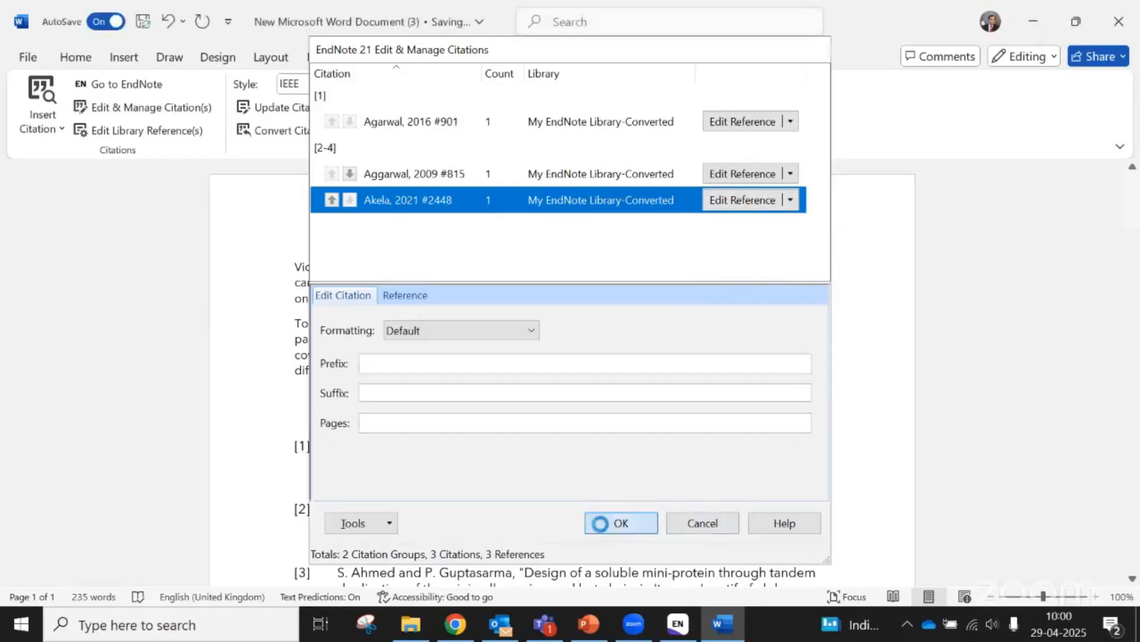
pyautogui.click(818, 363)
pyautogui.scroll(-2, 817, 362)
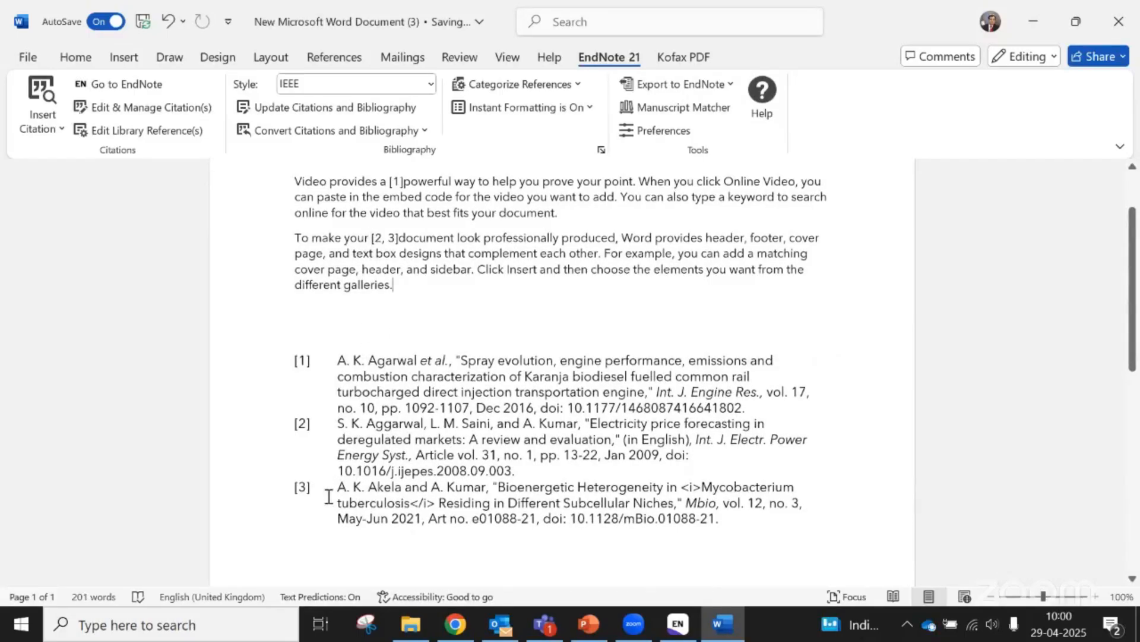
pyautogui.moveTo(293, 491); pyautogui.dragTo(771, 514)
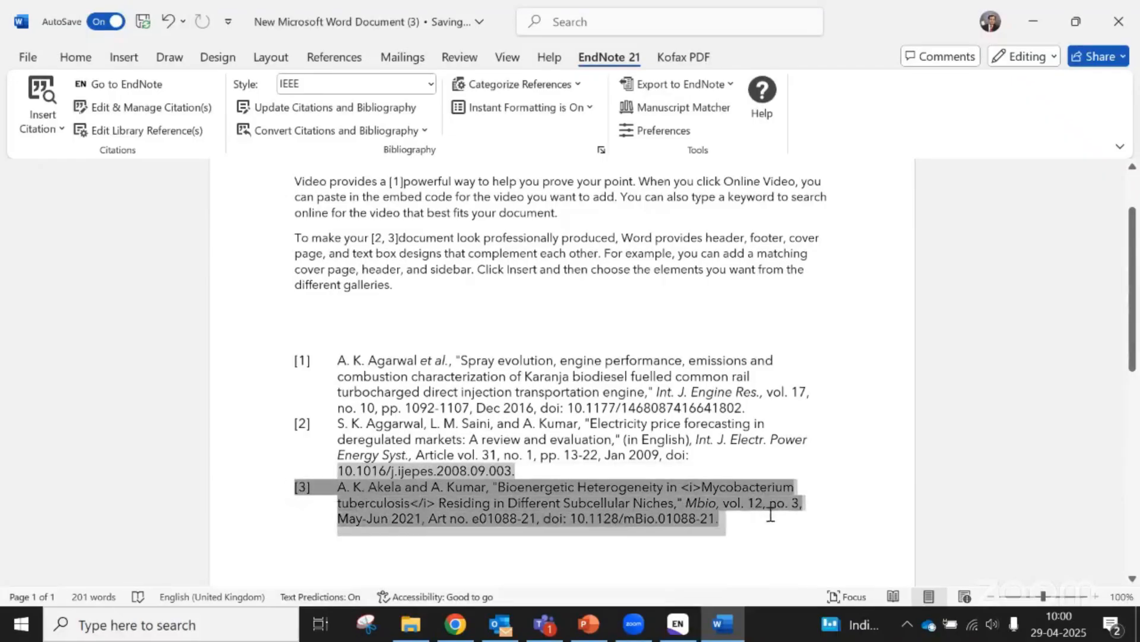
pyautogui.click(889, 428)
pyautogui.click(337, 294)
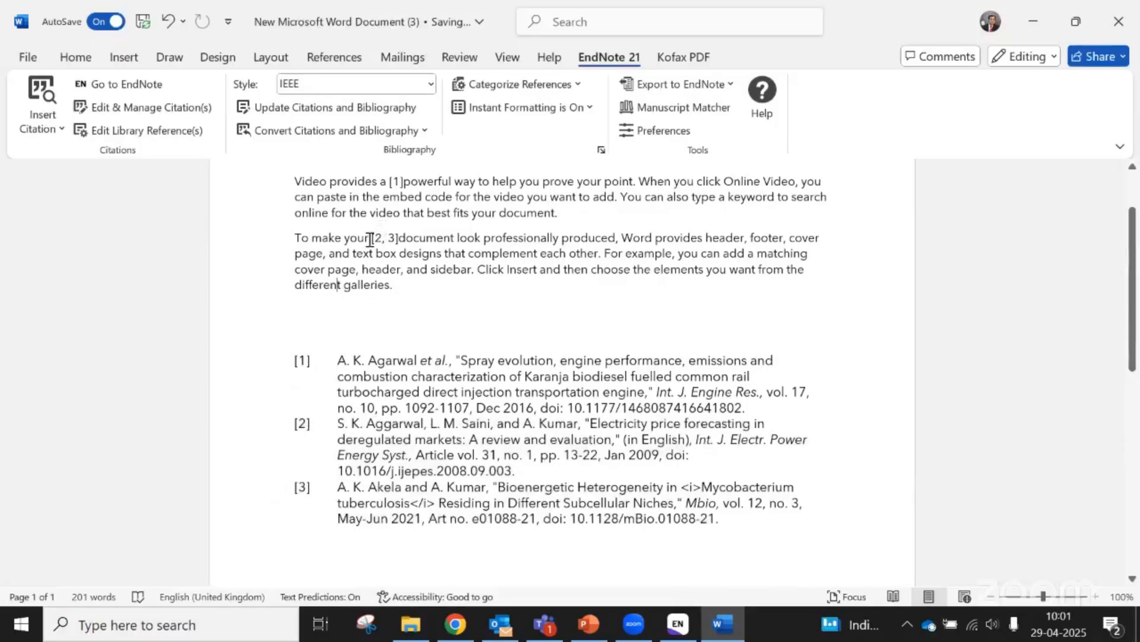
pyautogui.moveTo(369, 240); pyautogui.dragTo(409, 237)
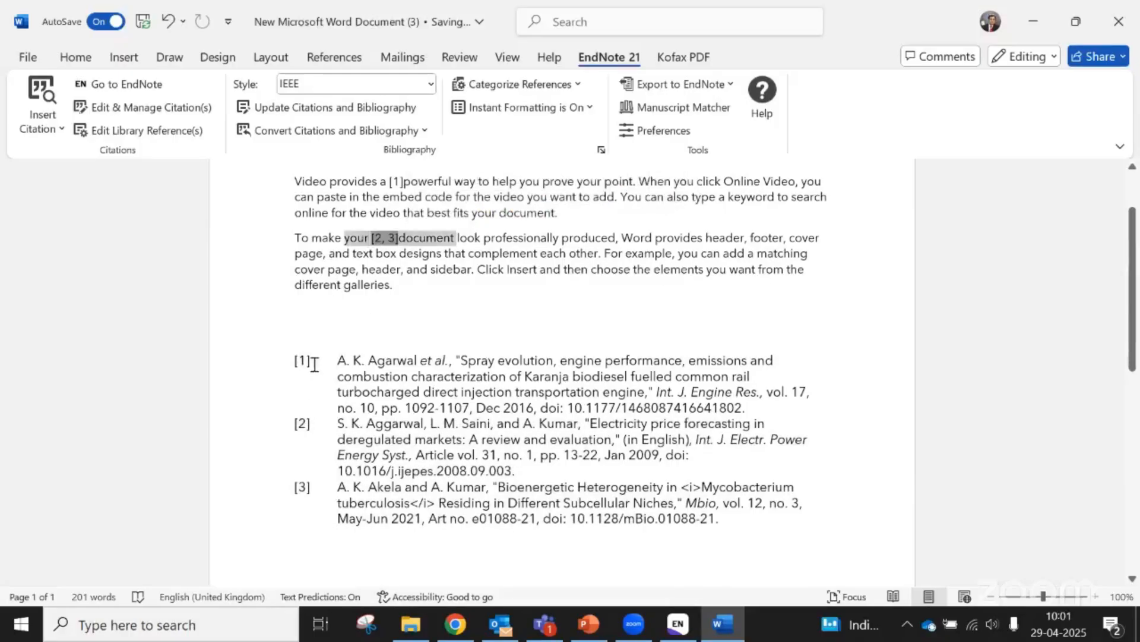
pyautogui.moveTo(295, 360); pyautogui.dragTo(800, 521)
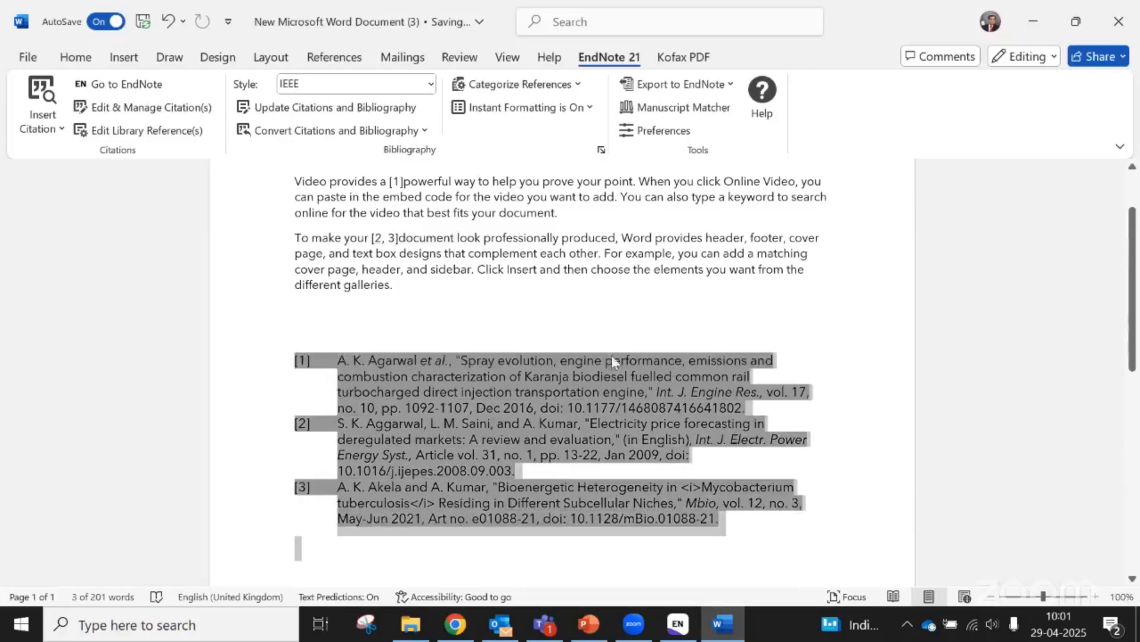
pyautogui.click(463, 297)
pyautogui.scroll(2, 464, 296)
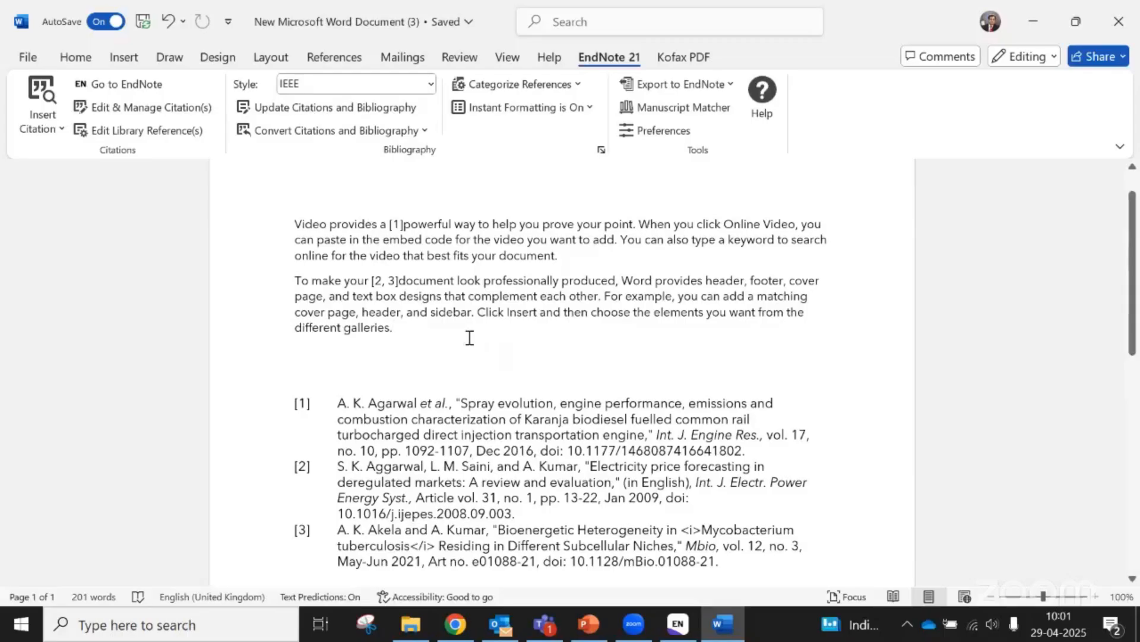
# Switch the style to APA 7th and check the (Agarwal et al., 2016) citation and reference list
pyautogui.click(431, 85)
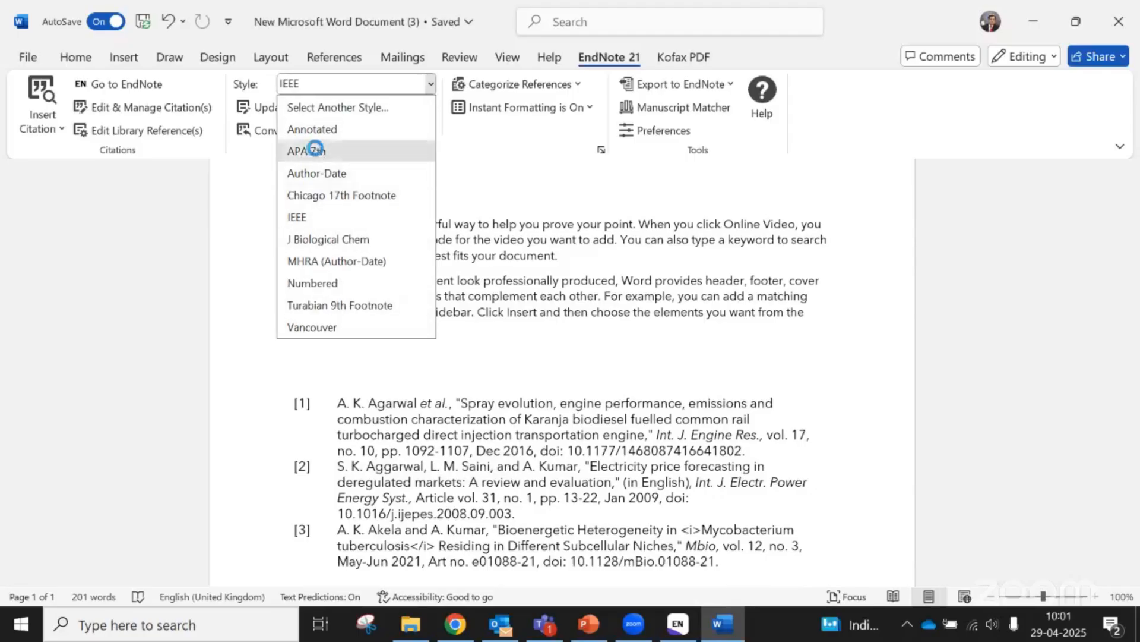
pyautogui.click(319, 152)
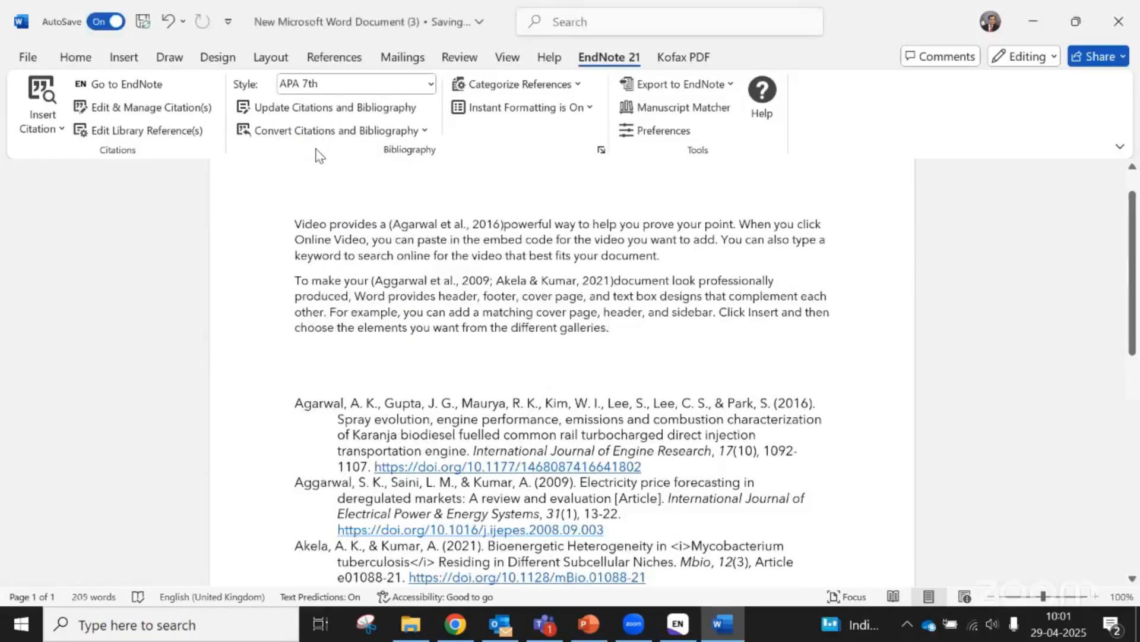
pyautogui.click(437, 223)
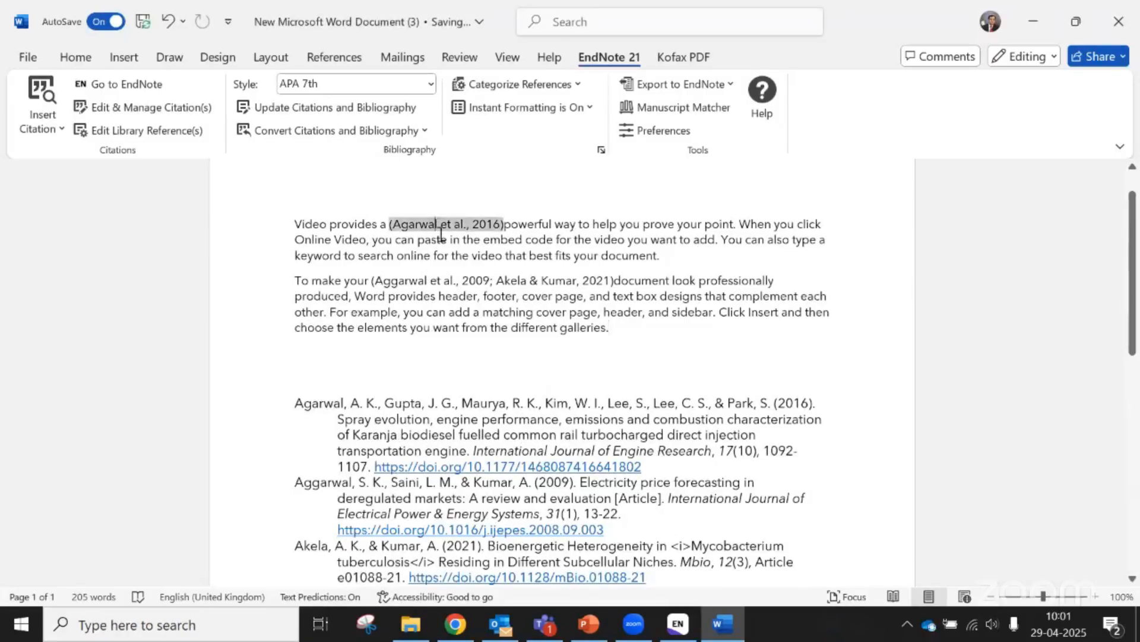
pyautogui.click(457, 281)
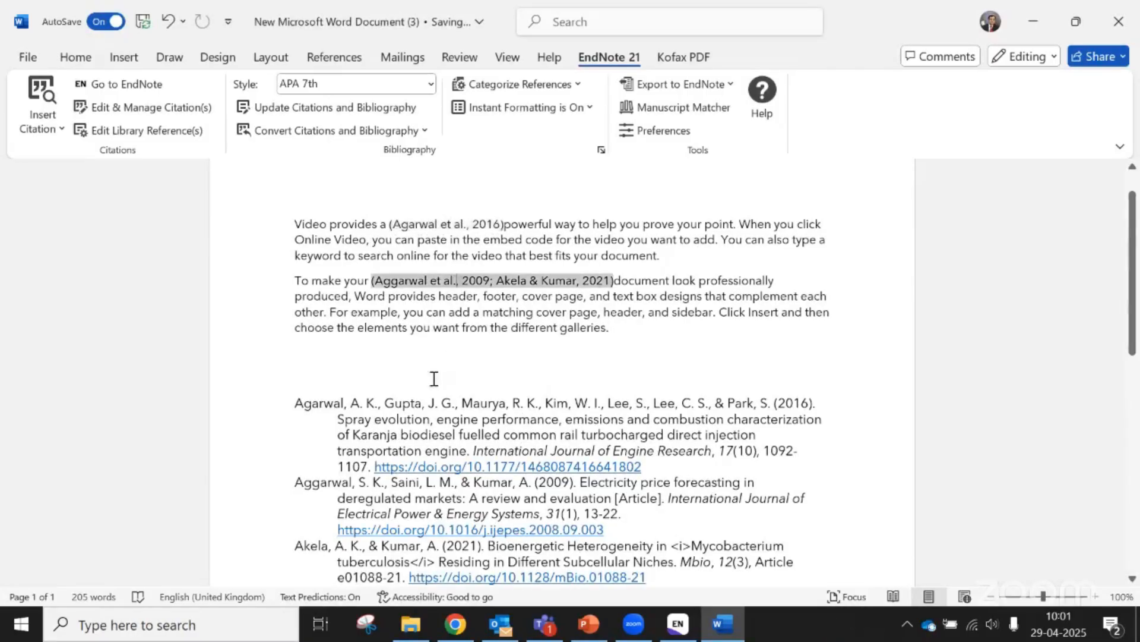
pyautogui.click(415, 405)
pyautogui.scroll(-3, 416, 409)
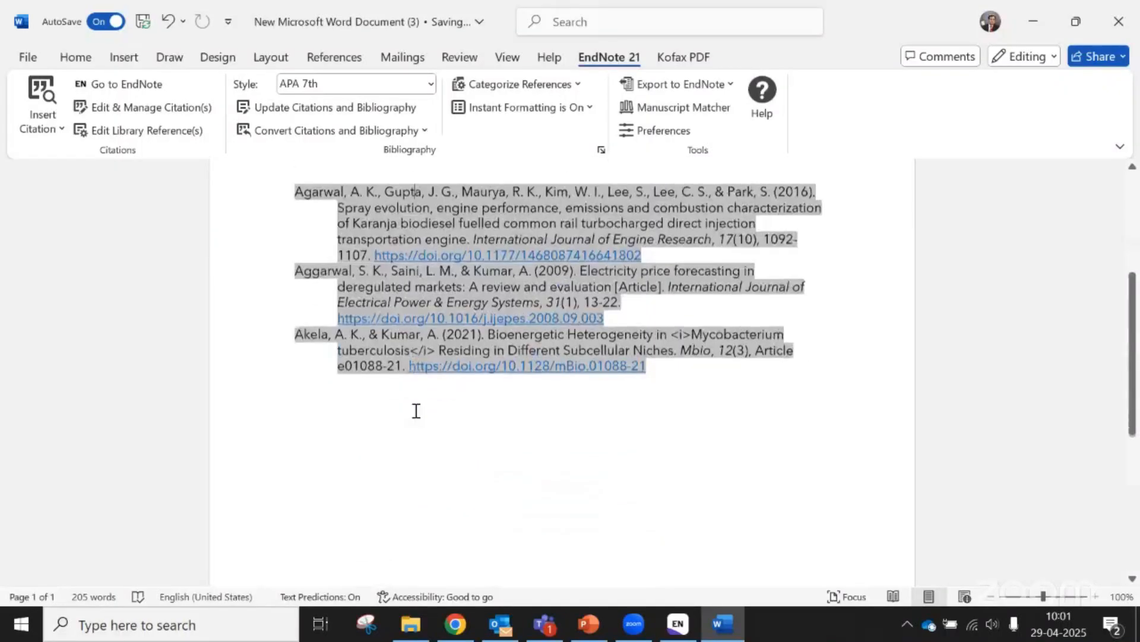
pyautogui.scroll(4, 416, 410)
pyautogui.click(637, 382)
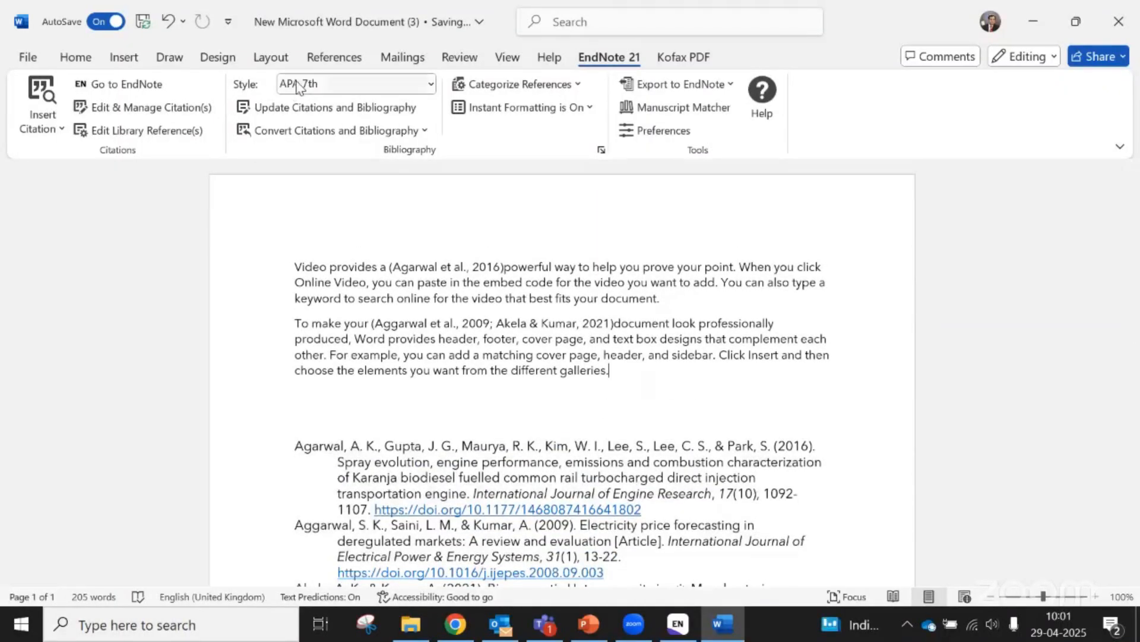
# Apply Vancouver style, giving (1) and (2, 3) citations and a numbered three-entry reference list
pyautogui.click(432, 89)
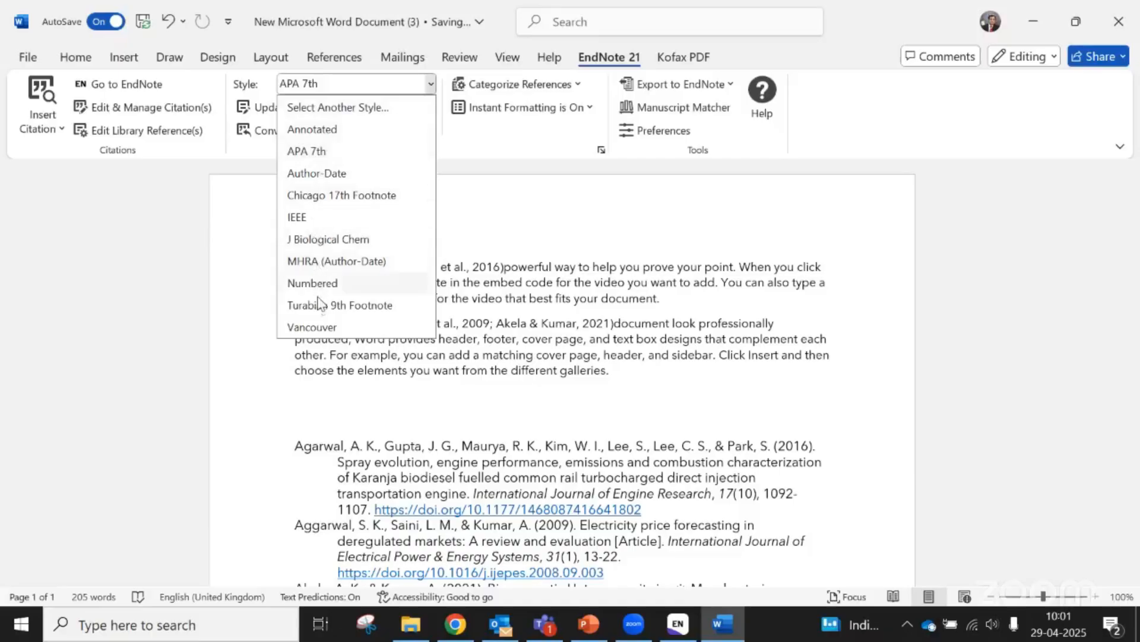
pyautogui.click(319, 329)
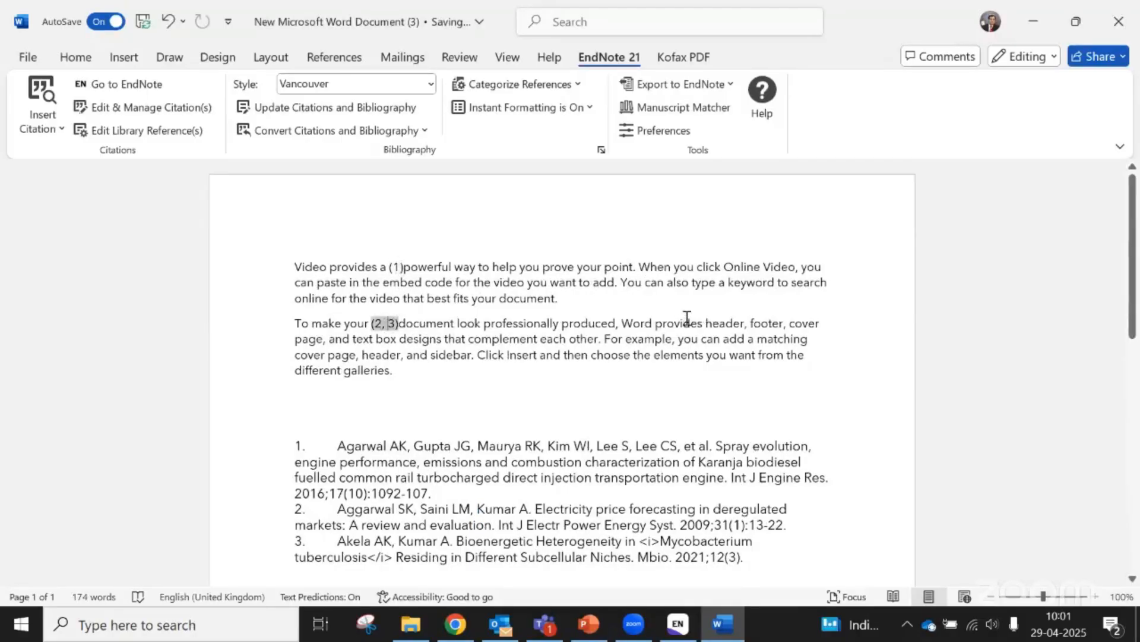
pyautogui.scroll(-3, 687, 318)
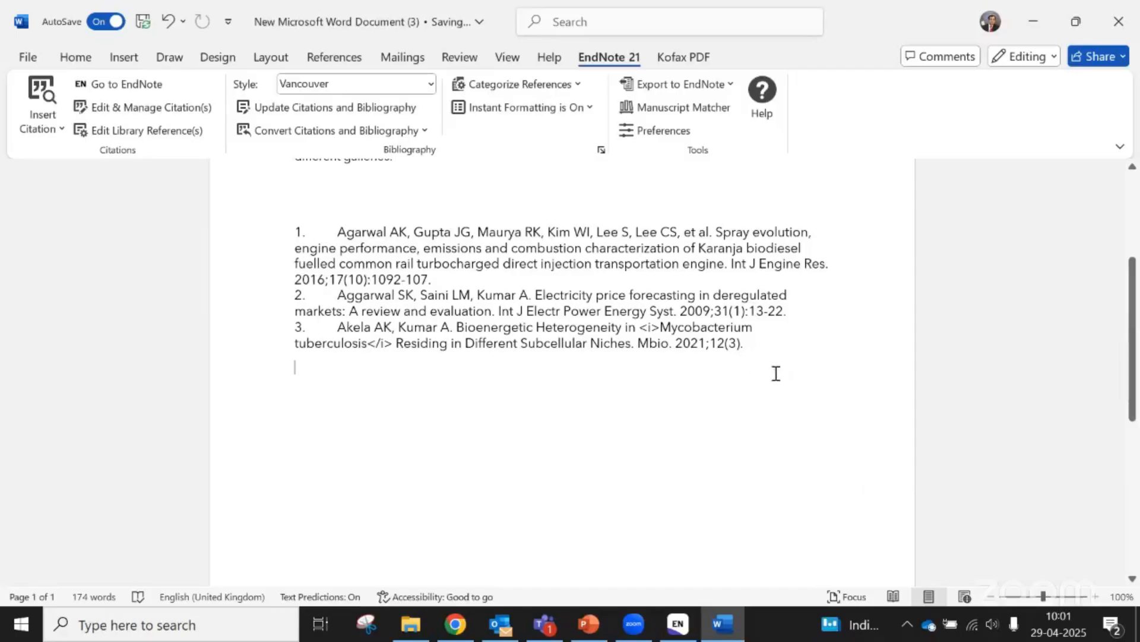
pyautogui.scroll(5, 776, 373)
pyautogui.click(429, 84)
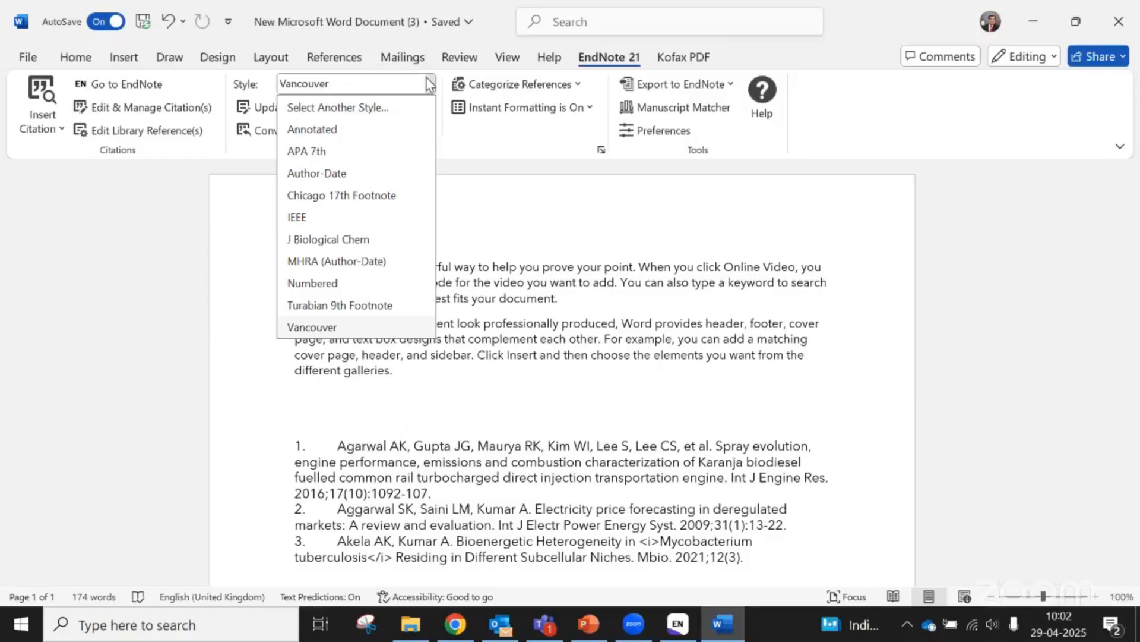
pyautogui.click(428, 83)
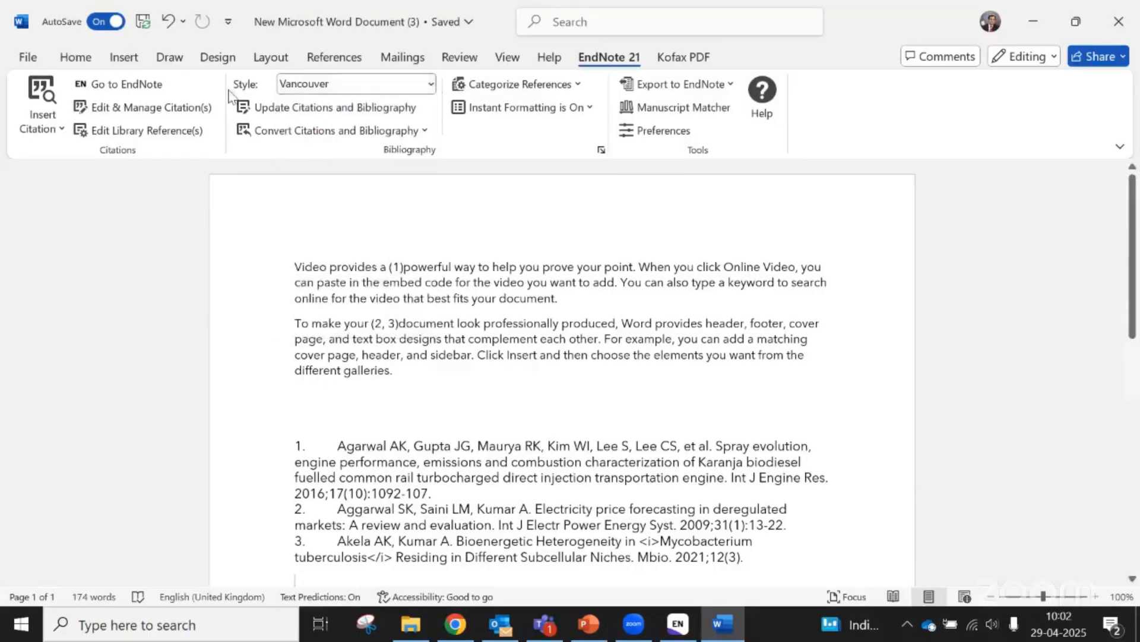
pyautogui.click(429, 89)
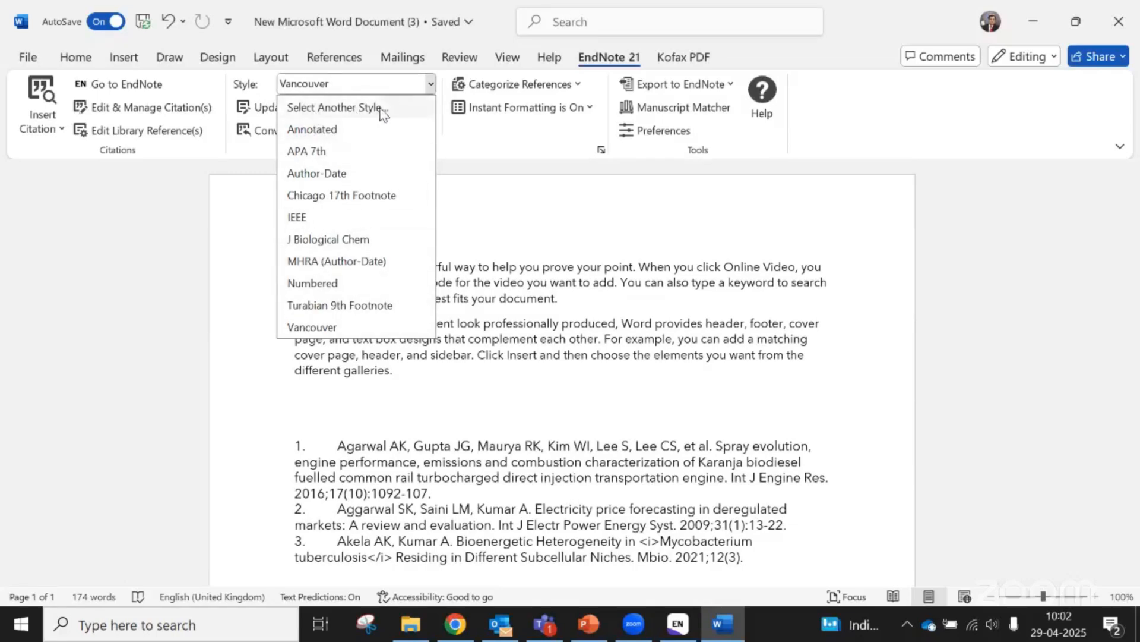
pyautogui.click(358, 109)
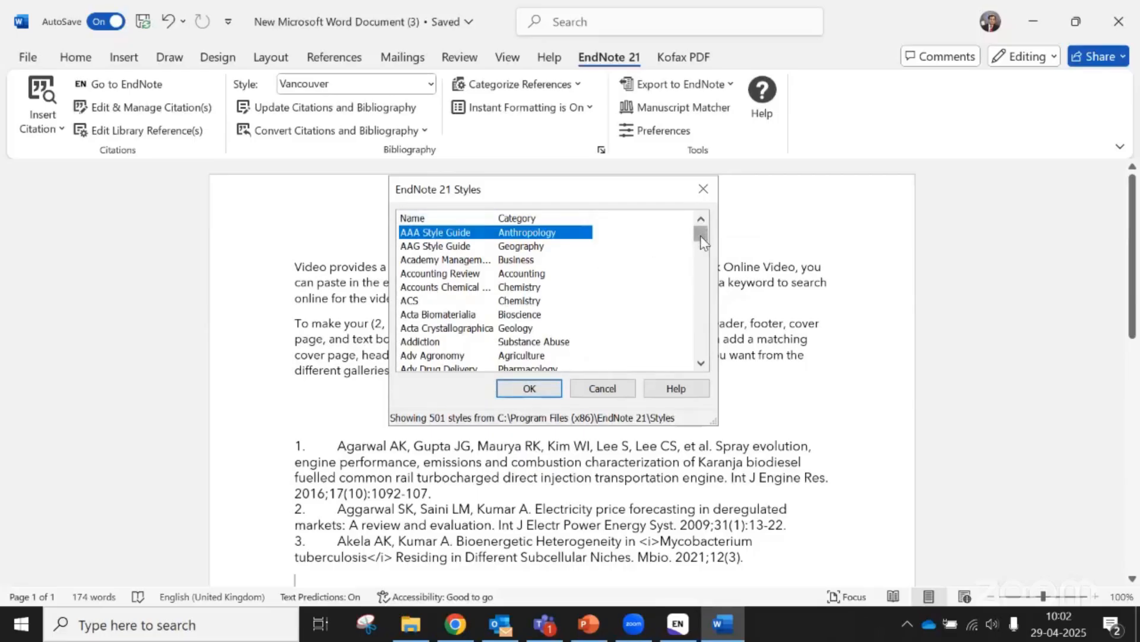
pyautogui.moveTo(703, 239); pyautogui.dragTo(702, 262)
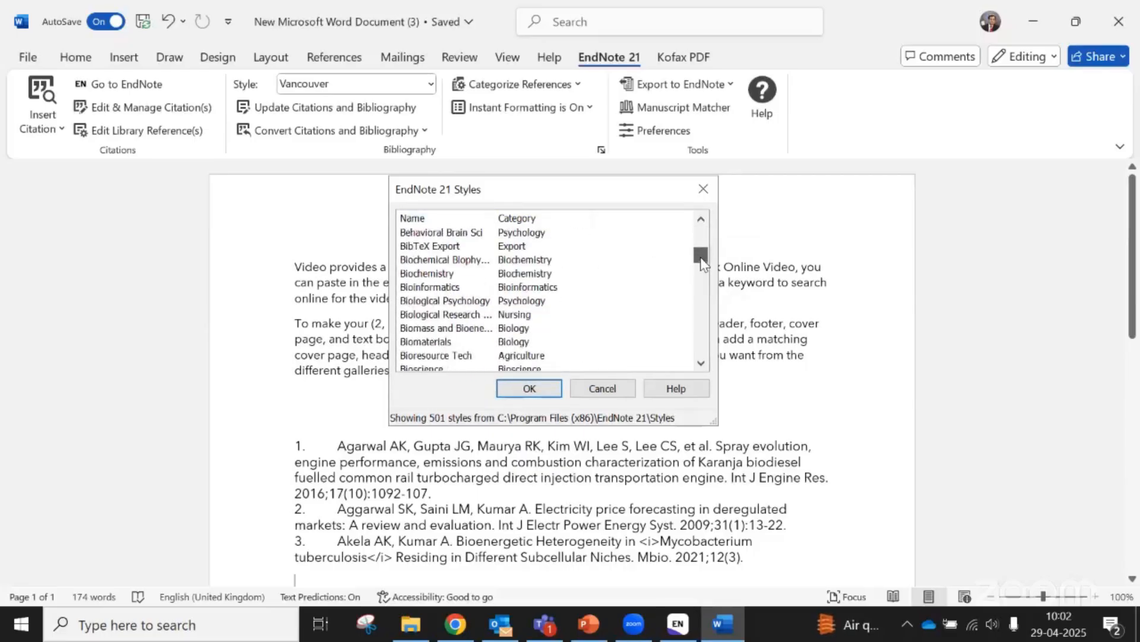
pyautogui.scroll(7, 592, 291)
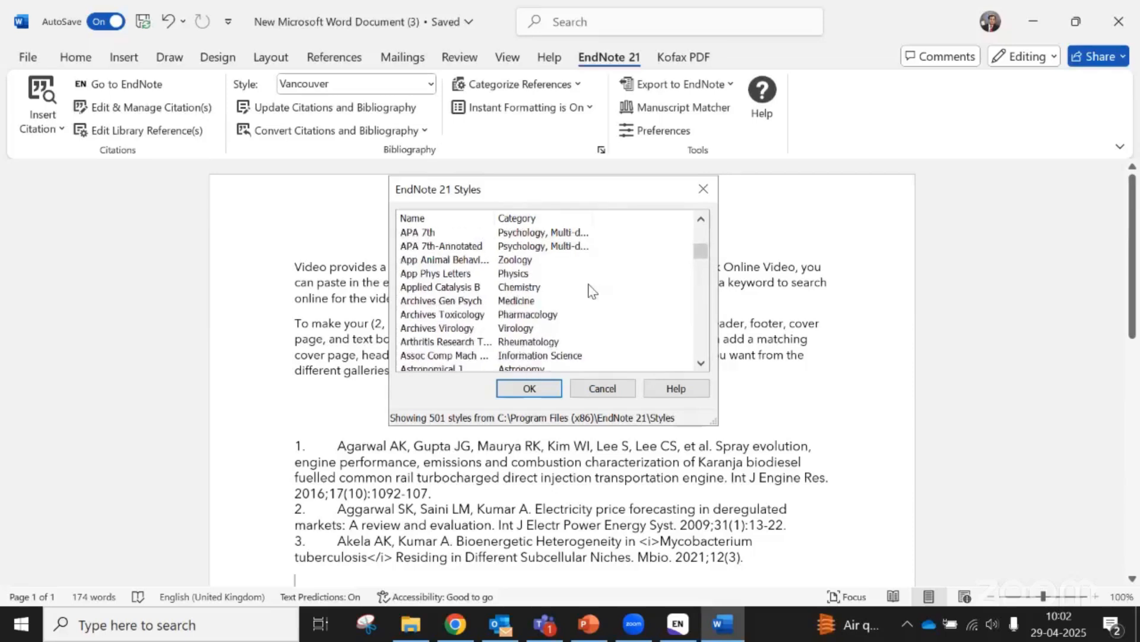
pyautogui.scroll(2, 592, 291)
pyautogui.scroll(2, 593, 291)
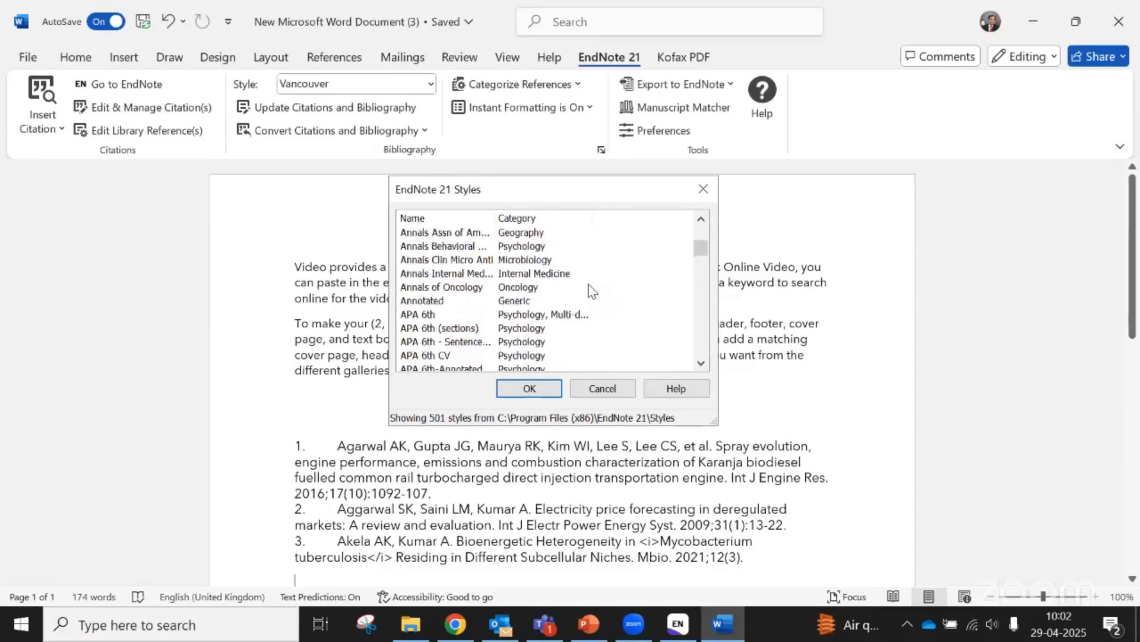
pyautogui.click(447, 330)
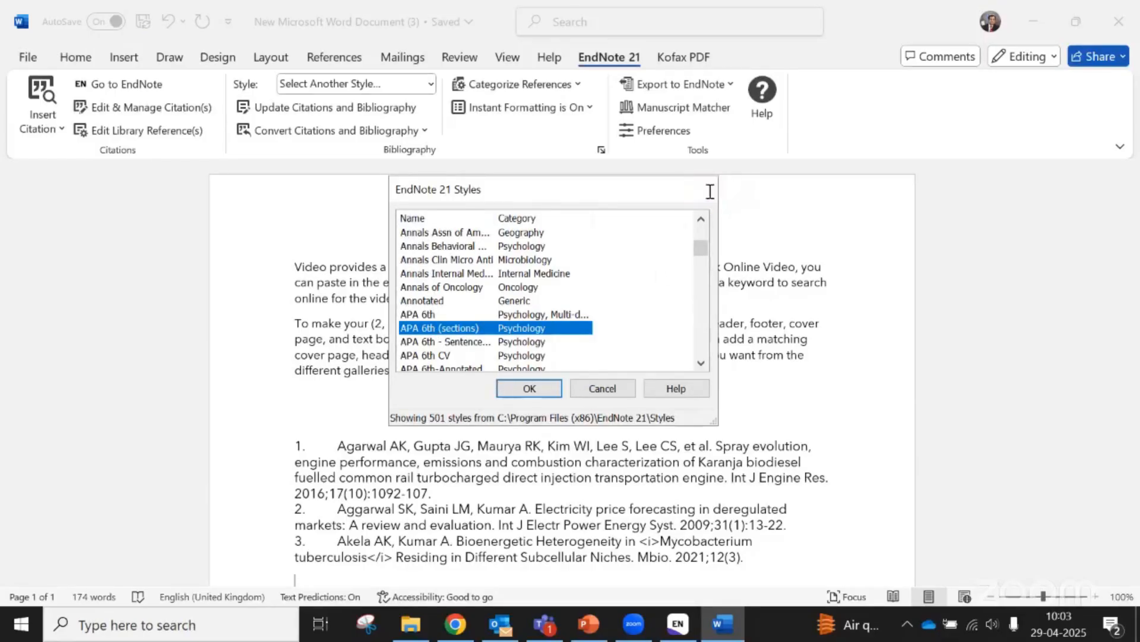
pyautogui.click(706, 189)
pyautogui.click(430, 84)
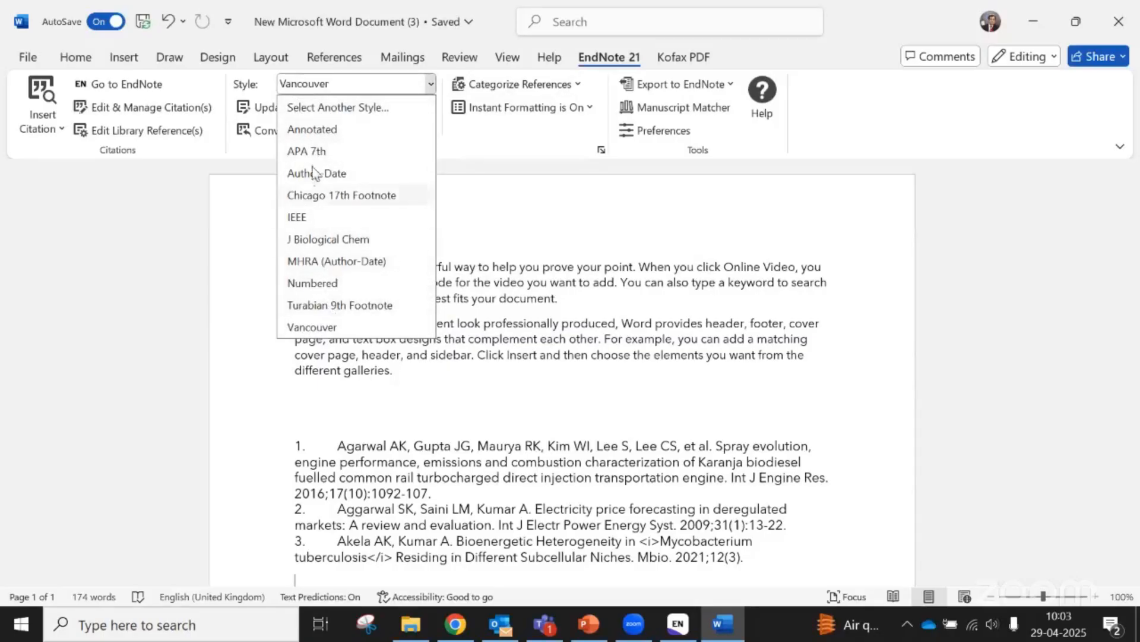
# Try APA 7th, then MHRA (Author-Date), inspecting both in-text citations
pyautogui.click(327, 153)
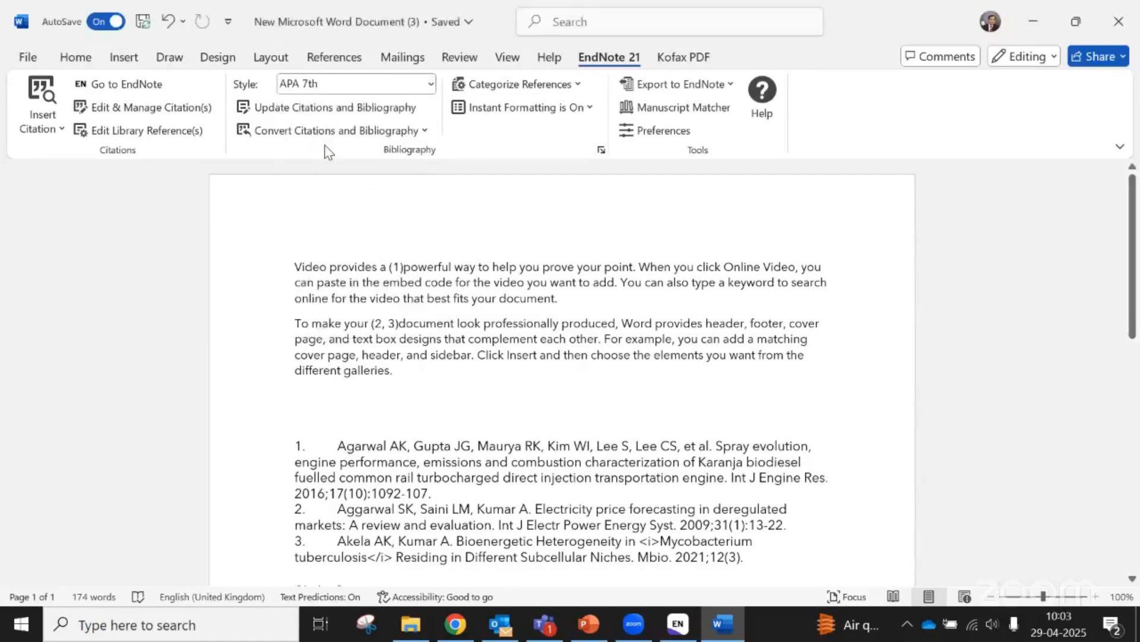
pyautogui.click(380, 84)
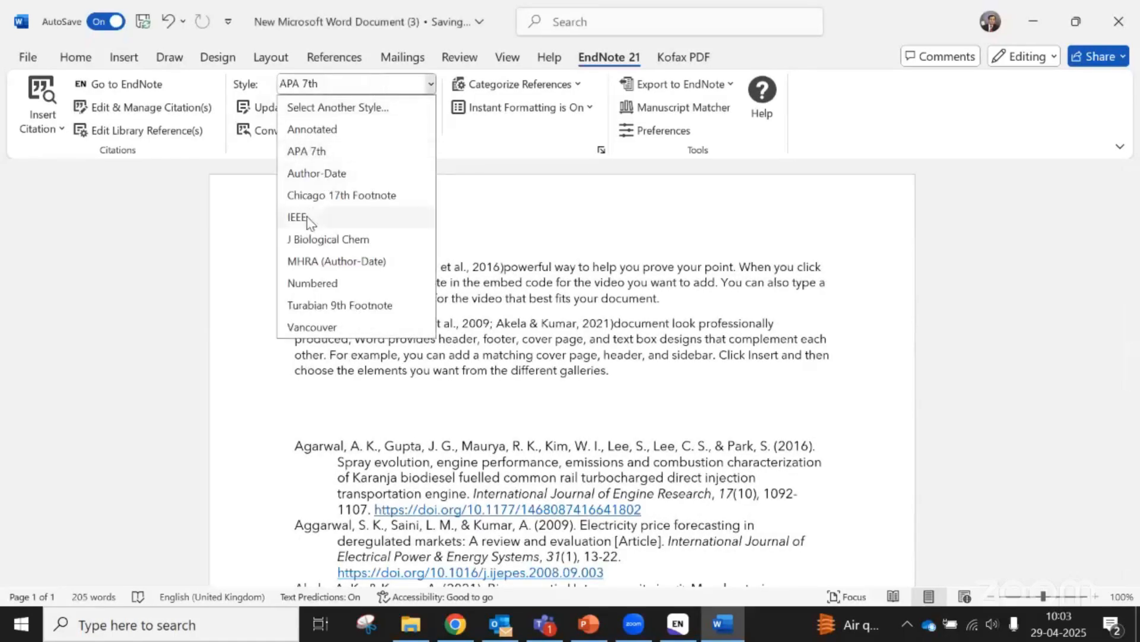
pyautogui.click(316, 265)
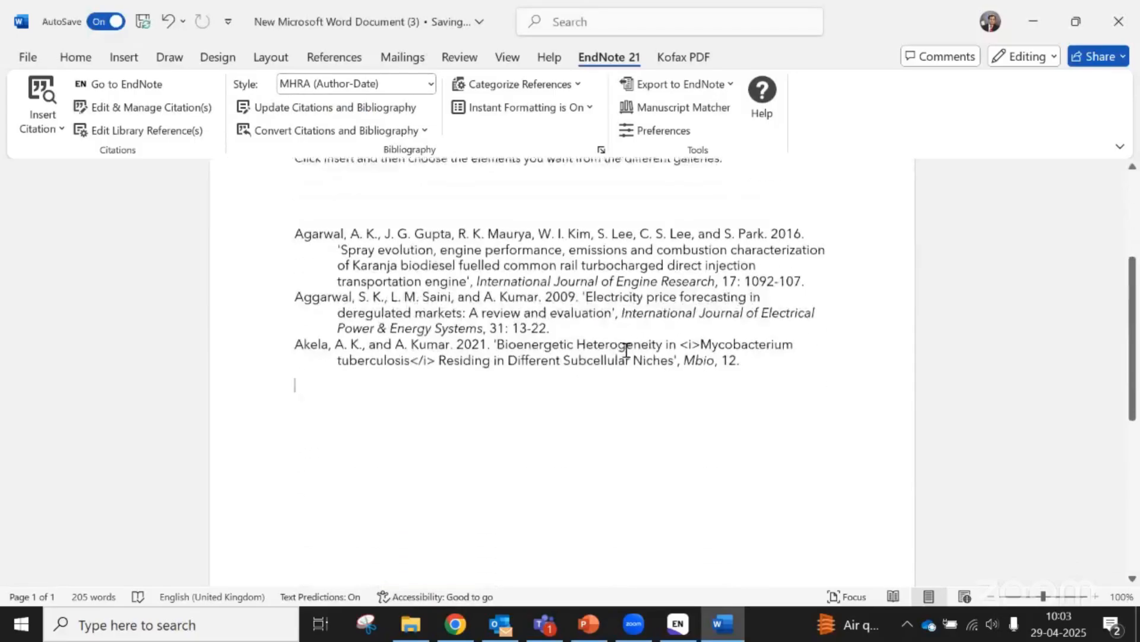
pyautogui.scroll(5, 626, 351)
pyautogui.click(445, 267)
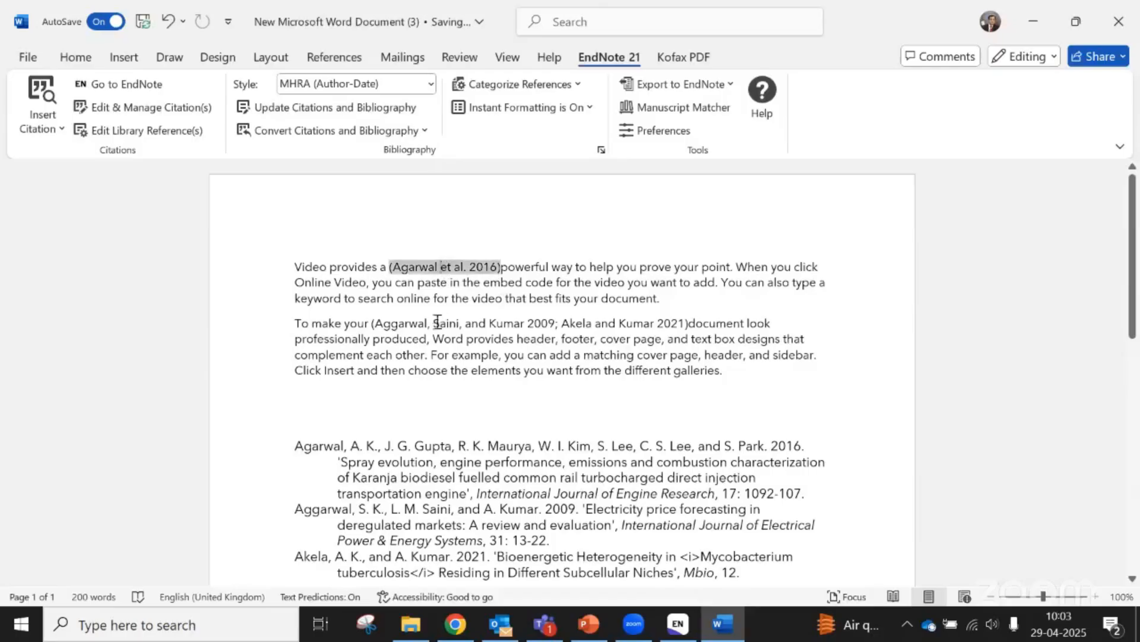
pyautogui.click(434, 324)
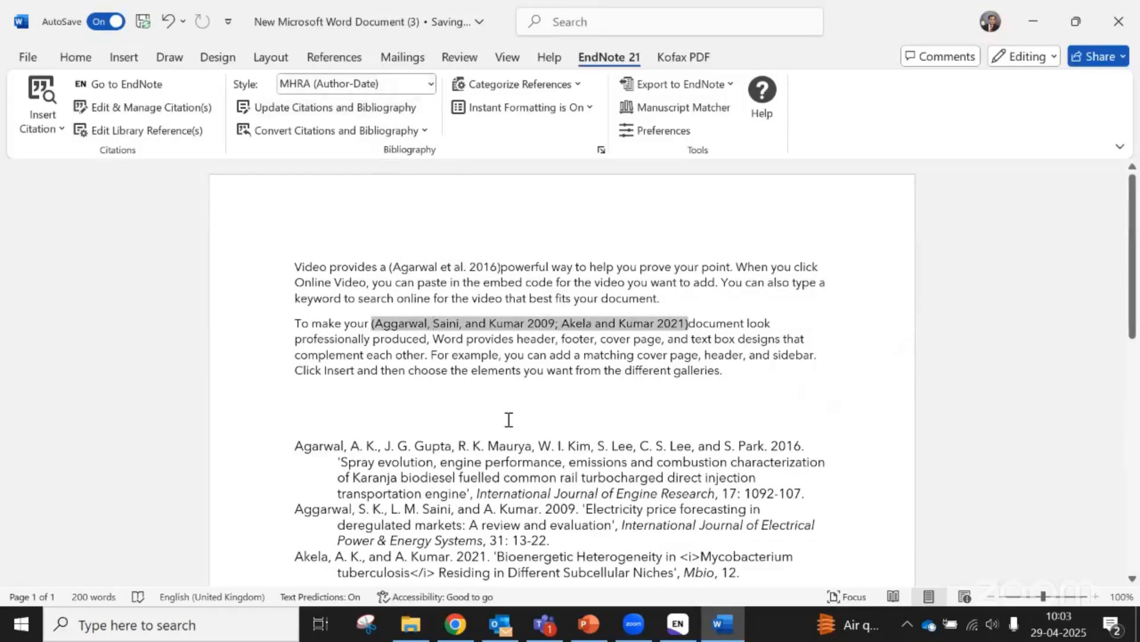
pyautogui.click(482, 406)
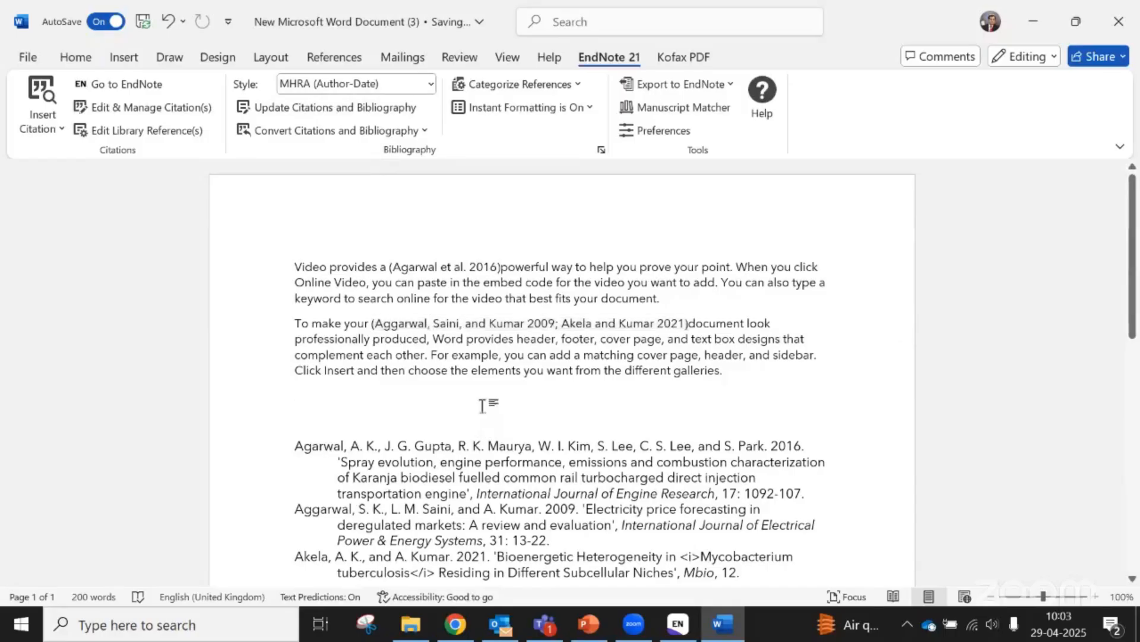
# Review the paragraphs and switch back to IEEE, giving [1] and [2, 3] citations
pyautogui.scroll(-4, 483, 406)
pyautogui.scroll(3, 483, 406)
pyautogui.scroll(3, 482, 406)
pyautogui.moveTo(421, 354); pyautogui.dragTo(723, 375)
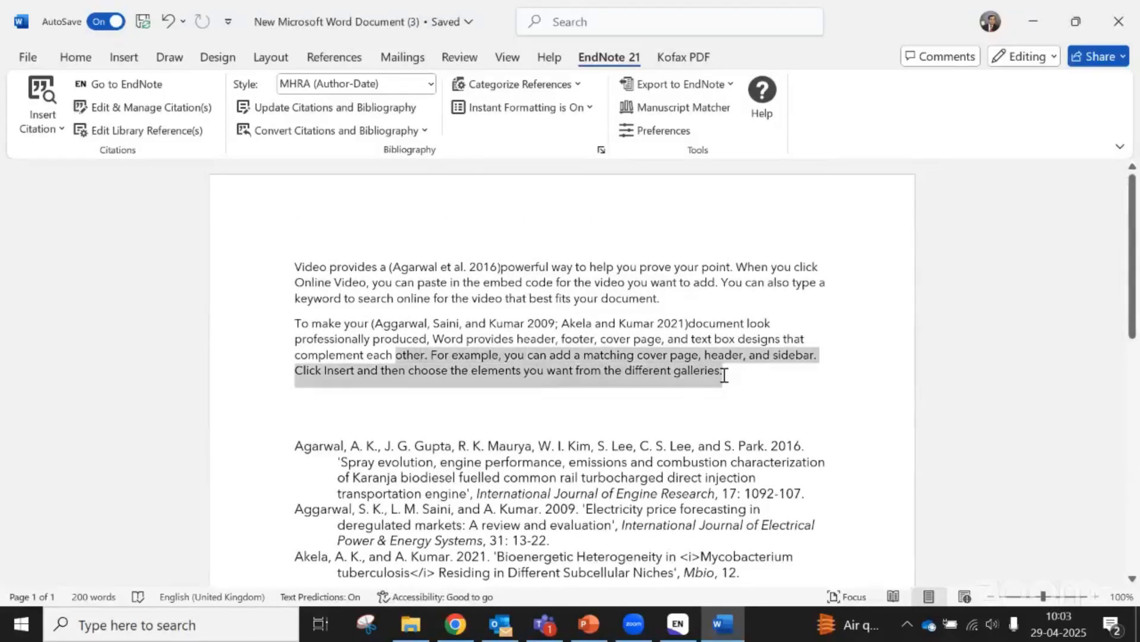
pyautogui.moveTo(591, 265); pyautogui.dragTo(683, 293)
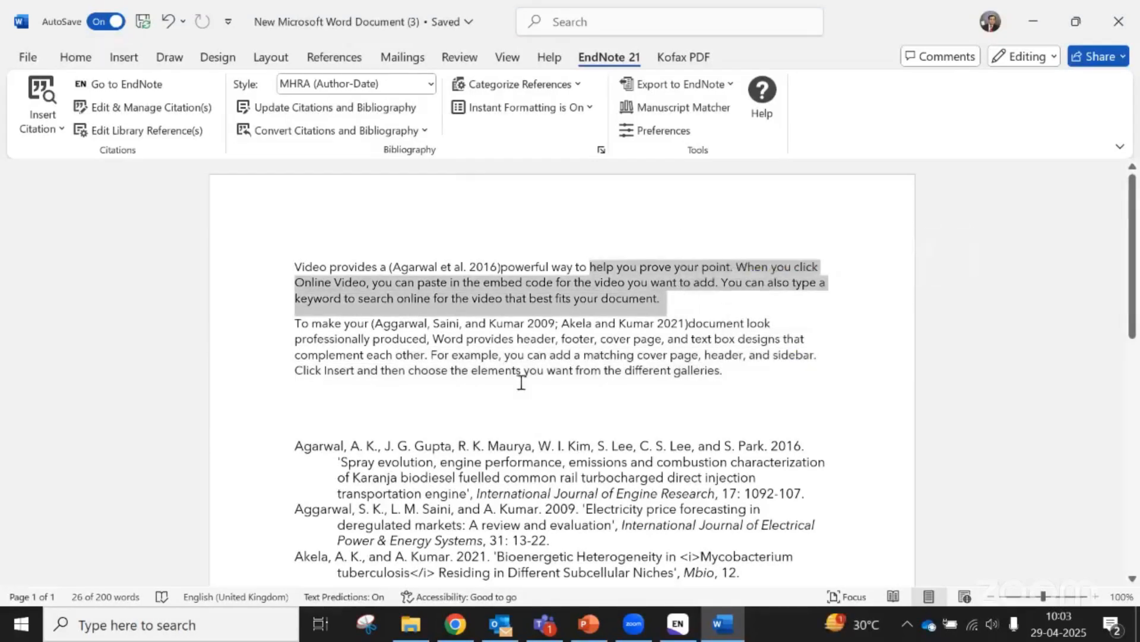
pyautogui.click(502, 386)
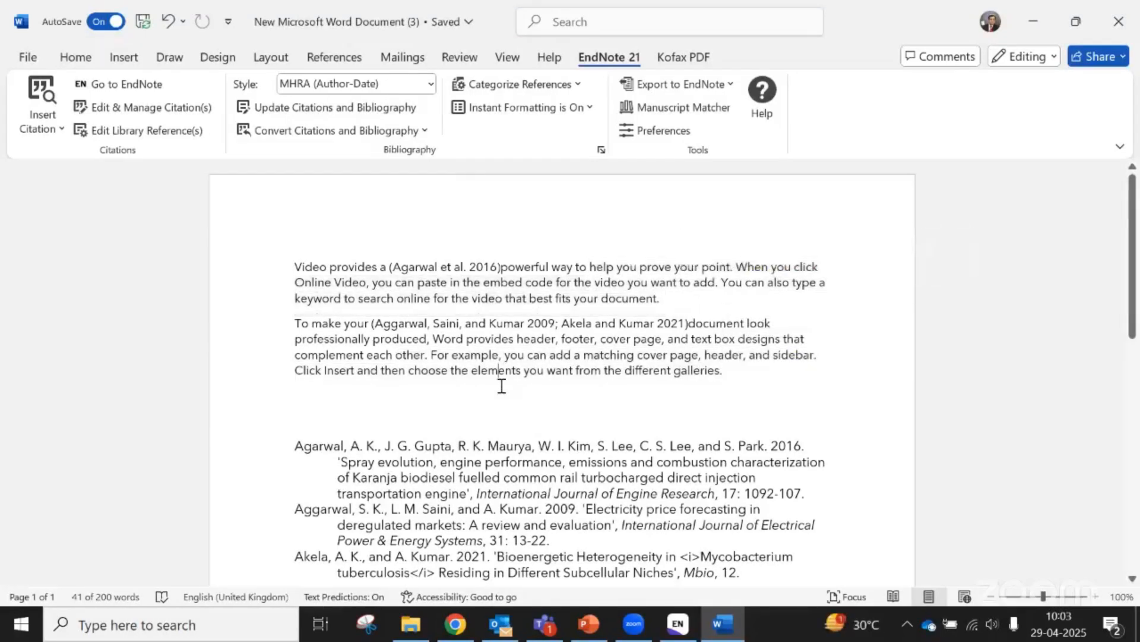
pyautogui.click(431, 84)
pyautogui.click(351, 217)
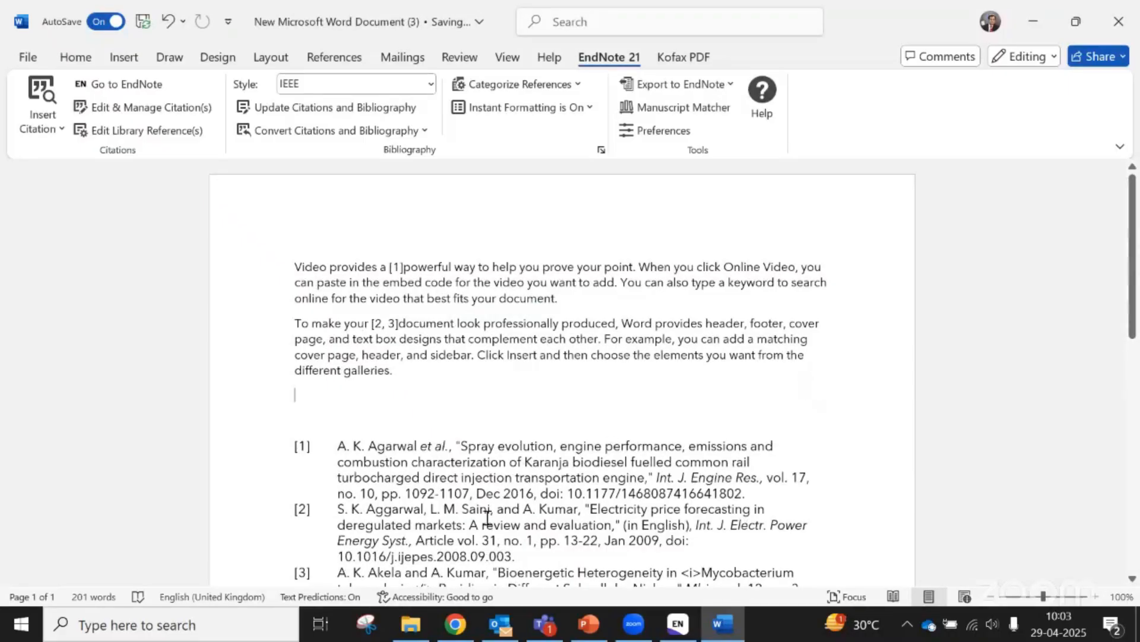
pyautogui.click(467, 621)
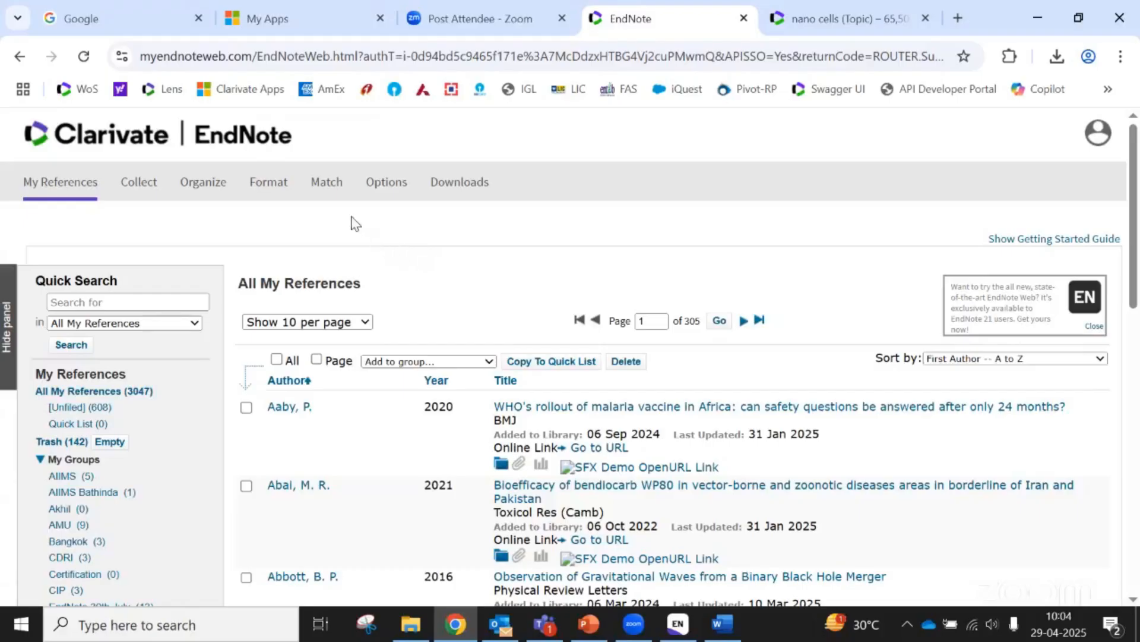
# Follow EndNote Web's Match tab to Master Journal List's Match Manuscript login prompt
pyautogui.click(327, 186)
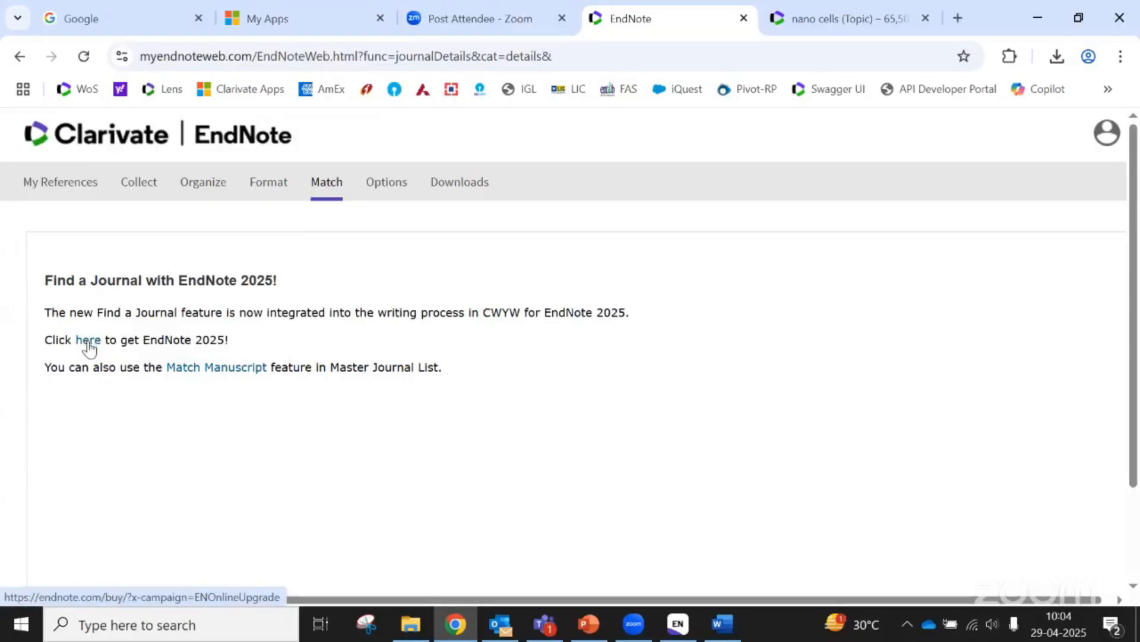
pyautogui.click(209, 369)
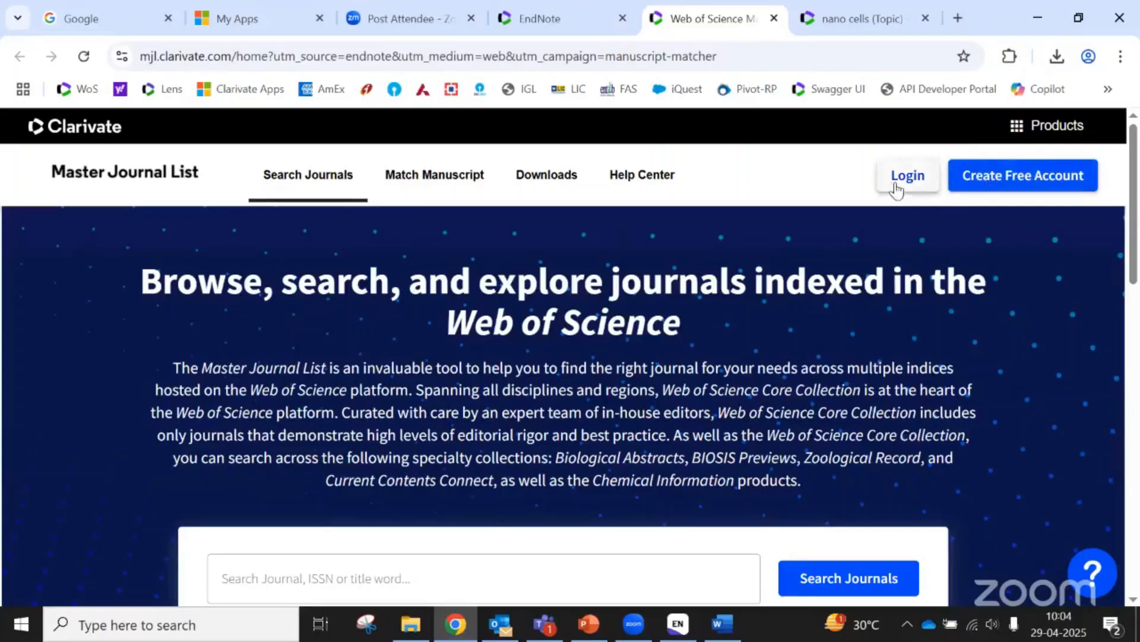
pyautogui.scroll(-1, 896, 185)
pyautogui.scroll(-5, 621, 349)
pyautogui.scroll(1, 573, 348)
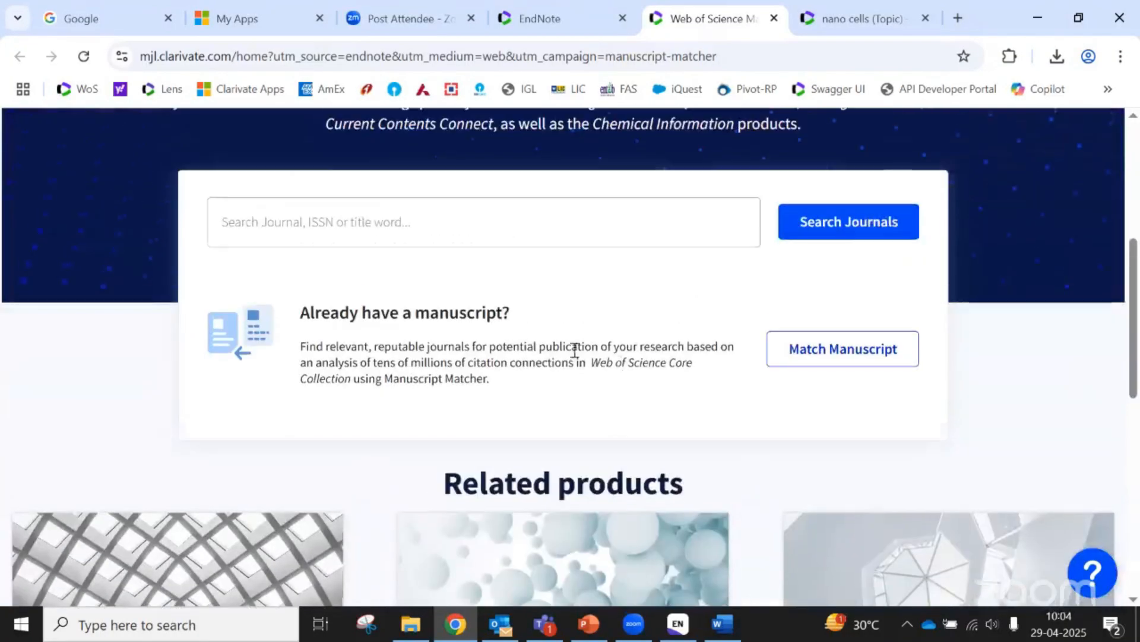
pyautogui.moveTo(308, 308); pyautogui.dragTo(532, 316)
# Log in to Master Journal List and open the Manuscript Matcher's empty title and abstract form
pyautogui.click(829, 350)
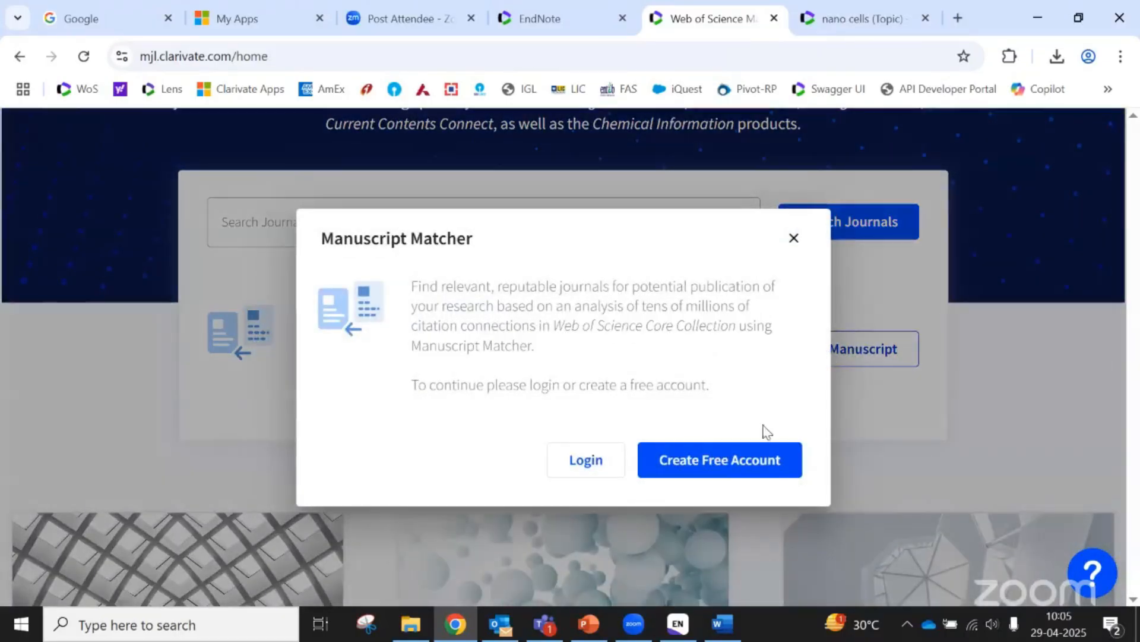
pyautogui.click(586, 463)
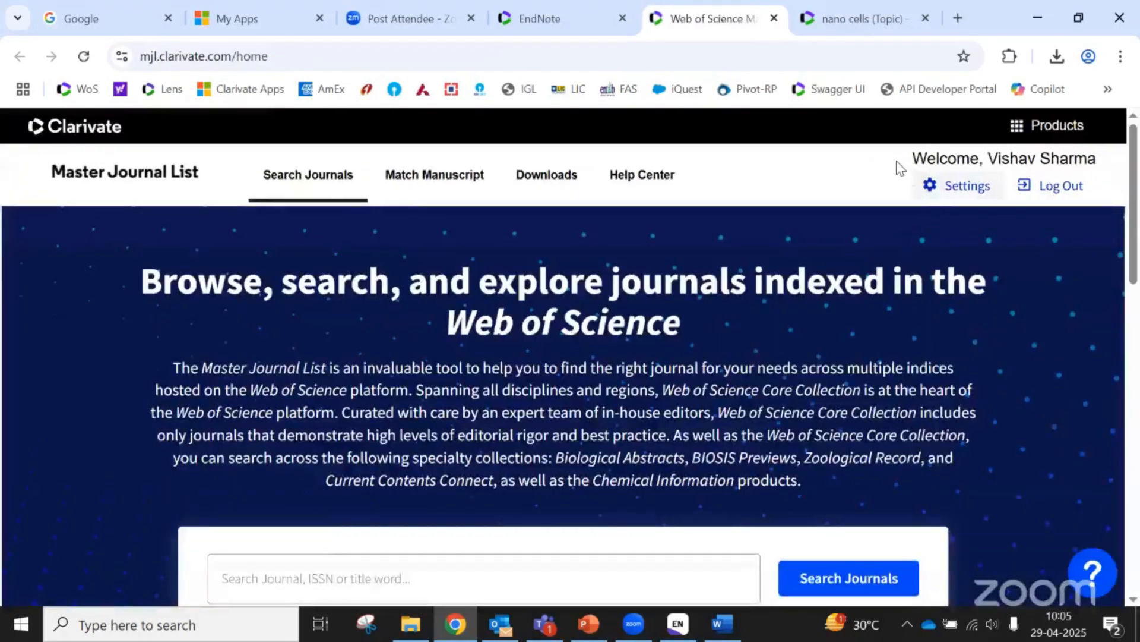
pyautogui.scroll(-6, 575, 330)
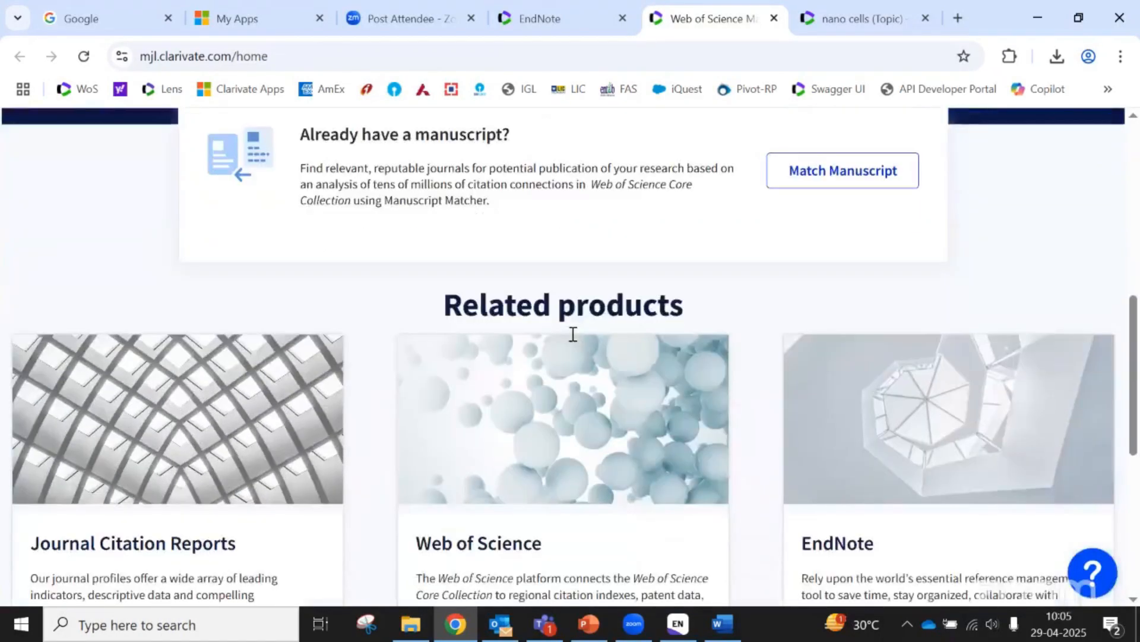
pyautogui.scroll(3, 621, 338)
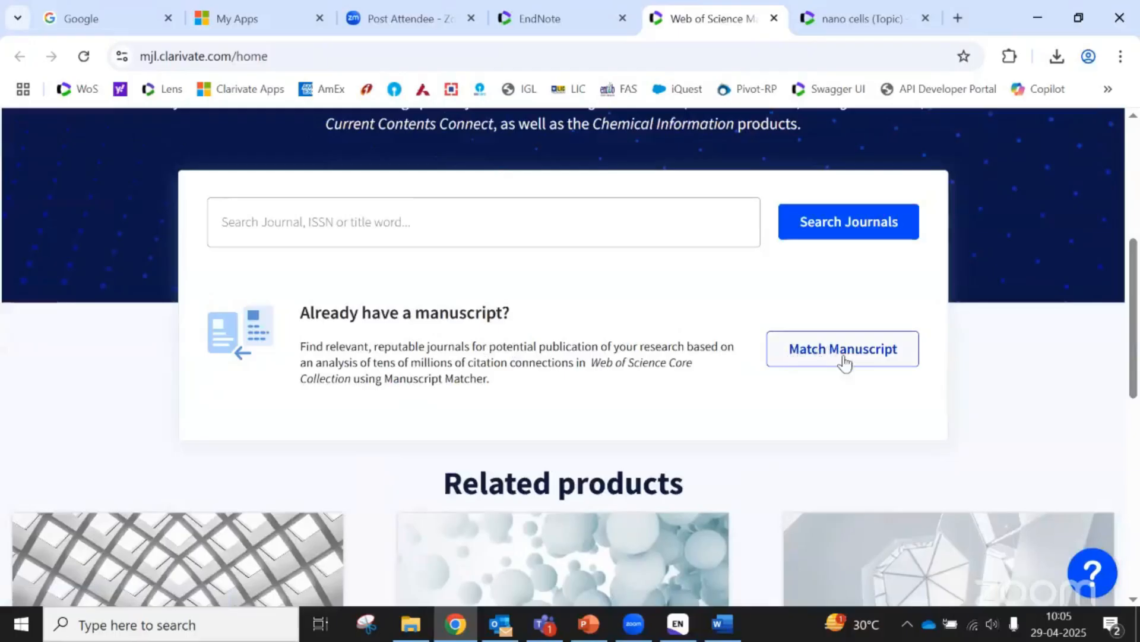
pyautogui.click(844, 350)
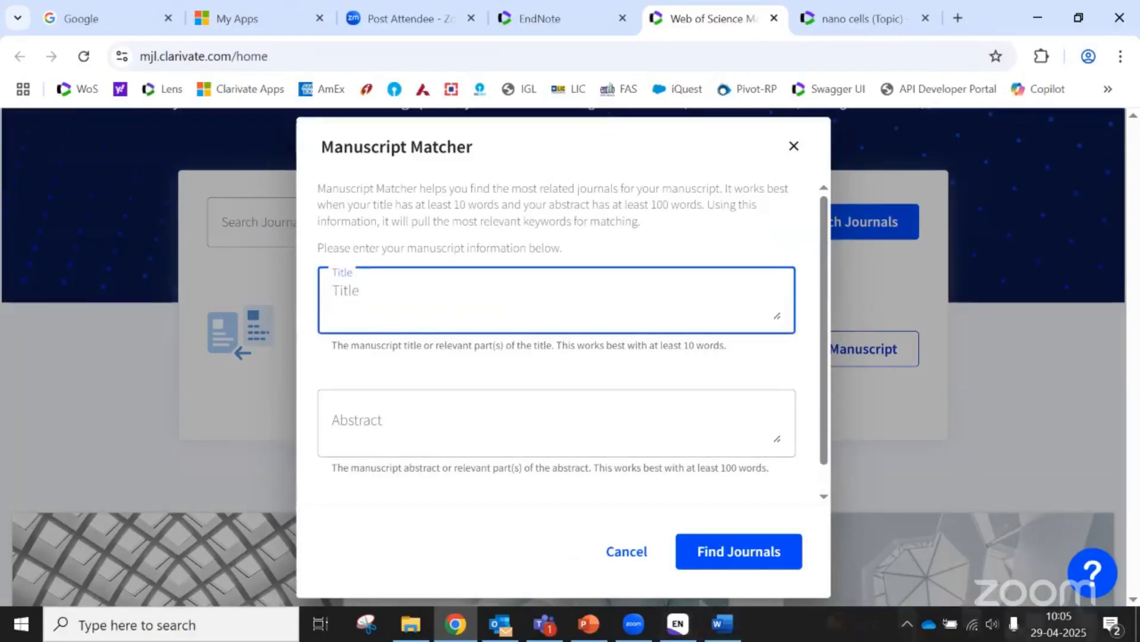
pyautogui.click(408, 628)
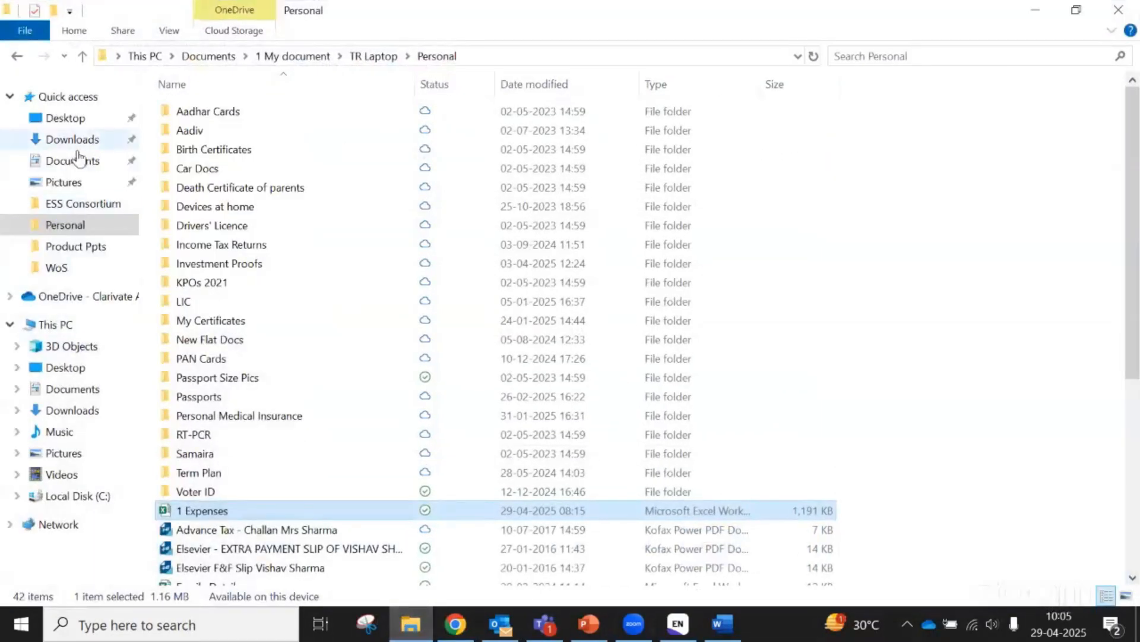
# Browse the Documents > 1 My document folder looking for the manuscript
pyautogui.click(75, 159)
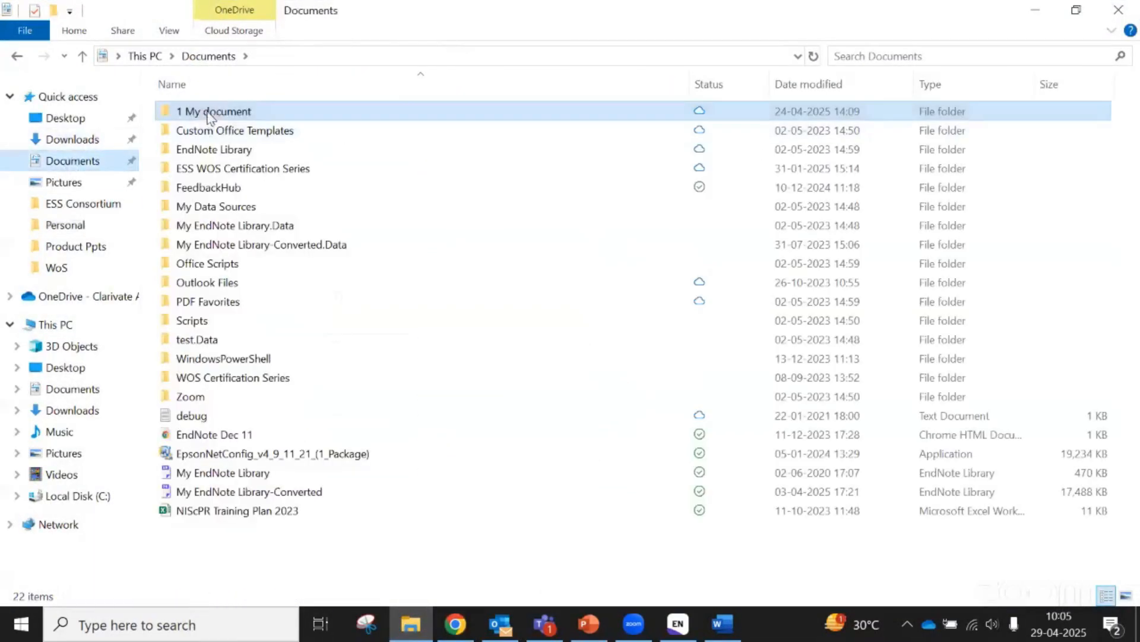
pyautogui.doubleClick(209, 113)
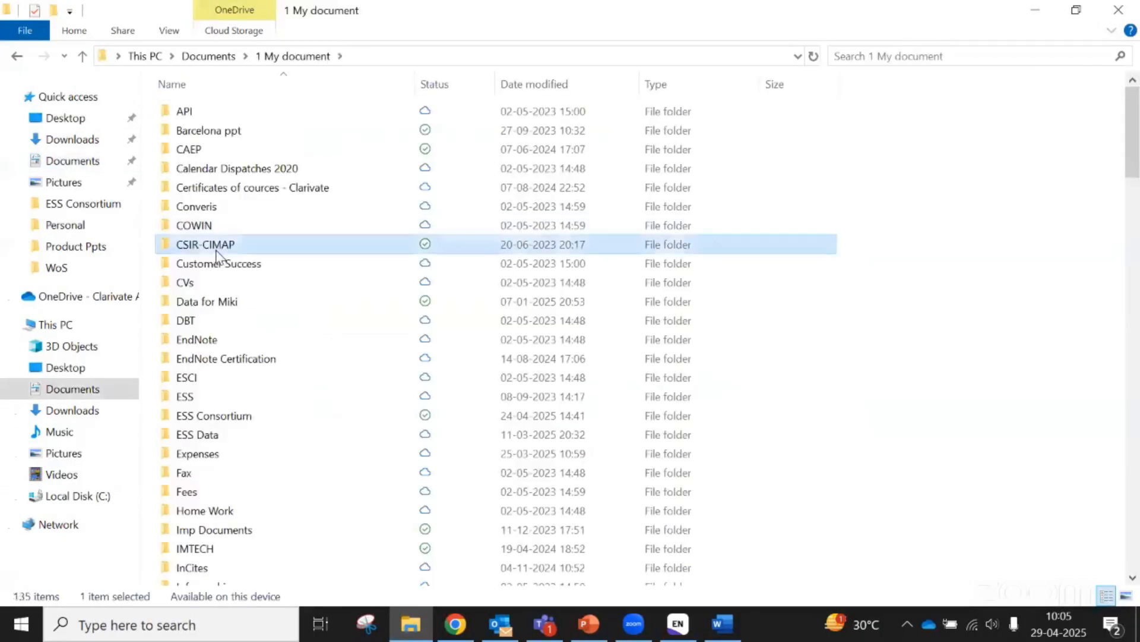
pyautogui.press('t')
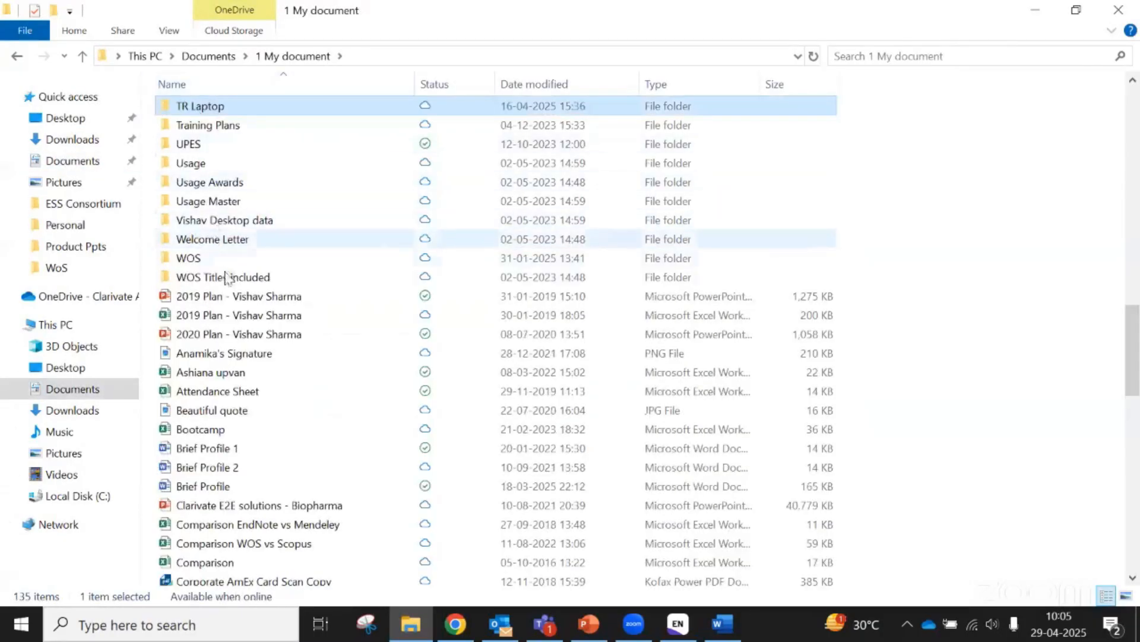
pyautogui.press('h')
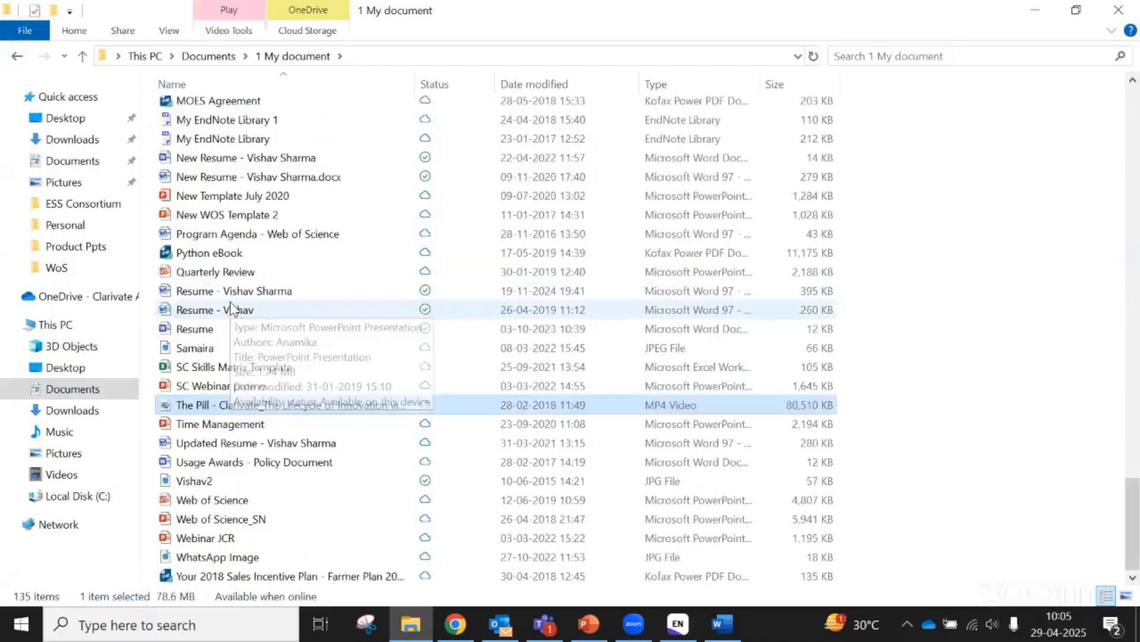
pyautogui.press('Down')
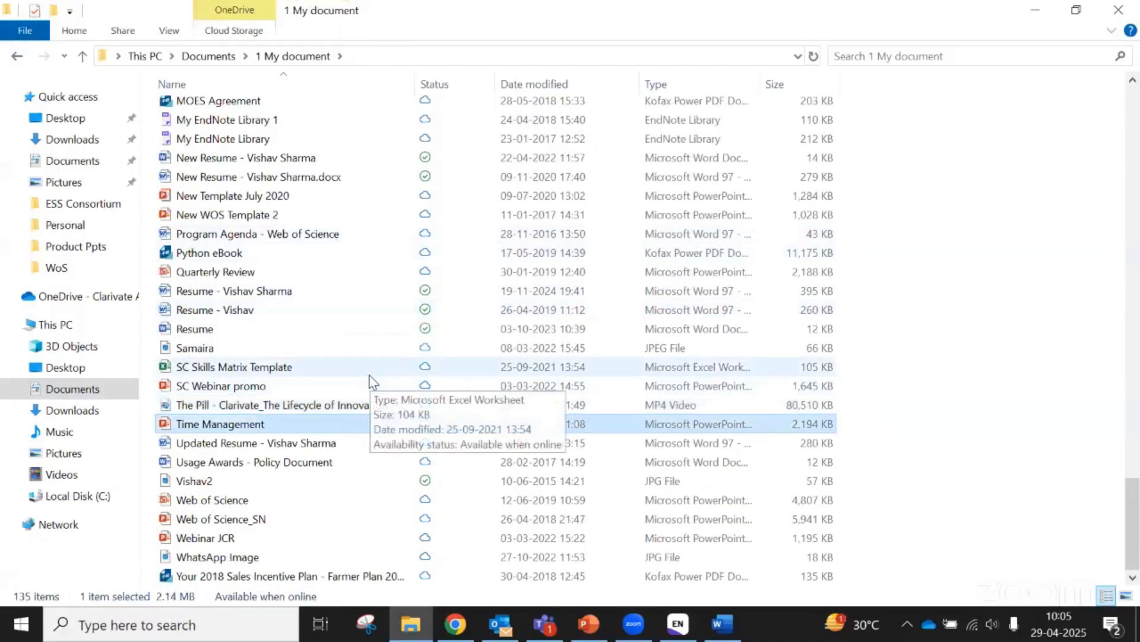
pyautogui.press('t')
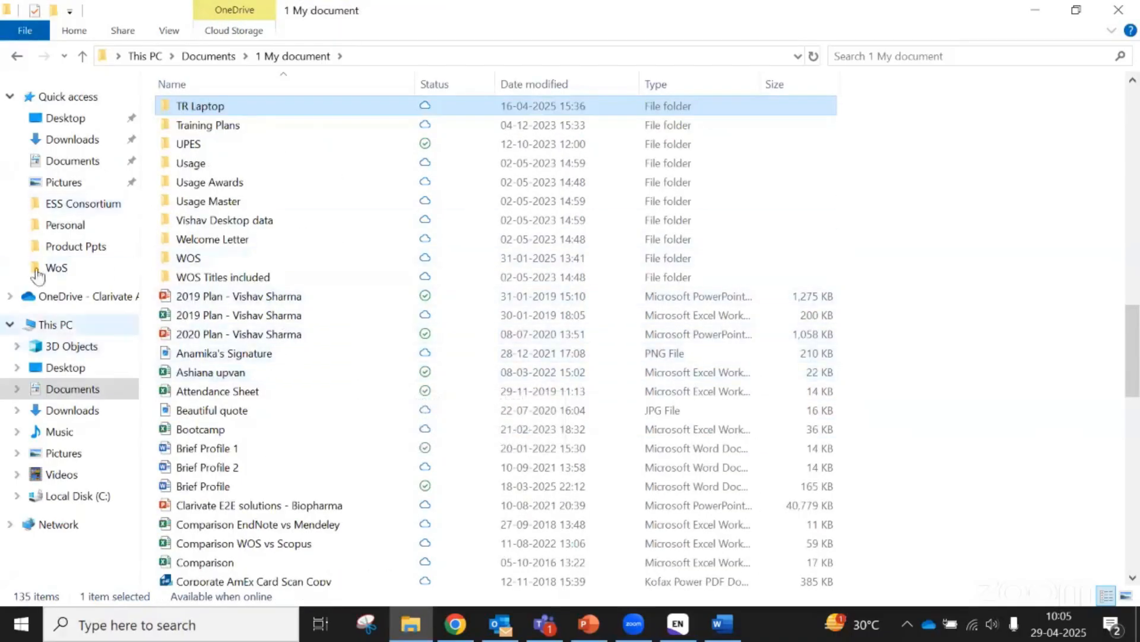
# Open the Test 1 document from the Desktop's Excess Files folder
pyautogui.click(63, 118)
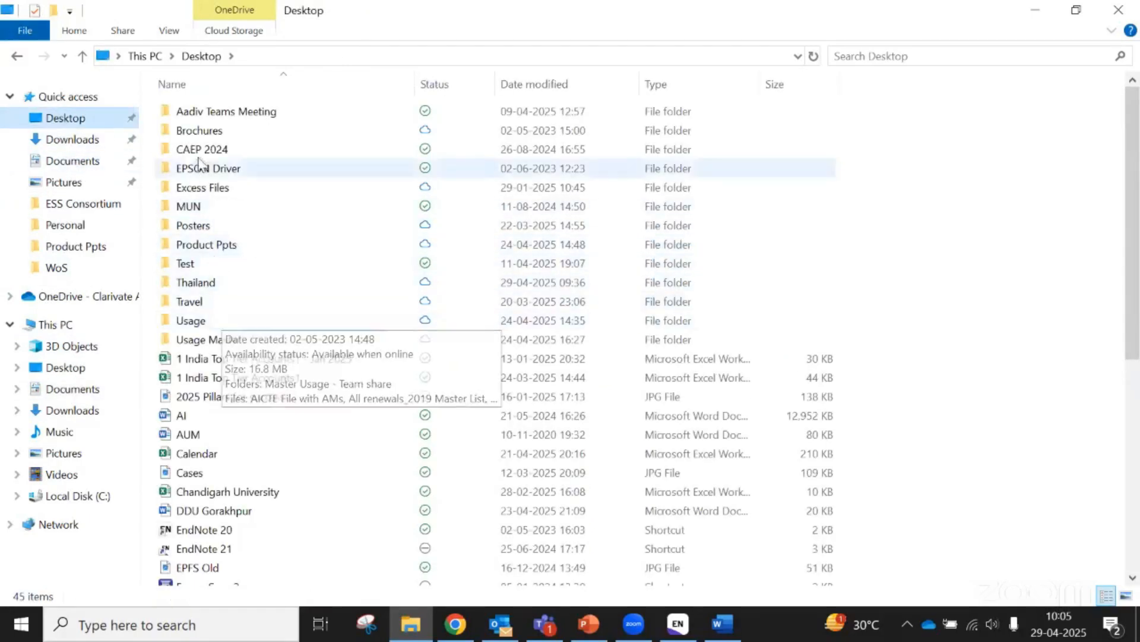
pyautogui.click(205, 191)
pyautogui.doubleClick(207, 191)
pyautogui.click(213, 291)
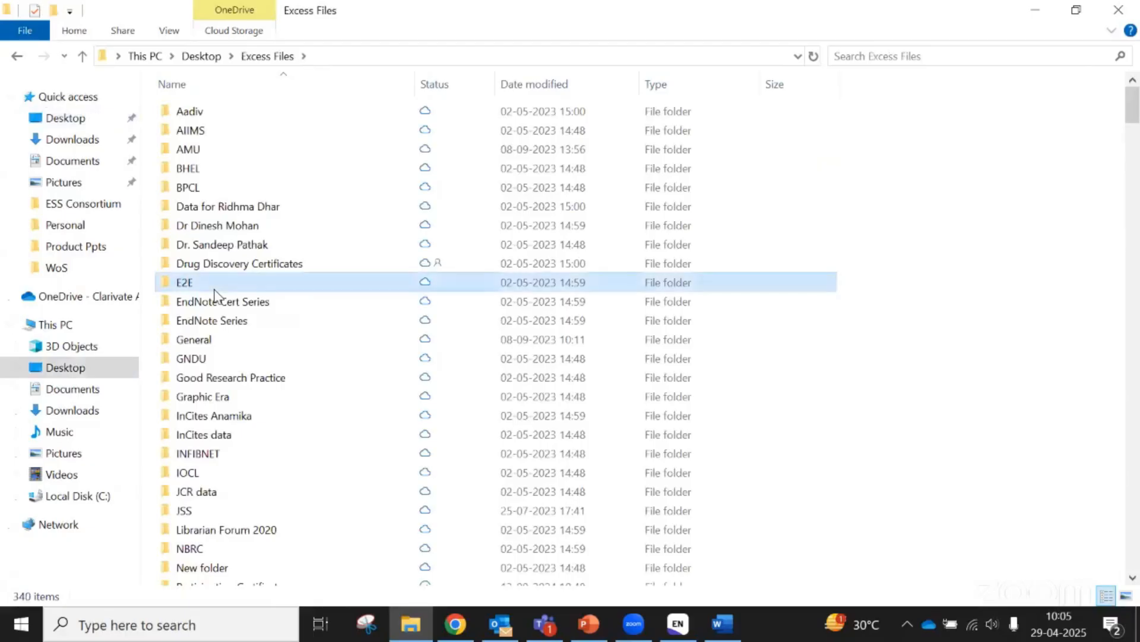
pyautogui.press('t')
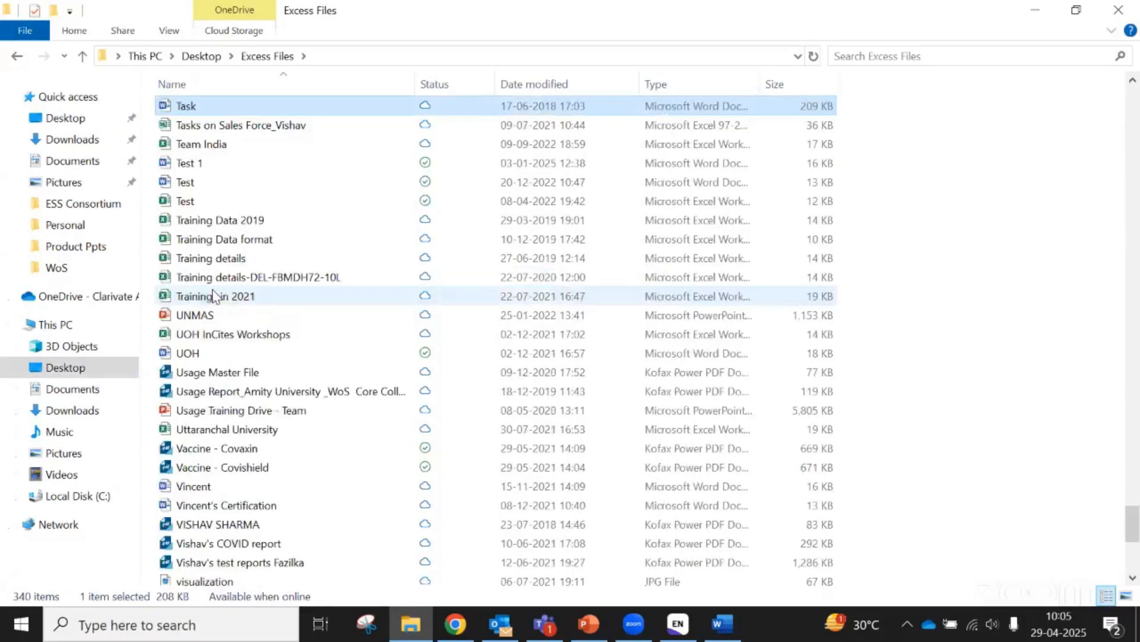
pyautogui.doubleClick(199, 163)
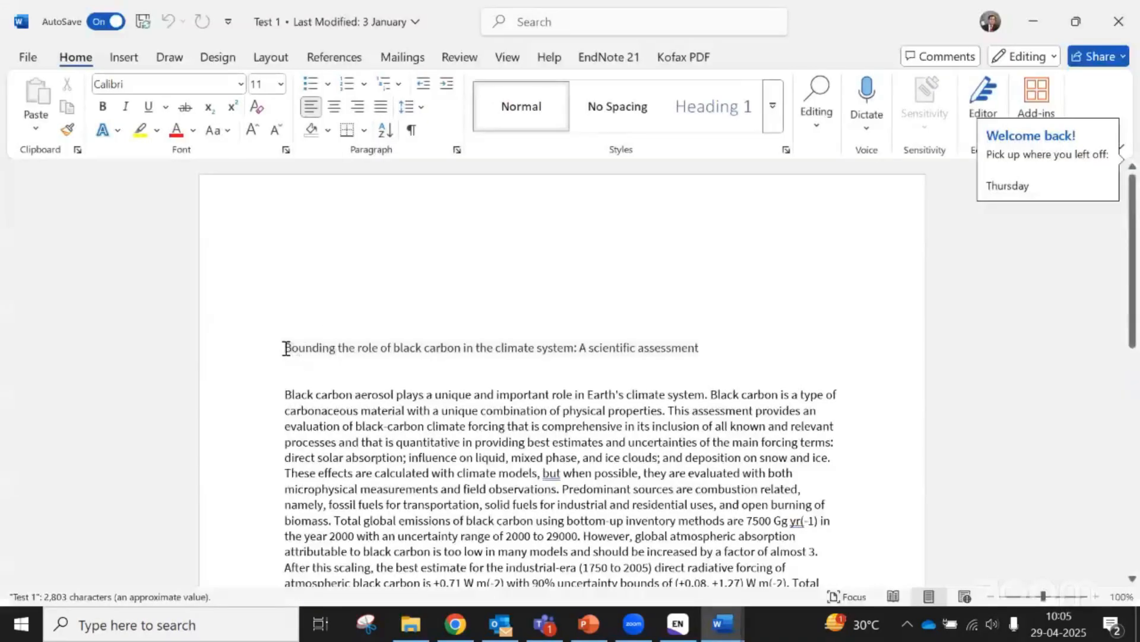
# Paste the manuscript title from Test 1 into the Manuscript Matcher's title field
pyautogui.moveTo(286, 348); pyautogui.dragTo(703, 349)
pyautogui.hotkey('ctrl', 'c')
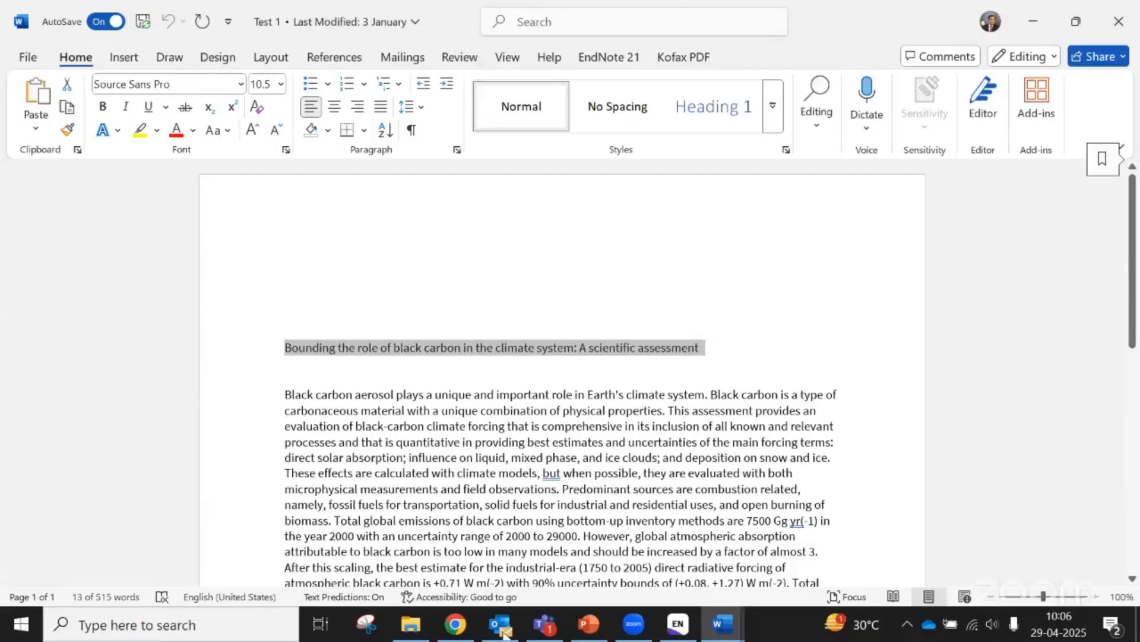
pyautogui.click(455, 623)
pyautogui.click(347, 318)
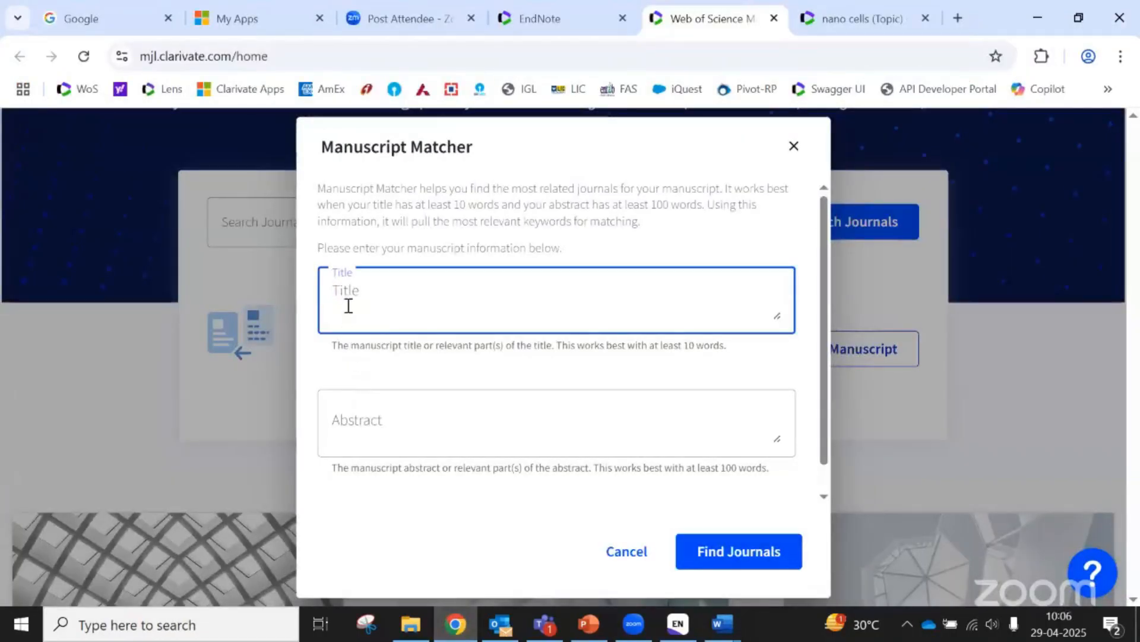
pyautogui.hotkey('ctrl', 'v')
pyautogui.click(345, 411)
pyautogui.click(344, 412)
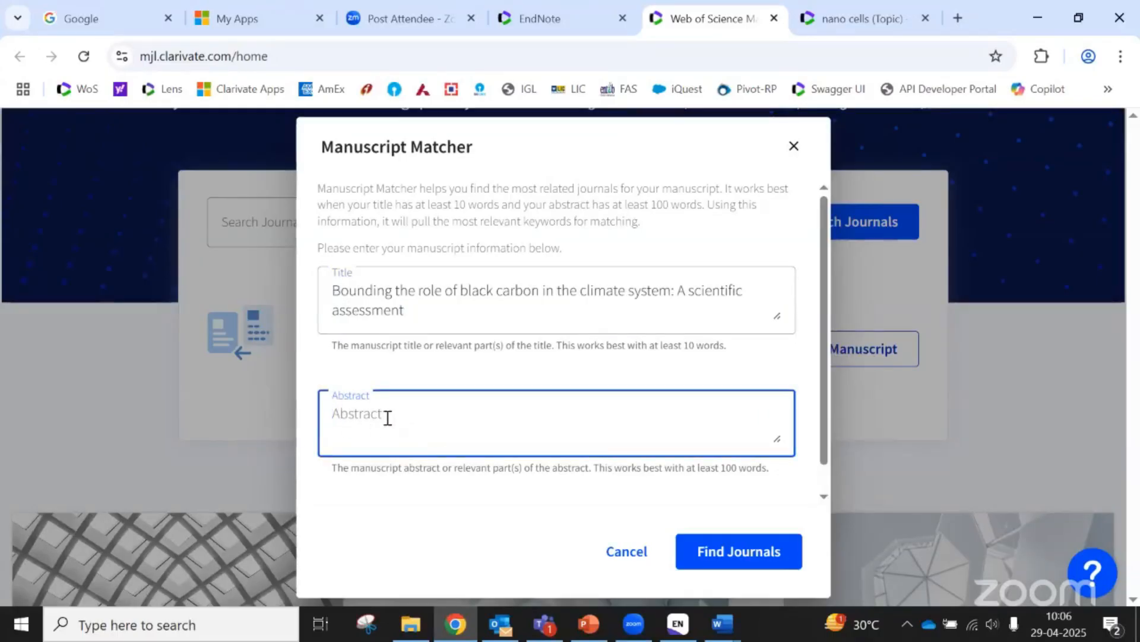
# Copy the abstract paragraph from Word and paste it into the Abstract field
pyautogui.hotkey('alt', 'Tab')
pyautogui.moveTo(286, 263); pyautogui.dragTo(357, 508)
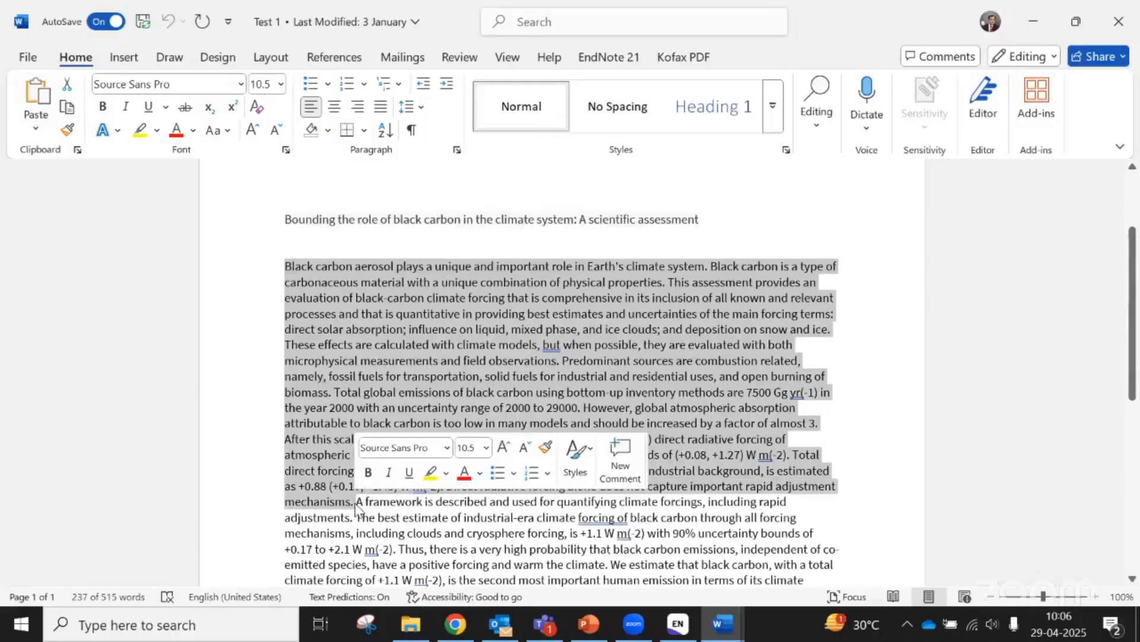
pyautogui.hotkey('alt', 'Tab')
pyautogui.click(369, 423)
pyautogui.hotkey('ctrl', 'v')
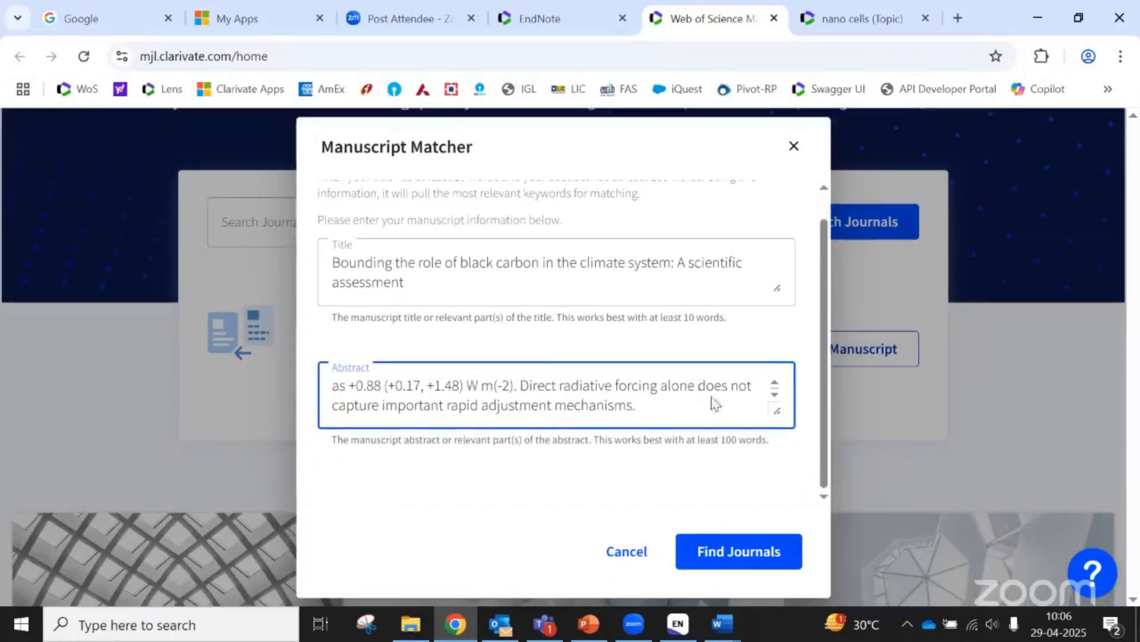
pyautogui.moveTo(824, 407); pyautogui.dragTo(831, 469)
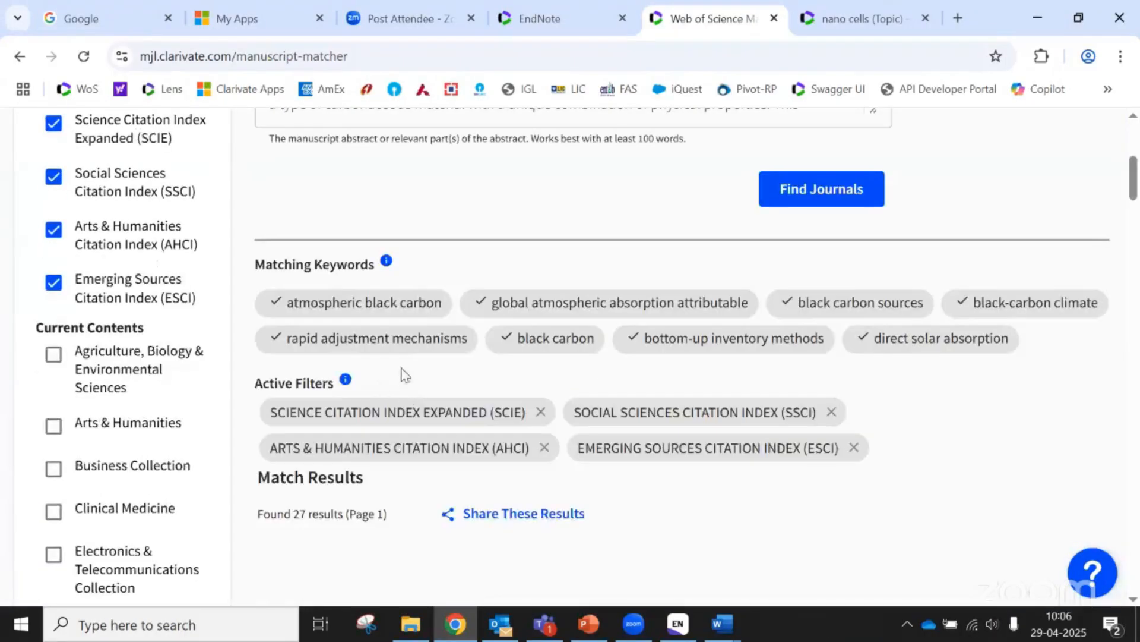
# Highlight the 27-journal count and top match Atmospheric Chemistry and Physics (score 0.99)
pyautogui.scroll(-5, 442, 361)
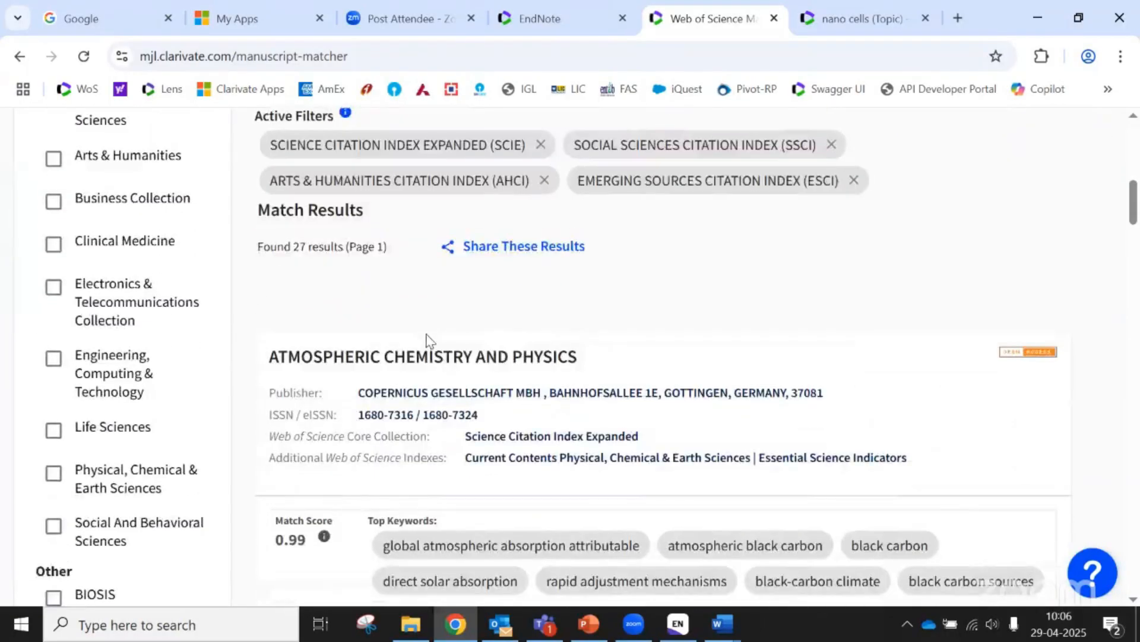
pyautogui.moveTo(257, 246); pyautogui.dragTo(345, 247)
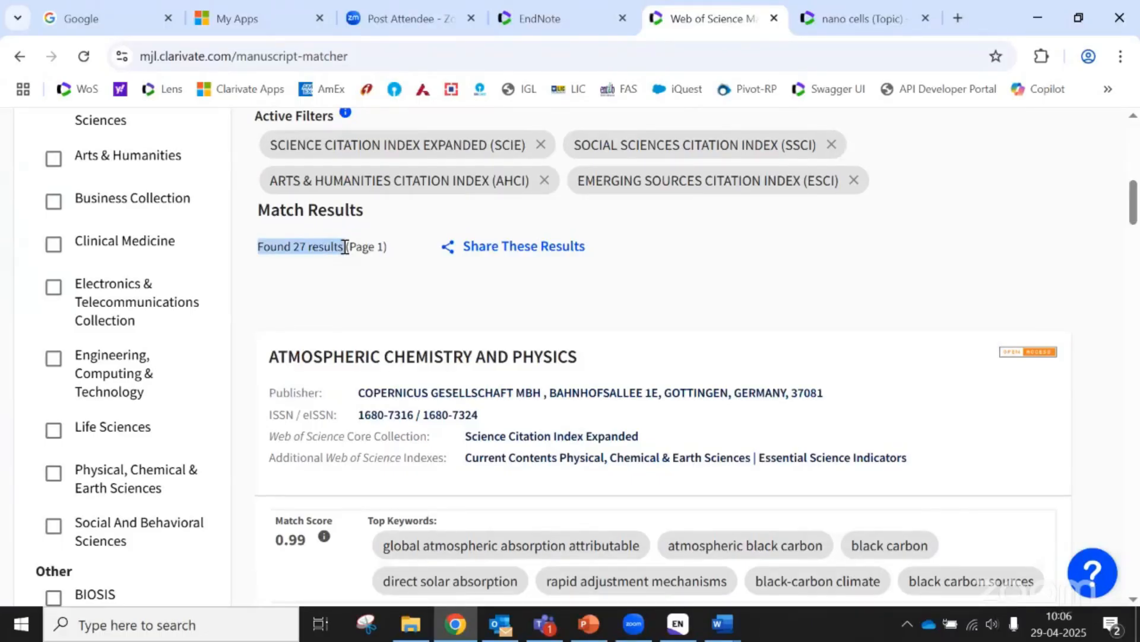
pyautogui.click(733, 283)
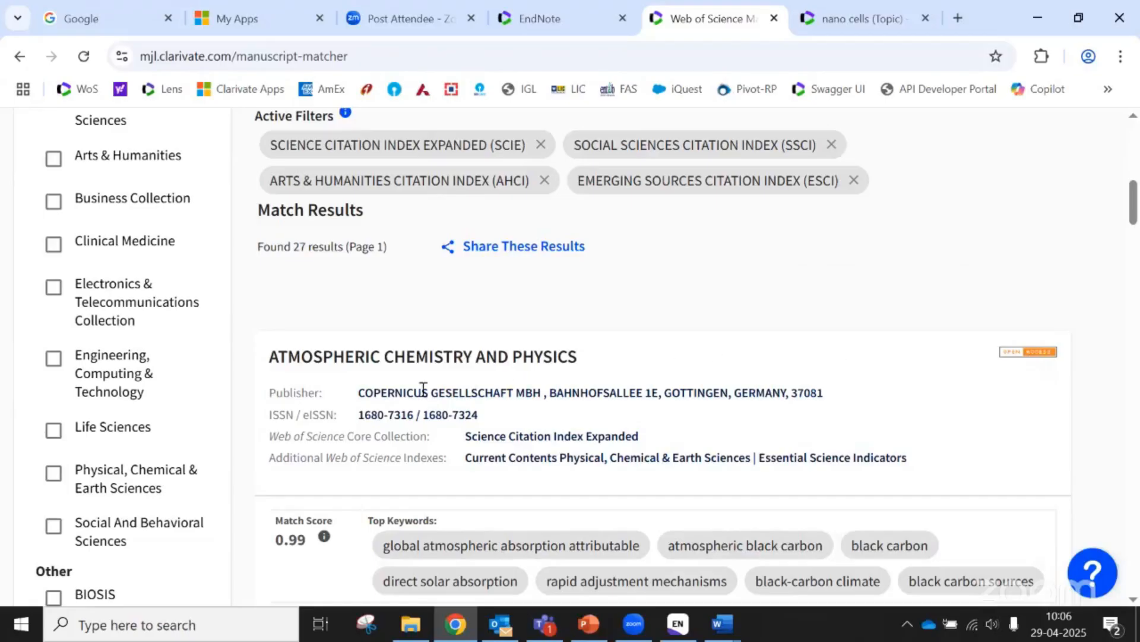
pyautogui.moveTo(272, 359); pyautogui.dragTo(583, 369)
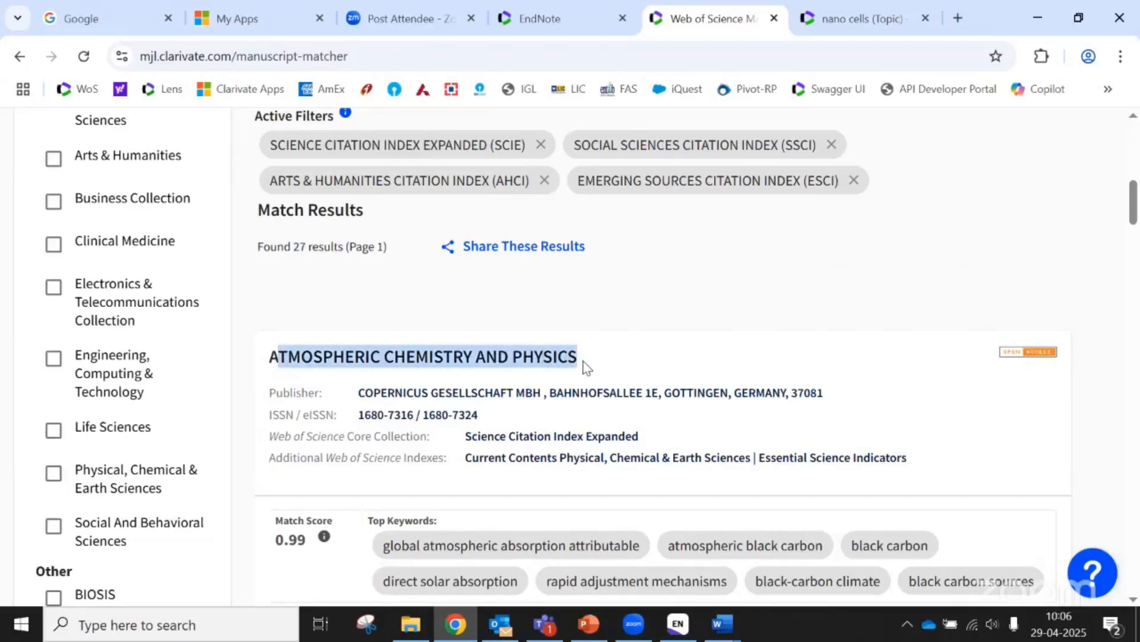
pyautogui.scroll(-5, 583, 366)
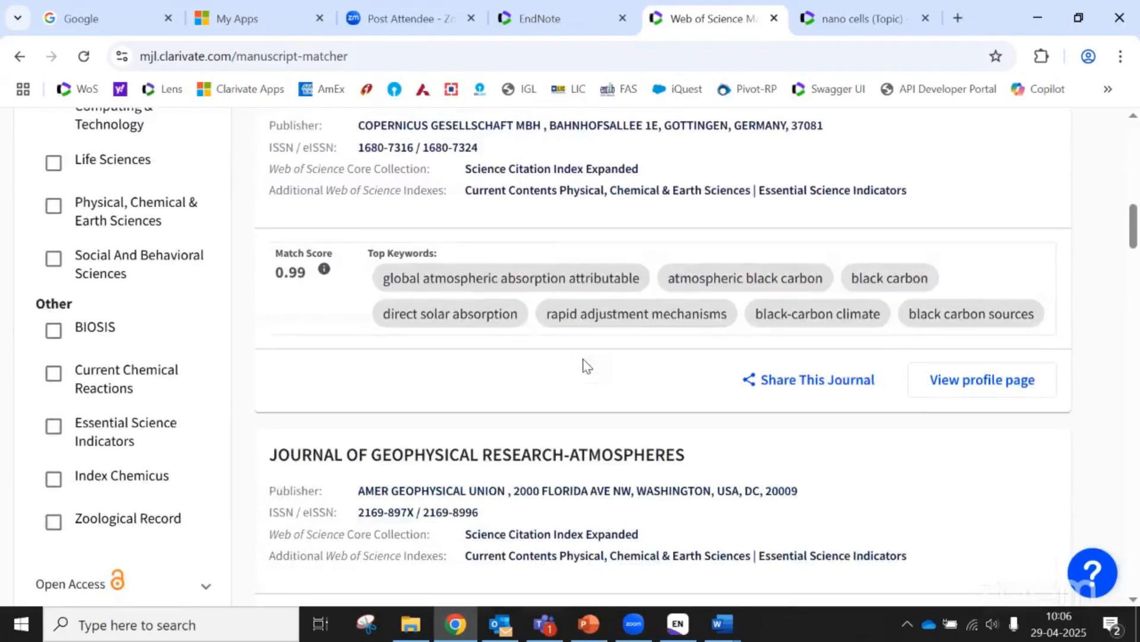
pyautogui.scroll(-3, 583, 366)
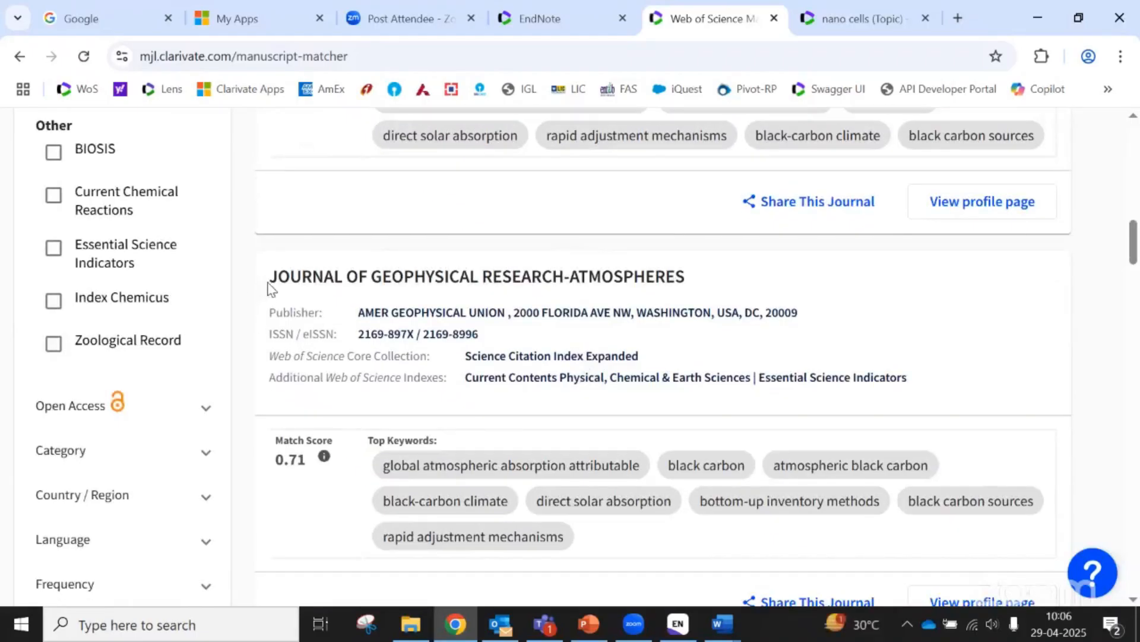
# Highlight the second-ranked journal, scroll the matches down to Journal of Climate, then return to the EndNote library
pyautogui.moveTo(270, 287); pyautogui.dragTo(730, 288)
pyautogui.scroll(-7, 733, 290)
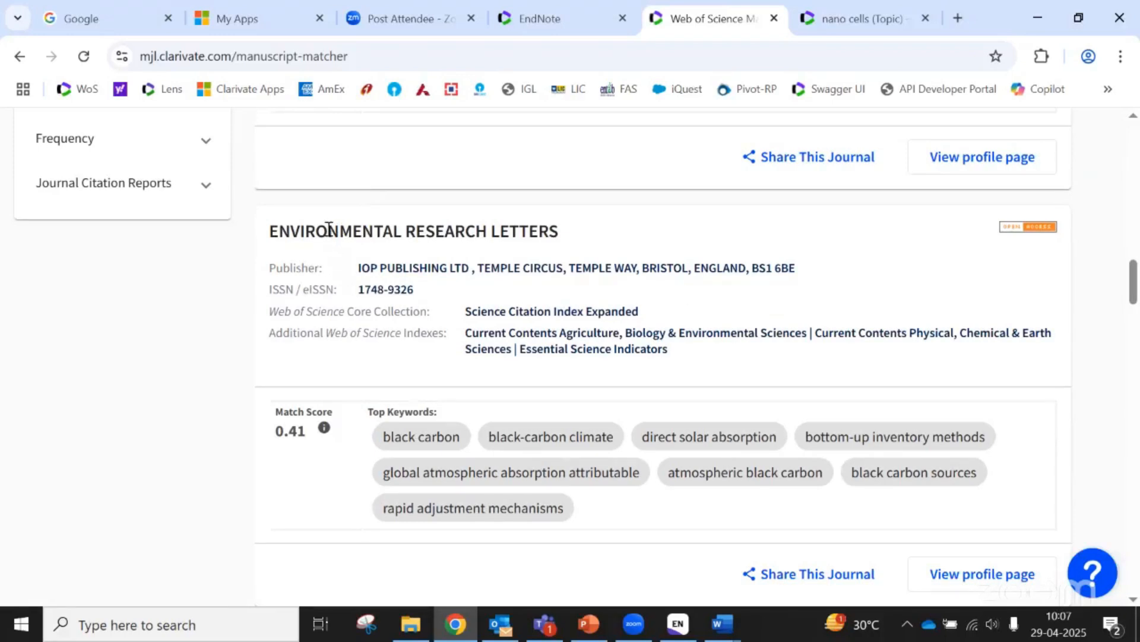
pyautogui.scroll(-6, 580, 351)
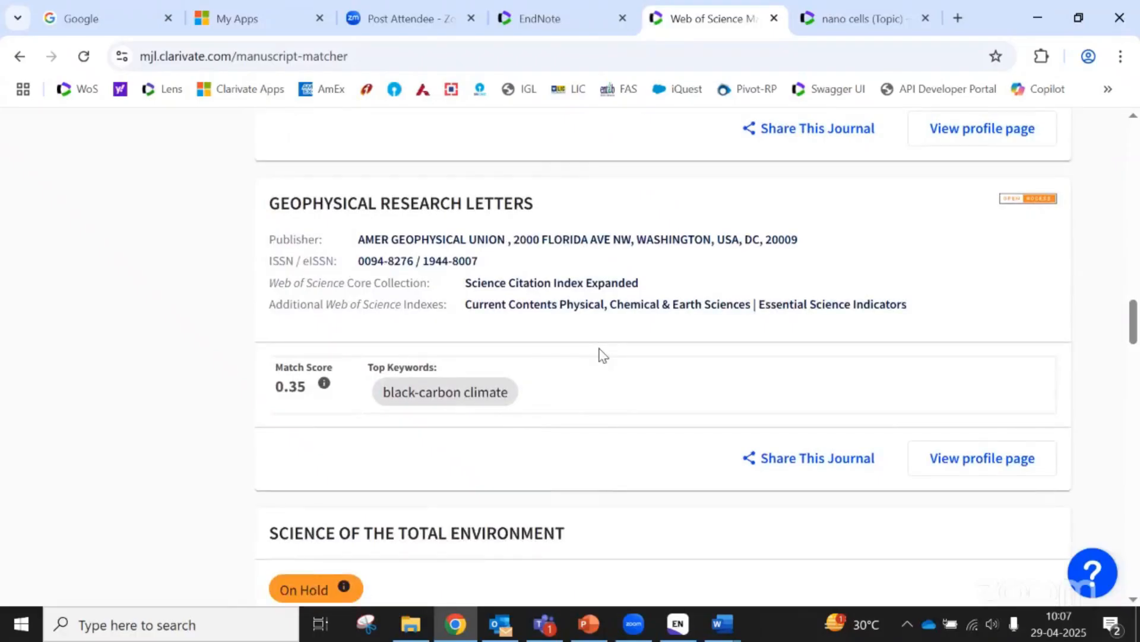
pyautogui.scroll(-4, 602, 355)
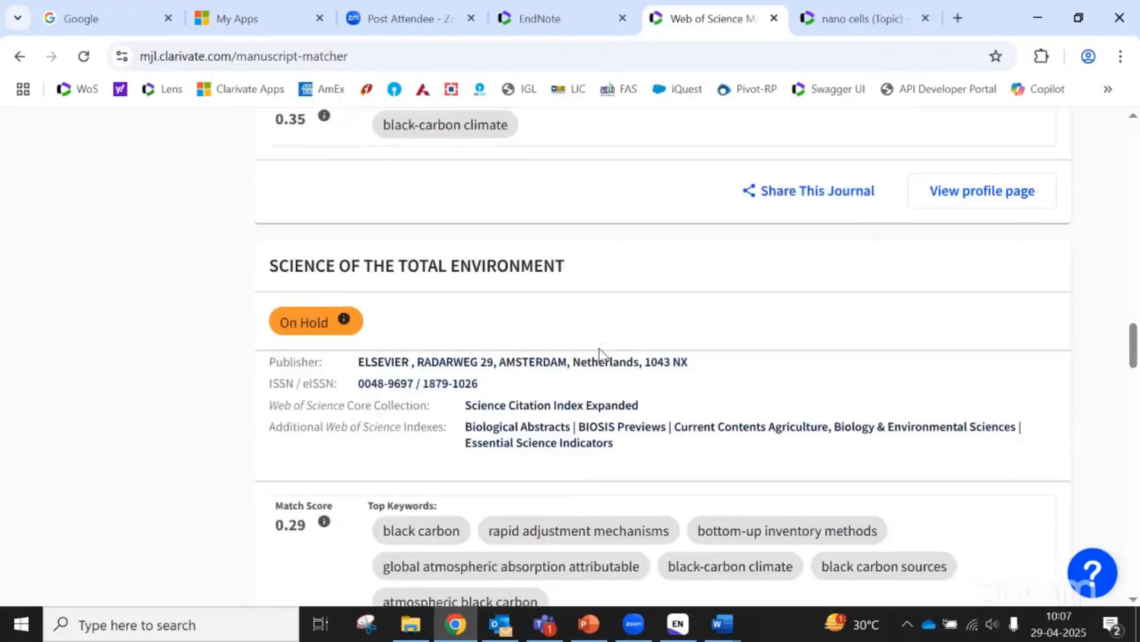
pyautogui.scroll(-9, 600, 355)
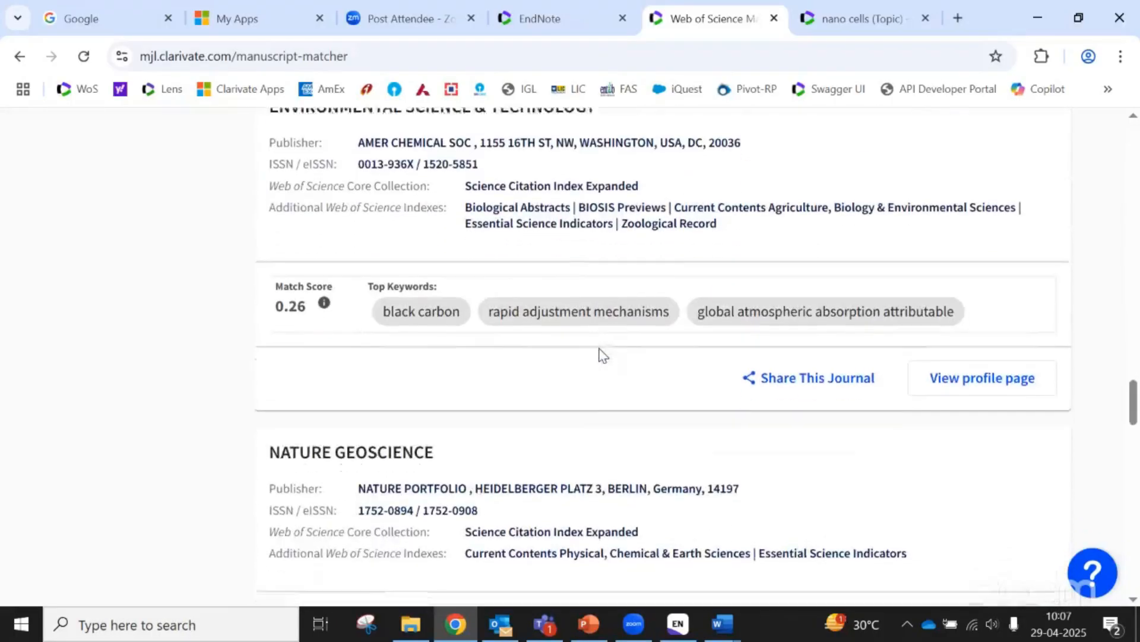
pyautogui.scroll(-10, 602, 355)
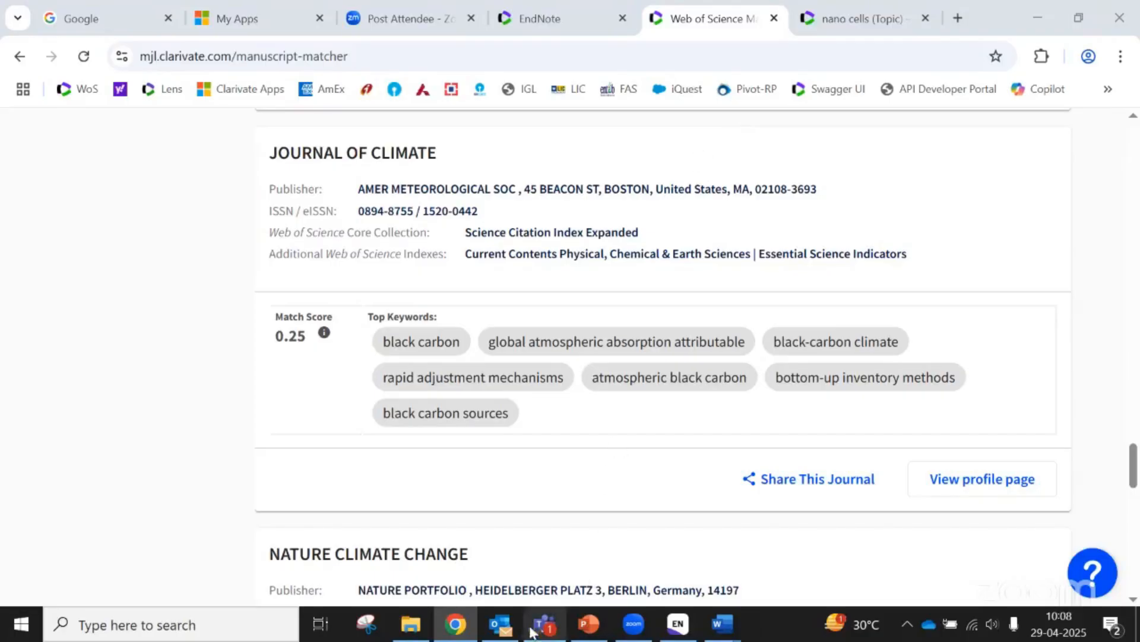
pyautogui.click(668, 622)
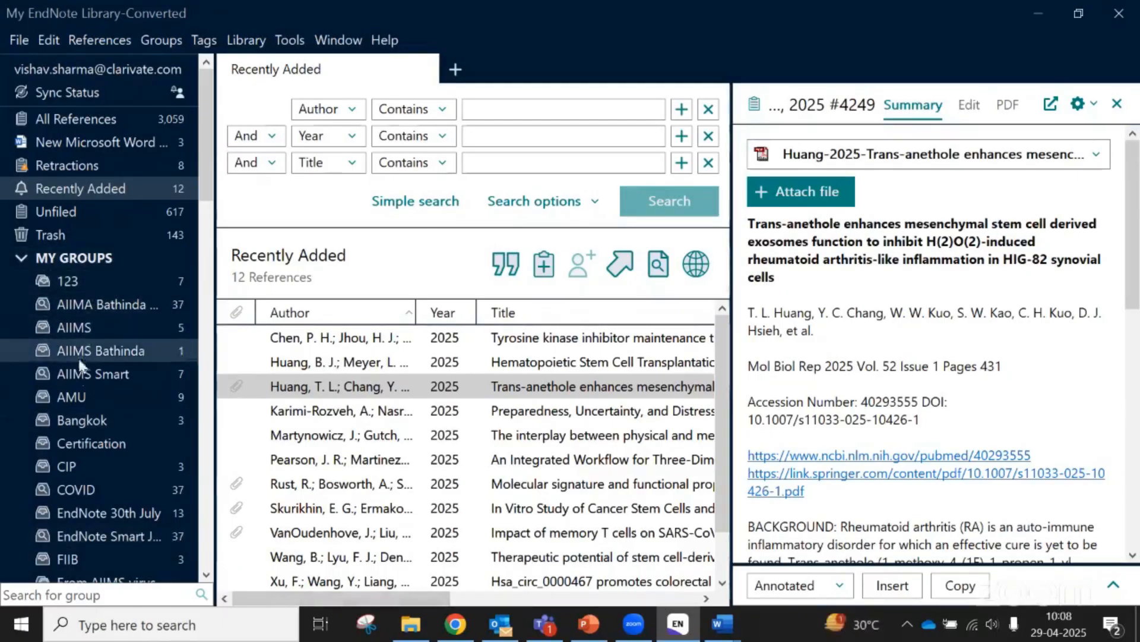
# Choose EndNote Training Portal from EndNote's Help menu to load Clarivate's training page
pyautogui.scroll(-3, 90, 390)
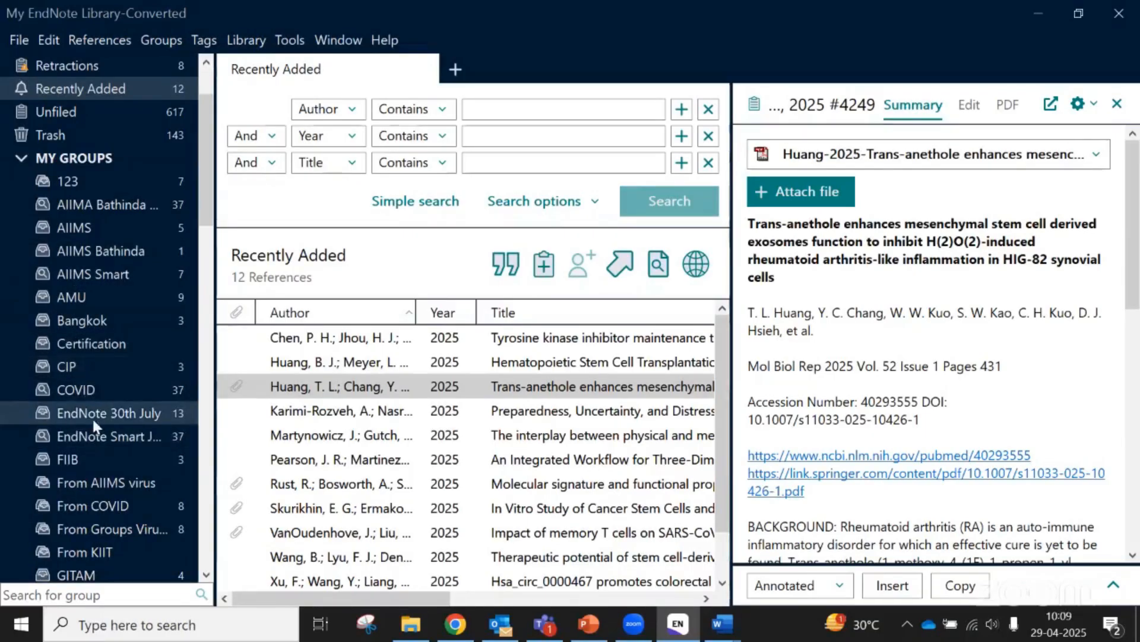
pyautogui.scroll(3, 93, 420)
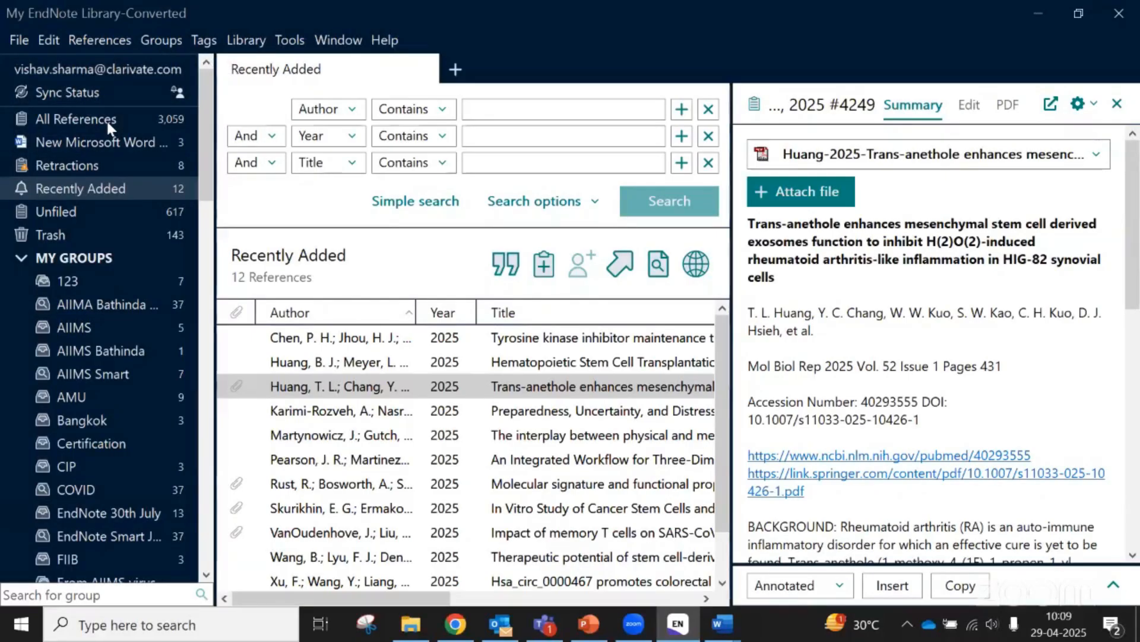
pyautogui.click(385, 41)
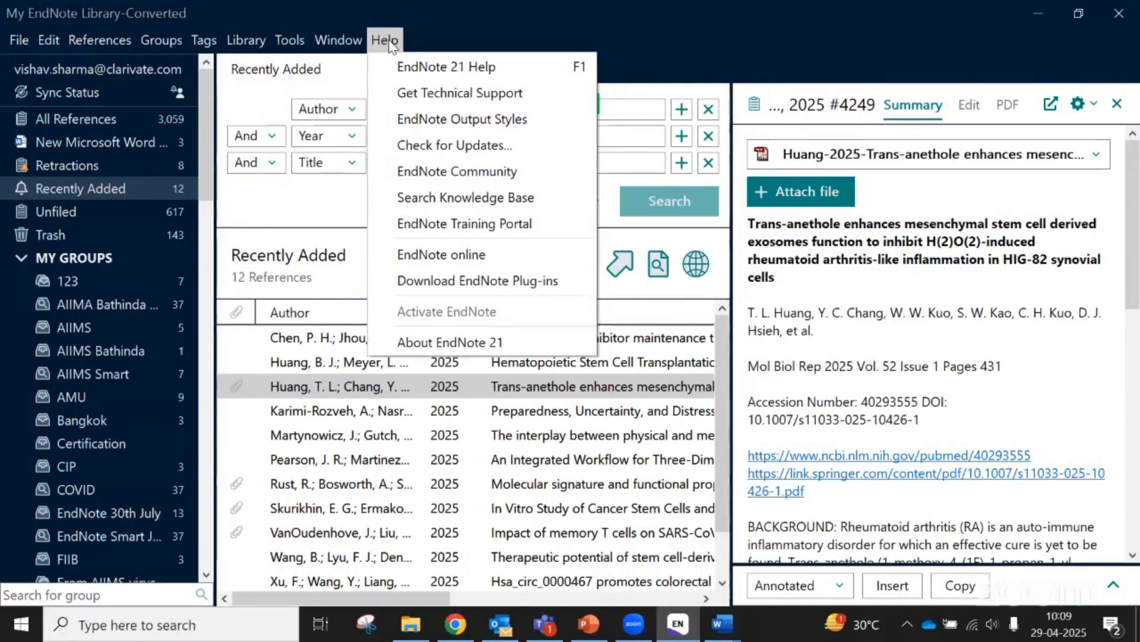
pyautogui.click(313, 123)
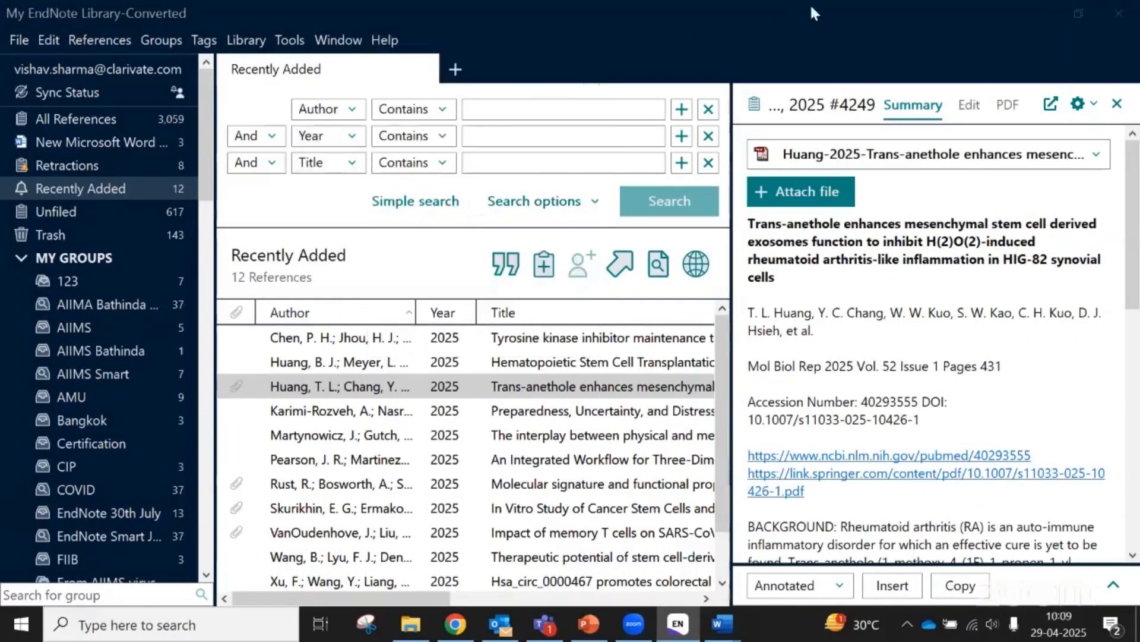
pyautogui.click(385, 41)
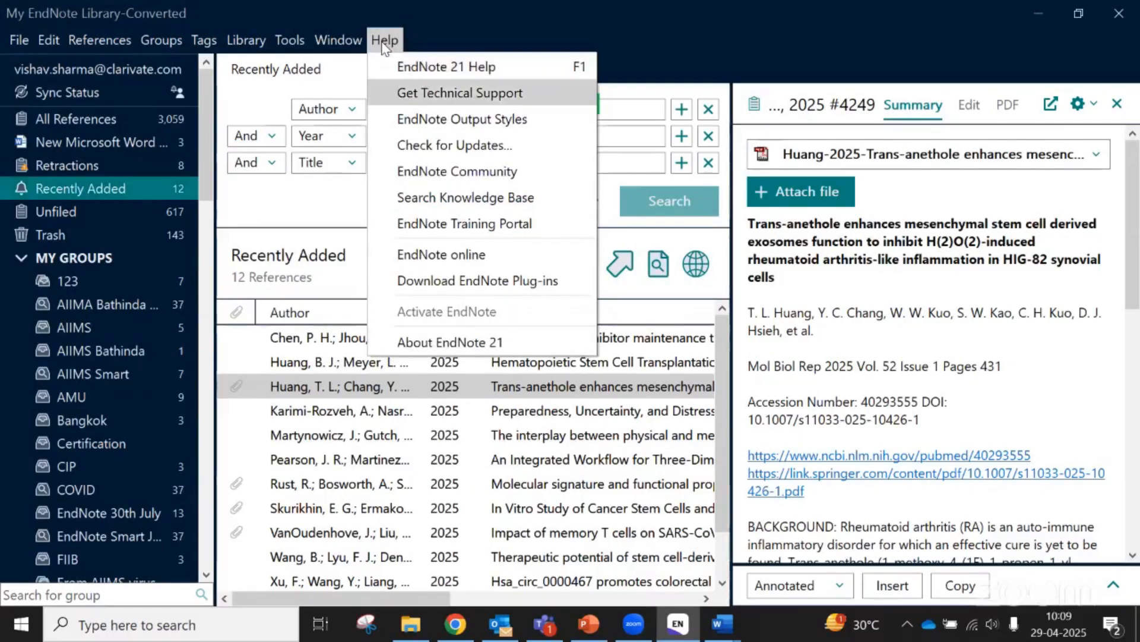
pyautogui.press('Down')
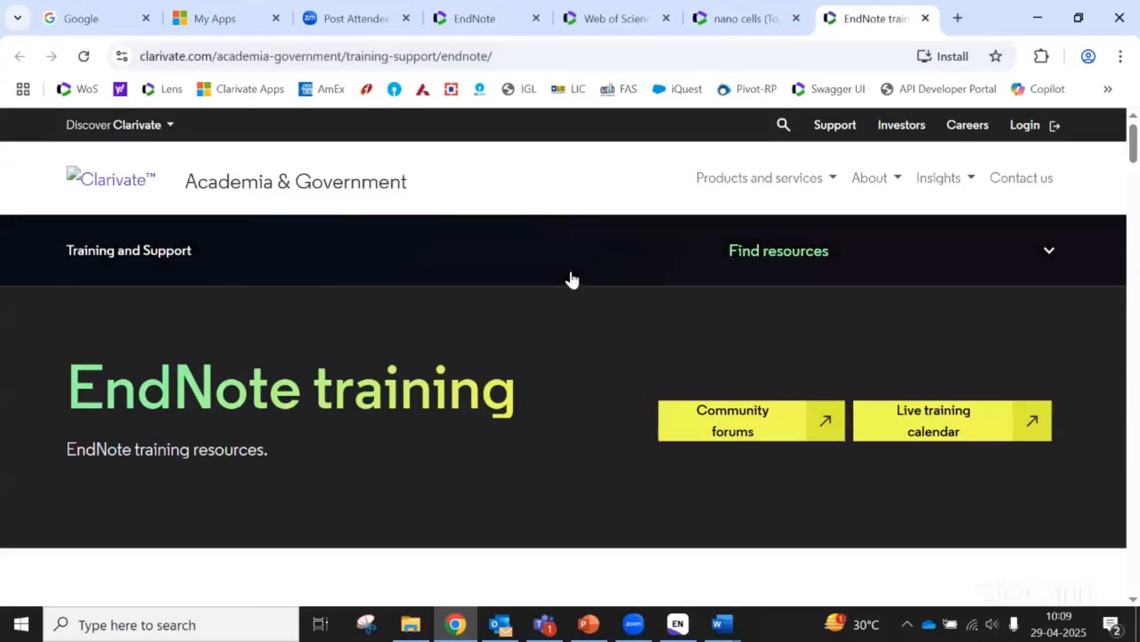
# Scroll past the Getting Started with EndNote videos and guides to the Installation and settings resources
pyautogui.scroll(-3, 571, 277)
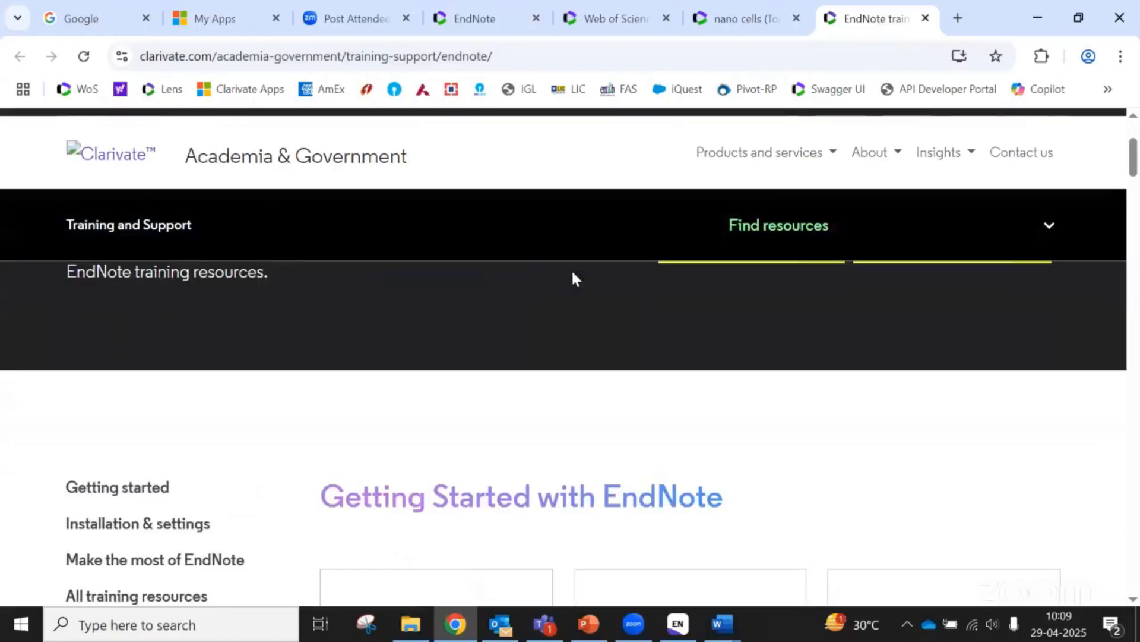
pyautogui.scroll(-3, 571, 277)
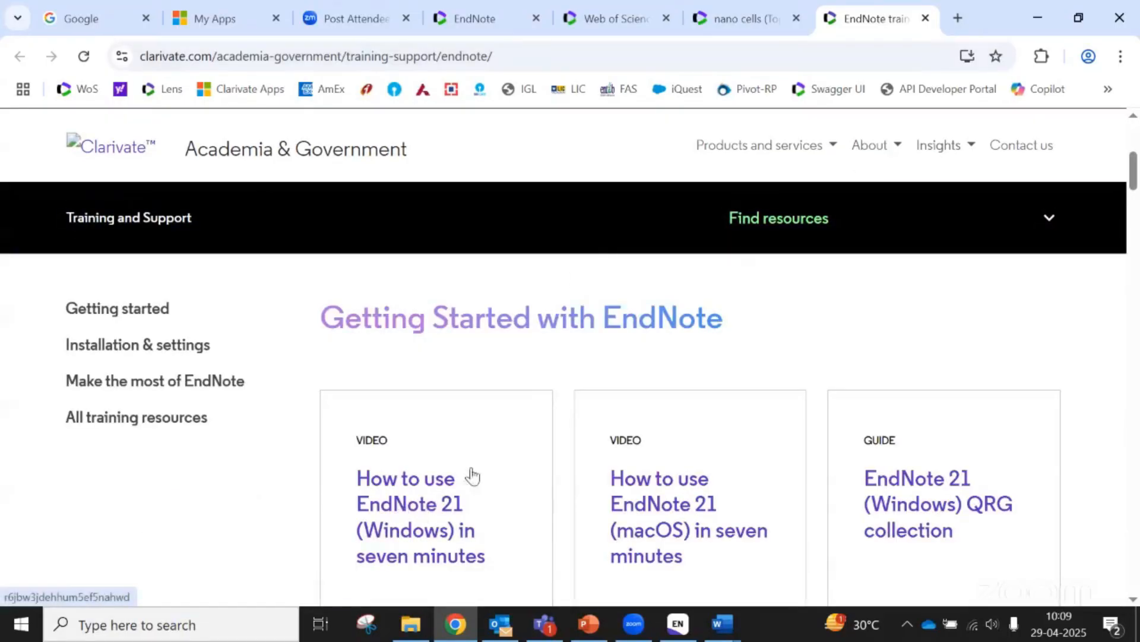
pyautogui.scroll(-3, 475, 472)
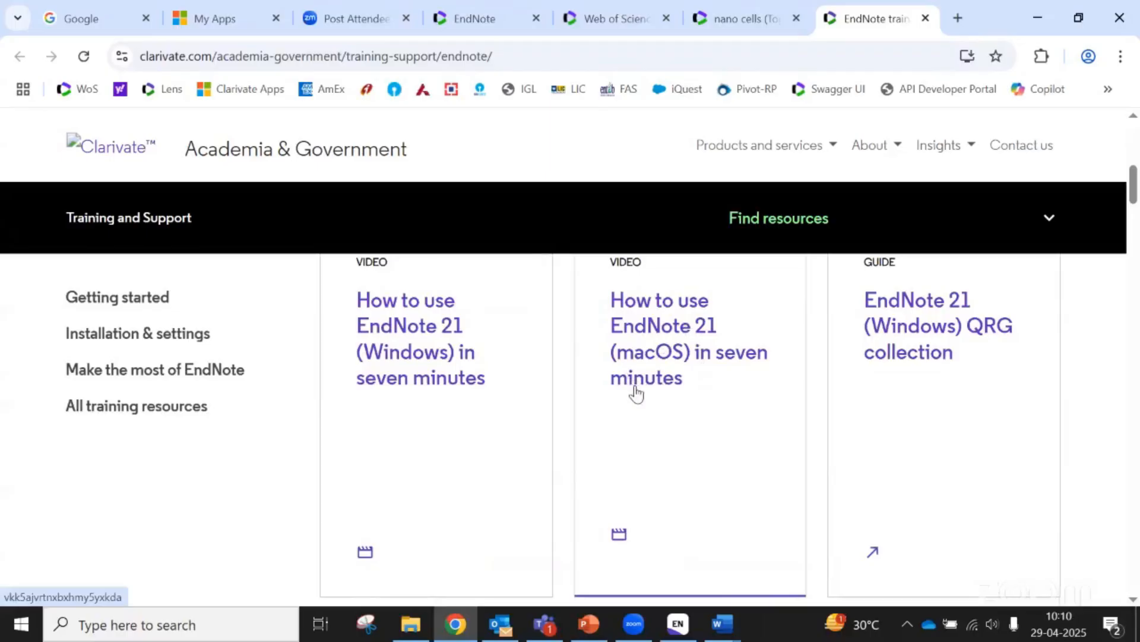
pyautogui.scroll(-2, 644, 394)
pyautogui.scroll(3, 647, 397)
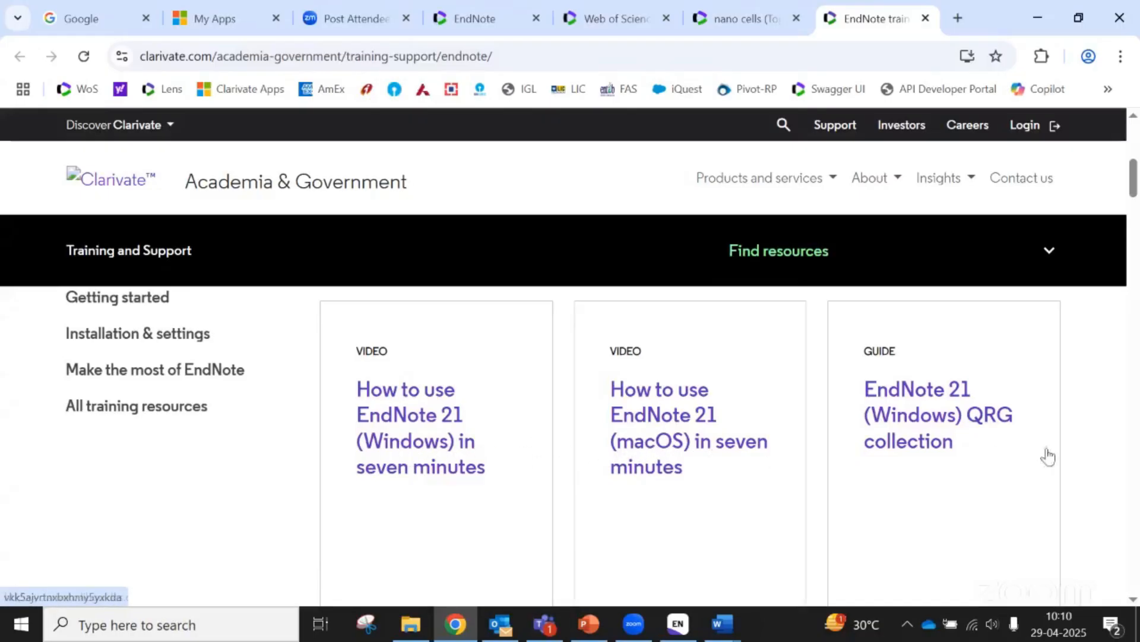
pyautogui.scroll(-1, 1099, 425)
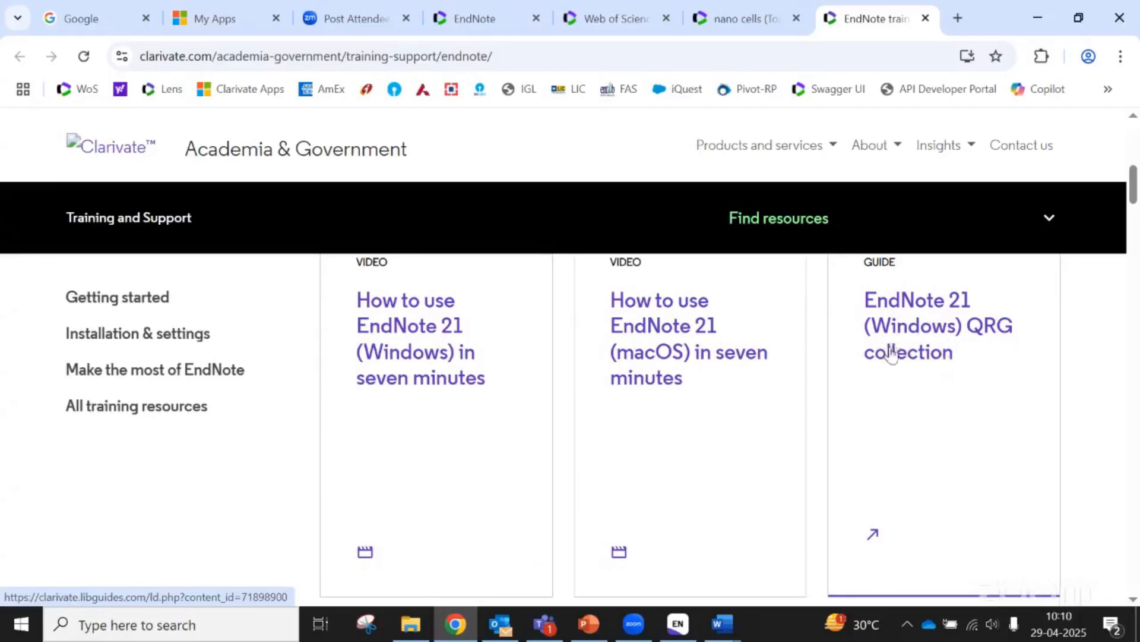
pyautogui.scroll(-1, 911, 351)
pyautogui.scroll(-3, 911, 351)
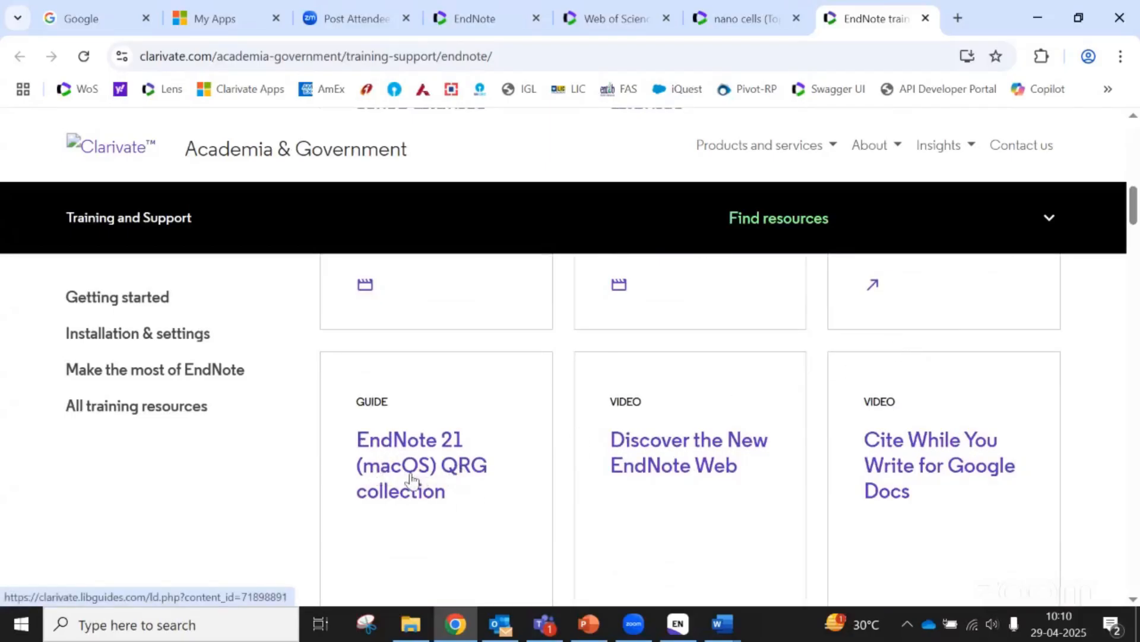
pyautogui.scroll(-1, 686, 461)
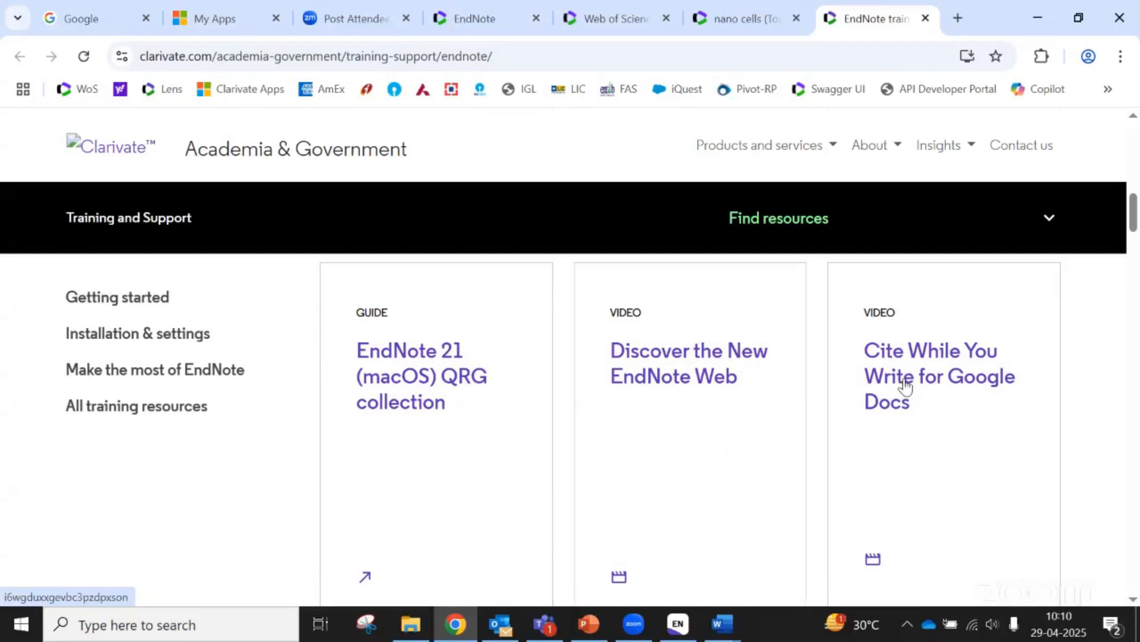
pyautogui.scroll(-4, 906, 386)
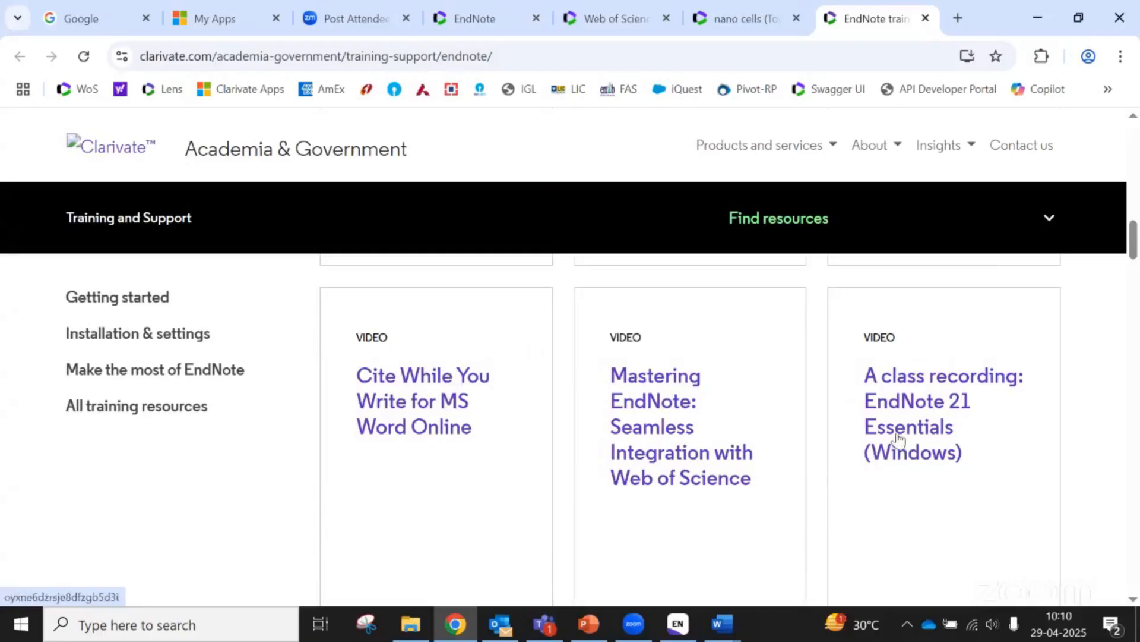
pyautogui.scroll(-4, 808, 436)
# Scroll past 'Make the most of EndNote' to the Video tutorials, Self-guided learning and Reference guides cards
pyautogui.scroll(-3, 790, 429)
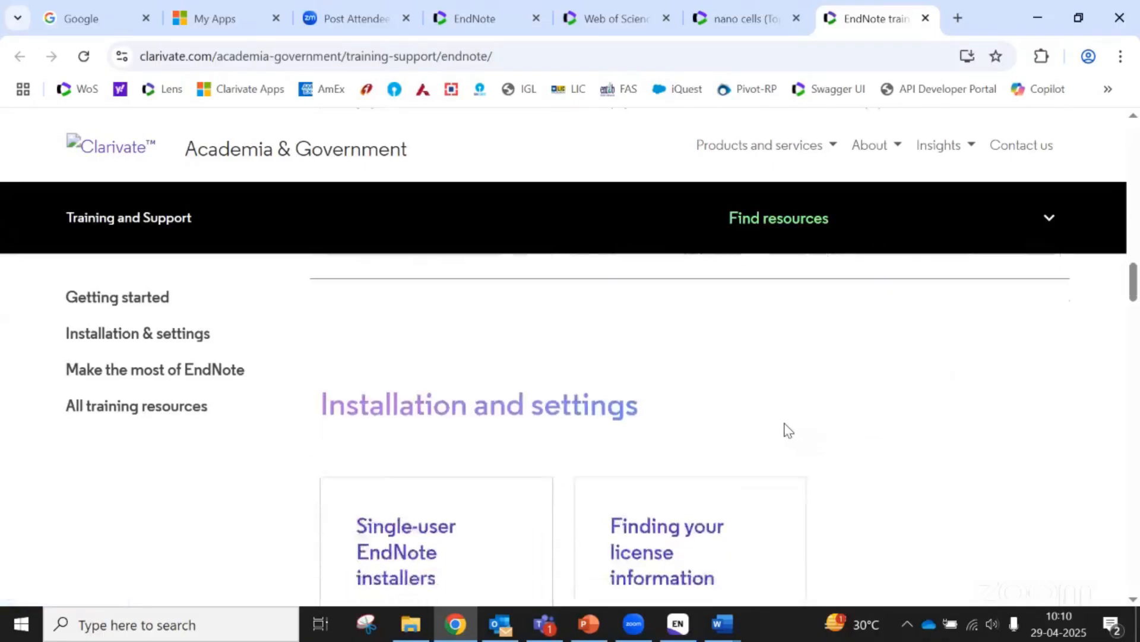
pyautogui.scroll(-1, 553, 356)
pyautogui.scroll(-1, 548, 362)
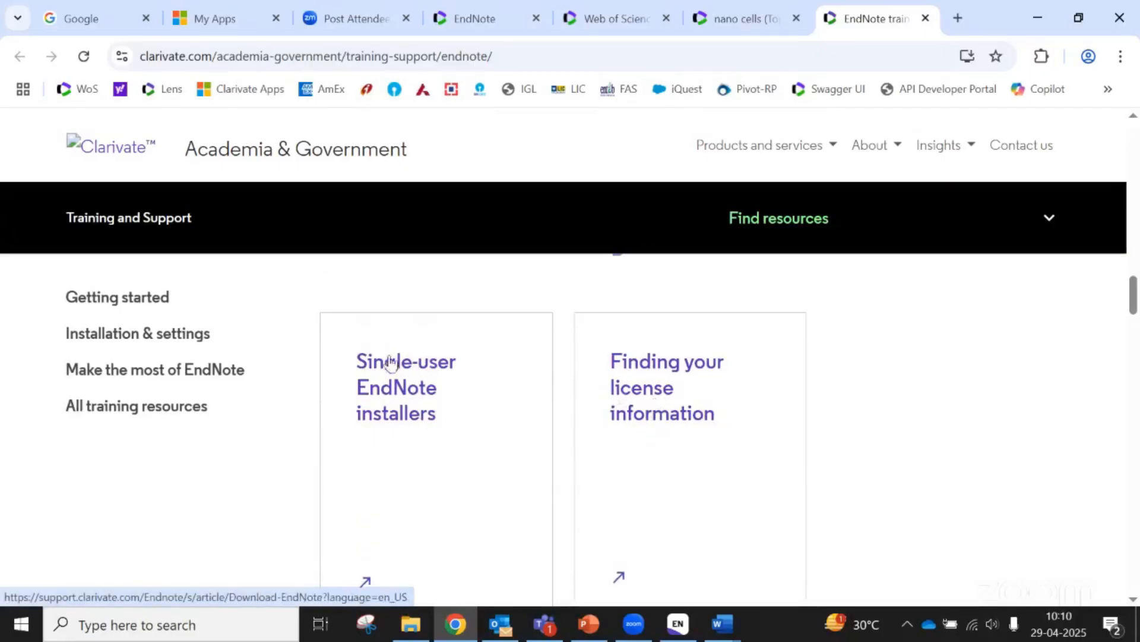
pyautogui.scroll(-1, 479, 361)
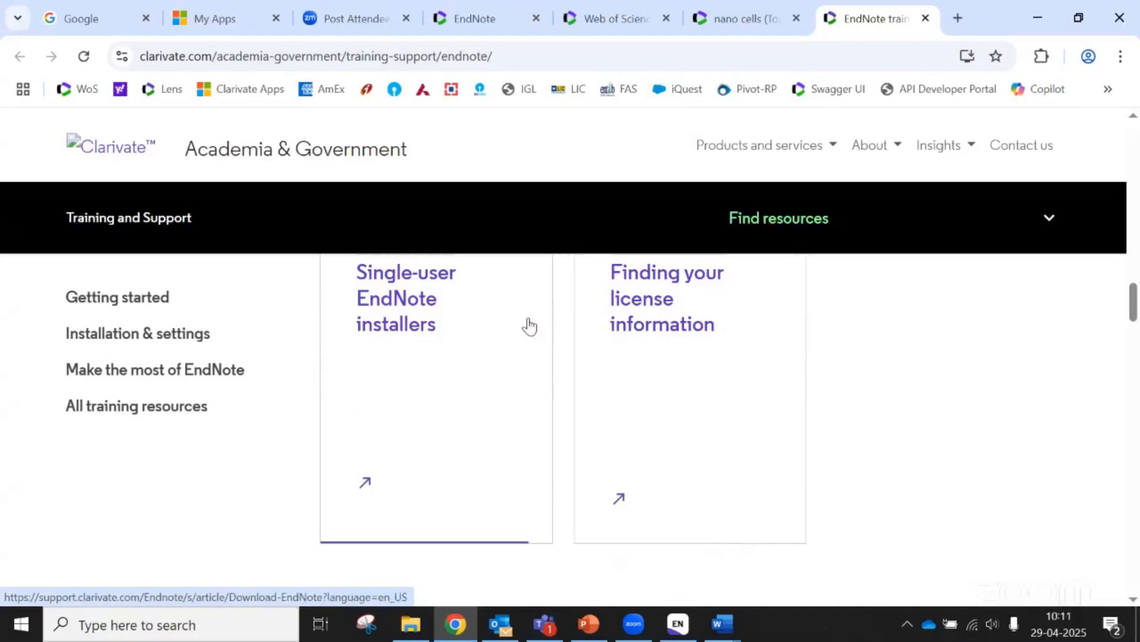
pyautogui.scroll(-8, 528, 325)
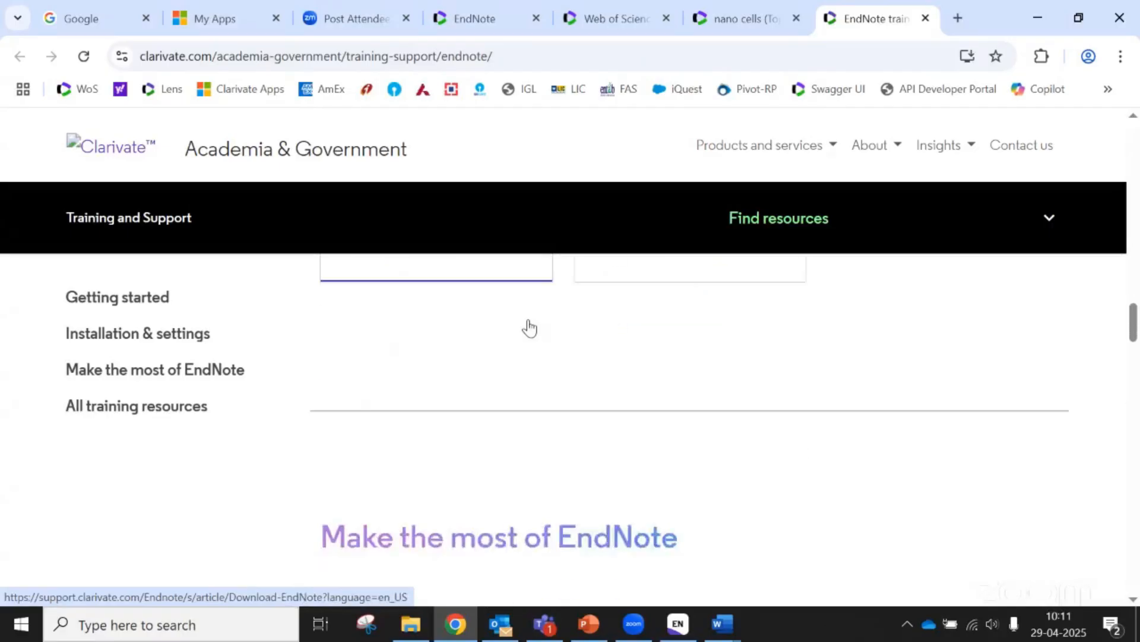
pyautogui.scroll(-2, 511, 344)
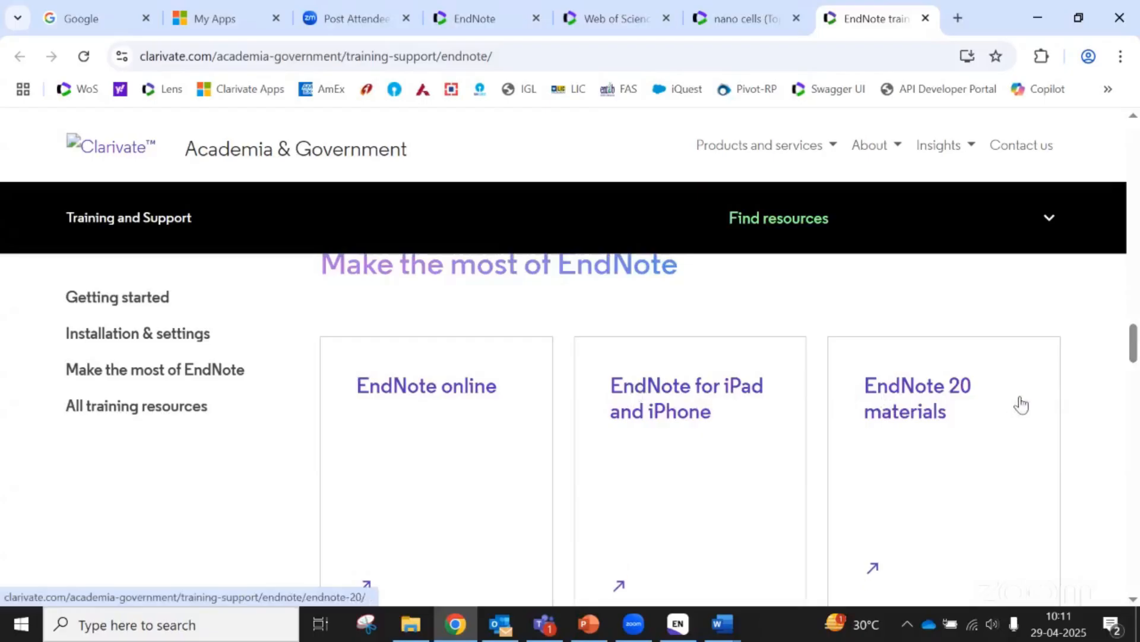
pyautogui.scroll(-9, 1119, 402)
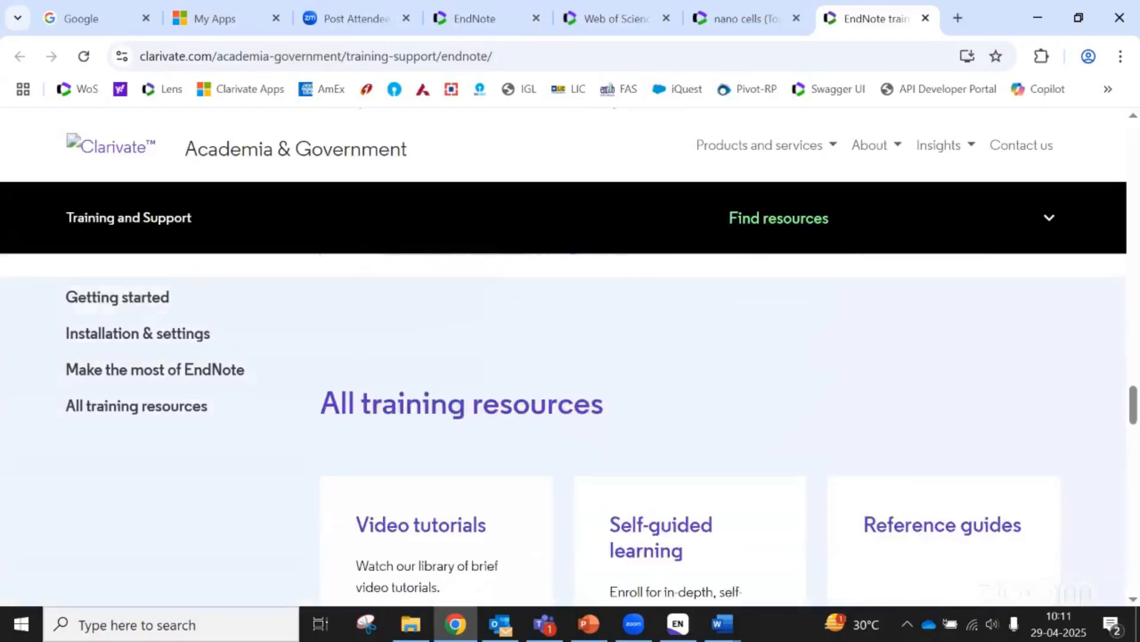
pyautogui.scroll(-2, 1119, 402)
pyautogui.scroll(-2, 1119, 402)
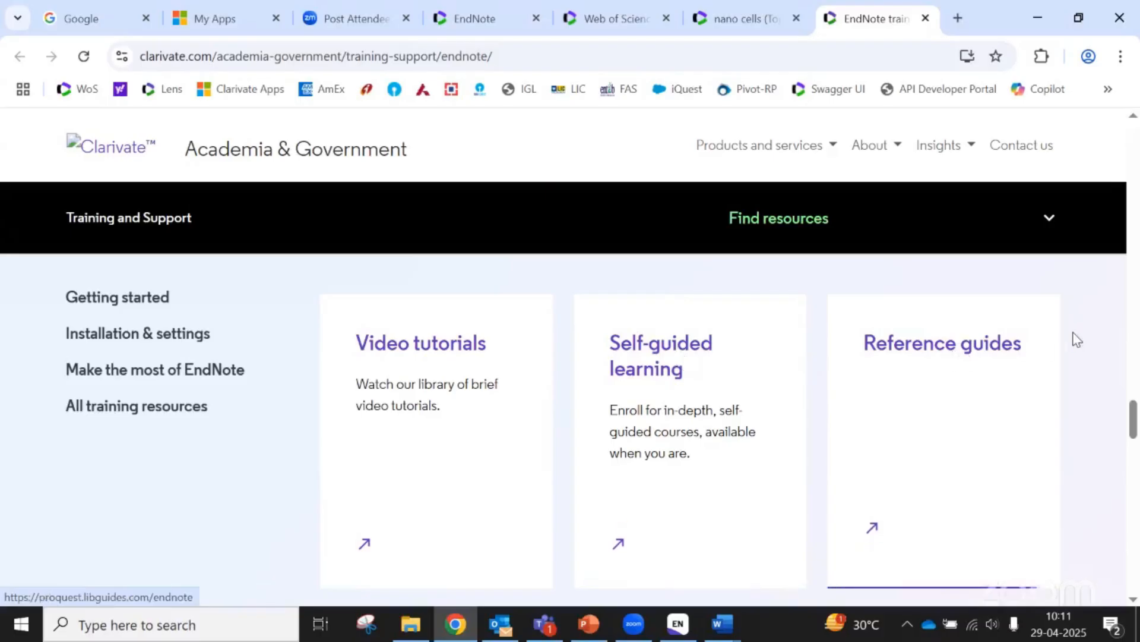
# Look over the Live training, Recorded training and LibGuides cards, then scroll back to the 'EndNote training resources' banner
pyautogui.scroll(-4, 1093, 334)
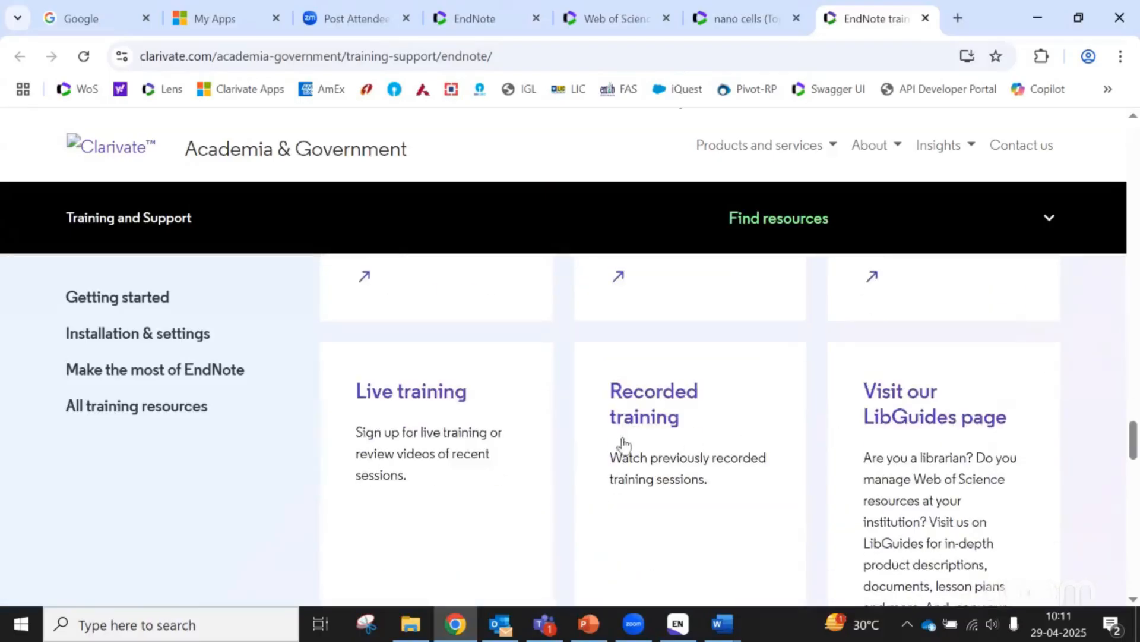
pyautogui.scroll(-1, 666, 406)
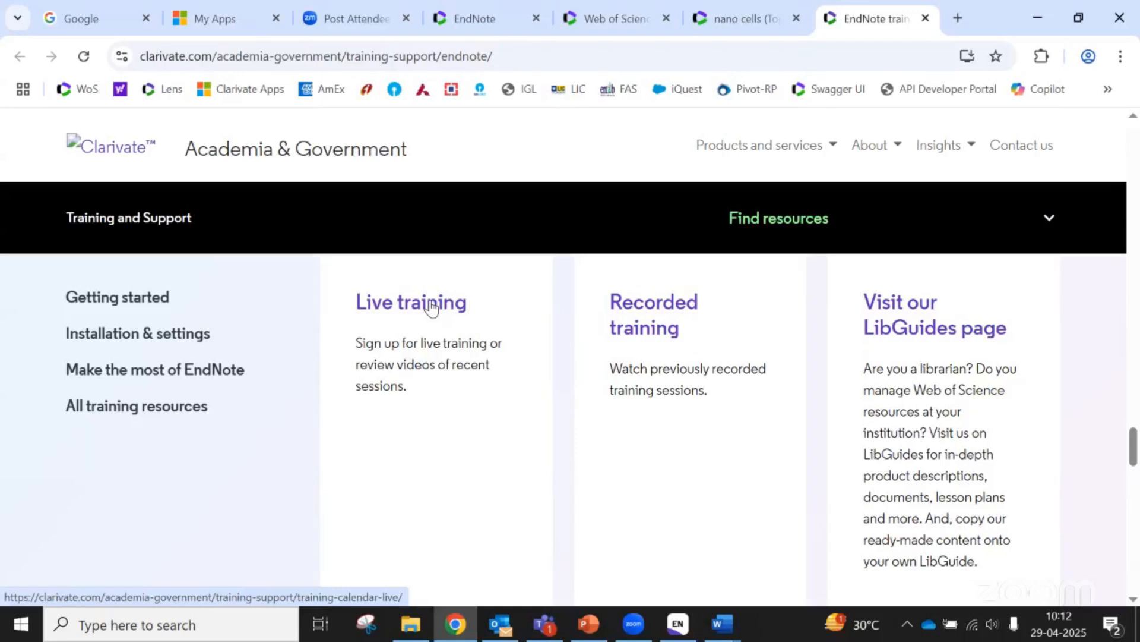
pyautogui.scroll(-5, 748, 415)
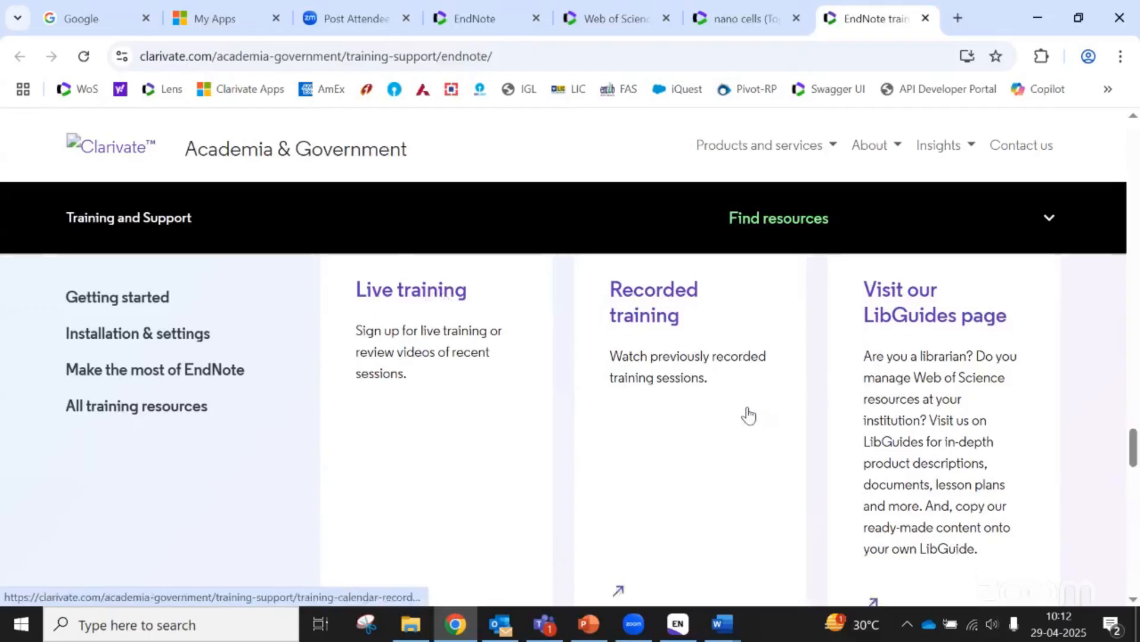
pyautogui.scroll(3, 748, 415)
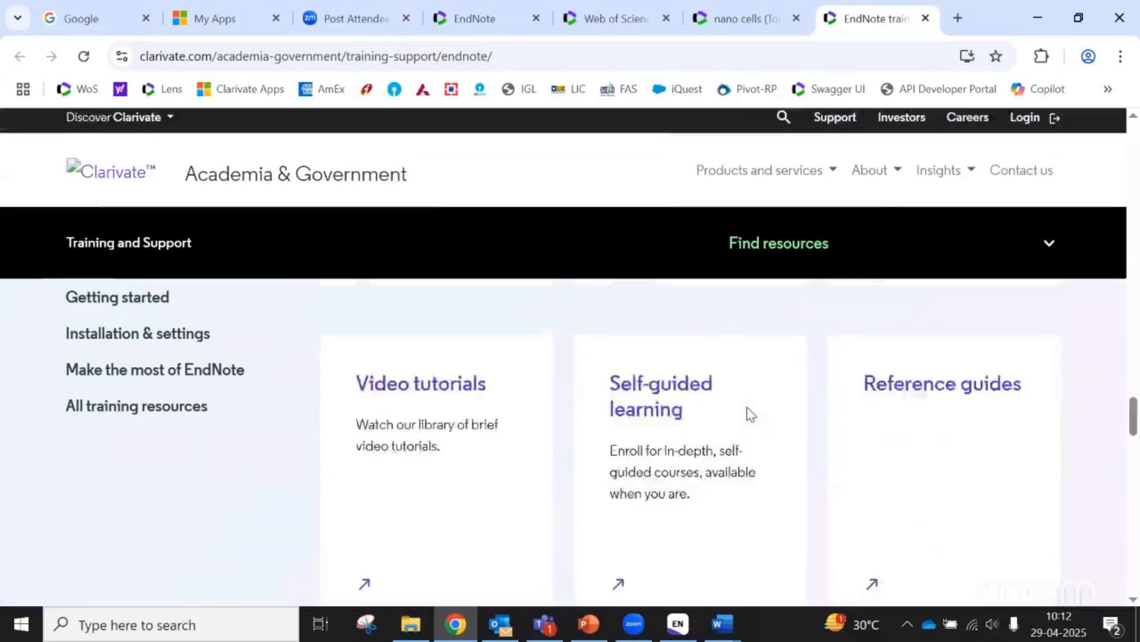
pyautogui.scroll(-5, 750, 413)
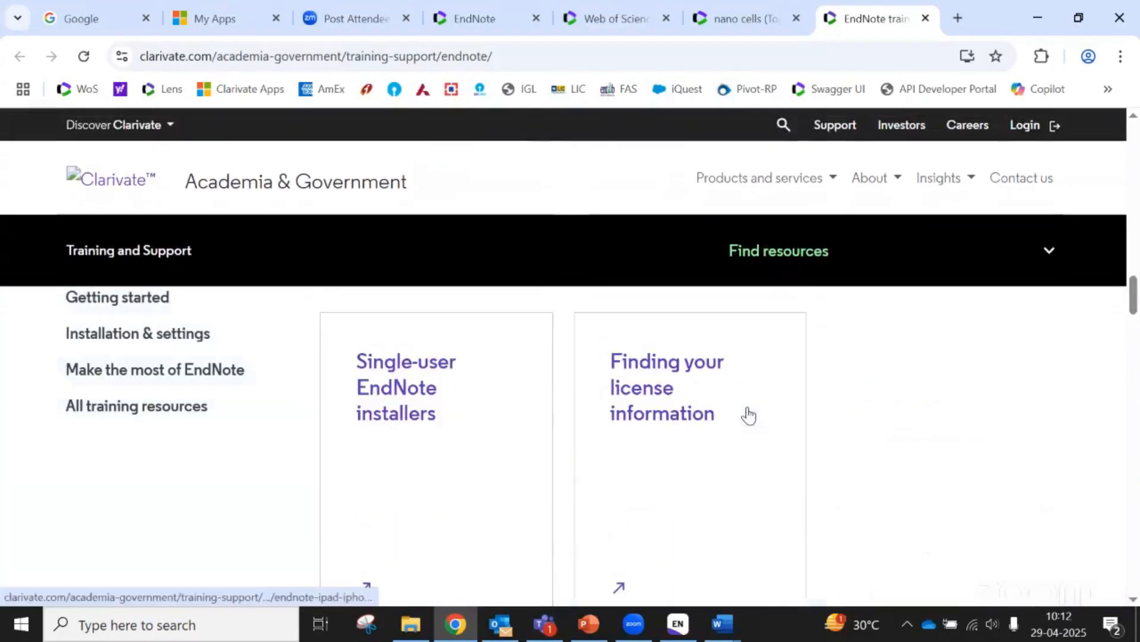
pyautogui.scroll(3, 750, 413)
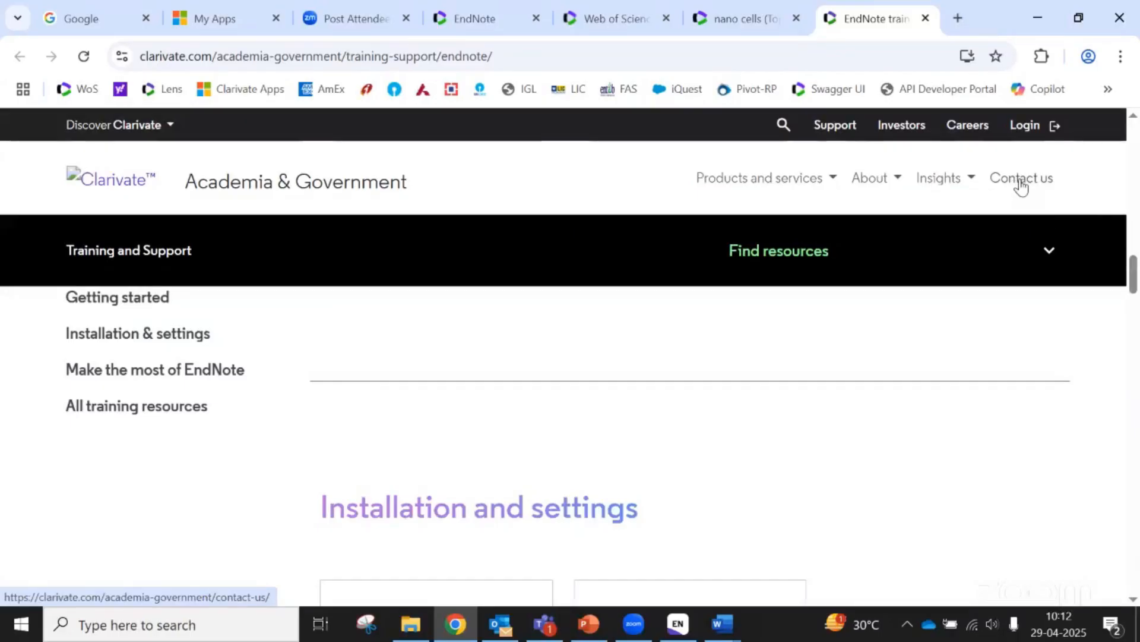
pyautogui.scroll(-5, 179, 448)
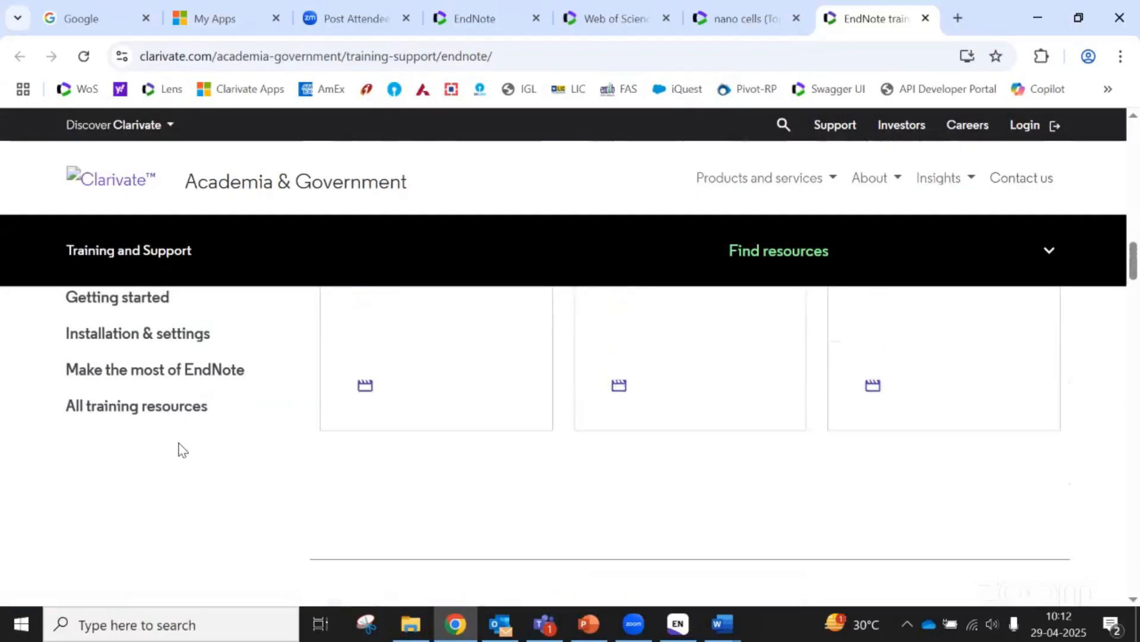
pyautogui.scroll(5, 178, 448)
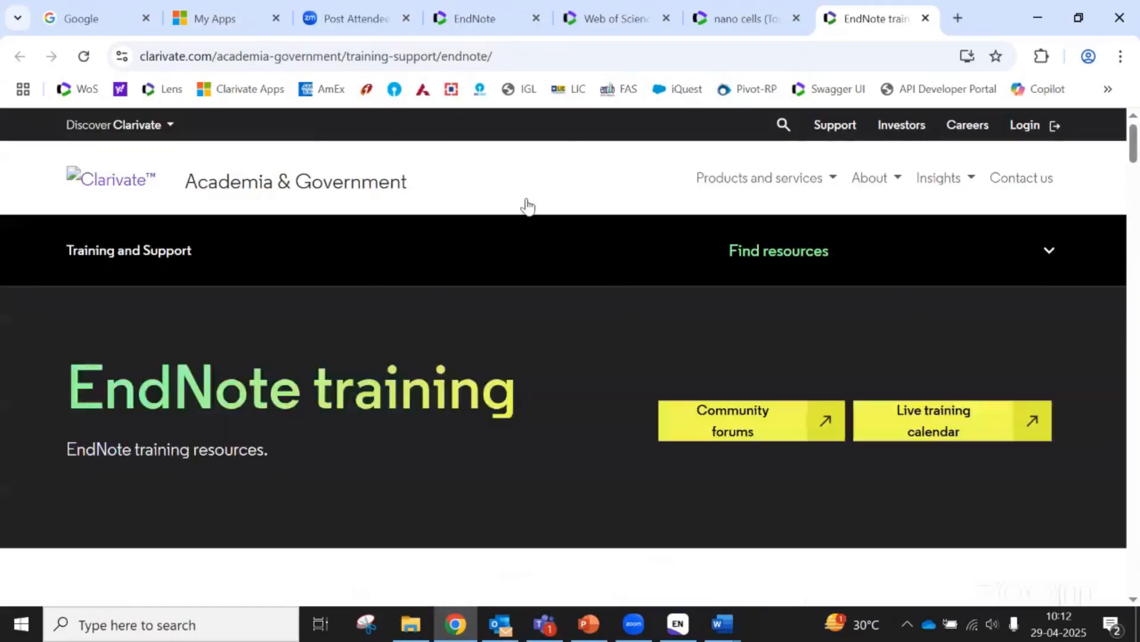
# Bring the EndNote desktop library, showing the 12 Recently Added references, in front of the browser and activate it
pyautogui.click(680, 627)
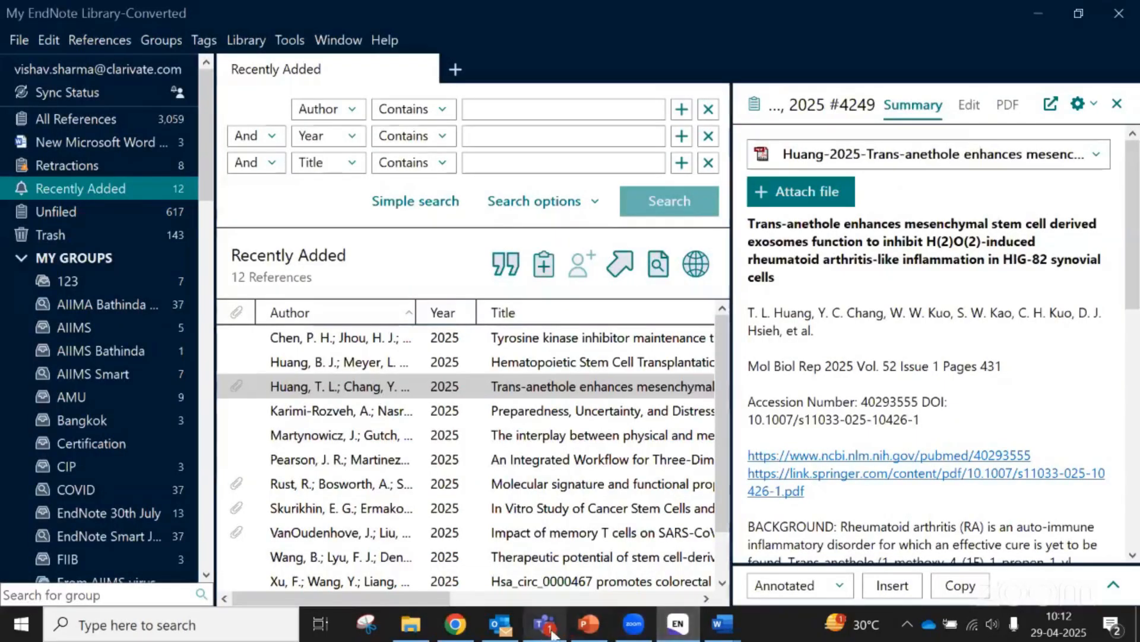
pyautogui.moveTo(720, 631)
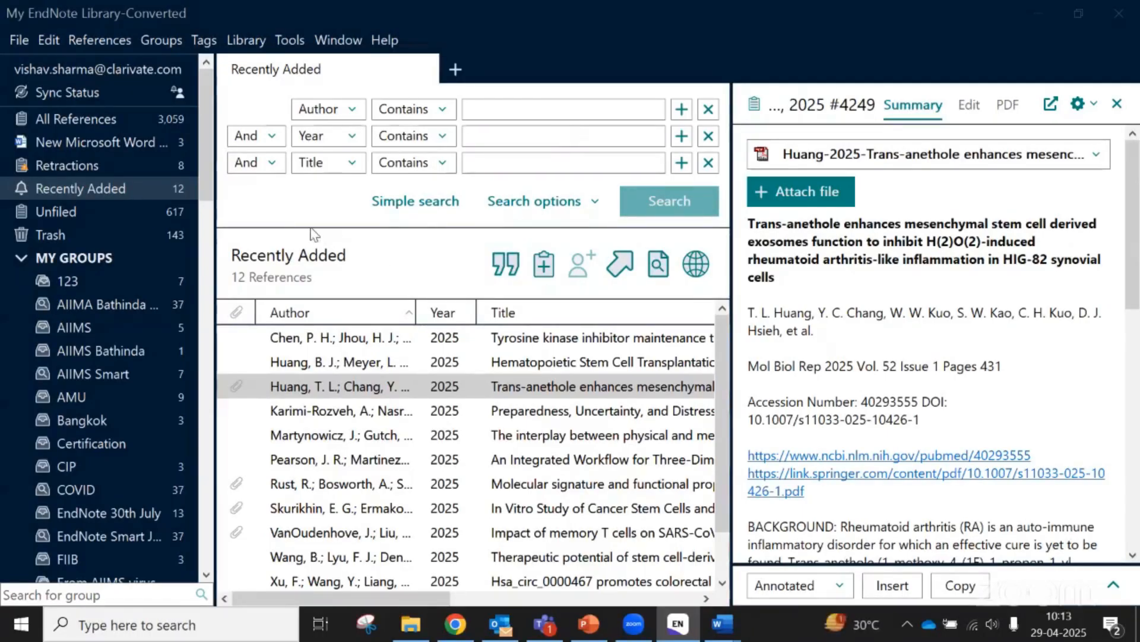
pyautogui.click(286, 208)
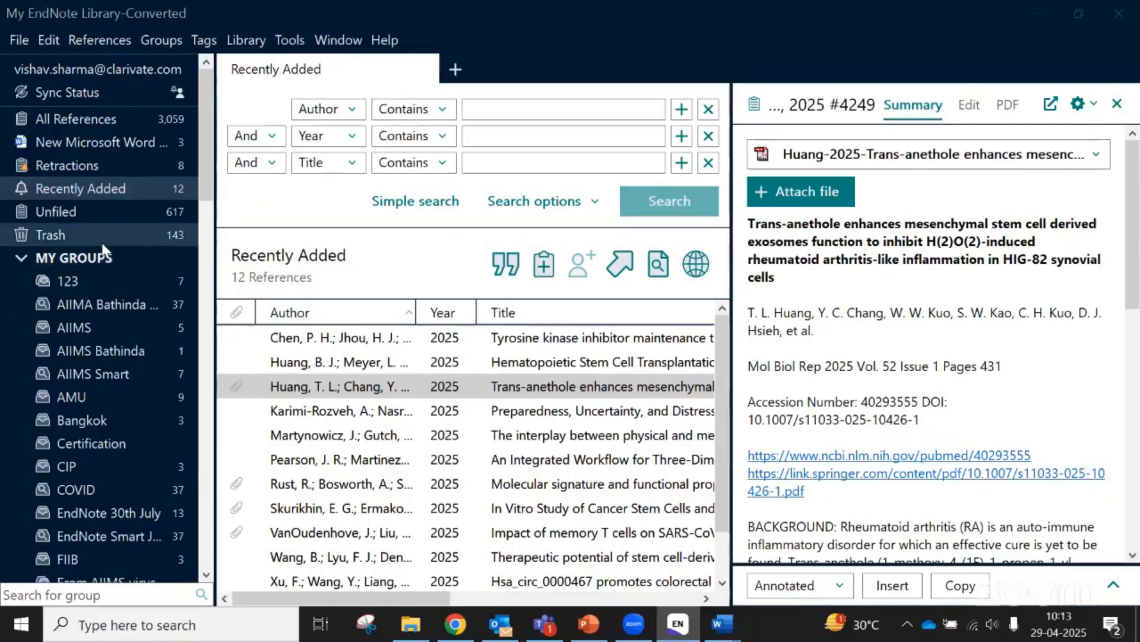
pyautogui.scroll(-2, 104, 249)
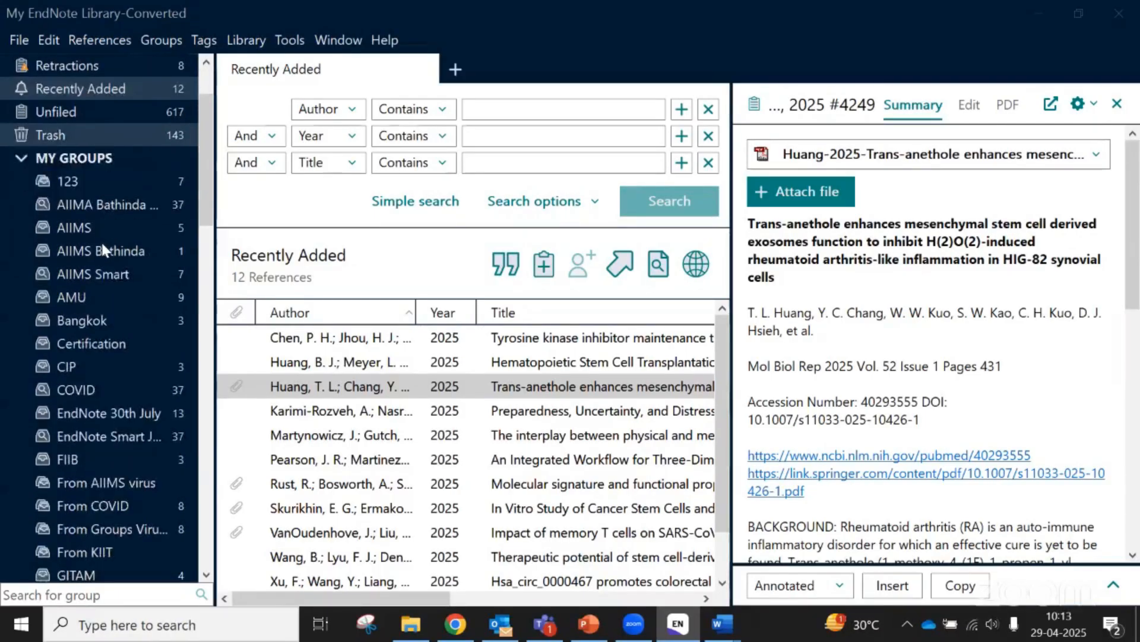
# Show the Groups menu's Create Group, Create Smart Group and Create From Groups commands
pyautogui.click(162, 42)
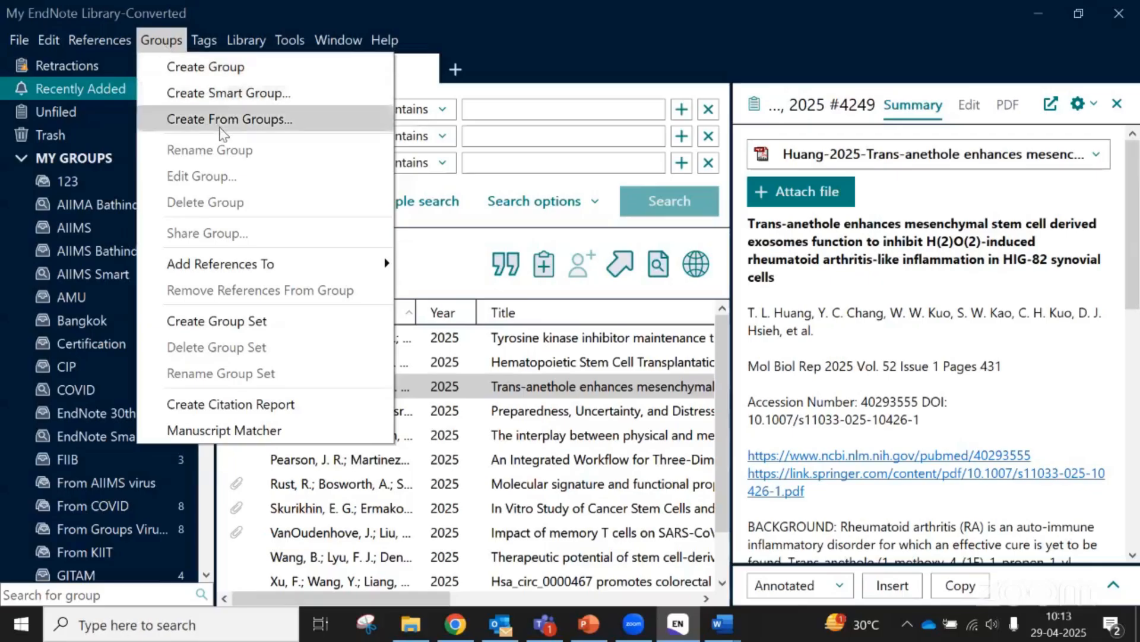
pyautogui.press('Down')
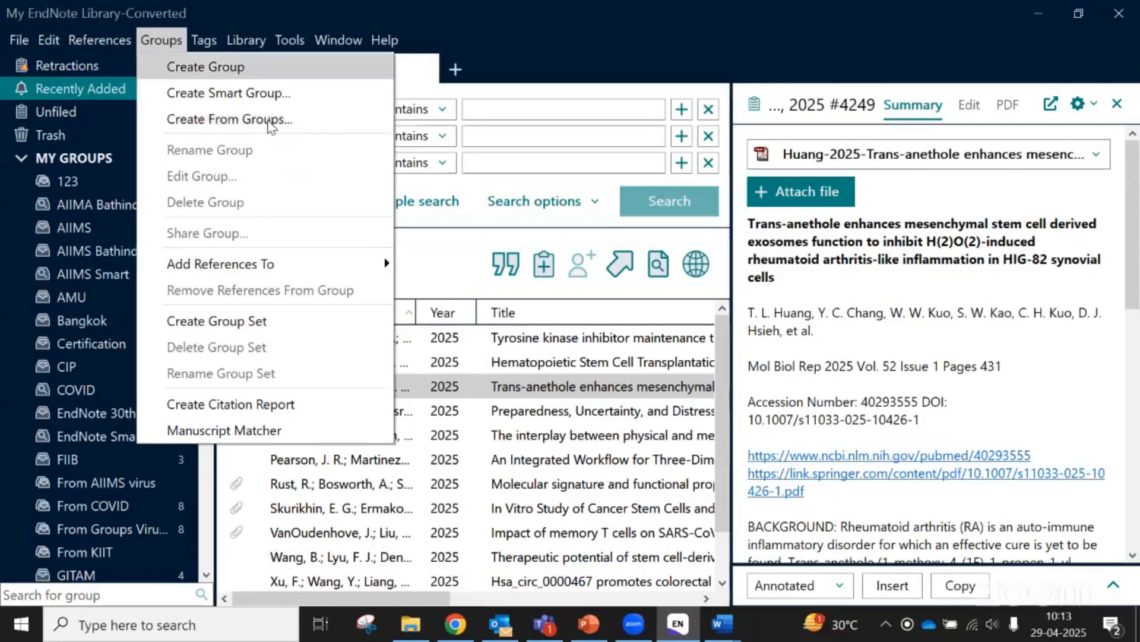
pyautogui.press('Down')
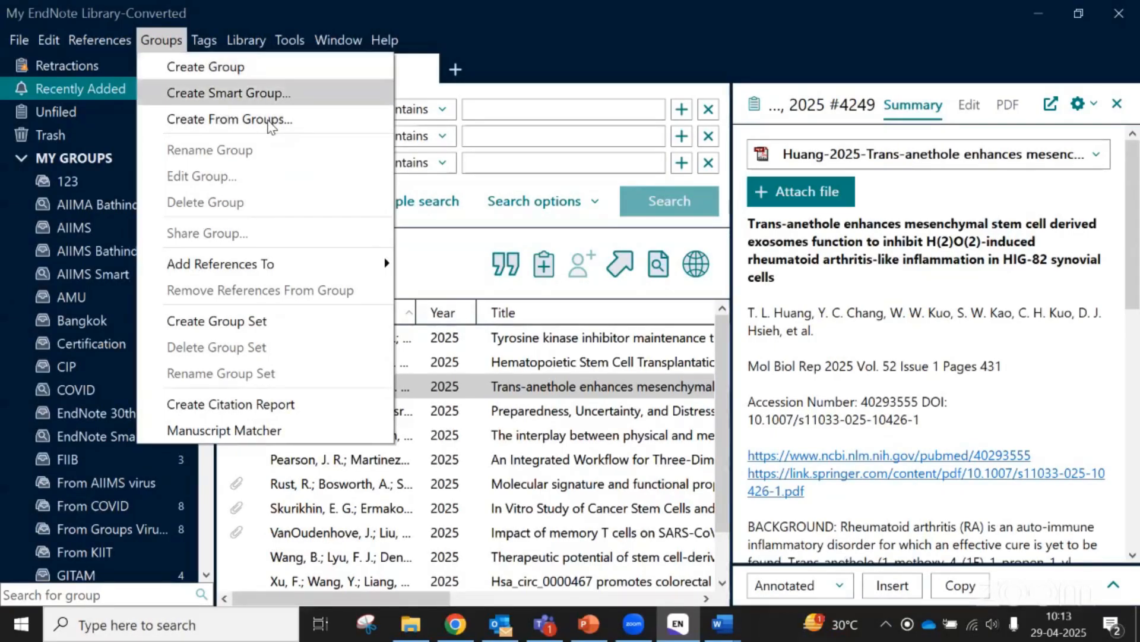
pyautogui.press('Down')
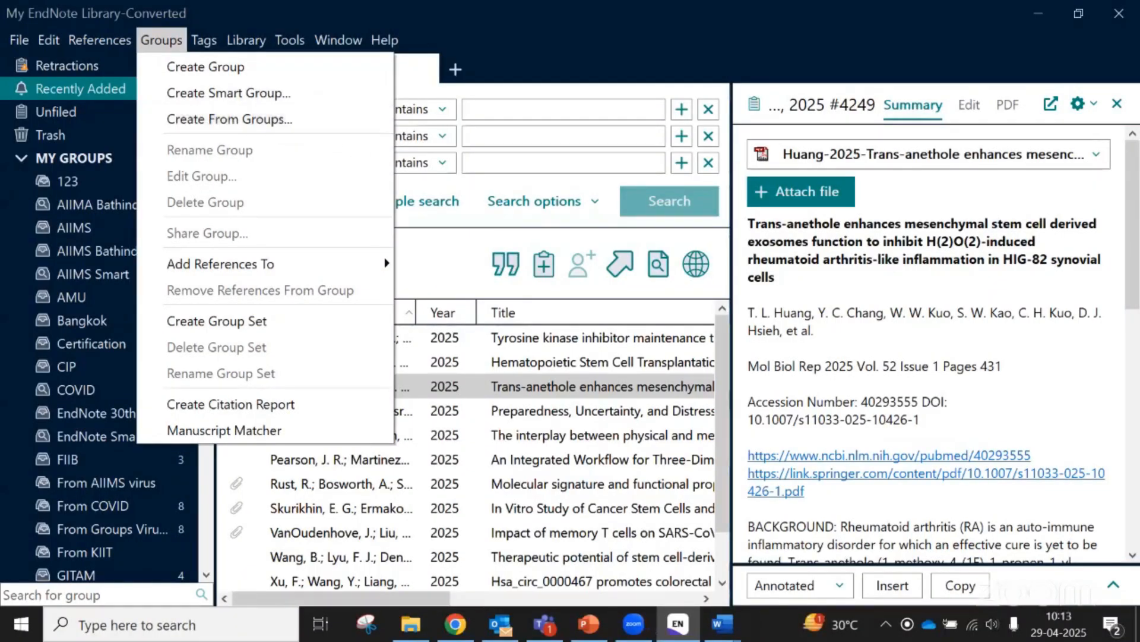
# Switch to the EndNote Web tab and hide the Getting Started guide to show All My References
pyautogui.click(462, 626)
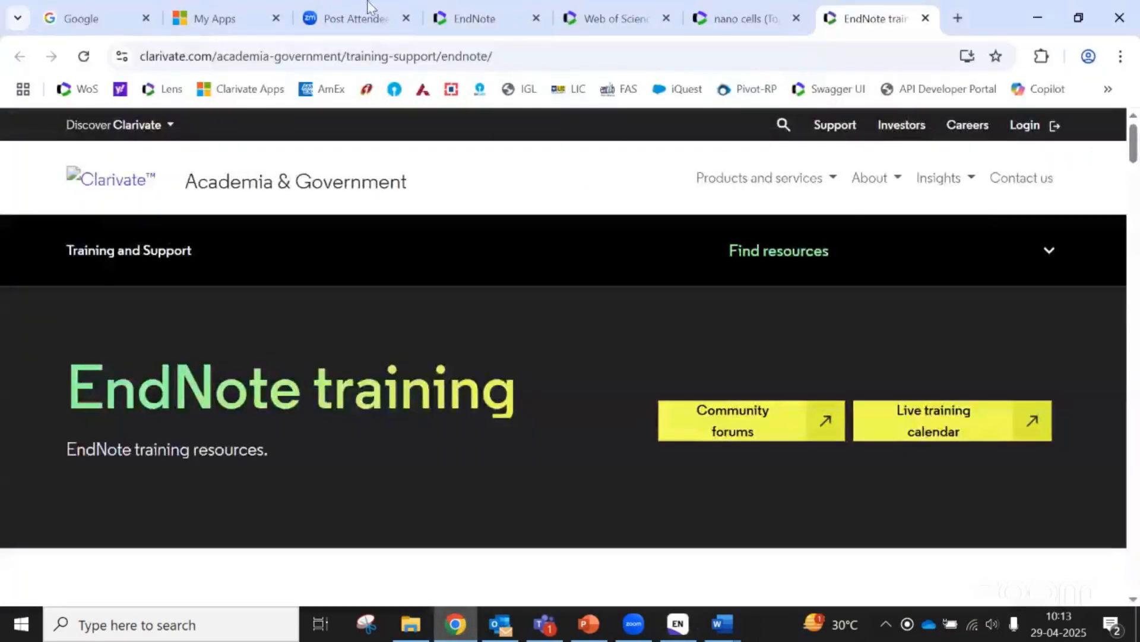
pyautogui.click(478, 18)
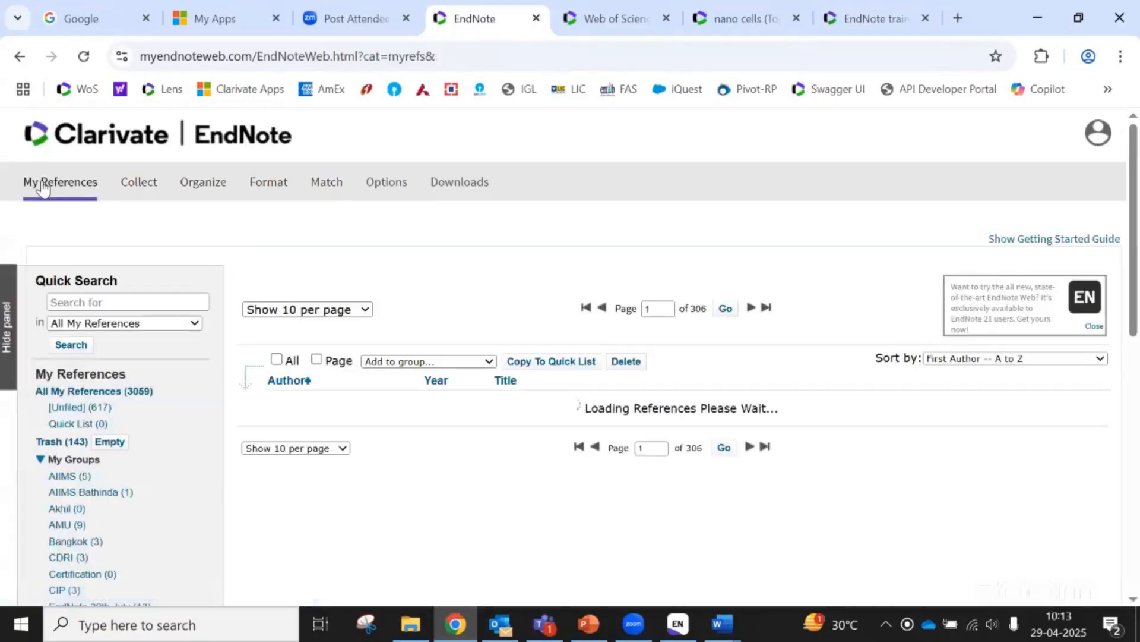
pyautogui.scroll(-2, 151, 397)
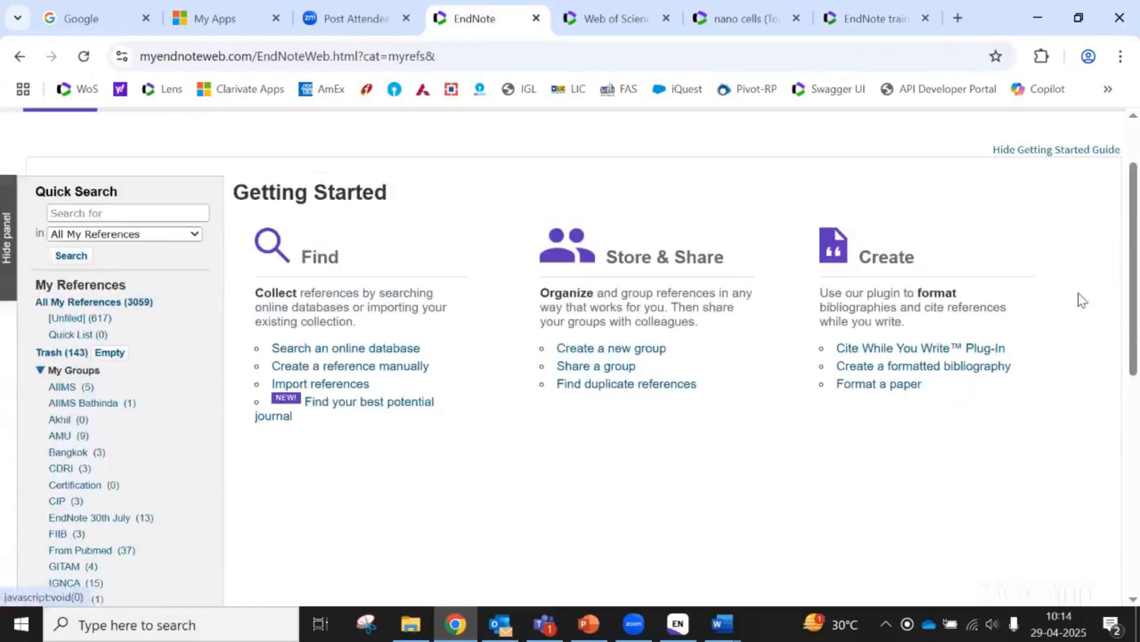
pyautogui.scroll(2, 1051, 315)
pyautogui.click(1032, 237)
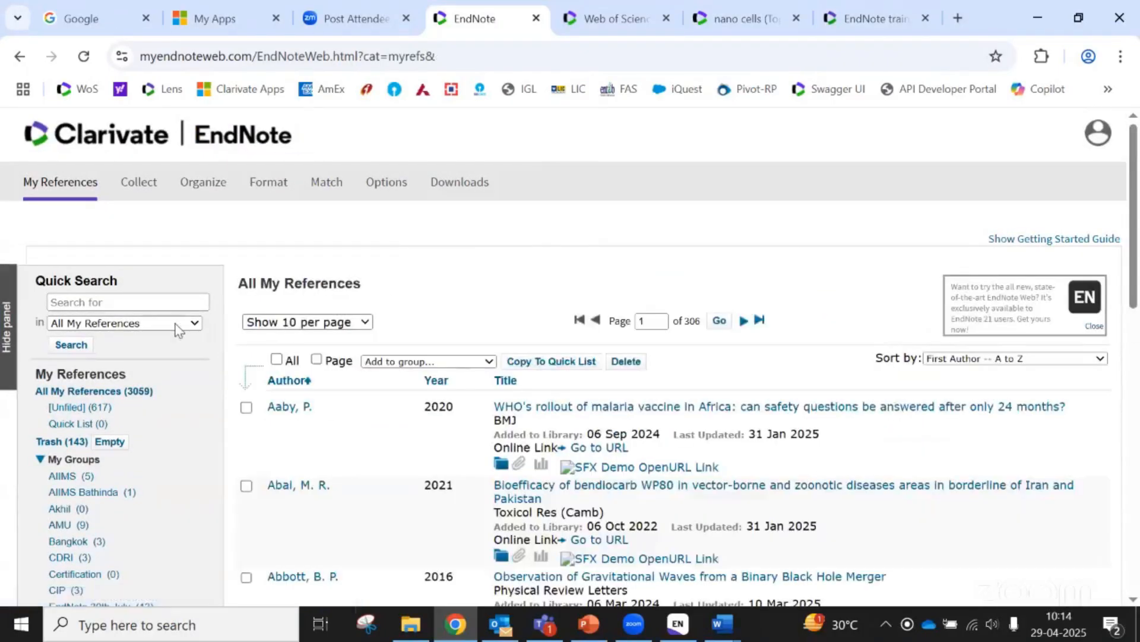
pyautogui.scroll(-5, 78, 216)
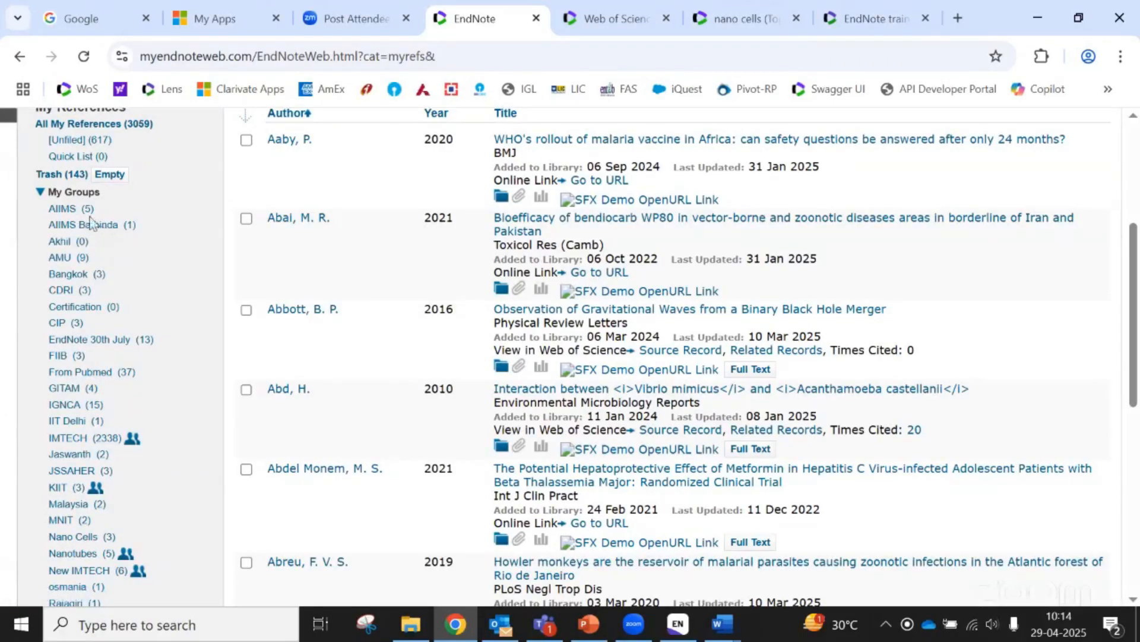
pyautogui.scroll(5, 141, 364)
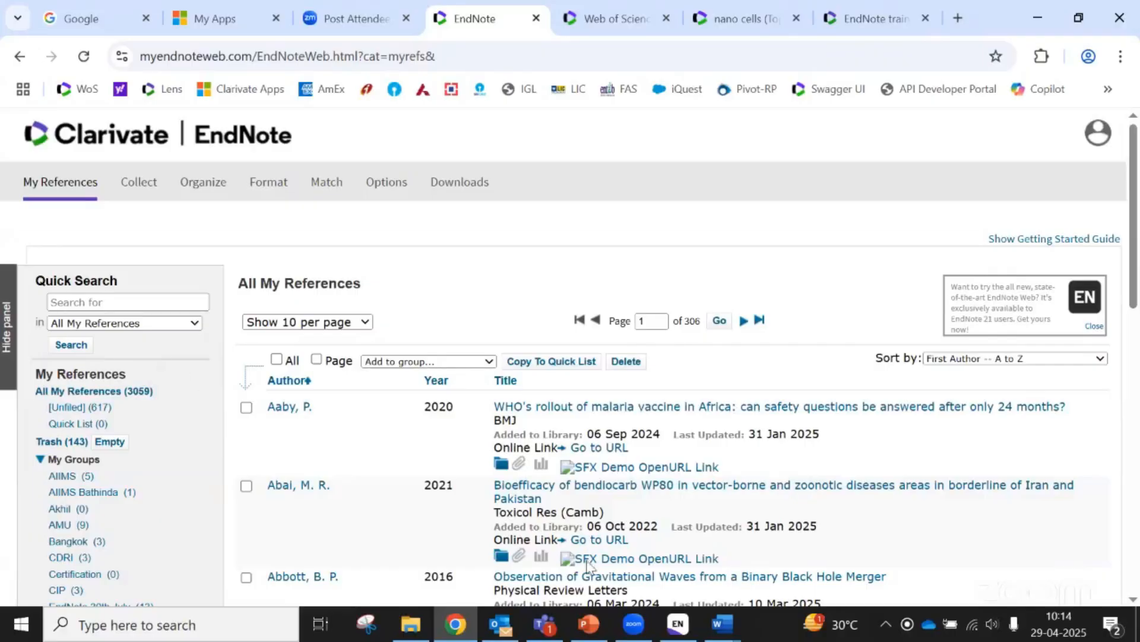
# Bring back the EndNote desktop library and scroll its groups to My Tags, Find Full Text and Online Search
pyautogui.click(679, 625)
pyautogui.scroll(-12, 109, 259)
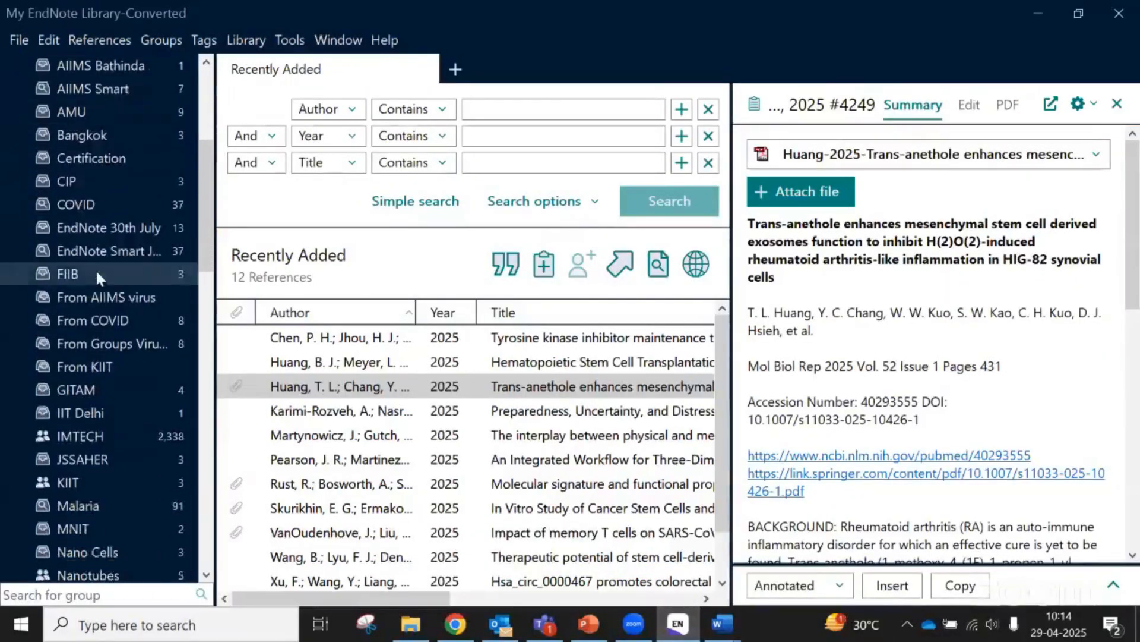
pyautogui.scroll(-7, 74, 294)
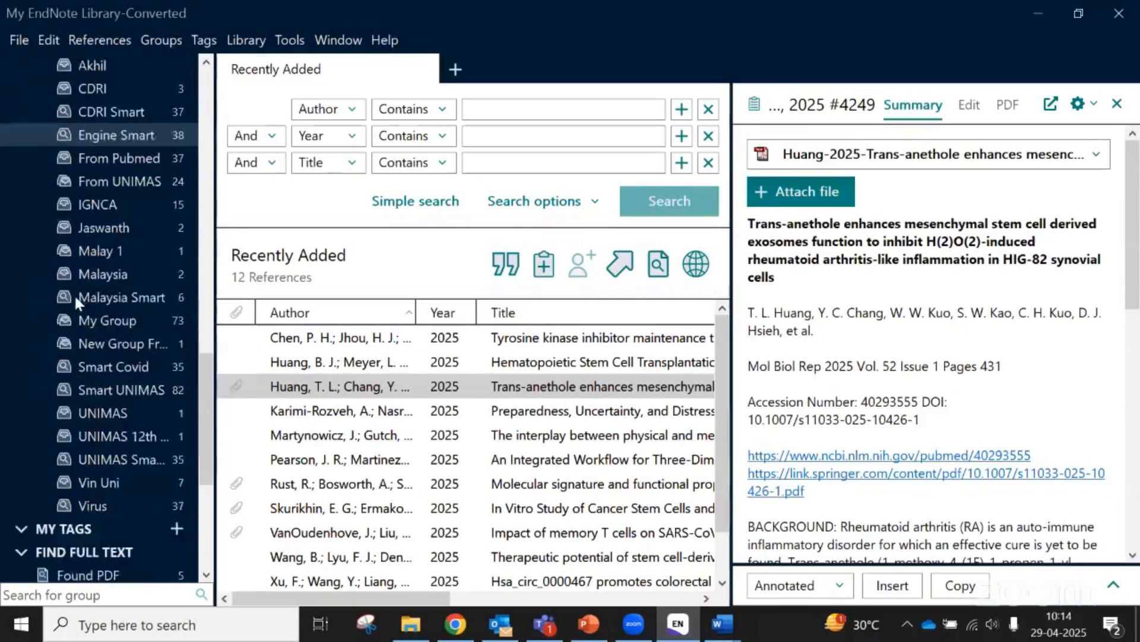
pyautogui.scroll(-1, 72, 297)
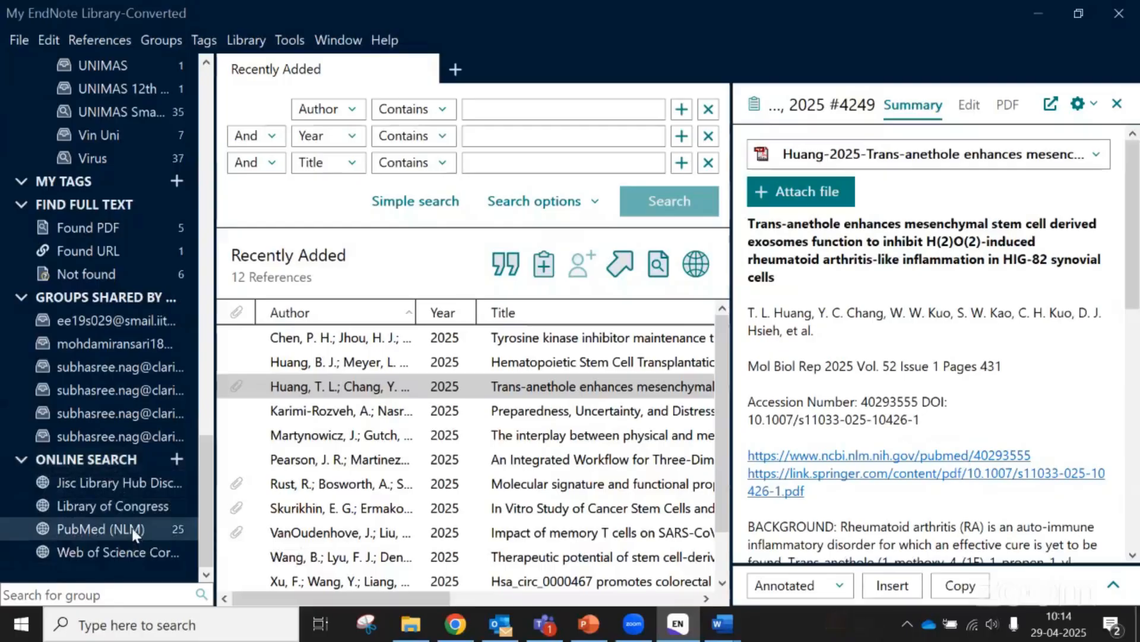
pyautogui.scroll(1, 117, 441)
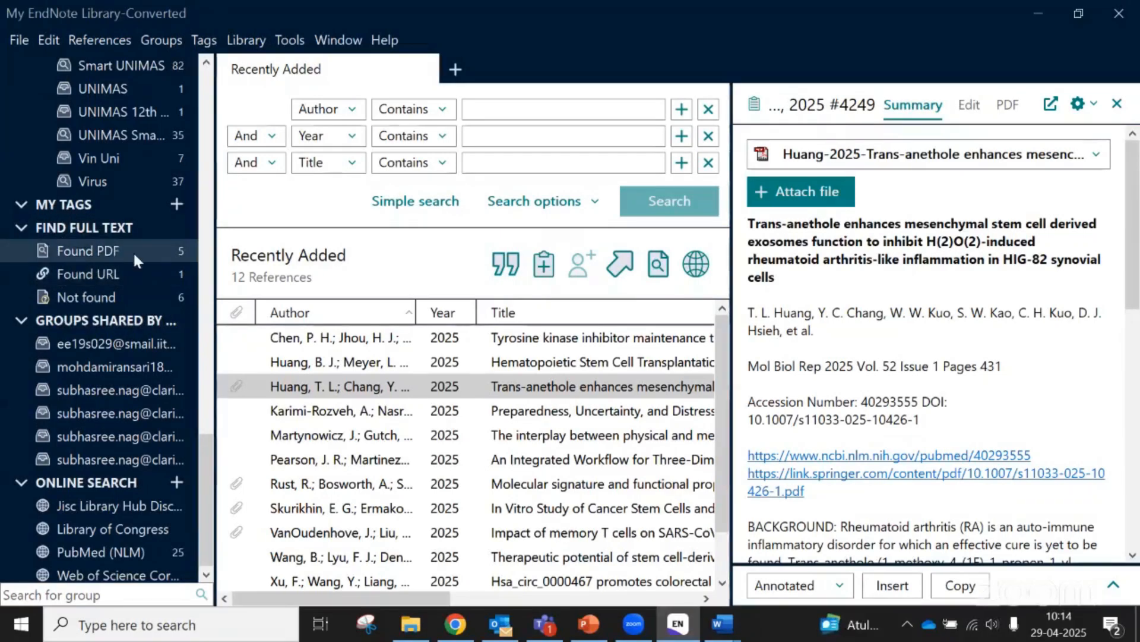
pyautogui.scroll(1, 133, 251)
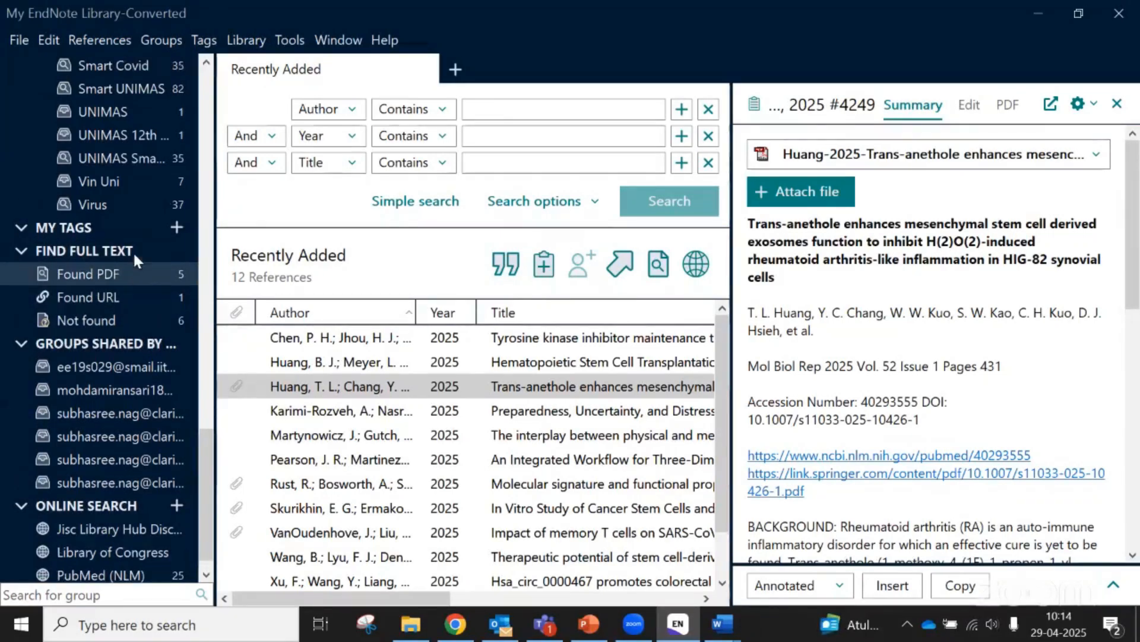